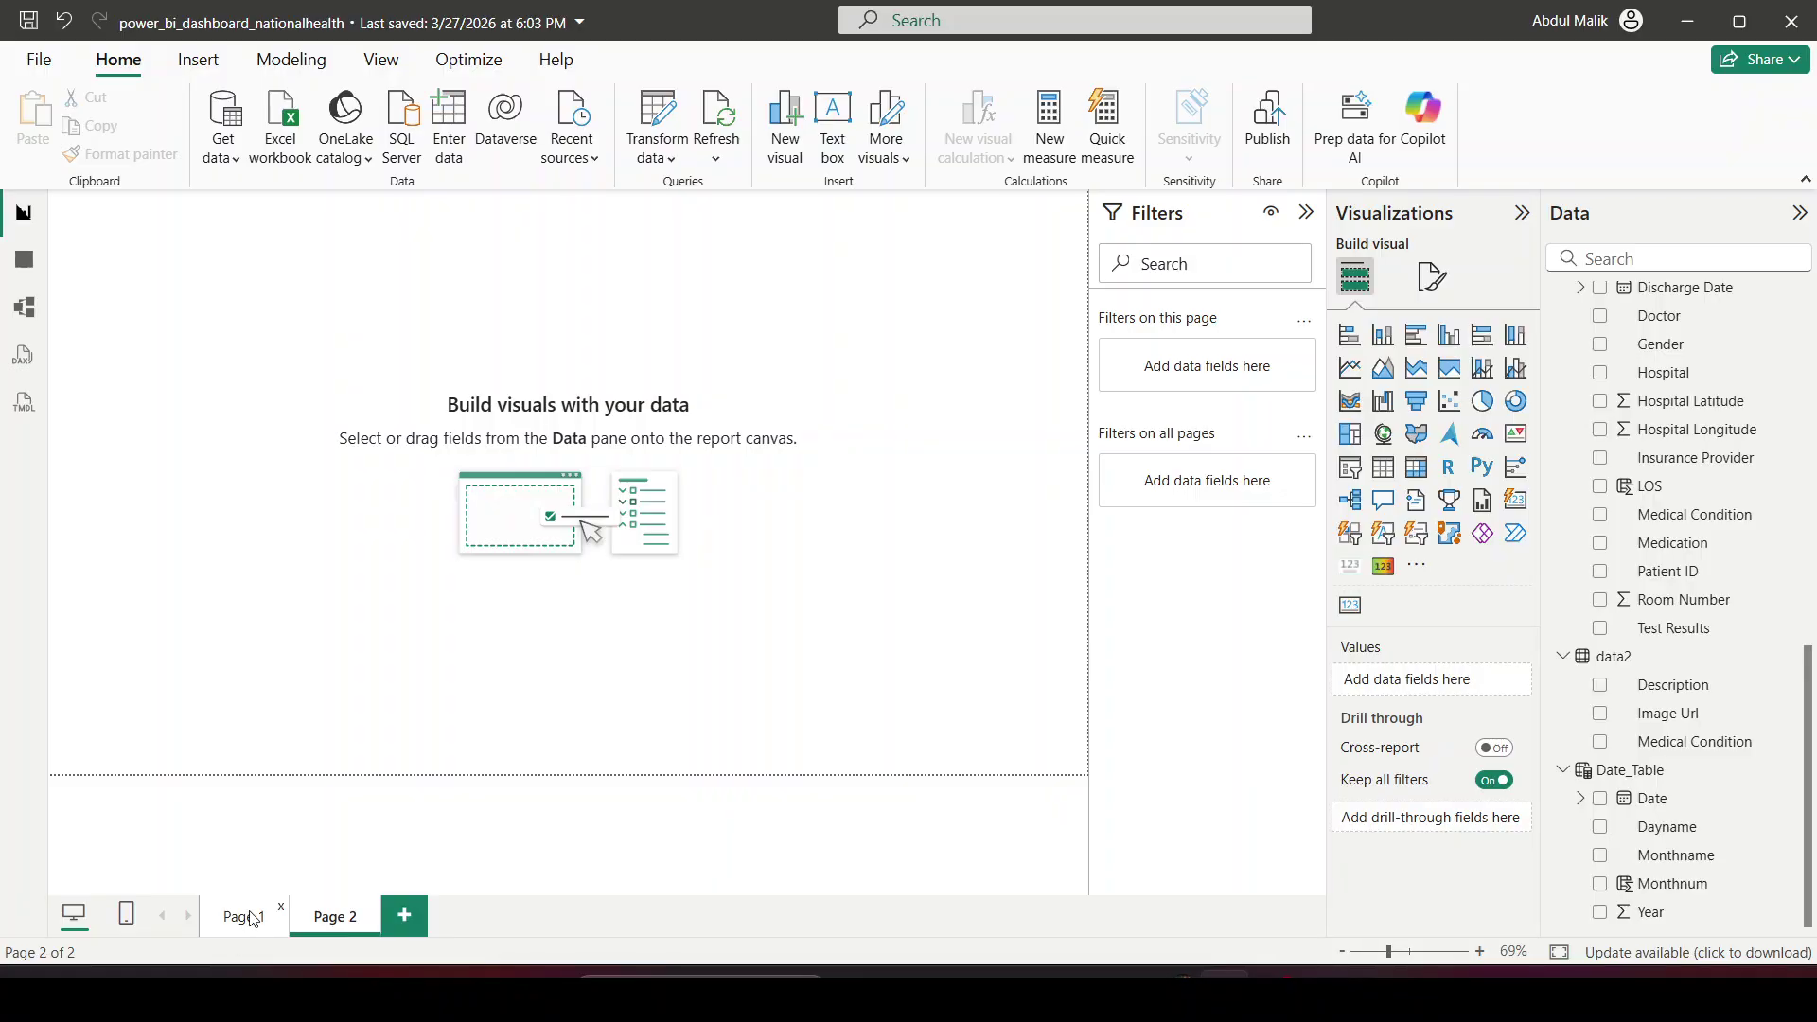
Step: Duplicate the report's Page 1 after checking the reference Key Trends dashboard
key("ctrl+Page_Up")
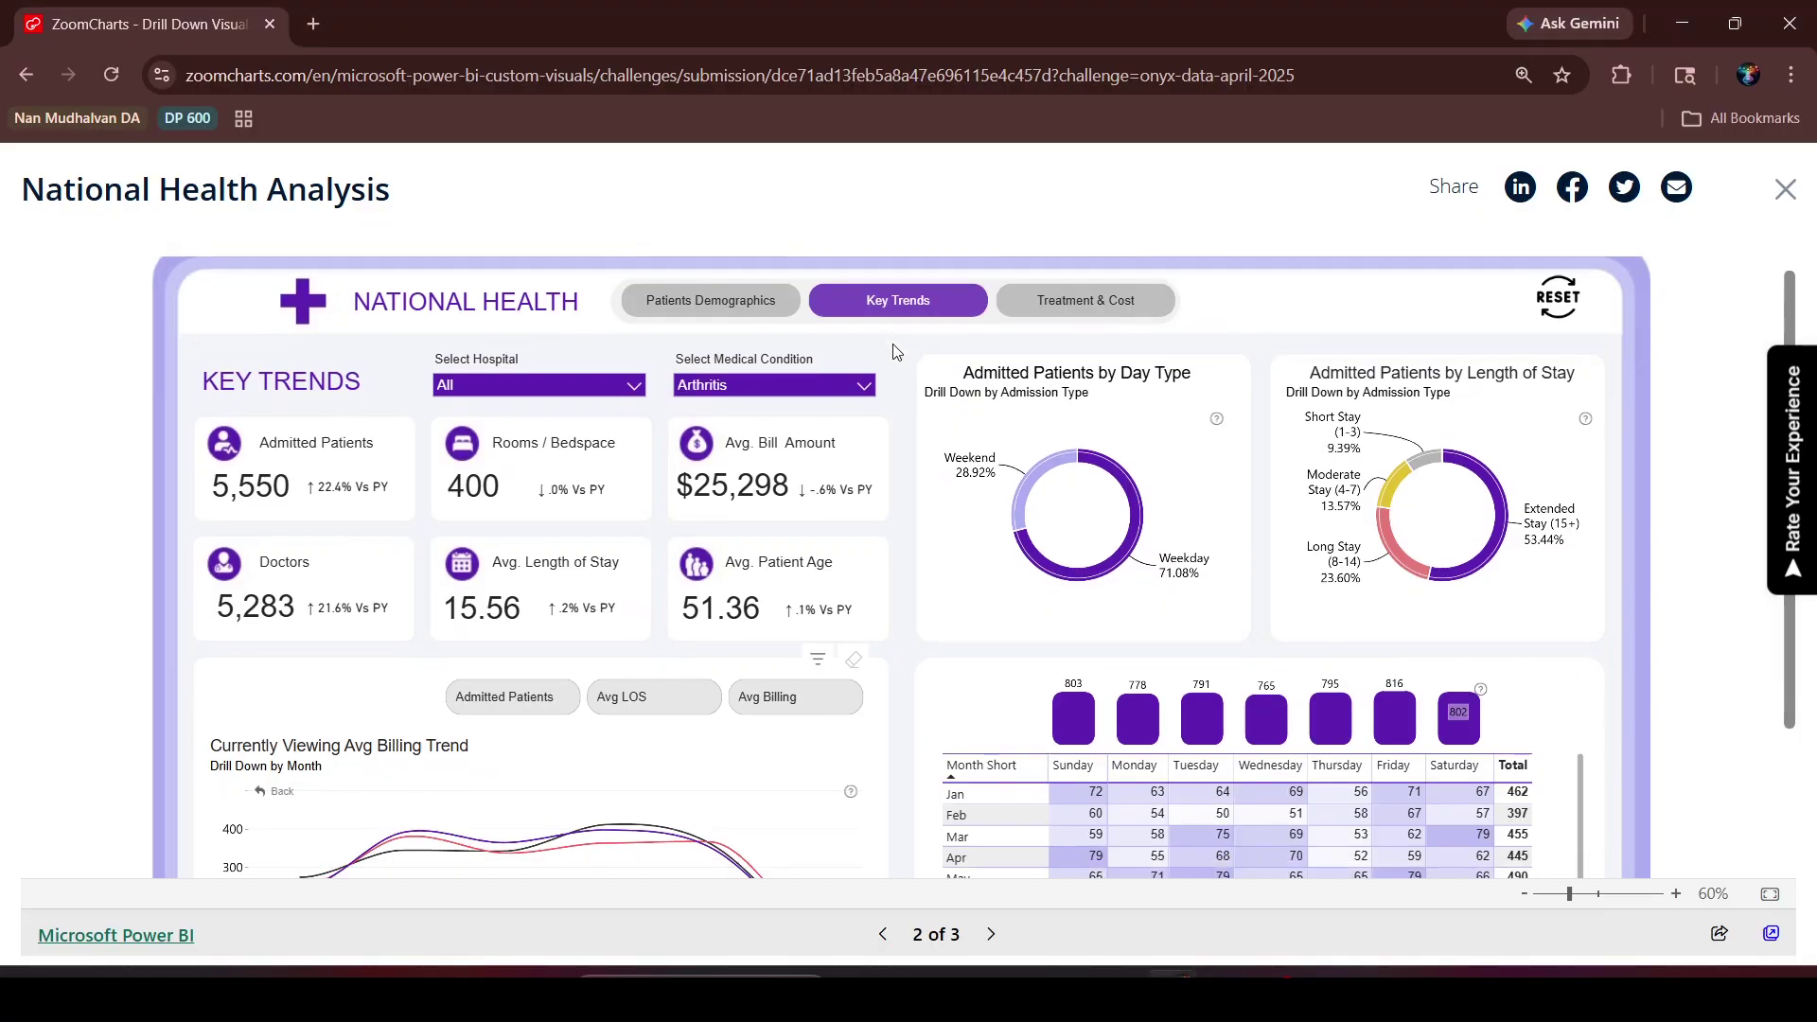
scroll(896, 352, "down", 2)
scroll(705, 398, "up", 1)
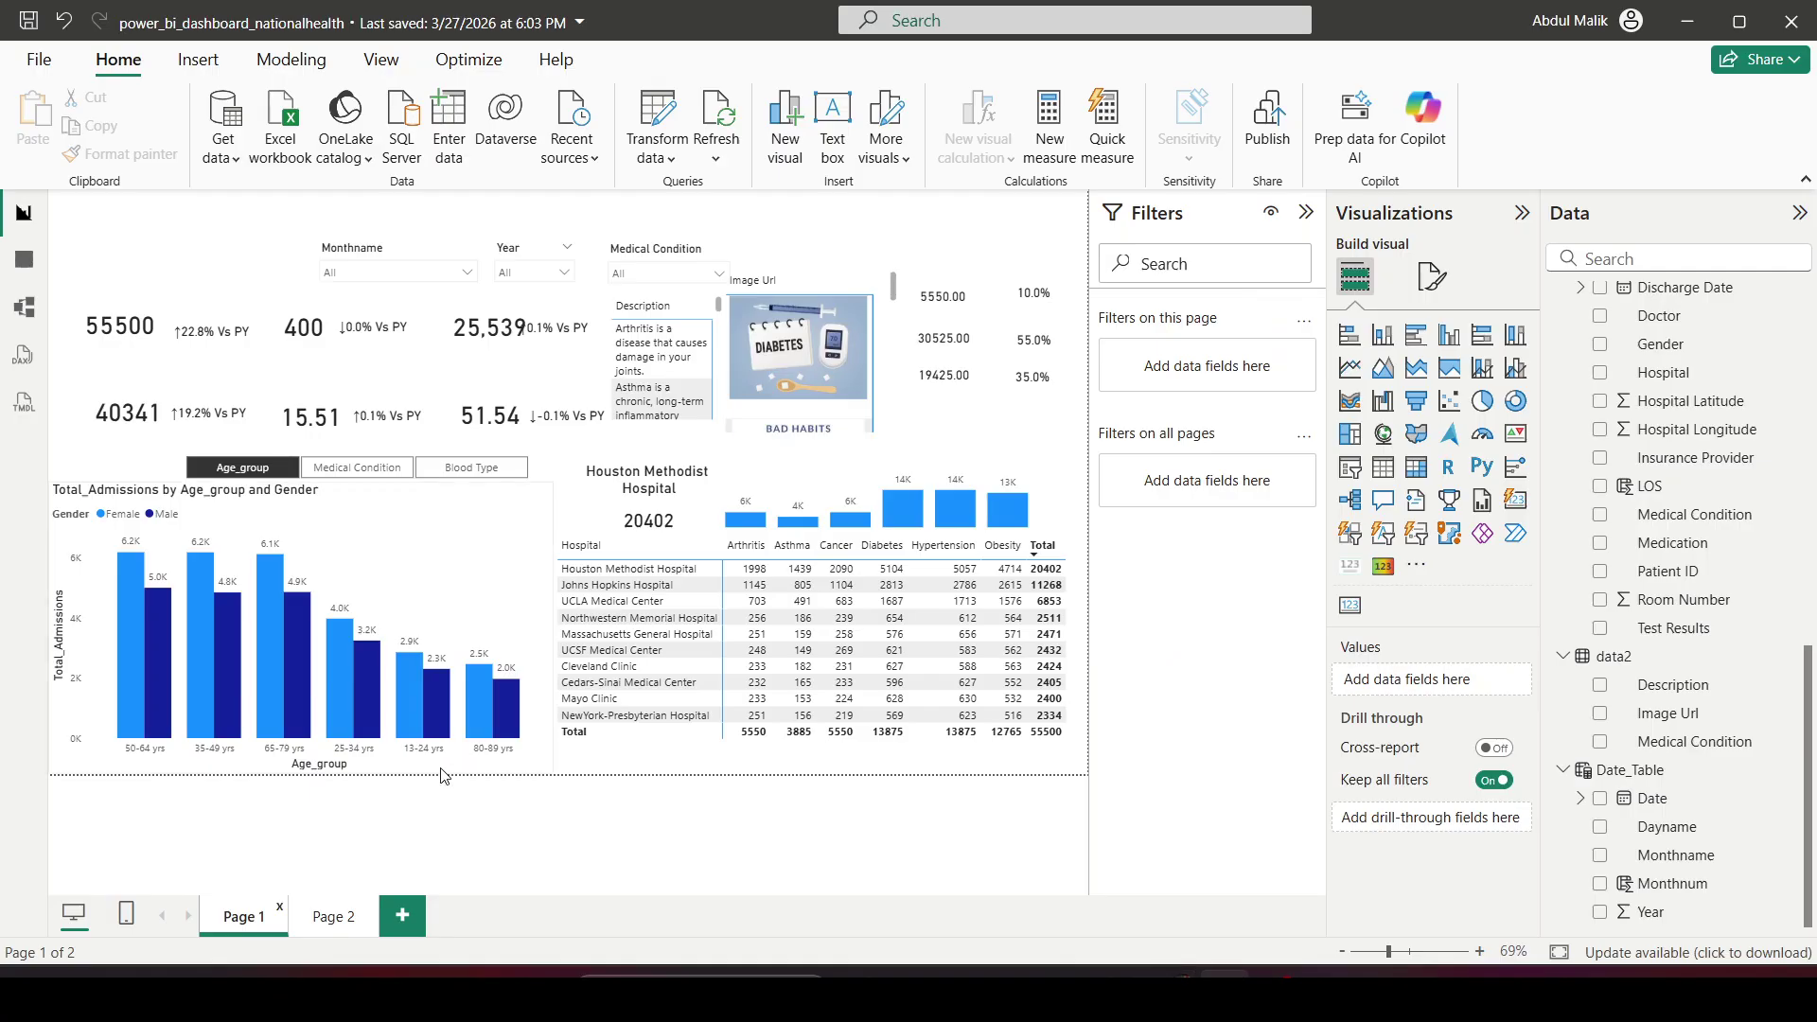
right_click(242, 926)
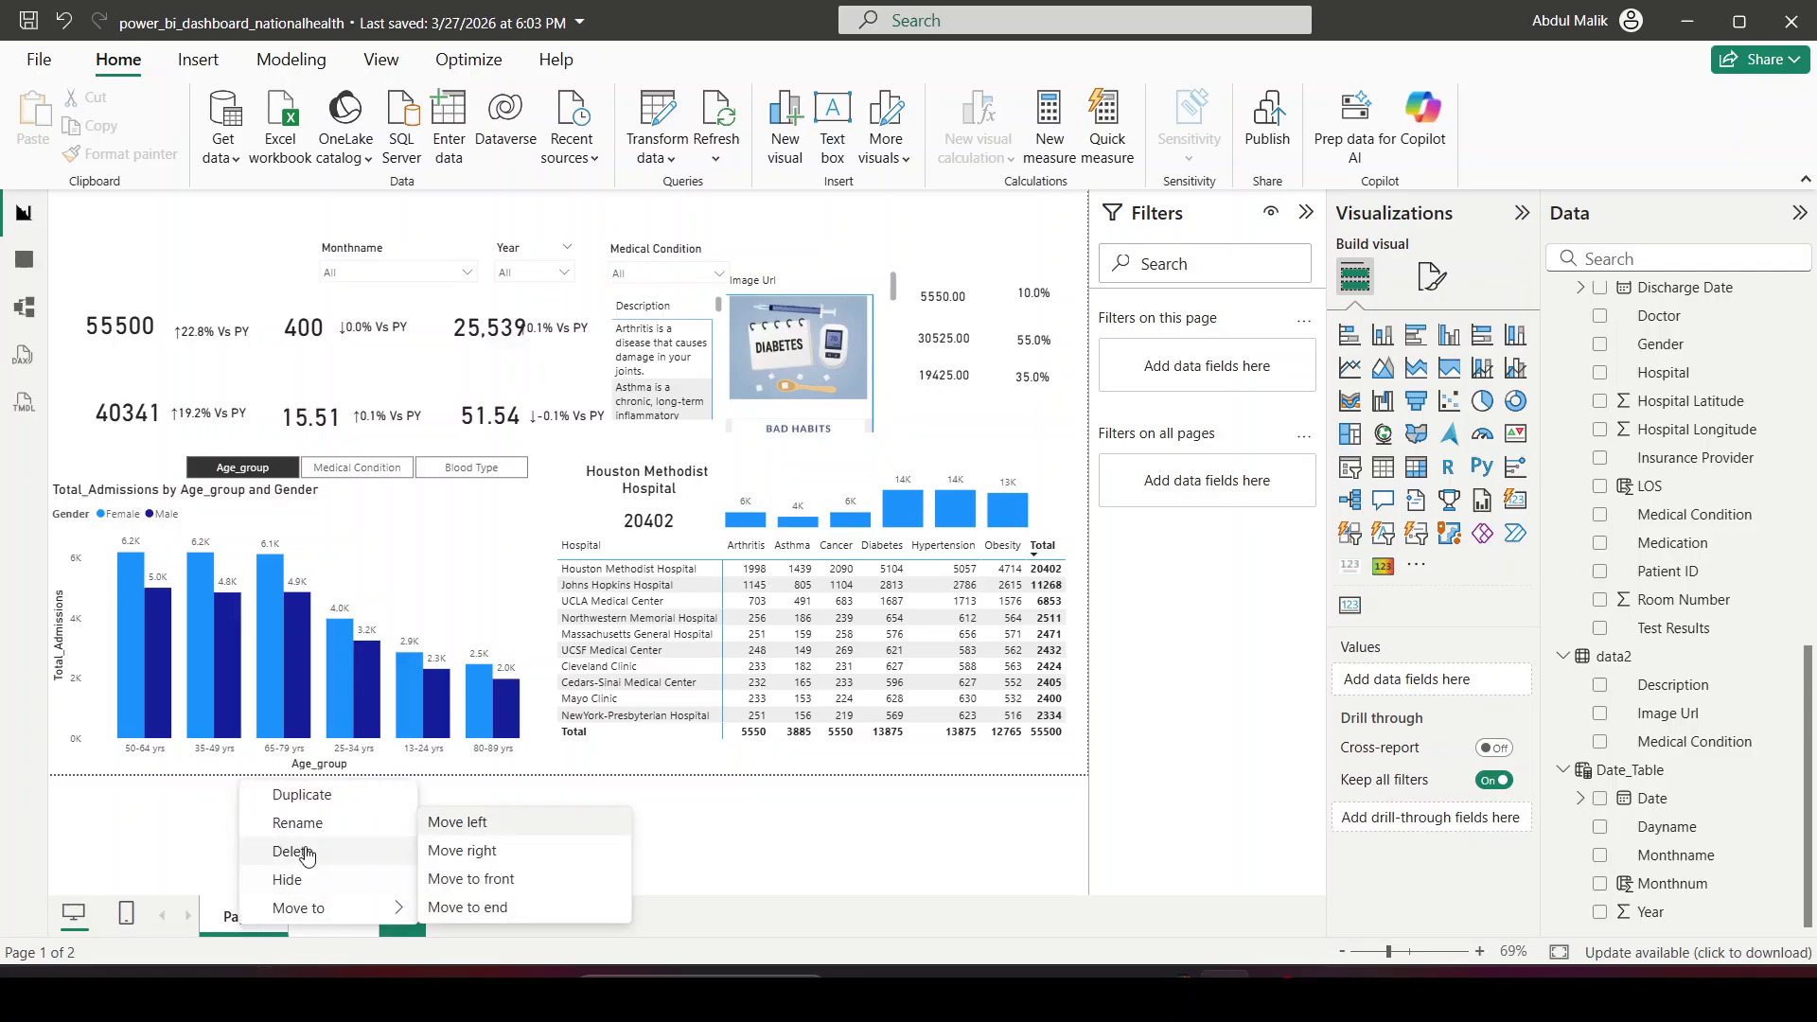
left_click(331, 800)
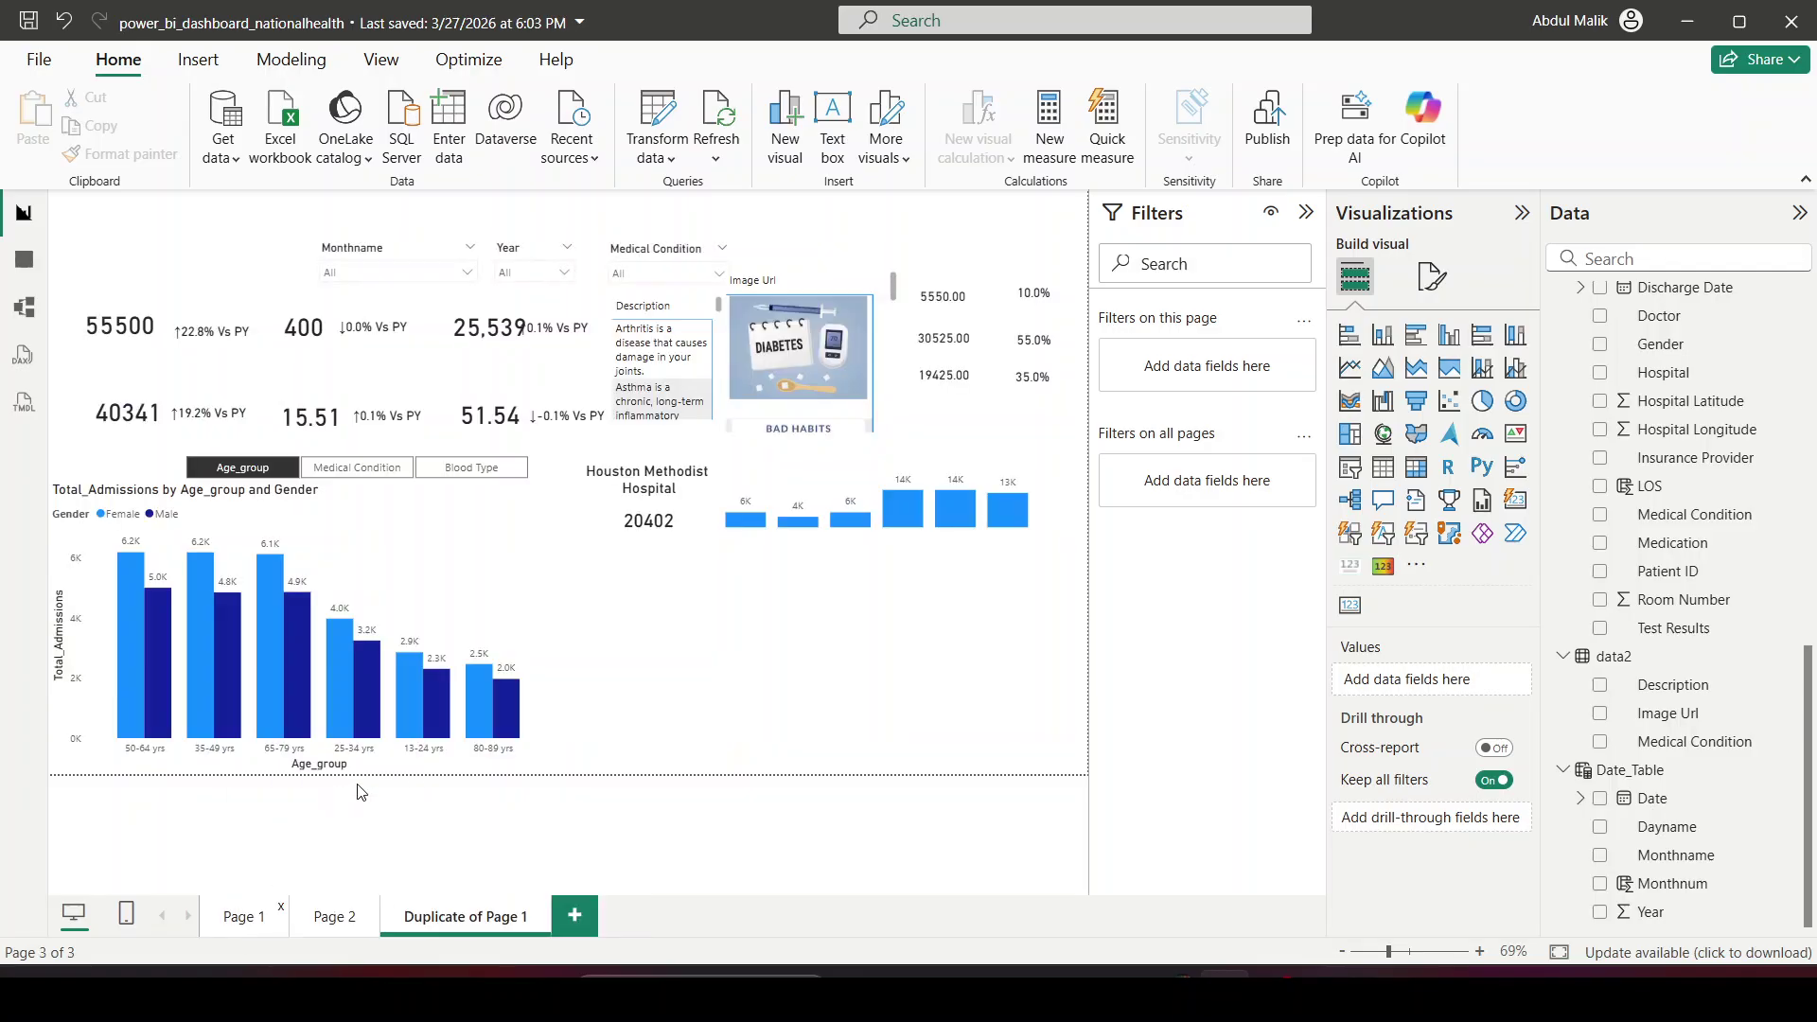
Step: Delete the blank Page 2 from the report and confirm the deletion
left_click(361, 916)
key("Delete")
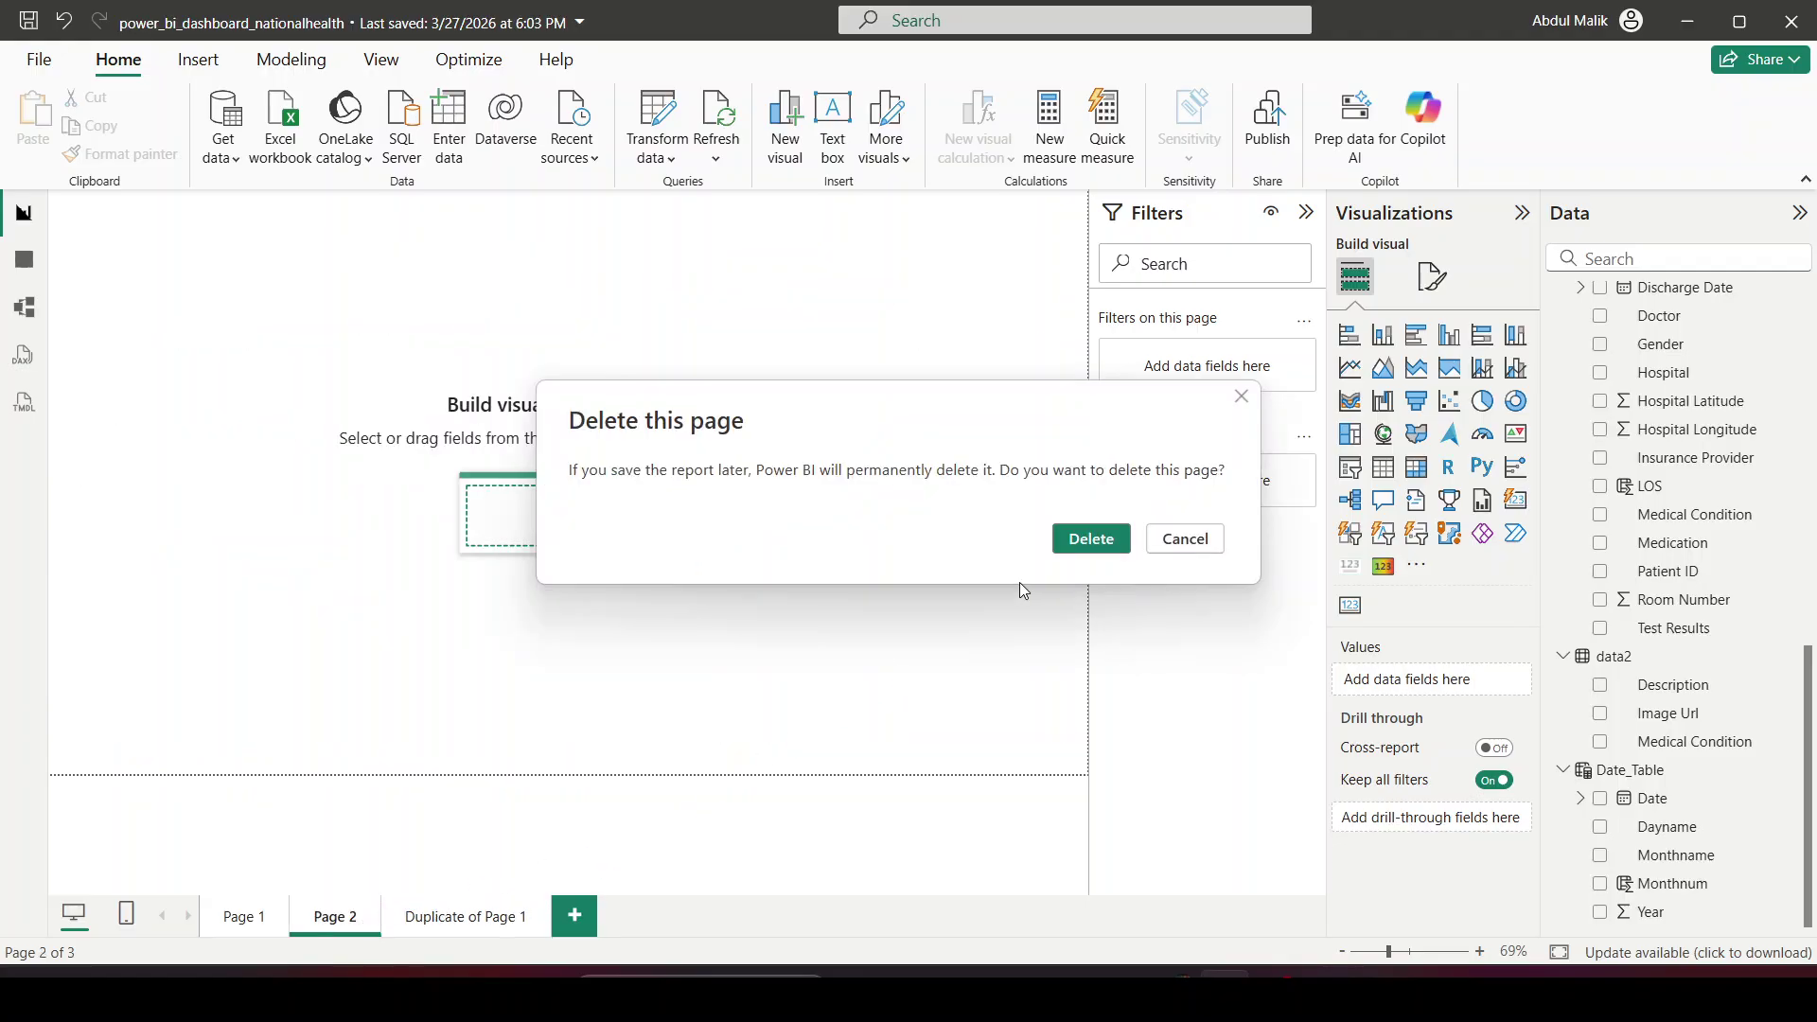
left_click(1088, 543)
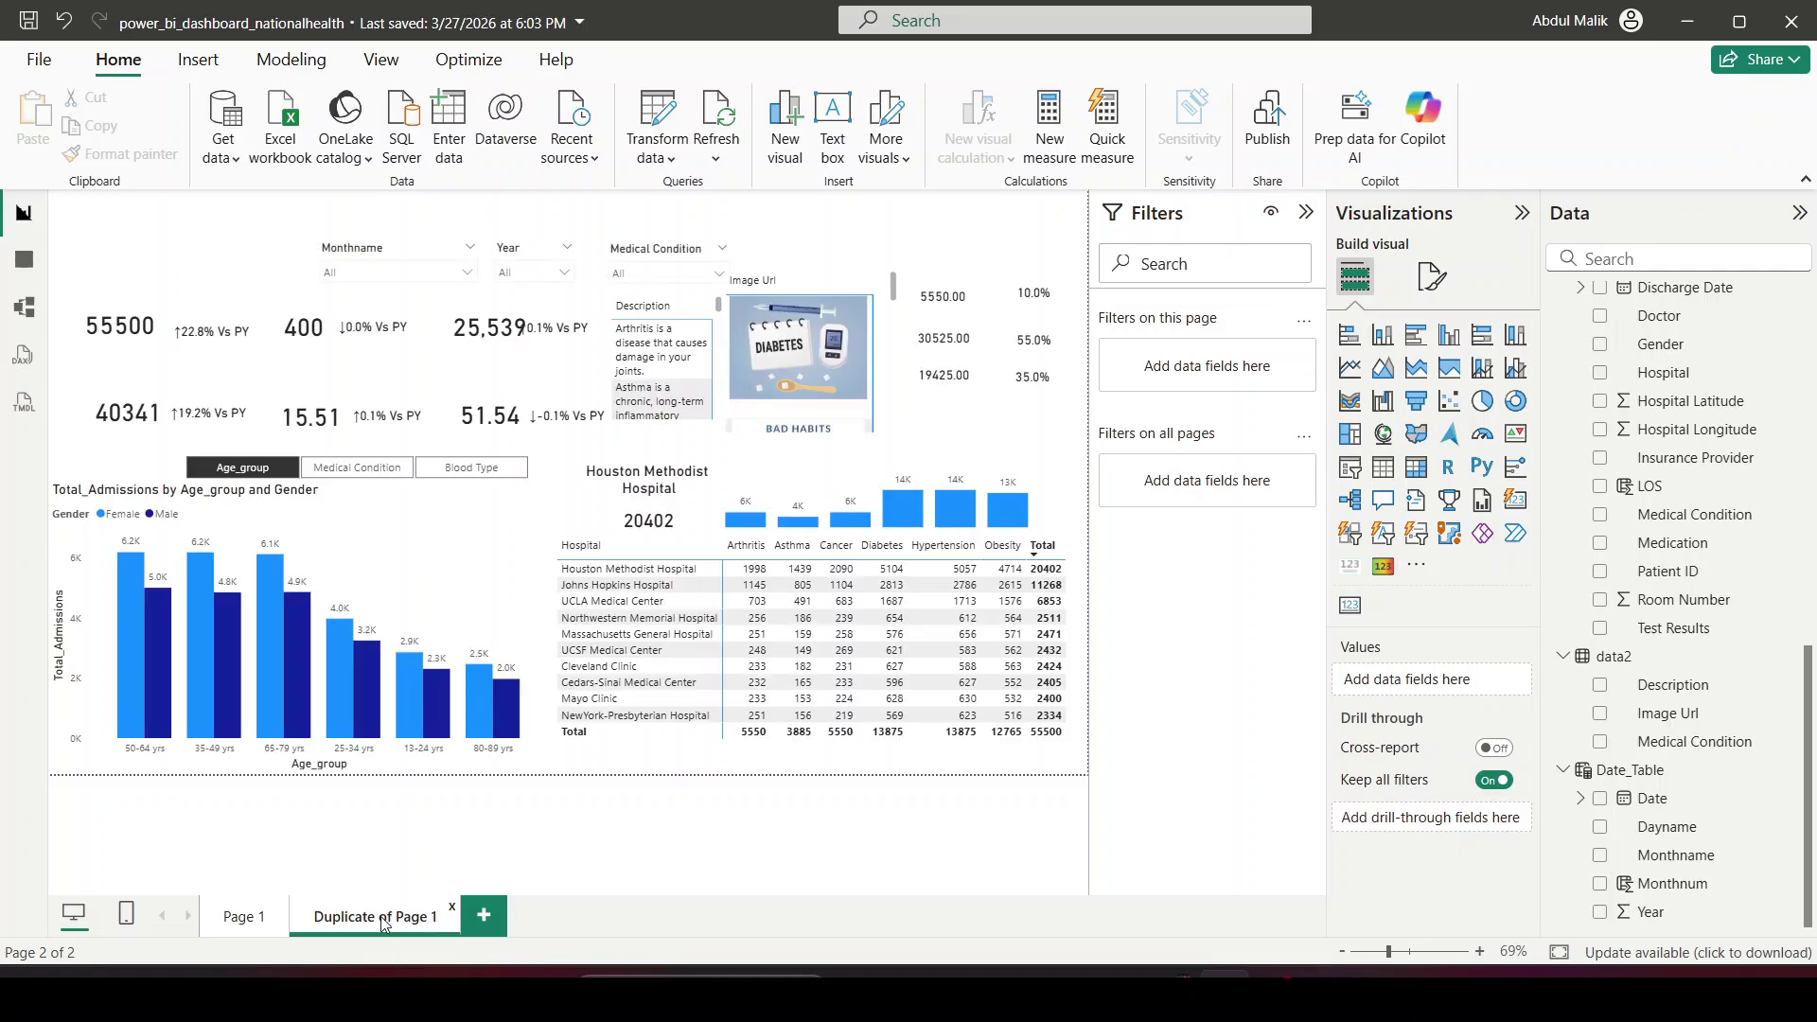
Step: Rename the duplicated page as Page 2
double_click(415, 908)
key("BackSpace")
key("BackSpace")
key("BackSpace")
key("BackSpace")
key("BackSpace")
key("BackSpace")
key("BackSpace")
key("BackSpace")
key("BackSpace")
key("BackSpace")
key("BackSpace")
key("BackSpace")
key("BackSpace")
key("BackSpace")
key("BackSpace")
key("BackSpace")
key("BackSpace")
key("BackSpace")
key("BackSpace")
key("Return")
Step: Check the reference dashboard, then delete the Houston Methodist Hospital name and value cards and the small column chart above the hospital matrix
key("alt+Tab")
scroll(567, 770, "down", 1)
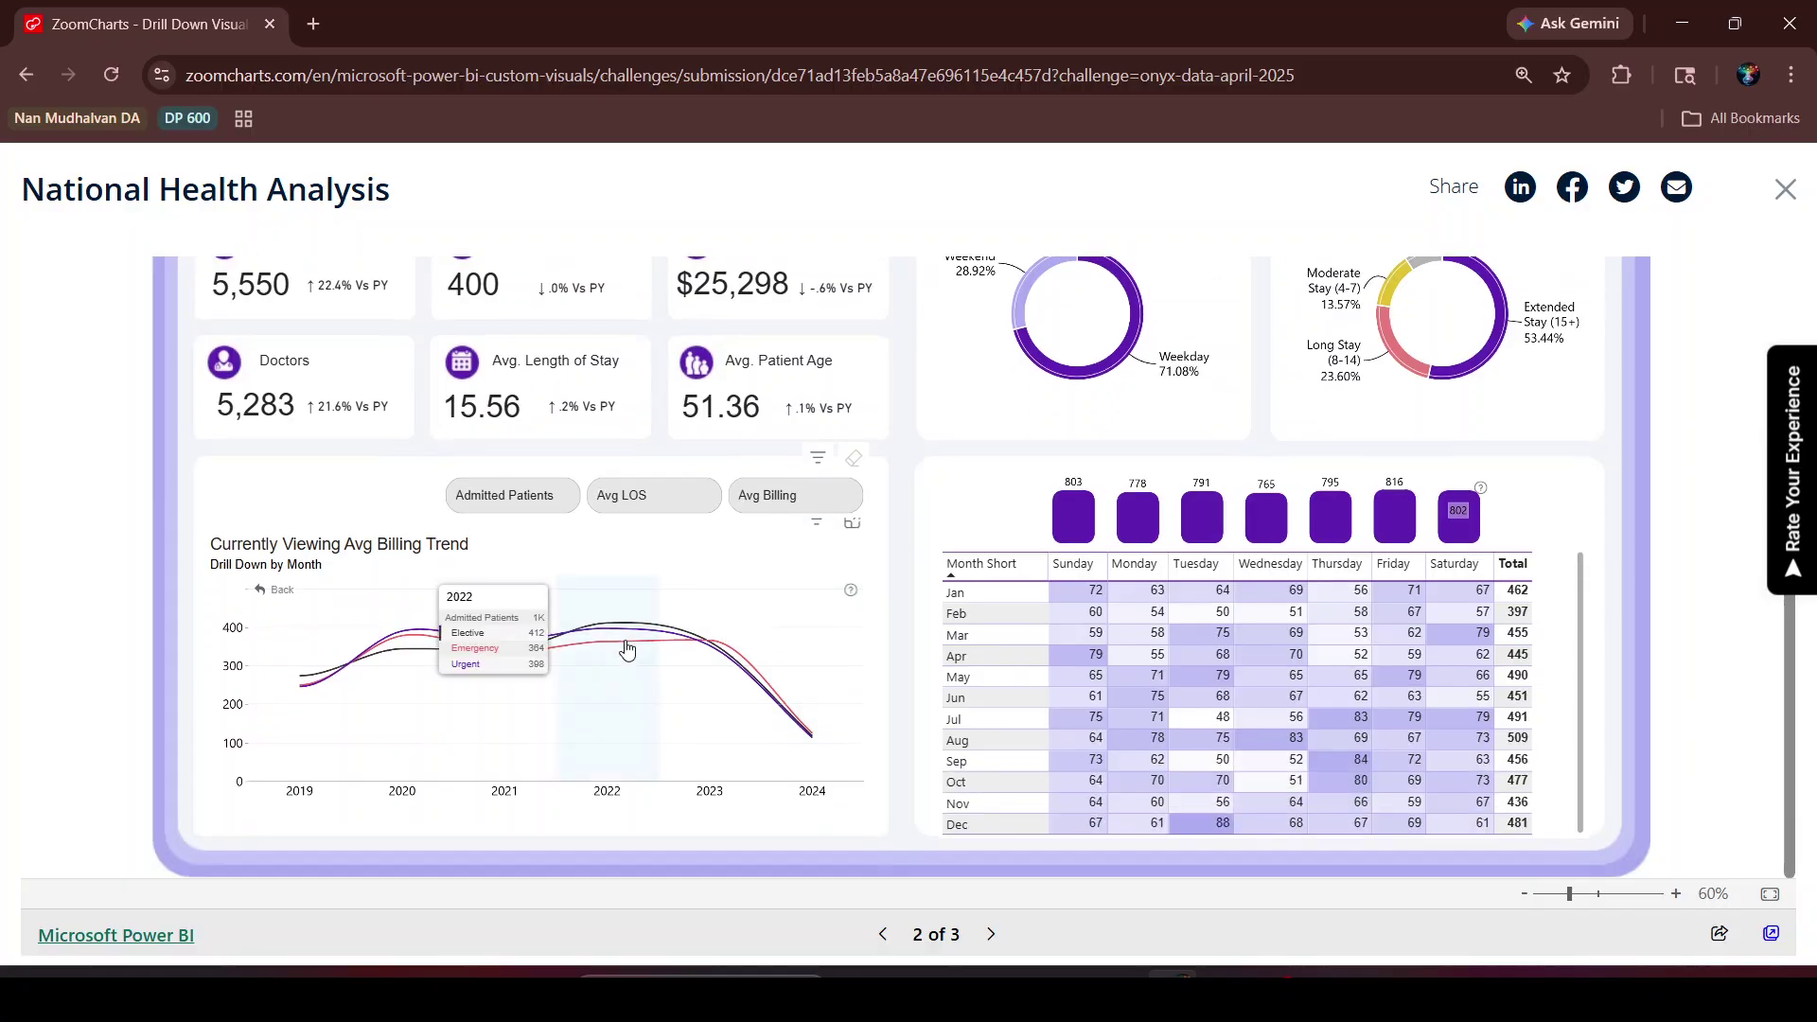
scroll(567, 669, "up", 1)
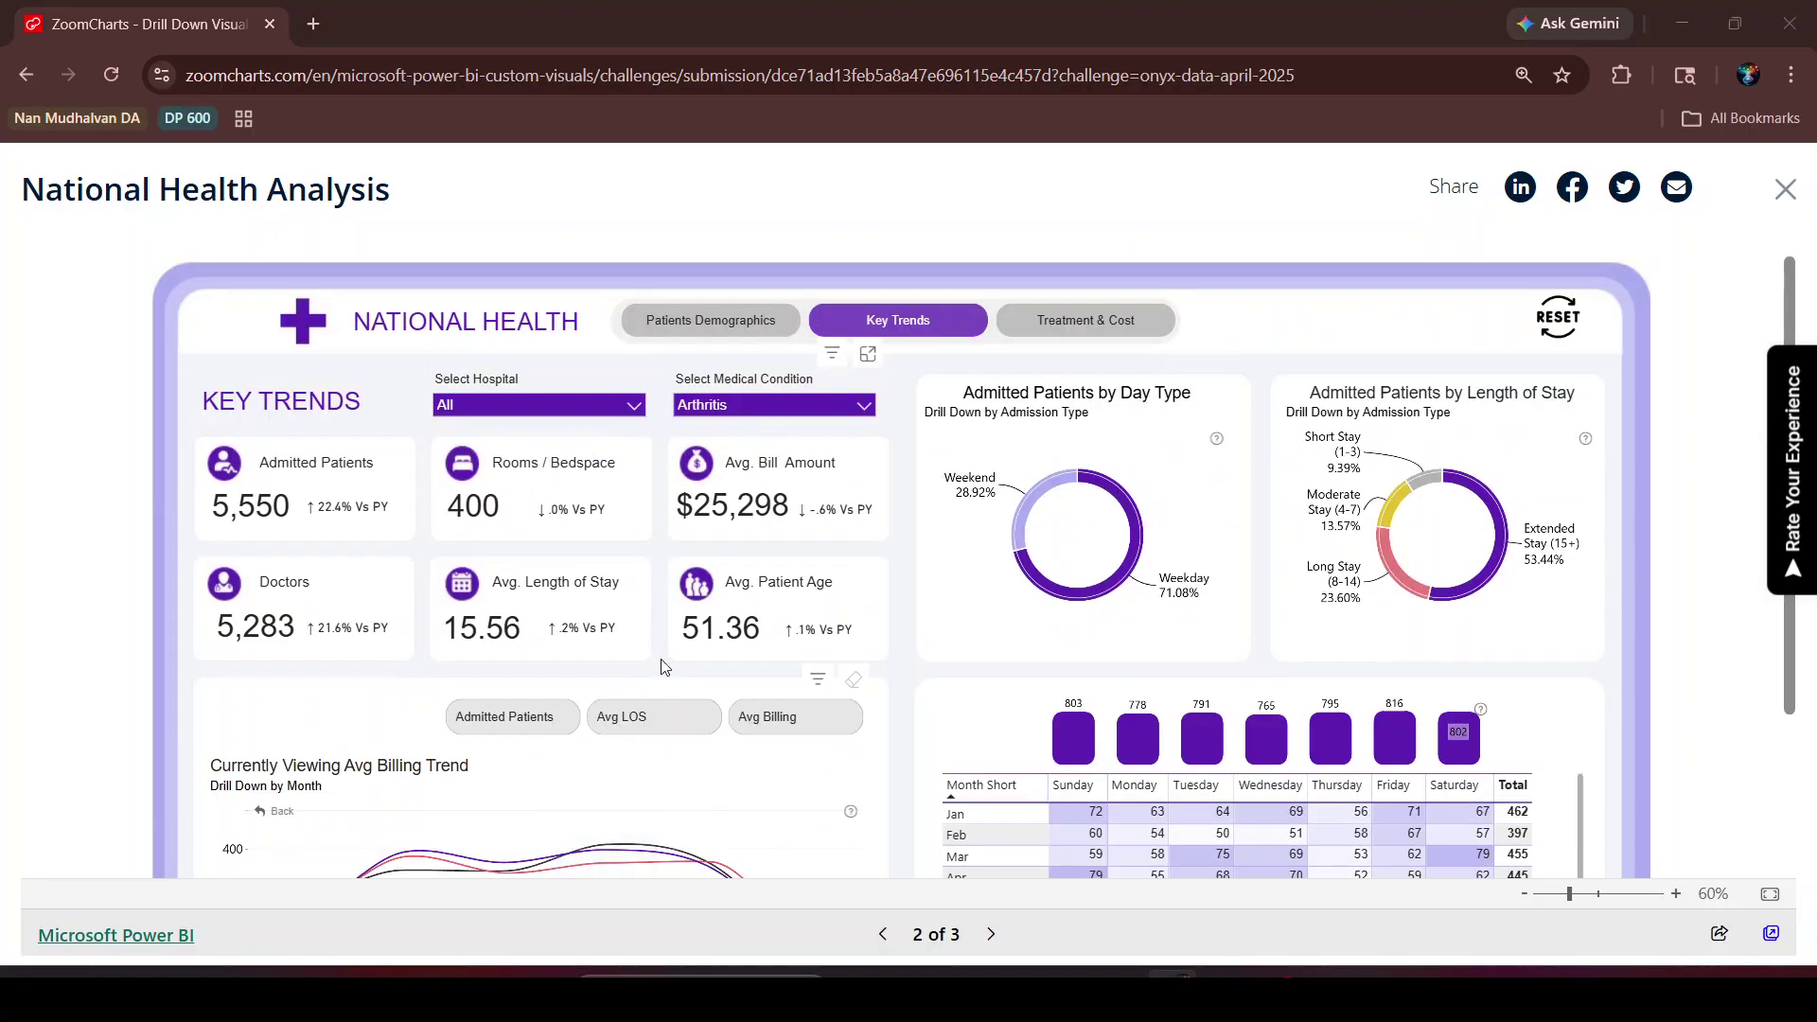
key("alt+Tab")
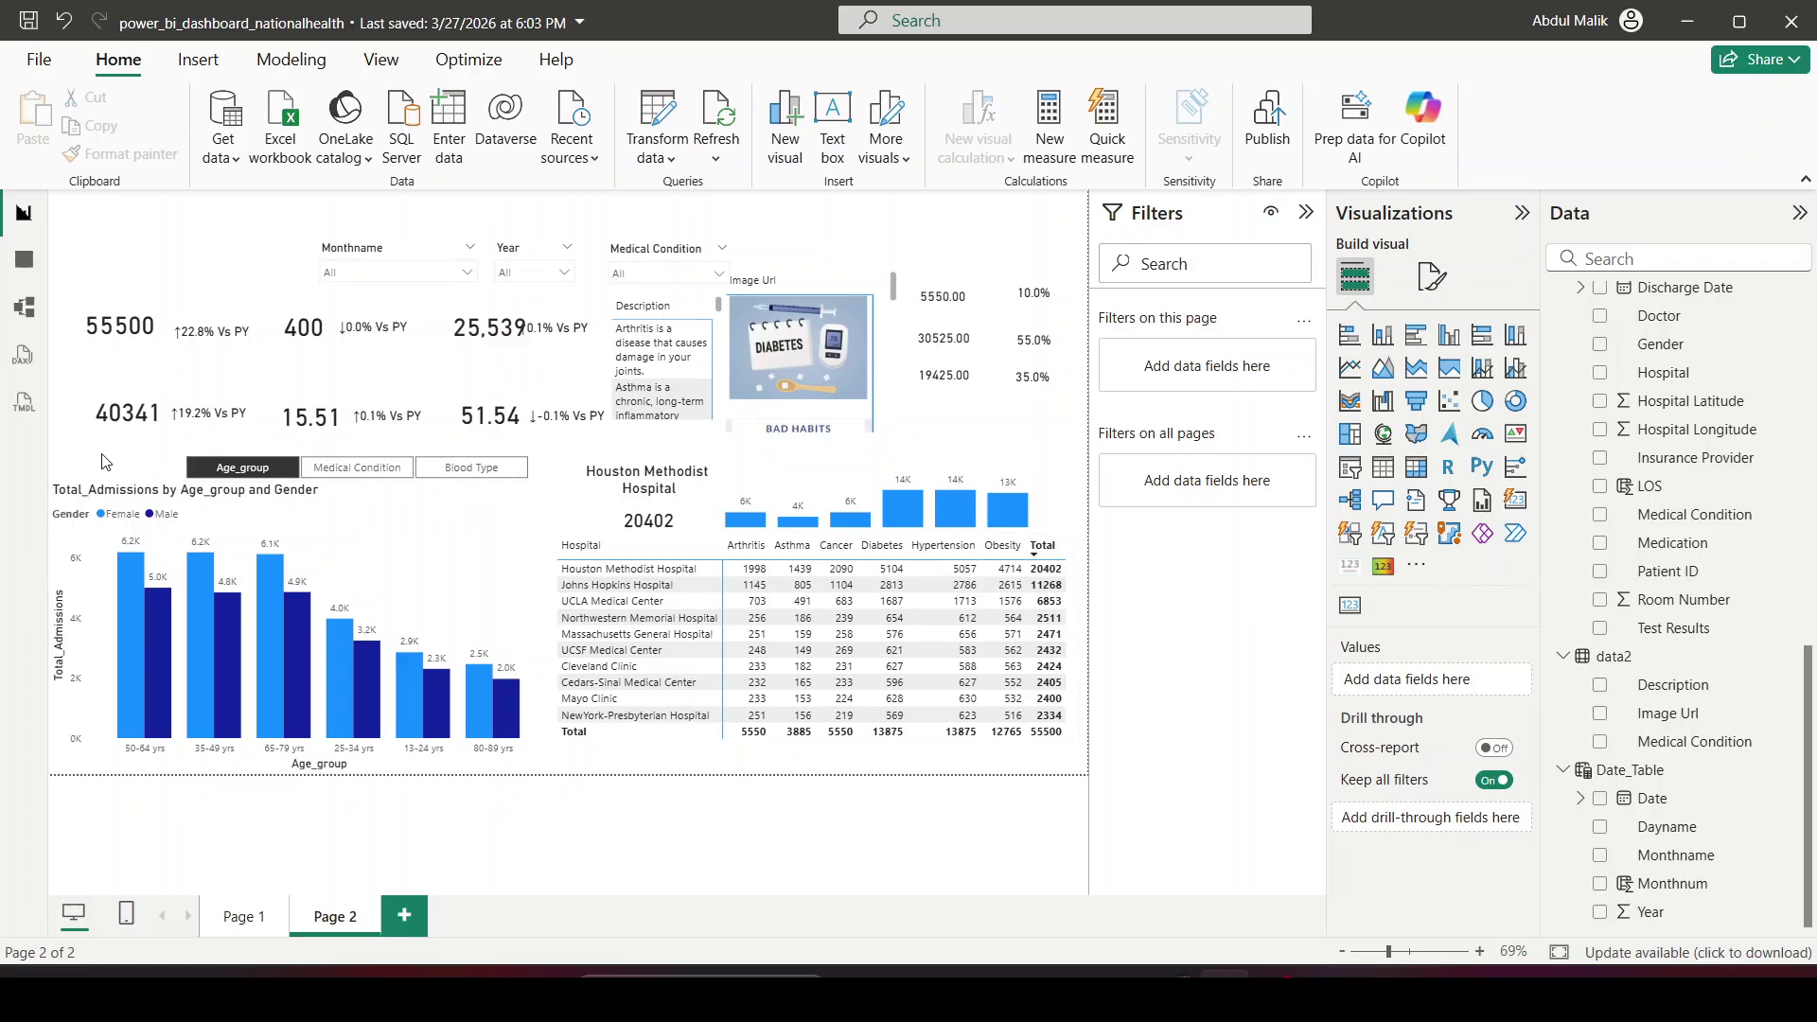
left_click_drag(76, 465, 1076, 747)
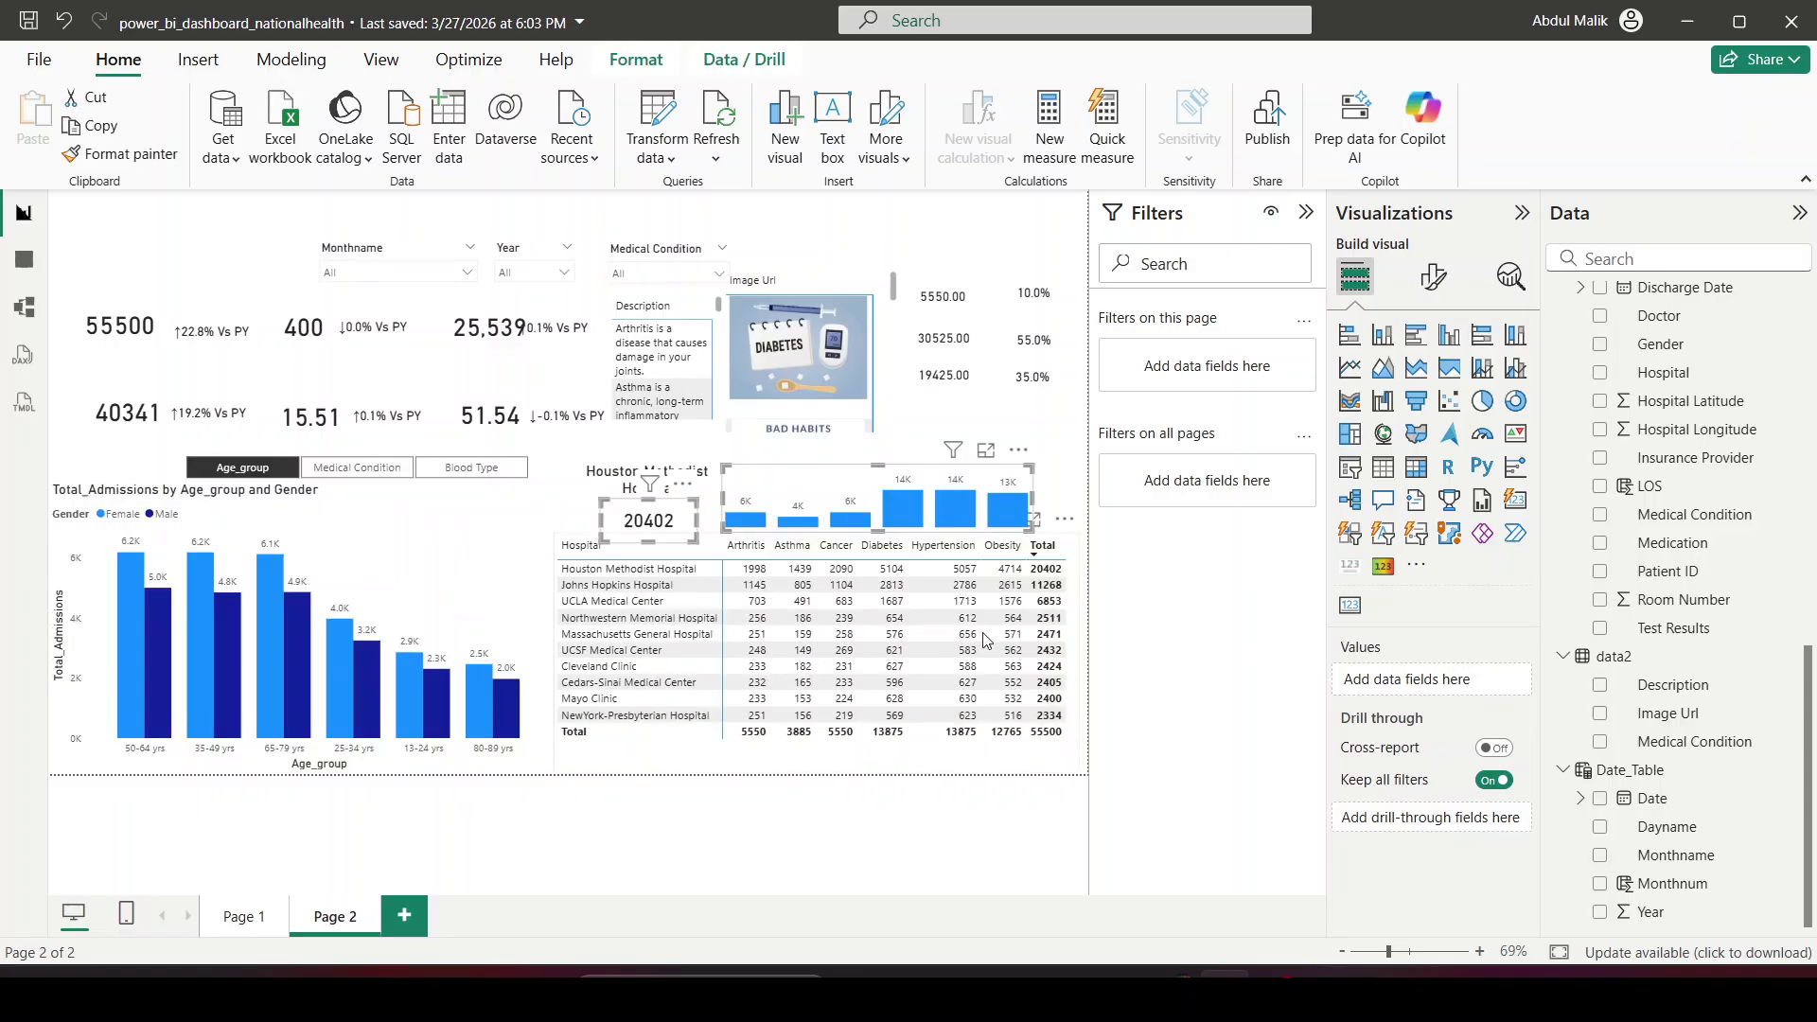
key("Delete")
left_click(649, 475)
key("Delete")
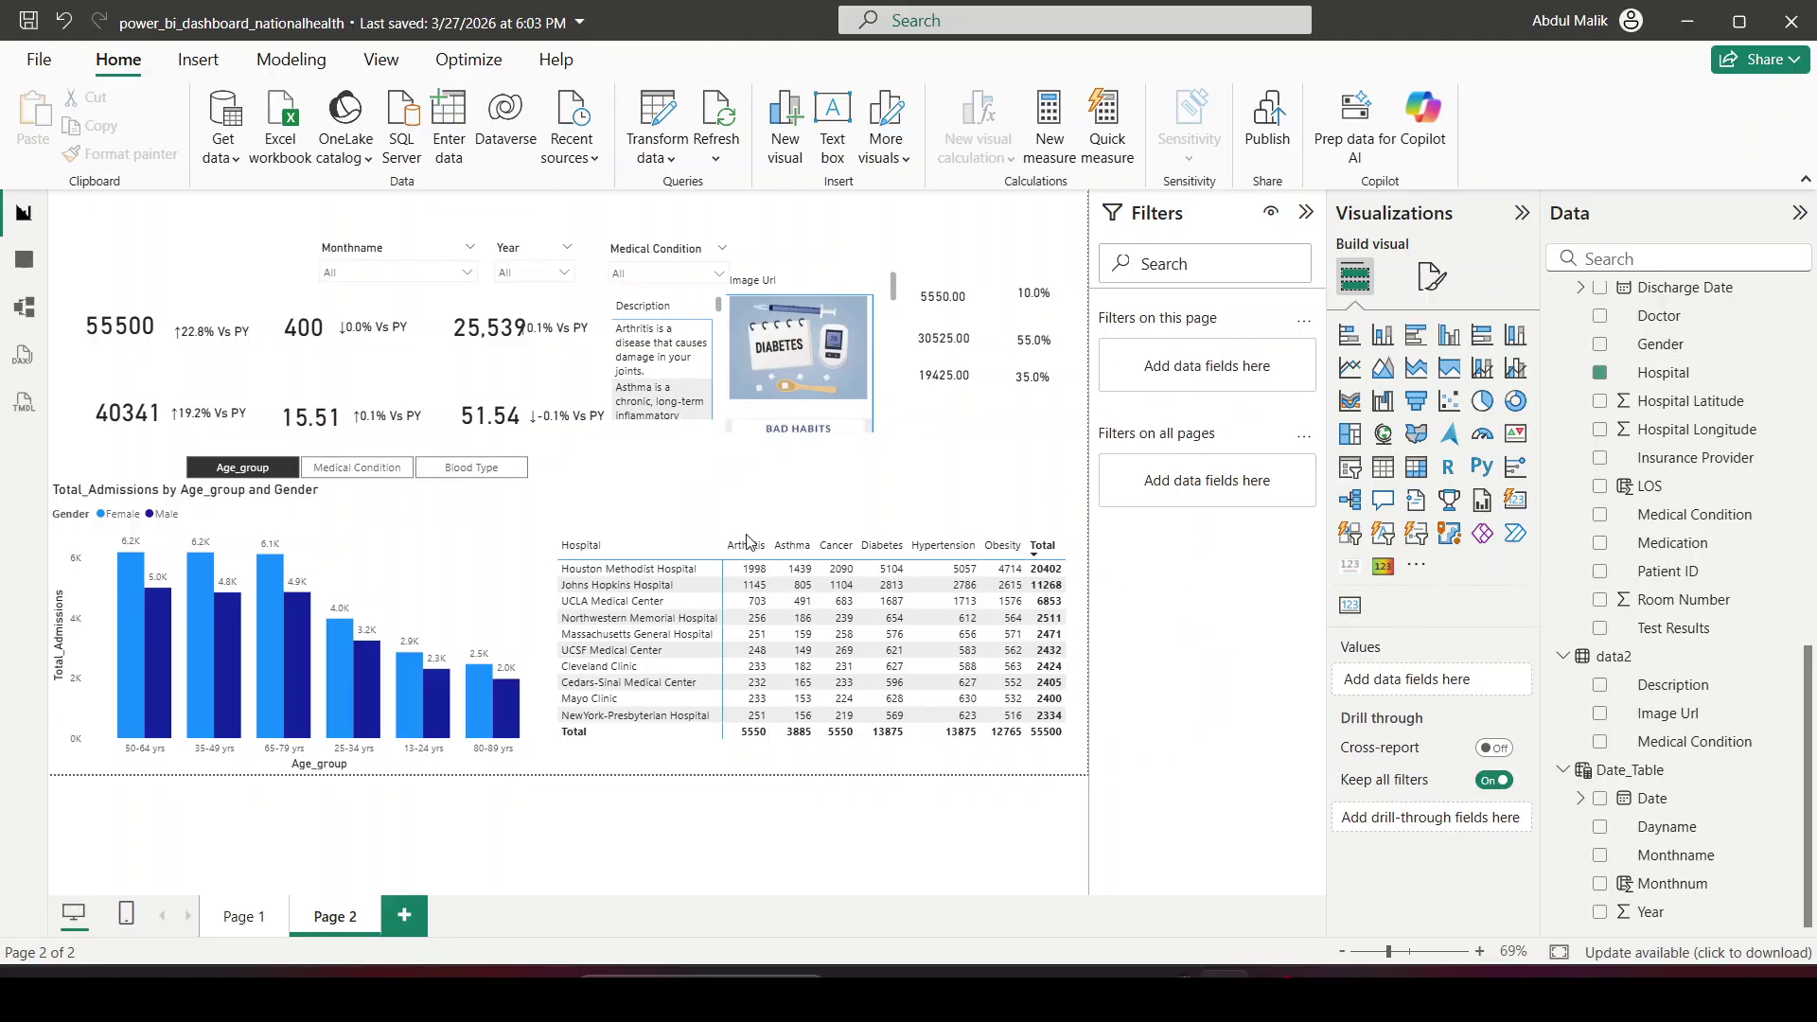
Step: Remove the hospital matrix and the Total_Admissions by Age_group and Gender chart from Page 2
key("alt+Tab")
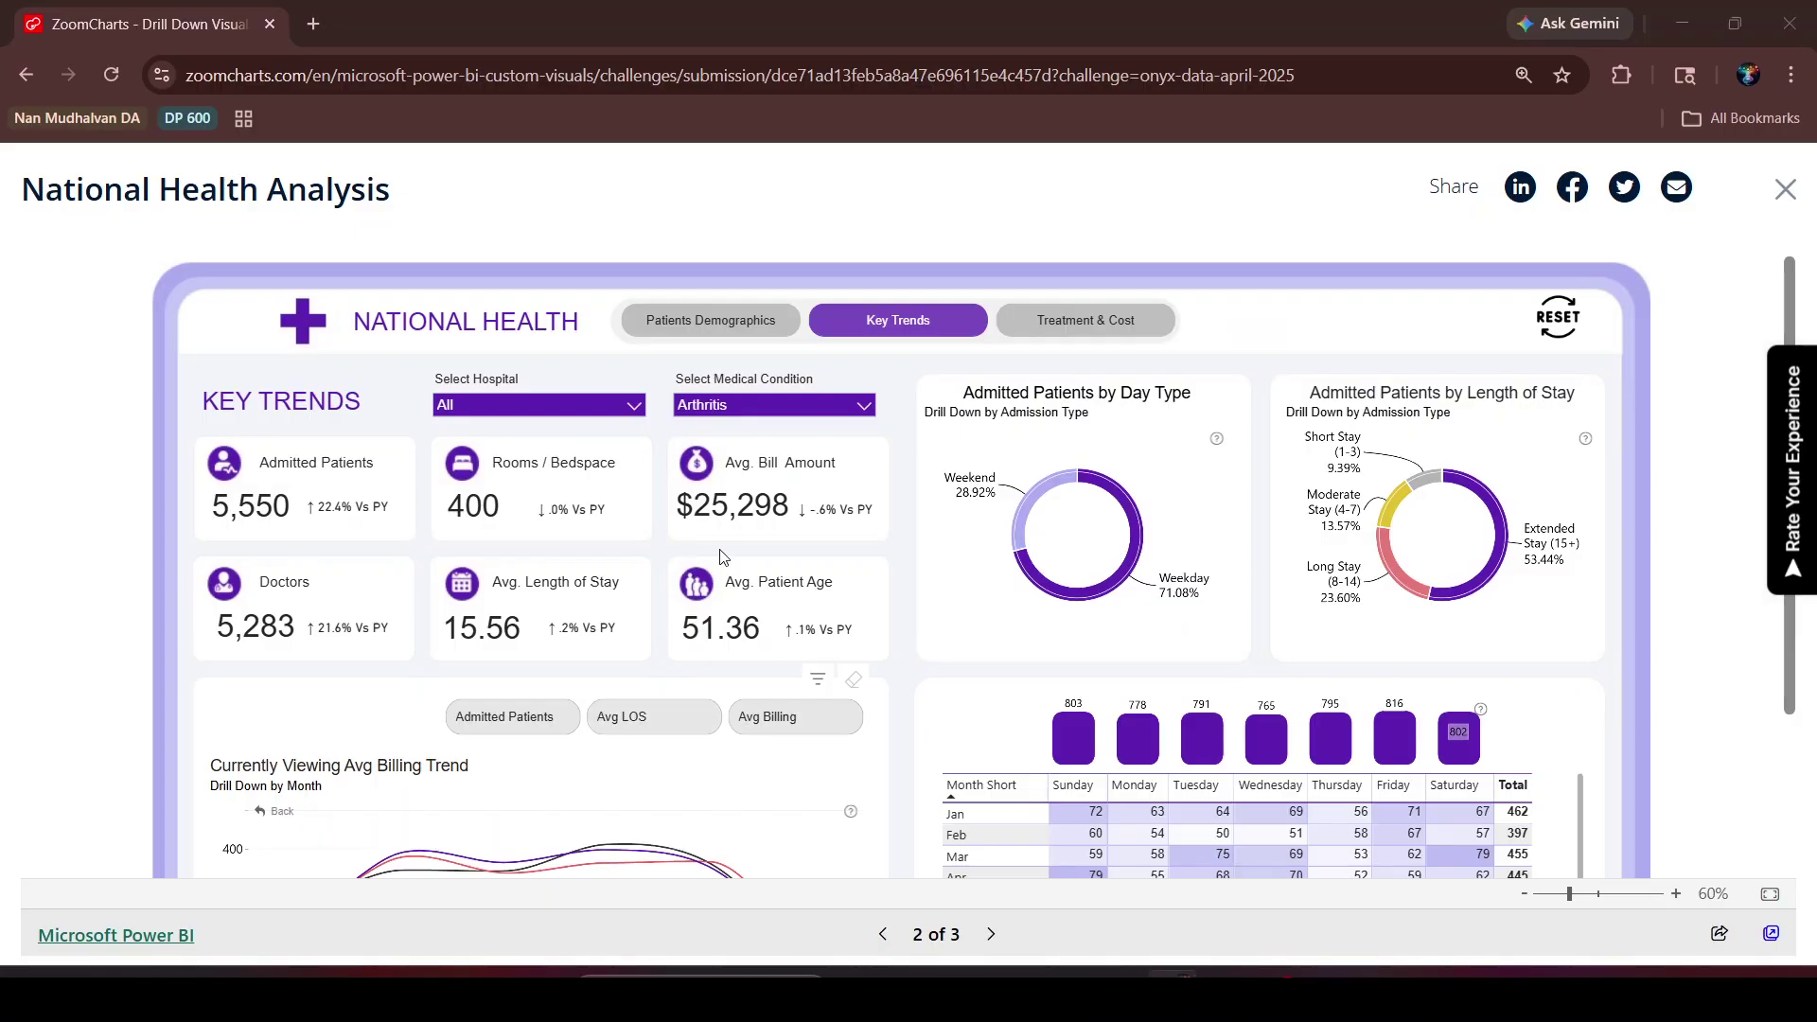
key("alt+Tab")
left_click(1064, 519)
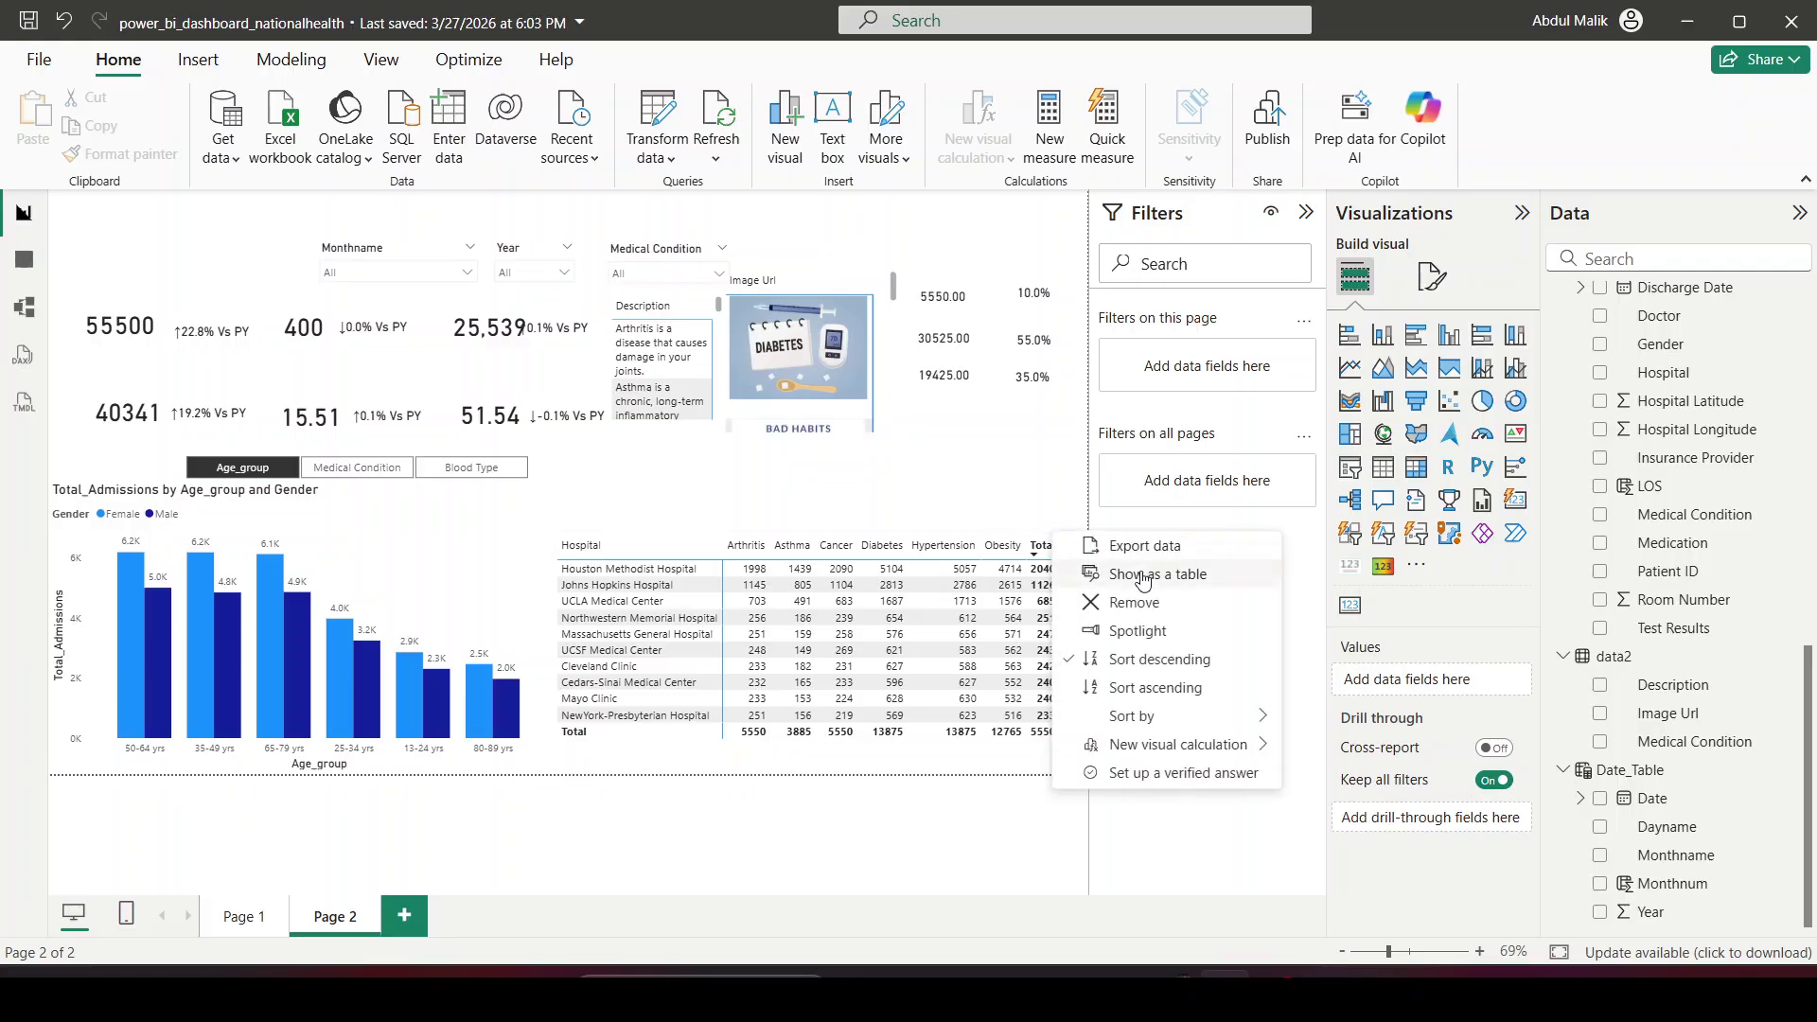
left_click(1143, 600)
left_click(480, 540)
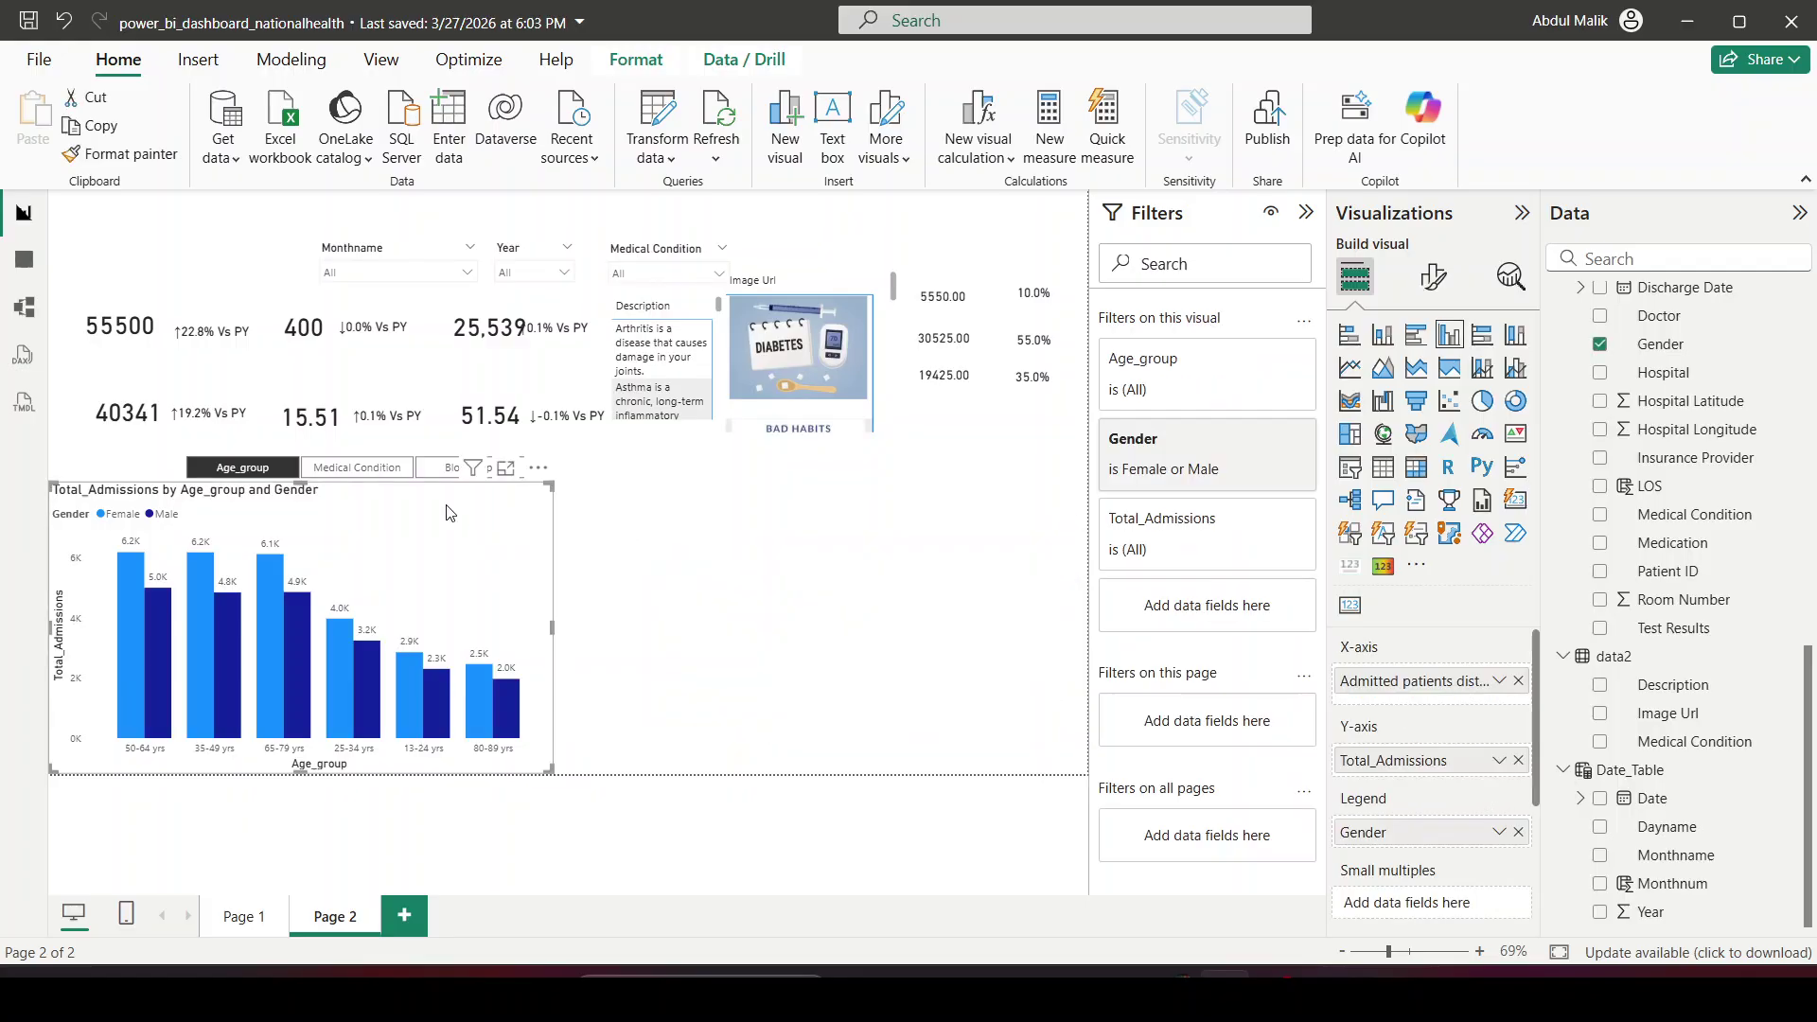
key("Delete")
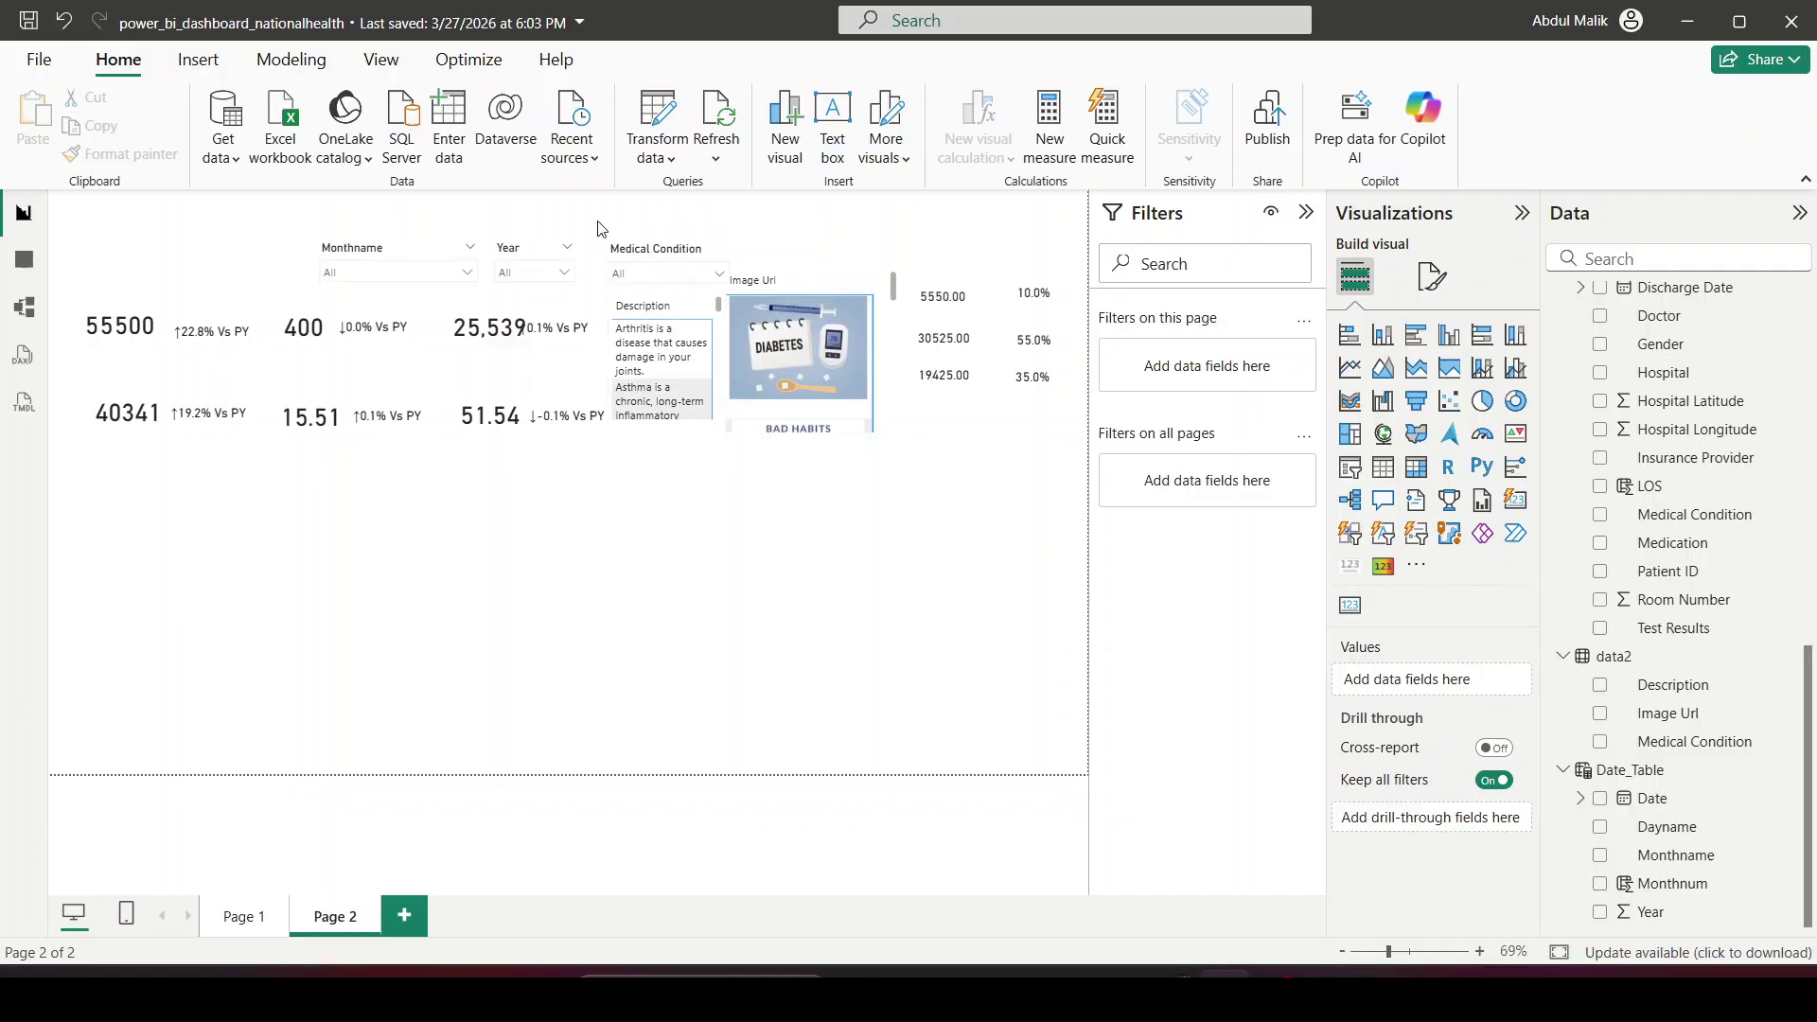
Step: Delete the Medical Condition slicer, the description and image visuals, and the cards with admission counts and percentages beside them
left_click_drag(596, 213, 1060, 502)
key("Delete")
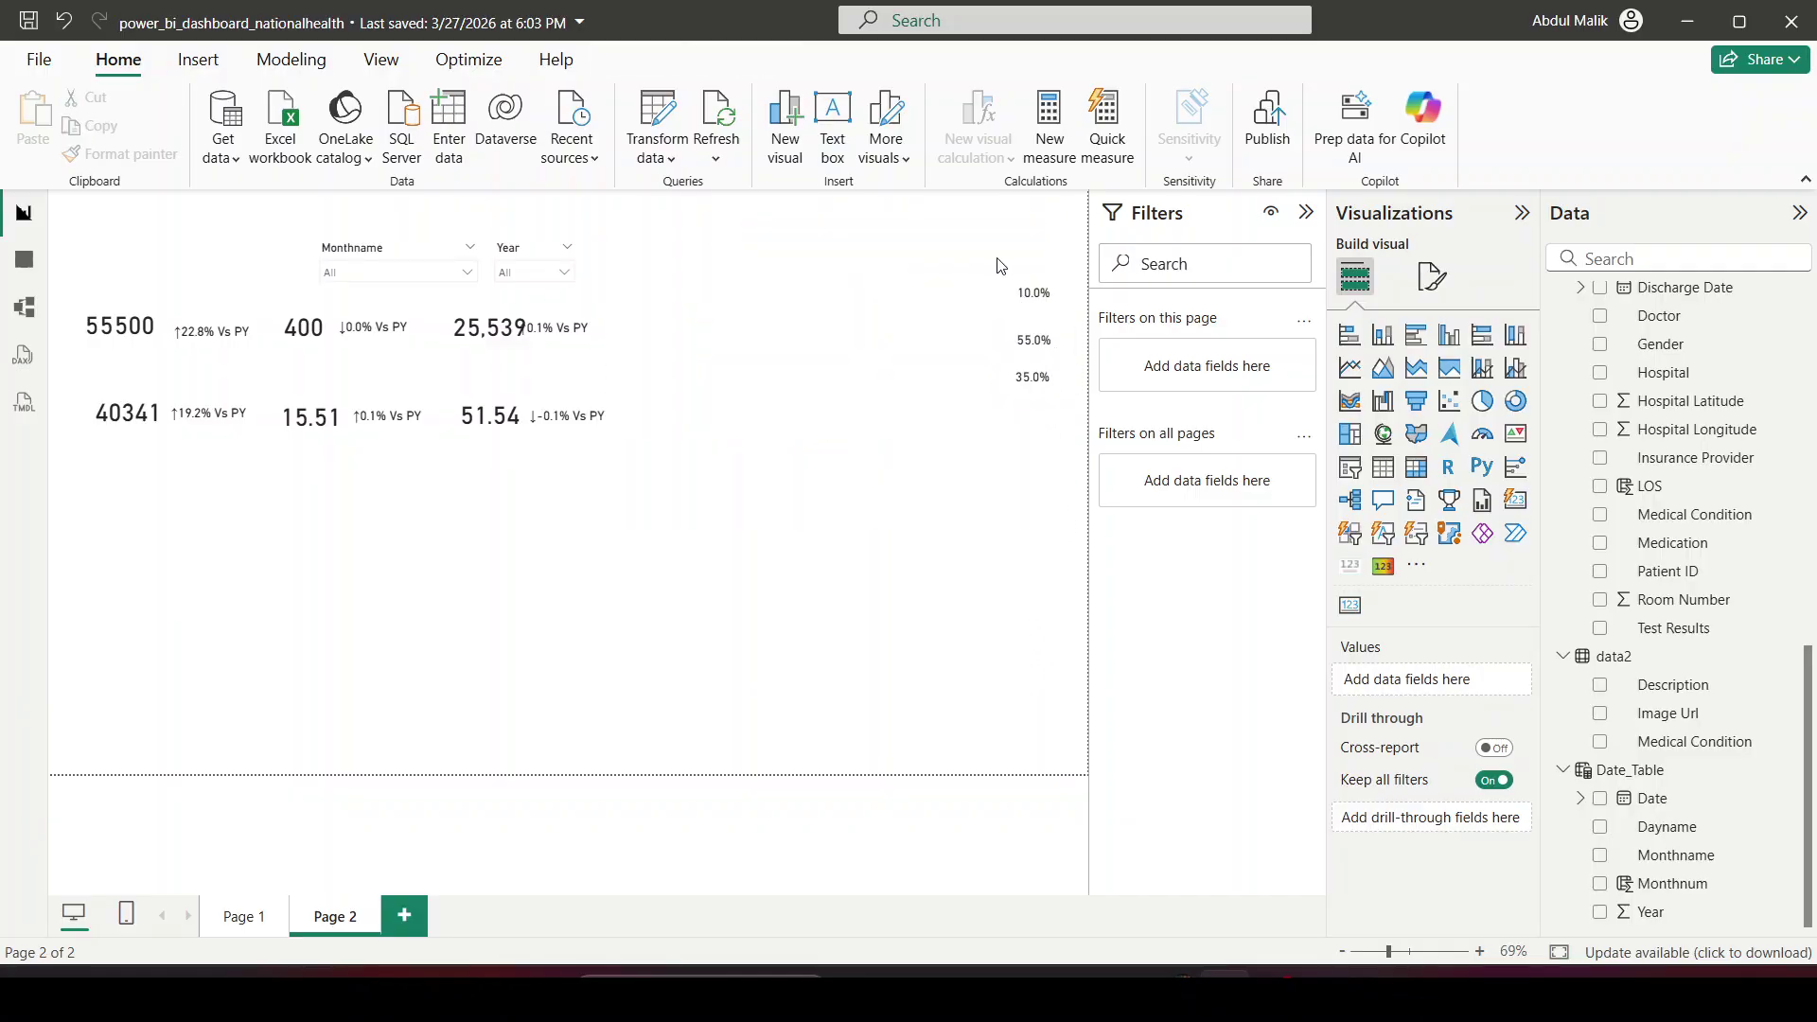
left_click_drag(965, 248, 1088, 437)
left_click(1072, 315)
key("Delete")
left_click(1068, 341)
key("Delete")
key("Delete")
Step: Replace the Monthname field in the first slicer with Hospital, matching the reference dashboard
key("alt+Tab")
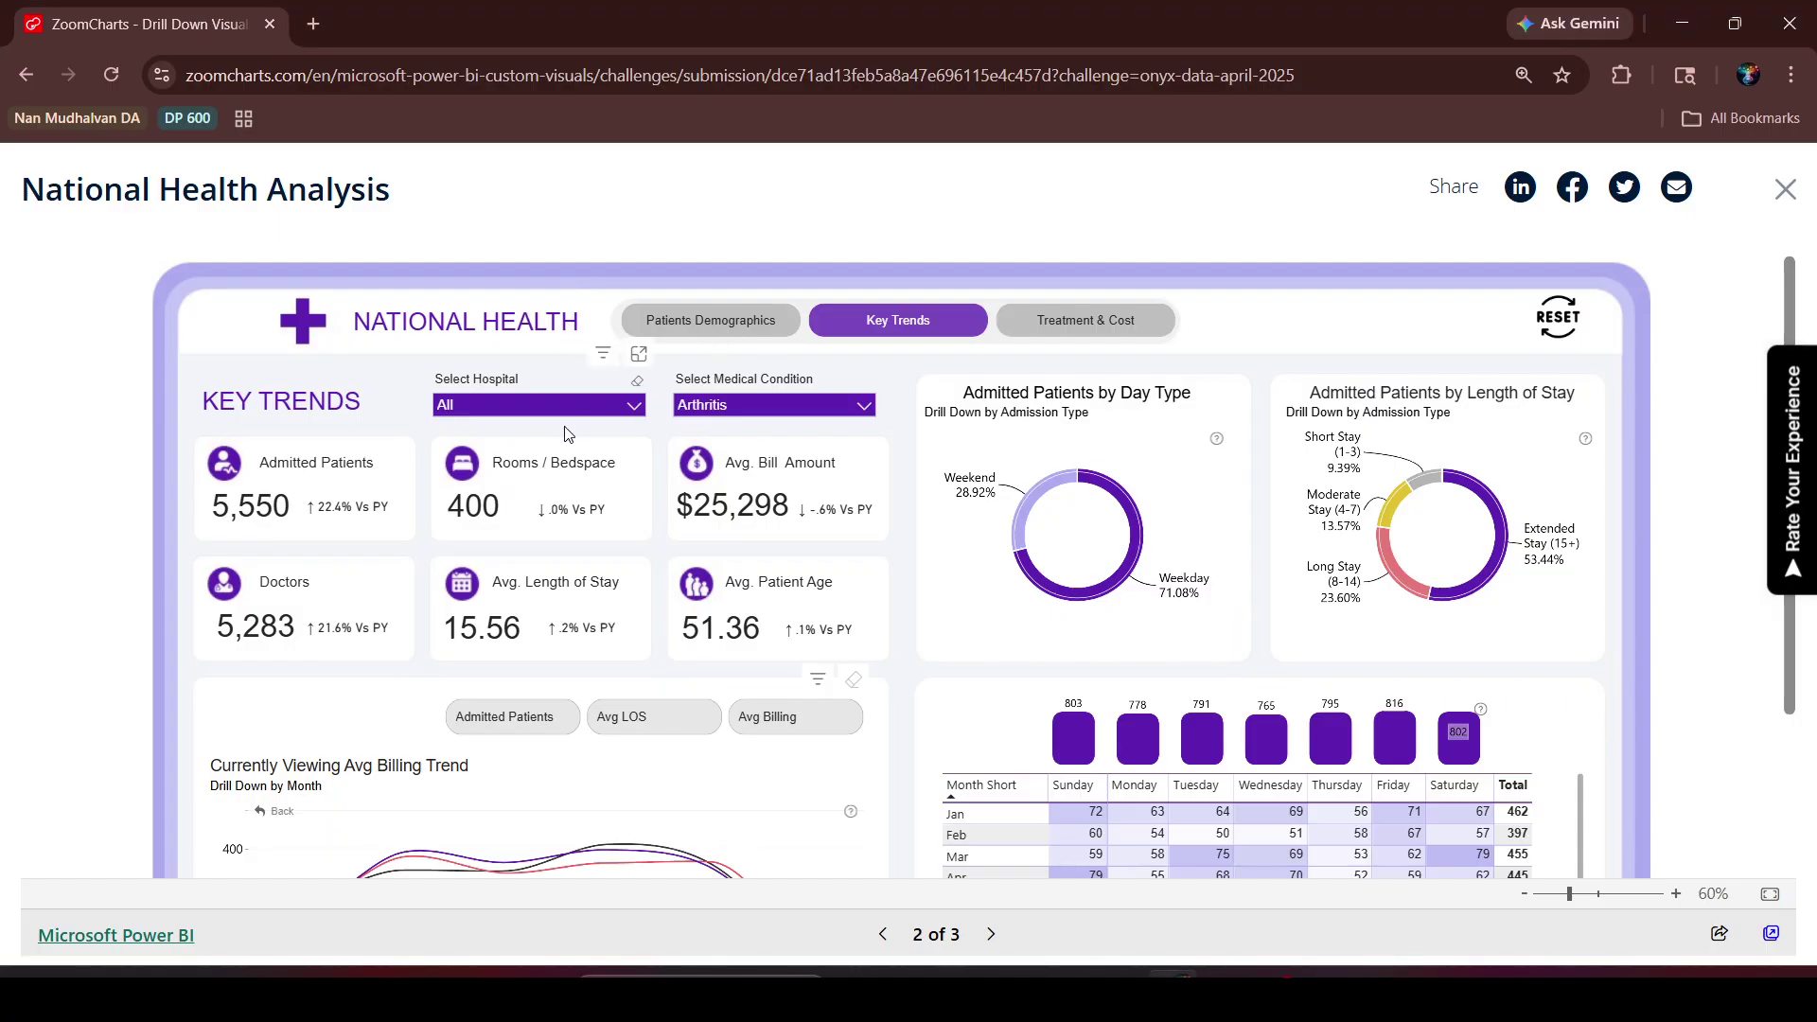
key("alt+Tab")
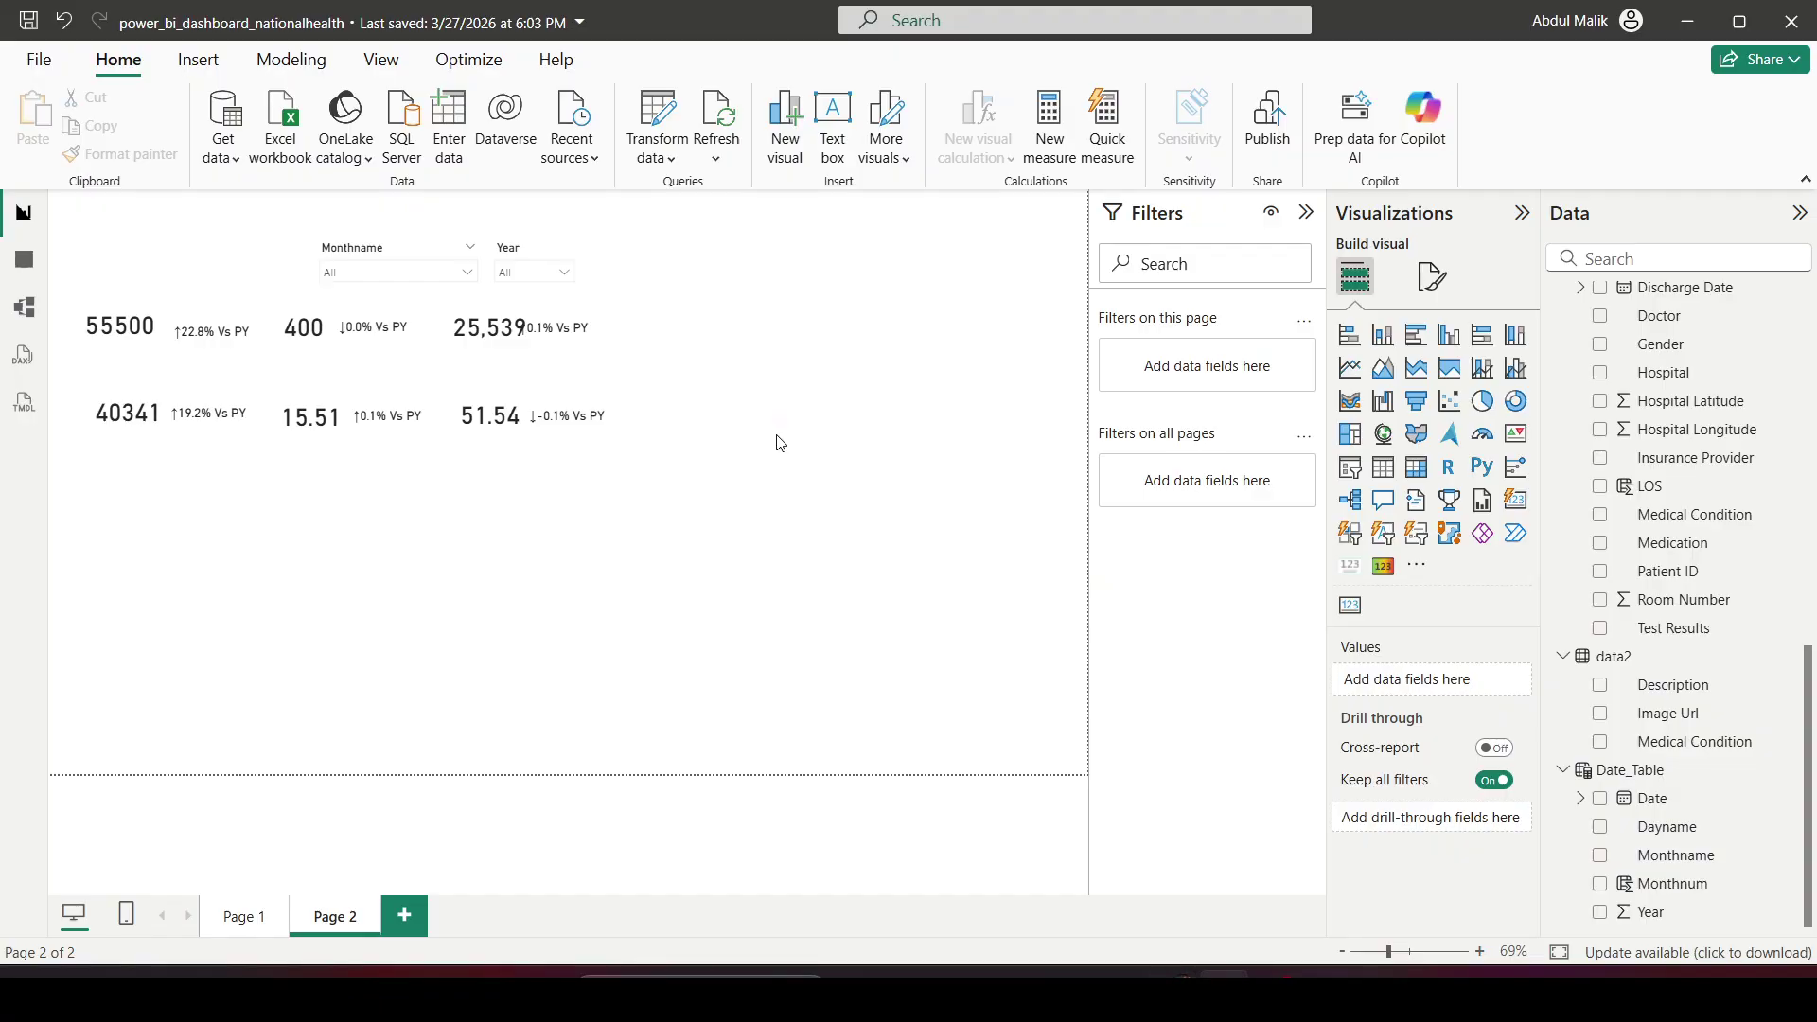
left_click(388, 250)
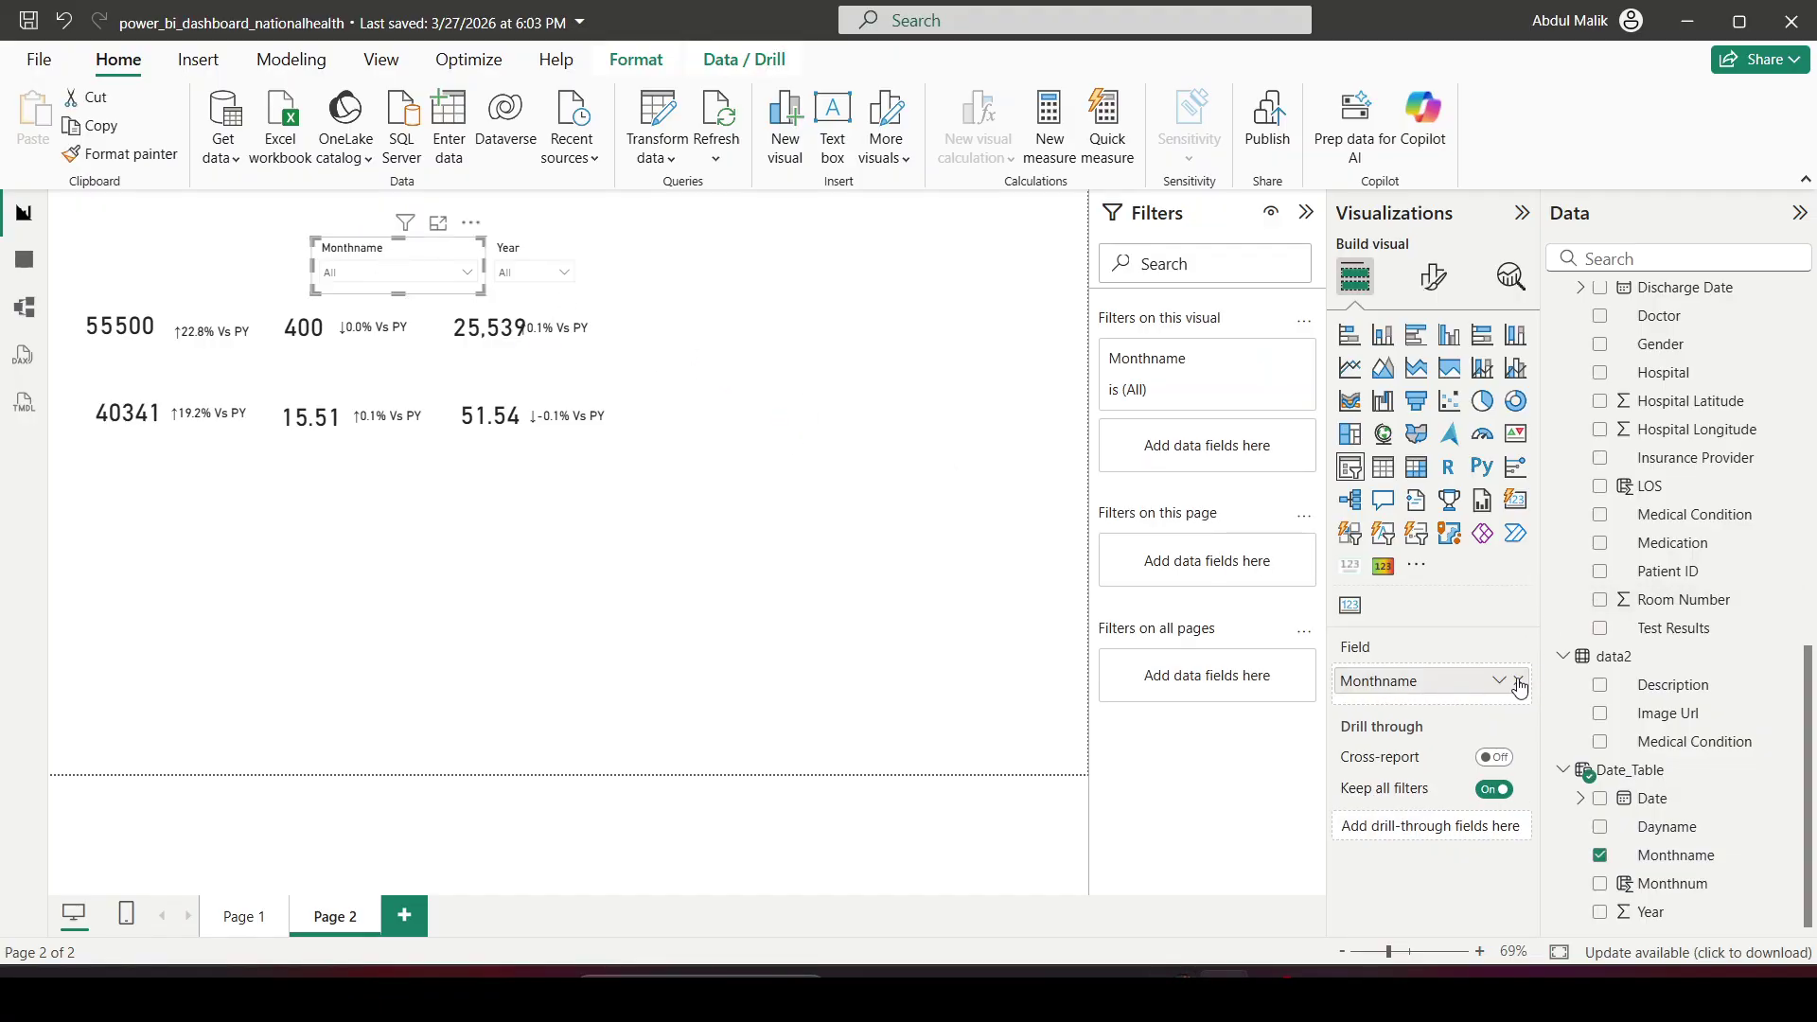
left_click(1517, 680)
scroll(1703, 663, "up", 2)
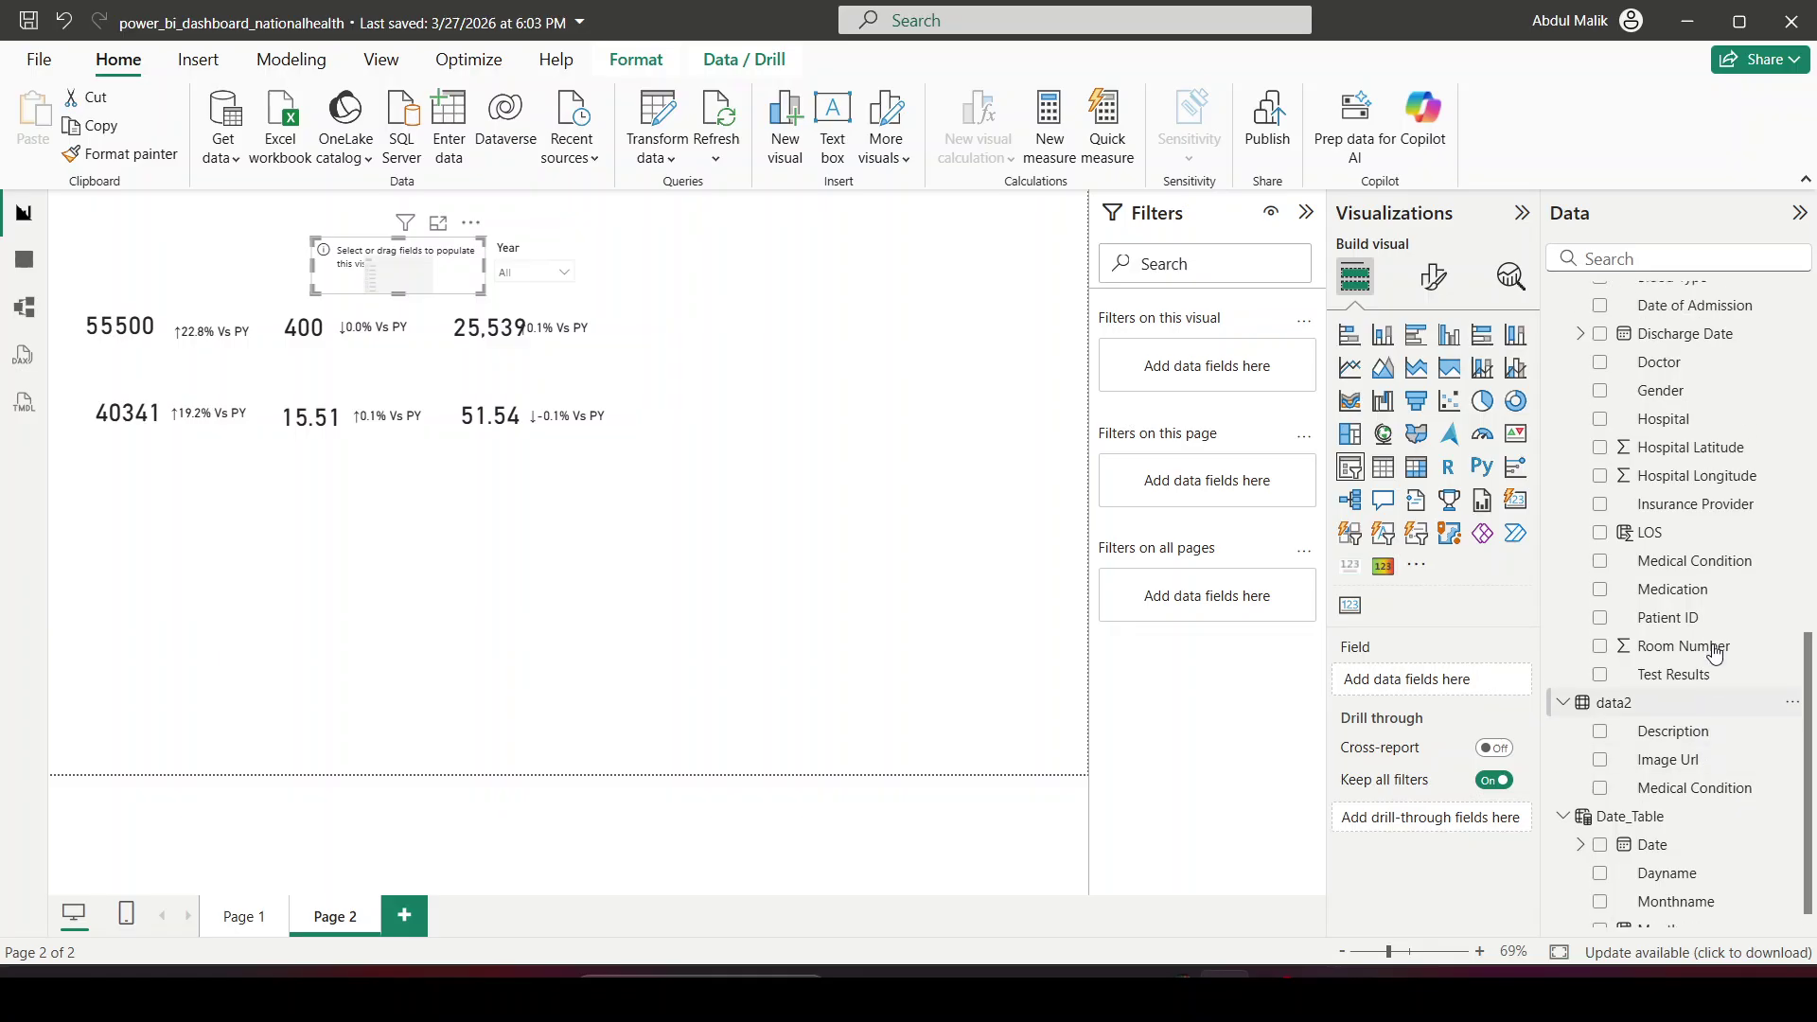
left_click_drag(1663, 490, 1429, 677)
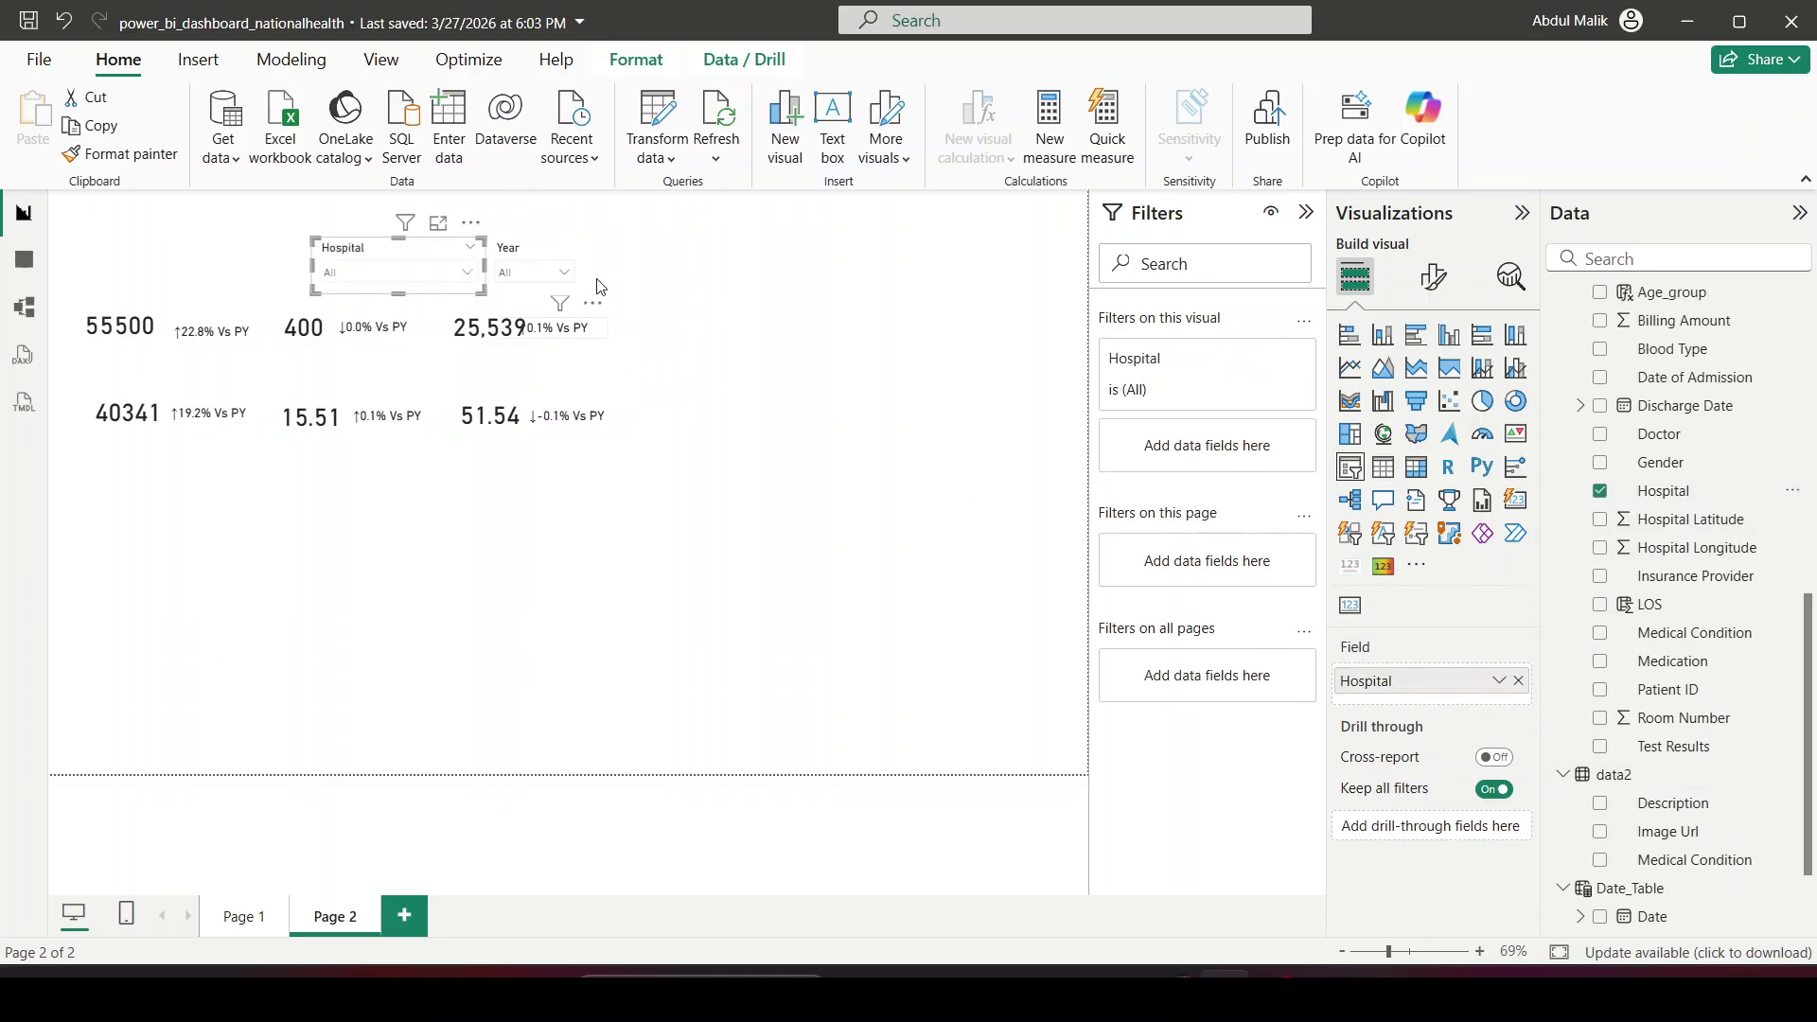
Step: Replace the Year slicer's field with Medical Condition from data2, narrowing the Hospital slicer and widening the Medical Condition one
left_click(572, 268)
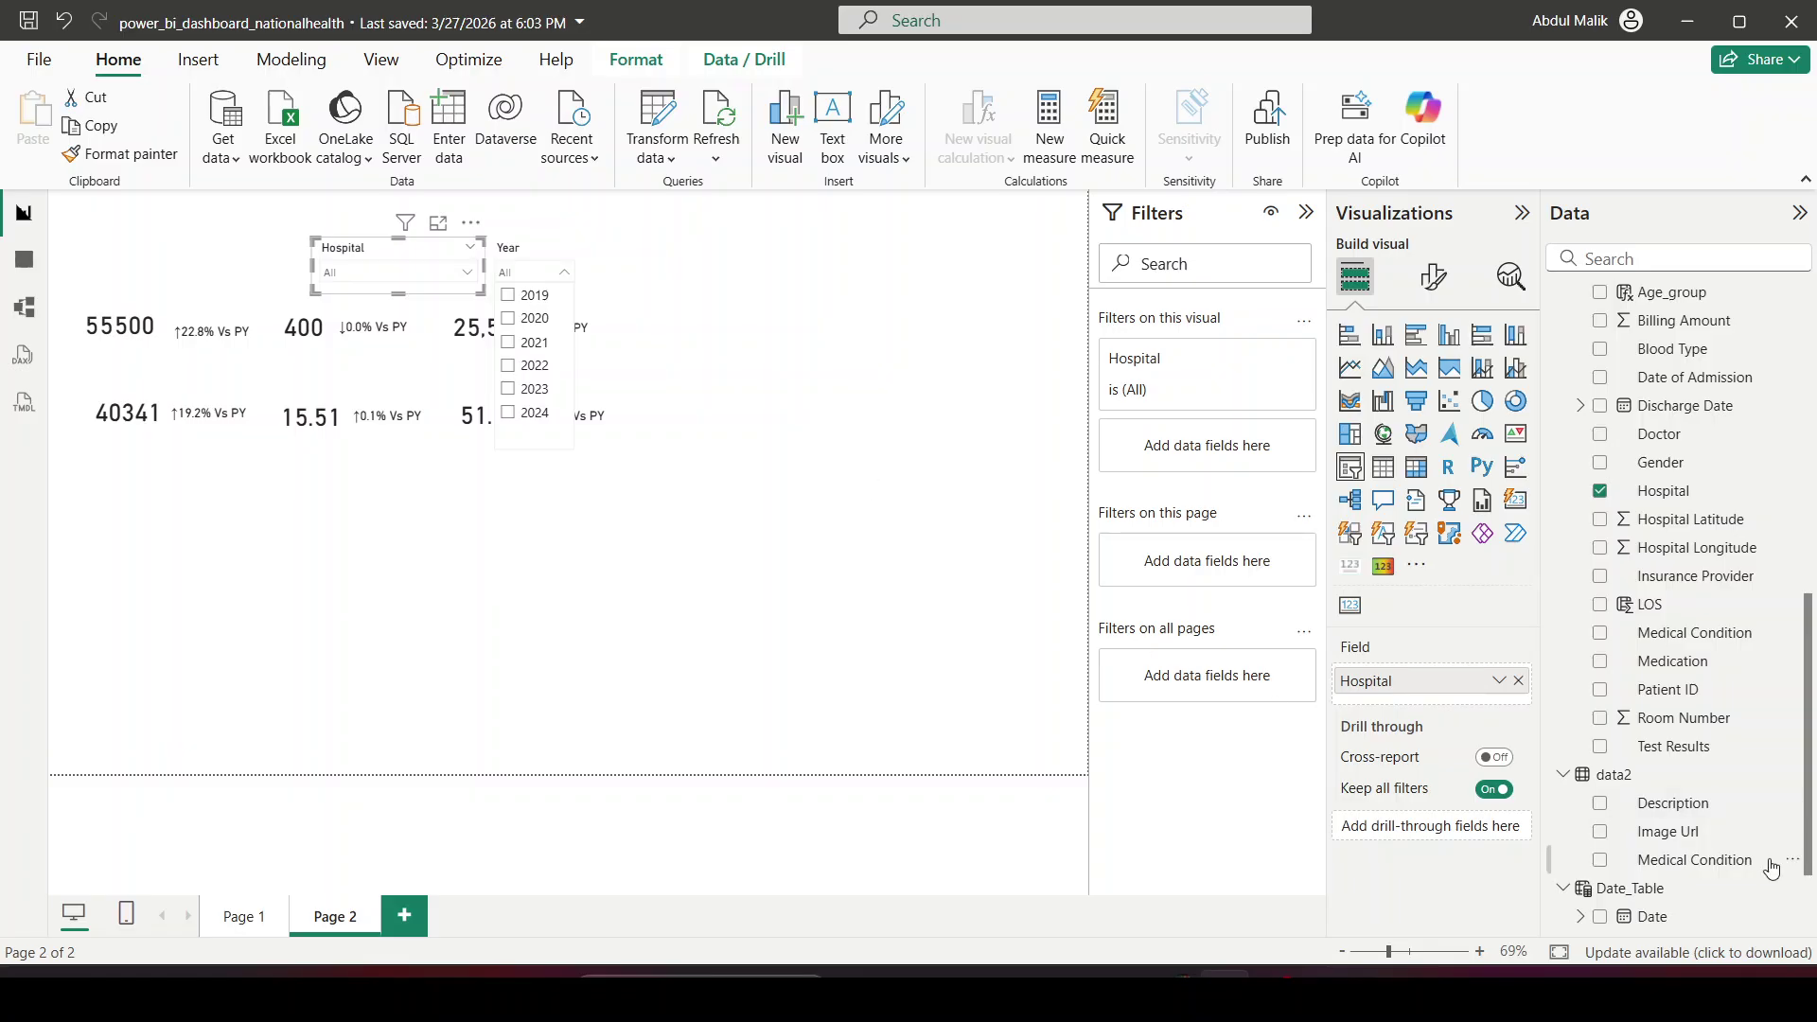
left_click_drag(1723, 859, 1646, 856)
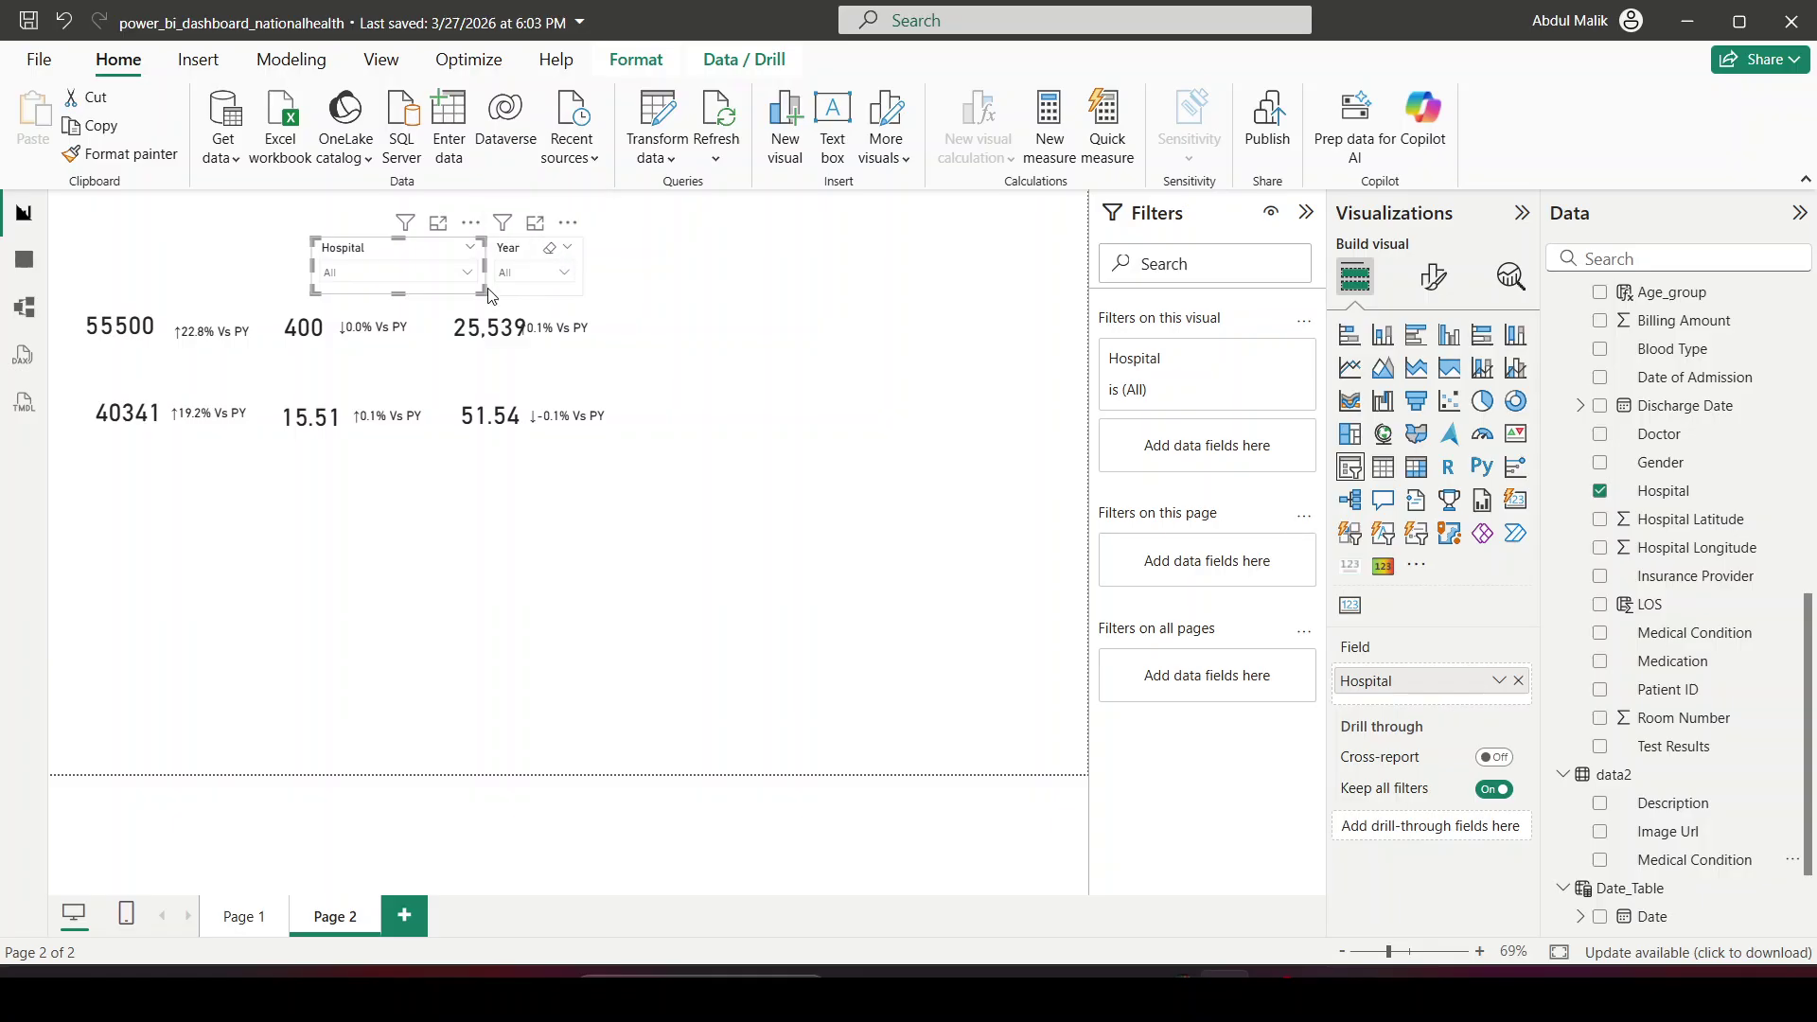
left_click_drag(482, 292, 456, 300)
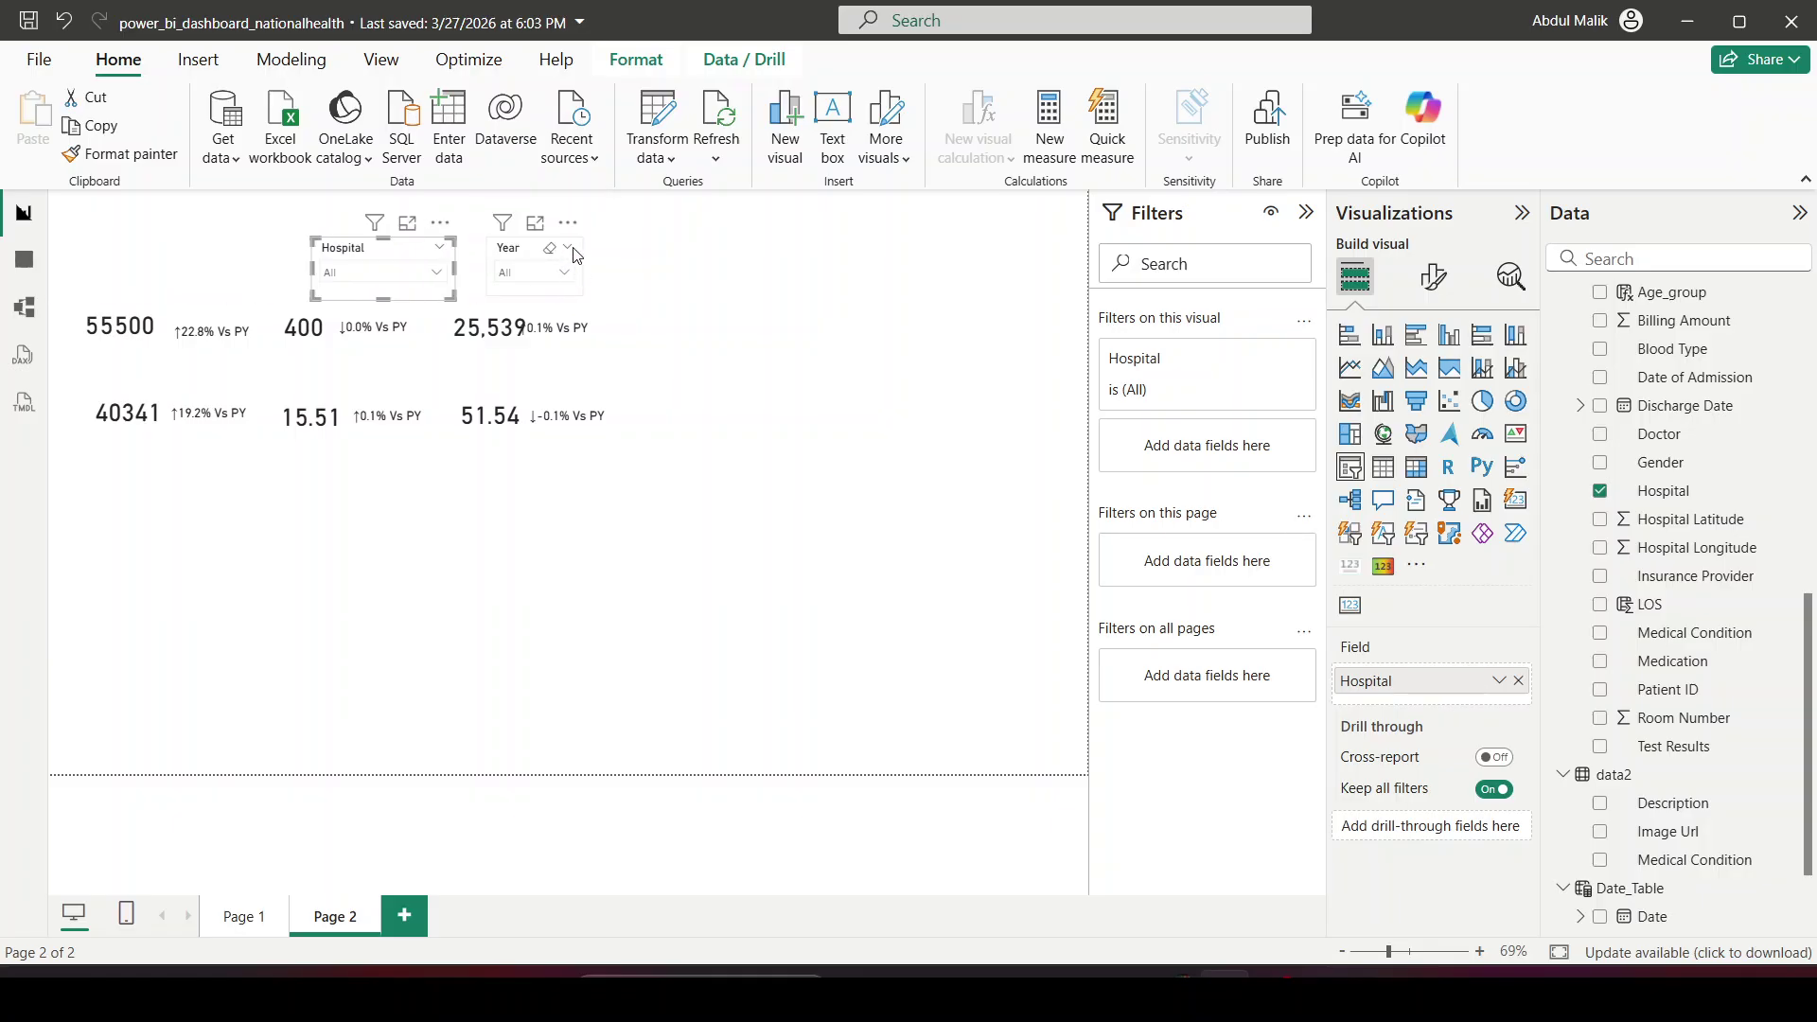
left_click(573, 253)
left_click_drag(1689, 861, 1476, 700)
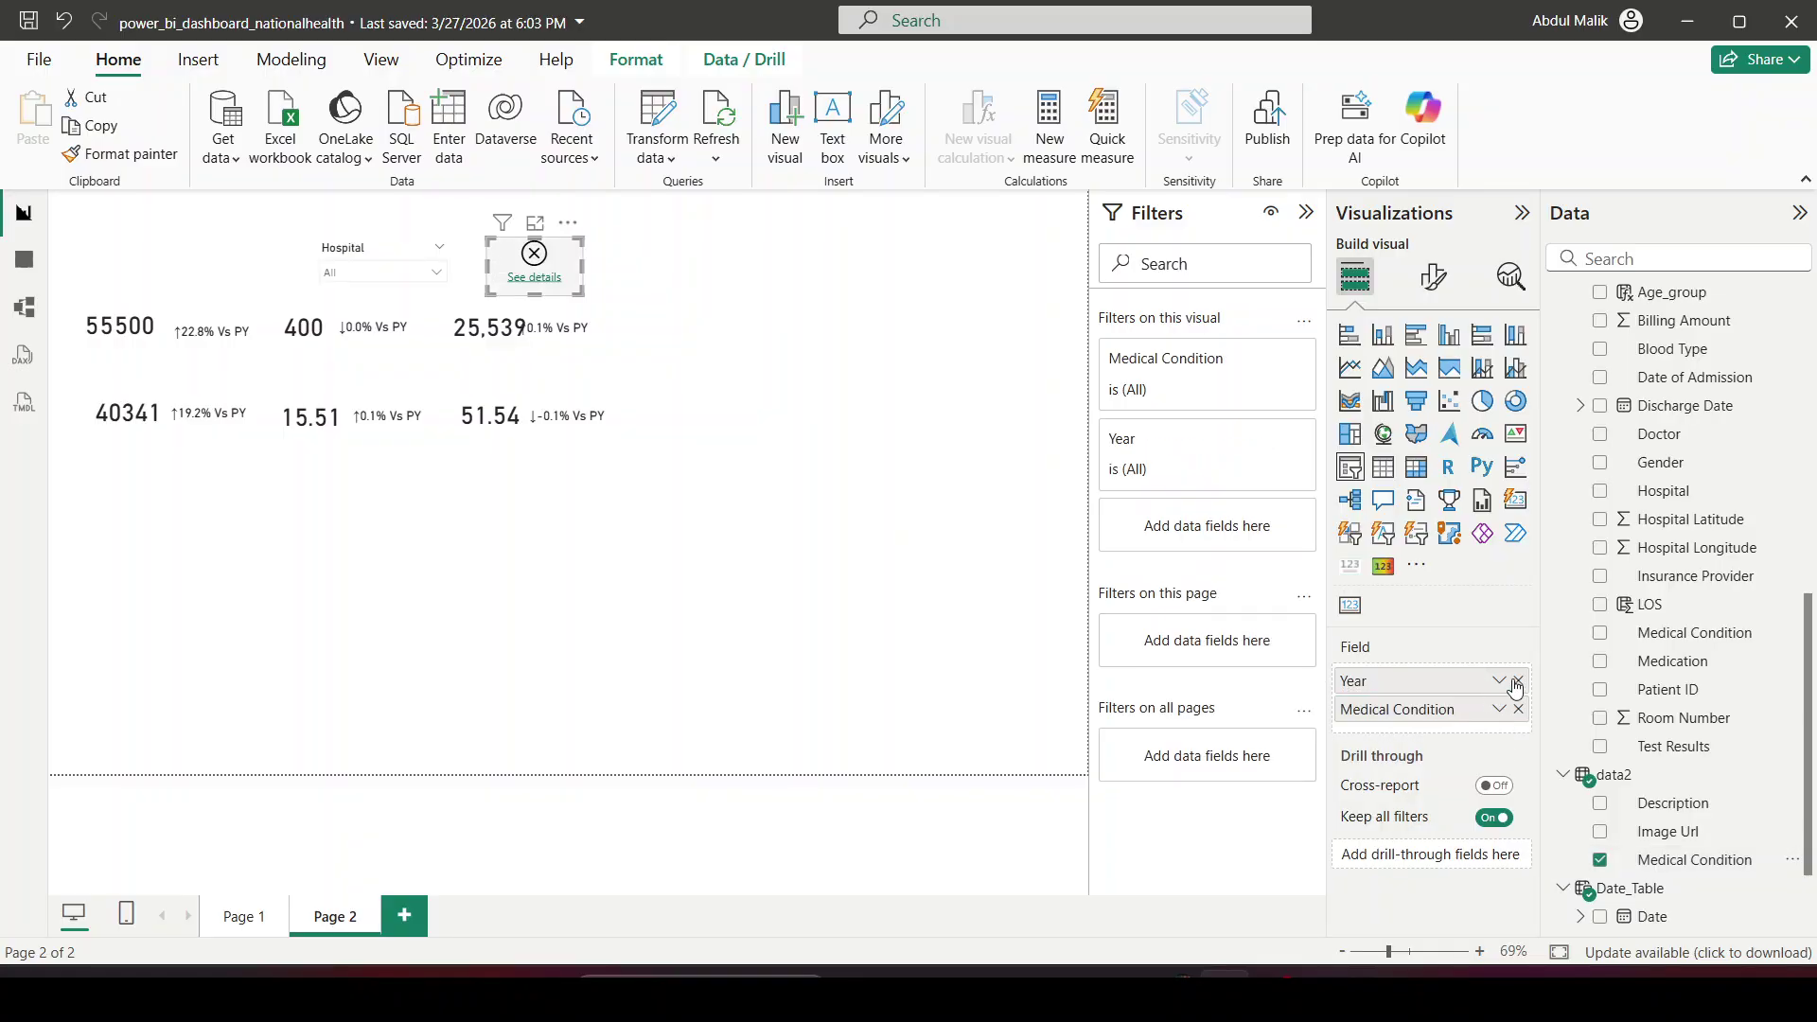
left_click(1517, 682)
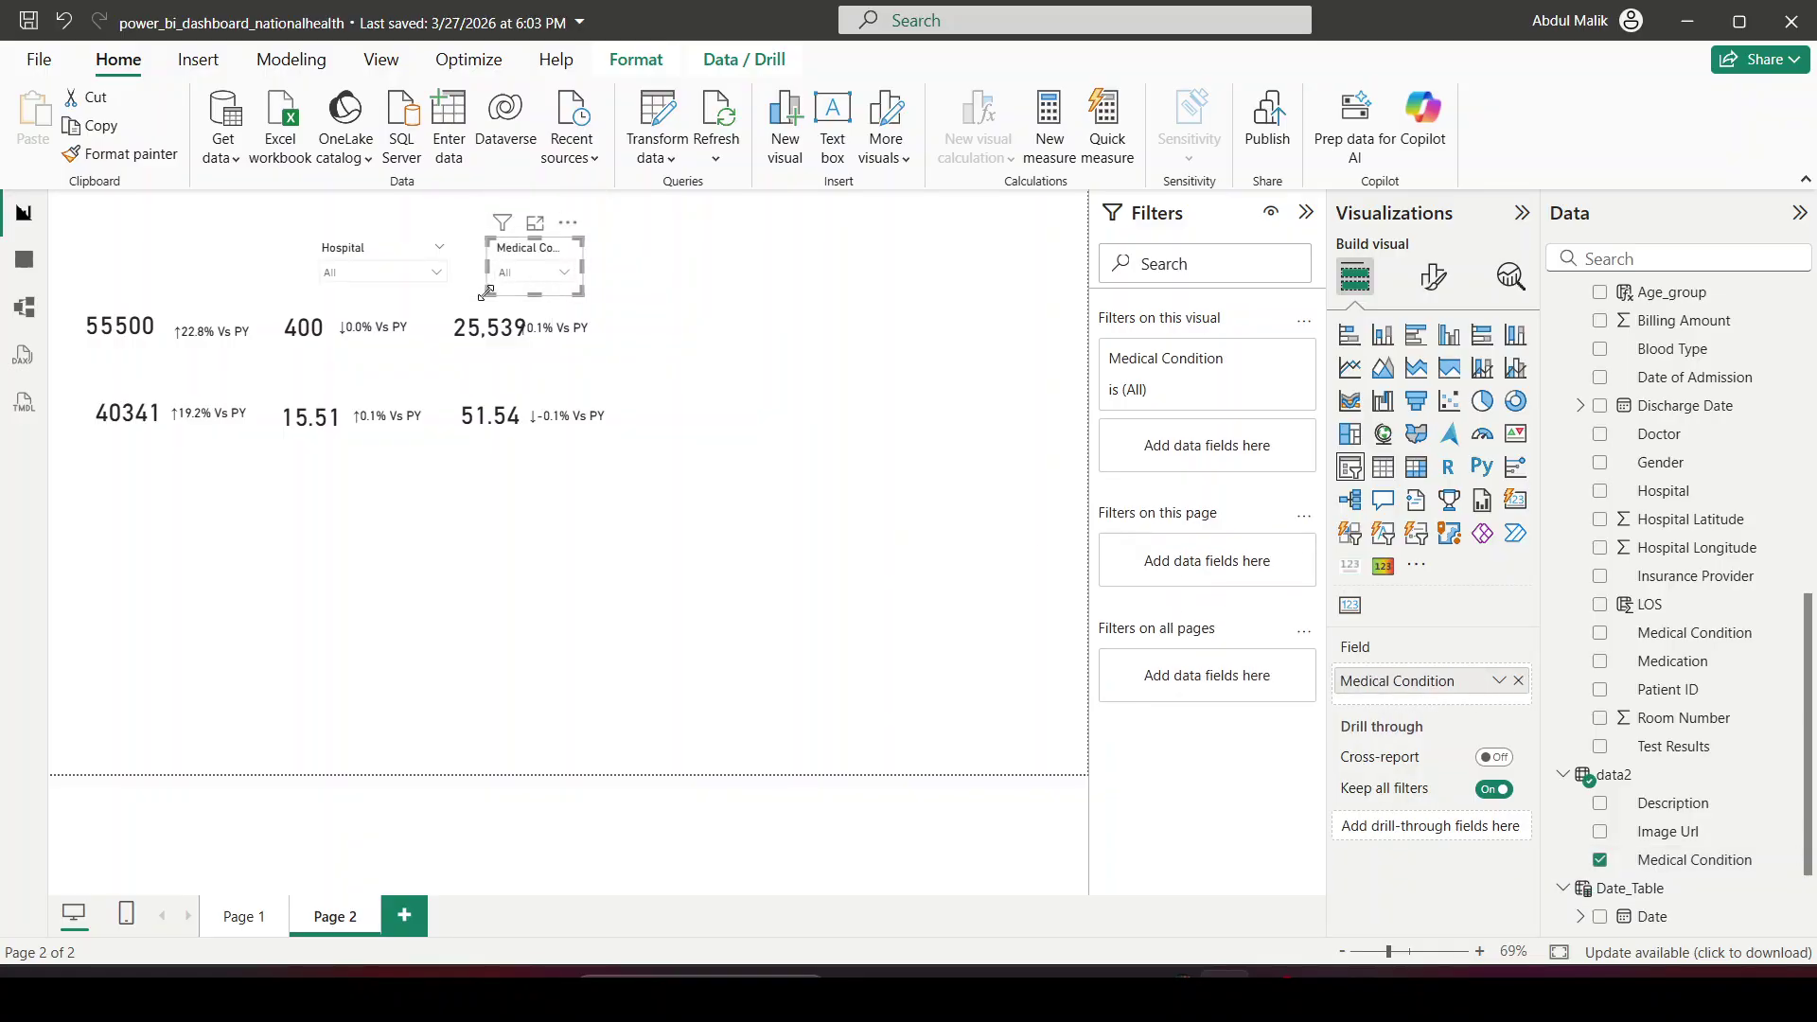
left_click_drag(488, 291, 466, 292)
left_click(975, 369)
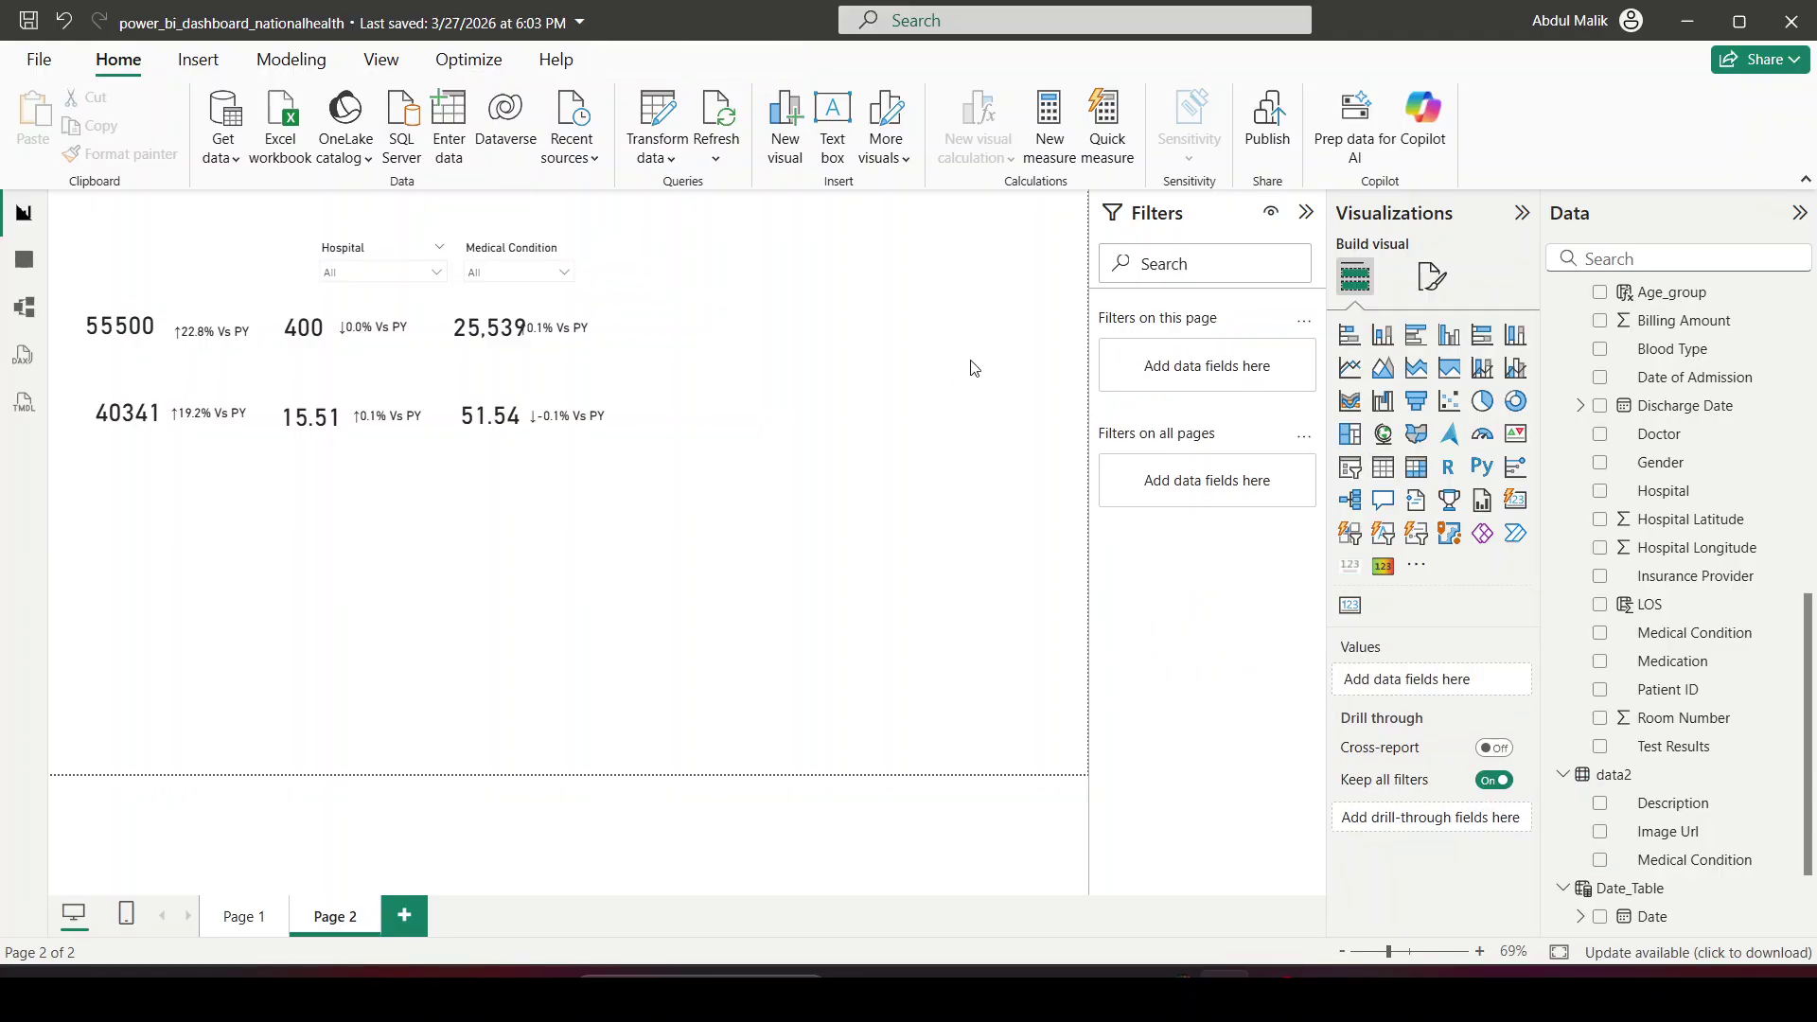
Step: Examine the reference Key Trends dashboard's cards and lower visuals, trying the trend chart's Admitted Patients, Avg LOS and Avg Billing options
key("alt+Tab")
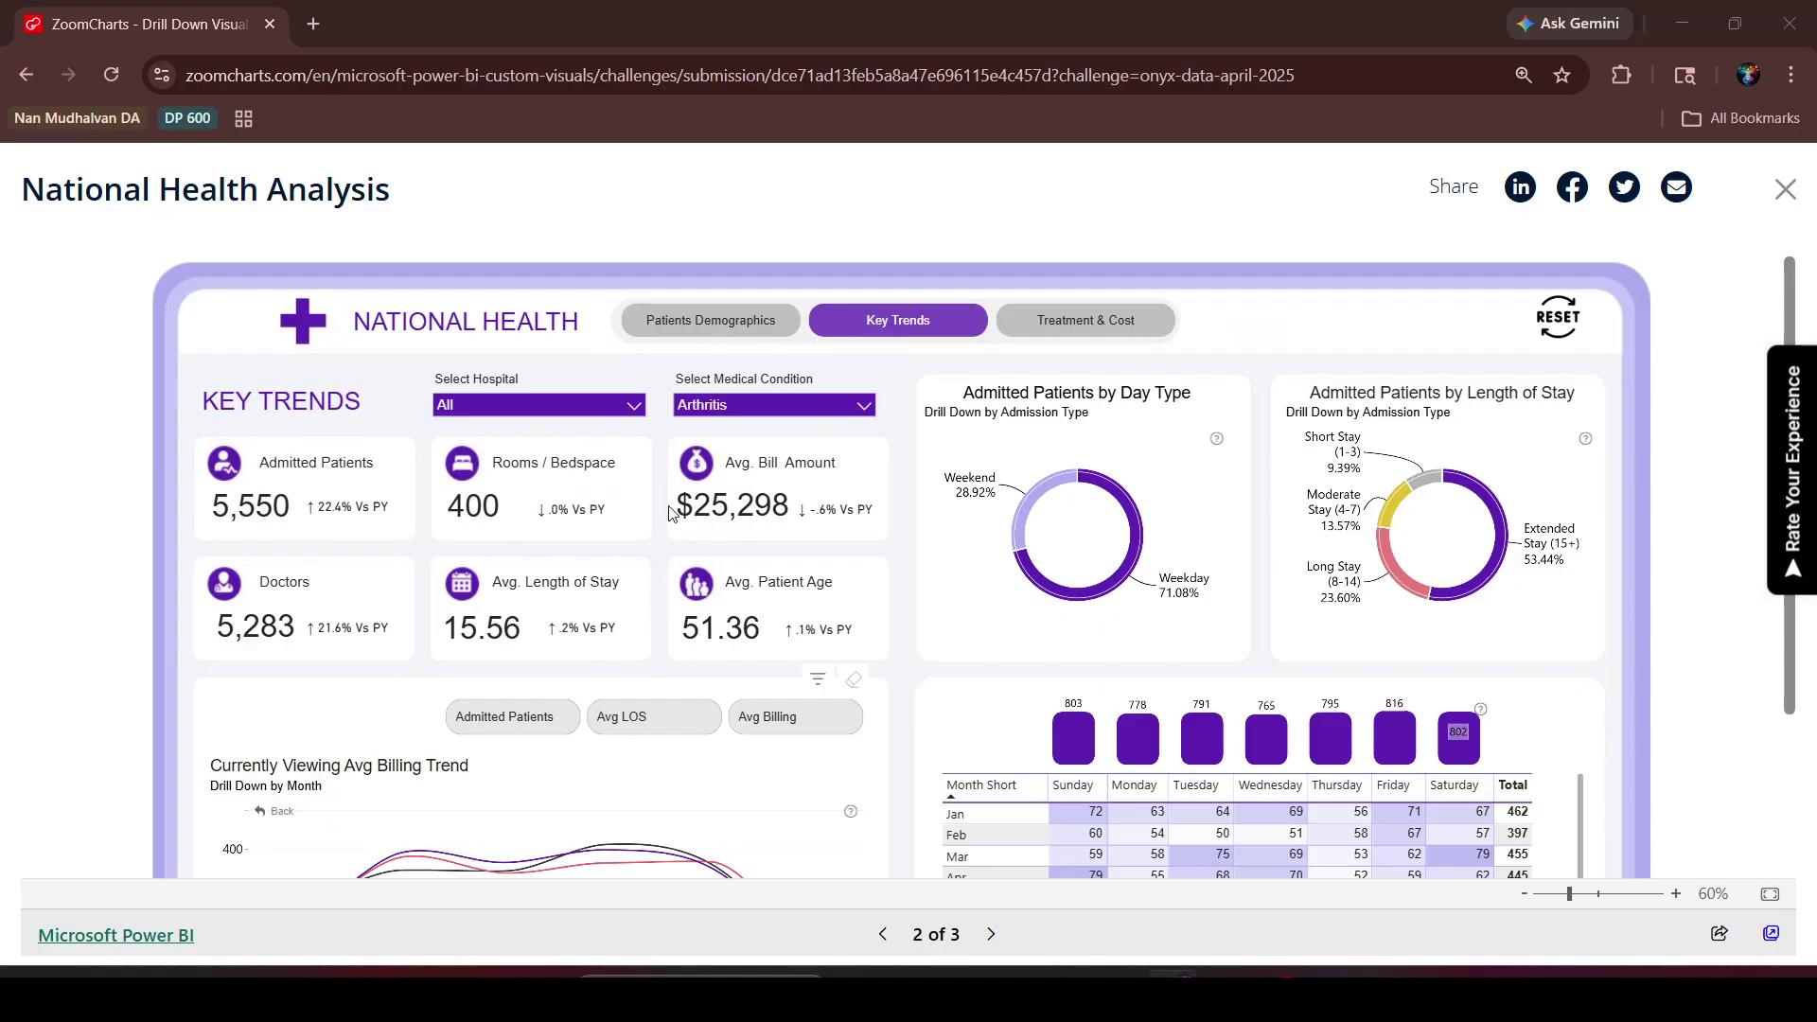
key("alt+Tab")
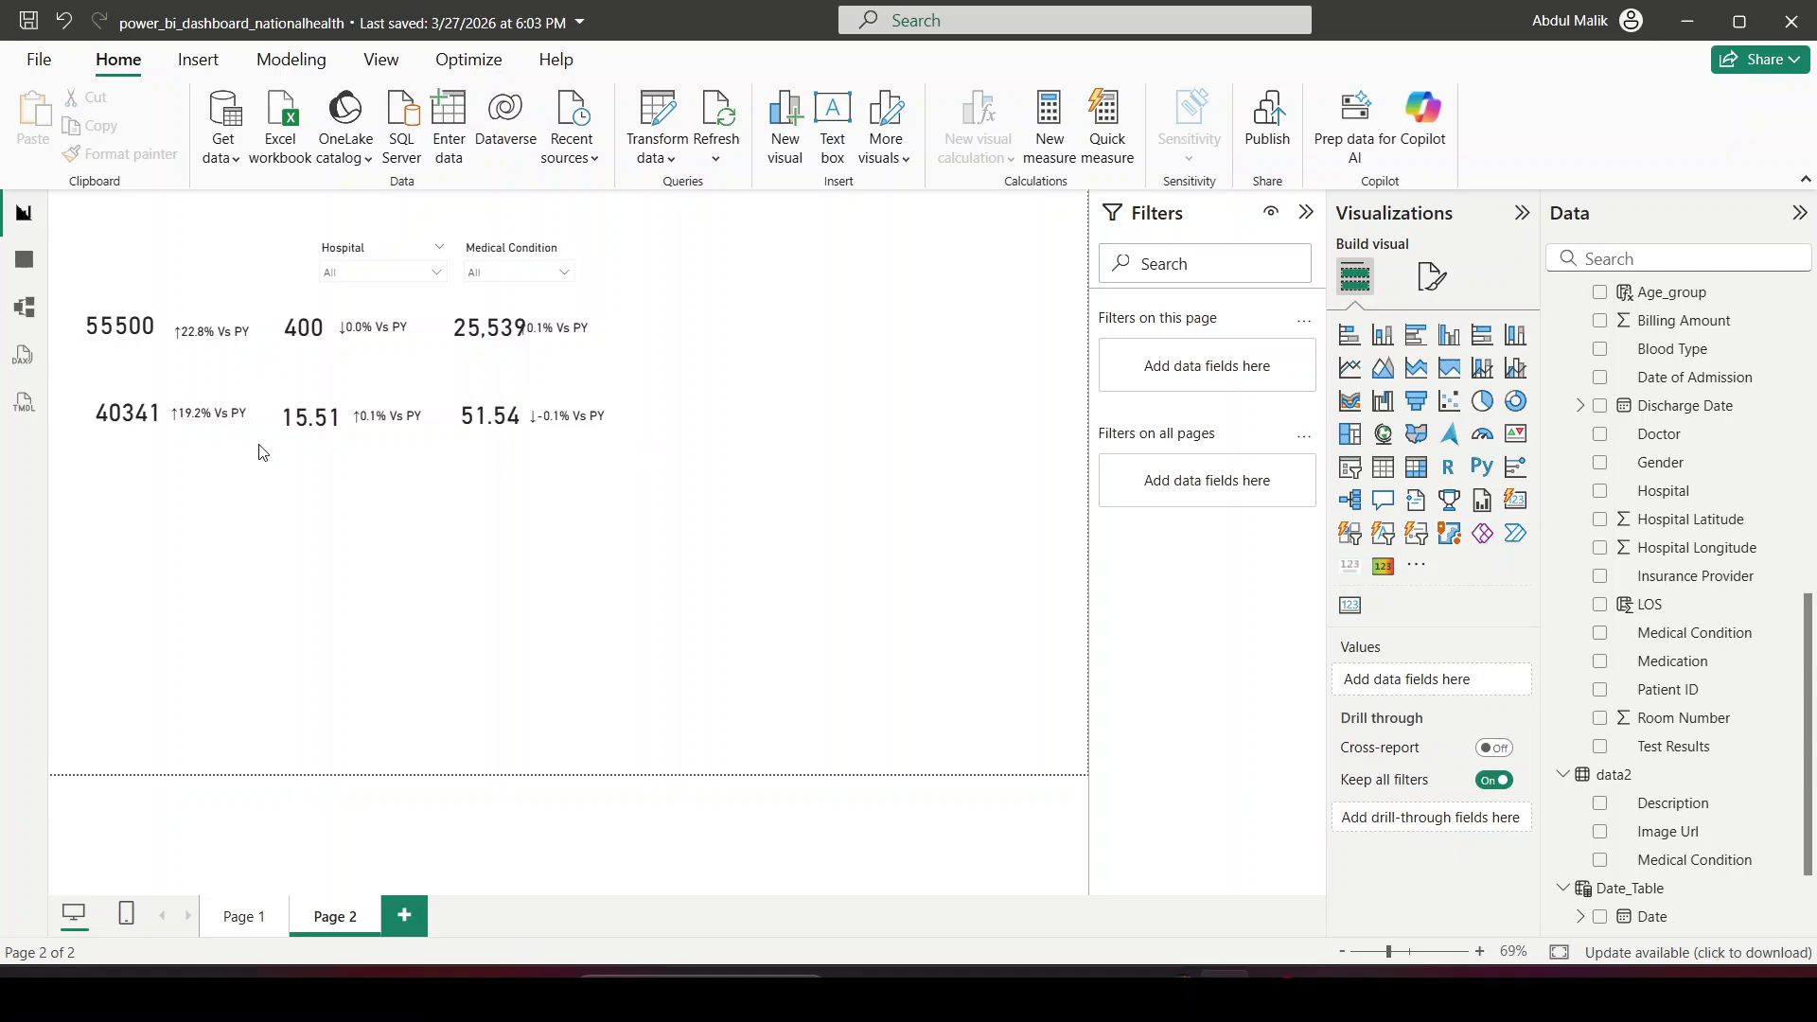
left_click(127, 412)
key("alt+Tab")
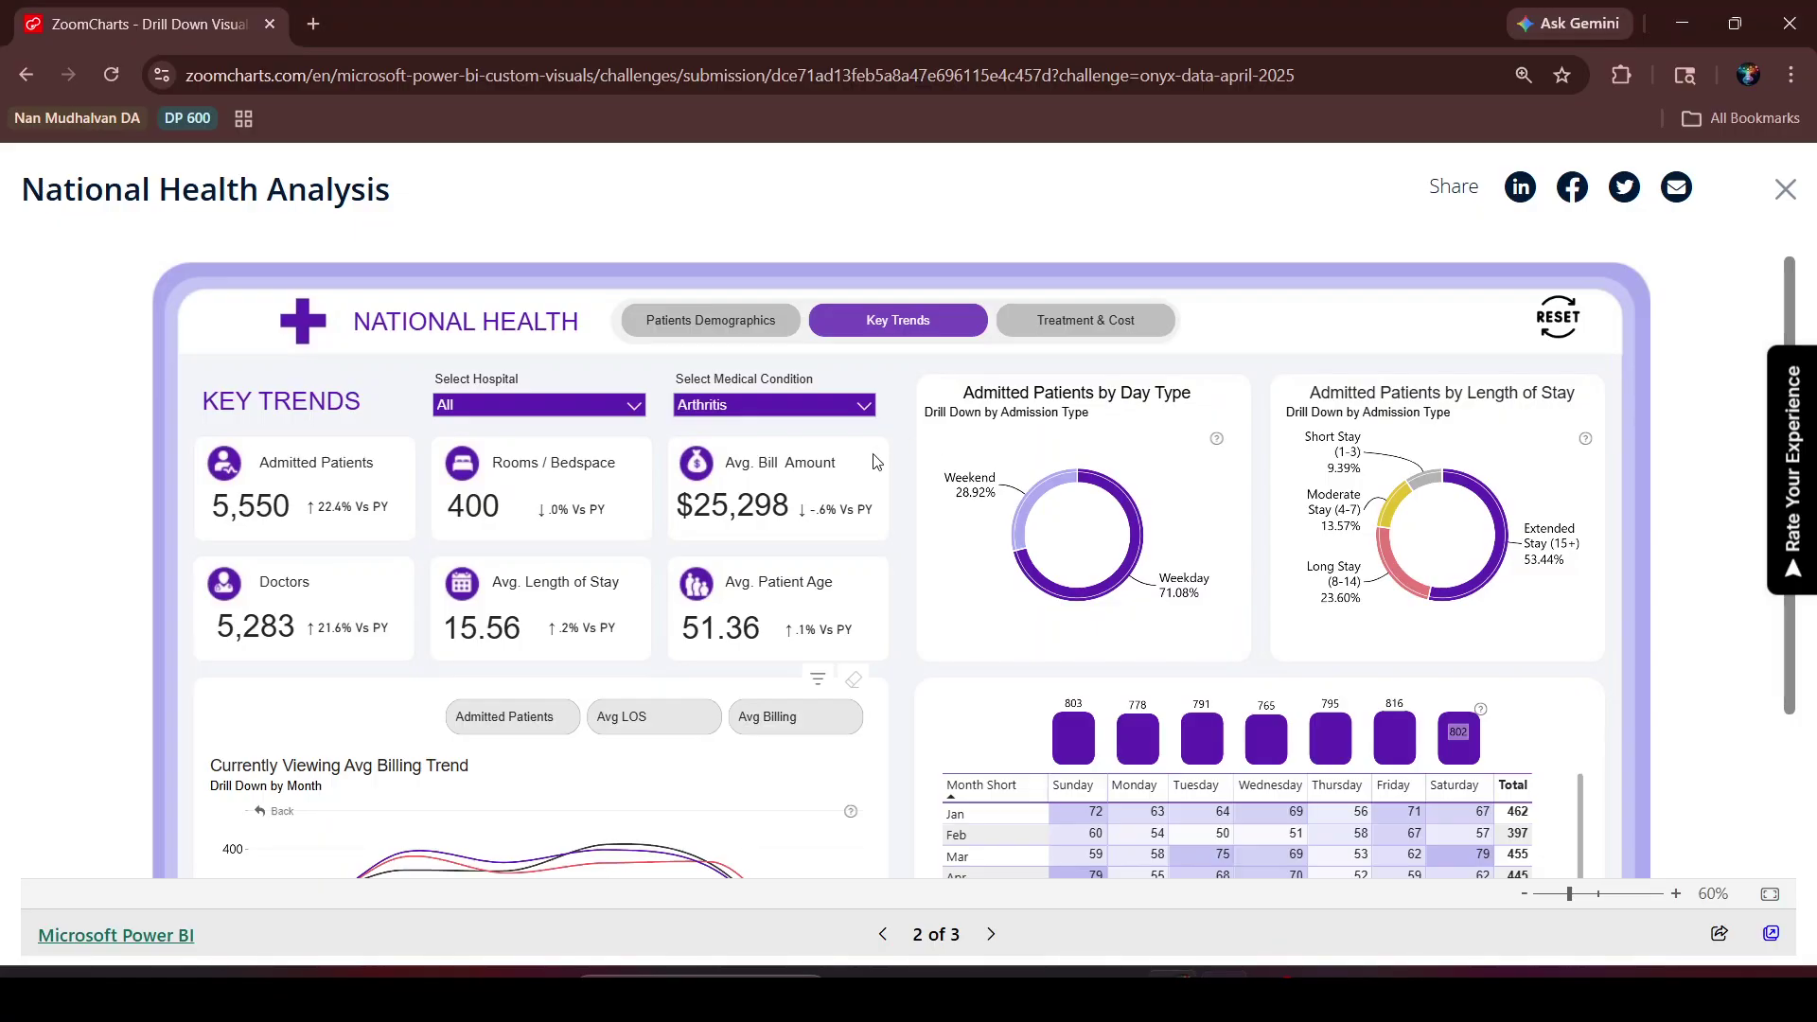
scroll(740, 551, "down", 2)
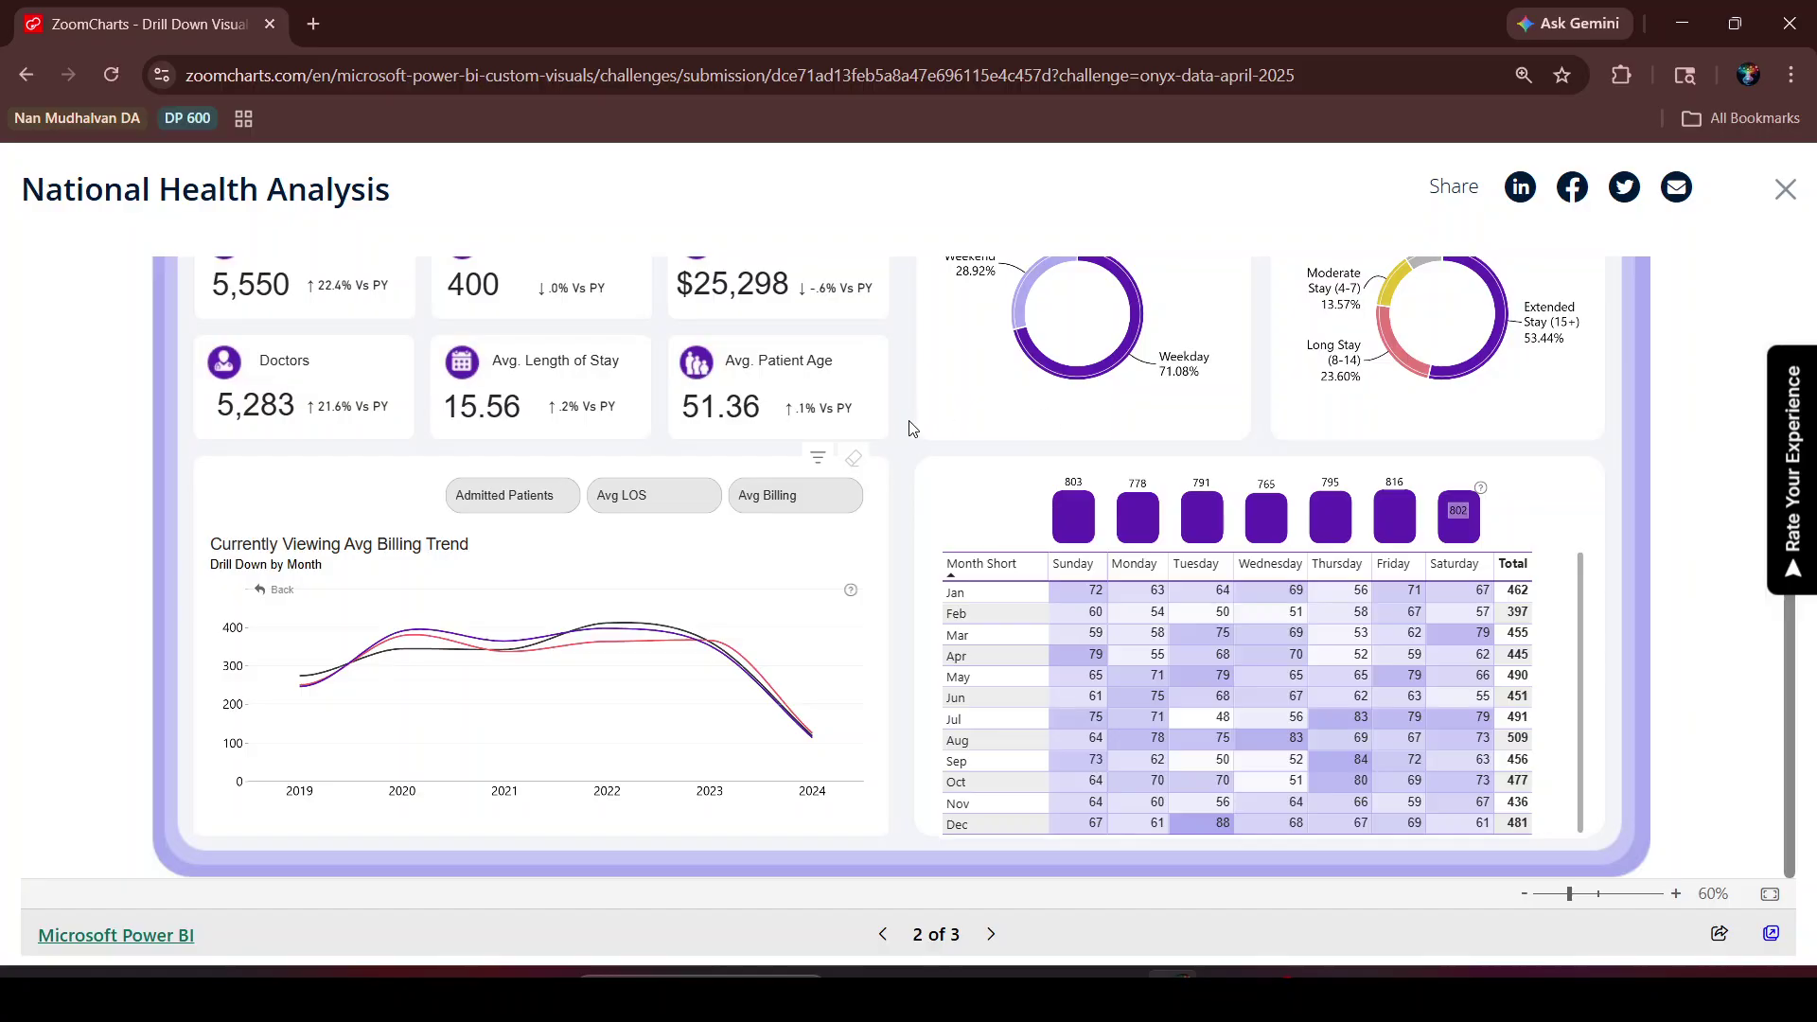
left_click(515, 497)
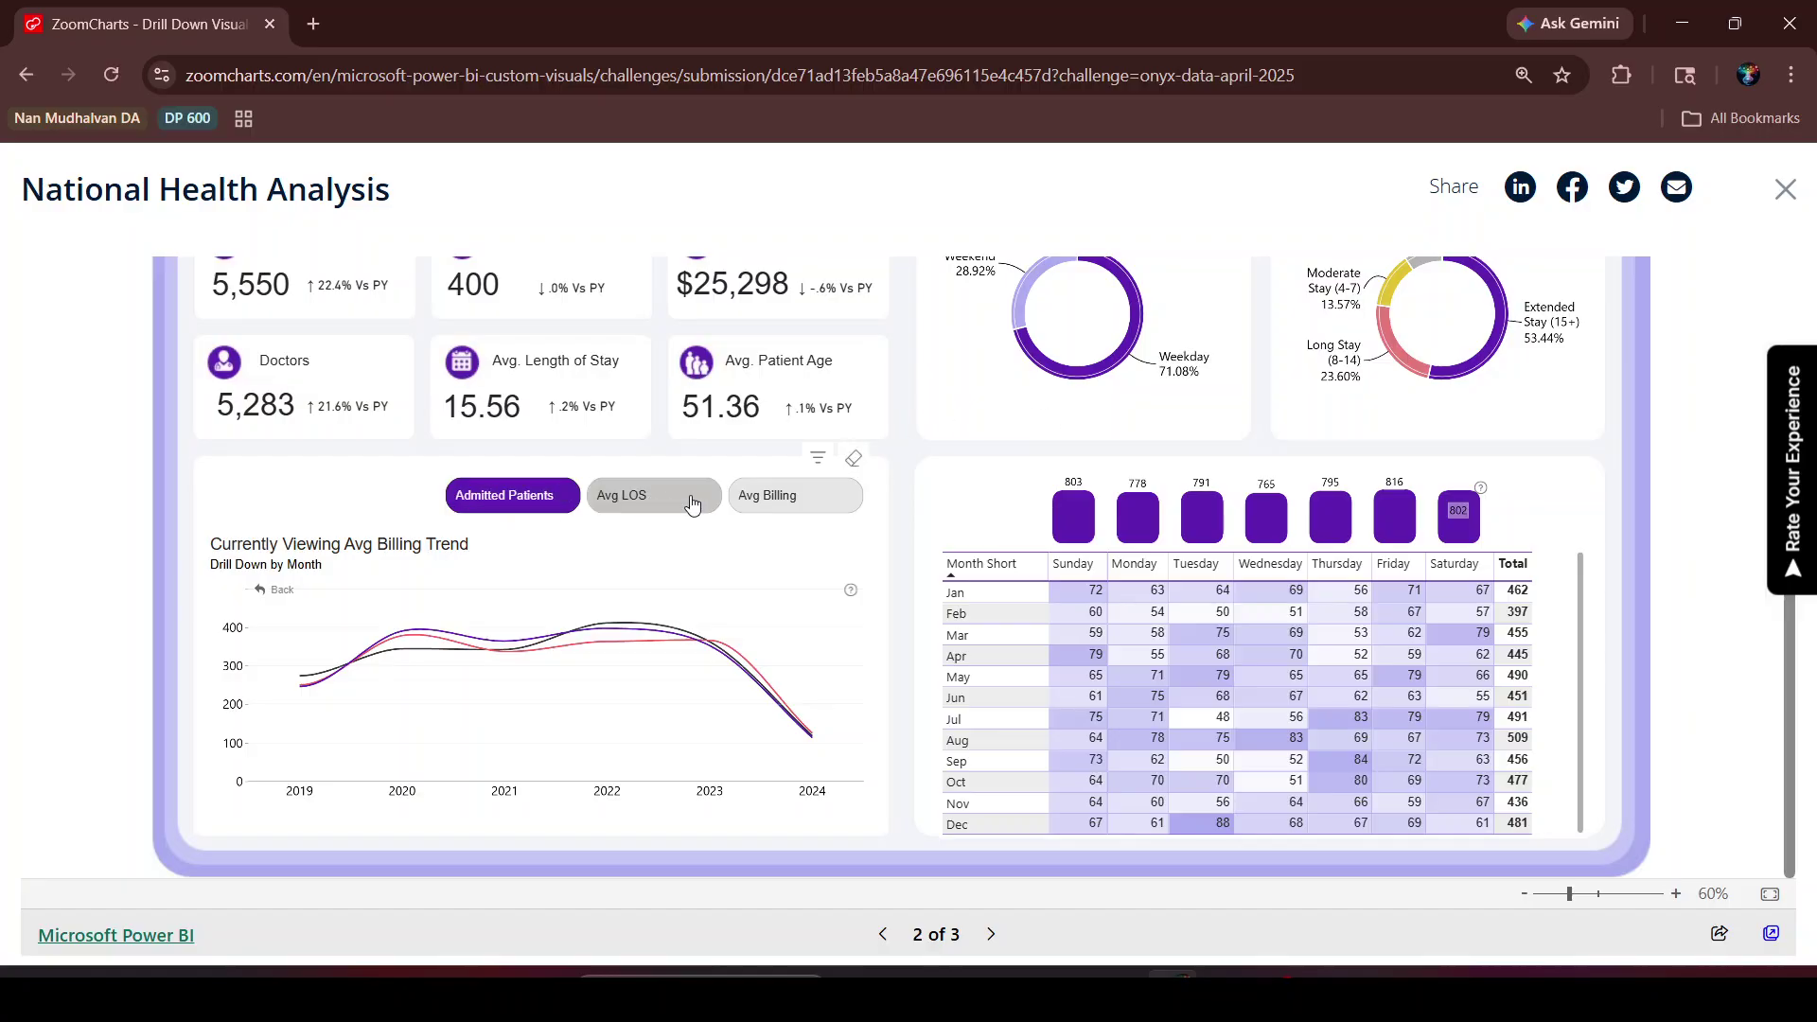
left_click(651, 495)
left_click(772, 498)
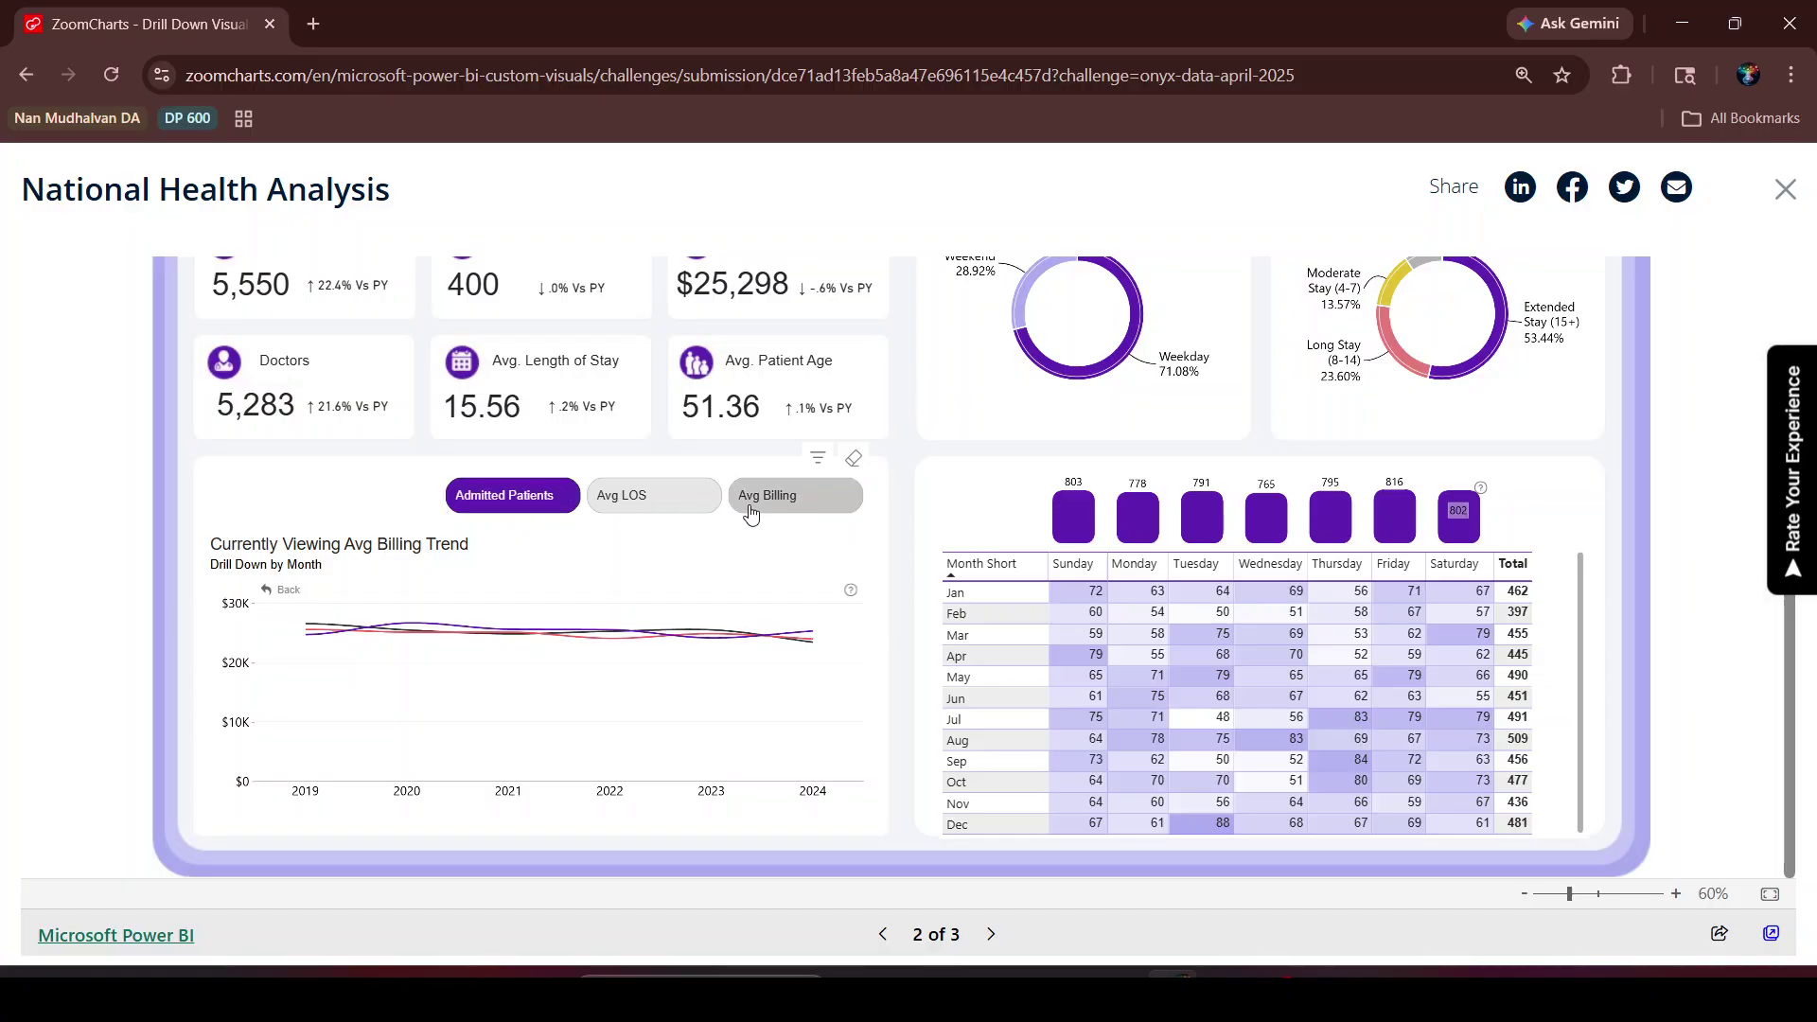
left_click(791, 496)
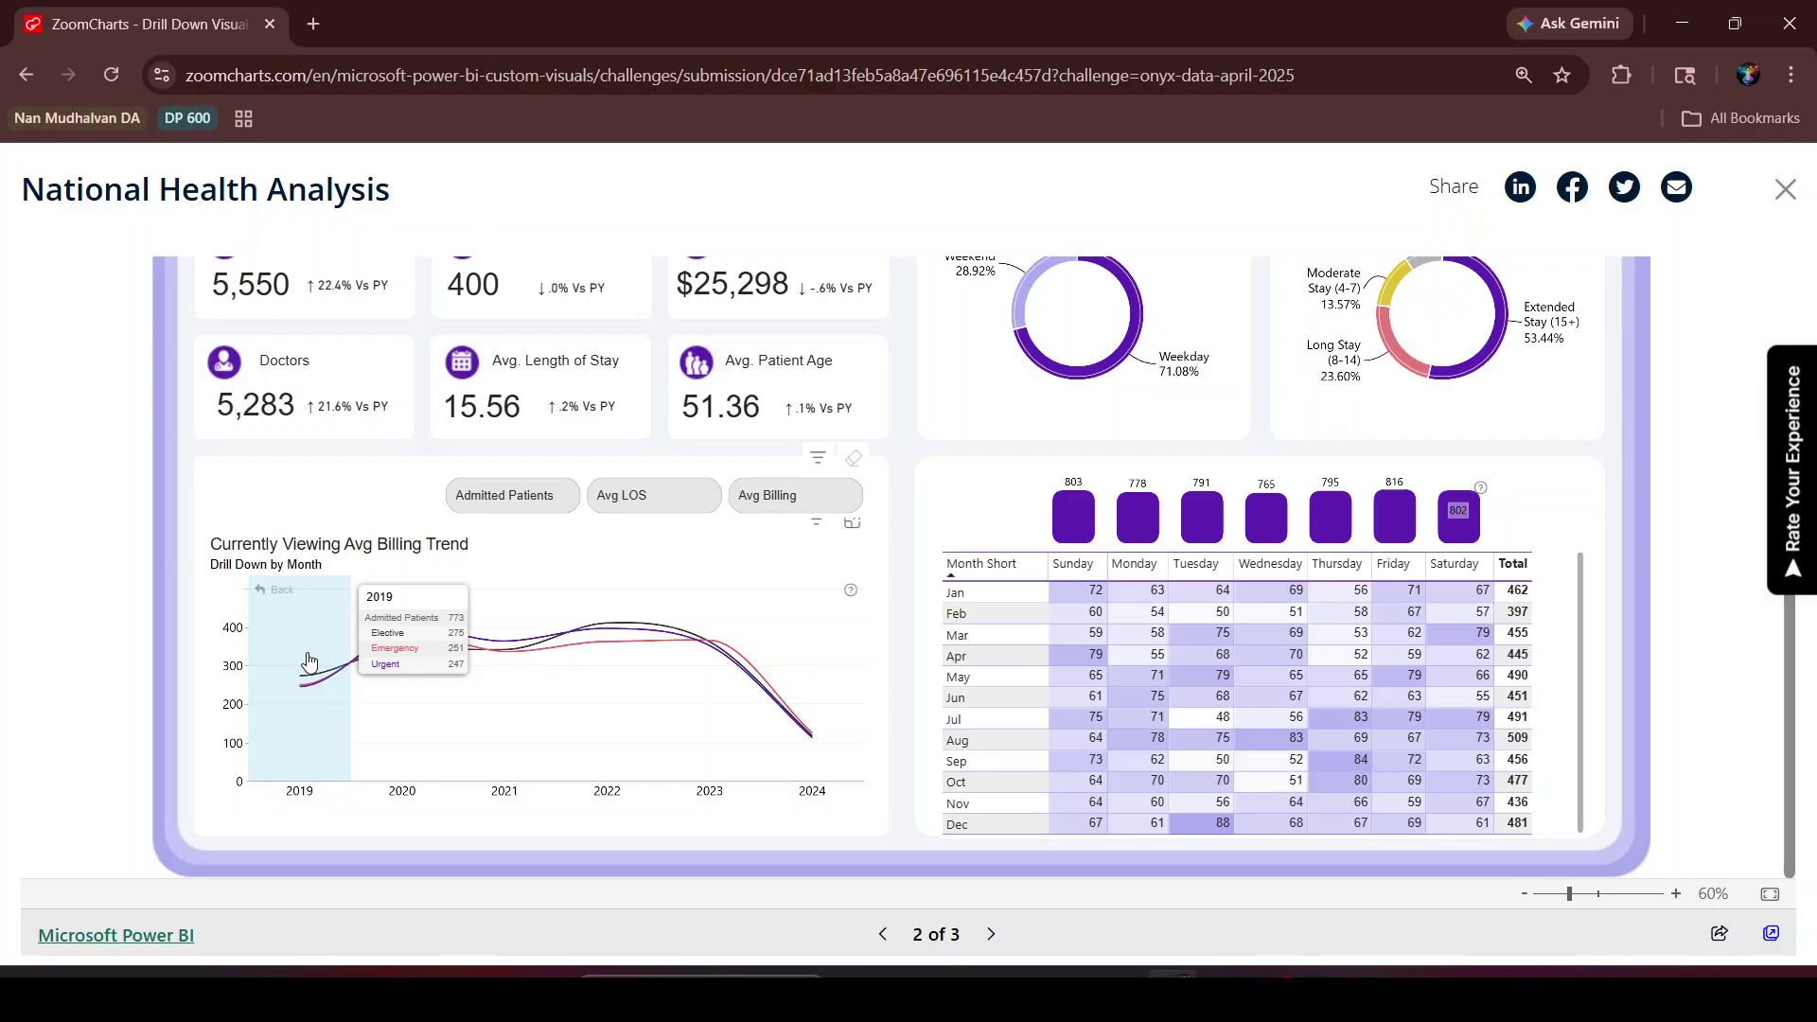
key("alt+Tab")
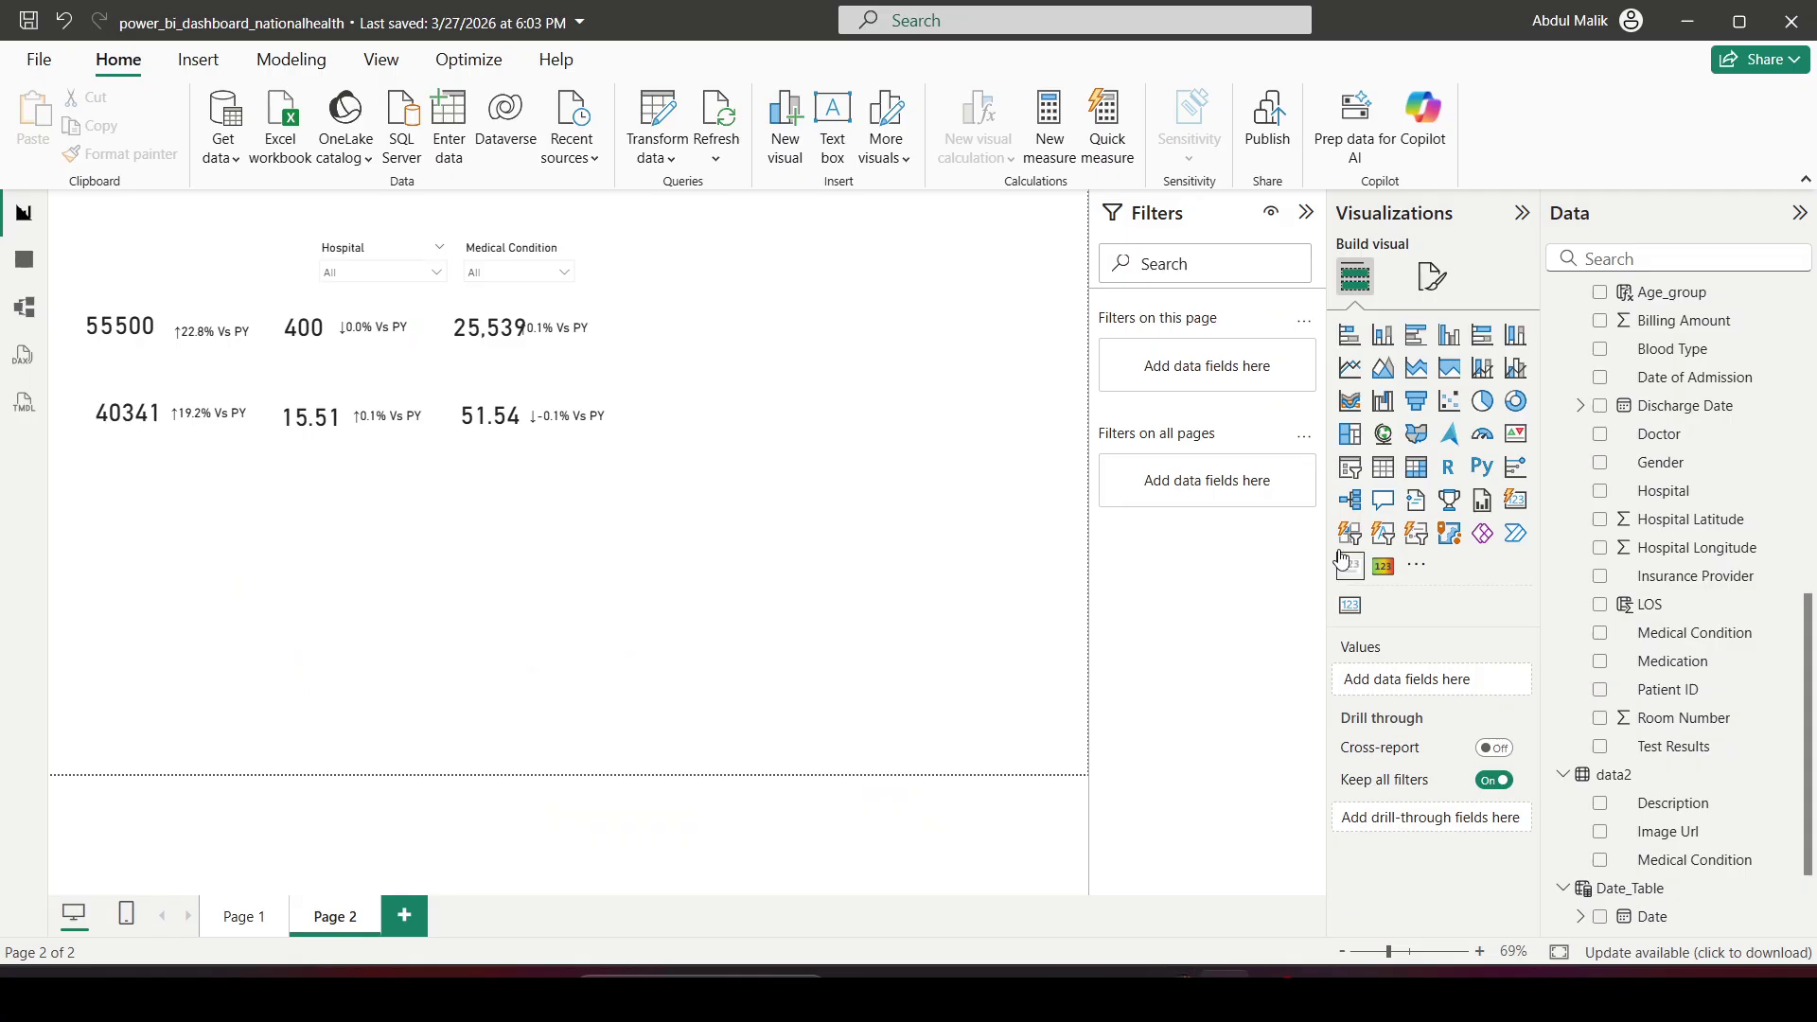
Step: Add a line chart spanning the empty area below the two rows of cards, and remove the stray Q&A visual
left_click(1349, 367)
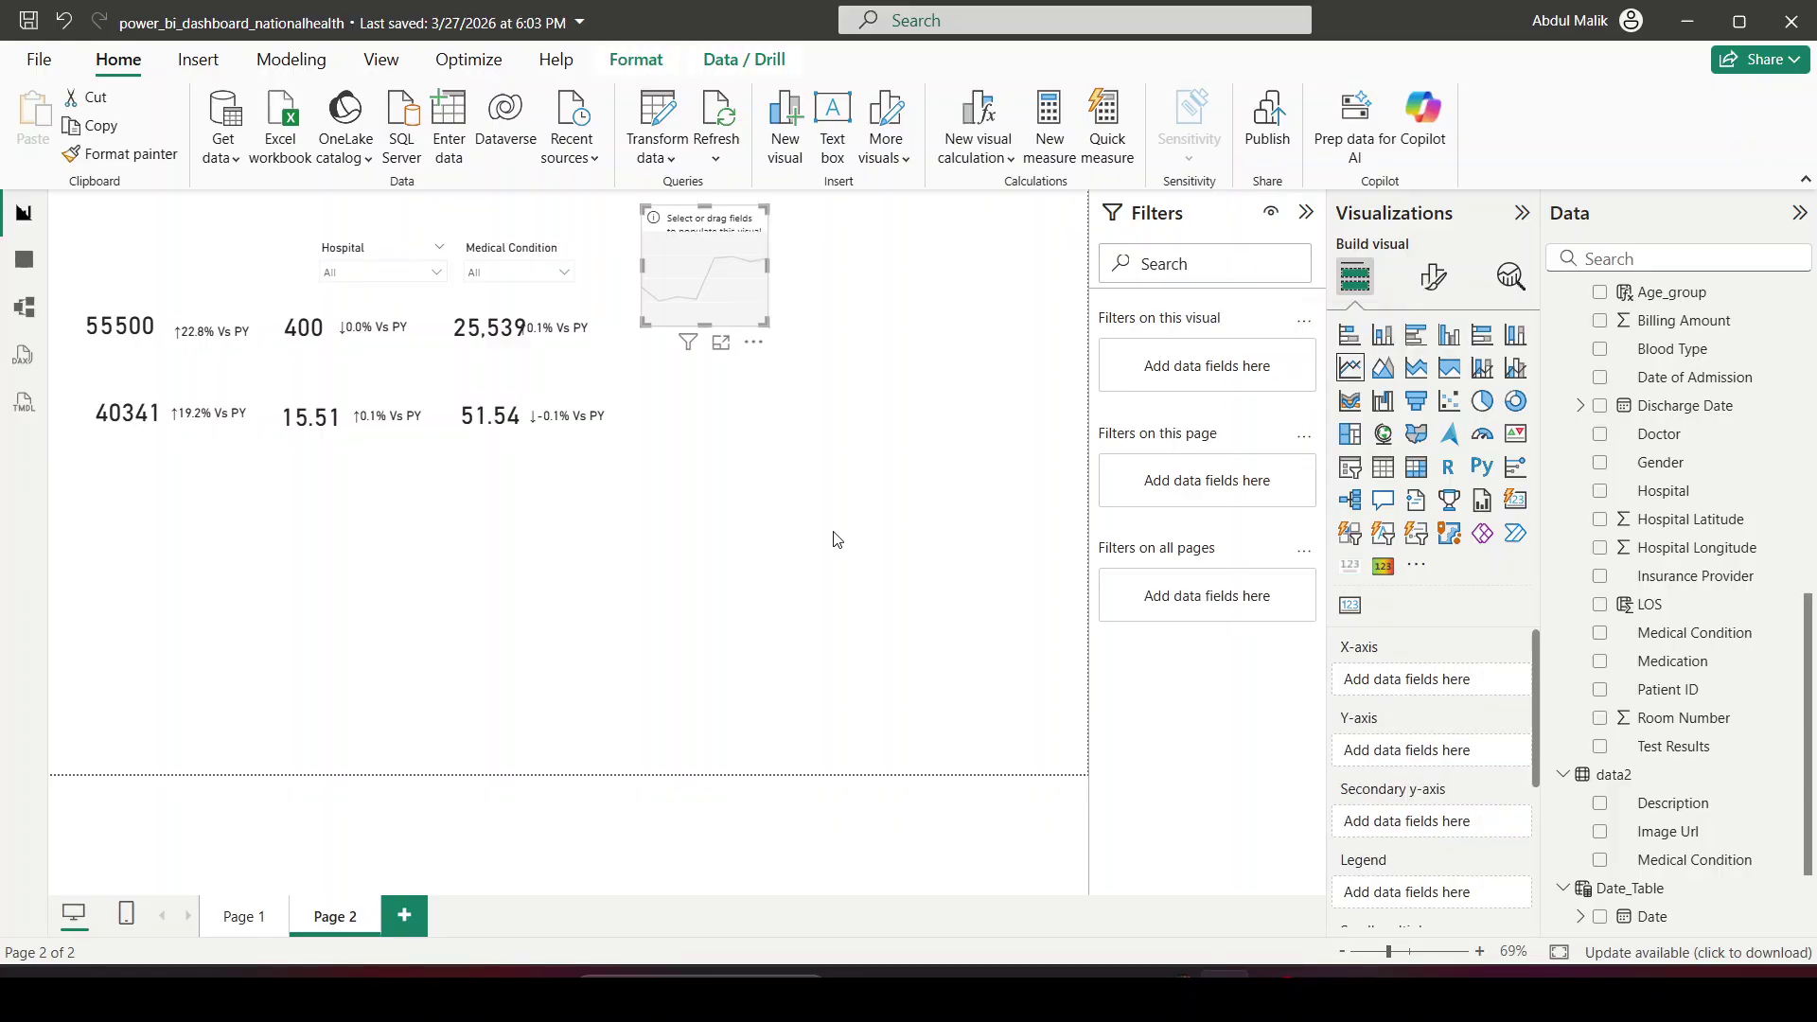
left_click_drag(752, 289, 594, 776)
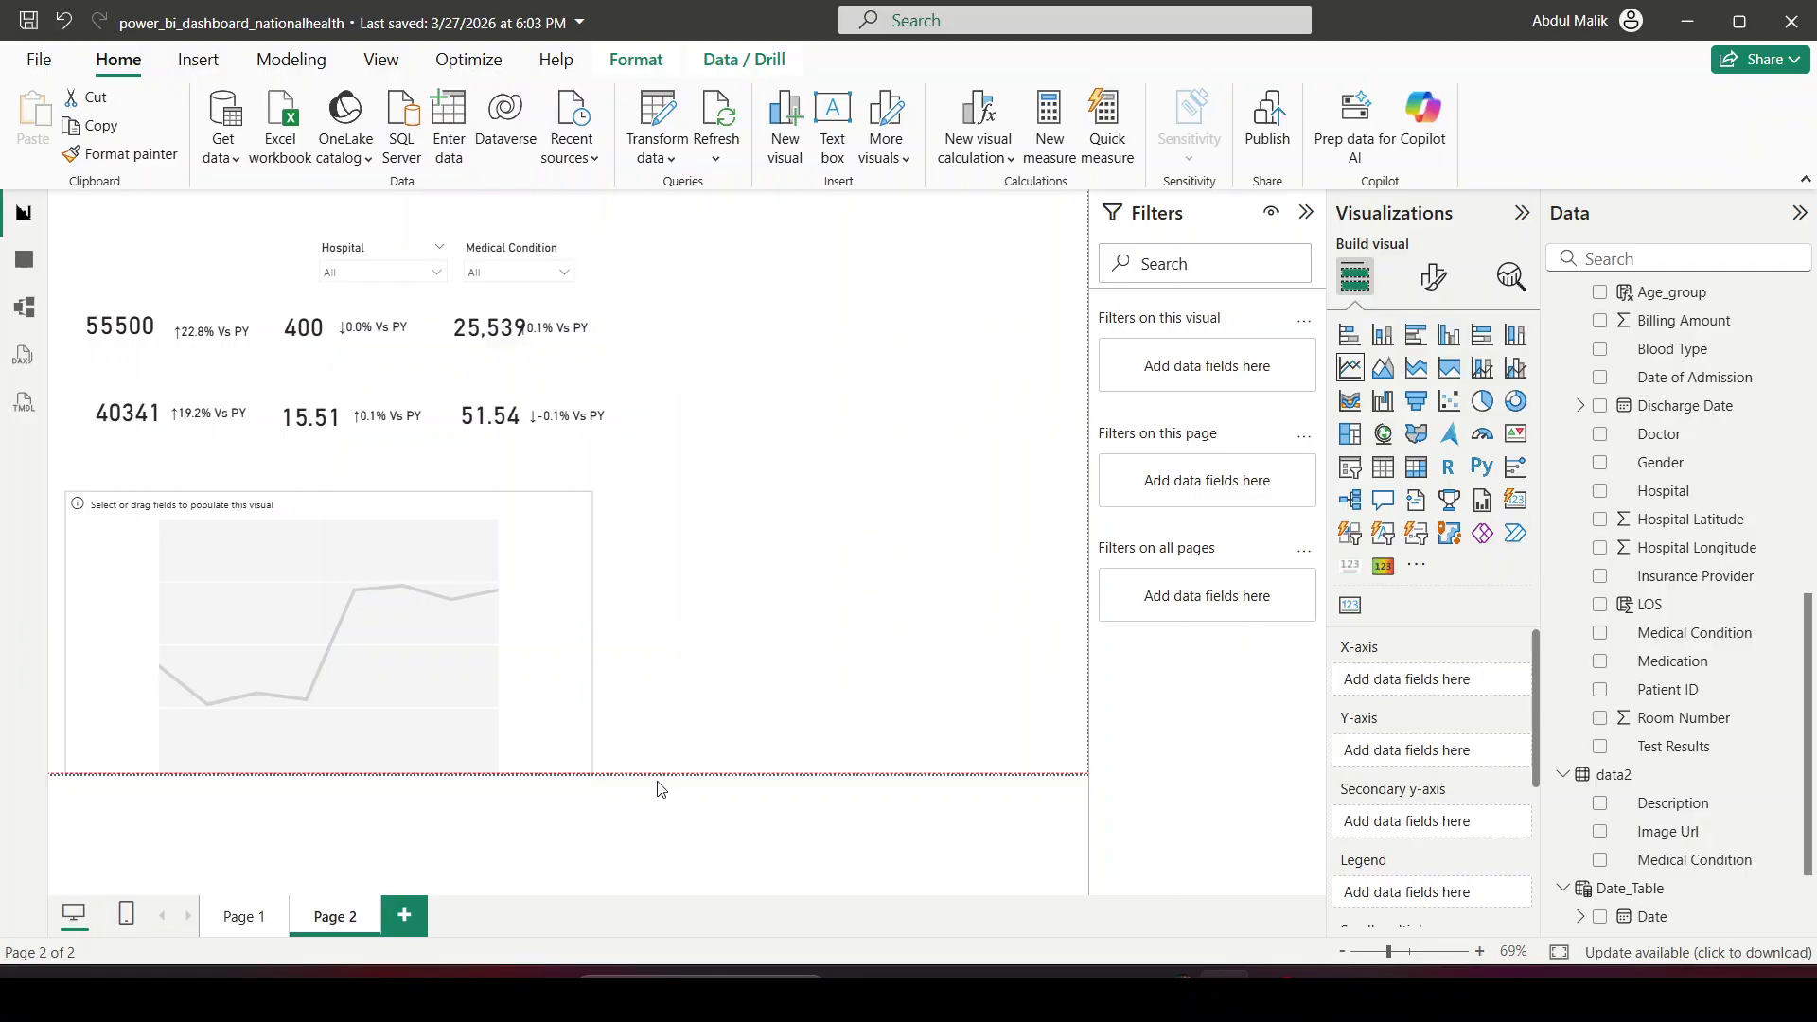
key("alt+Tab")
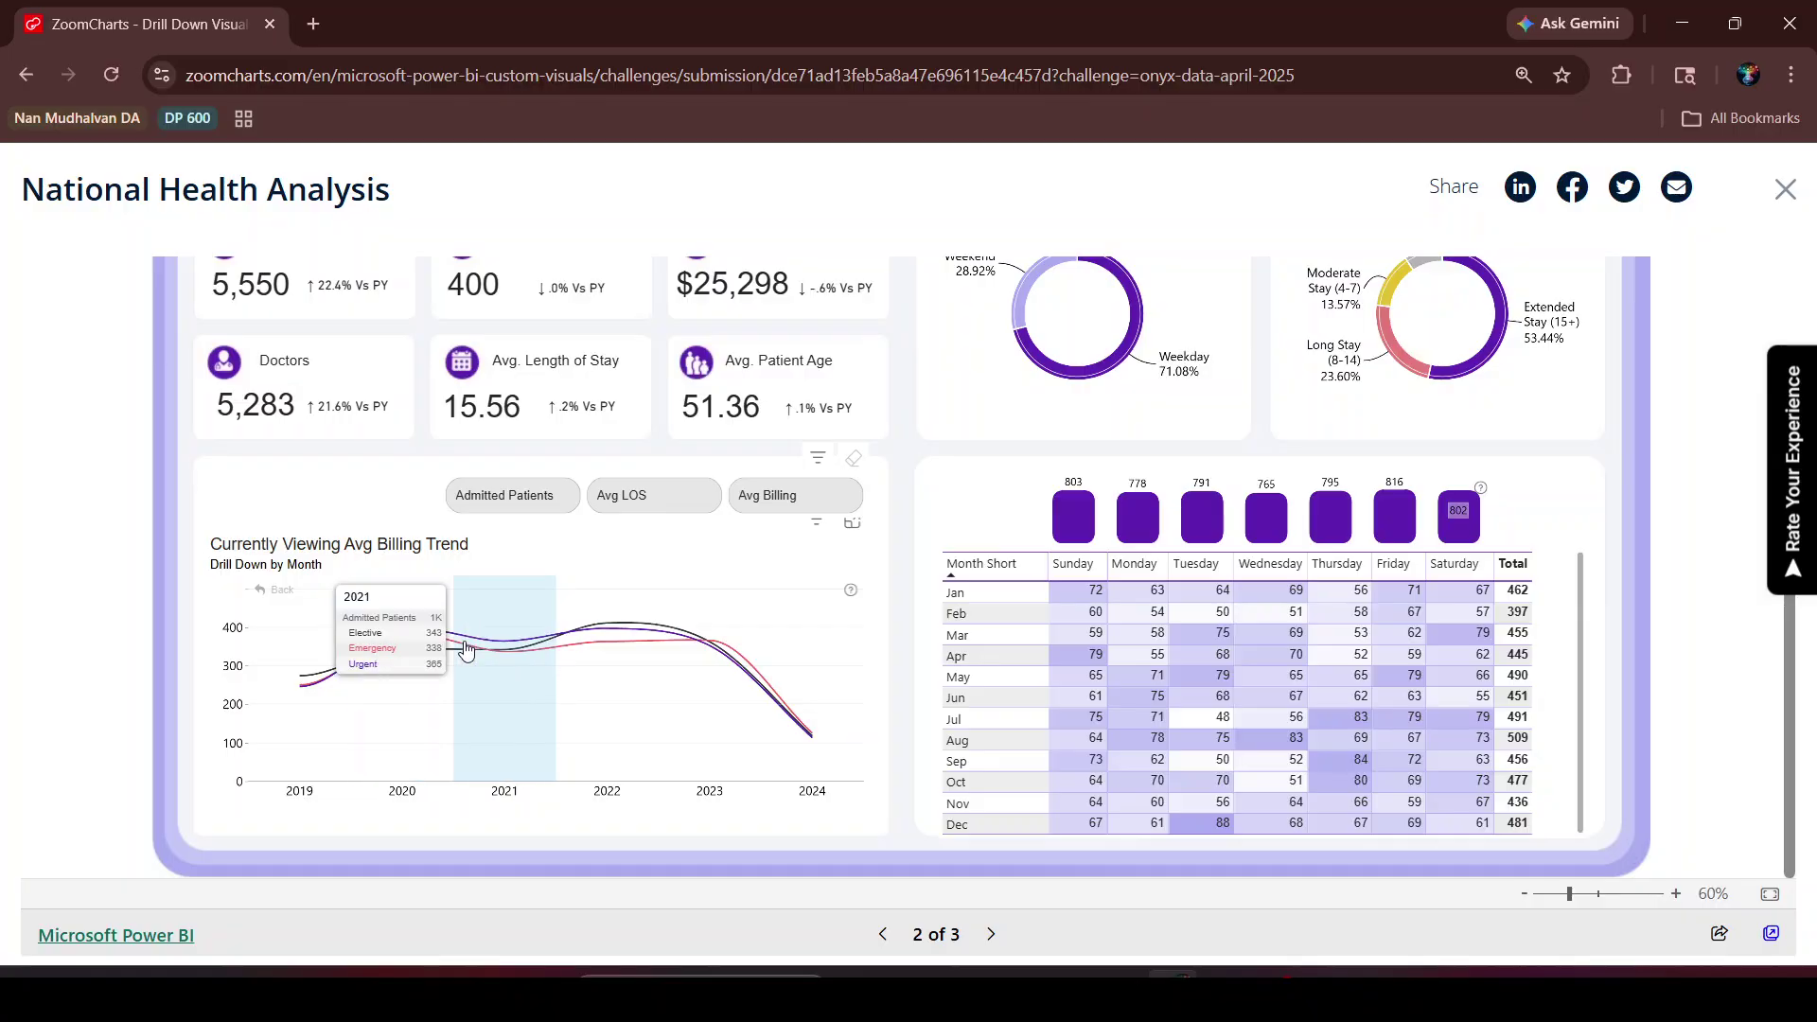
key("alt+Tab")
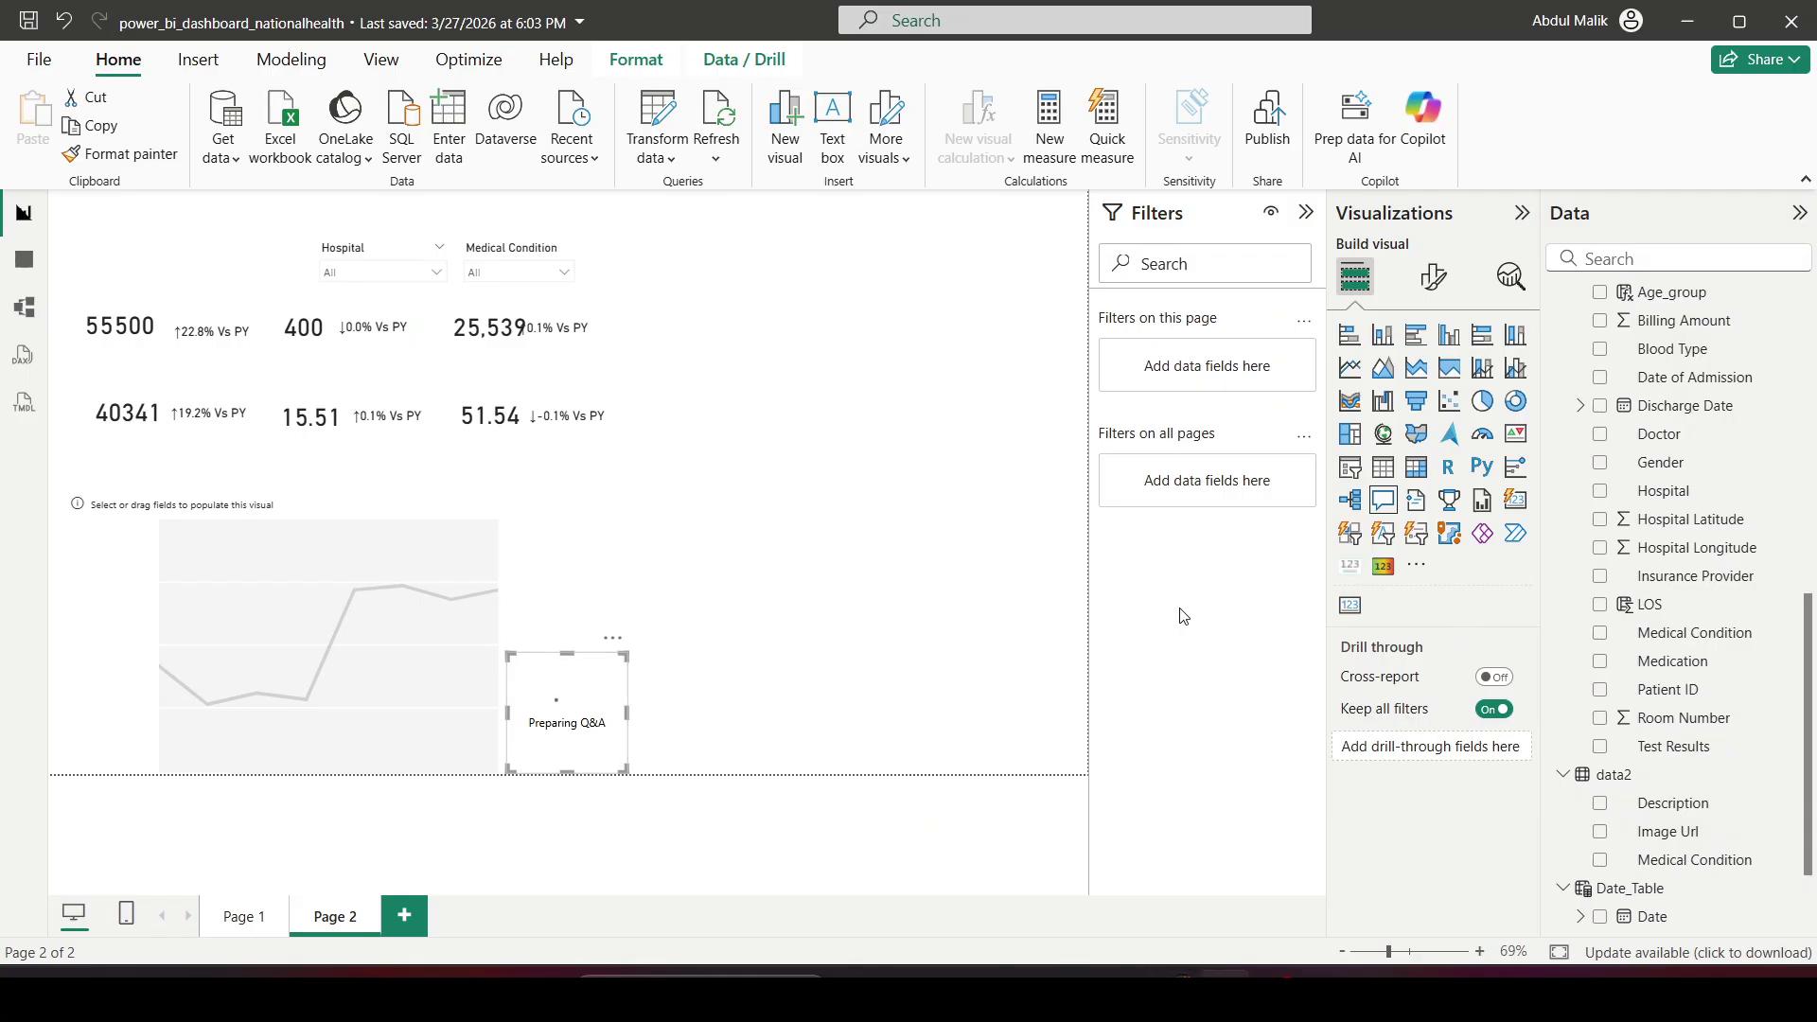
right_click(604, 655)
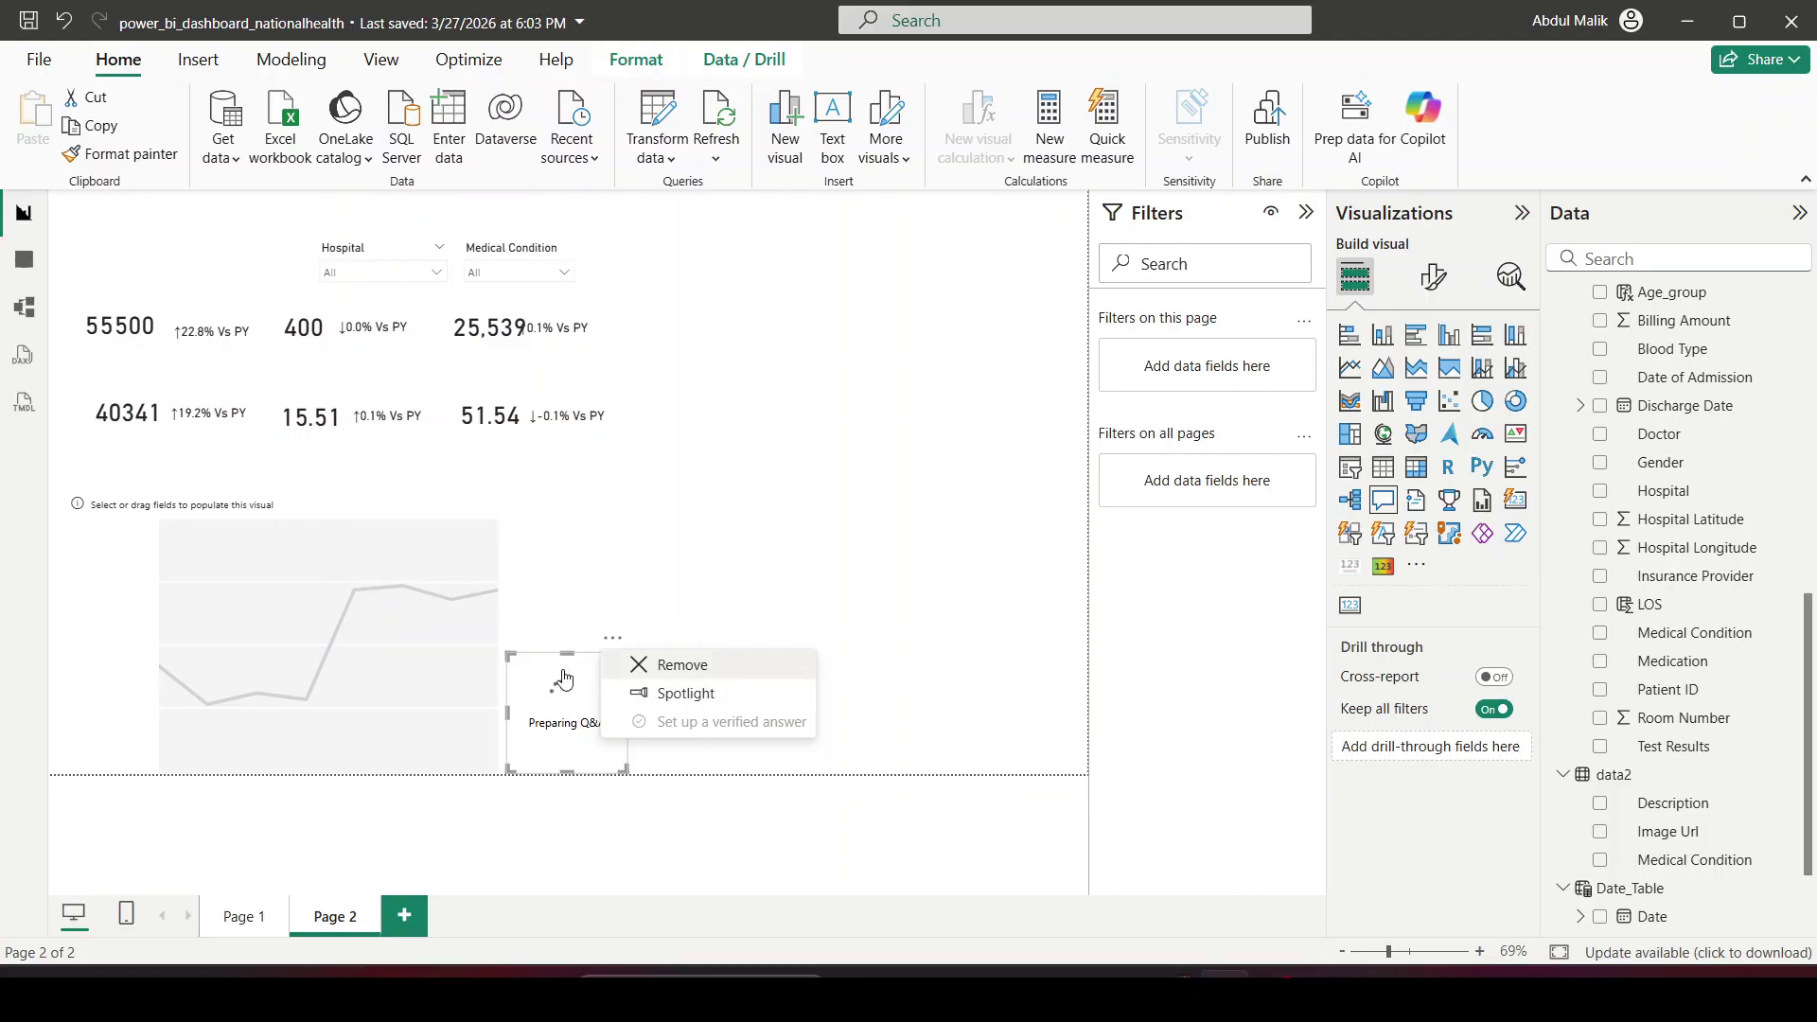
left_click(653, 661)
Step: Plot Total_Admissions on the line chart's Y-axis against Year from Date_Table on its X-axis
left_click(388, 639)
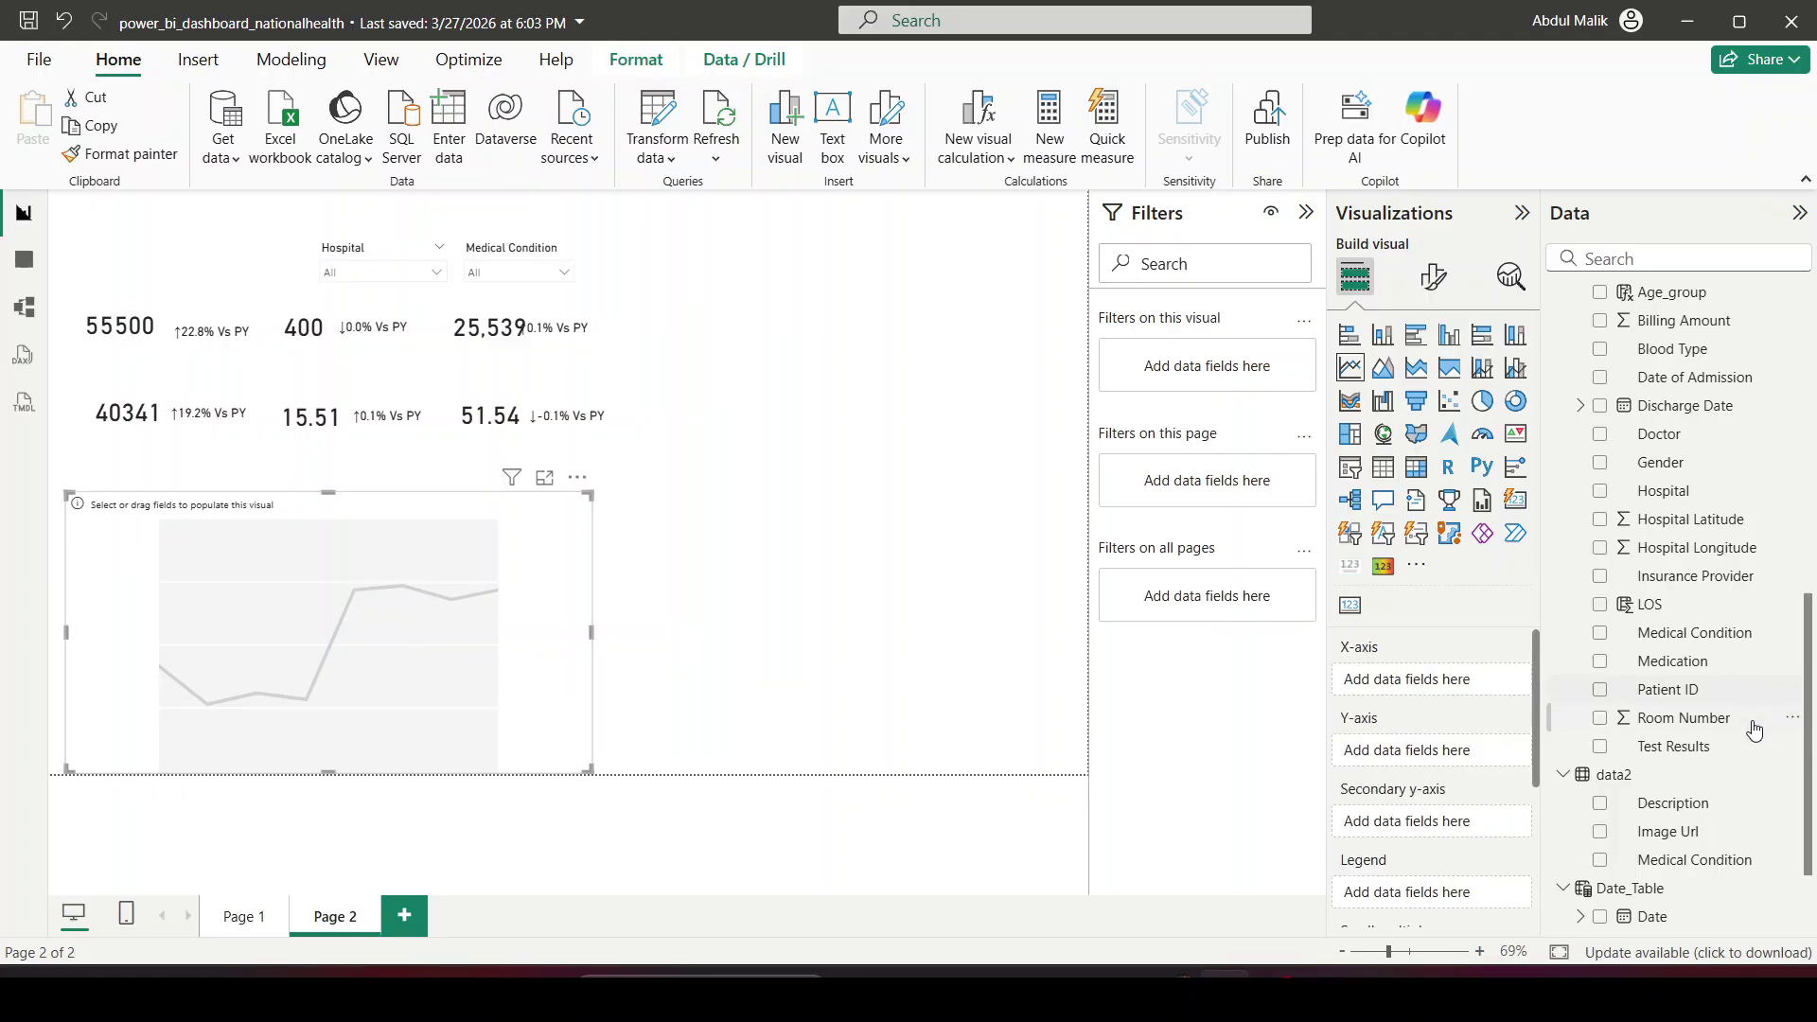
scroll(1704, 720, "down", 2)
left_click_drag(1671, 927, 1416, 689)
scroll(1703, 658, "up", 5)
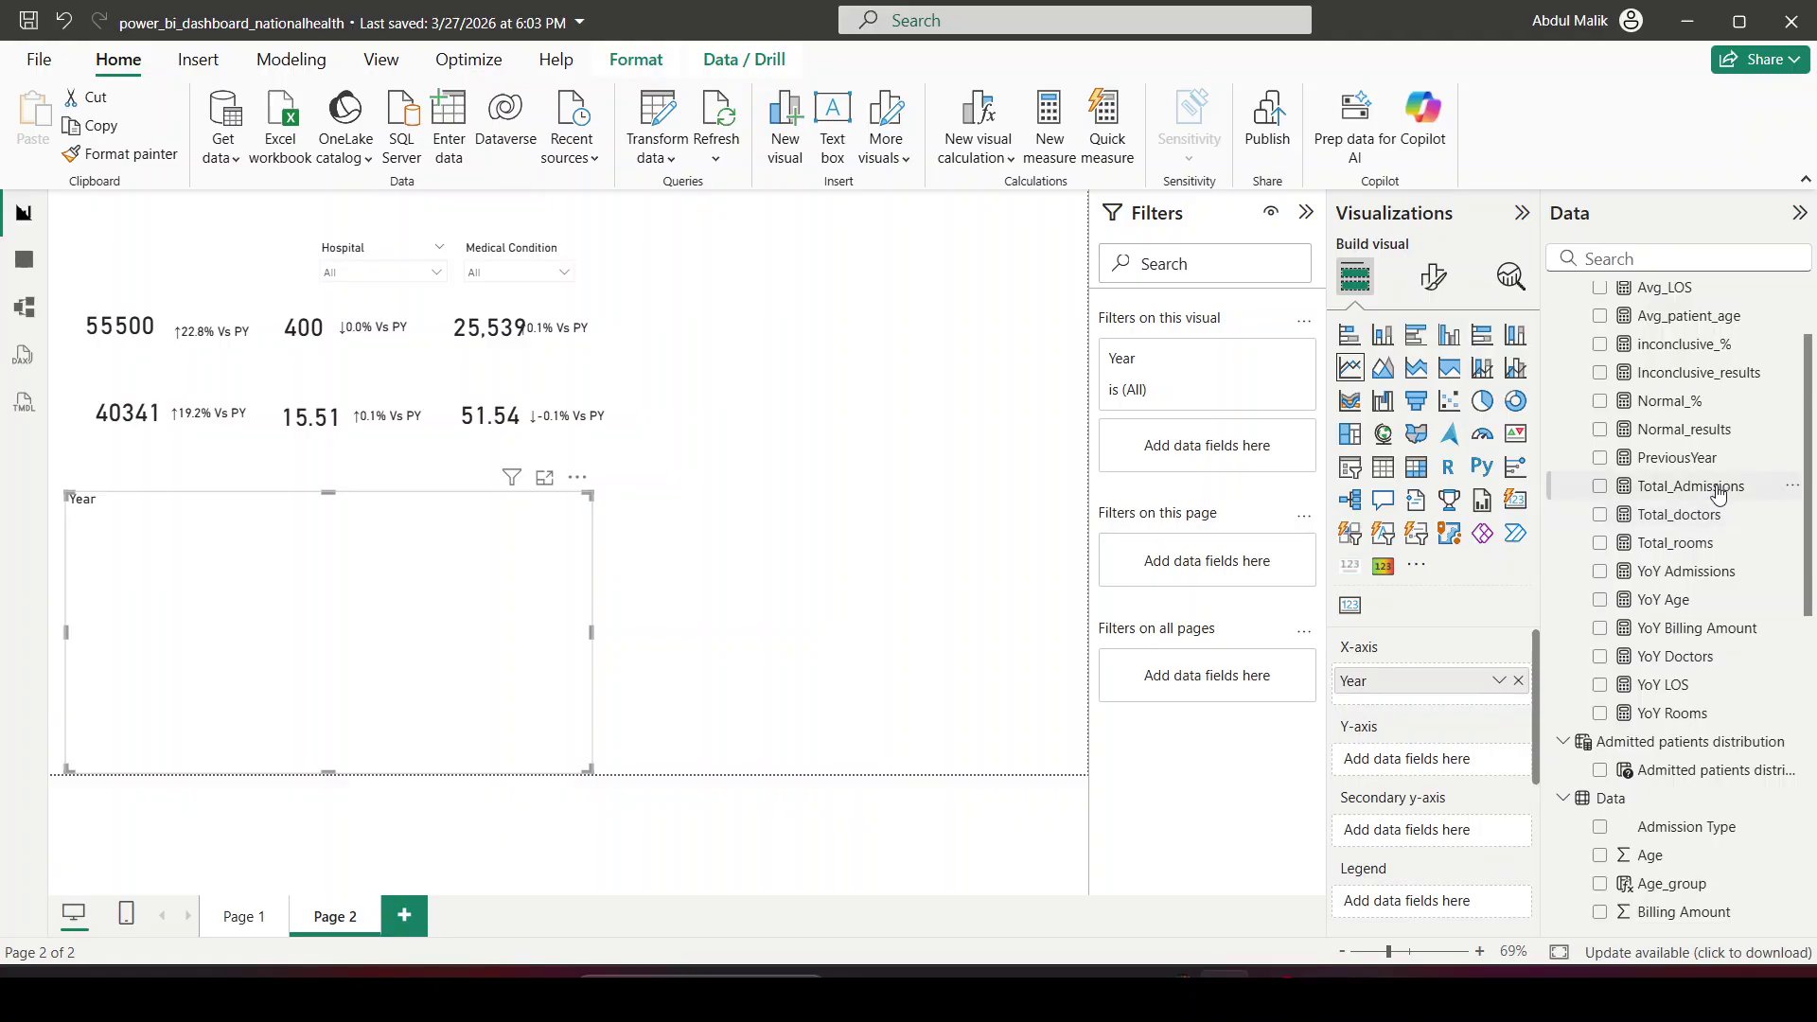
left_click_drag(1714, 488, 1453, 762)
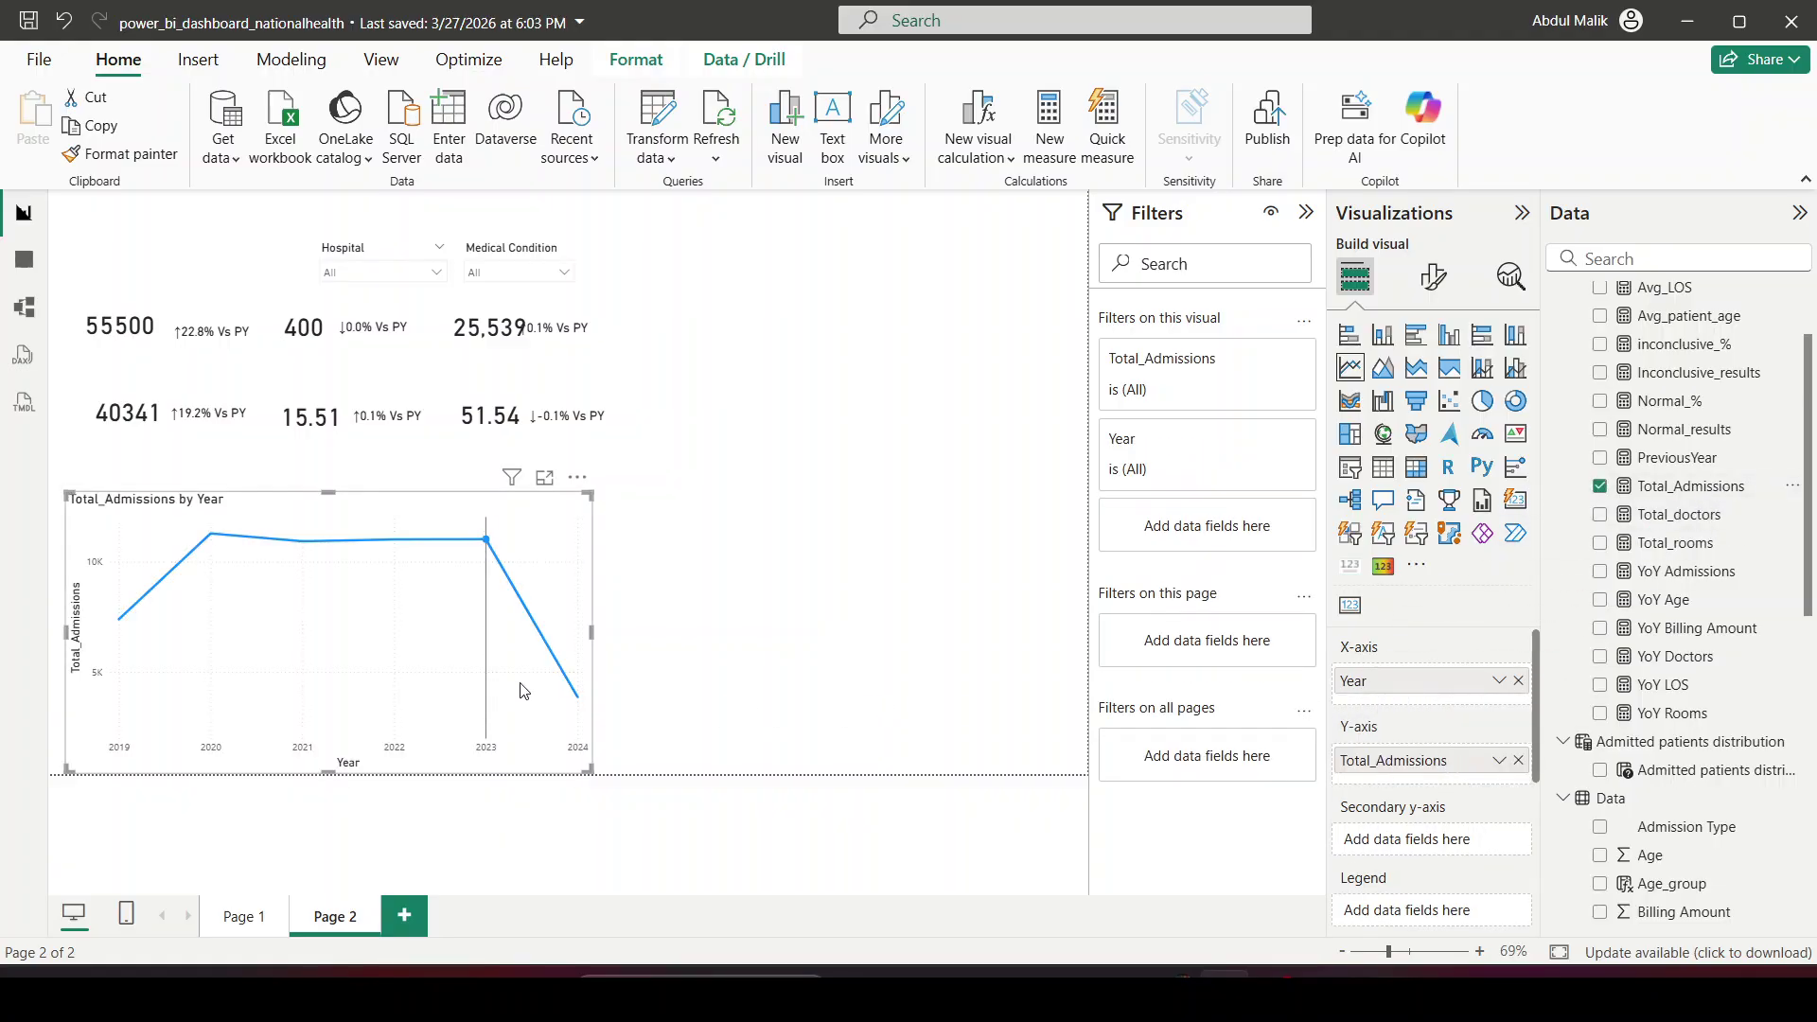
Step: Split the line chart by Admission Type using its legend, matching the reference trend chart
key("alt+Tab")
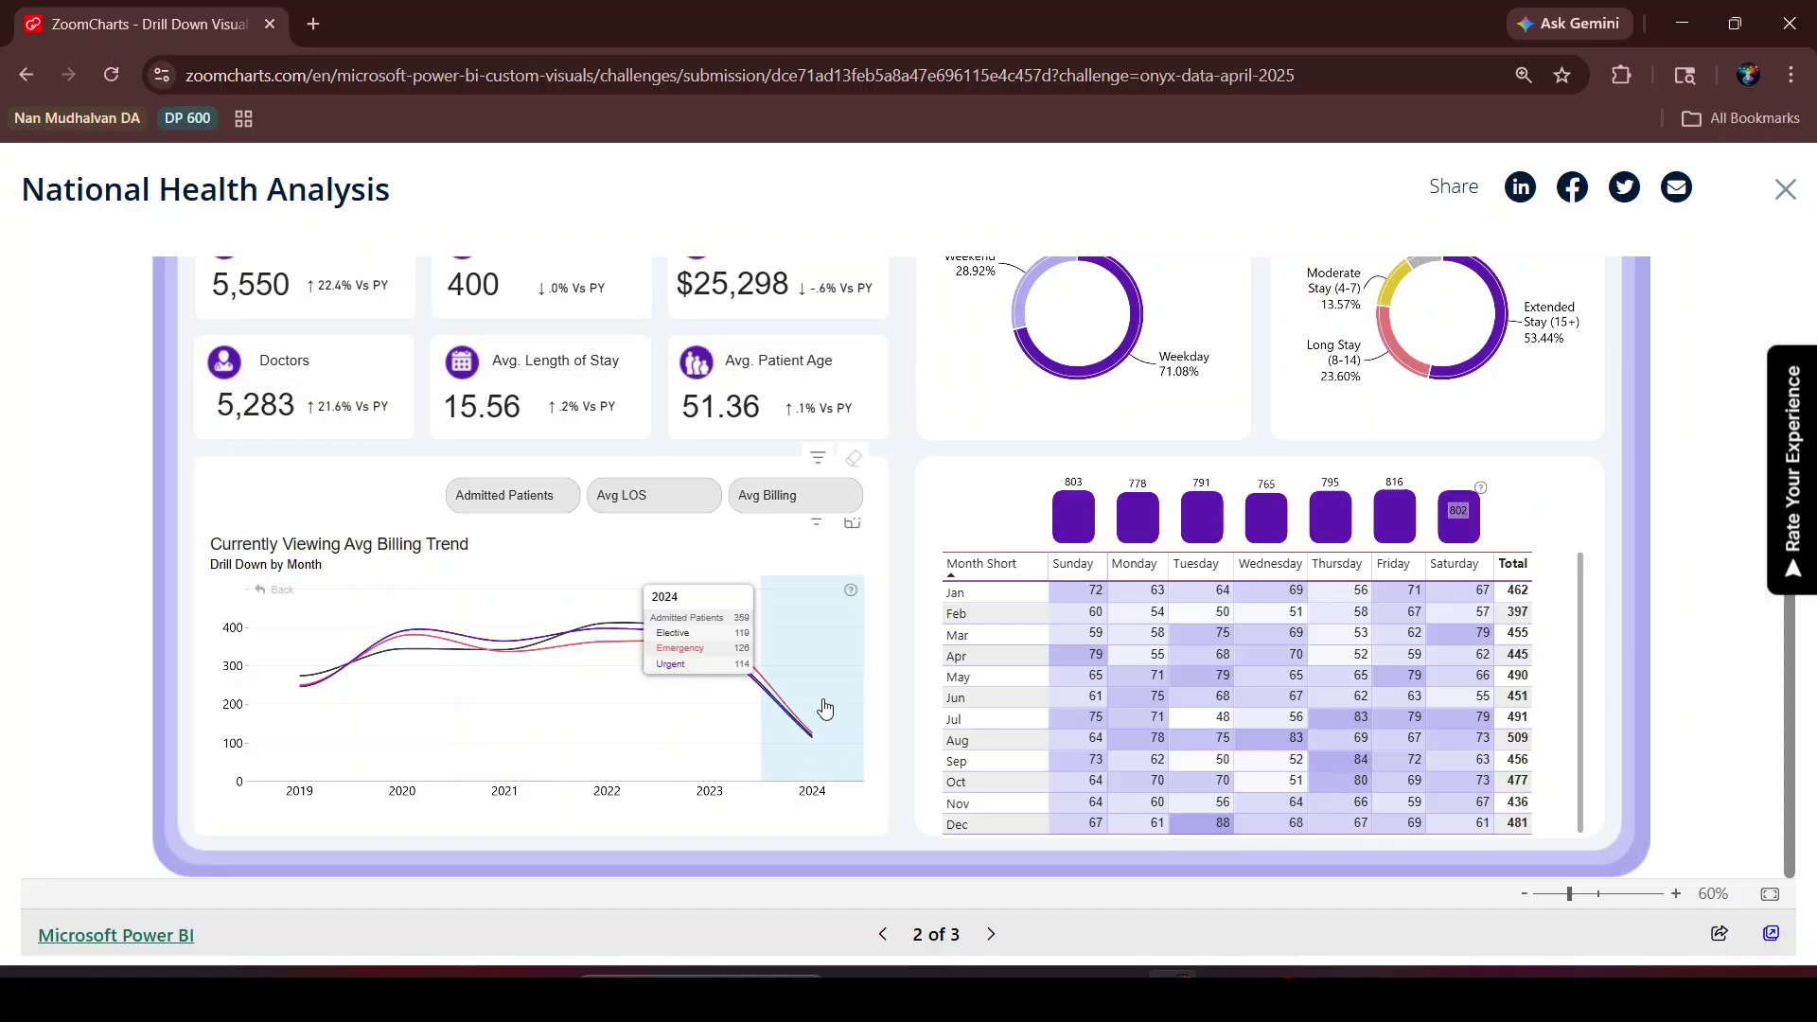
key("alt+Tab")
key("alt+Tab")
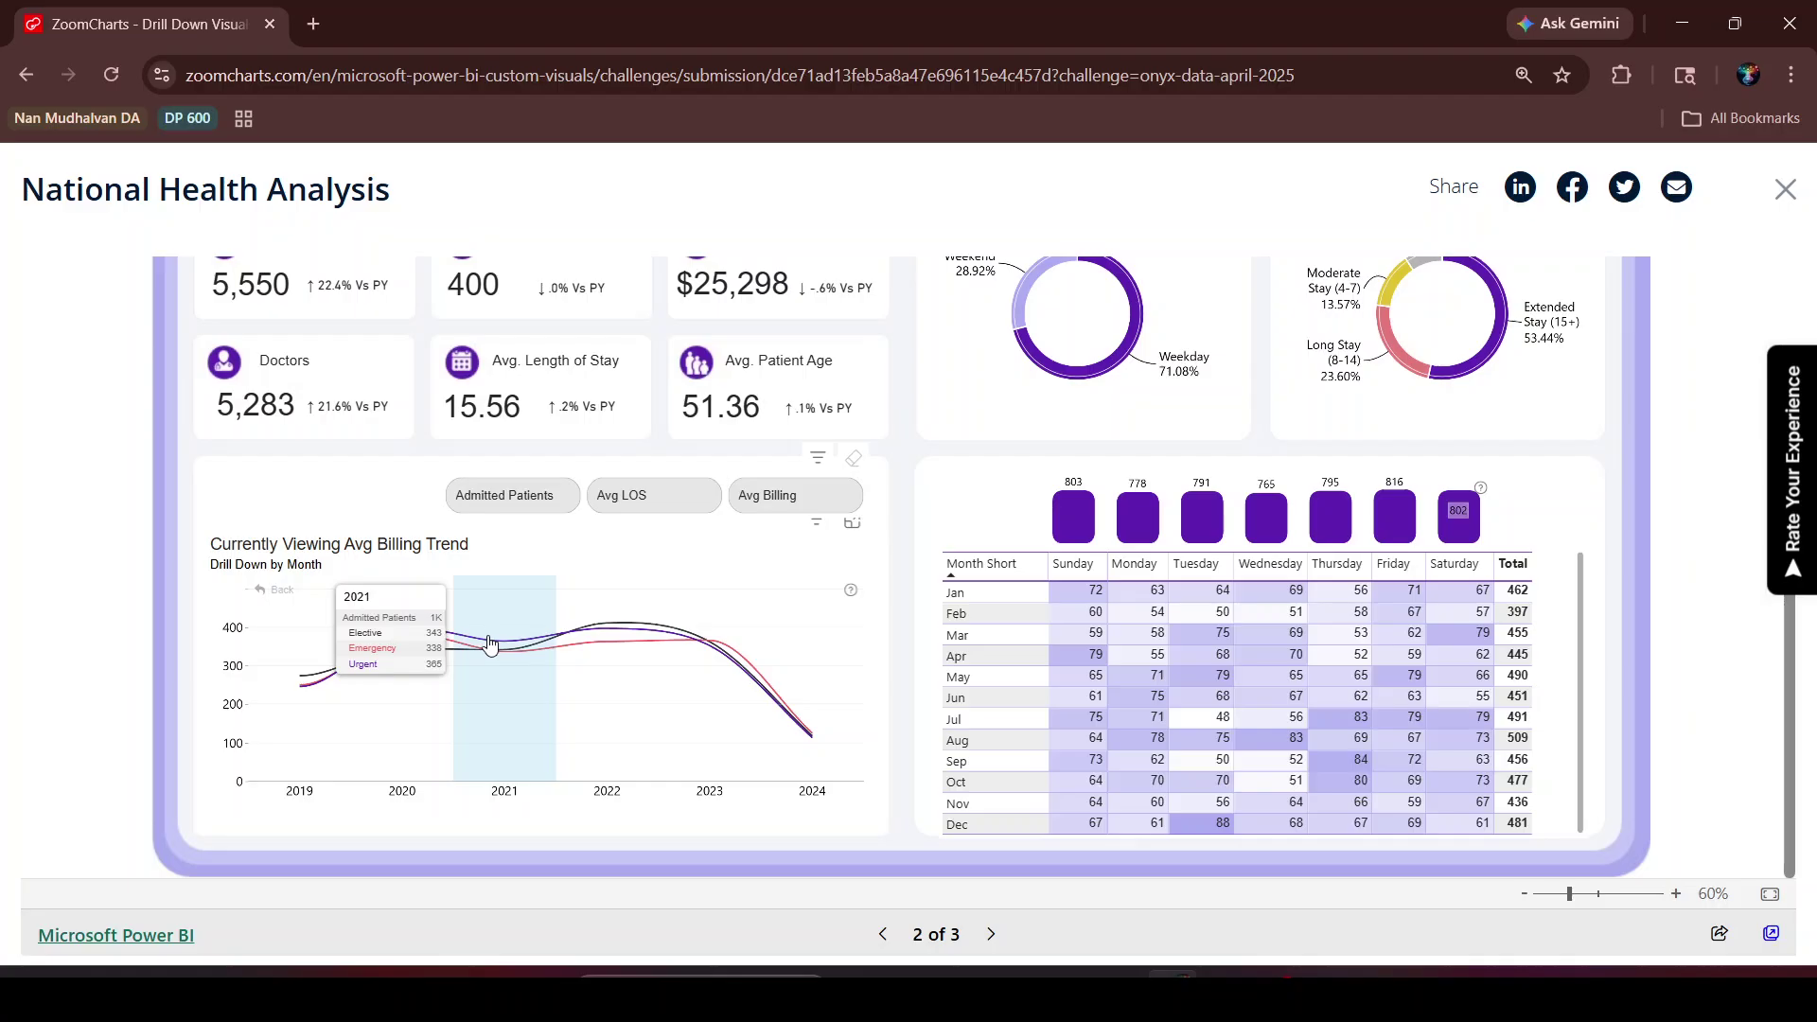
key("alt+Tab")
scroll(1679, 548, "down", 3)
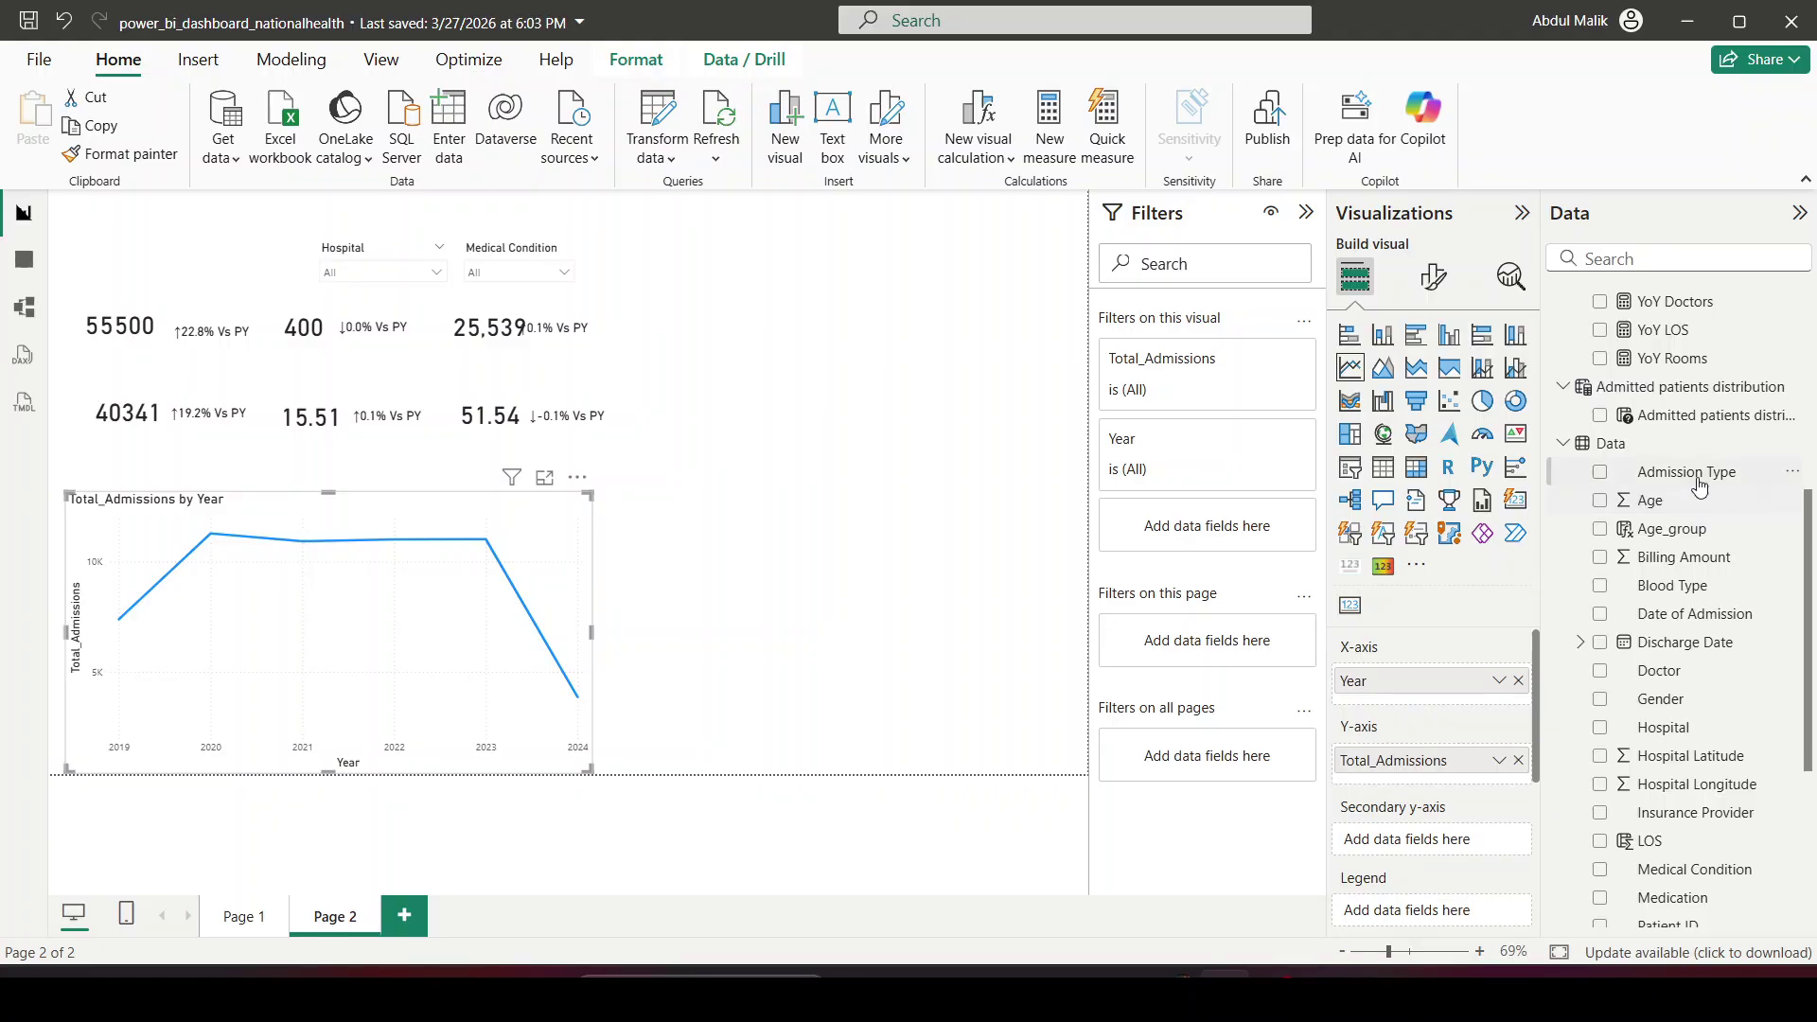
left_click_drag(1701, 485, 1449, 870)
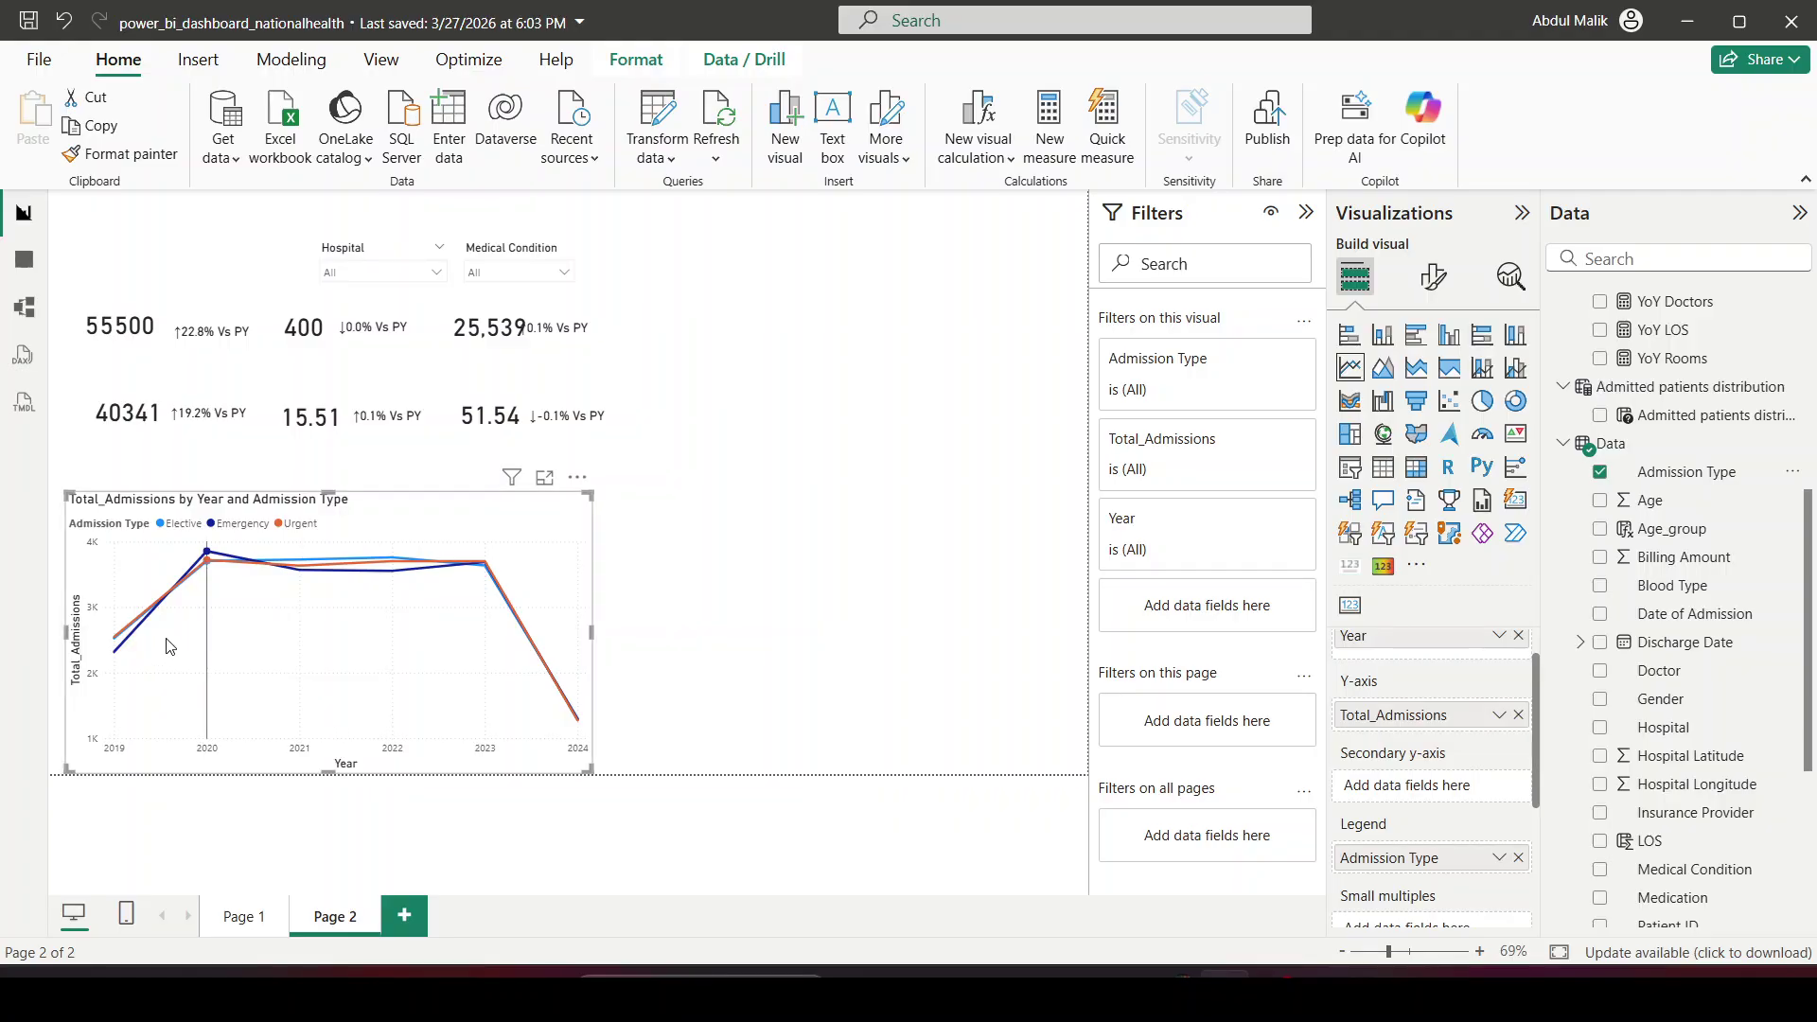
Step: Examine Page 1's field-switching bar chart and the reference trend chart's Avg LOS and Avg Billing options against the new line chart
mouse_move(114, 644)
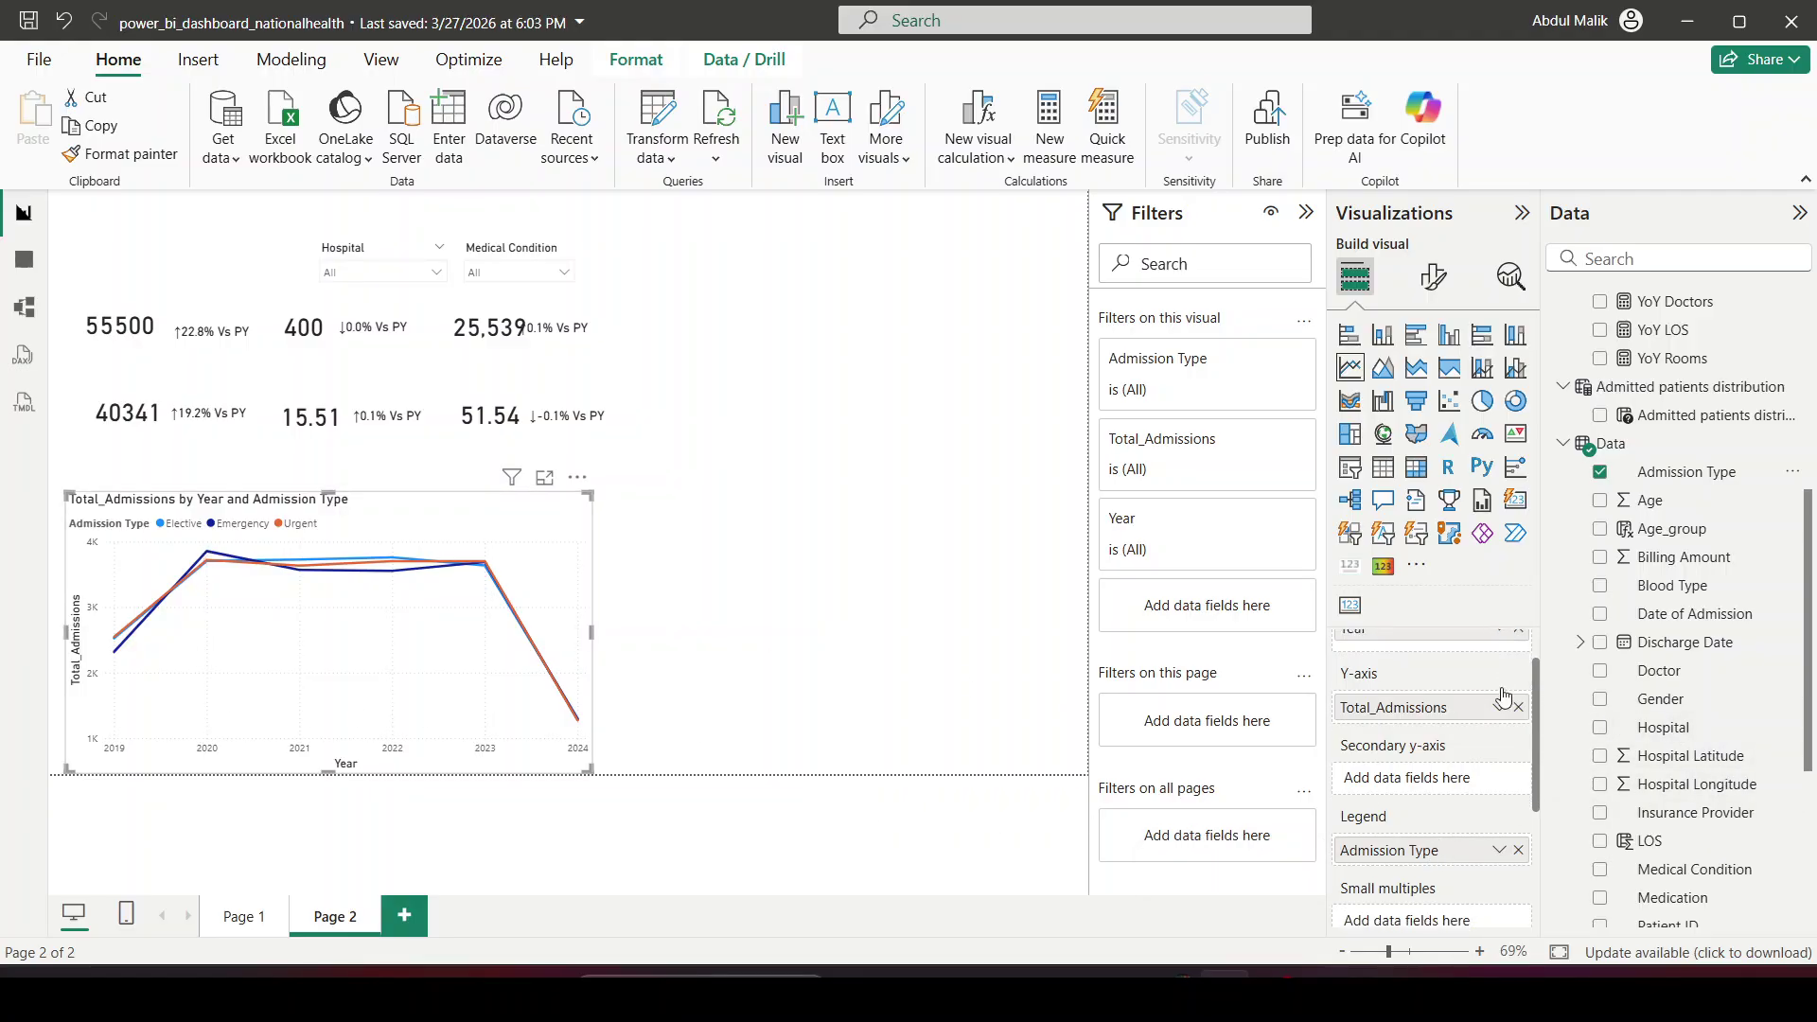
scroll(1501, 695, "down", 3)
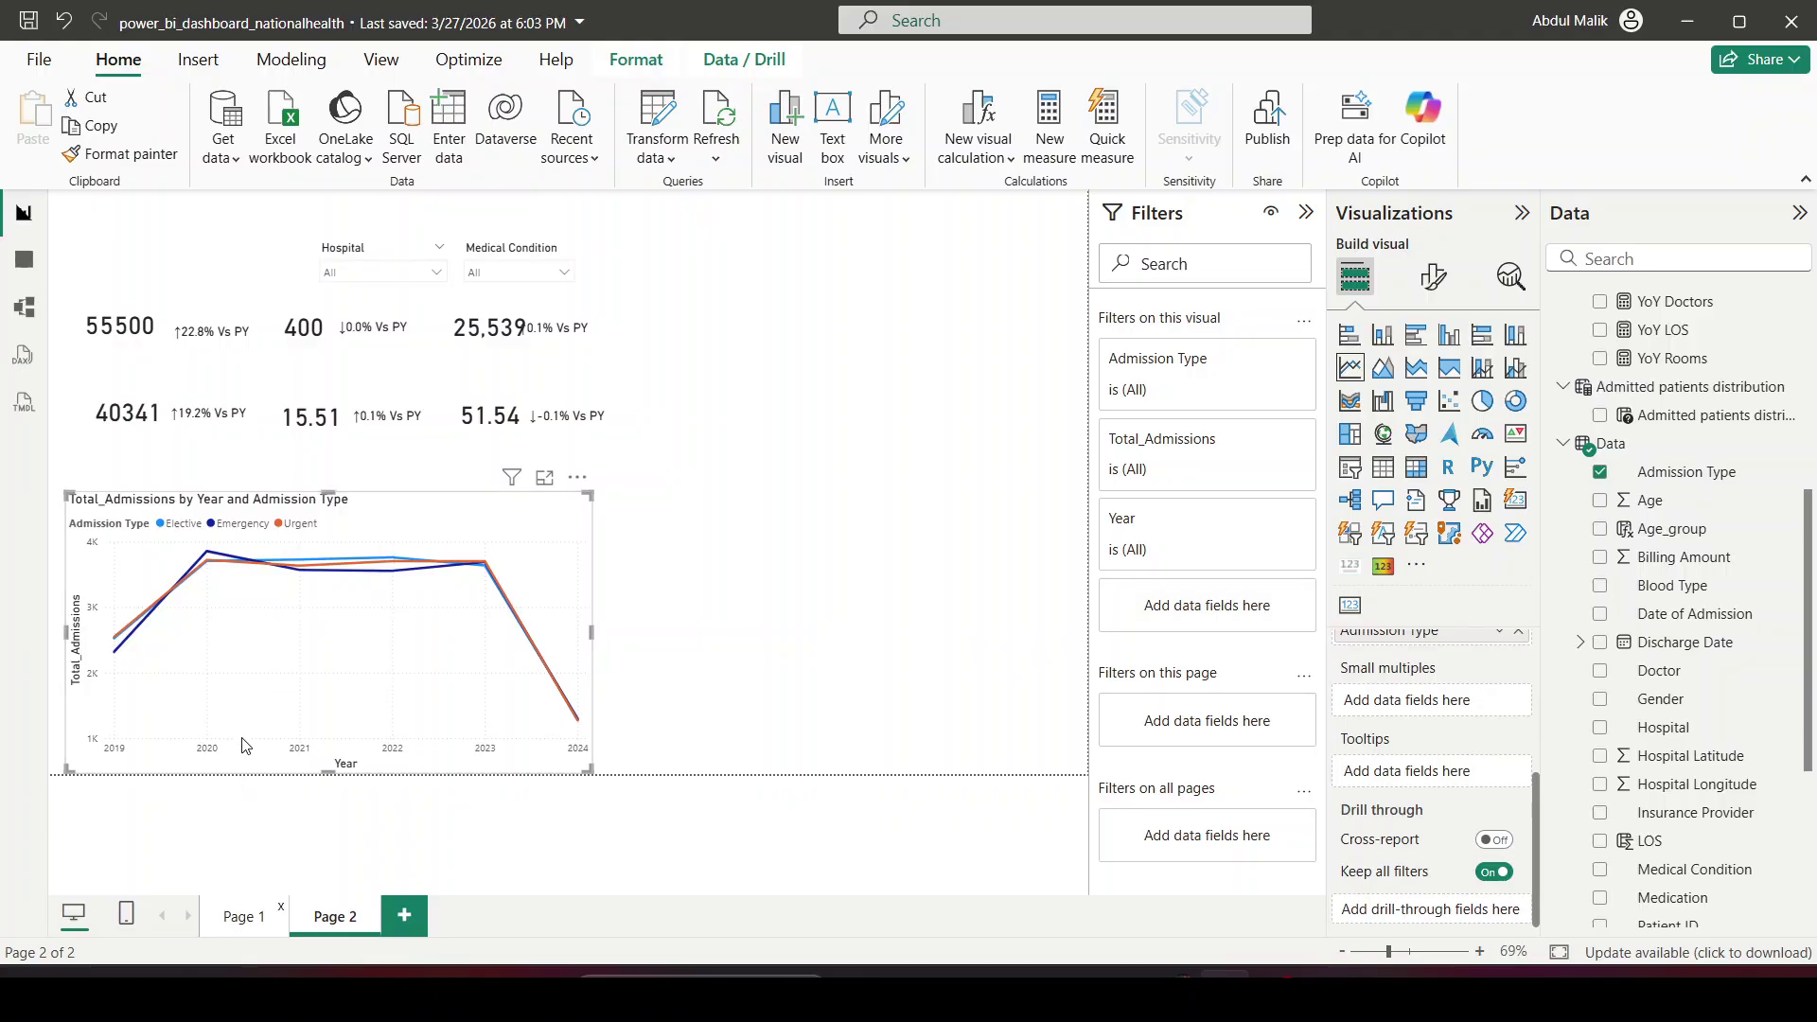
left_click(244, 916)
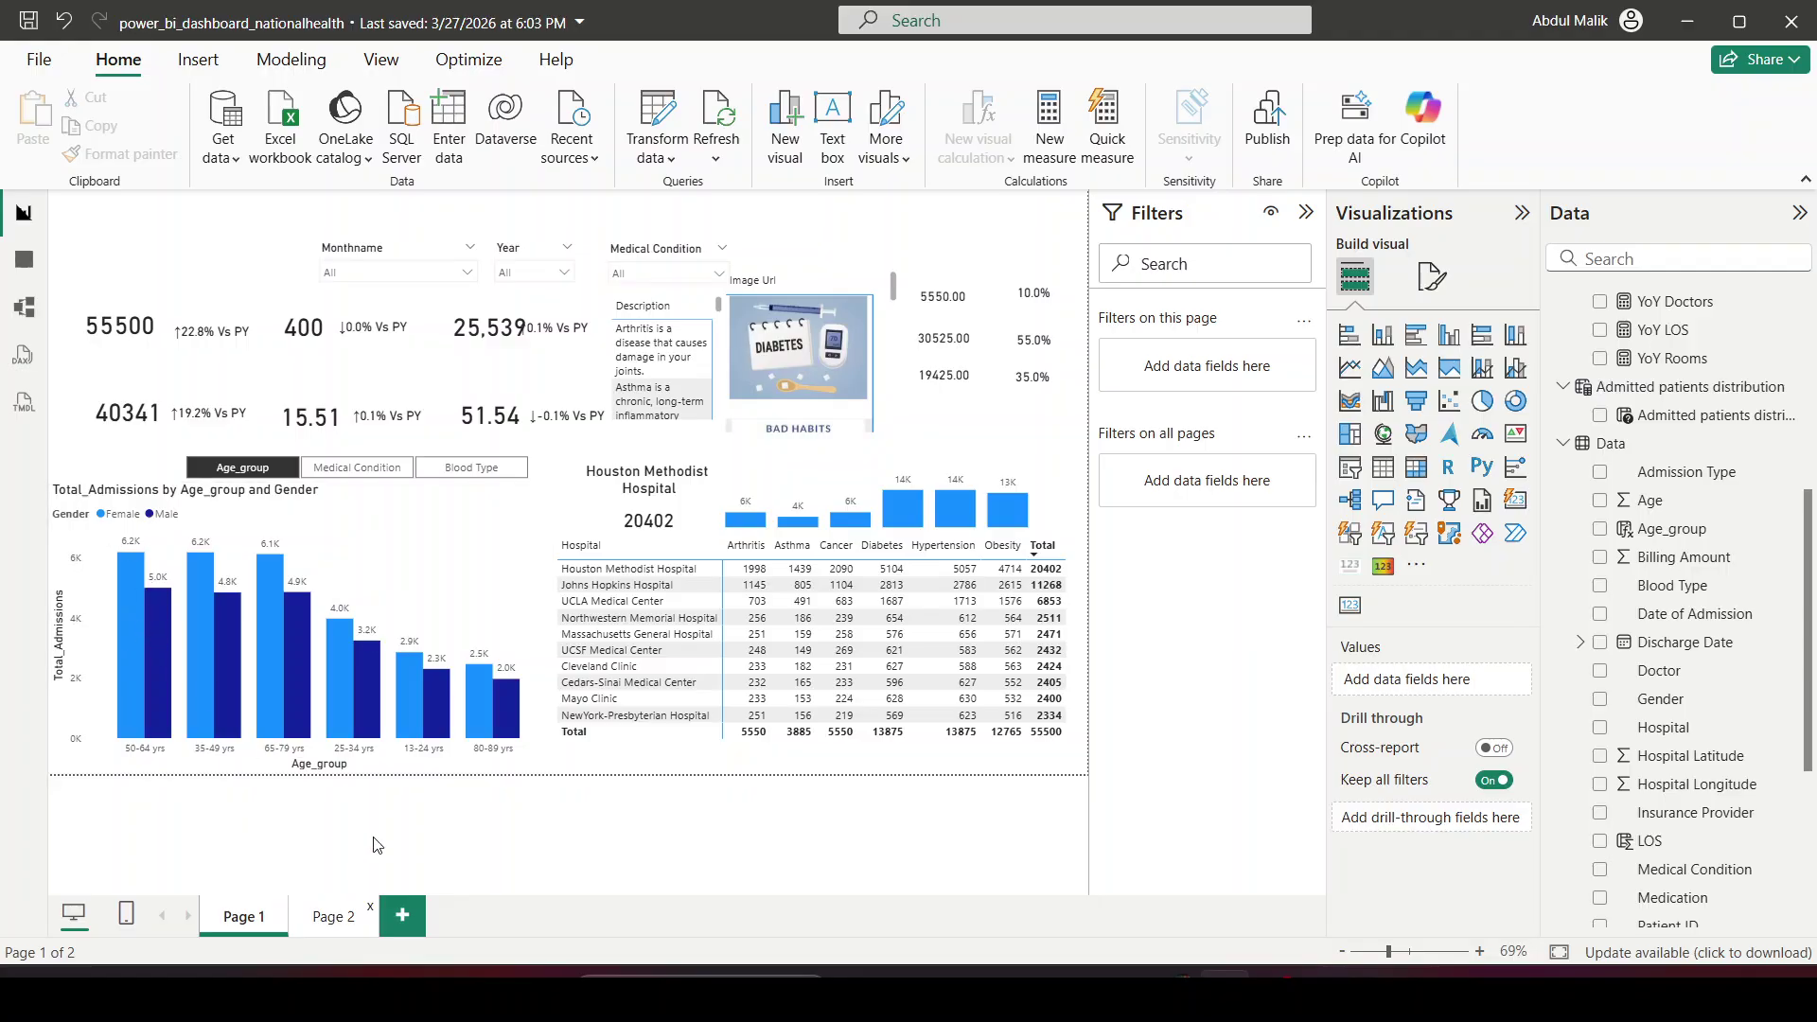
key("ctrl+Page_Down")
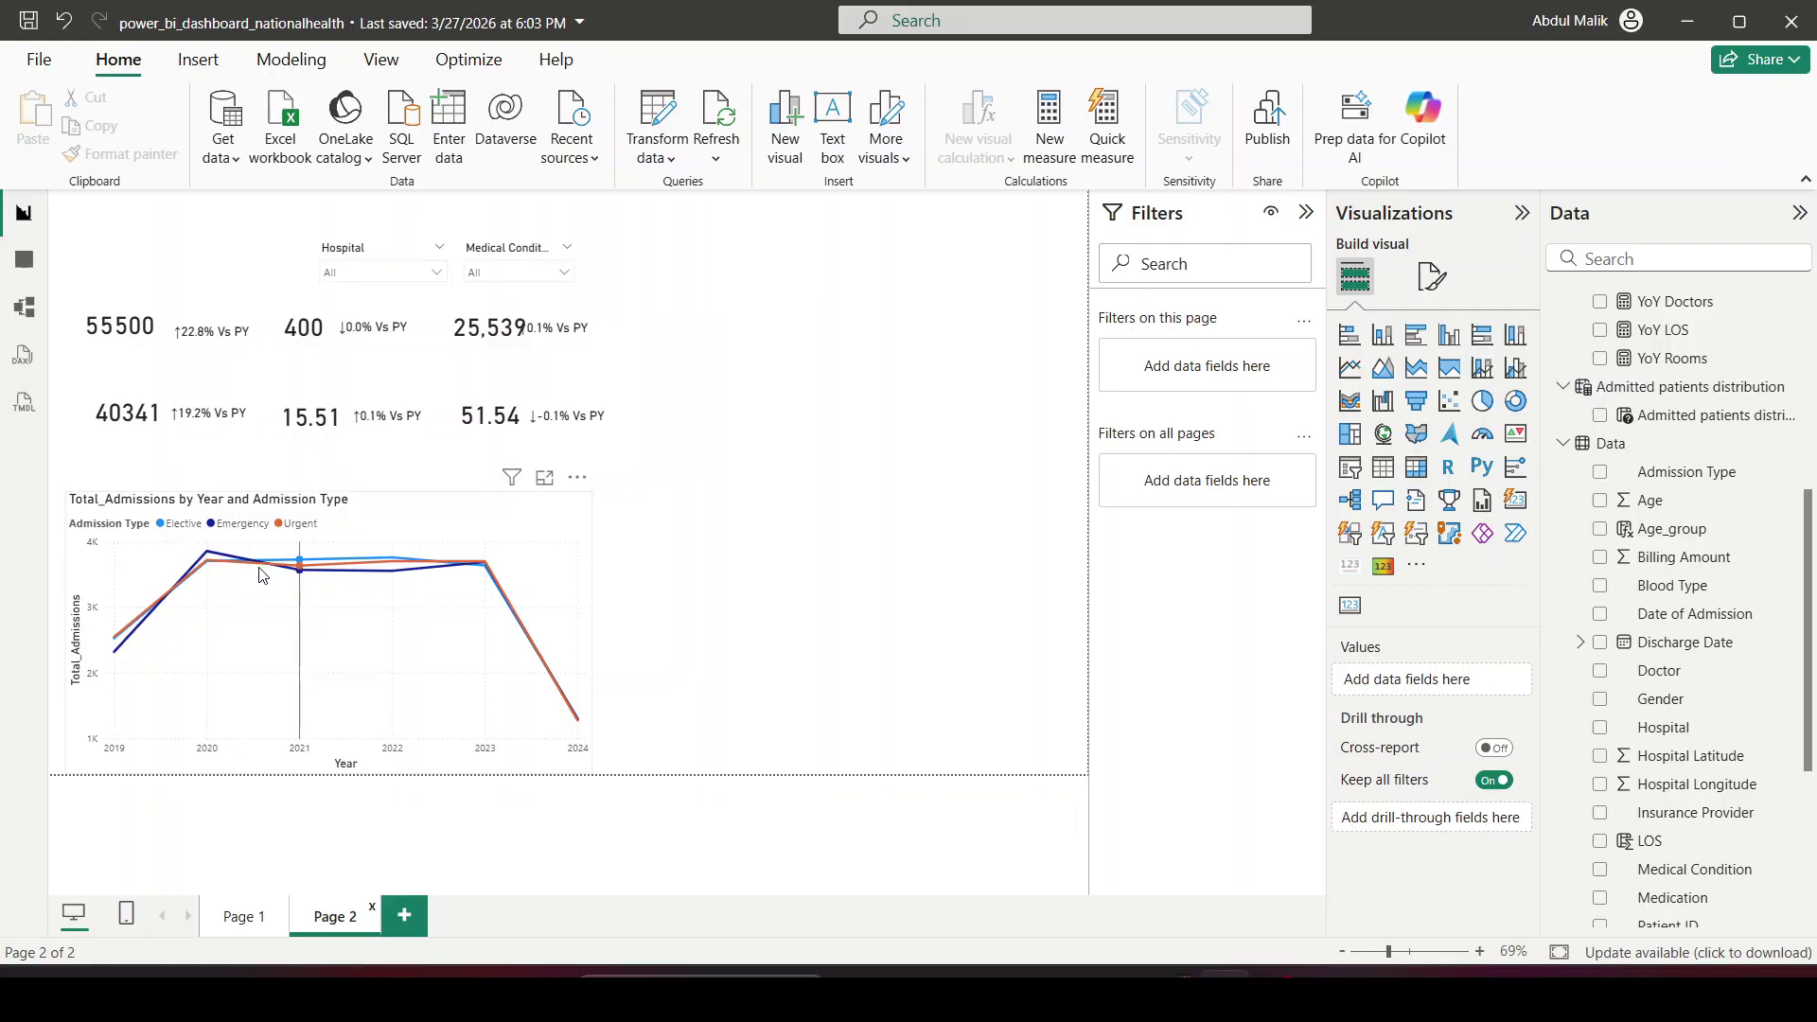
mouse_move(228, 631)
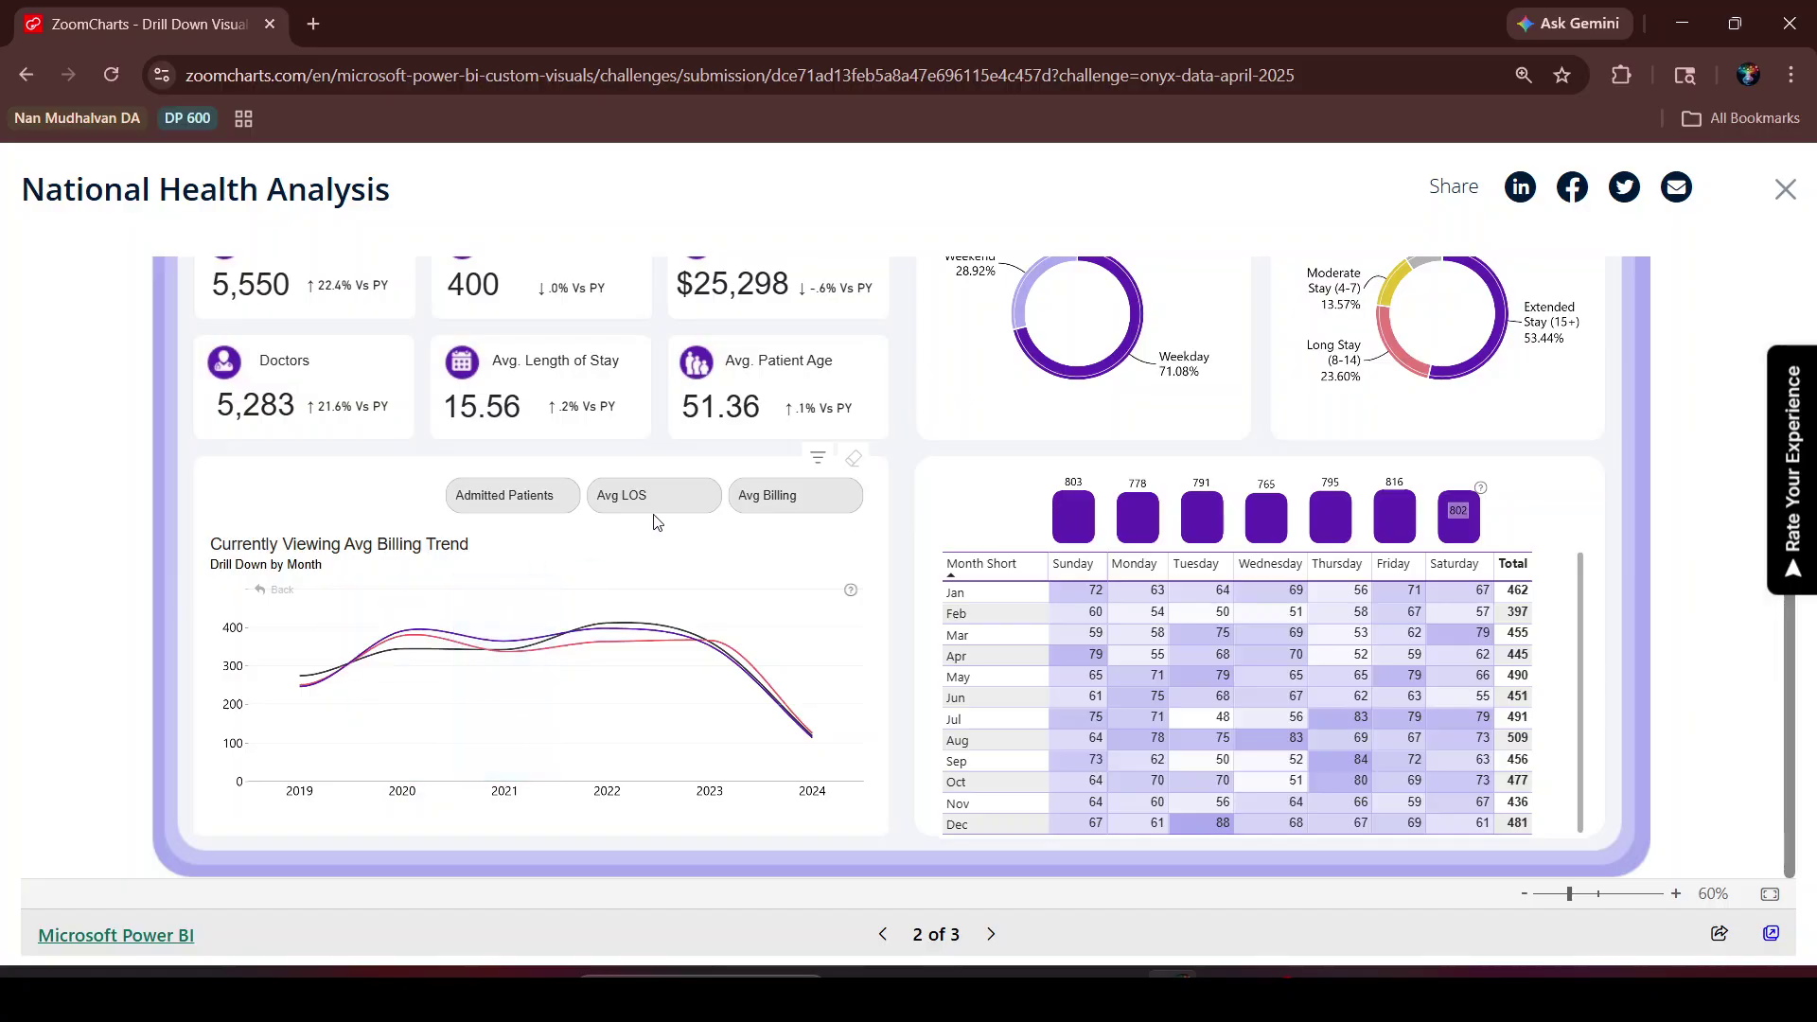
left_click(655, 495)
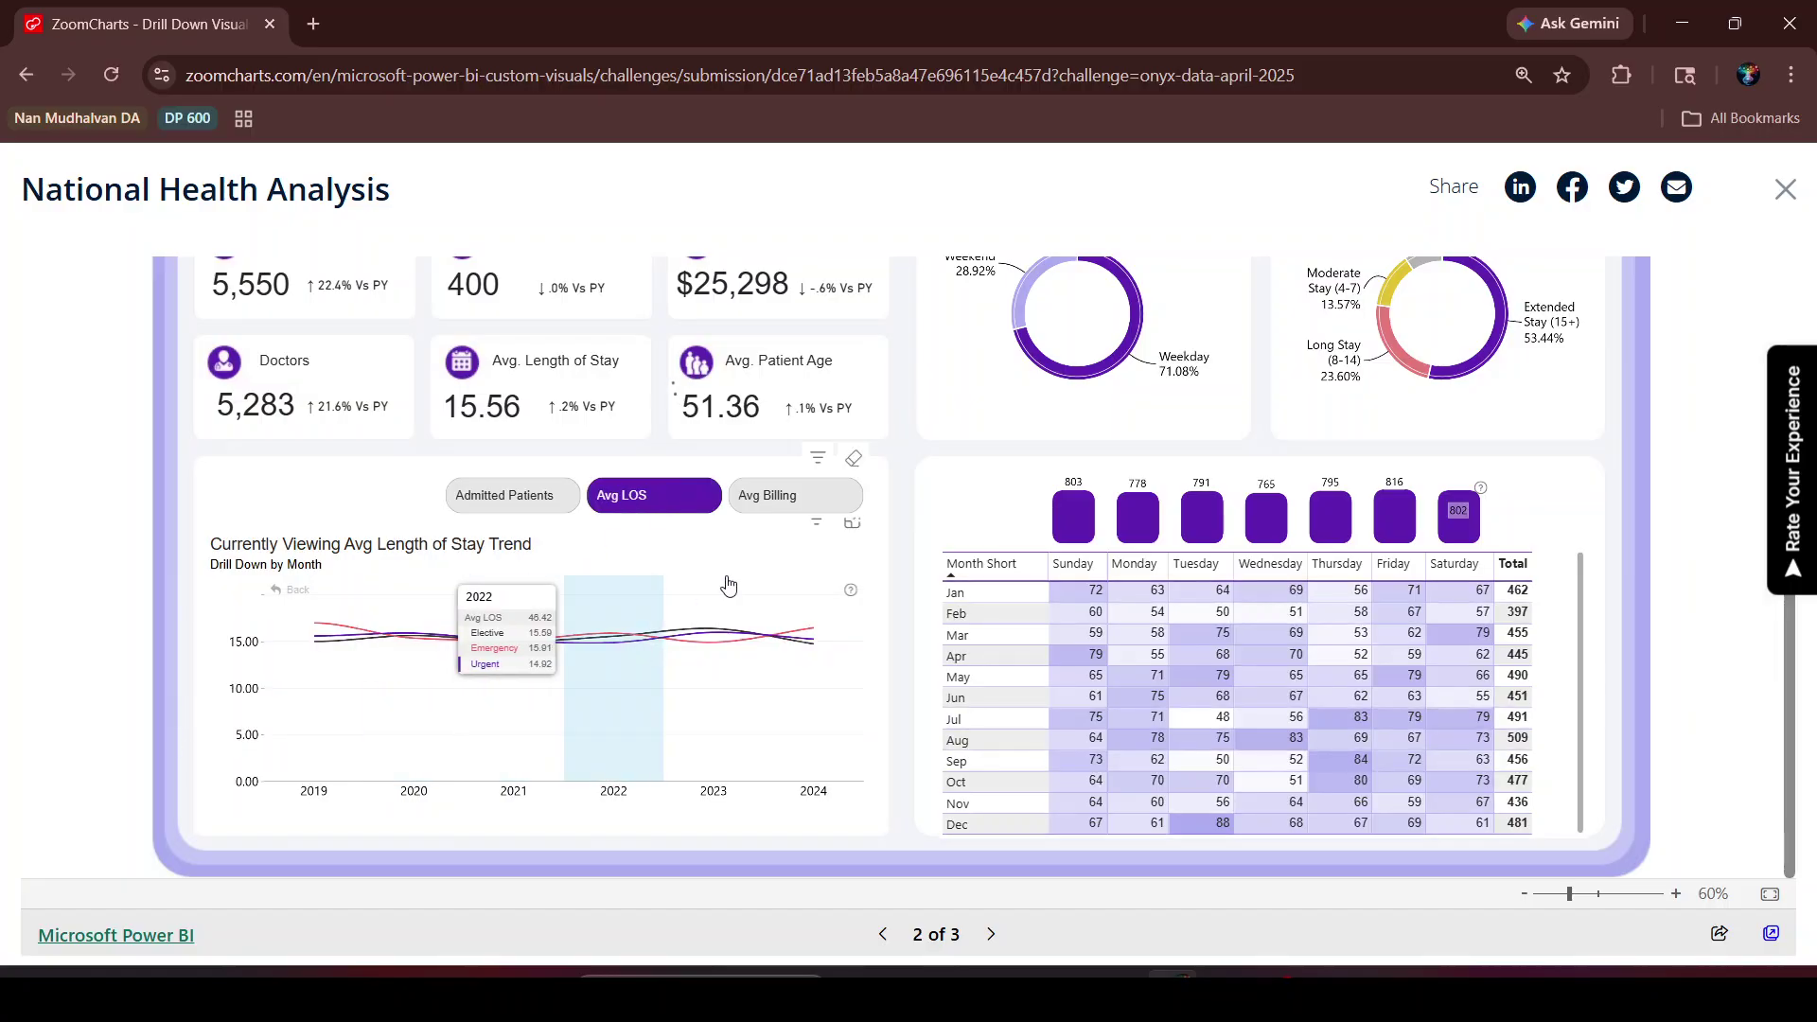
left_click(796, 501)
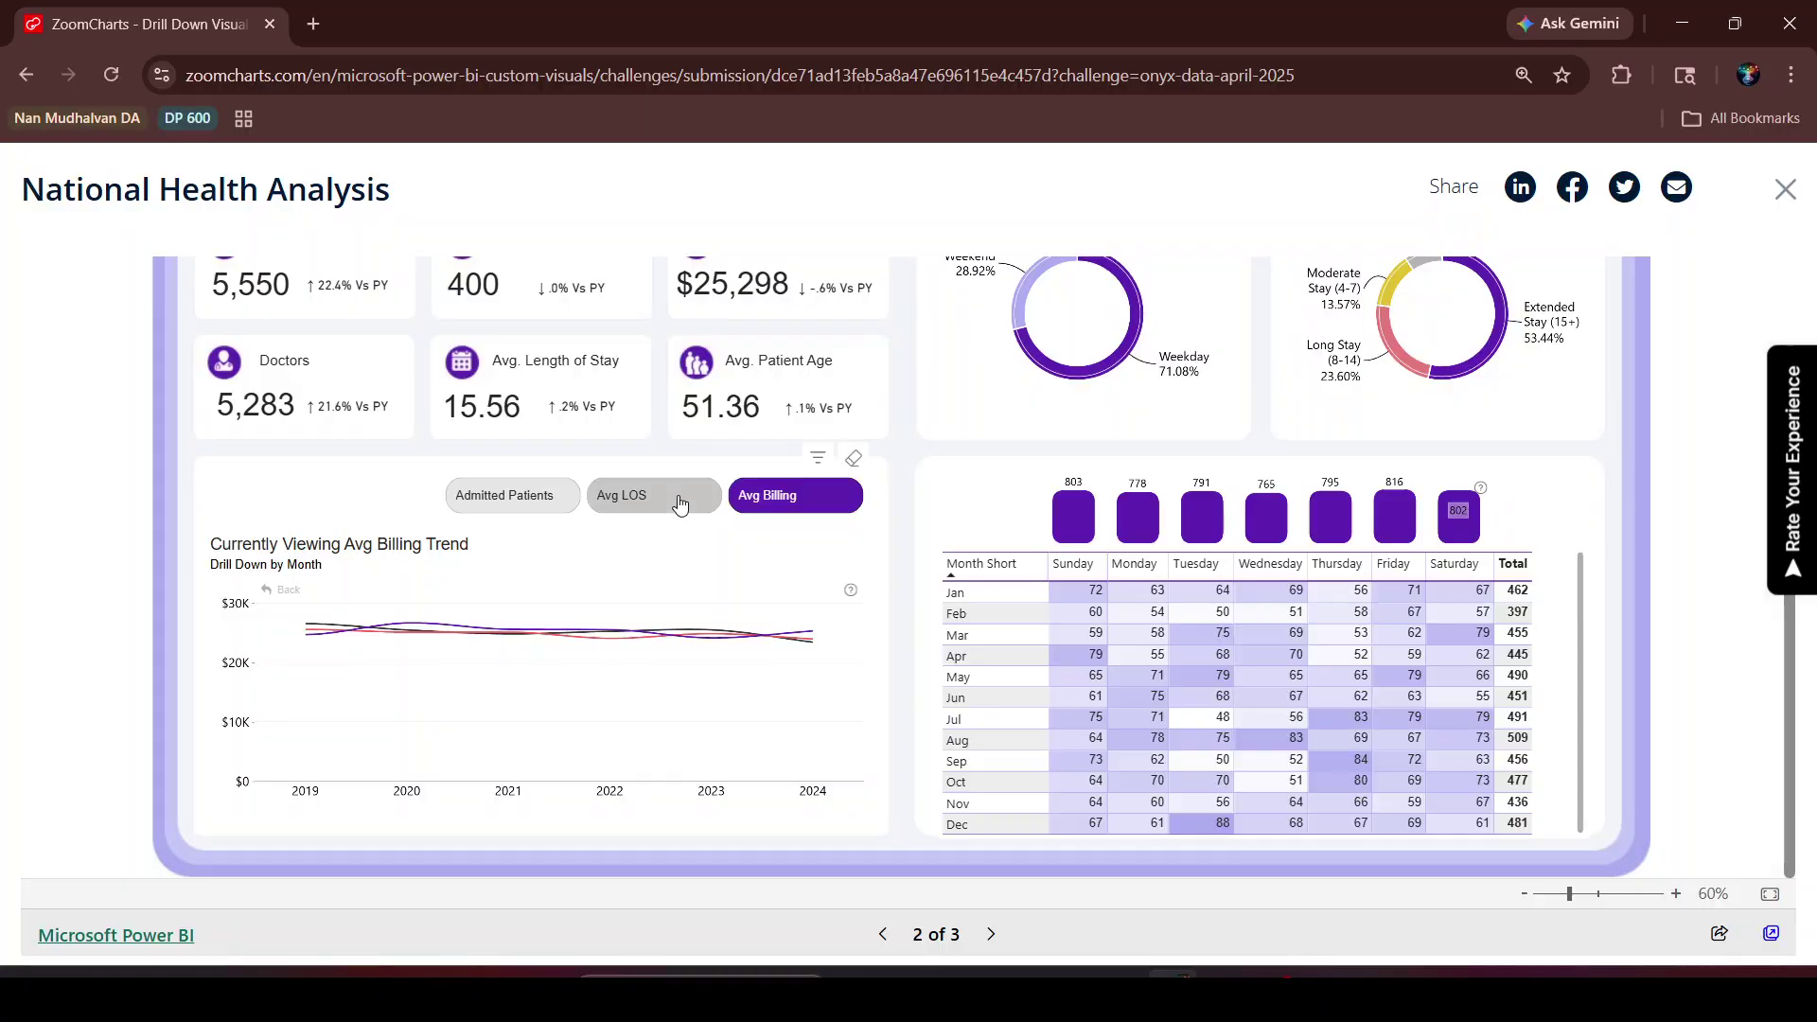
left_click(669, 495)
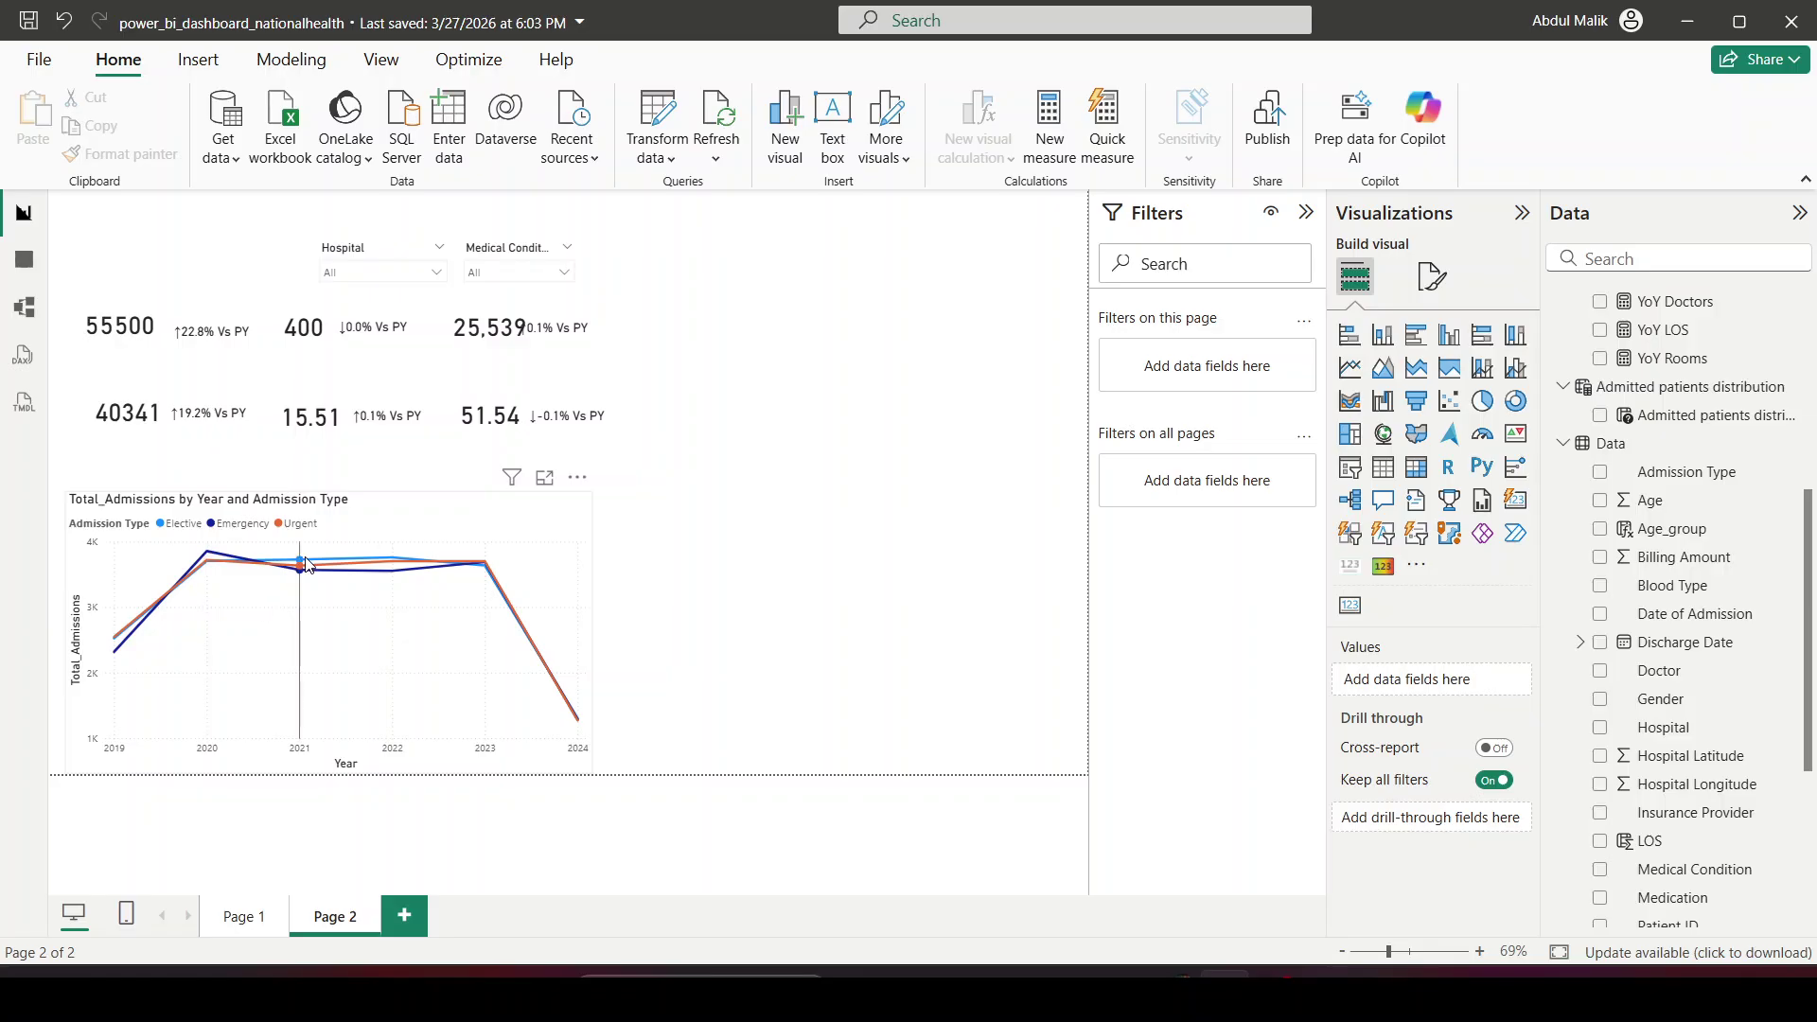
mouse_move(351, 562)
left_click(1278, 995)
left_click(1789, 651)
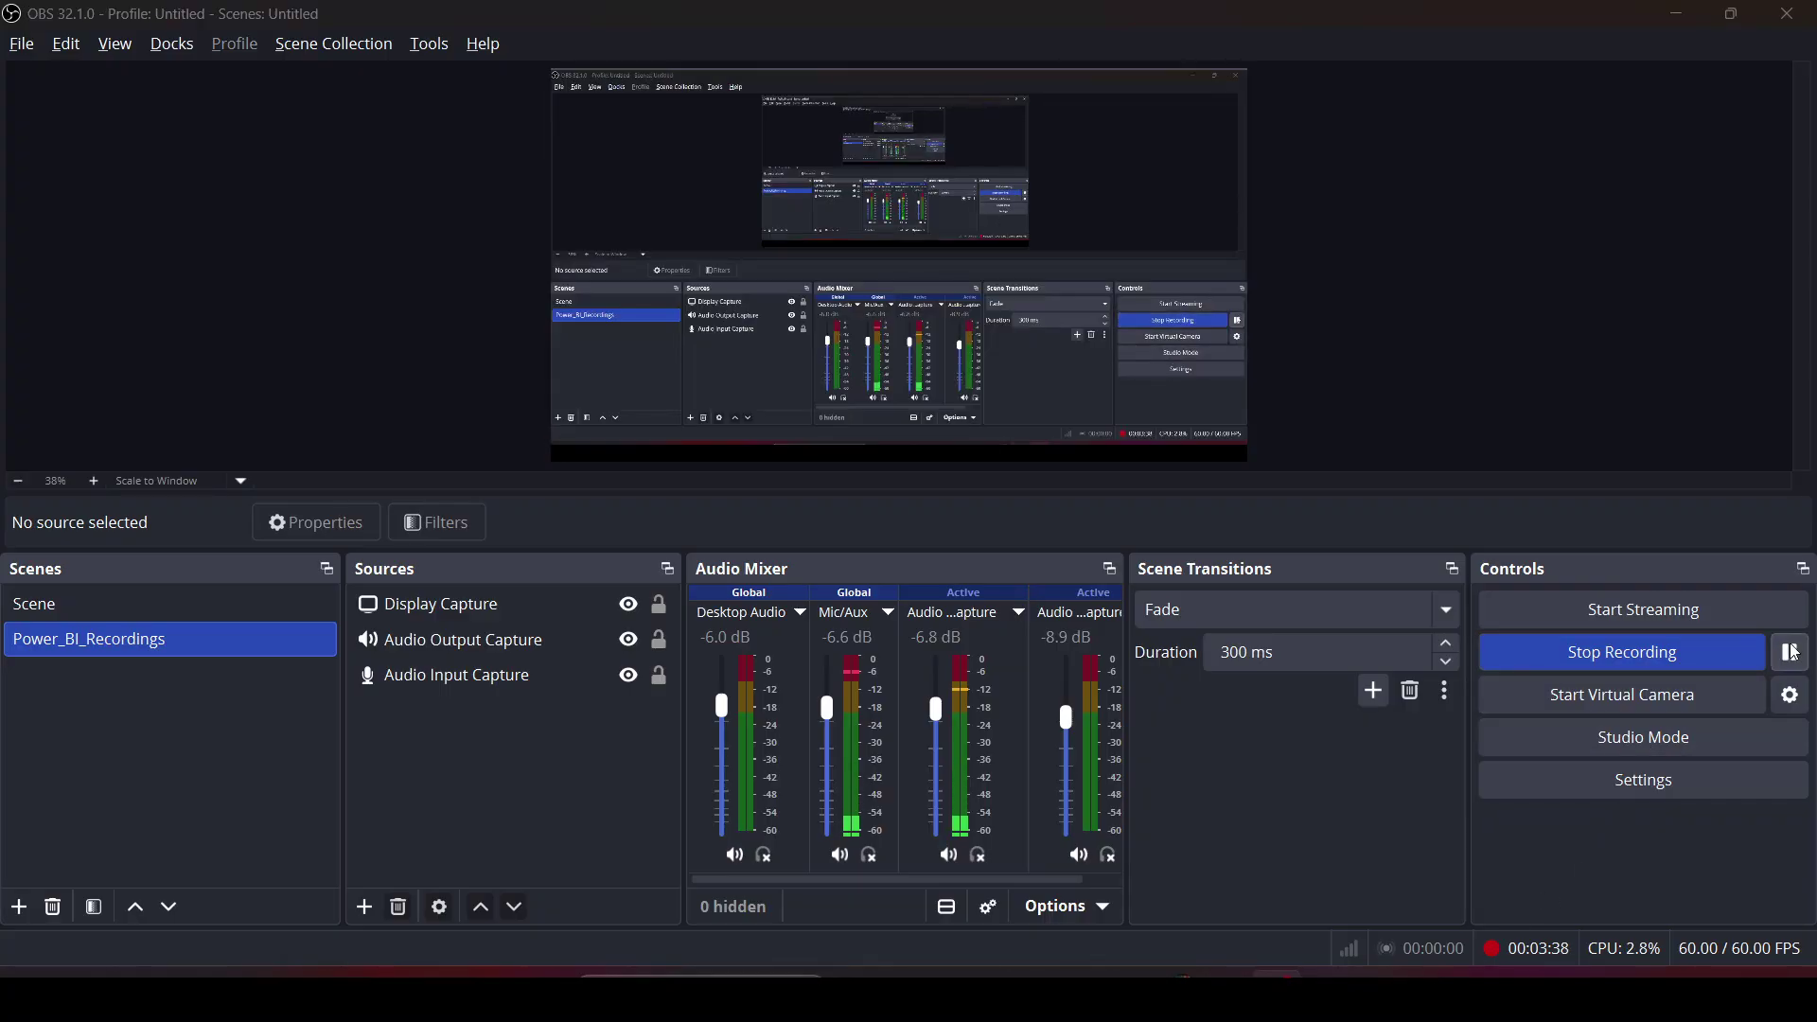
left_click(1277, 996)
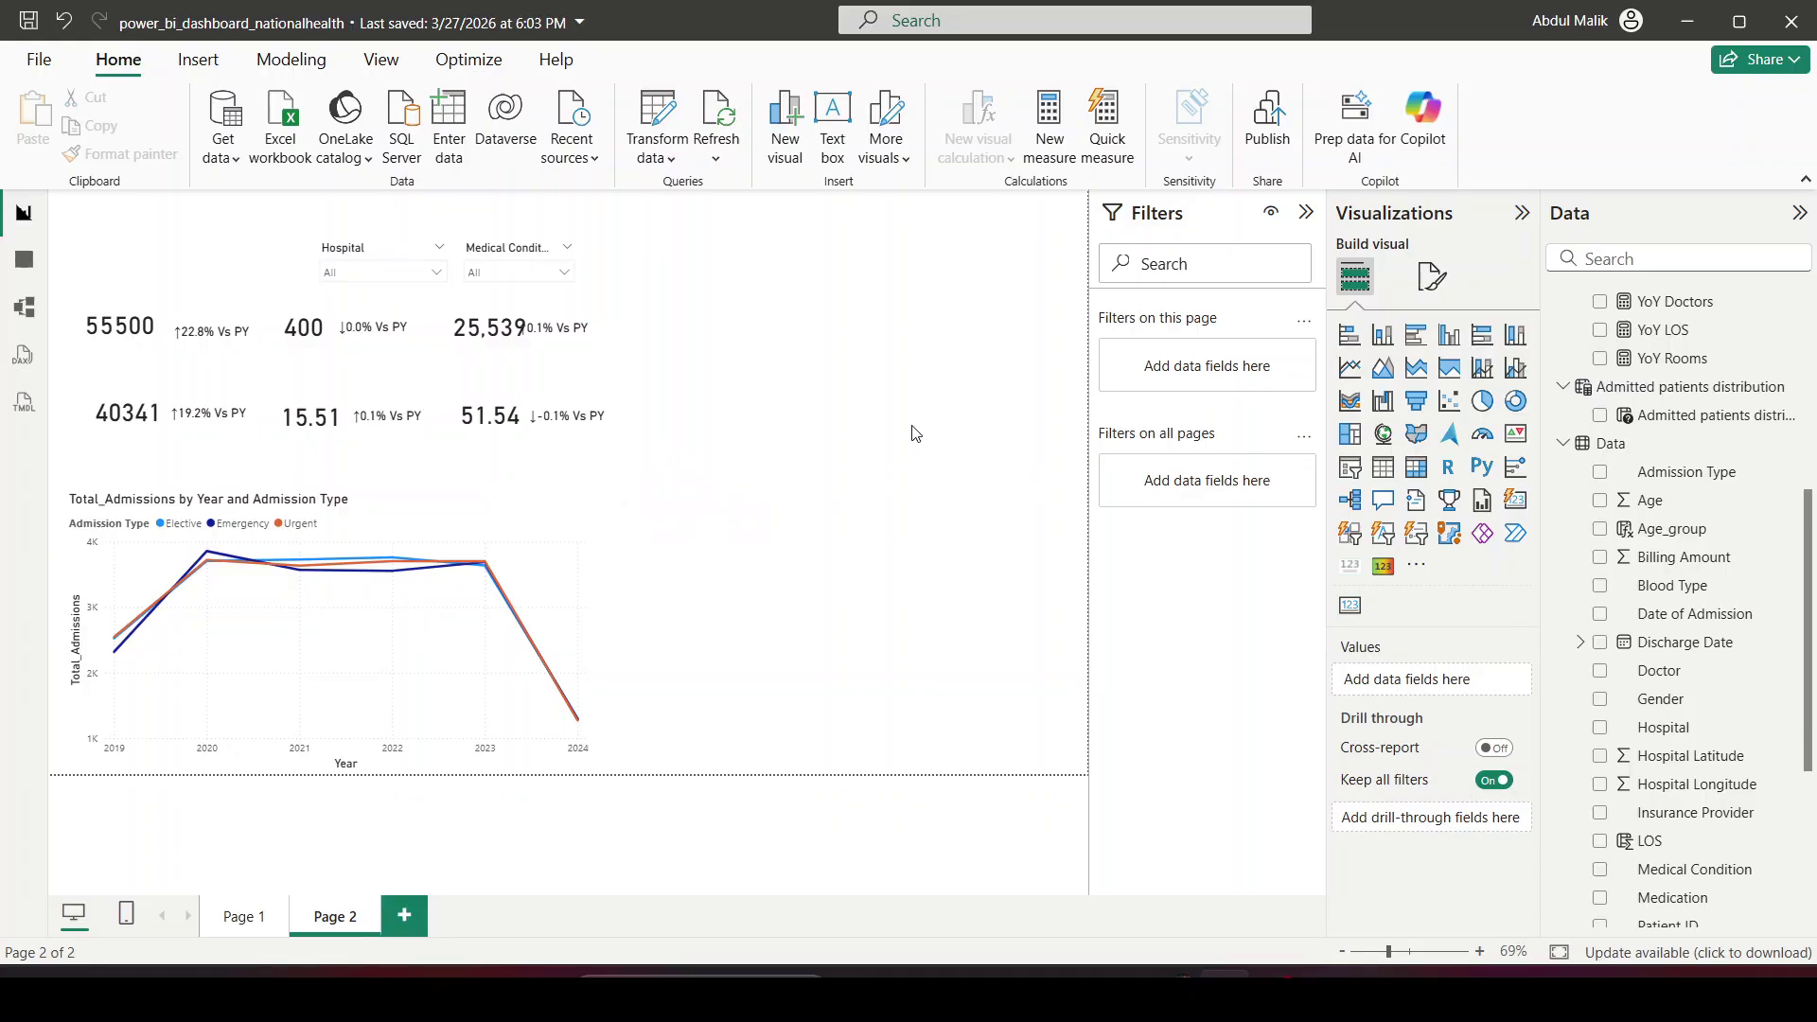
Step: Start a new fields parameter named yearwisetrends
left_click(323, 62)
left_click(668, 149)
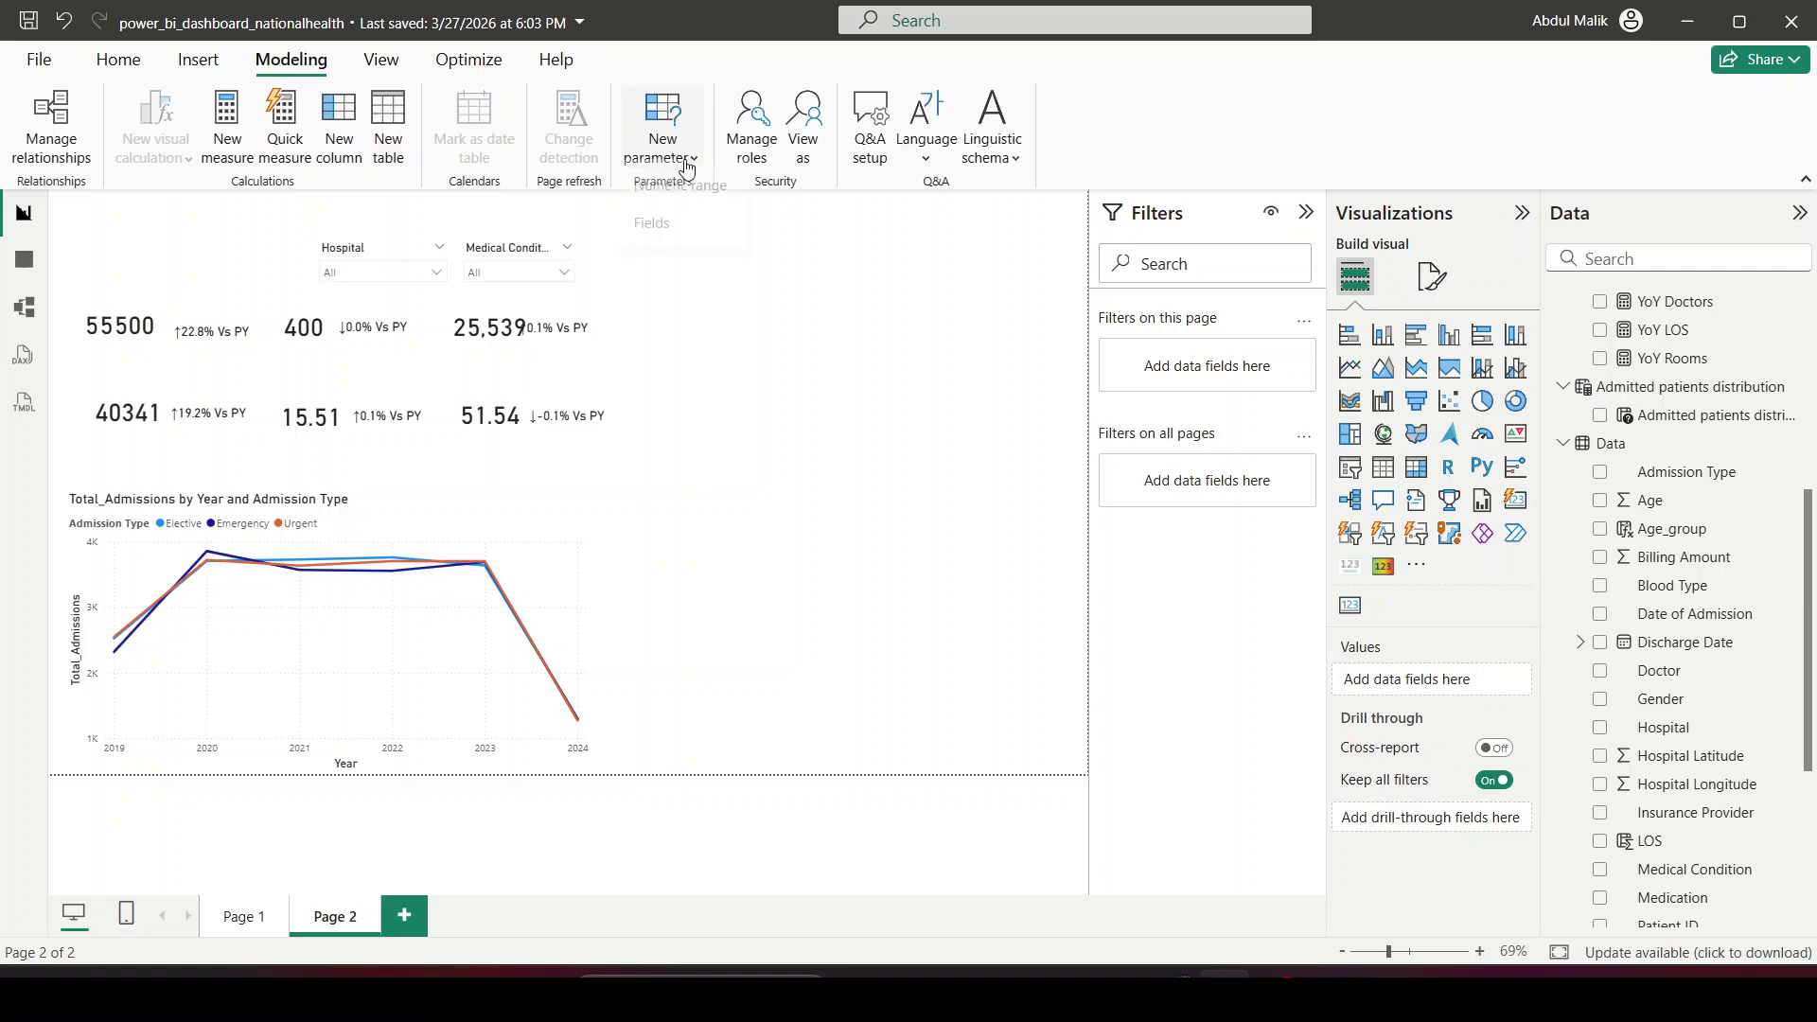
left_click(709, 234)
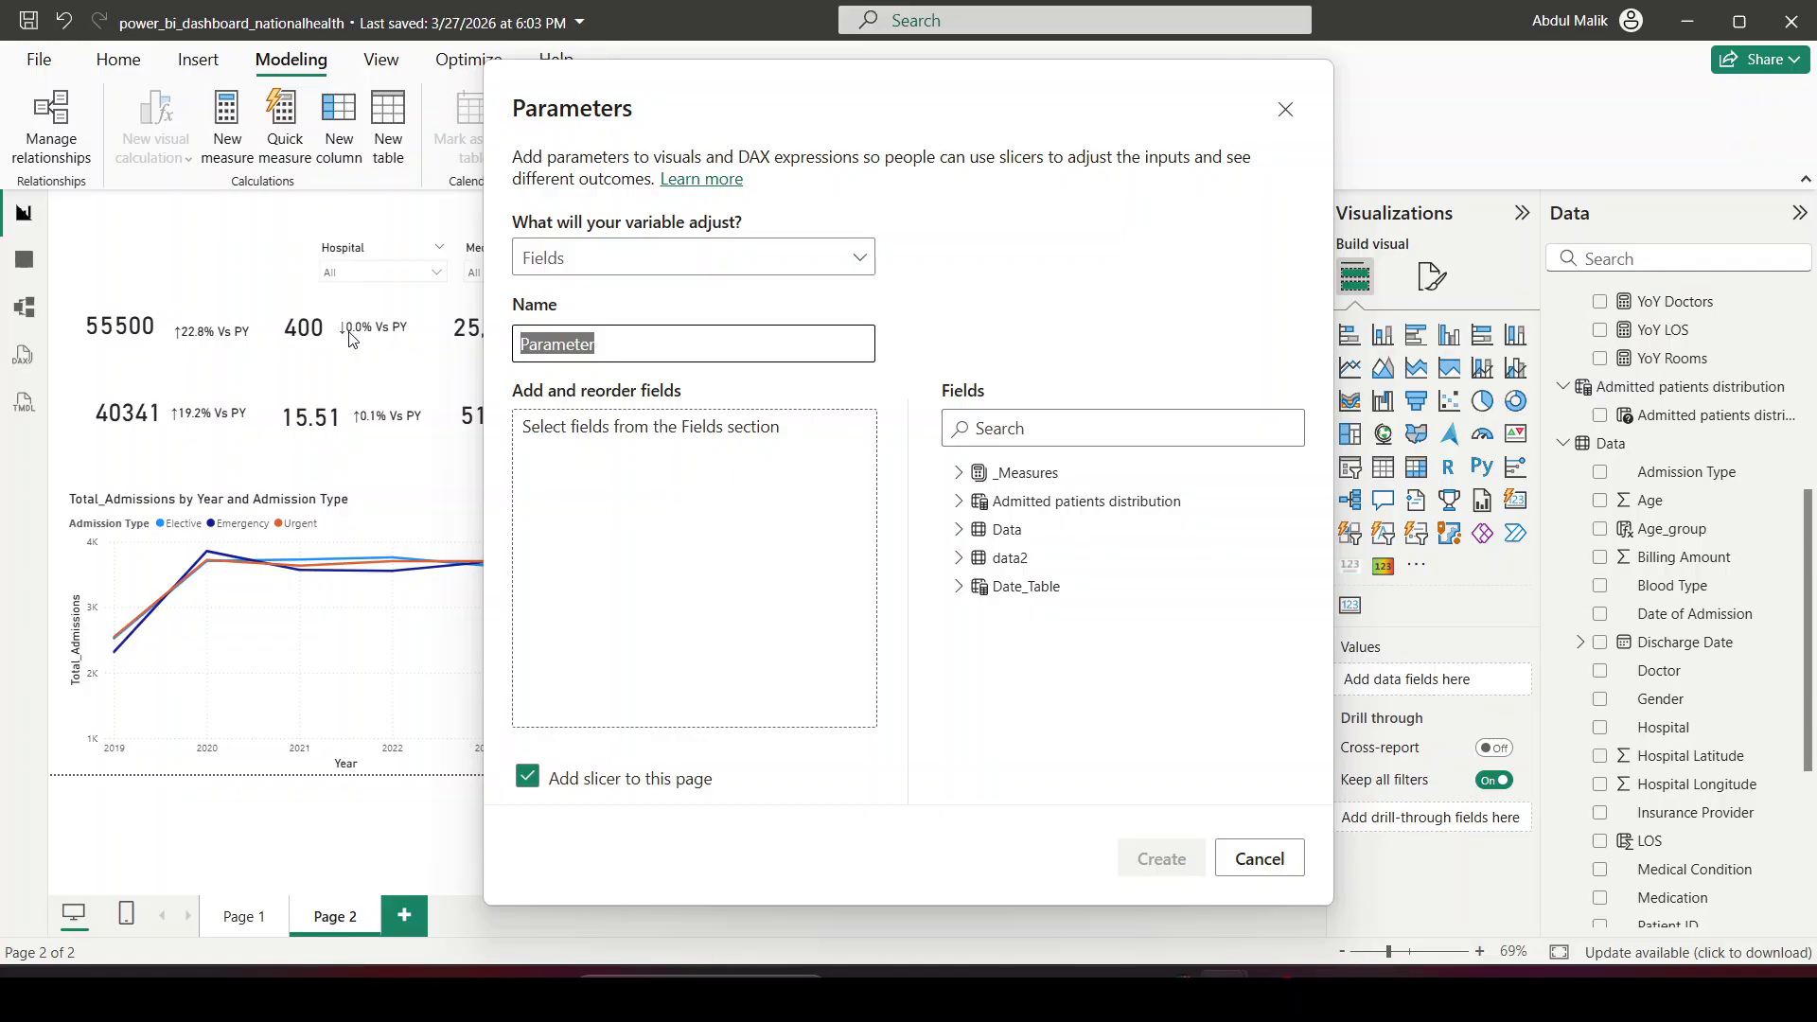
key("BackSpace")
left_click(666, 451)
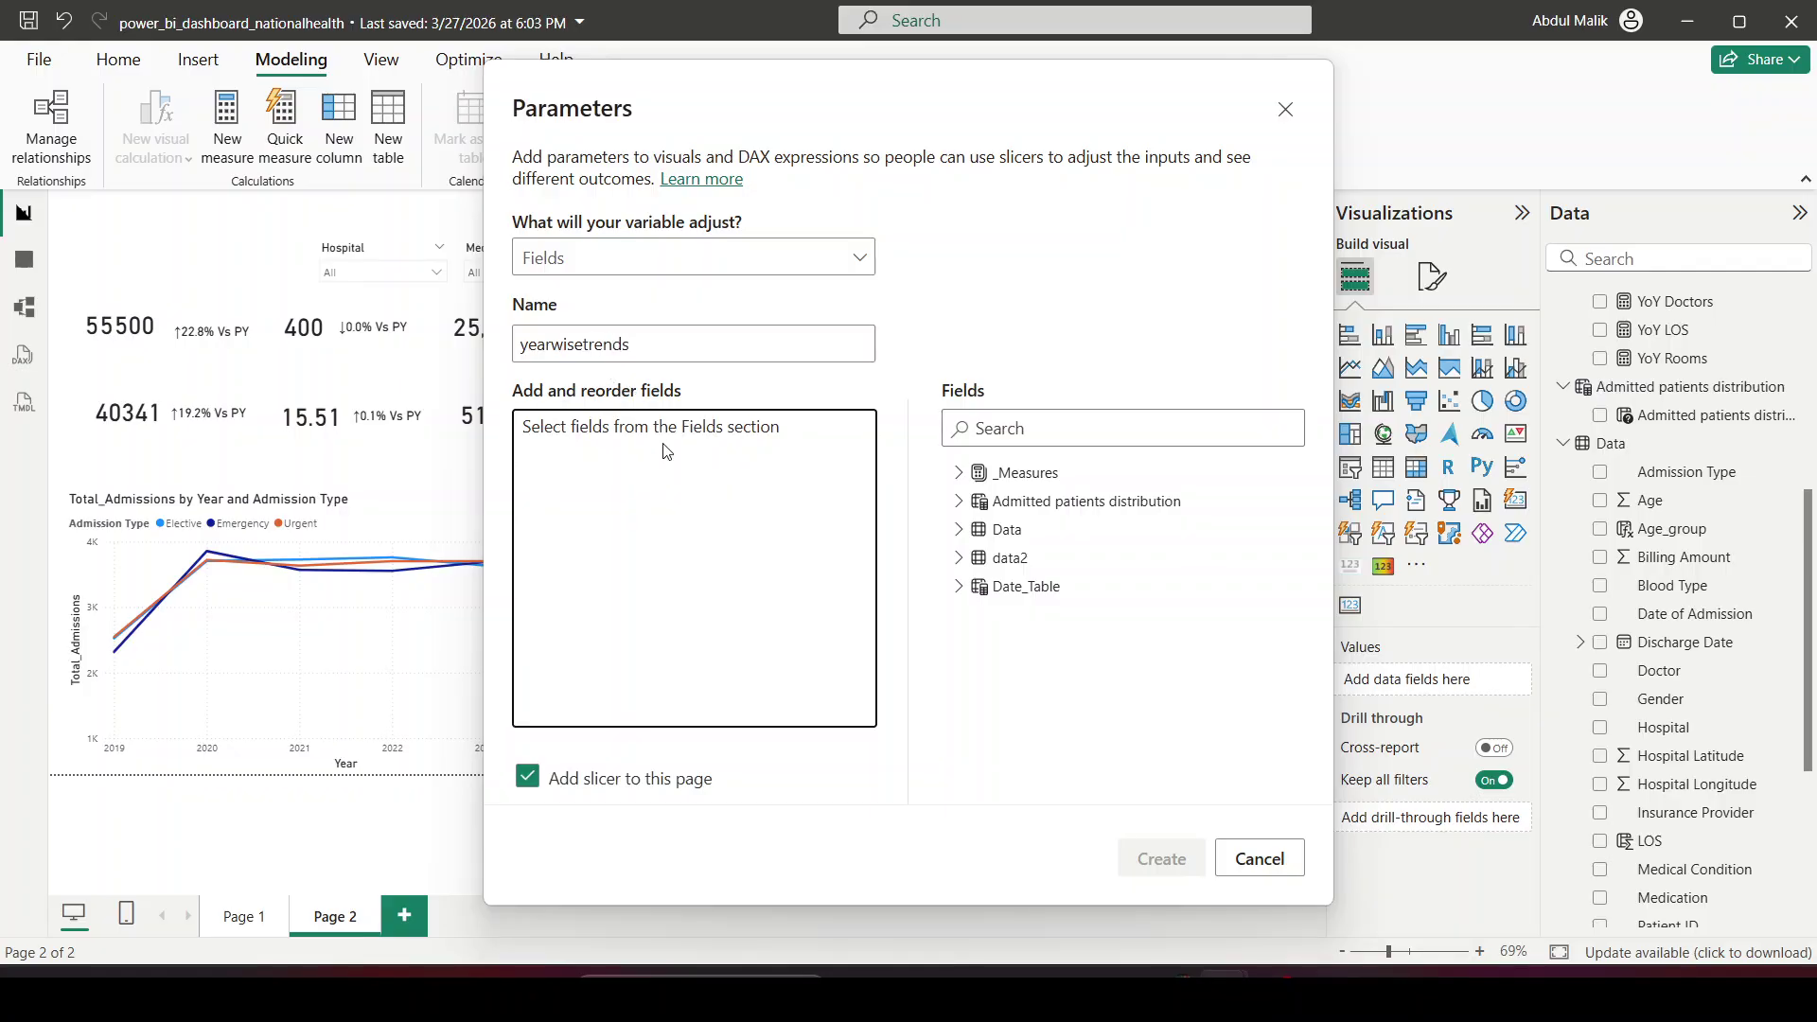
left_click(959, 529)
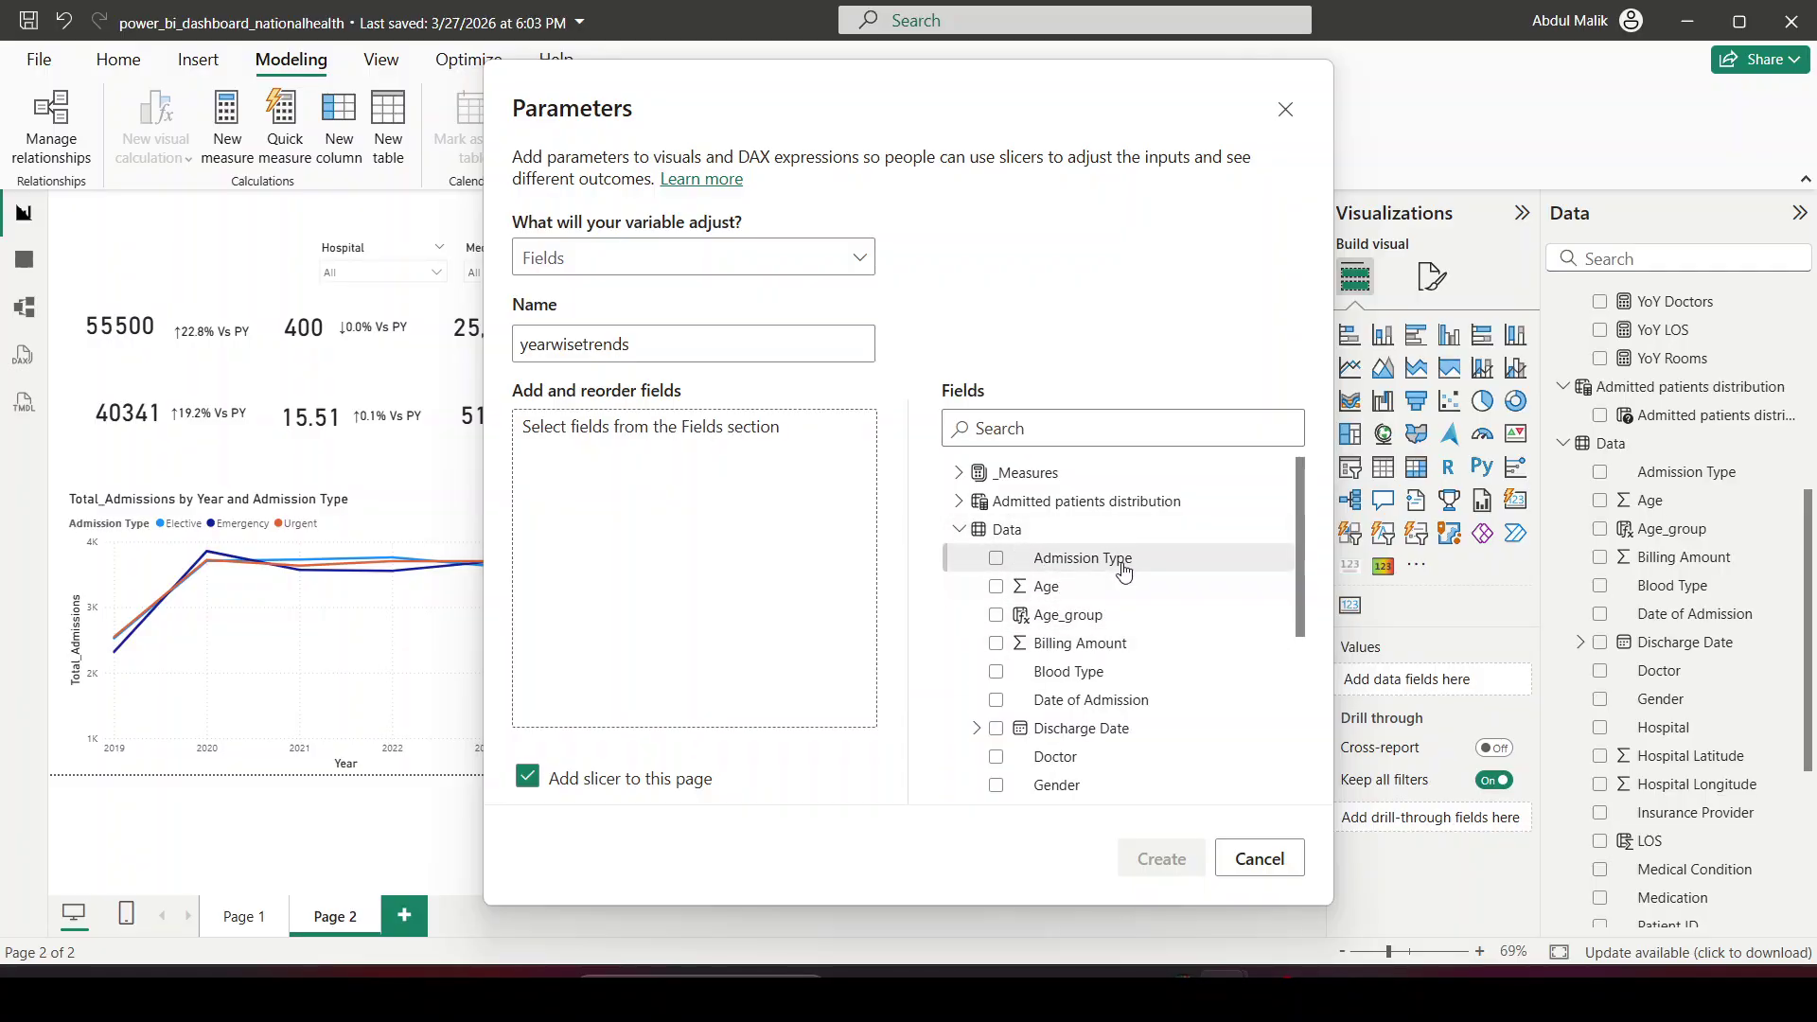
left_click(959, 532)
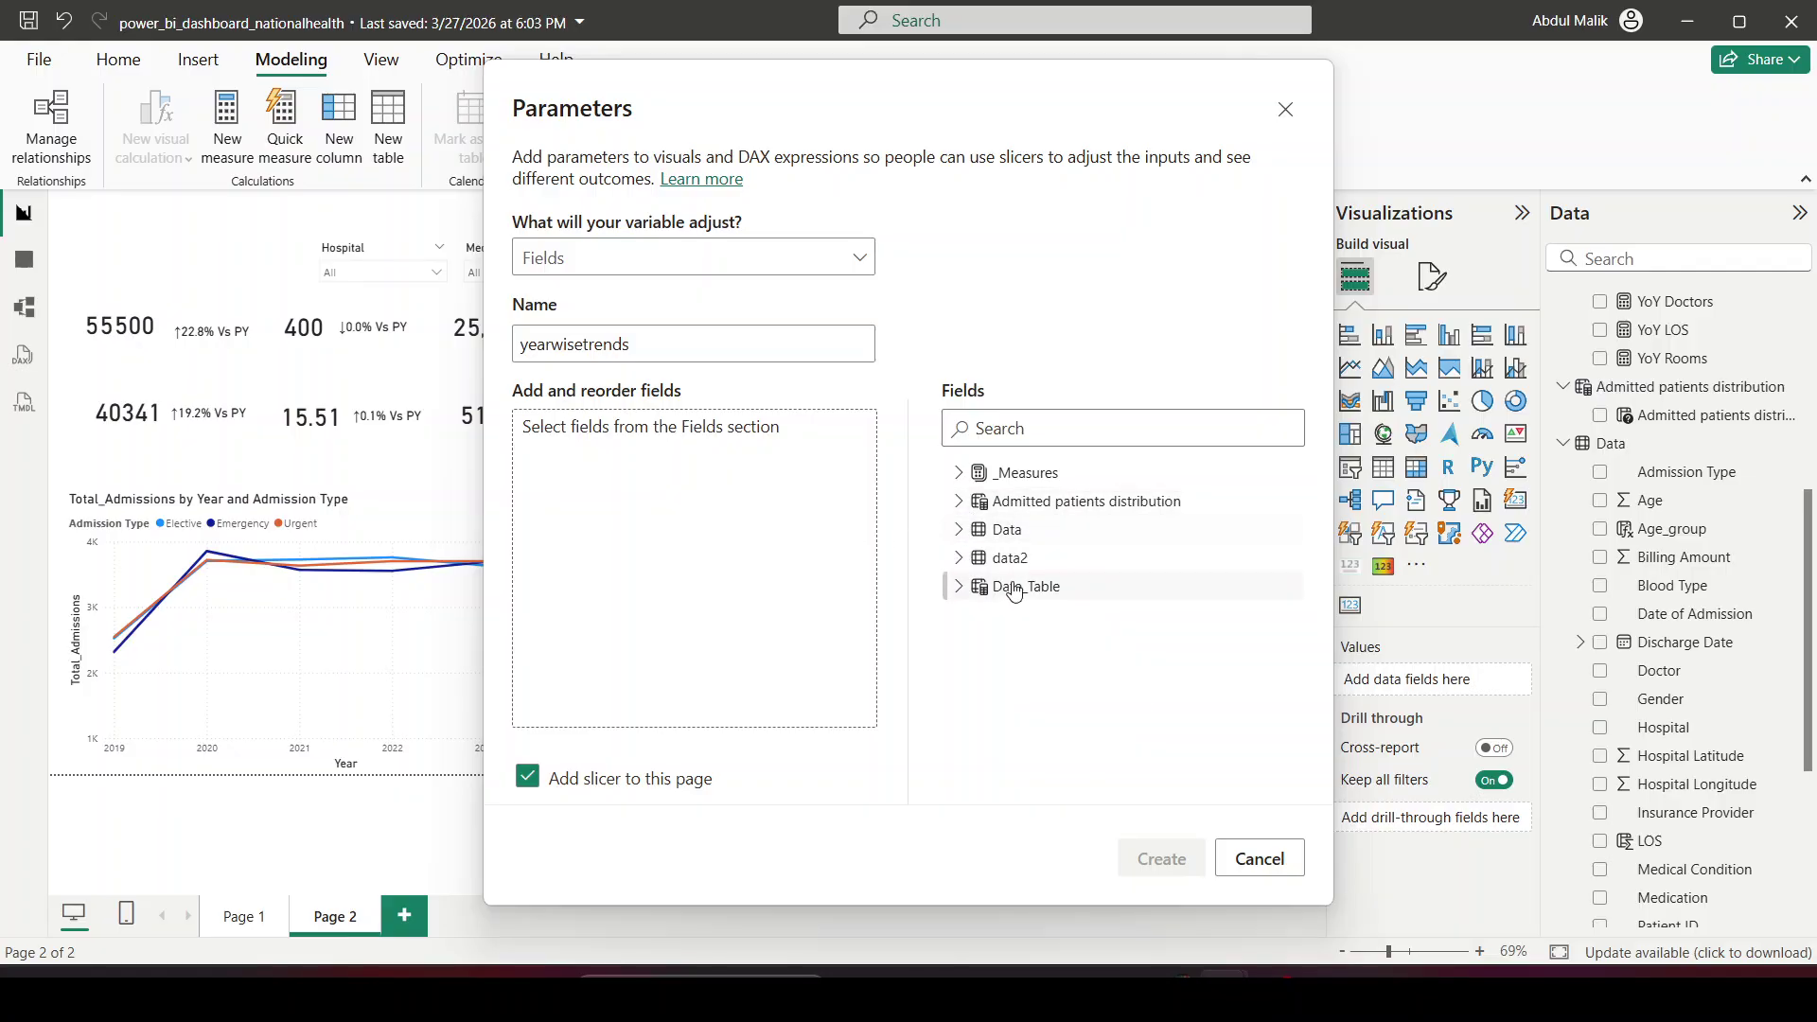
left_click(958, 530)
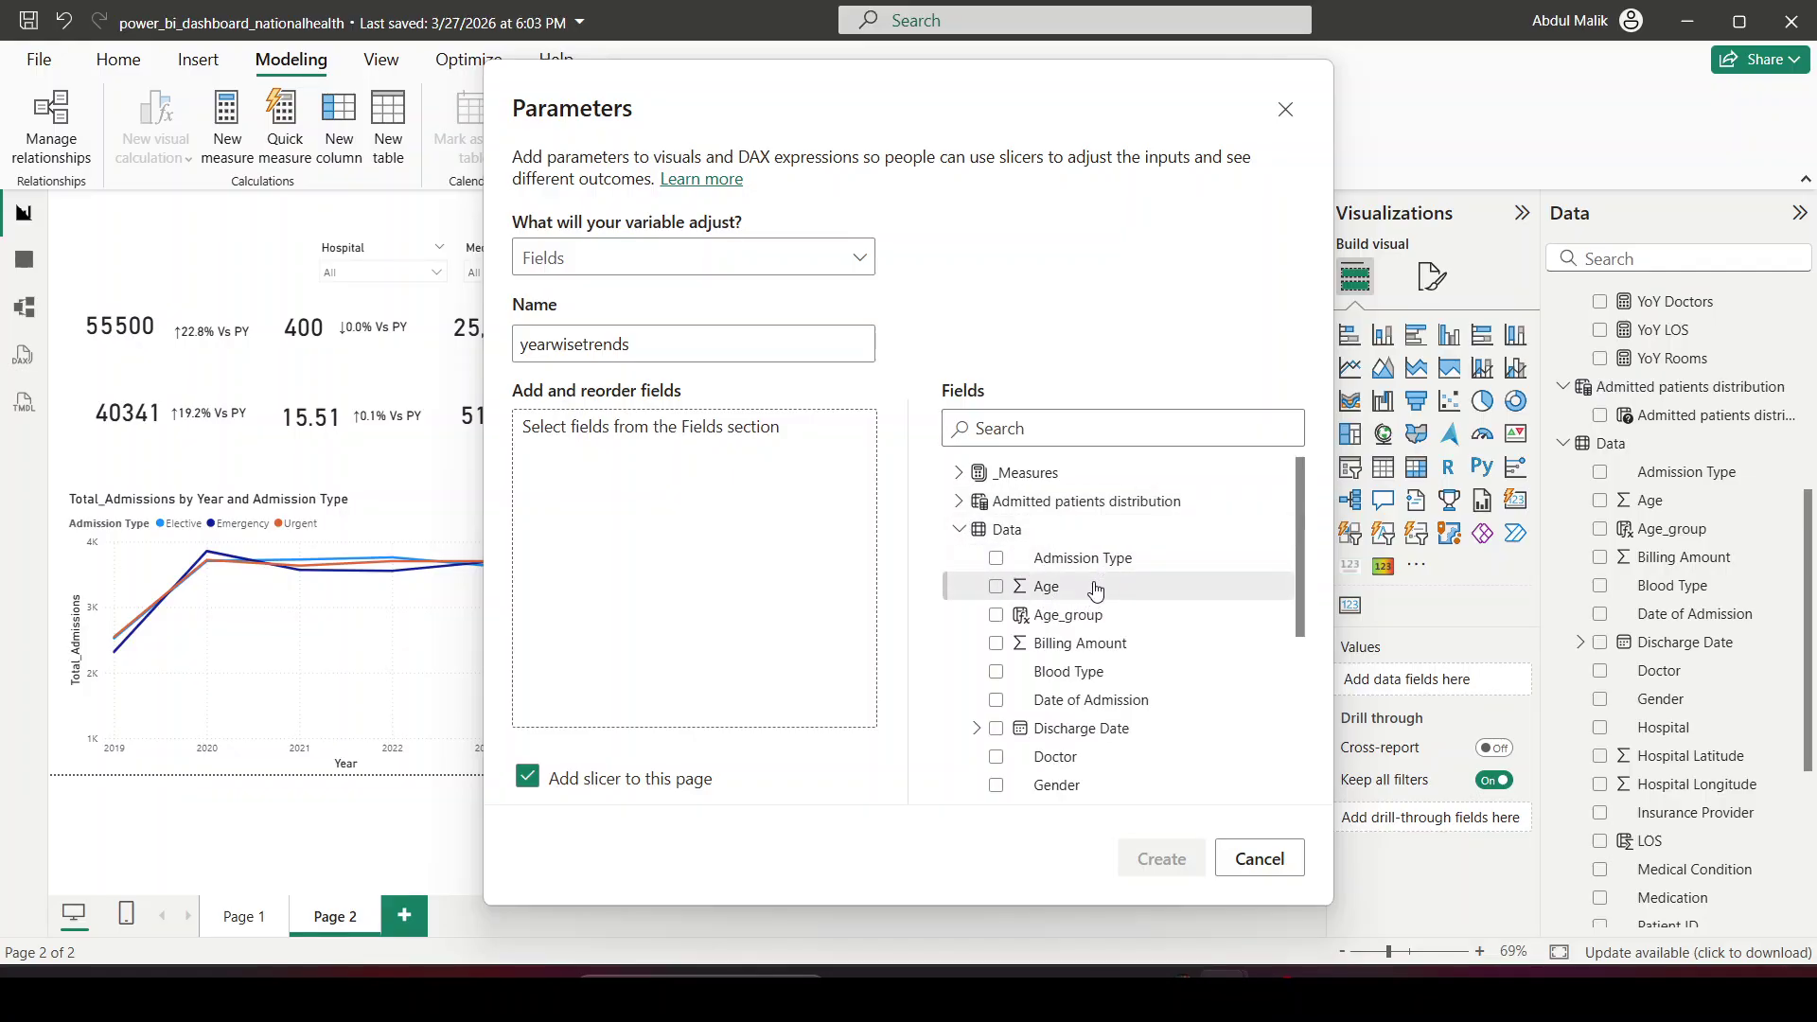
left_click_drag(1095, 590, 667, 492)
left_click_drag(1081, 558, 803, 500)
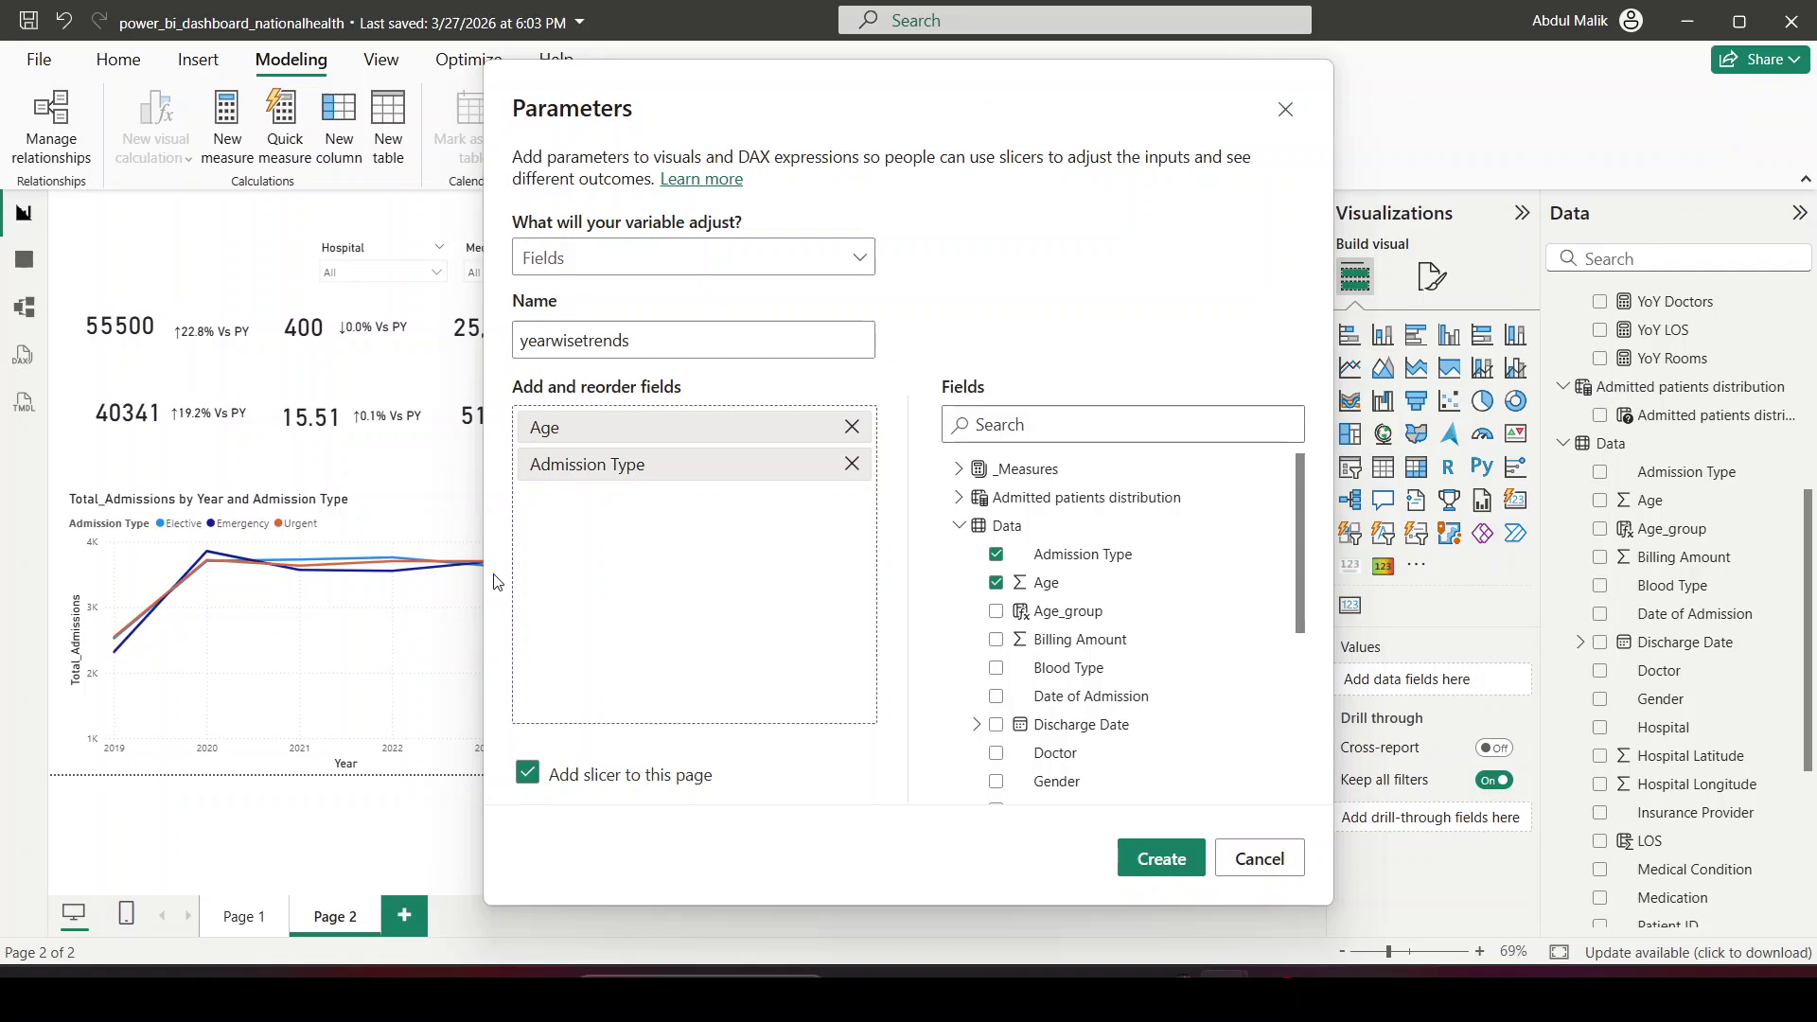
left_click(845, 464)
left_click(851, 428)
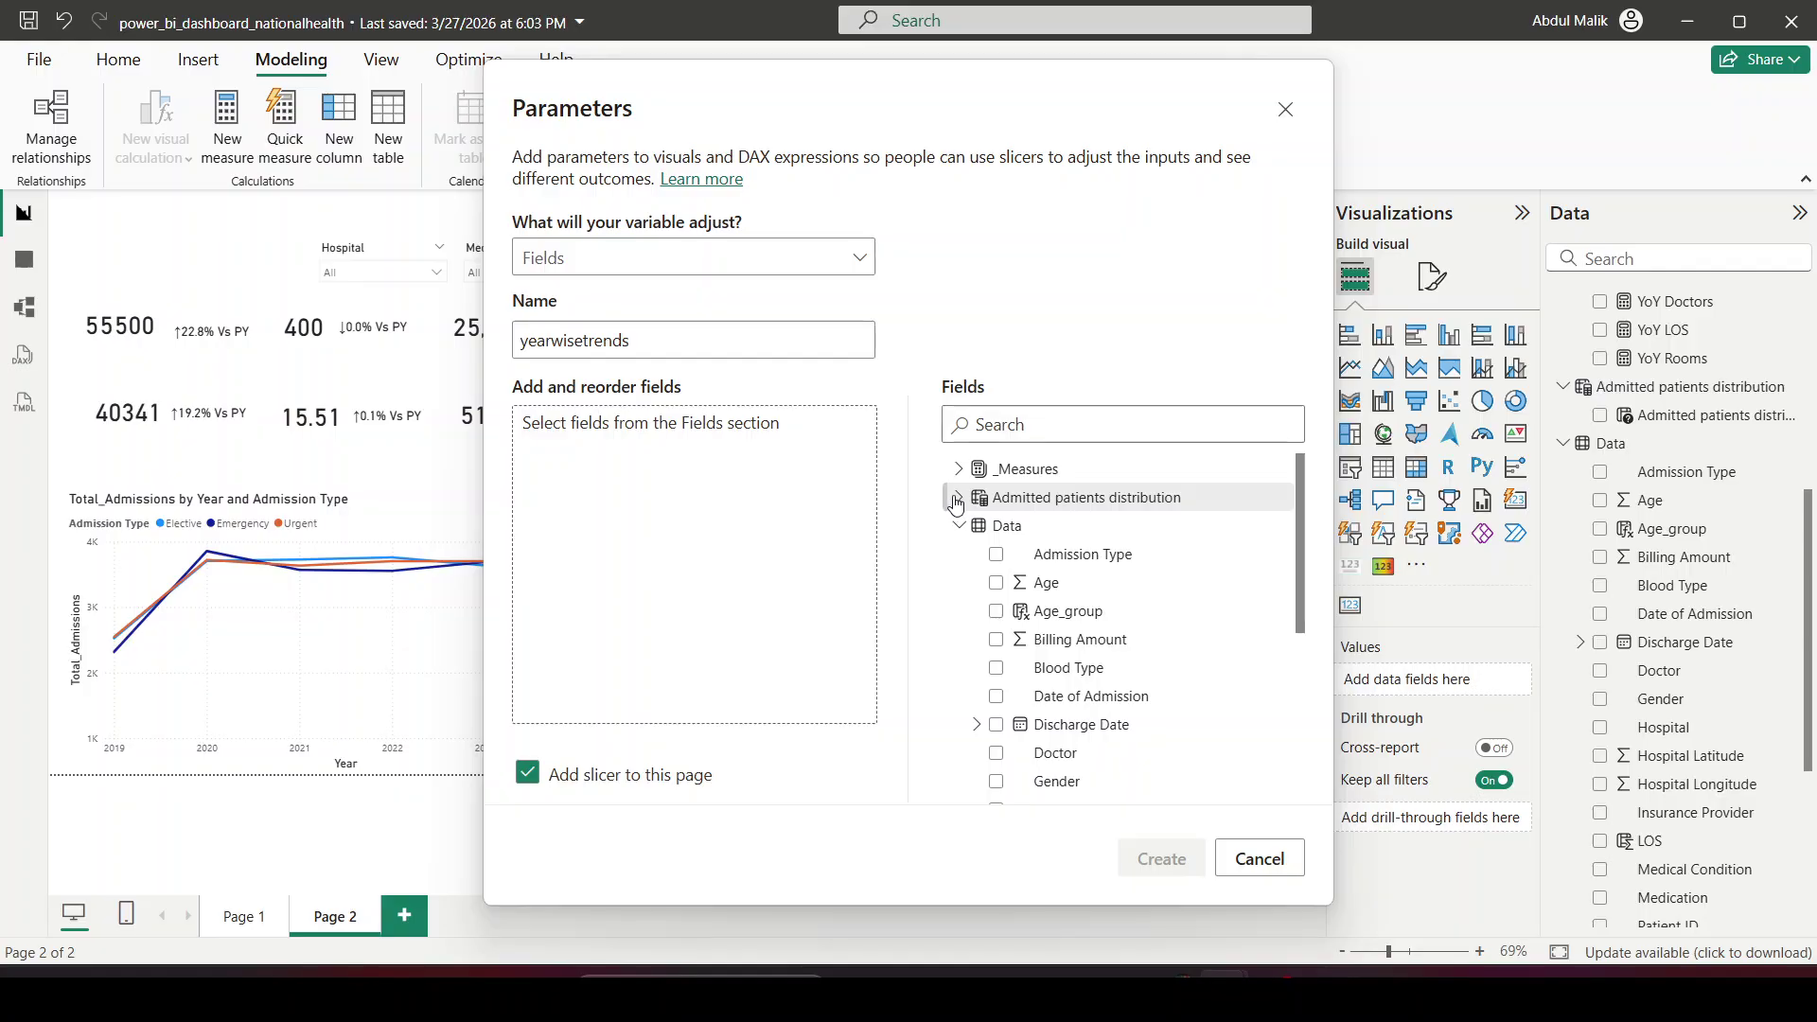
left_click(955, 498)
left_click(956, 498)
Step: Add the Total_Admissions, Avg_LOS and Avg_billing_amount measures to the yearwisetrends parameter and create it with a slicer on this page
left_click(957, 468)
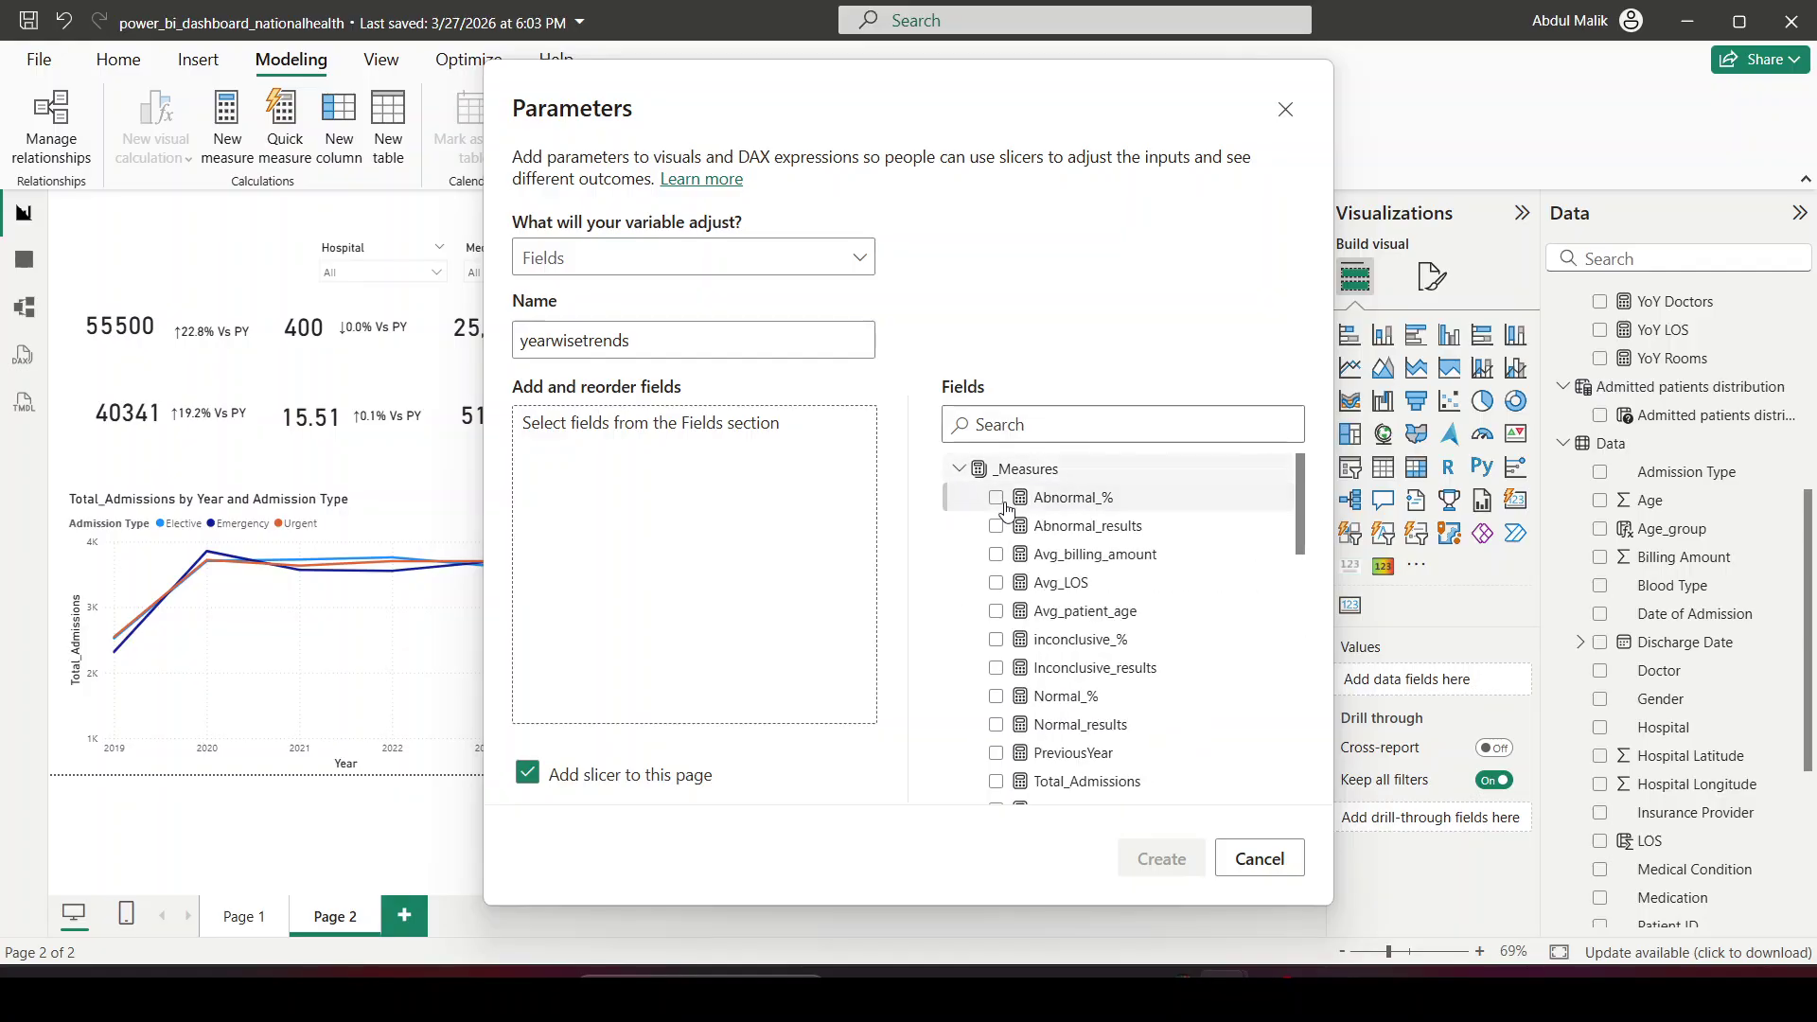
scroll(1046, 594, "down", 3)
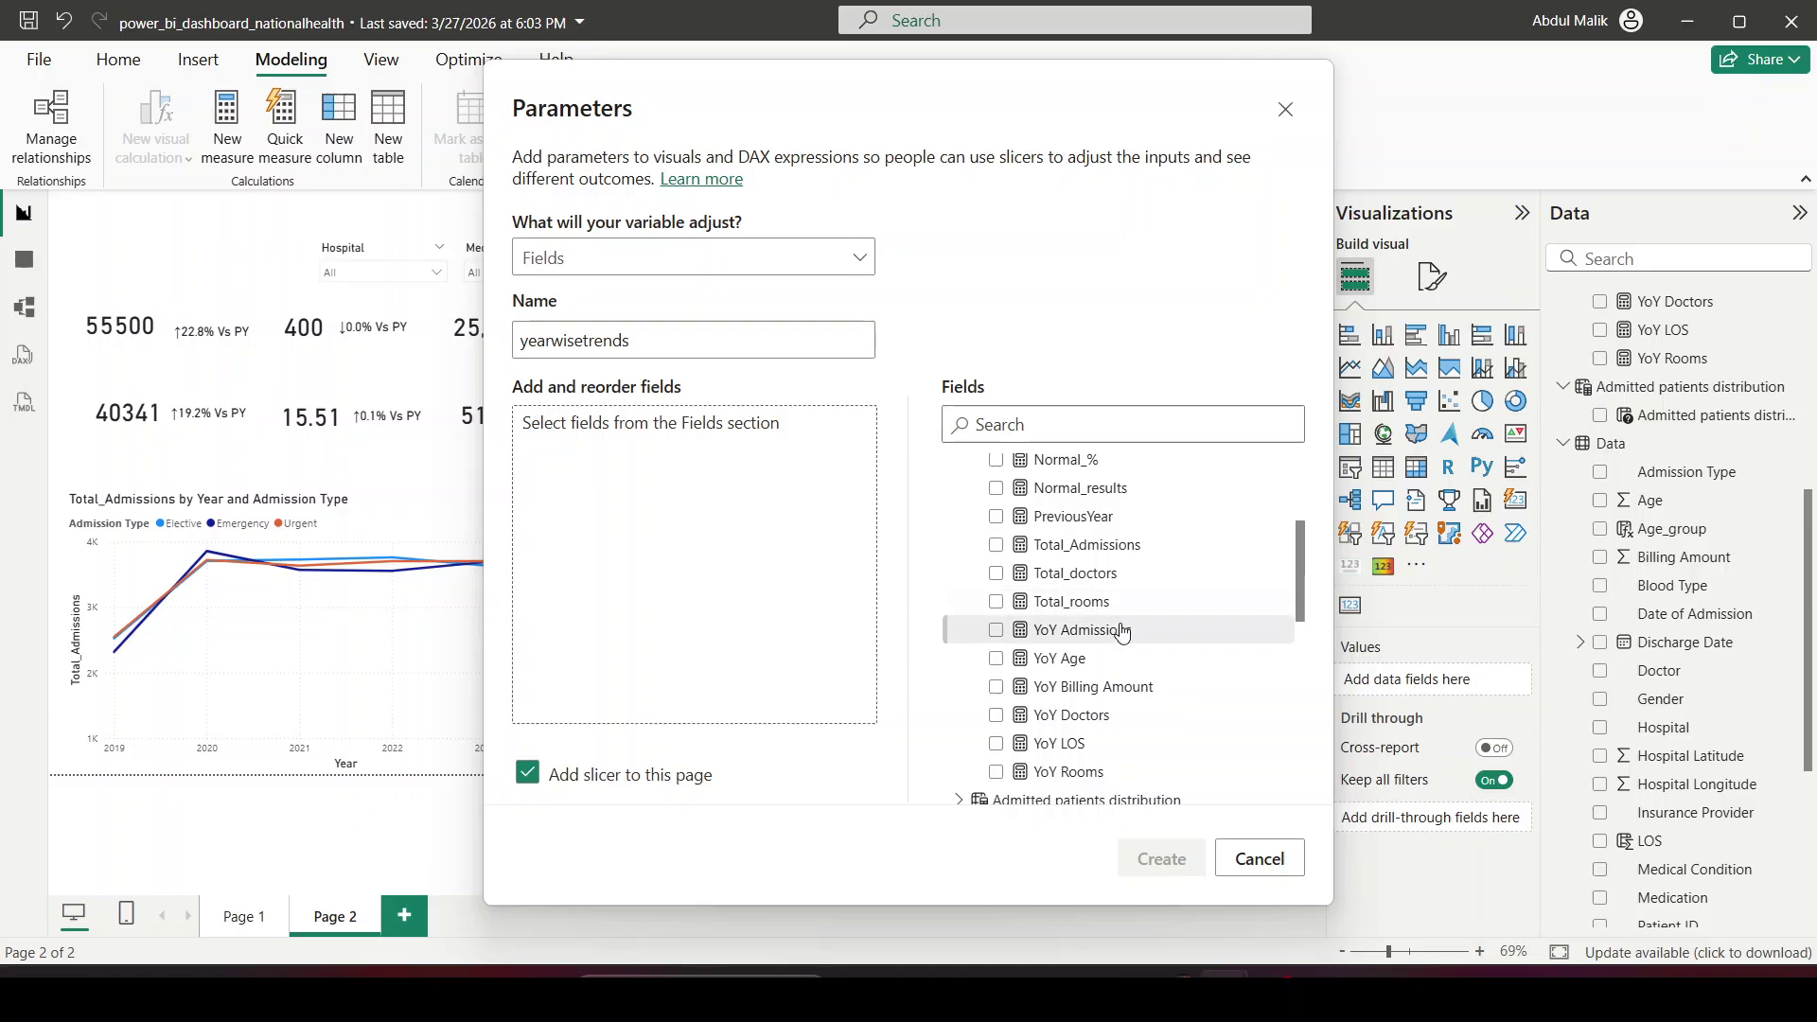
left_click_drag(1111, 547, 705, 466)
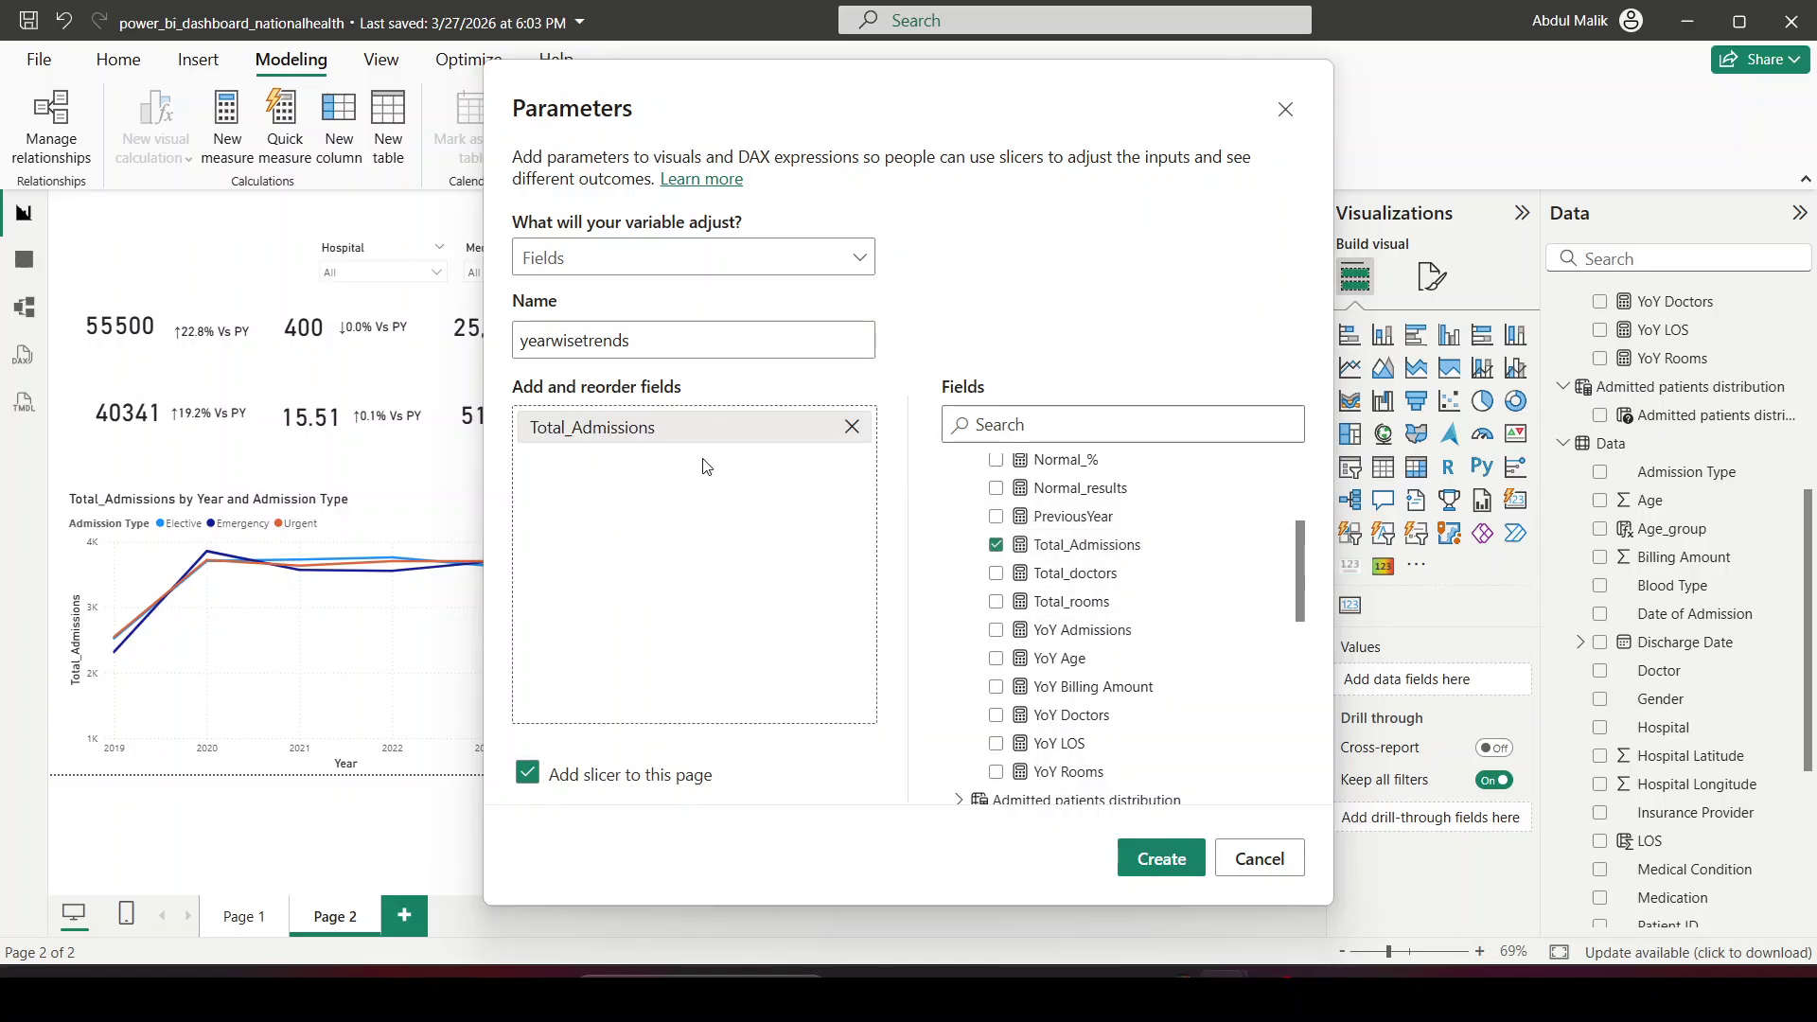
scroll(1127, 669, "up", 3)
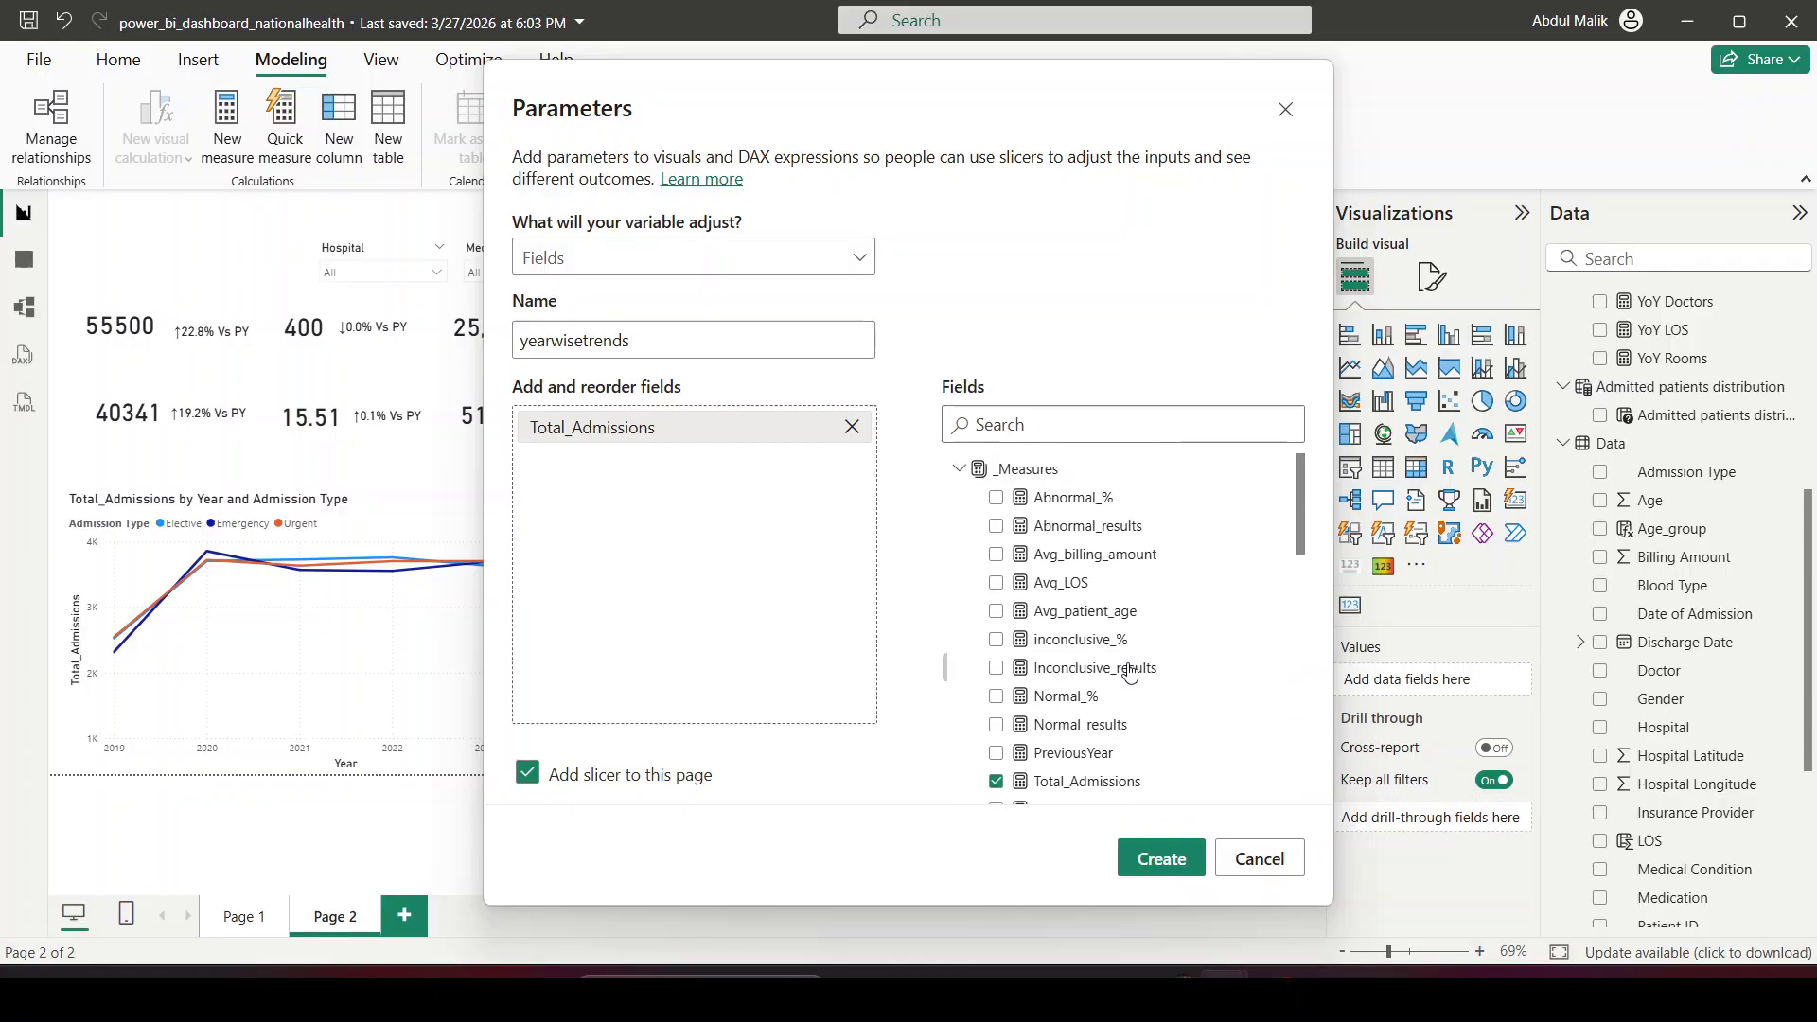
left_click_drag(1124, 594, 705, 501)
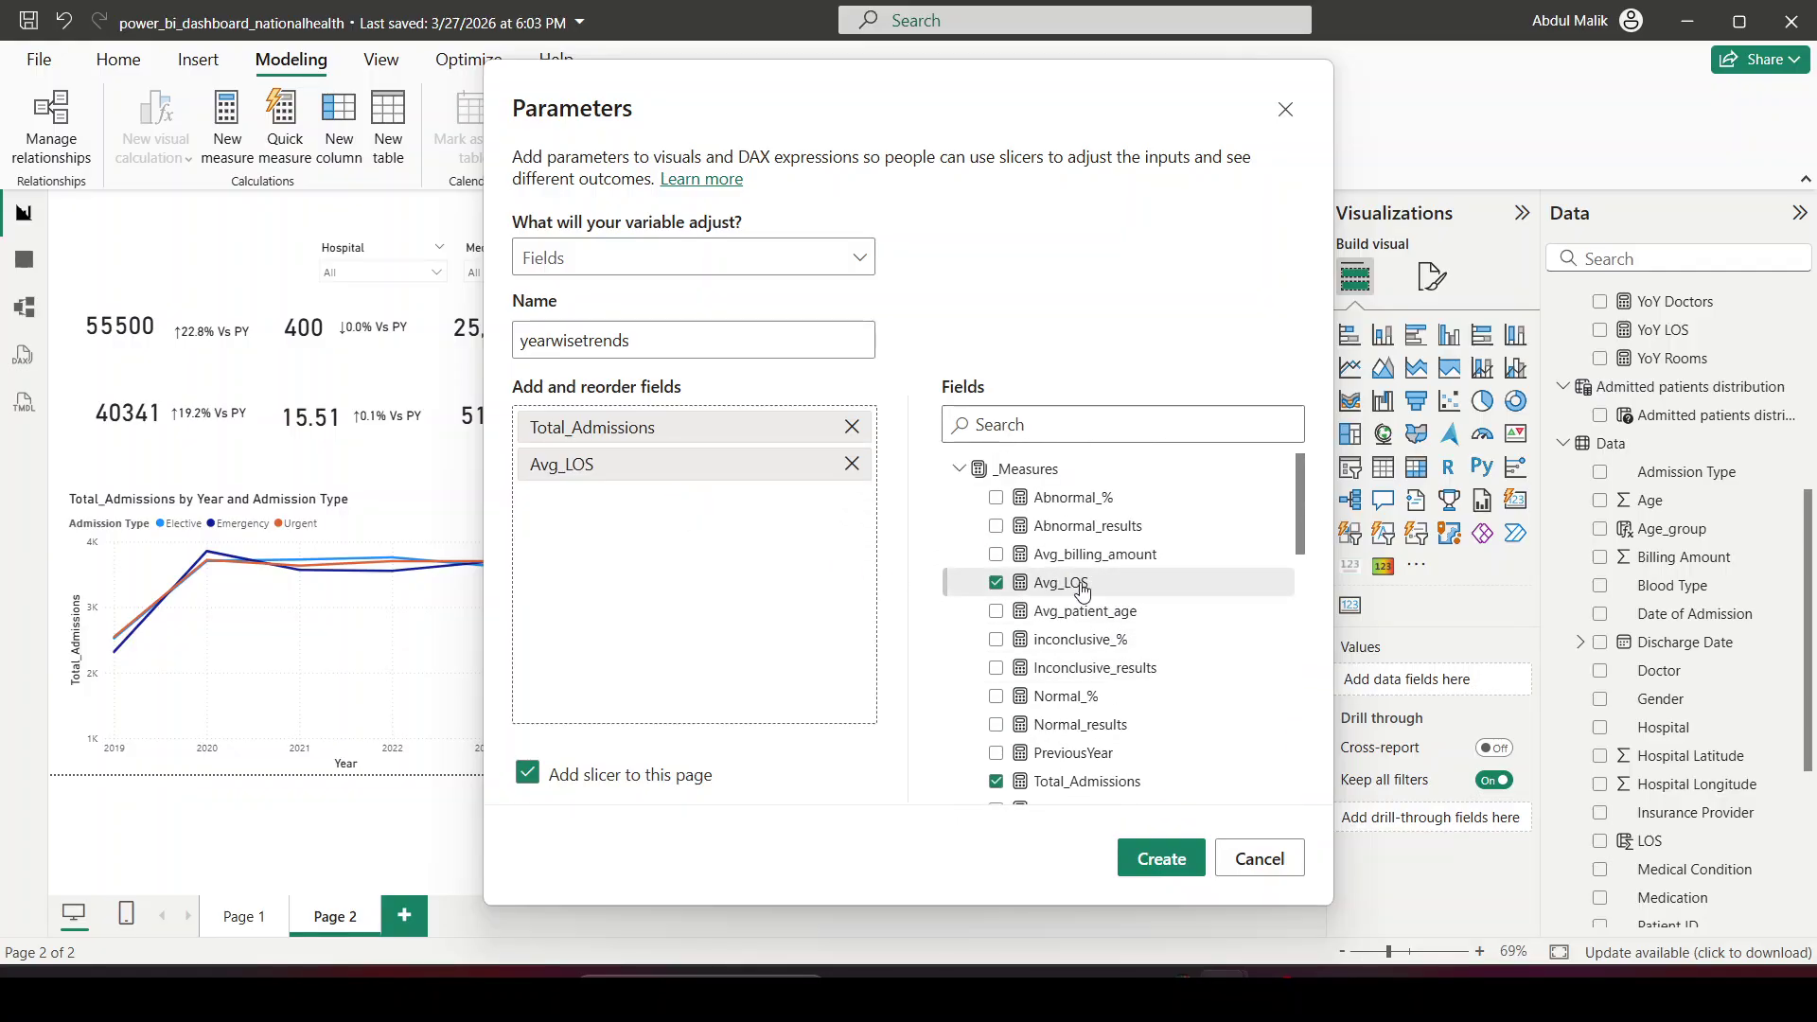
left_click_drag(1098, 555, 646, 532)
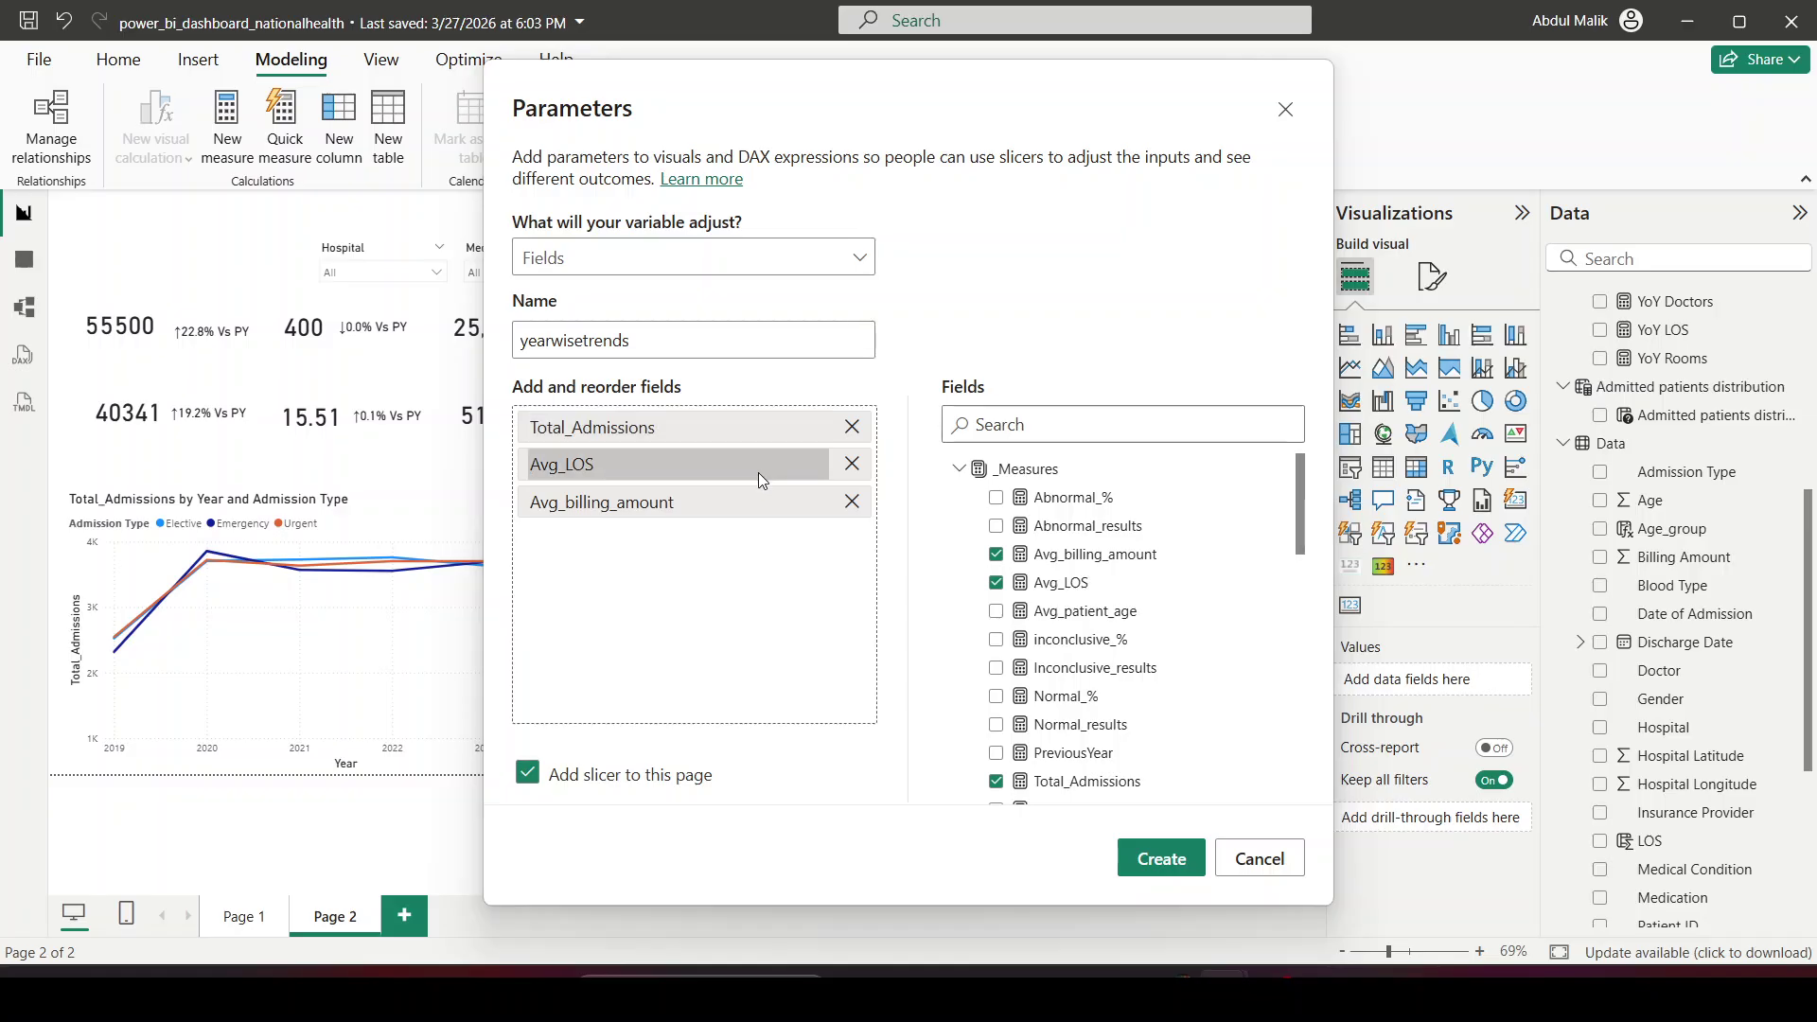
left_click(1151, 859)
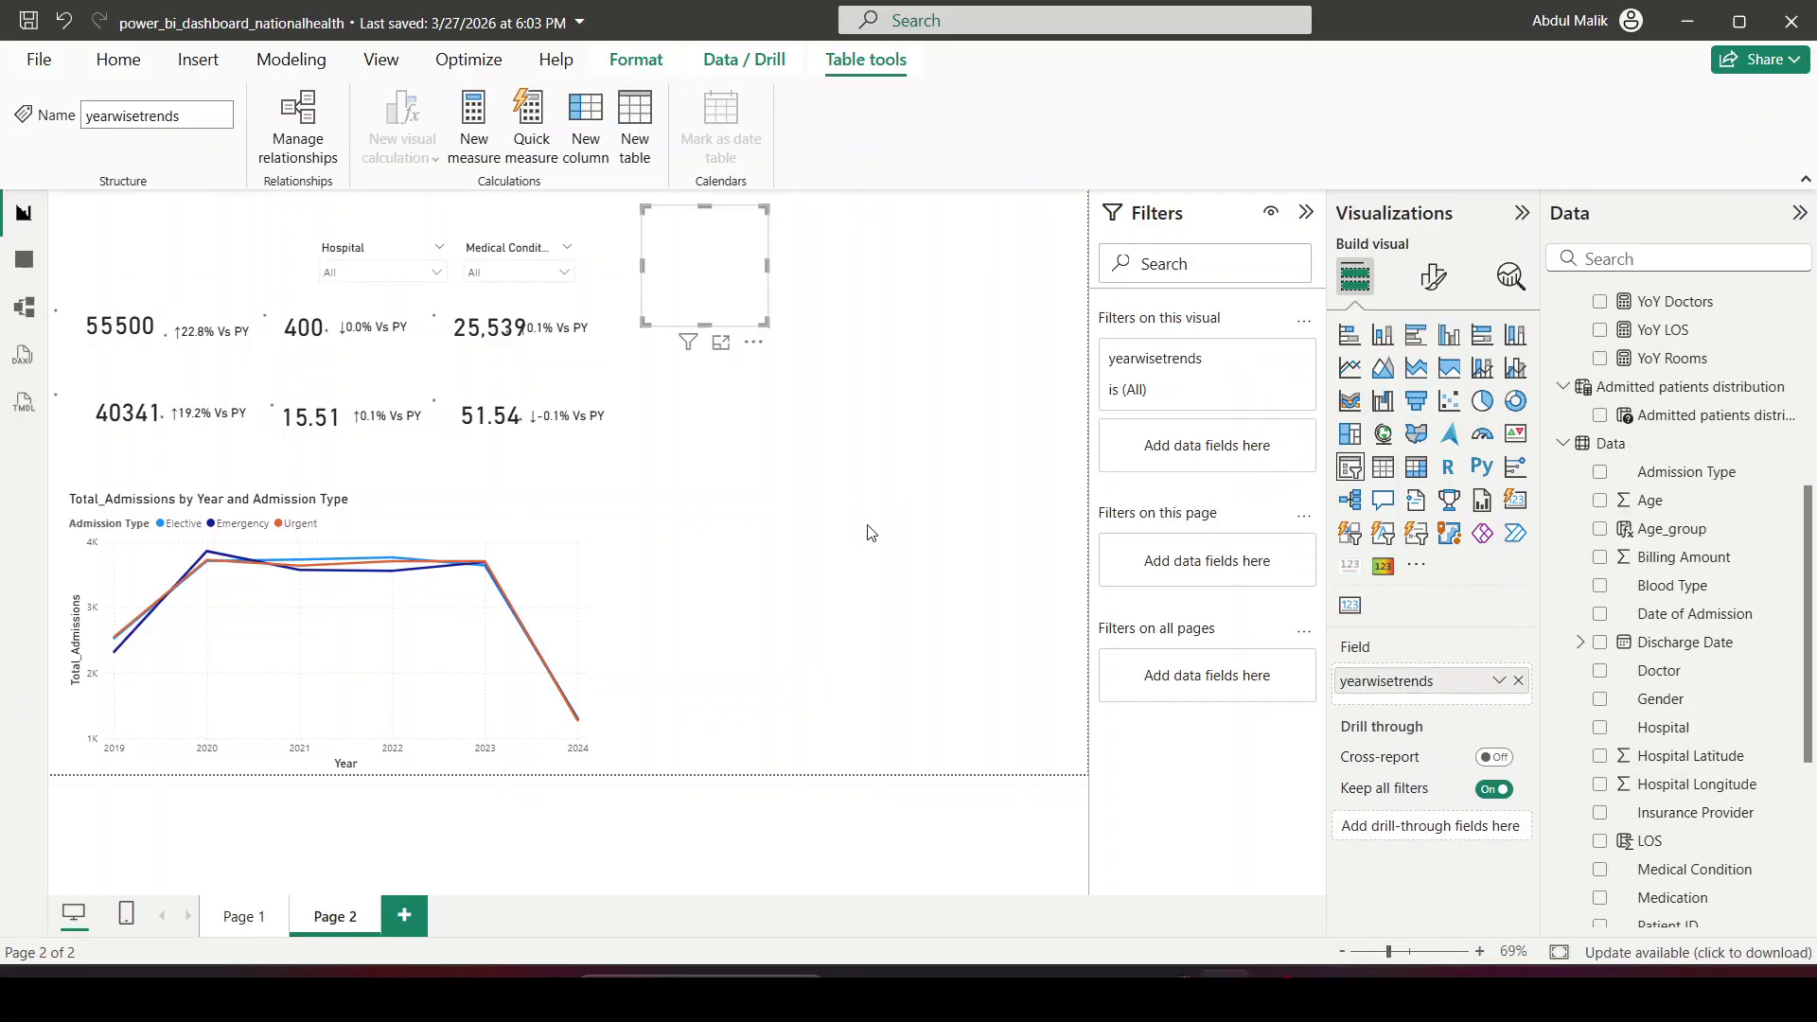
Step: Show the yearwisetrends slicer in Tile style, widened into a single row of options, and place it just above the line chart
left_click(74, 213)
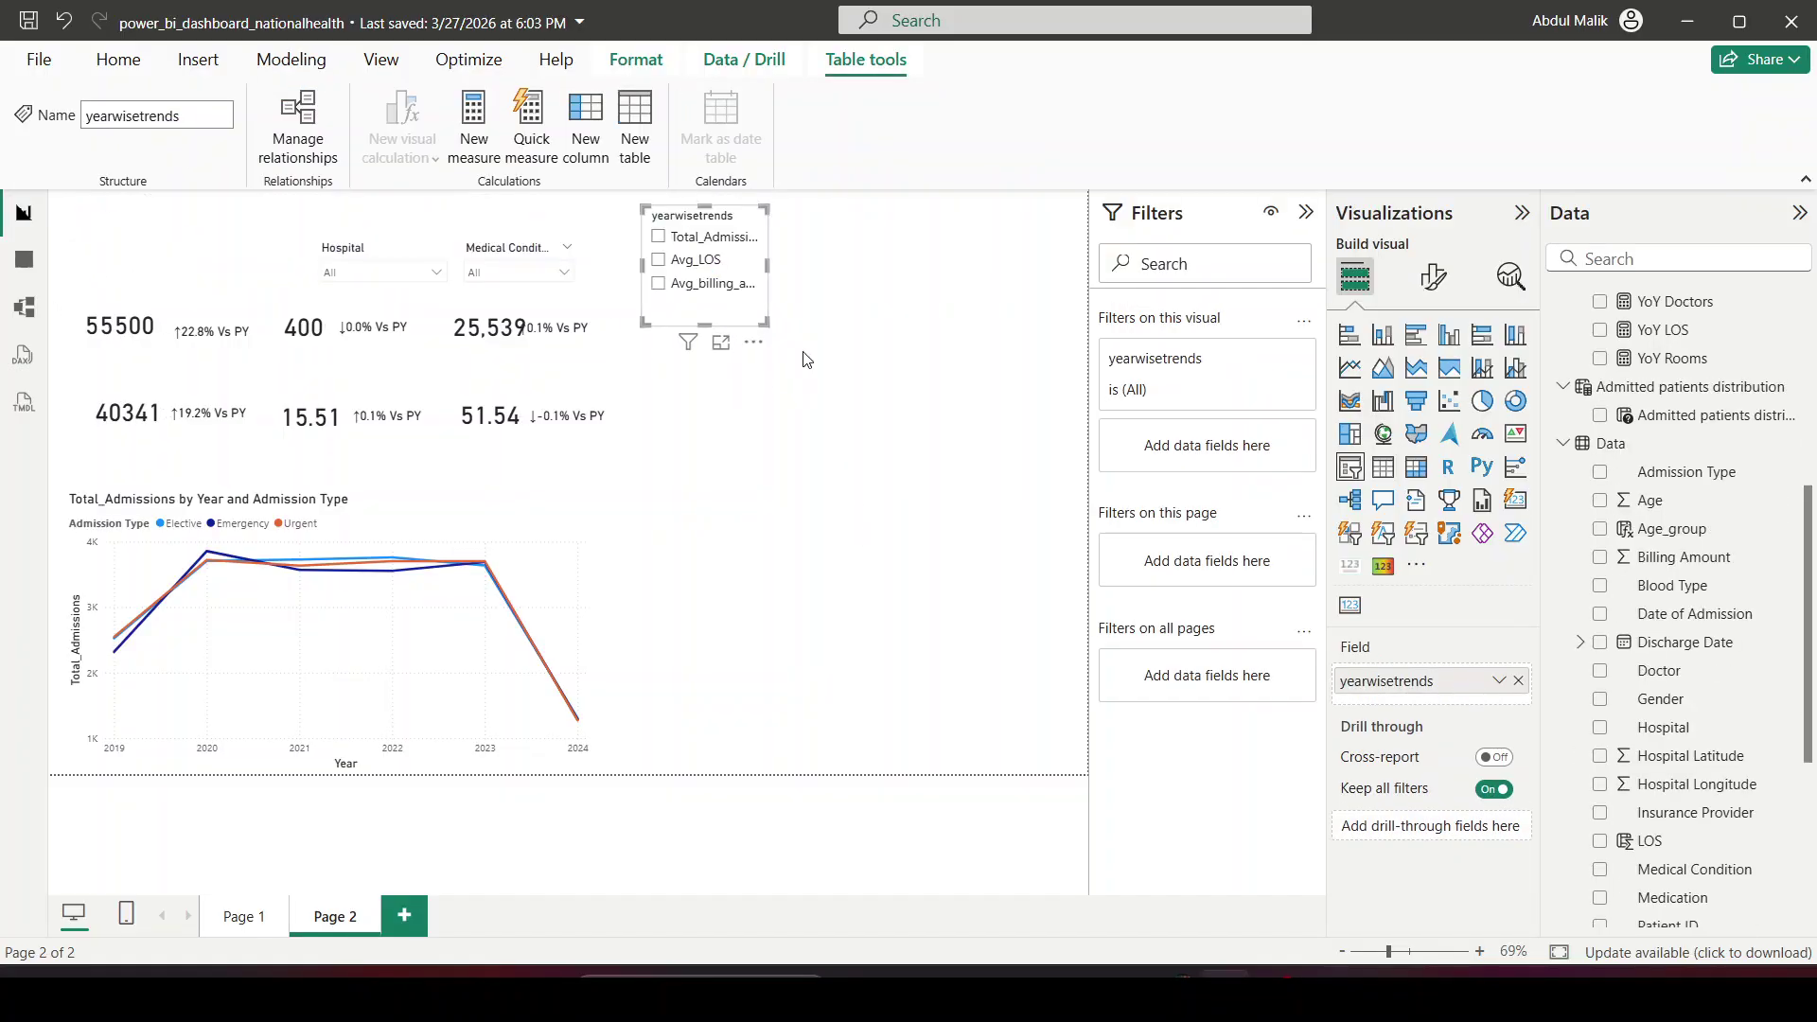
left_click_drag(771, 328, 907, 321)
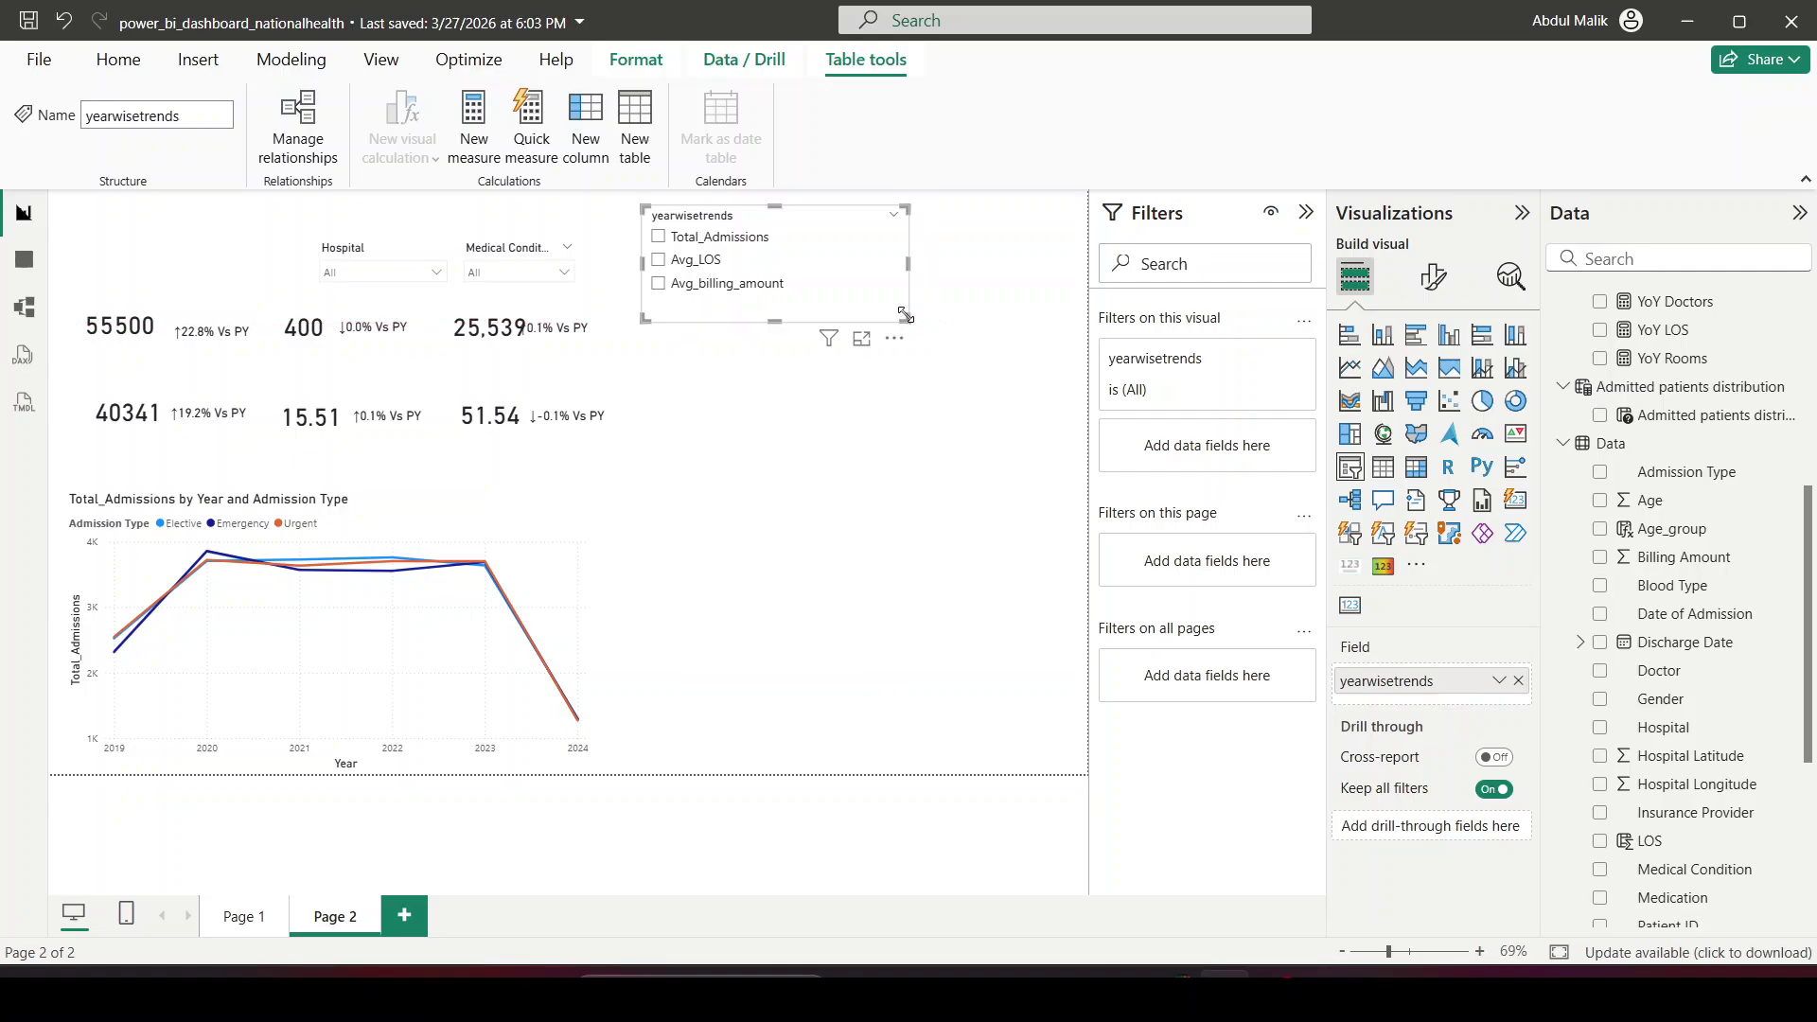
left_click(1433, 276)
left_click(1400, 439)
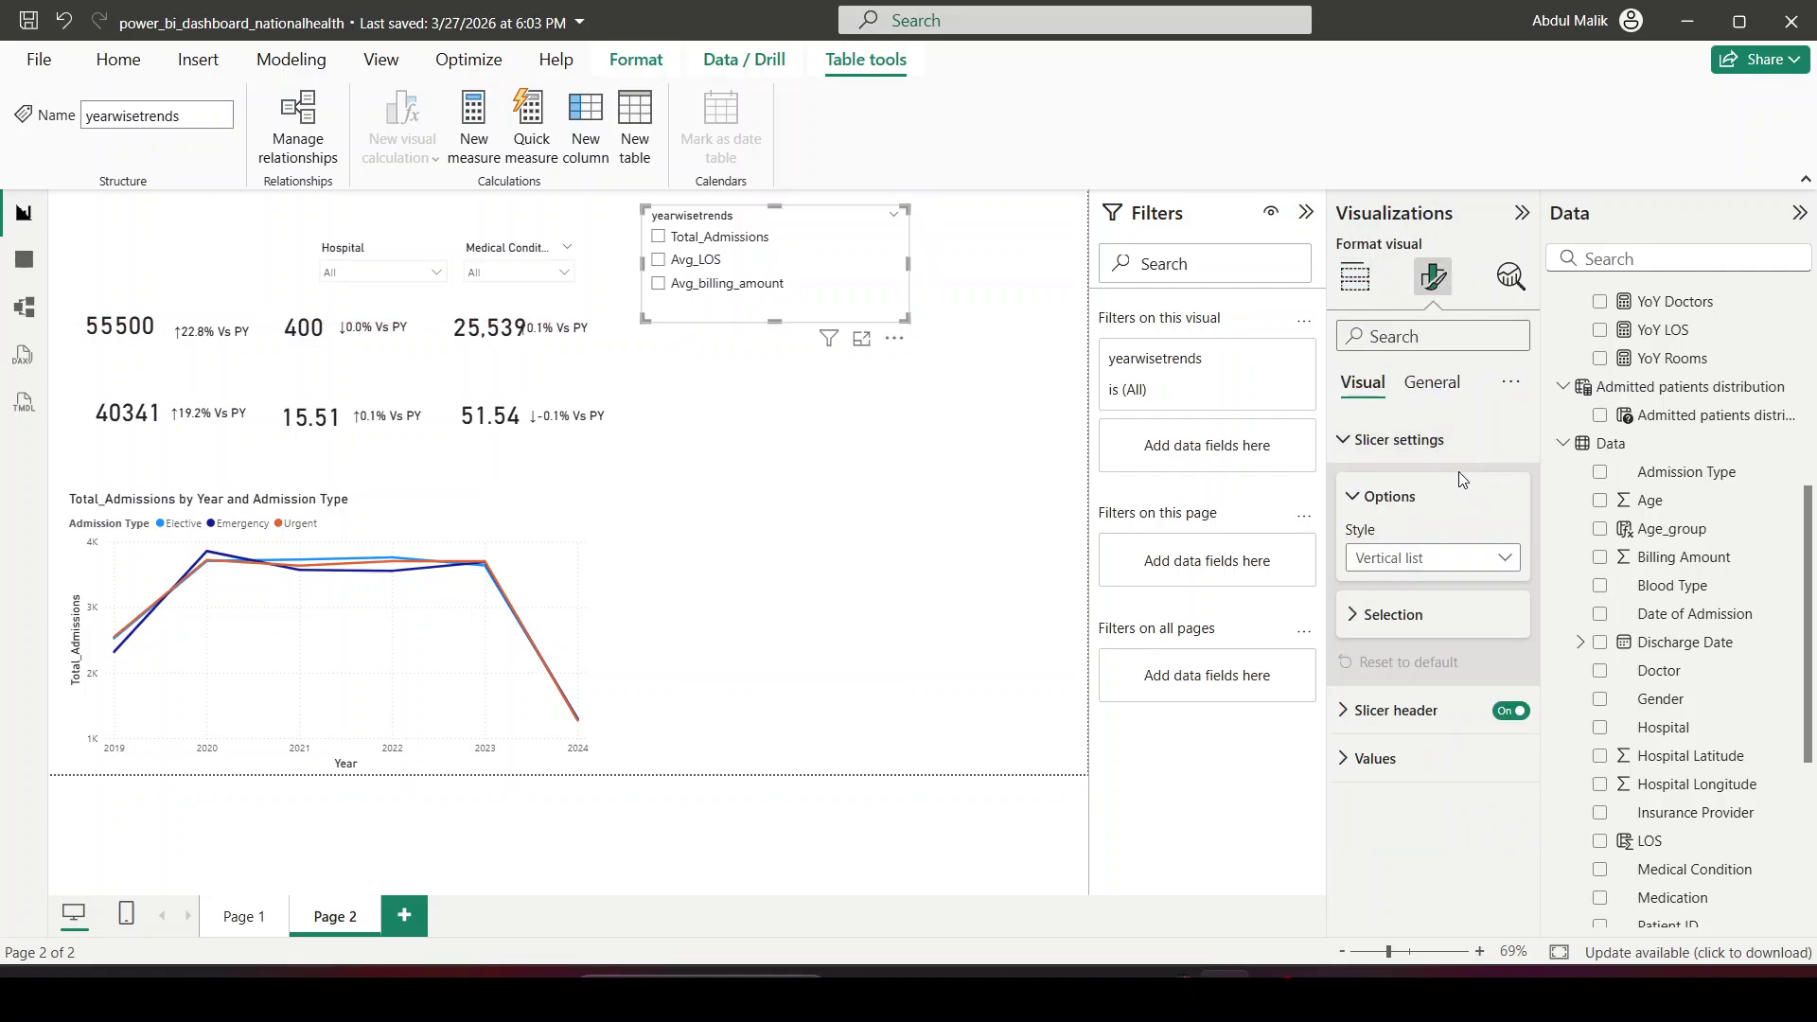
left_click(1448, 573)
left_click(1410, 613)
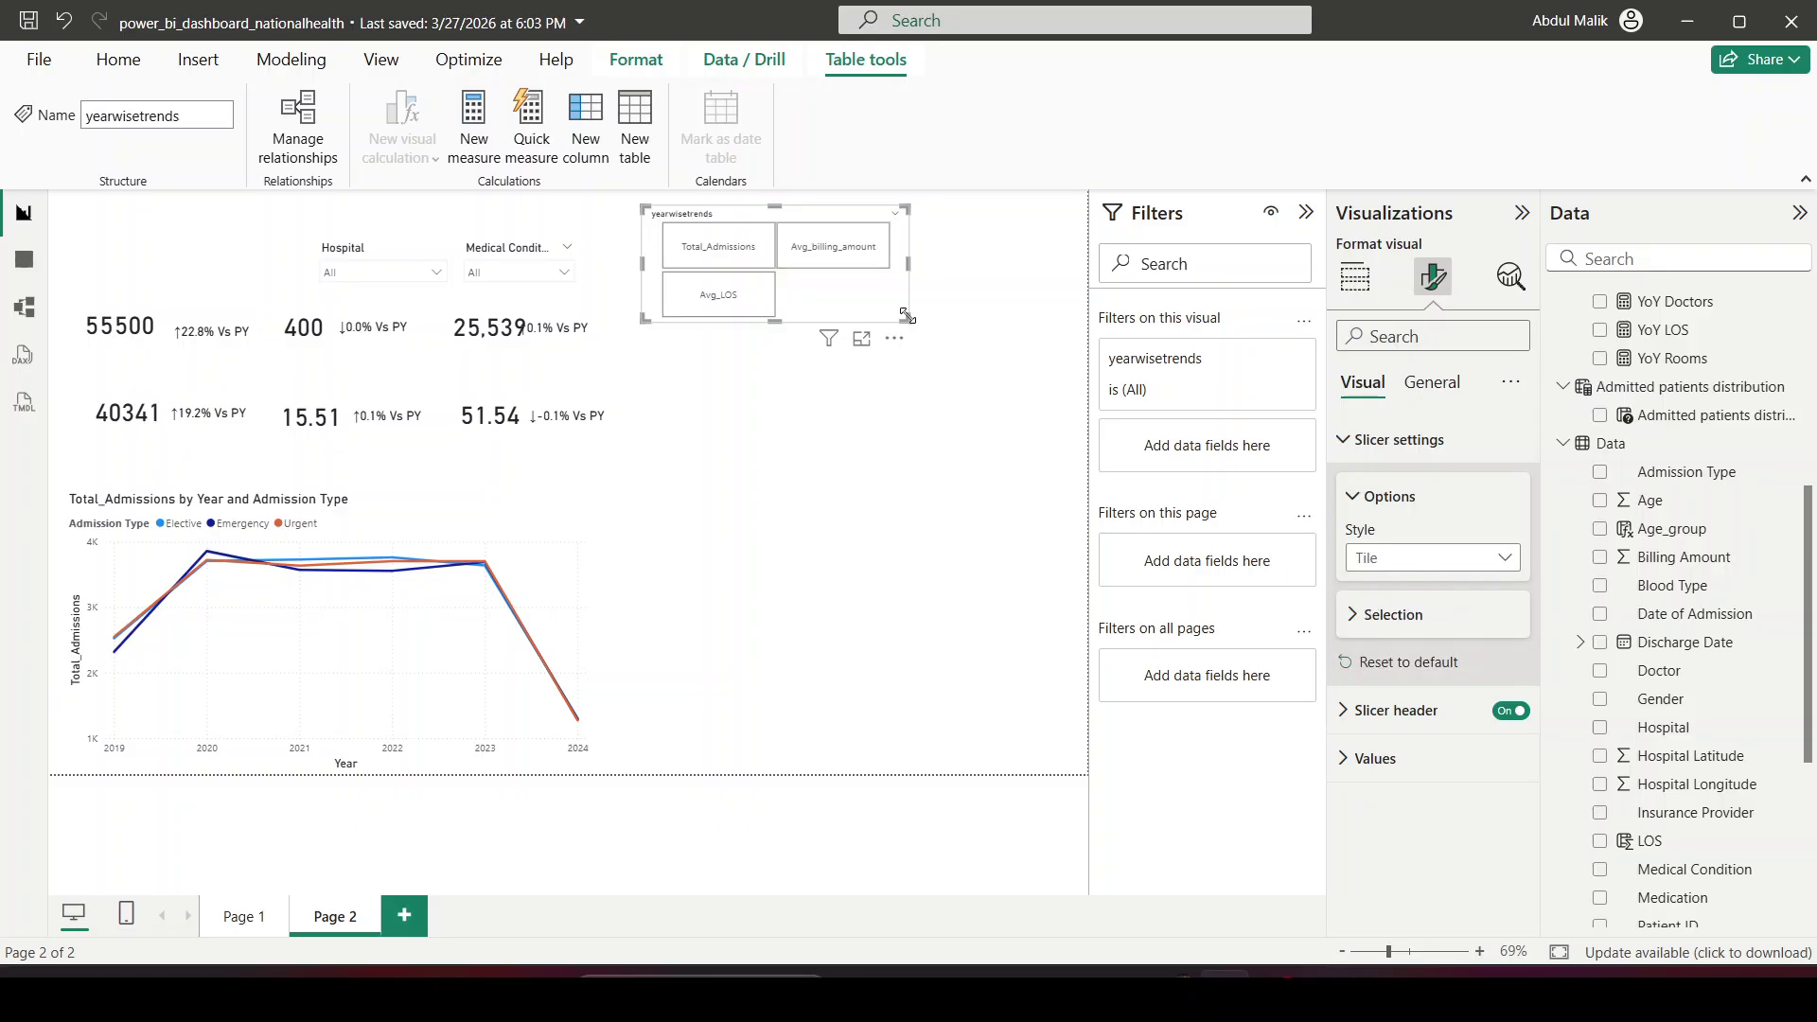
left_click_drag(907, 299, 1017, 265)
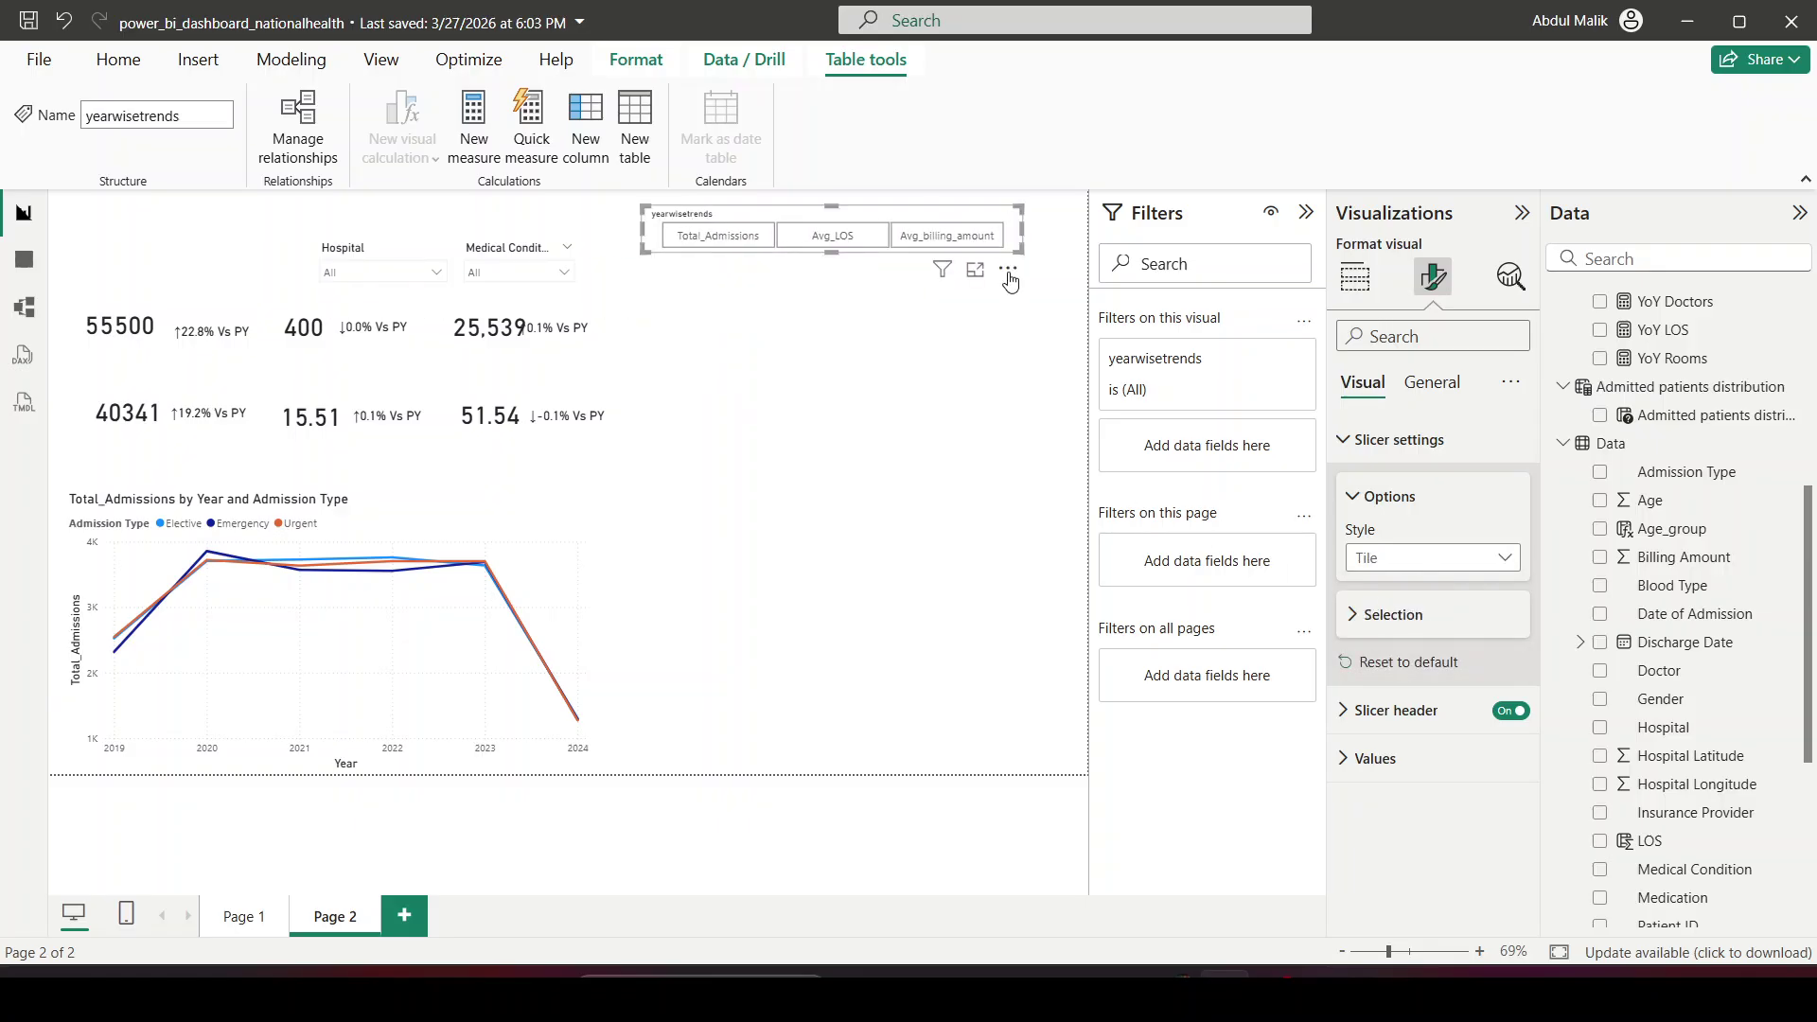
left_click_drag(851, 237, 713, 330)
left_click_drag(752, 462, 620, 517)
double_click(833, 554)
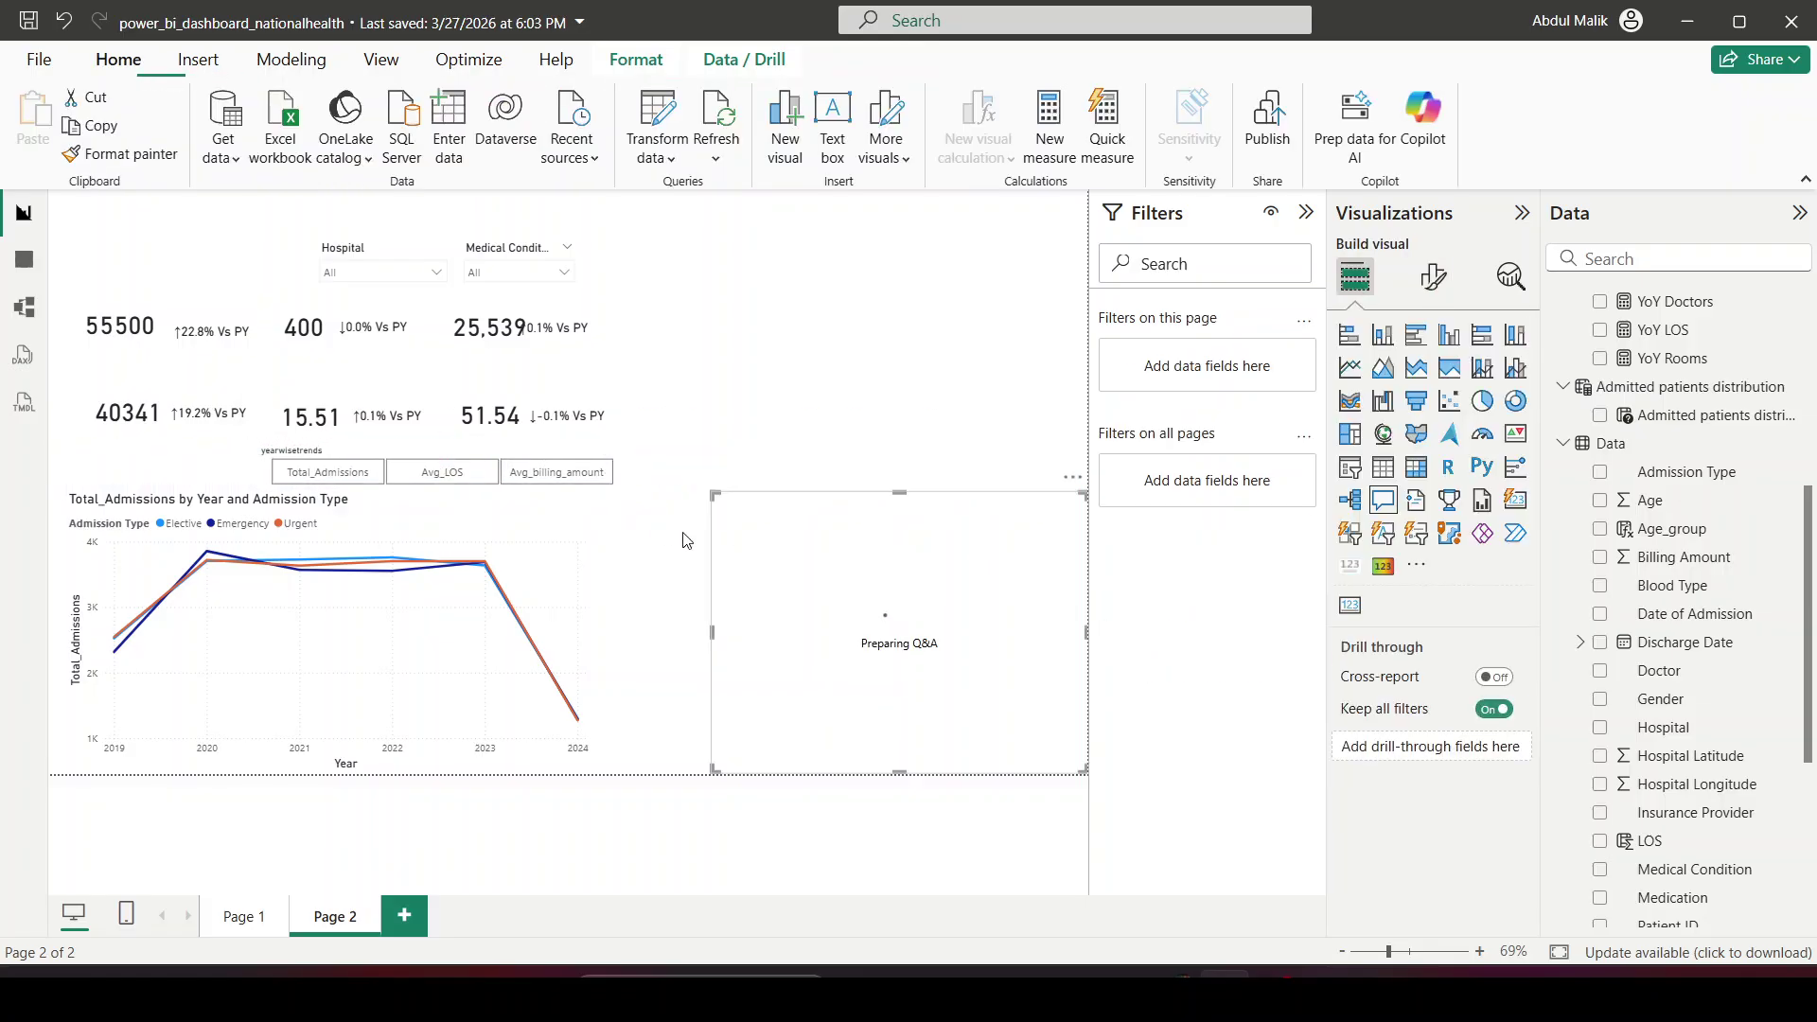
left_click(1075, 483)
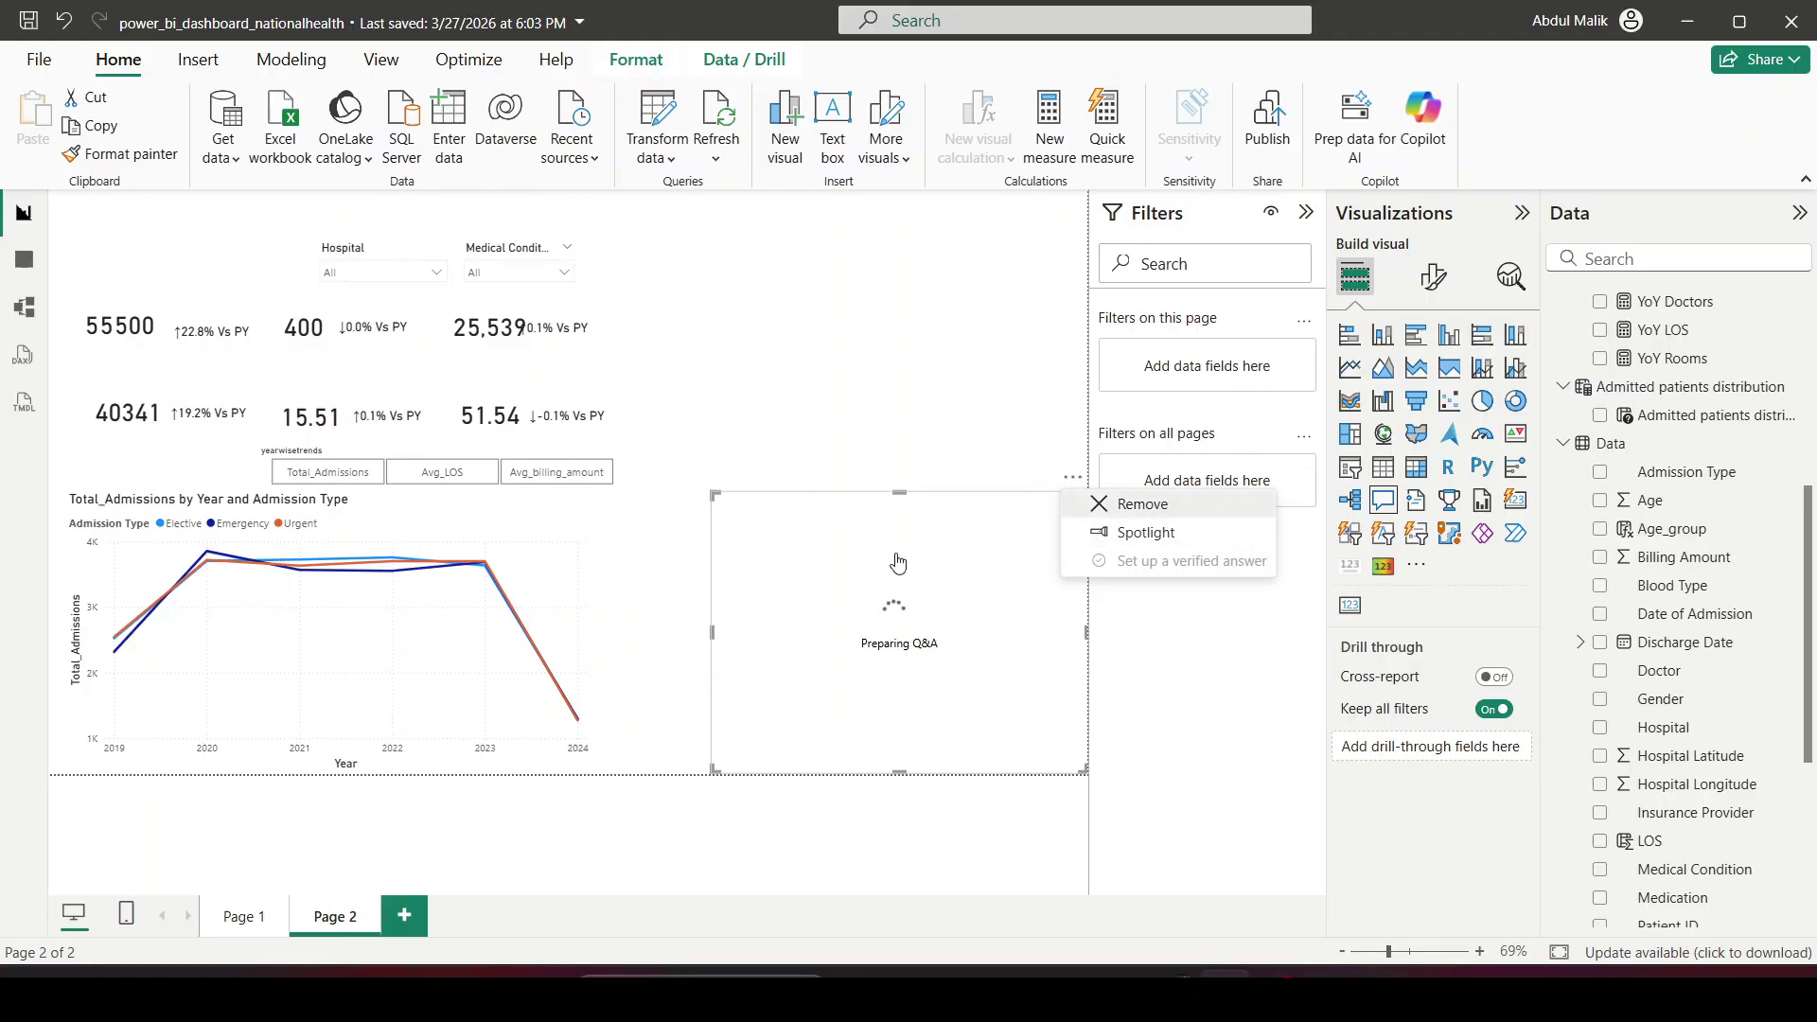
key("Delete")
Step: Replace Total_Admissions on the line chart's Y-axis with the yearwisetrends parameter
left_click(592, 553)
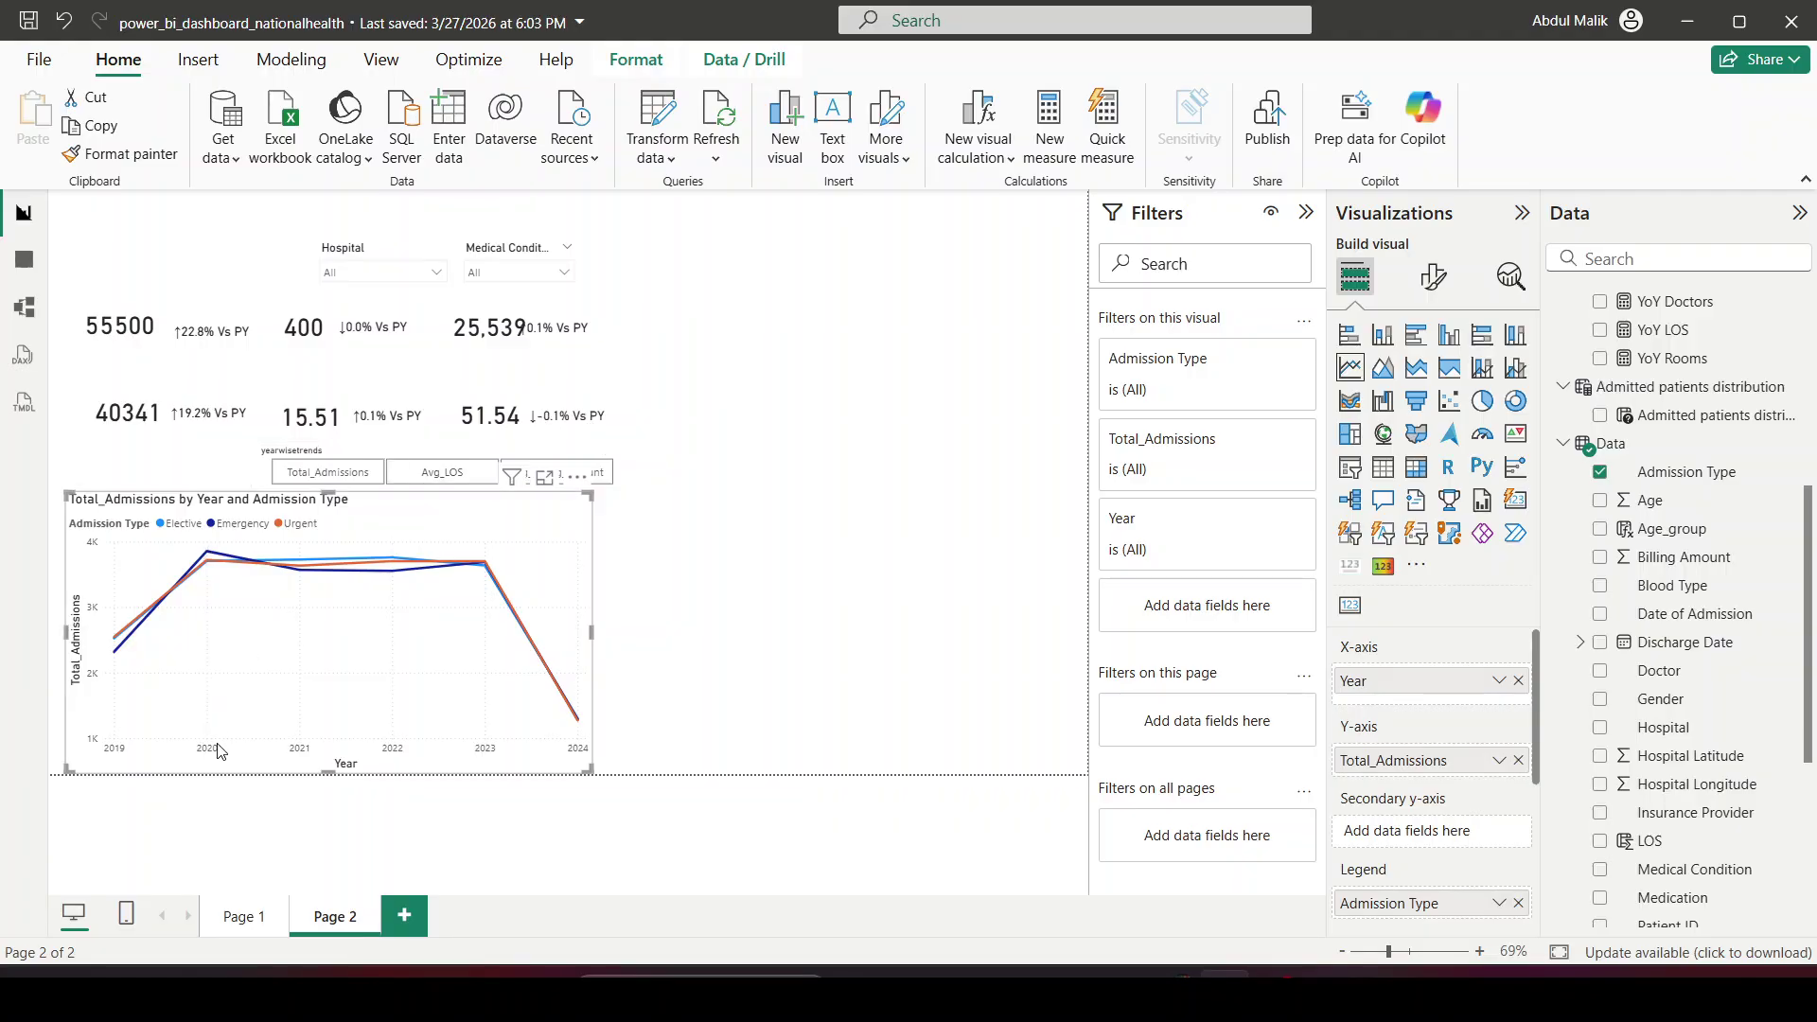
left_click(620, 466)
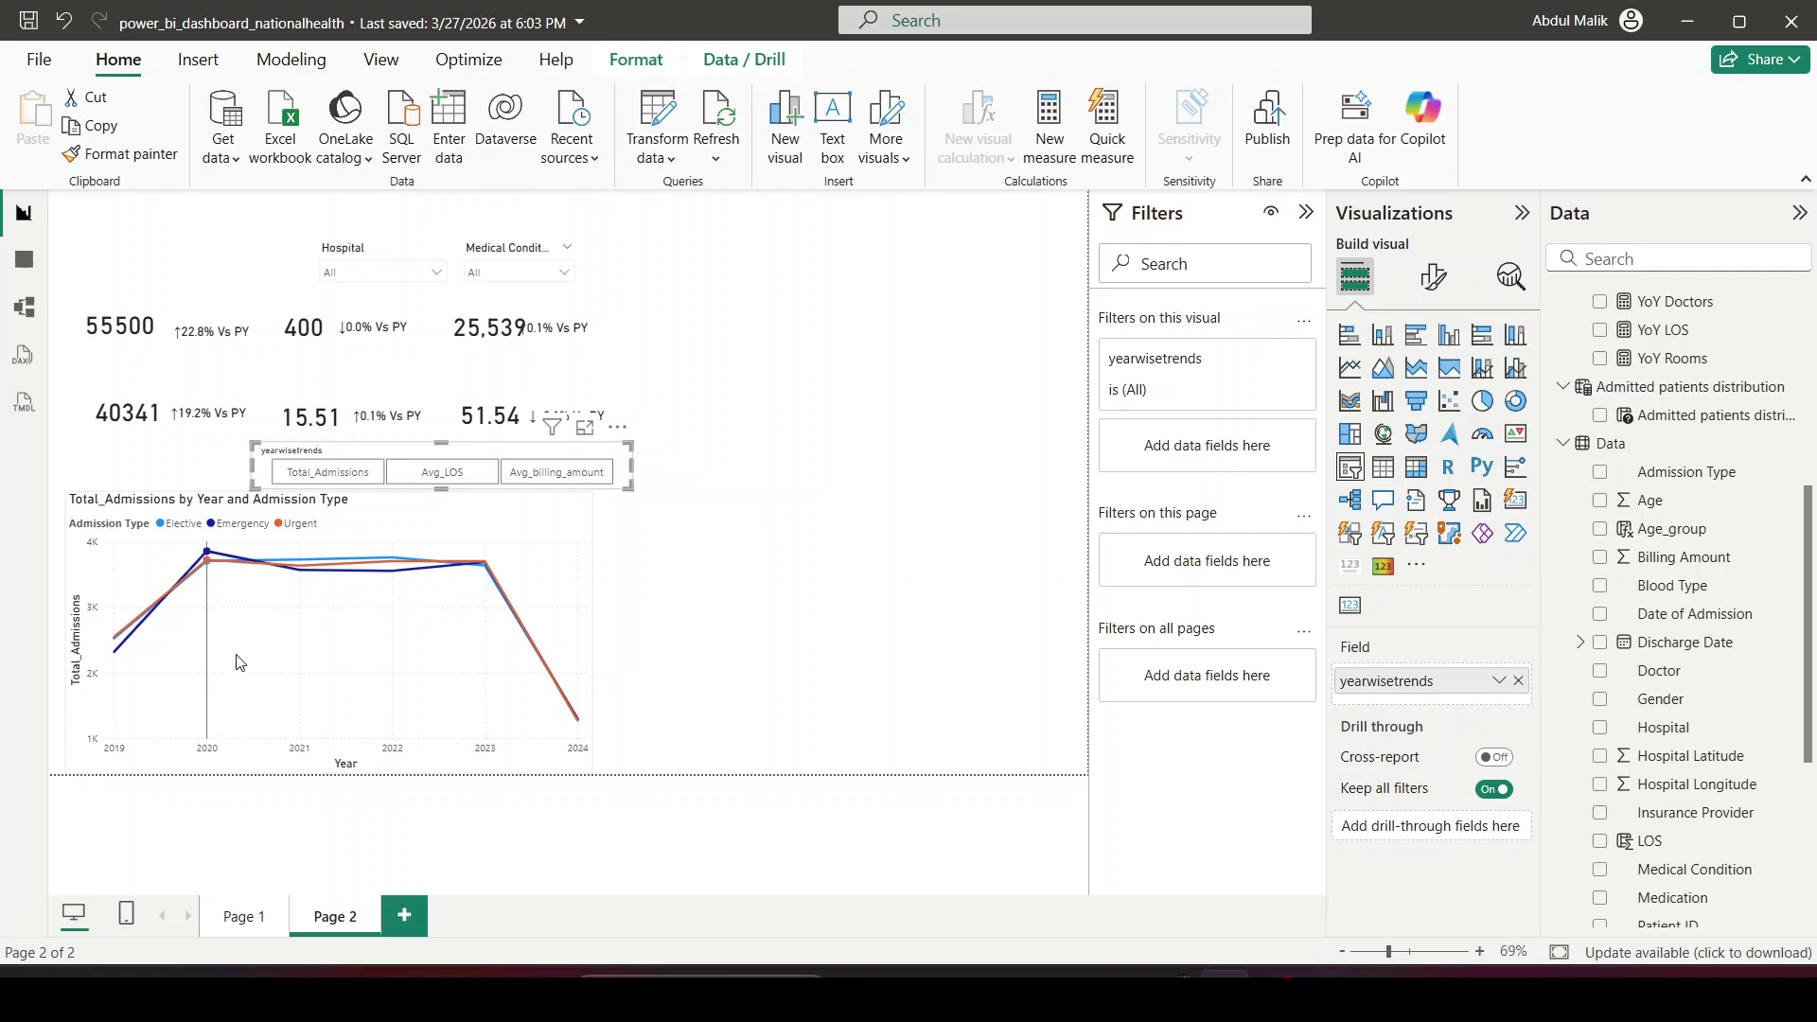
left_click(295, 636)
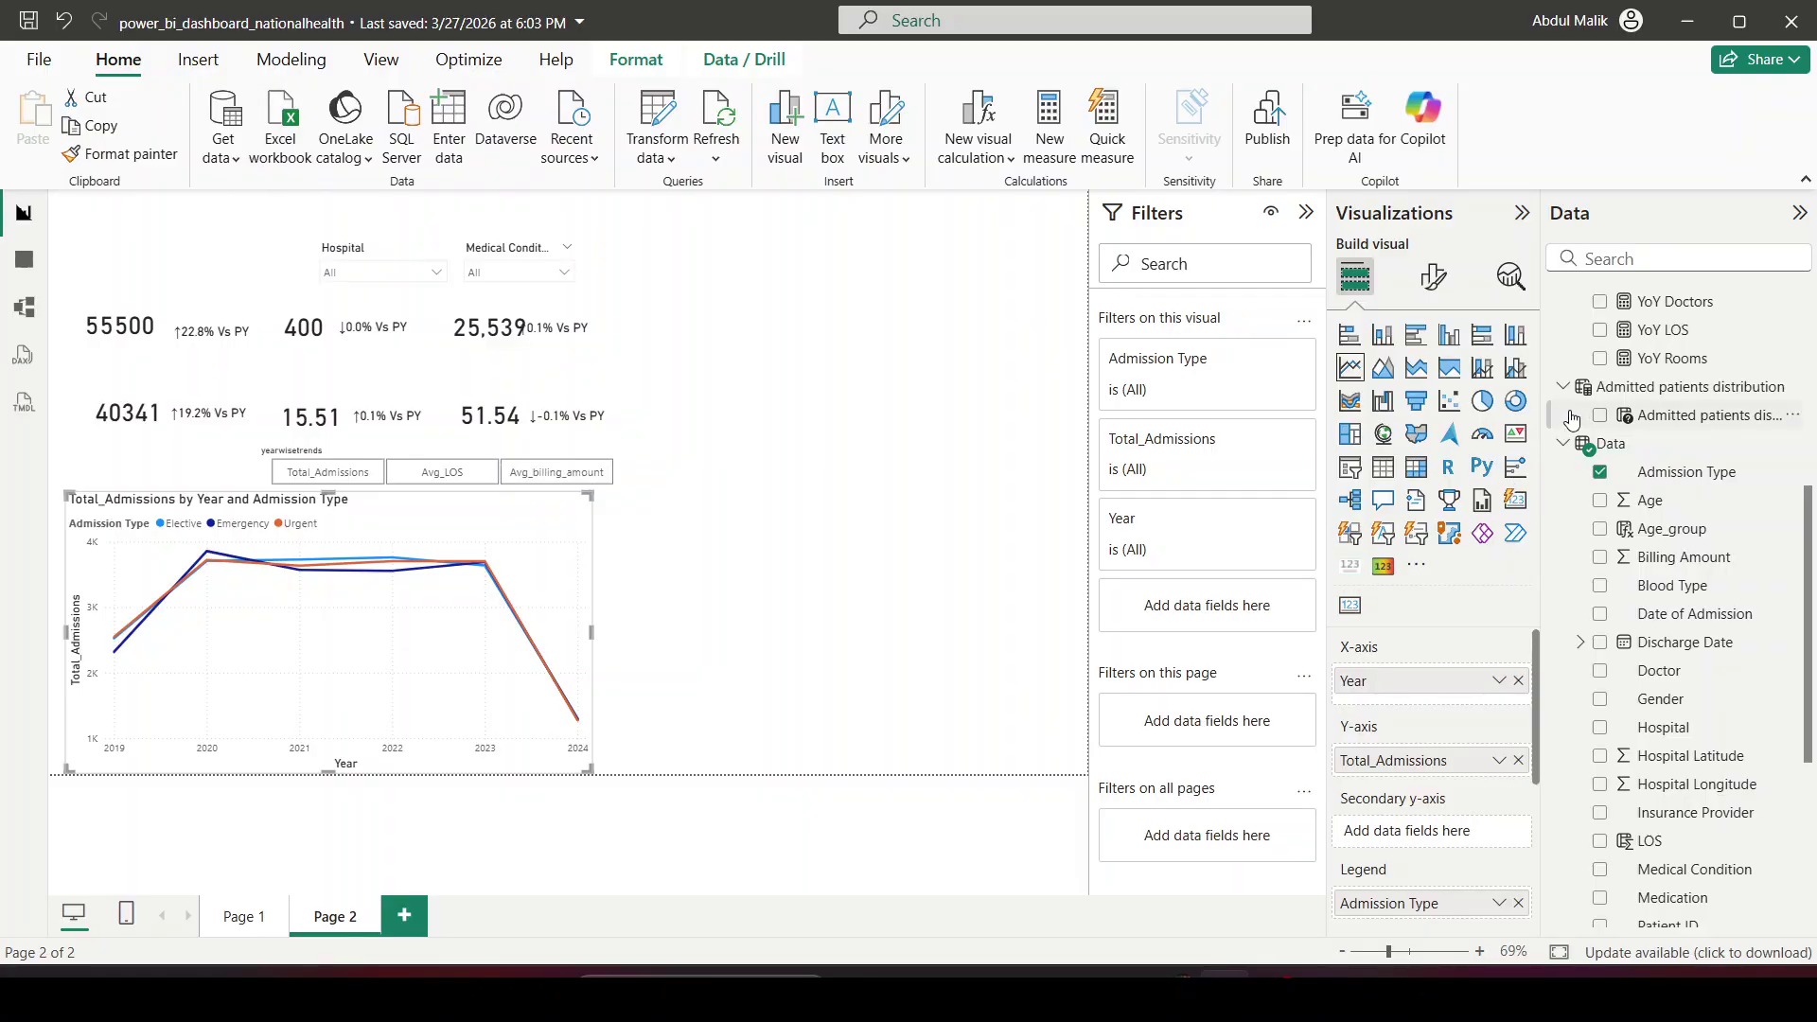
scroll(1597, 626, "down", 5)
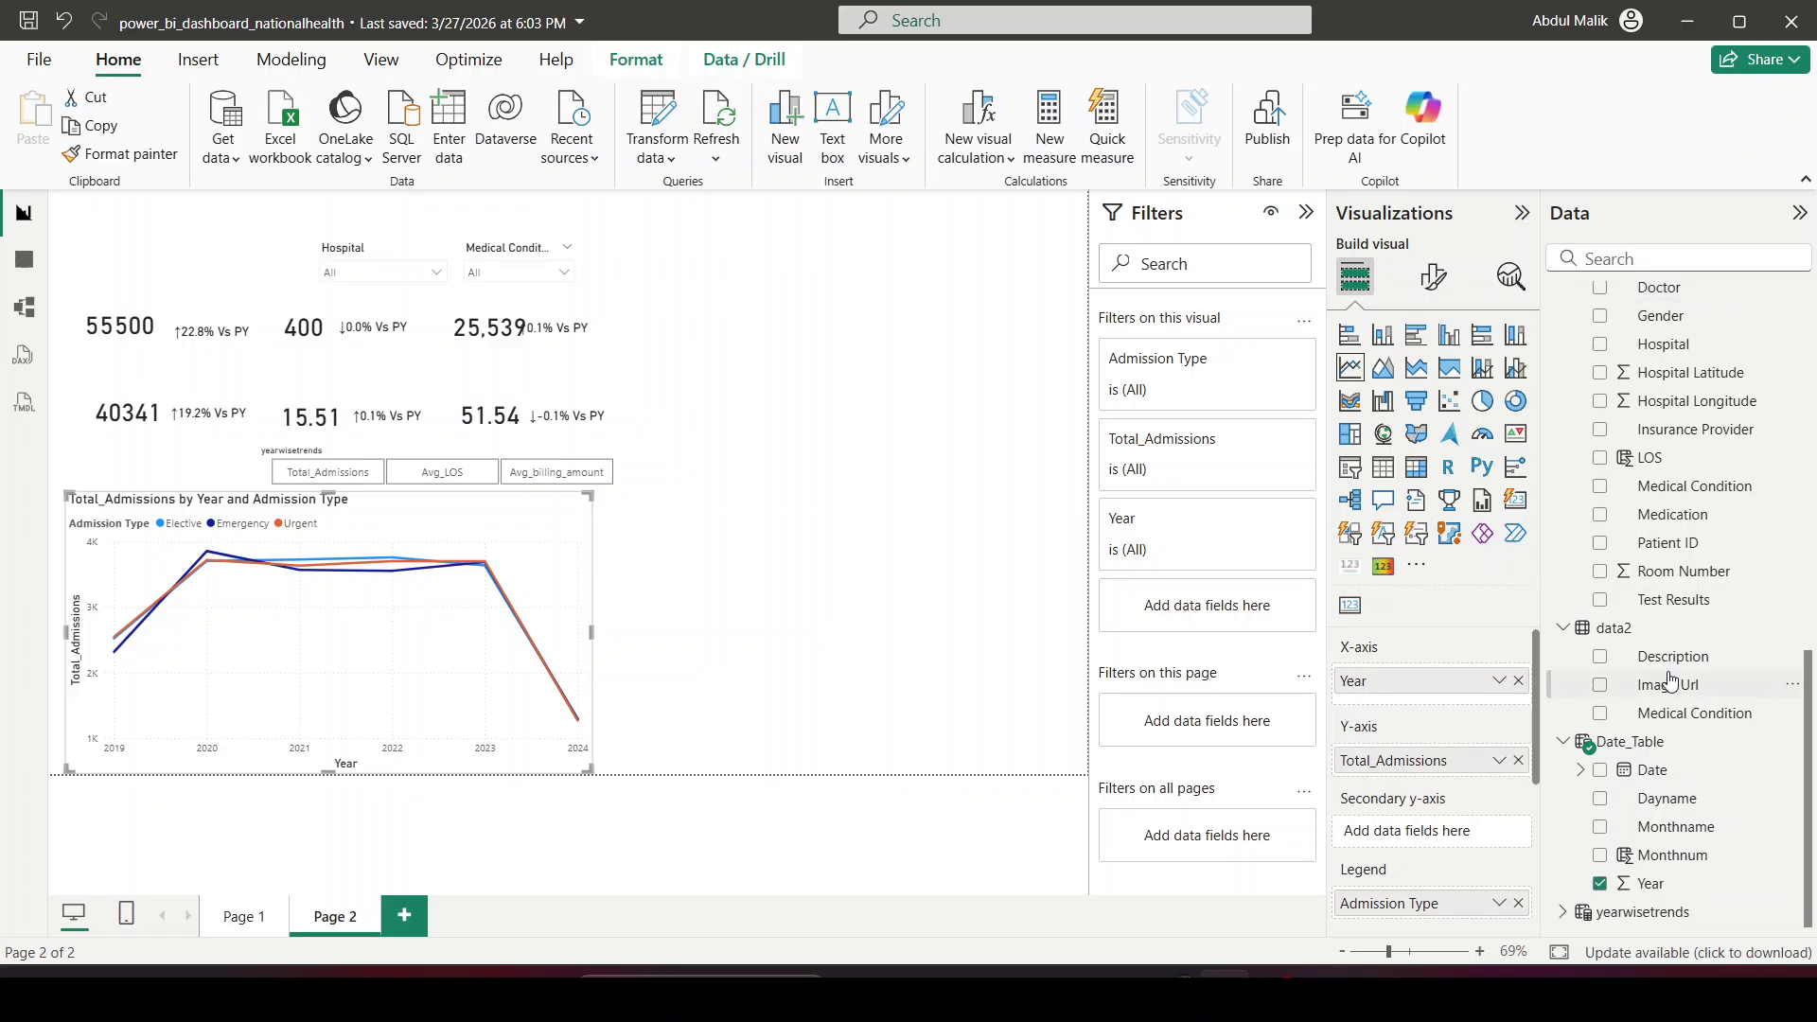
left_click(1563, 914)
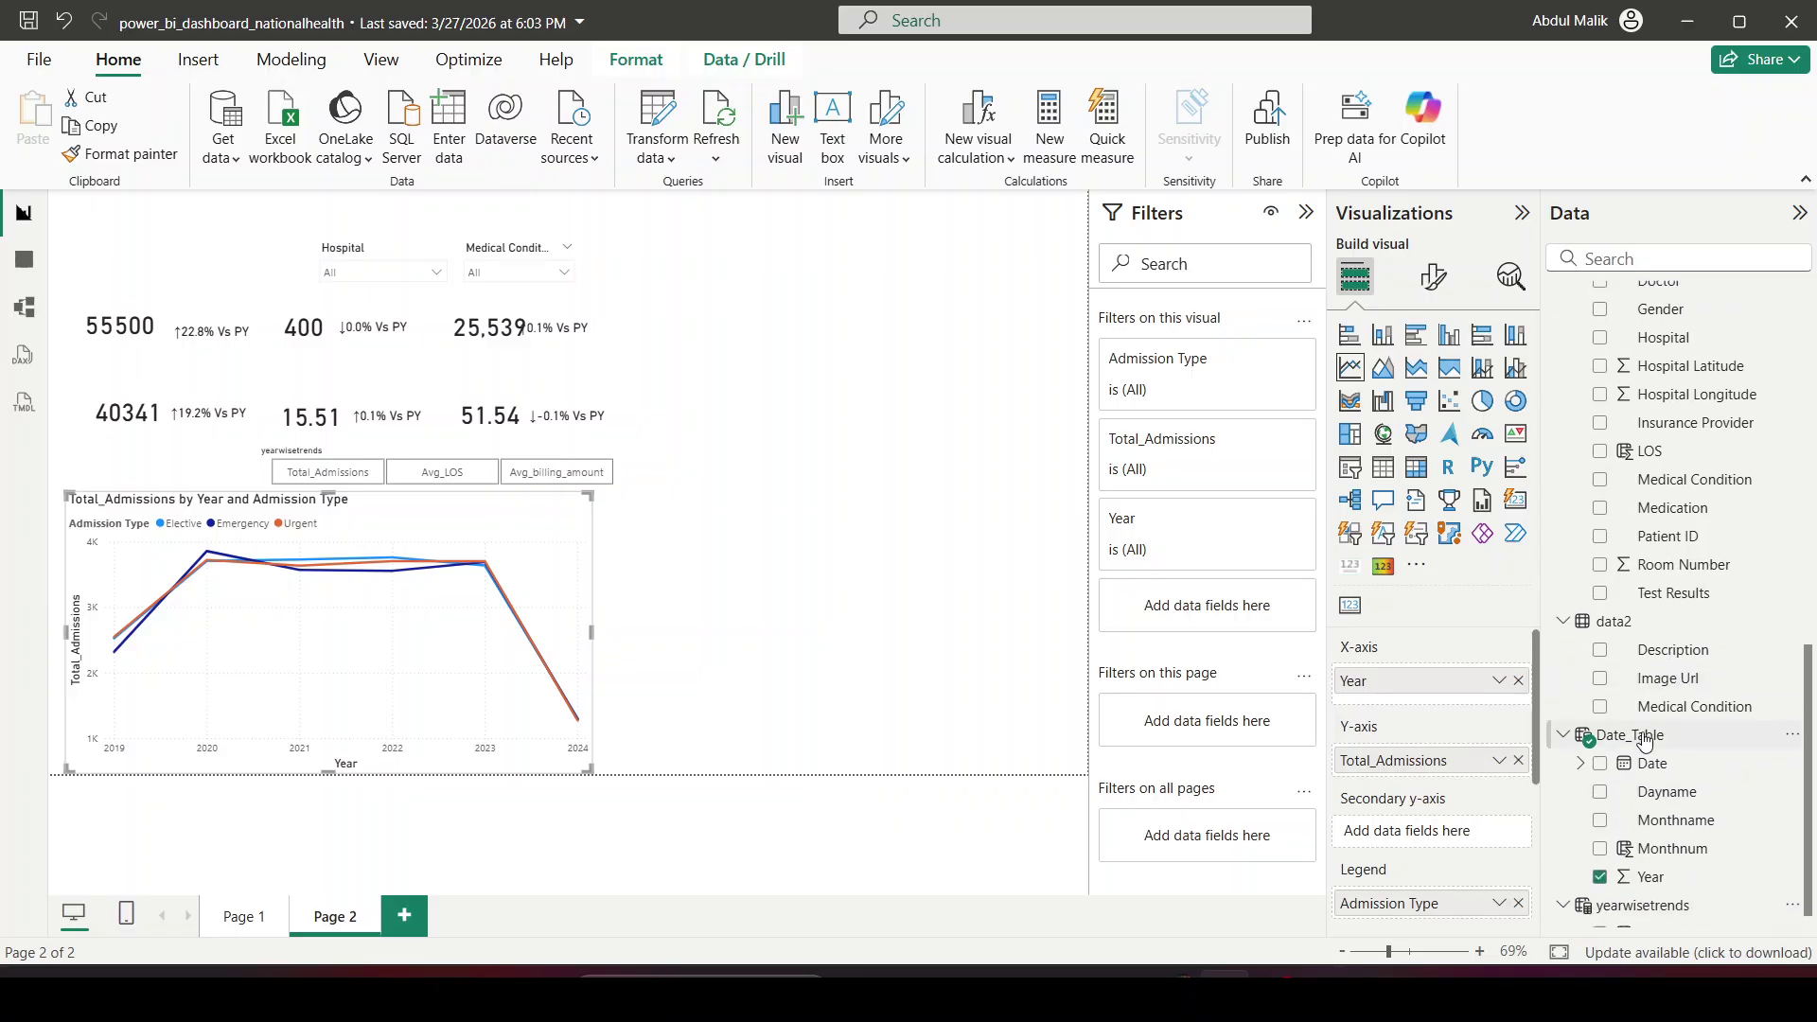
left_click(1517, 760)
left_click_drag(1687, 922, 1442, 762)
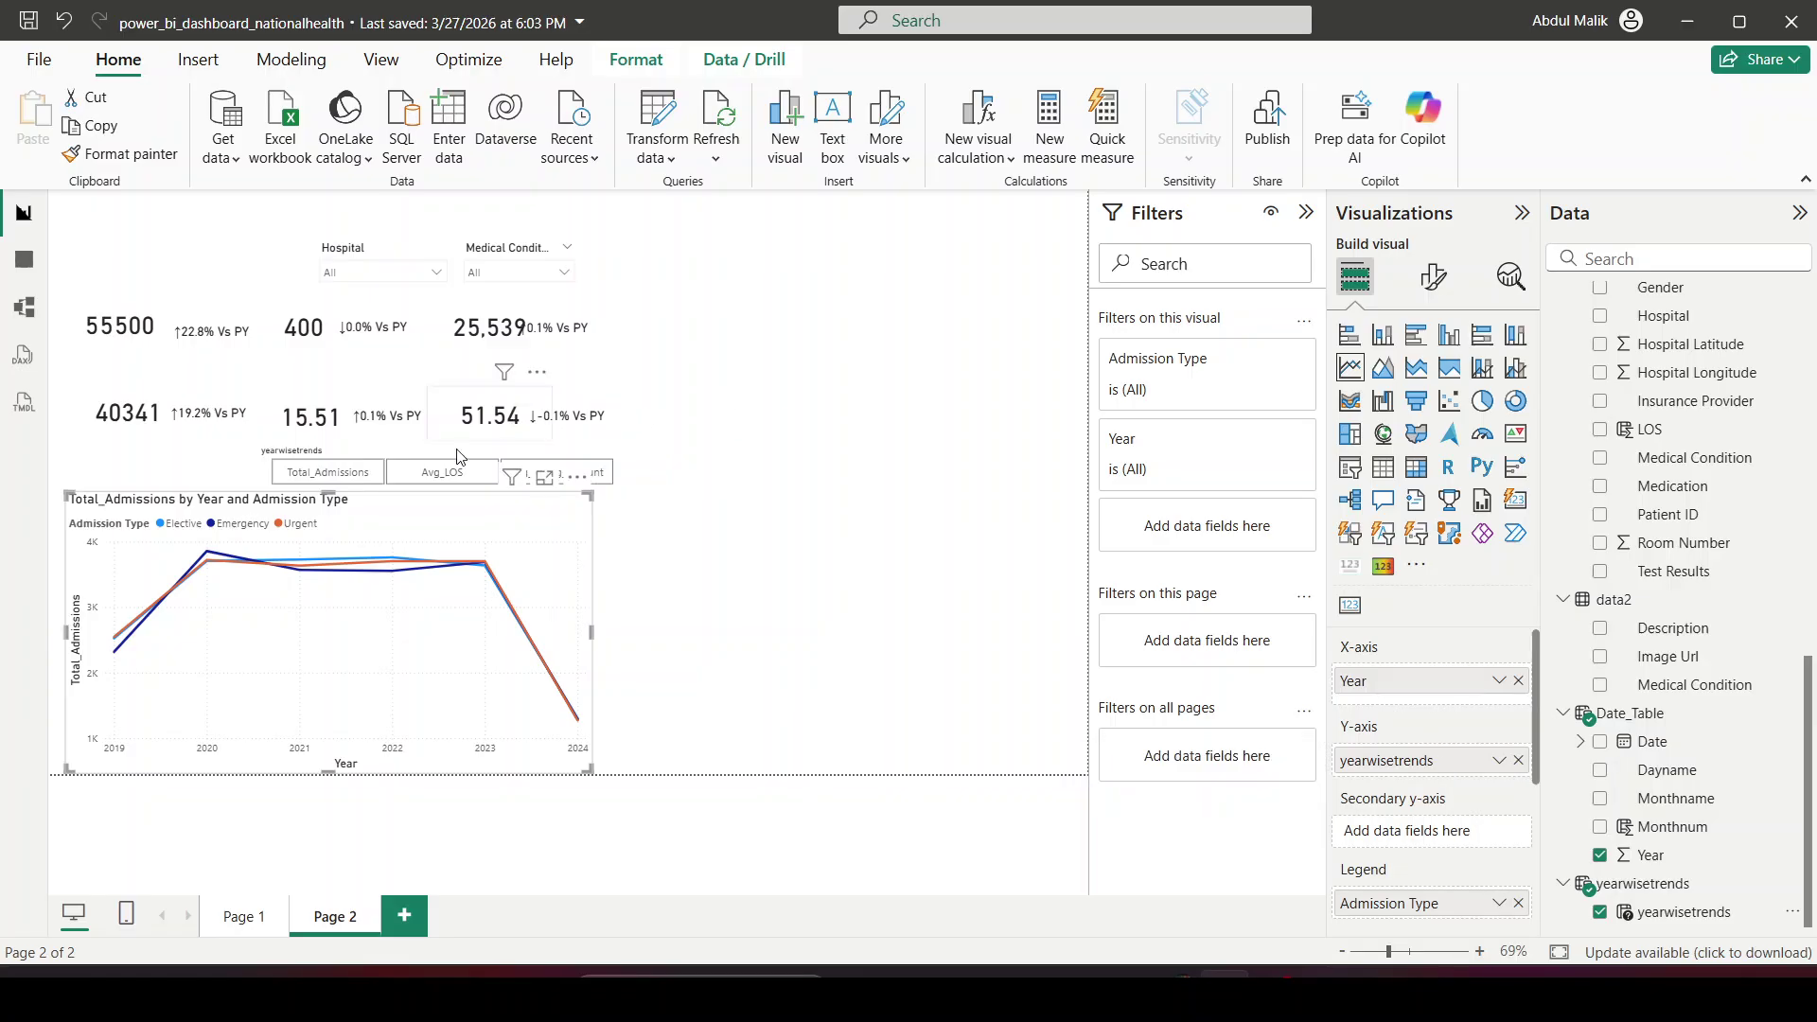
Step: Test the slicer by switching the line chart through Total_Admissions, Avg_LOS and Avg_billing_amount
left_click(331, 476)
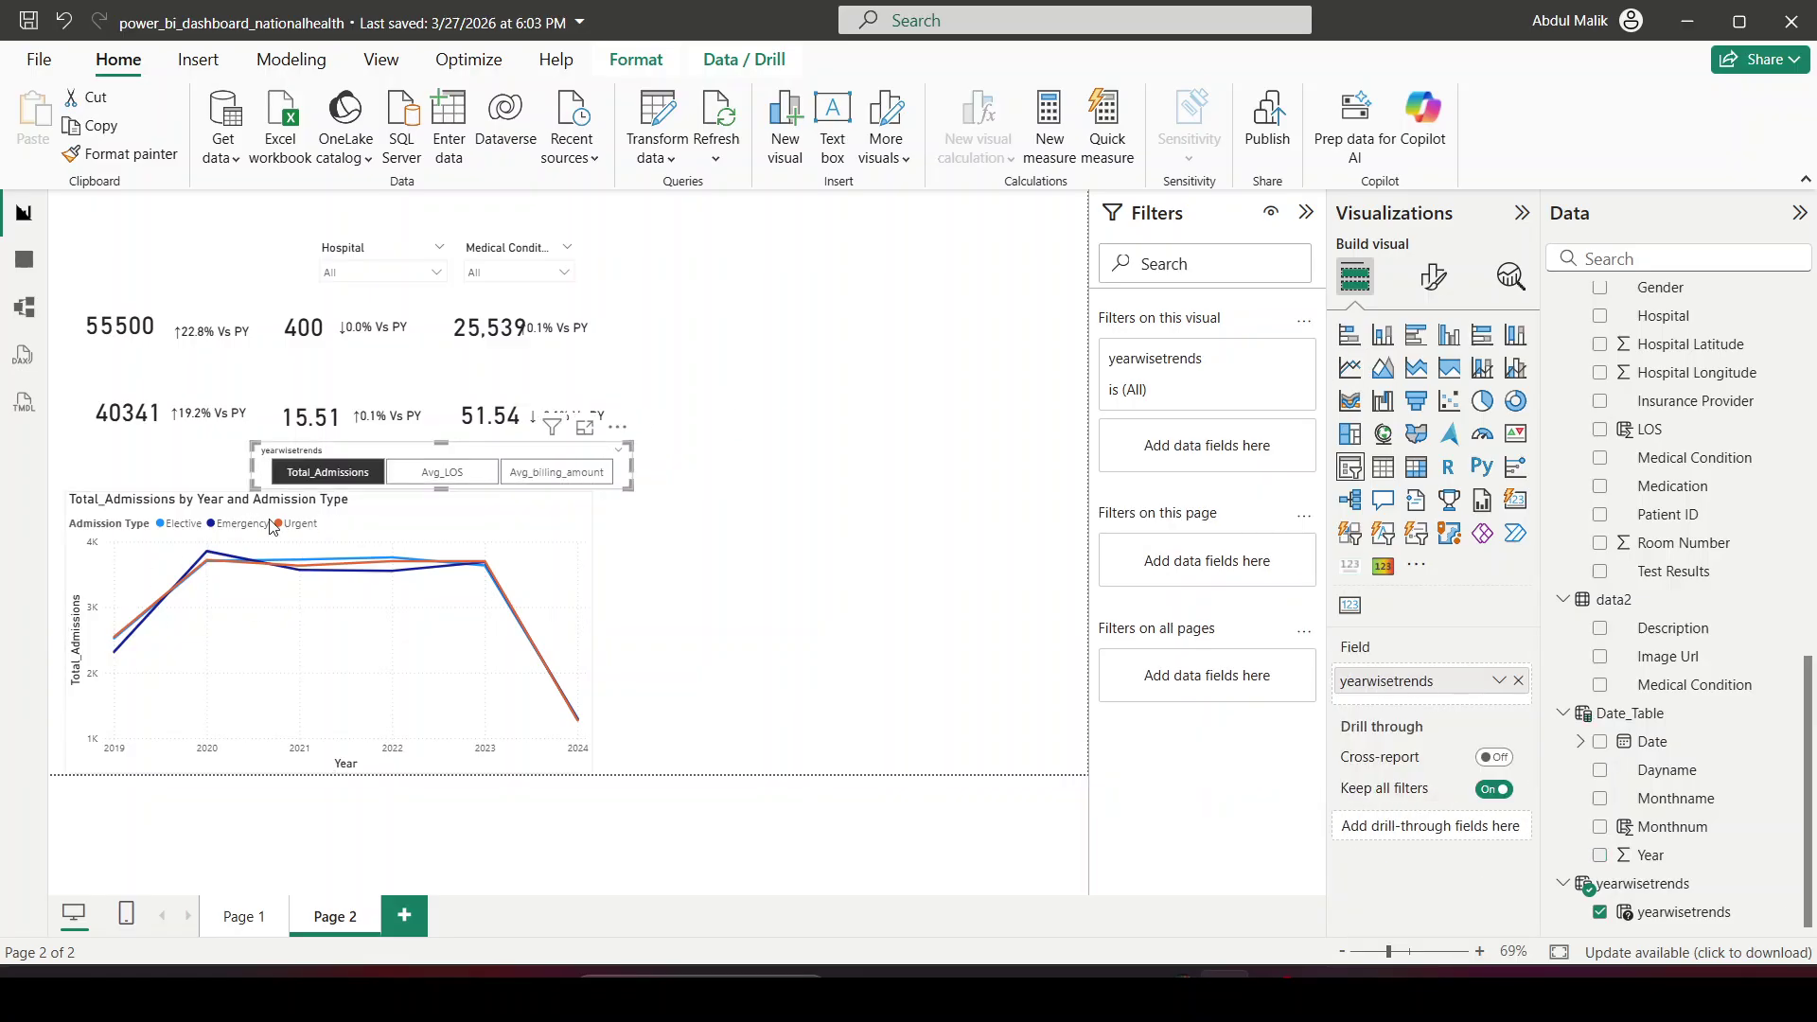
left_click(423, 473)
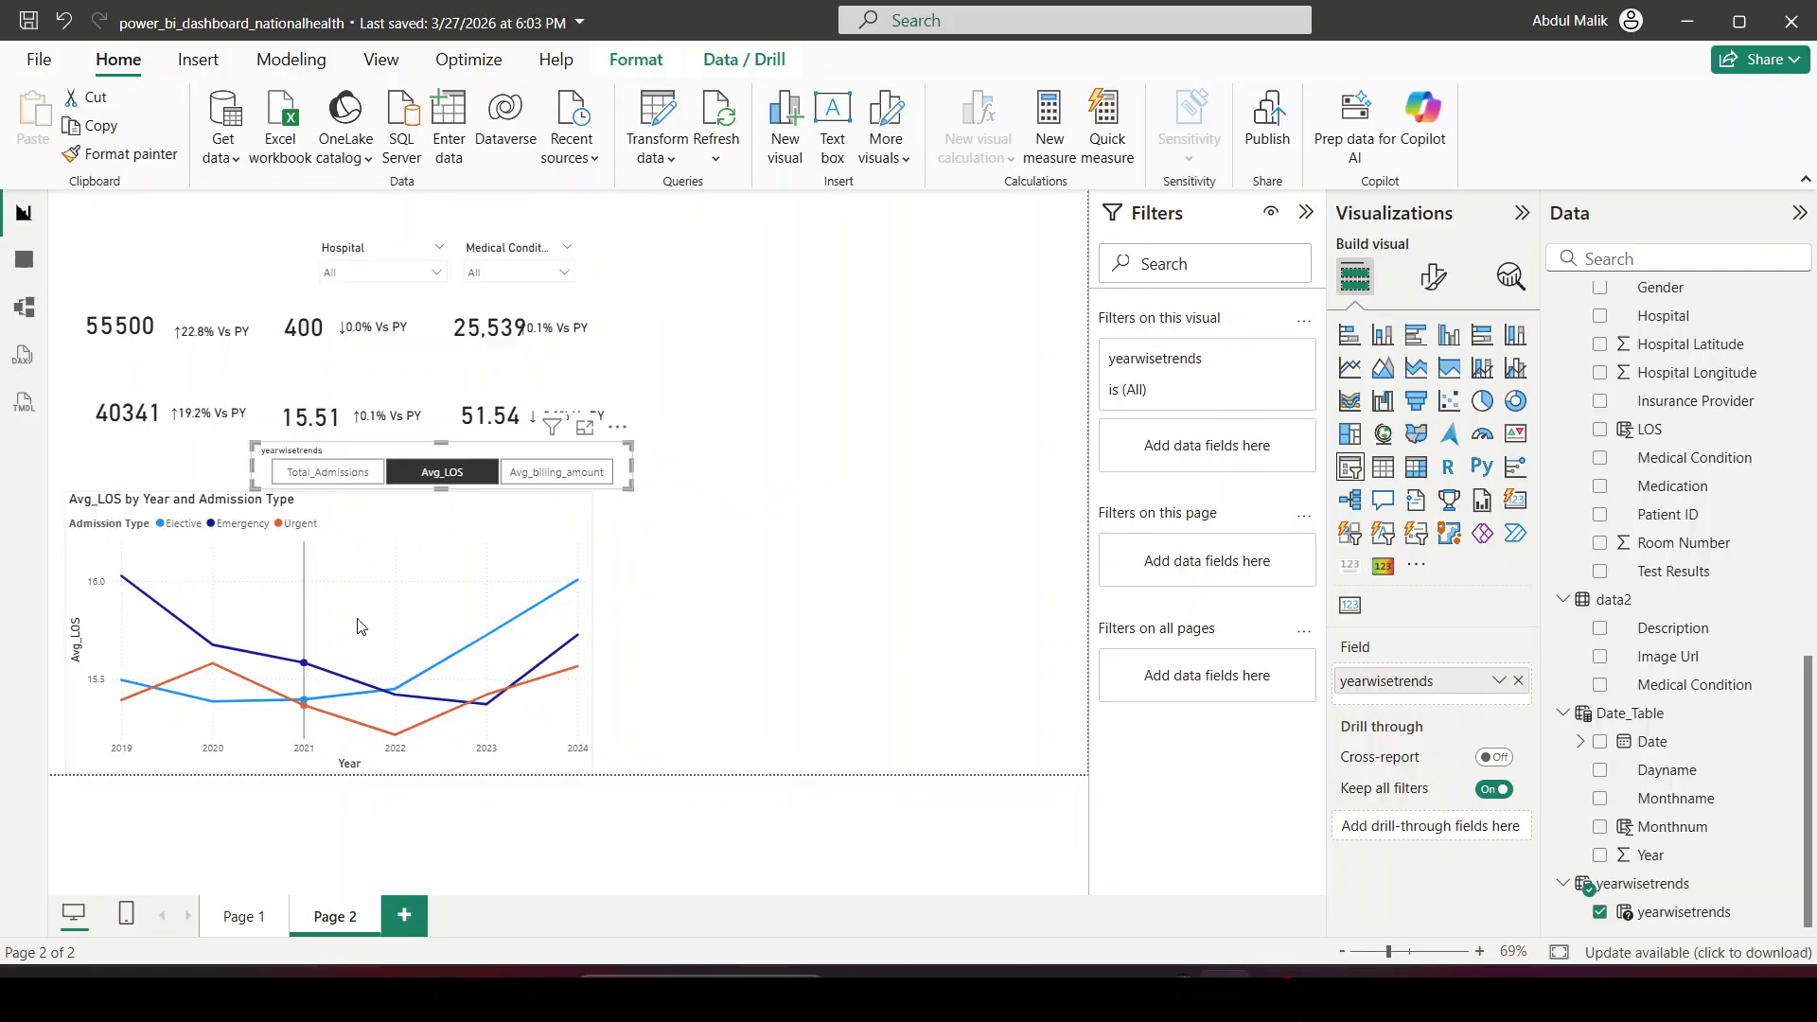
left_click(591, 481)
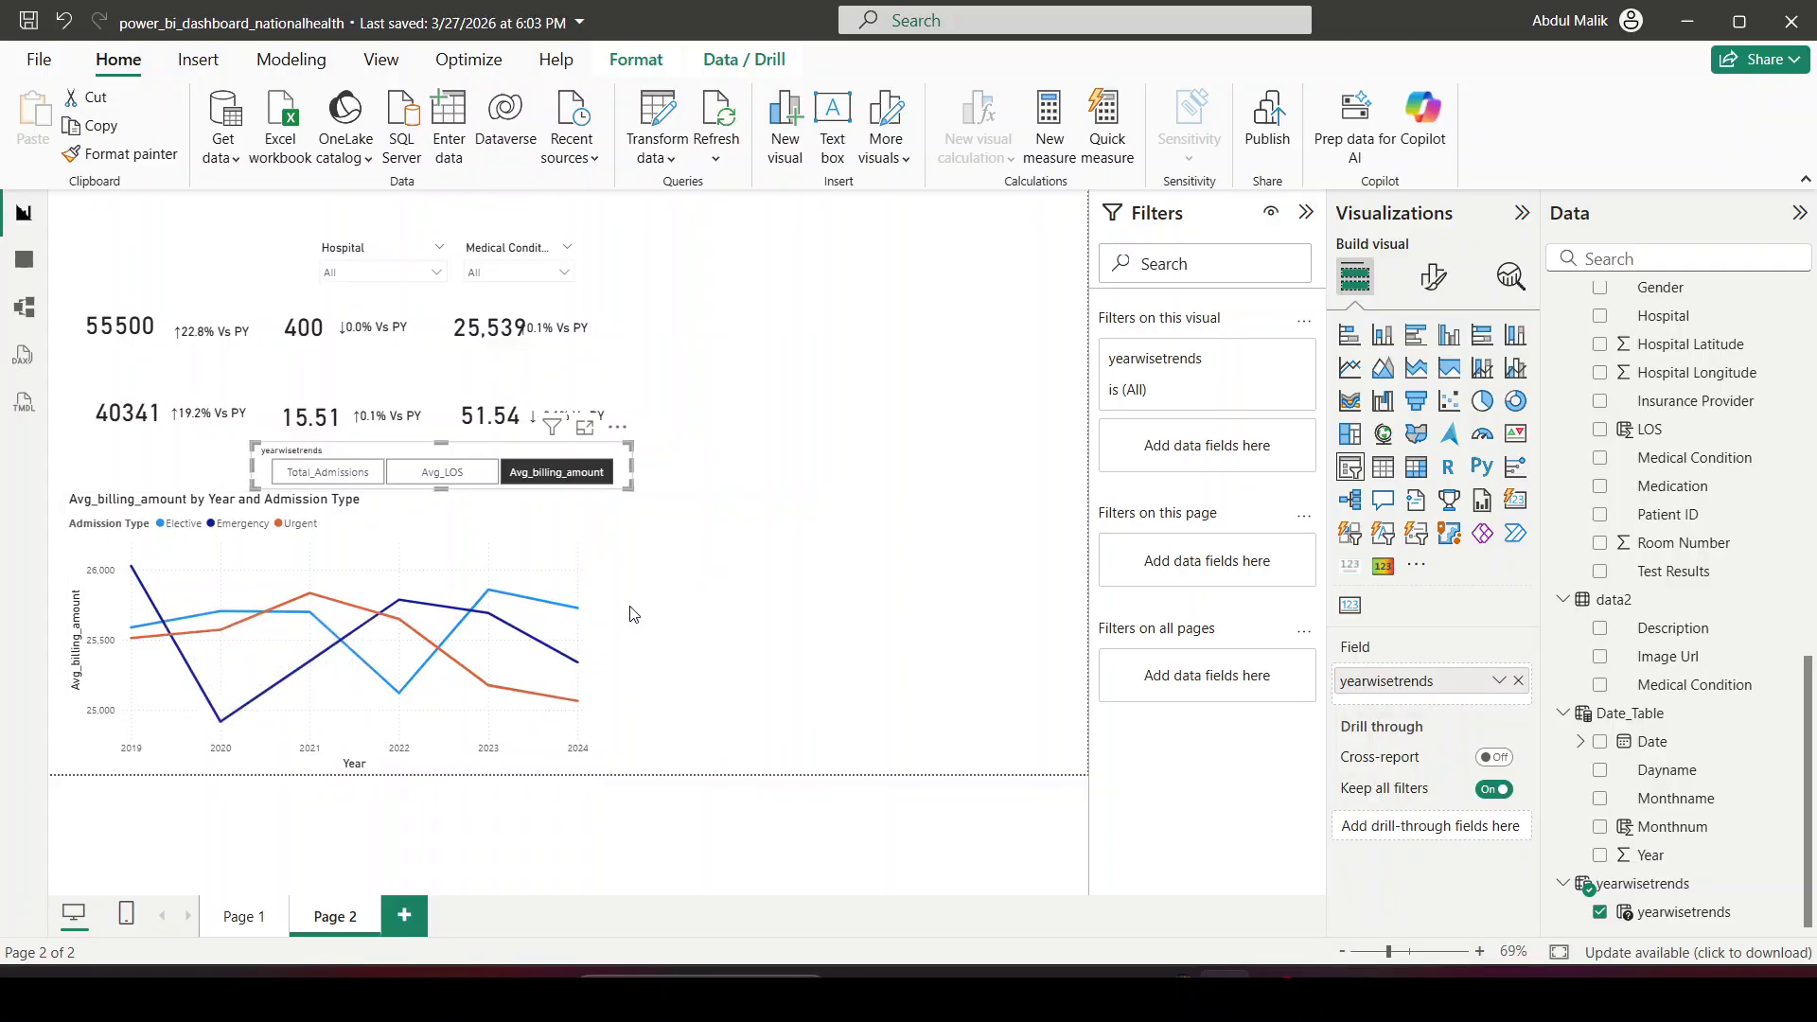
left_click(647, 517)
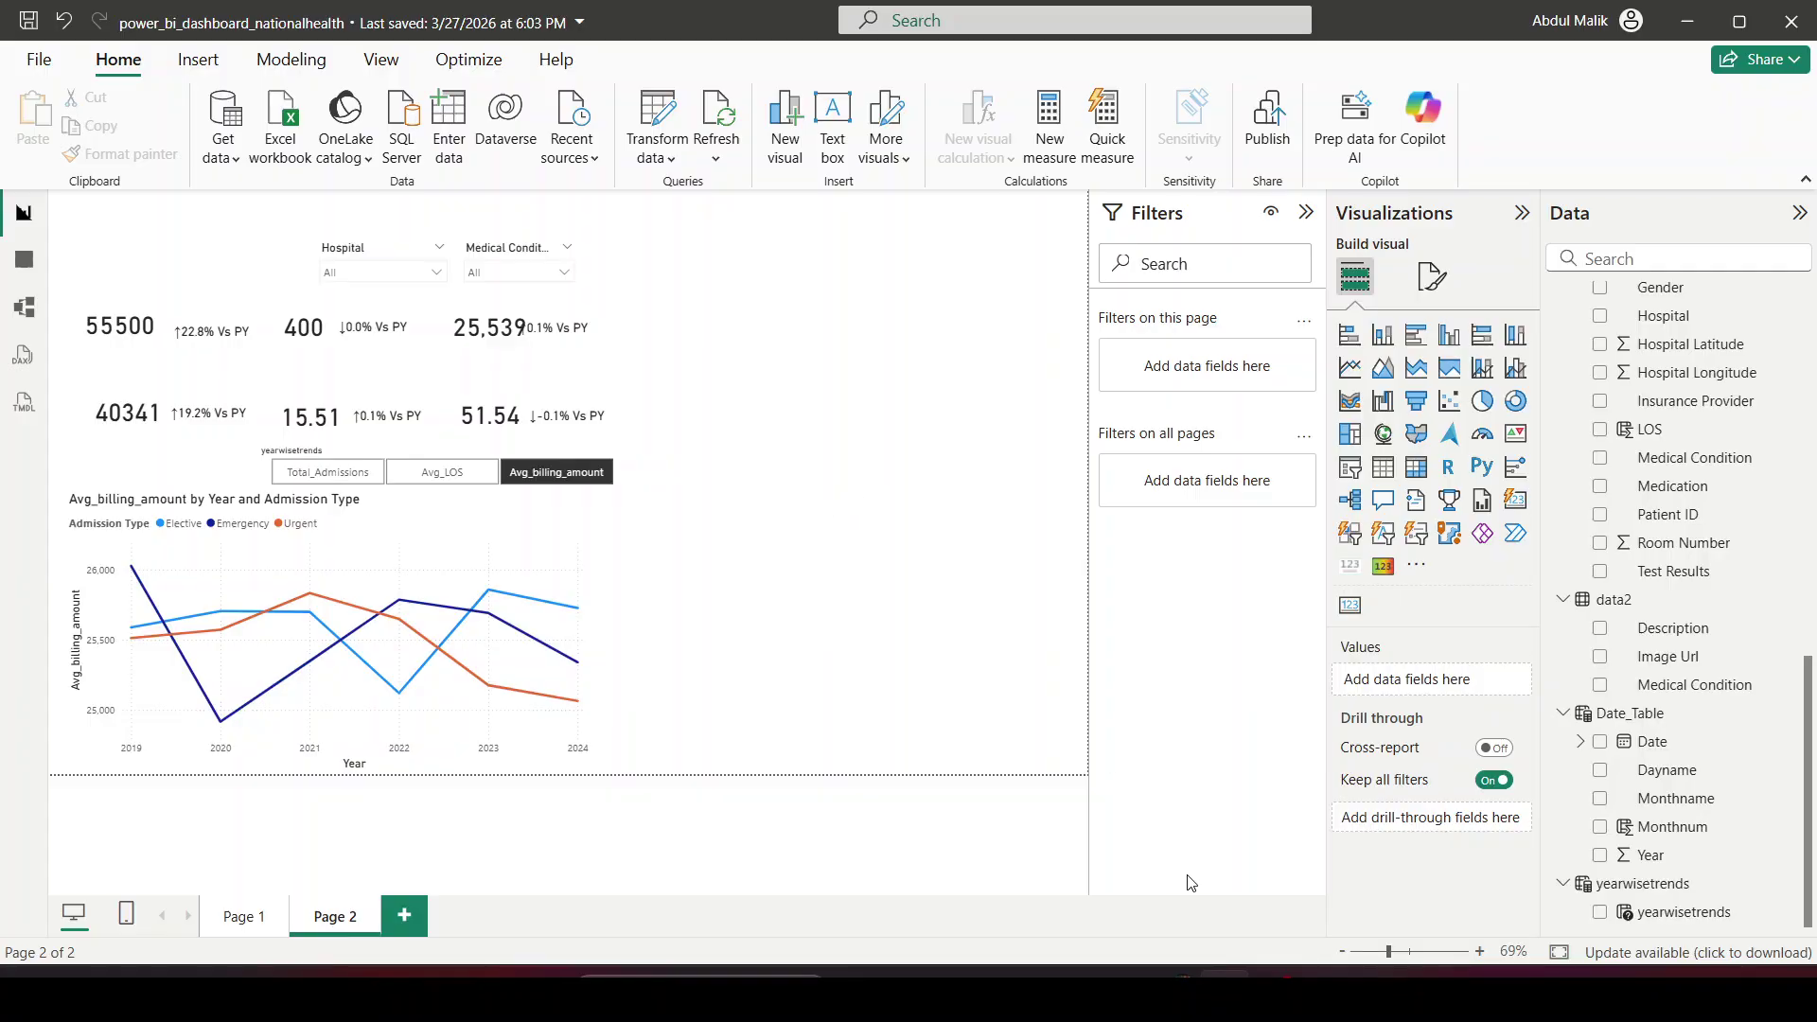
Step: Switch to the ZoomCharts reference in the browser to view its month-by-weekday matrix, and return to the Power BI report
key("alt+Tab")
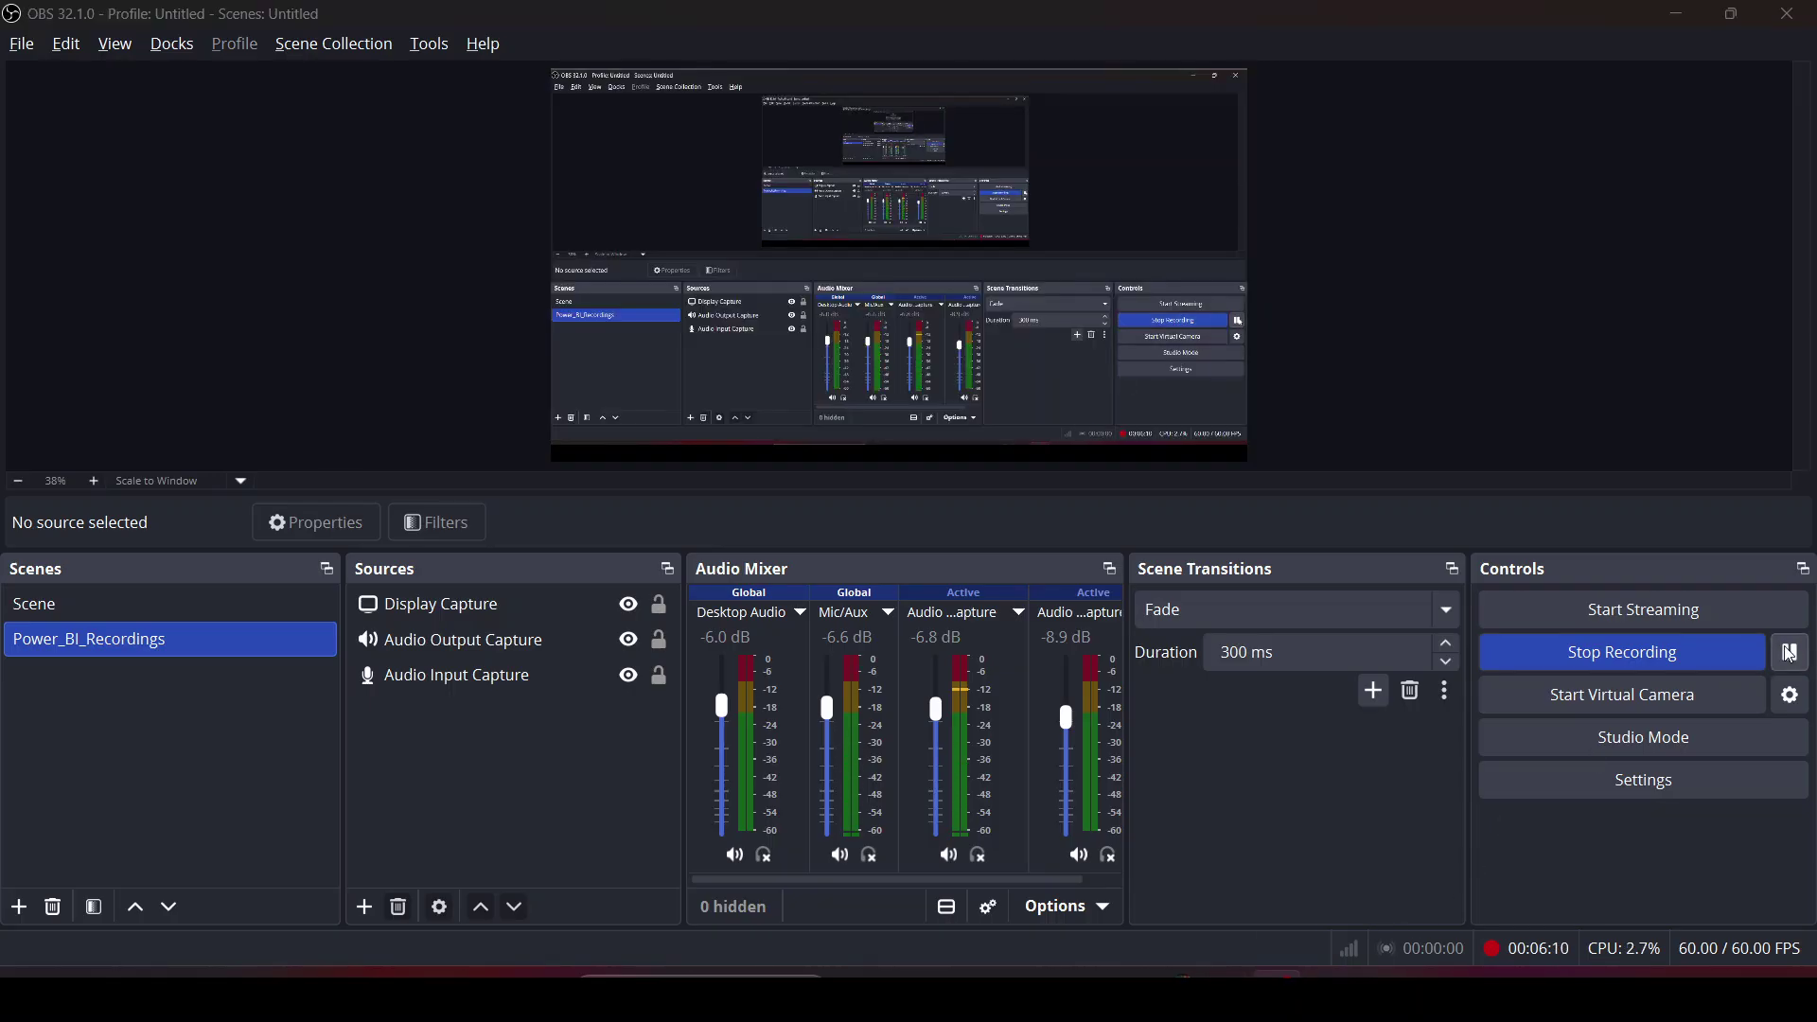
key("alt+Tab")
key("alt+Tab")
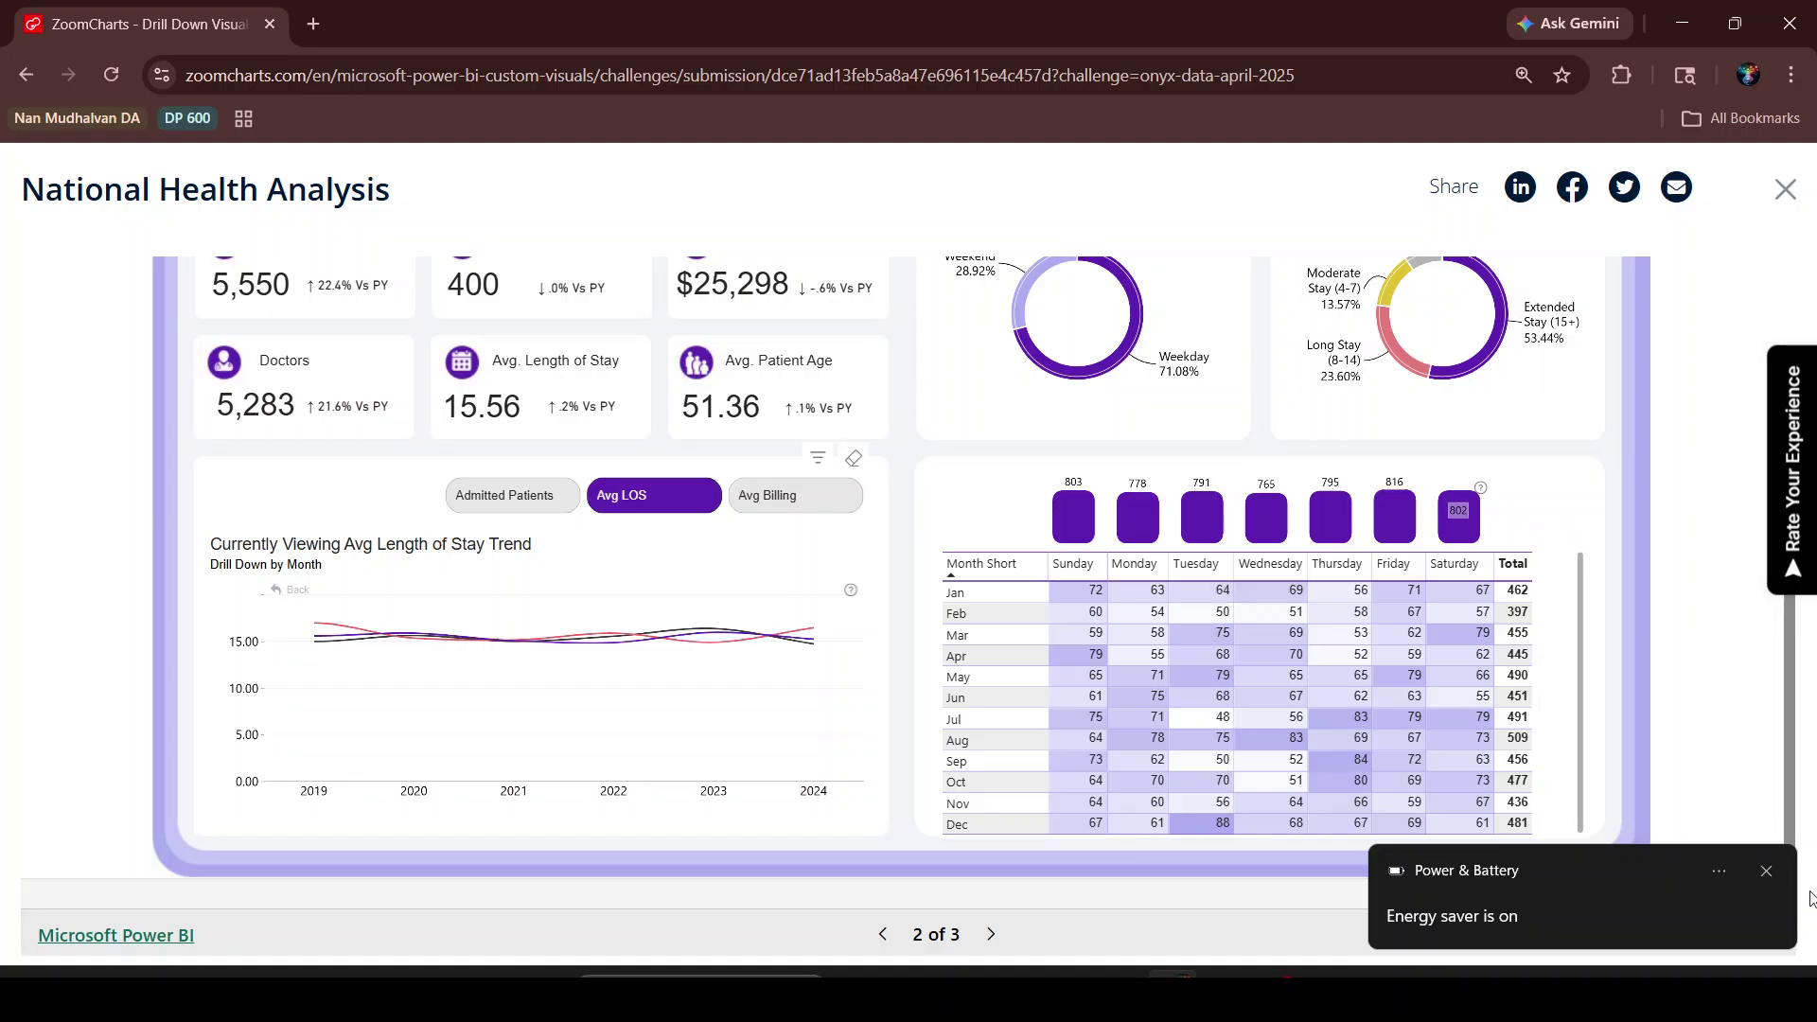
left_click(1775, 876)
key("alt+Tab")
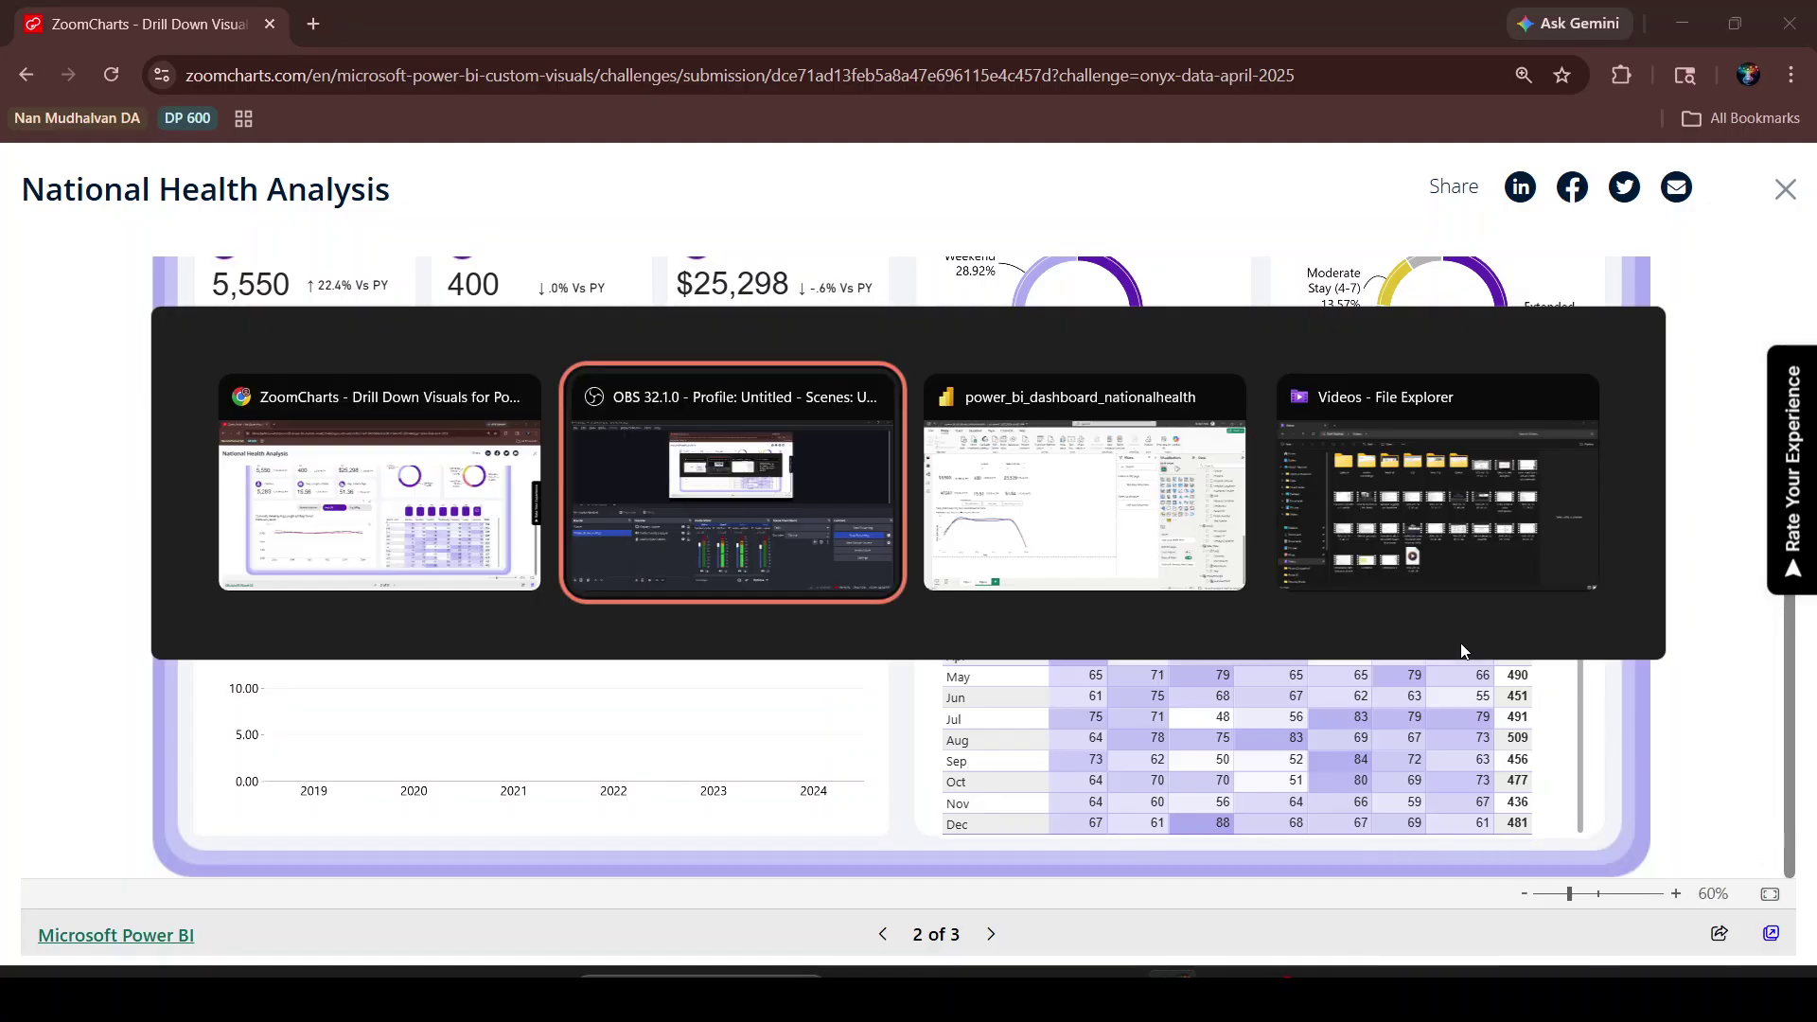
key("alt+Tab")
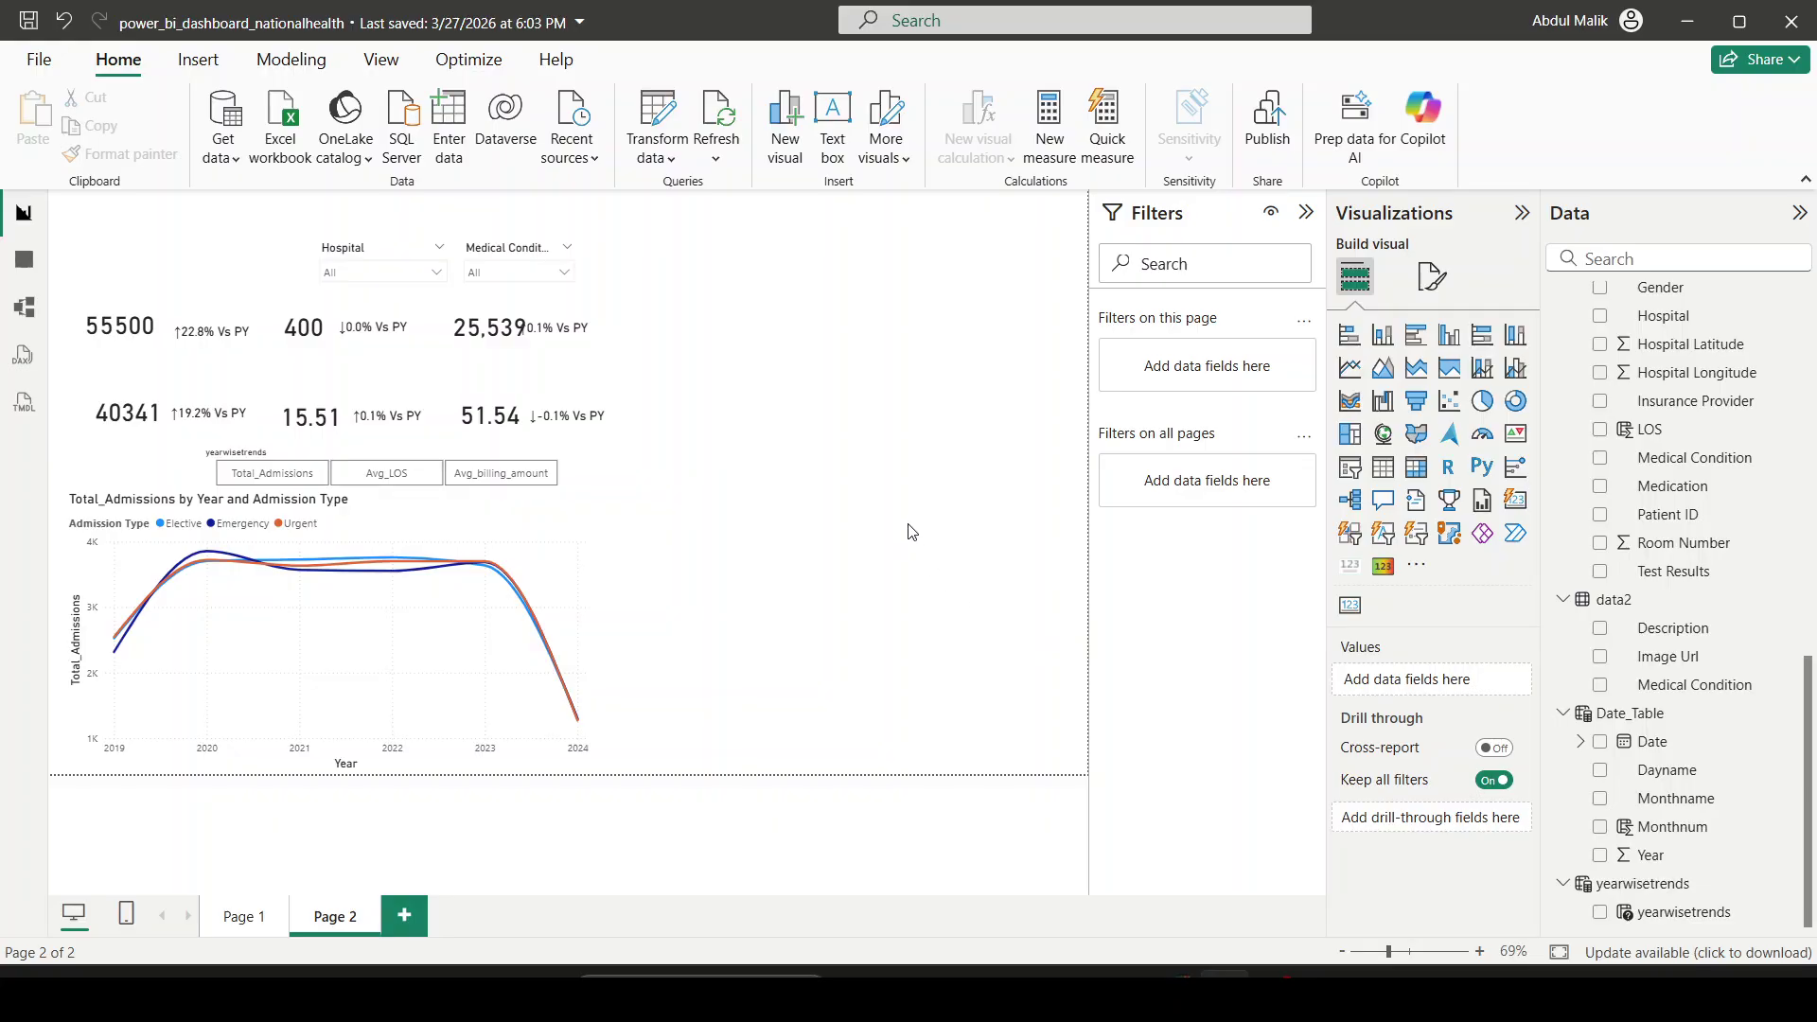
Step: Insert a matrix filling the space beside the line chart, with Date_Table's Monthname as rows and Dayname as columns
left_click(1416, 467)
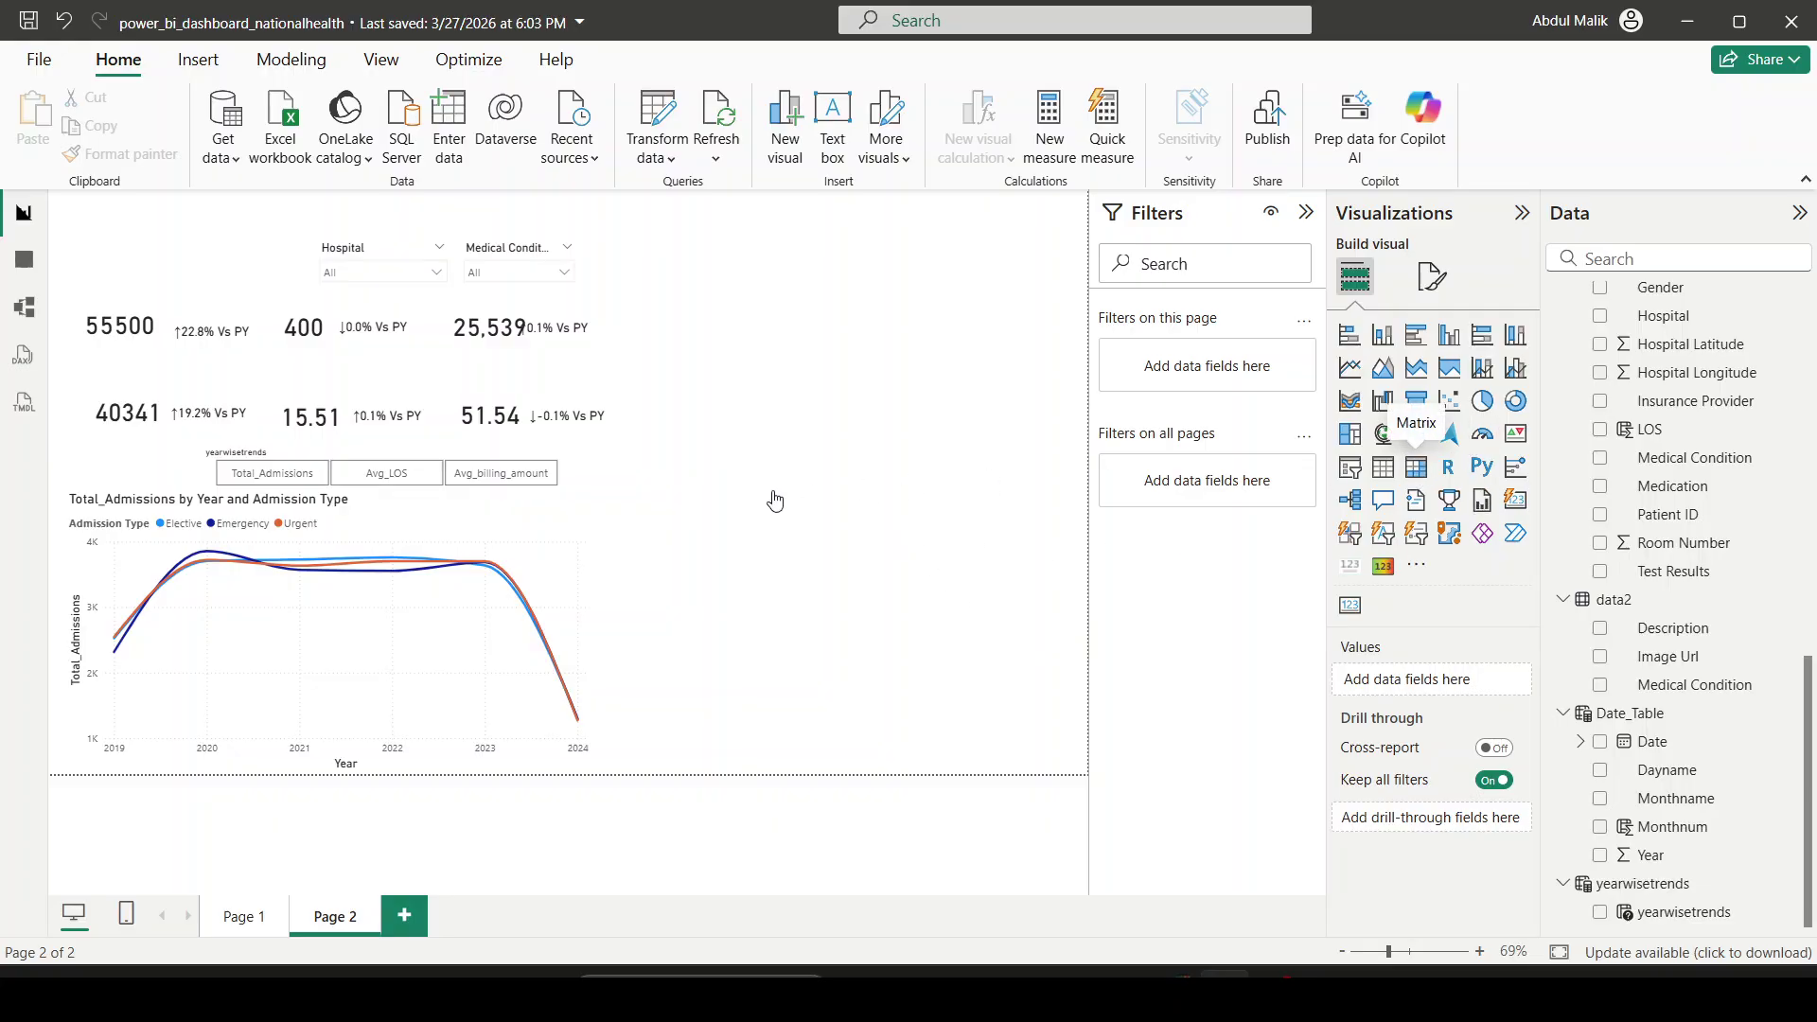
left_click_drag(728, 259, 712, 535)
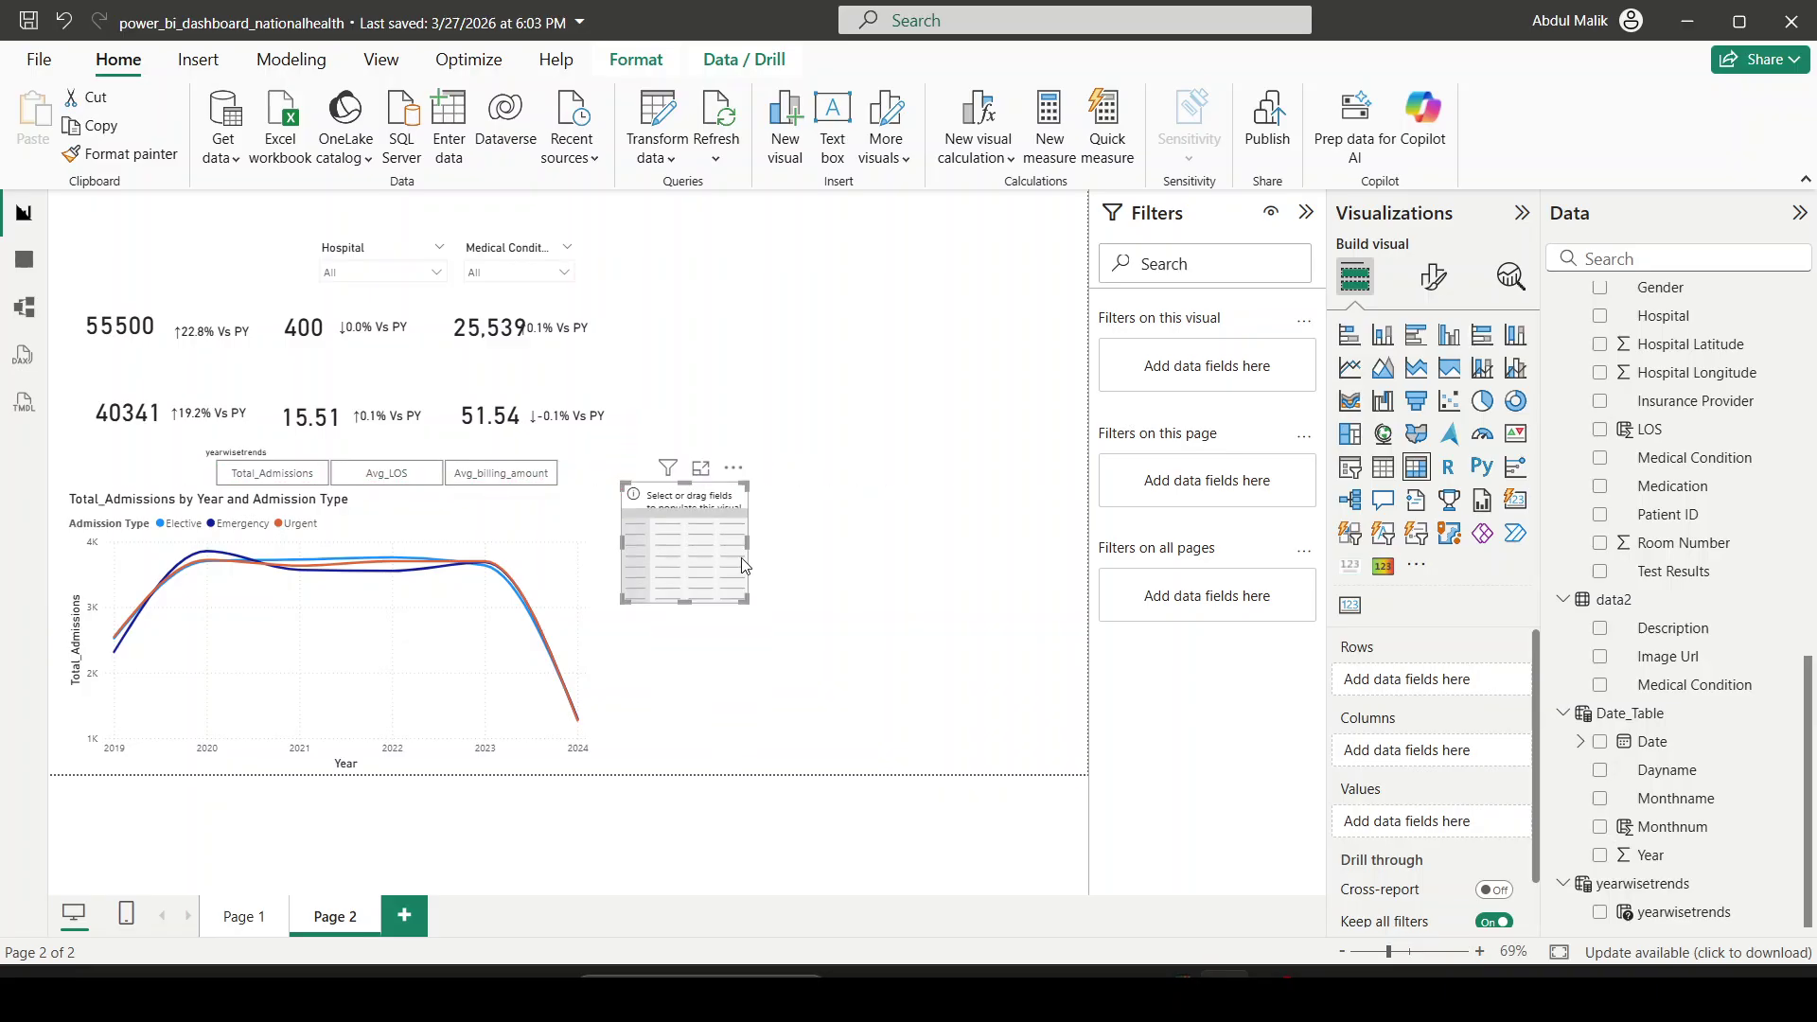
left_click_drag(752, 607, 1086, 774)
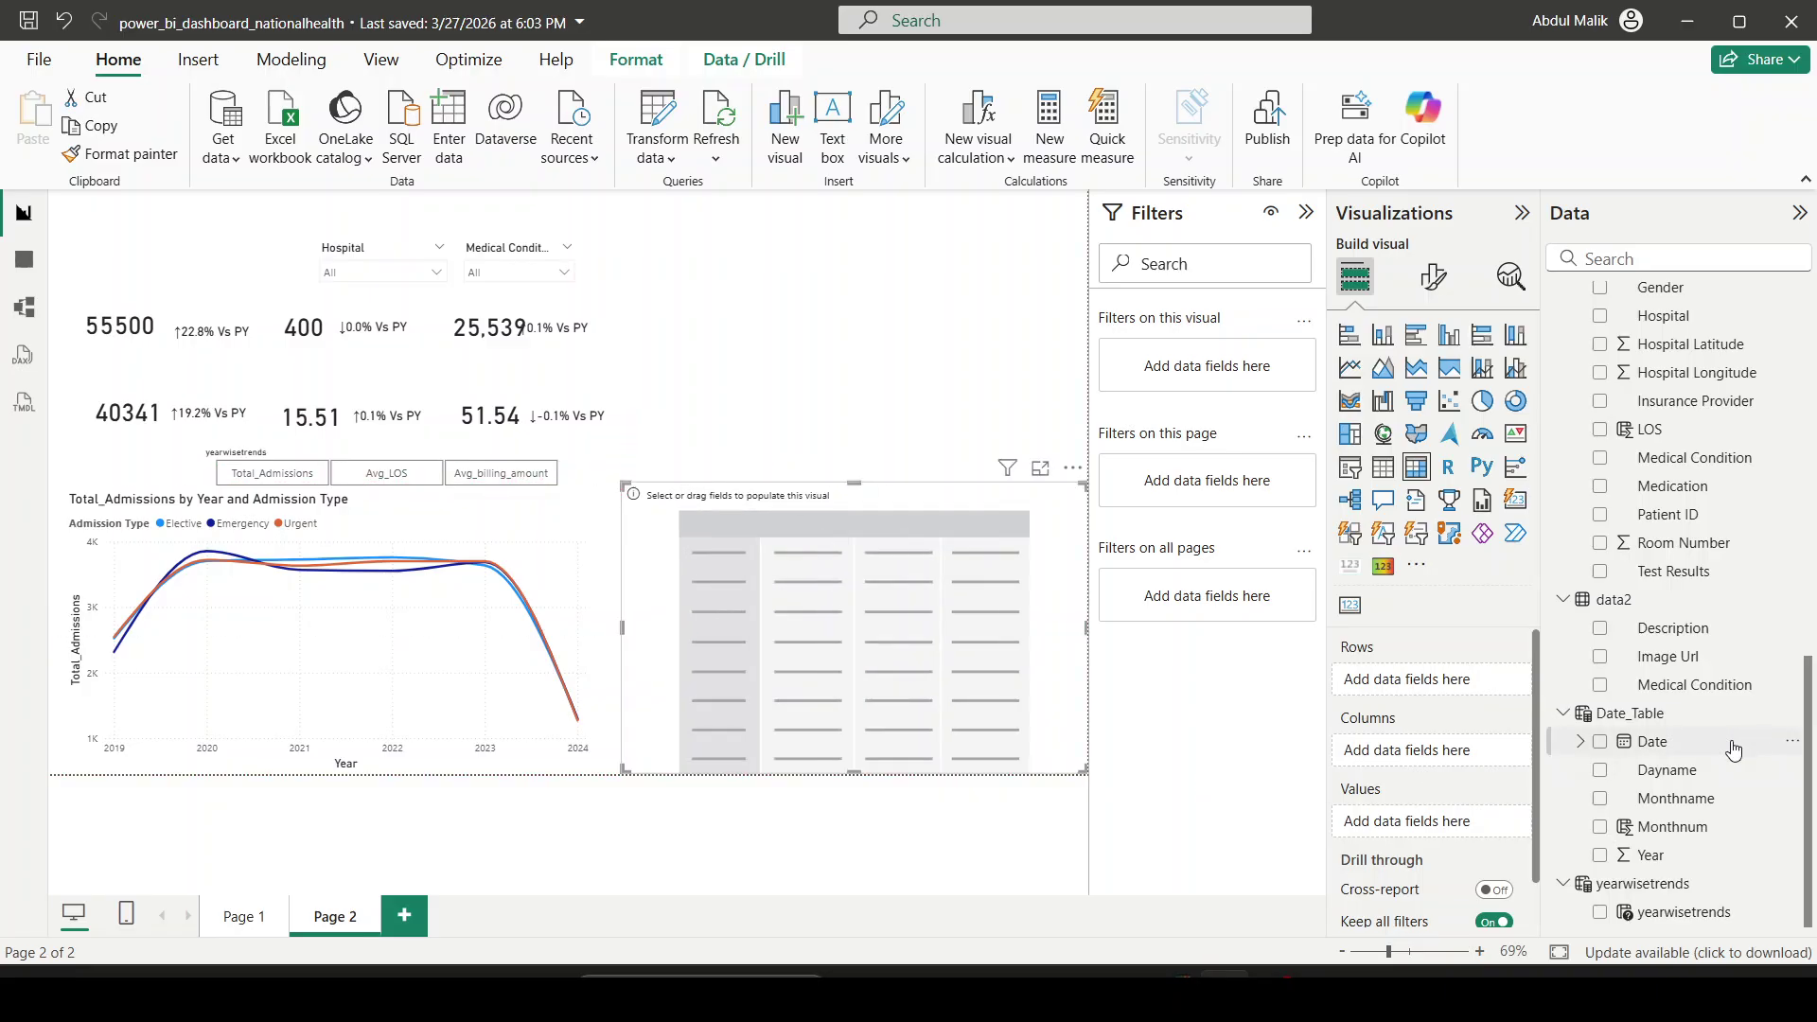
left_click_drag(1708, 803, 1442, 683)
left_click_drag(1718, 774, 1429, 759)
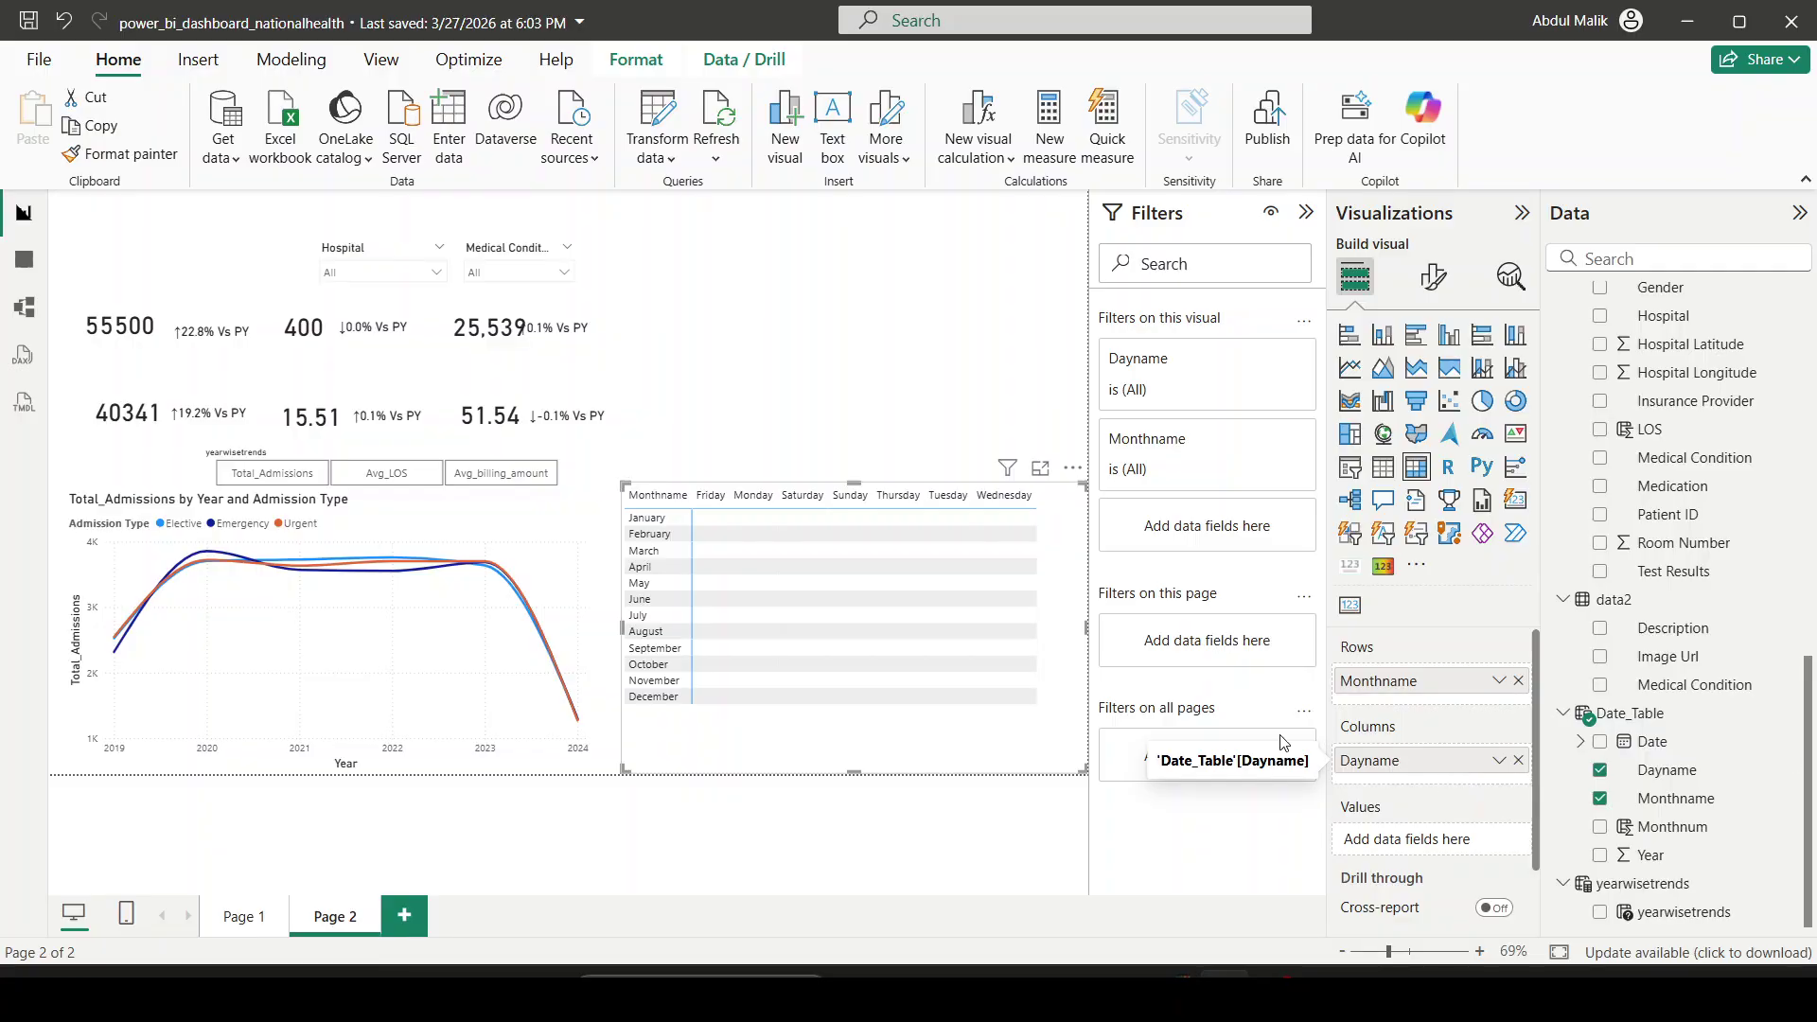
Step: Check the weekday matrix in the ZoomCharts reference in the browser, and add Total_Admissions as the values of the Power BI matrix
key("alt+Tab")
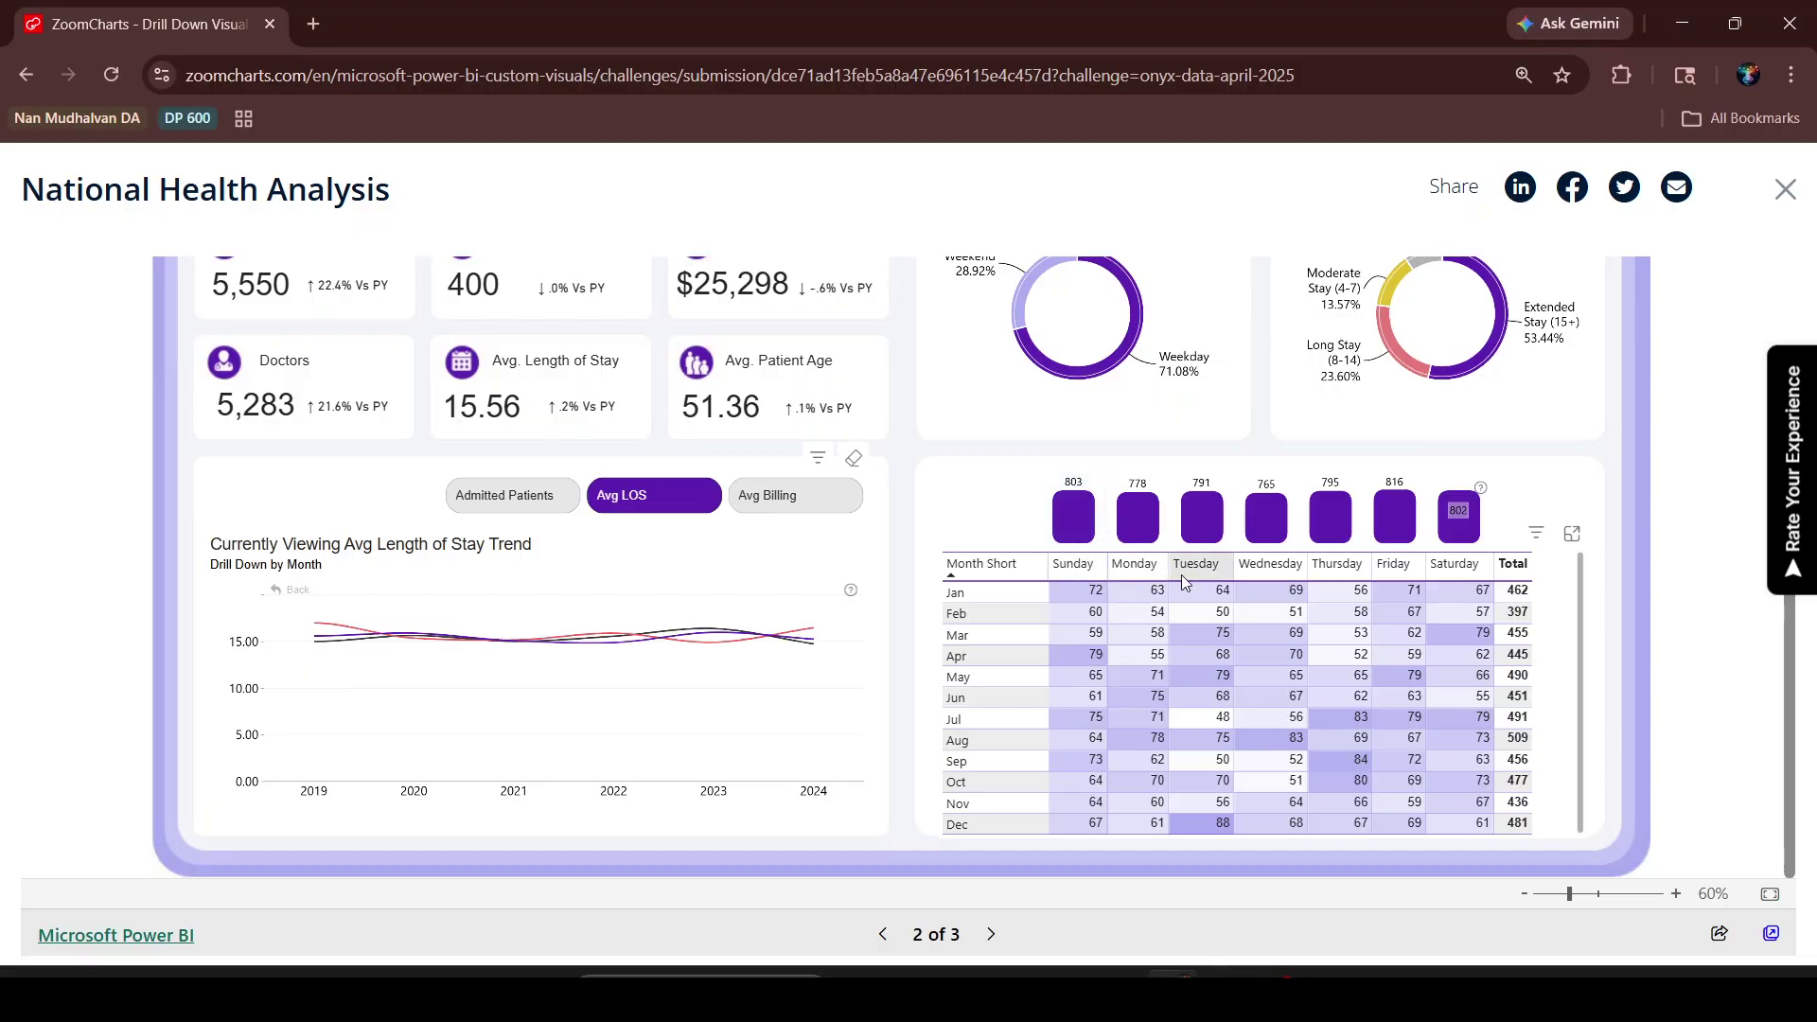
key("alt+Tab")
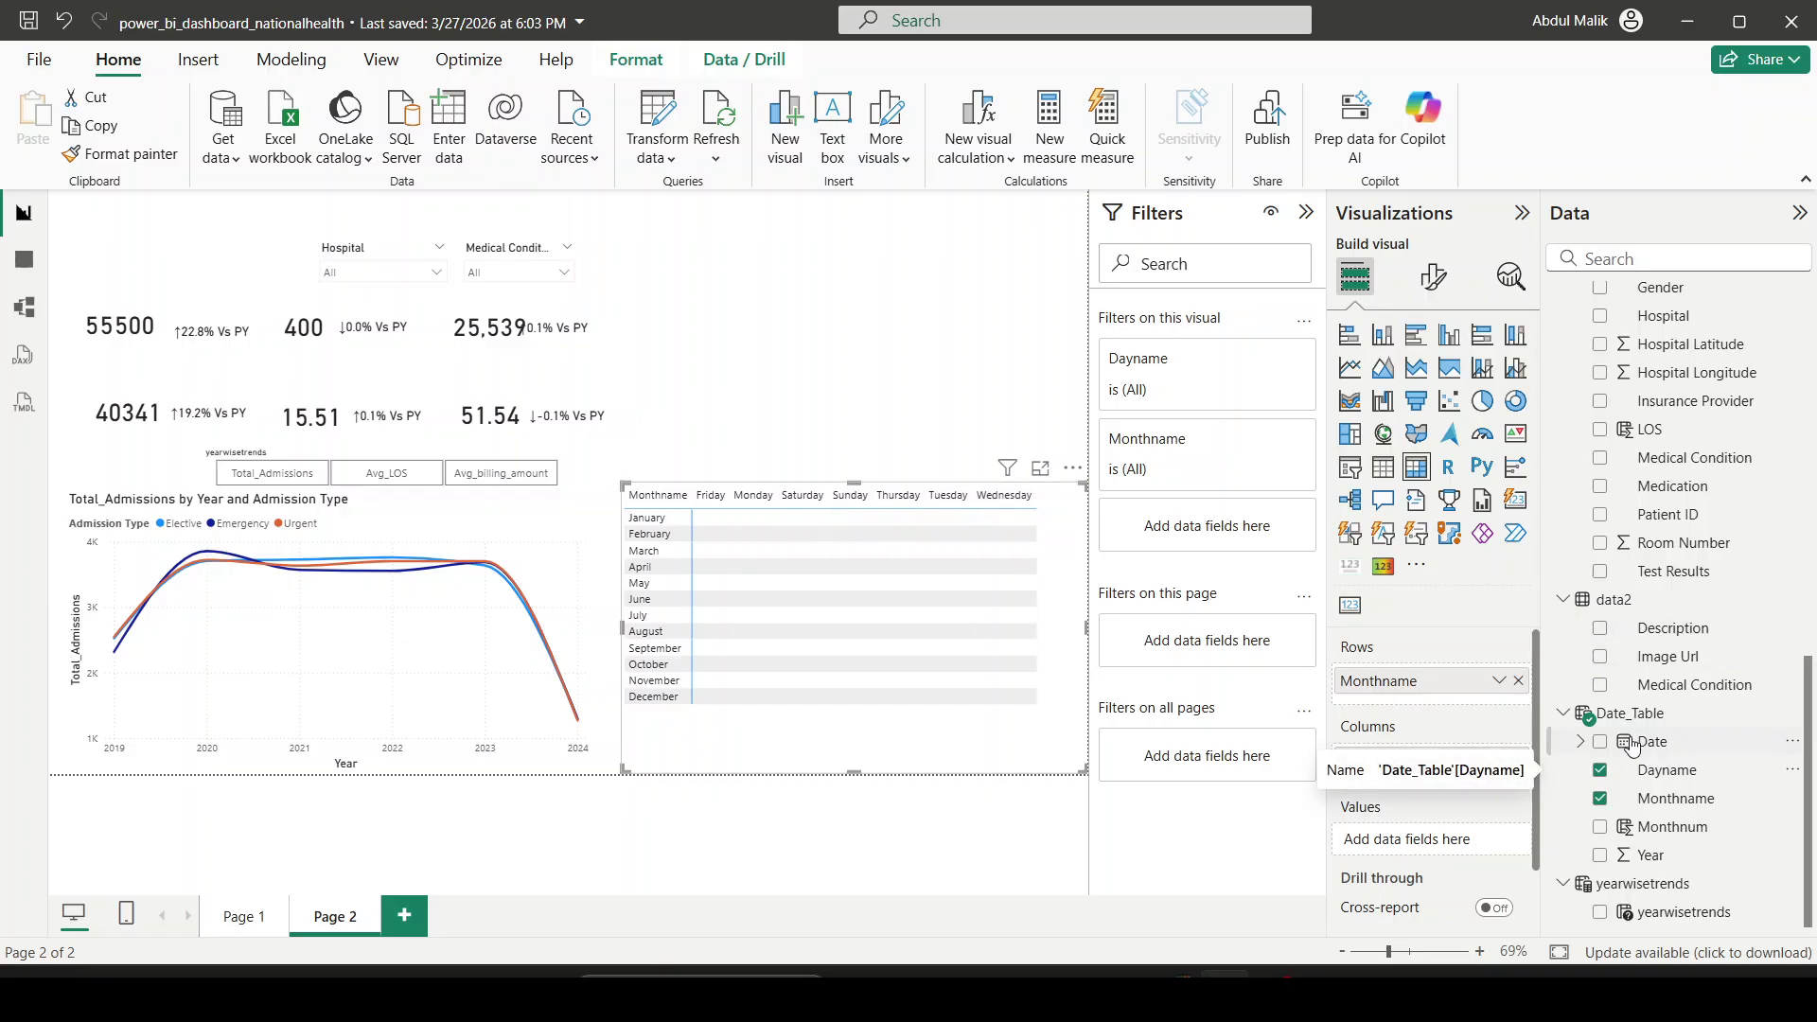
scroll(1670, 591, "up", 4)
scroll(1697, 554, "up", 3)
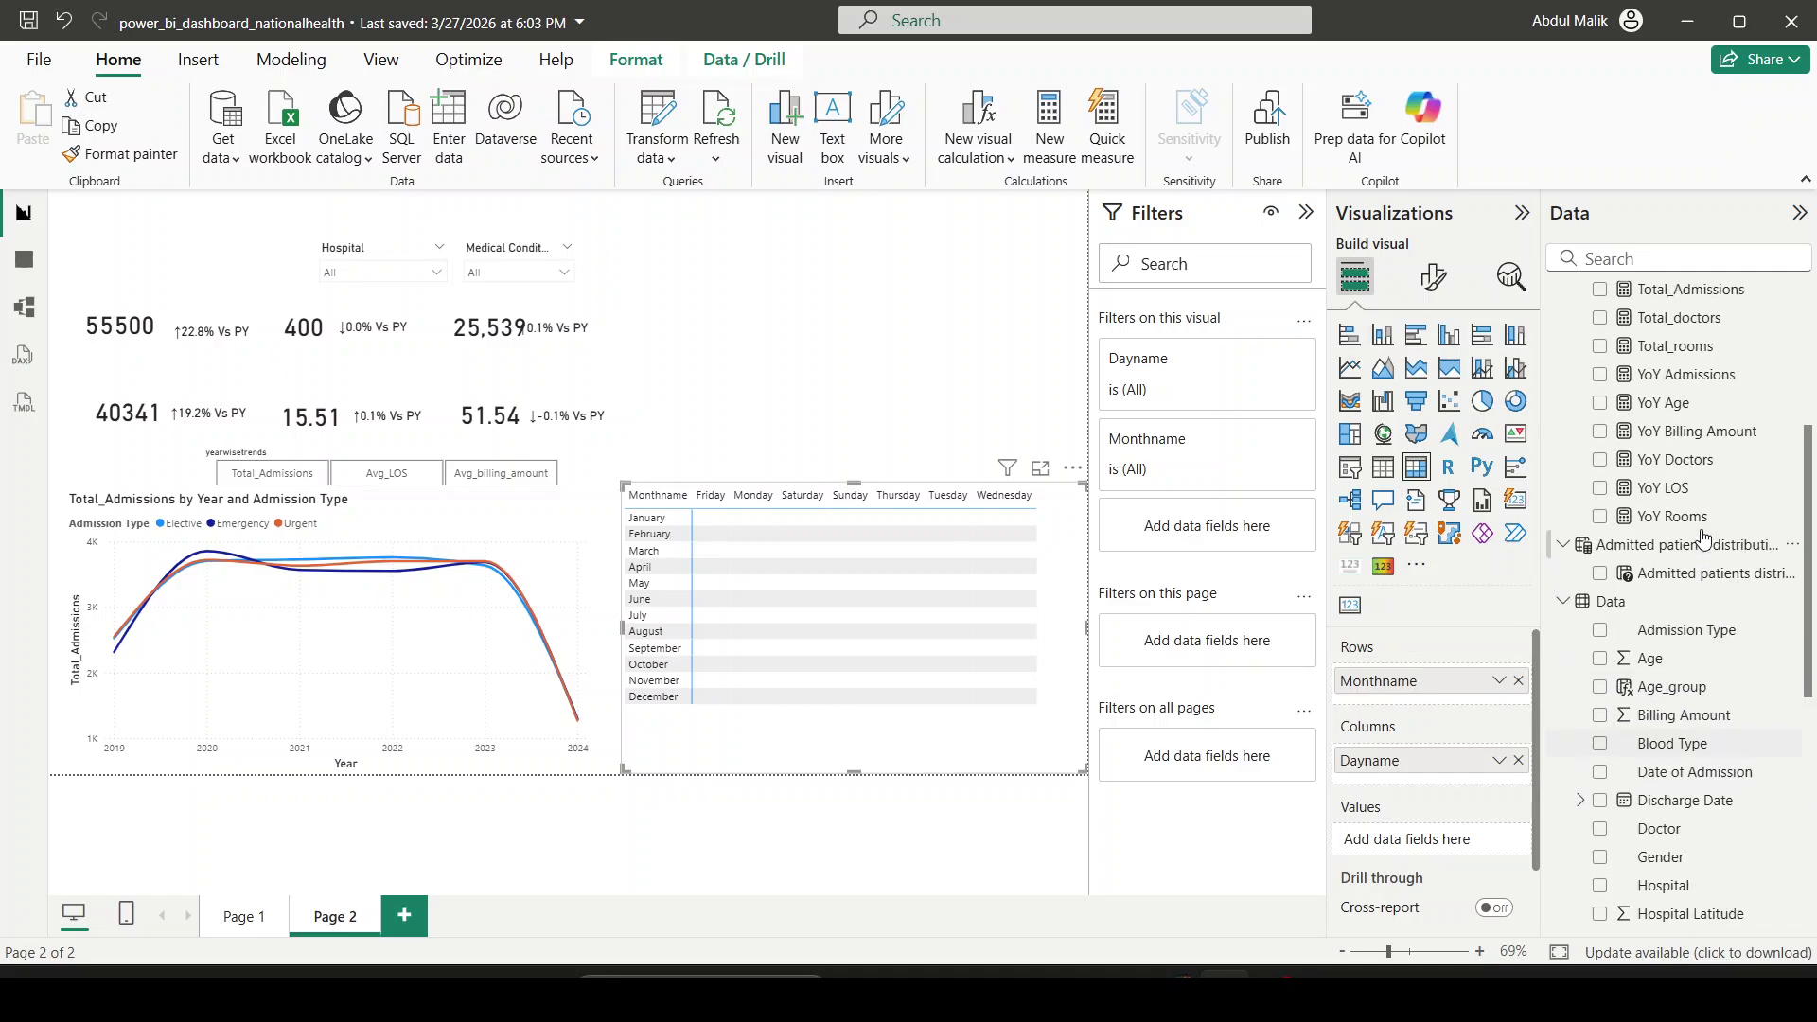
left_click_drag(1690, 313, 1412, 830)
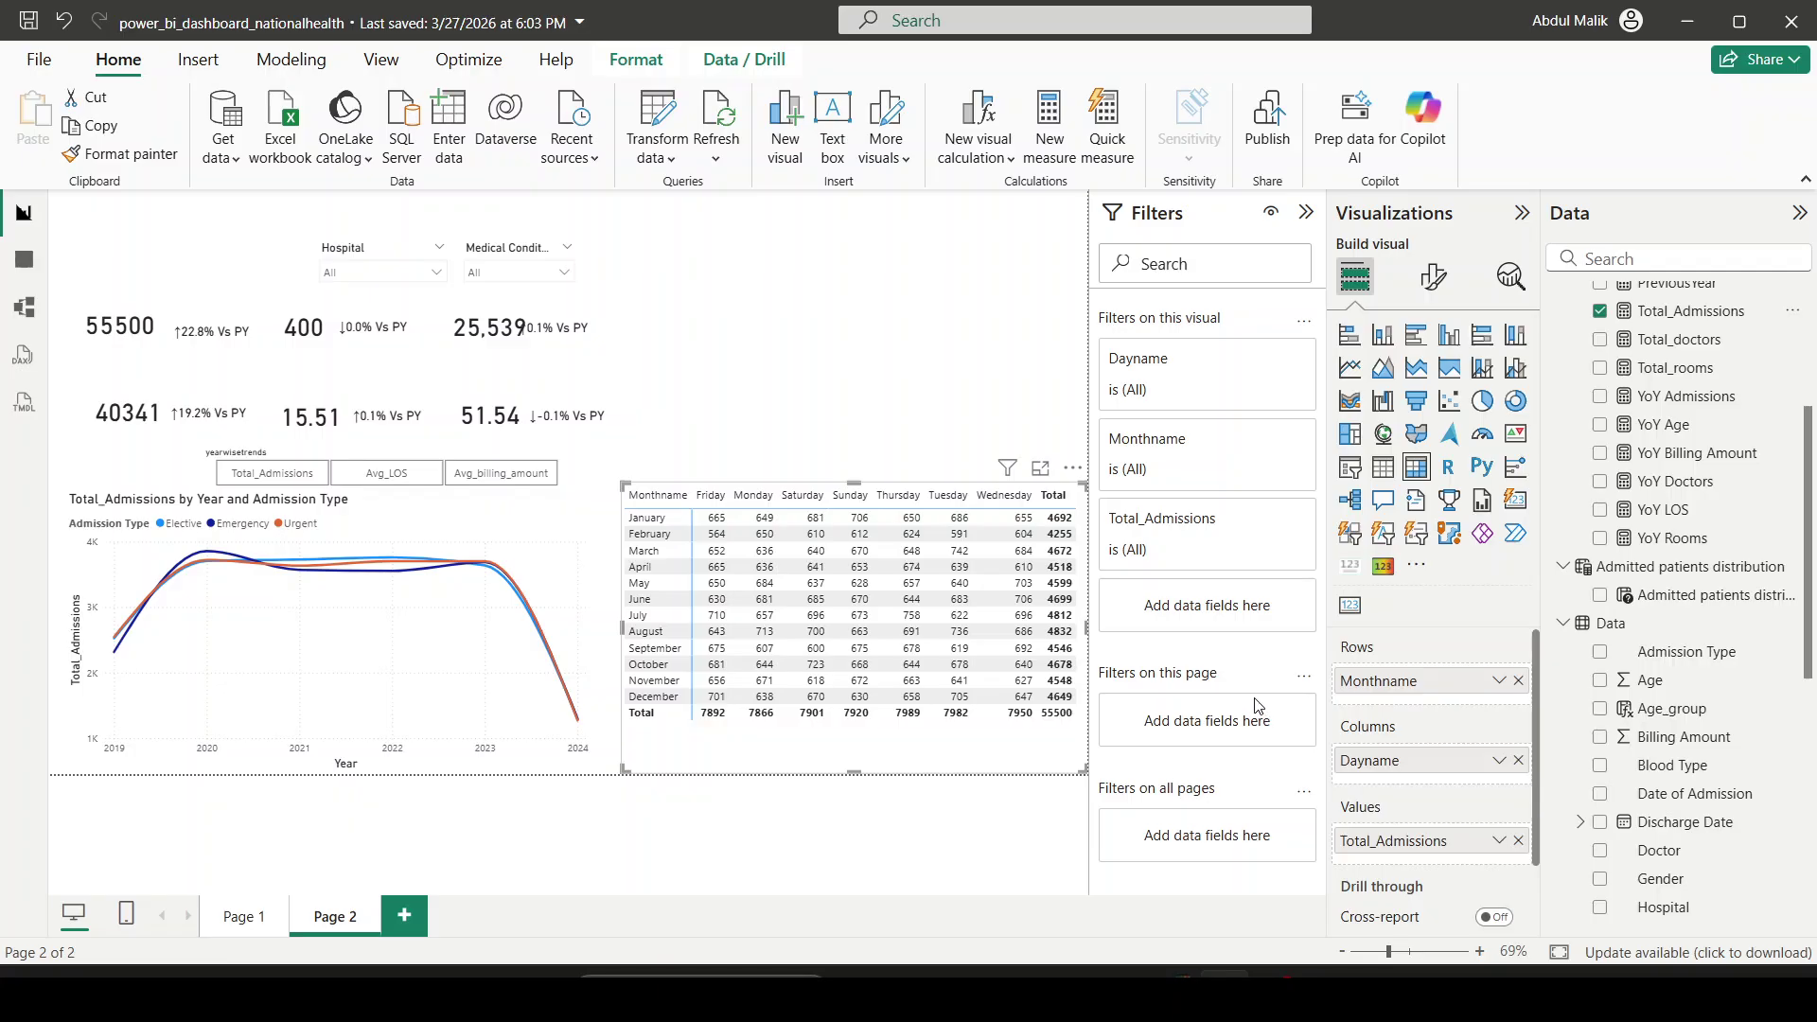
Step: Switch to the ZoomCharts reference in the browser to examine its Medical Condition filter and weekday matrix, and return to the Power BI report
key("alt+Tab")
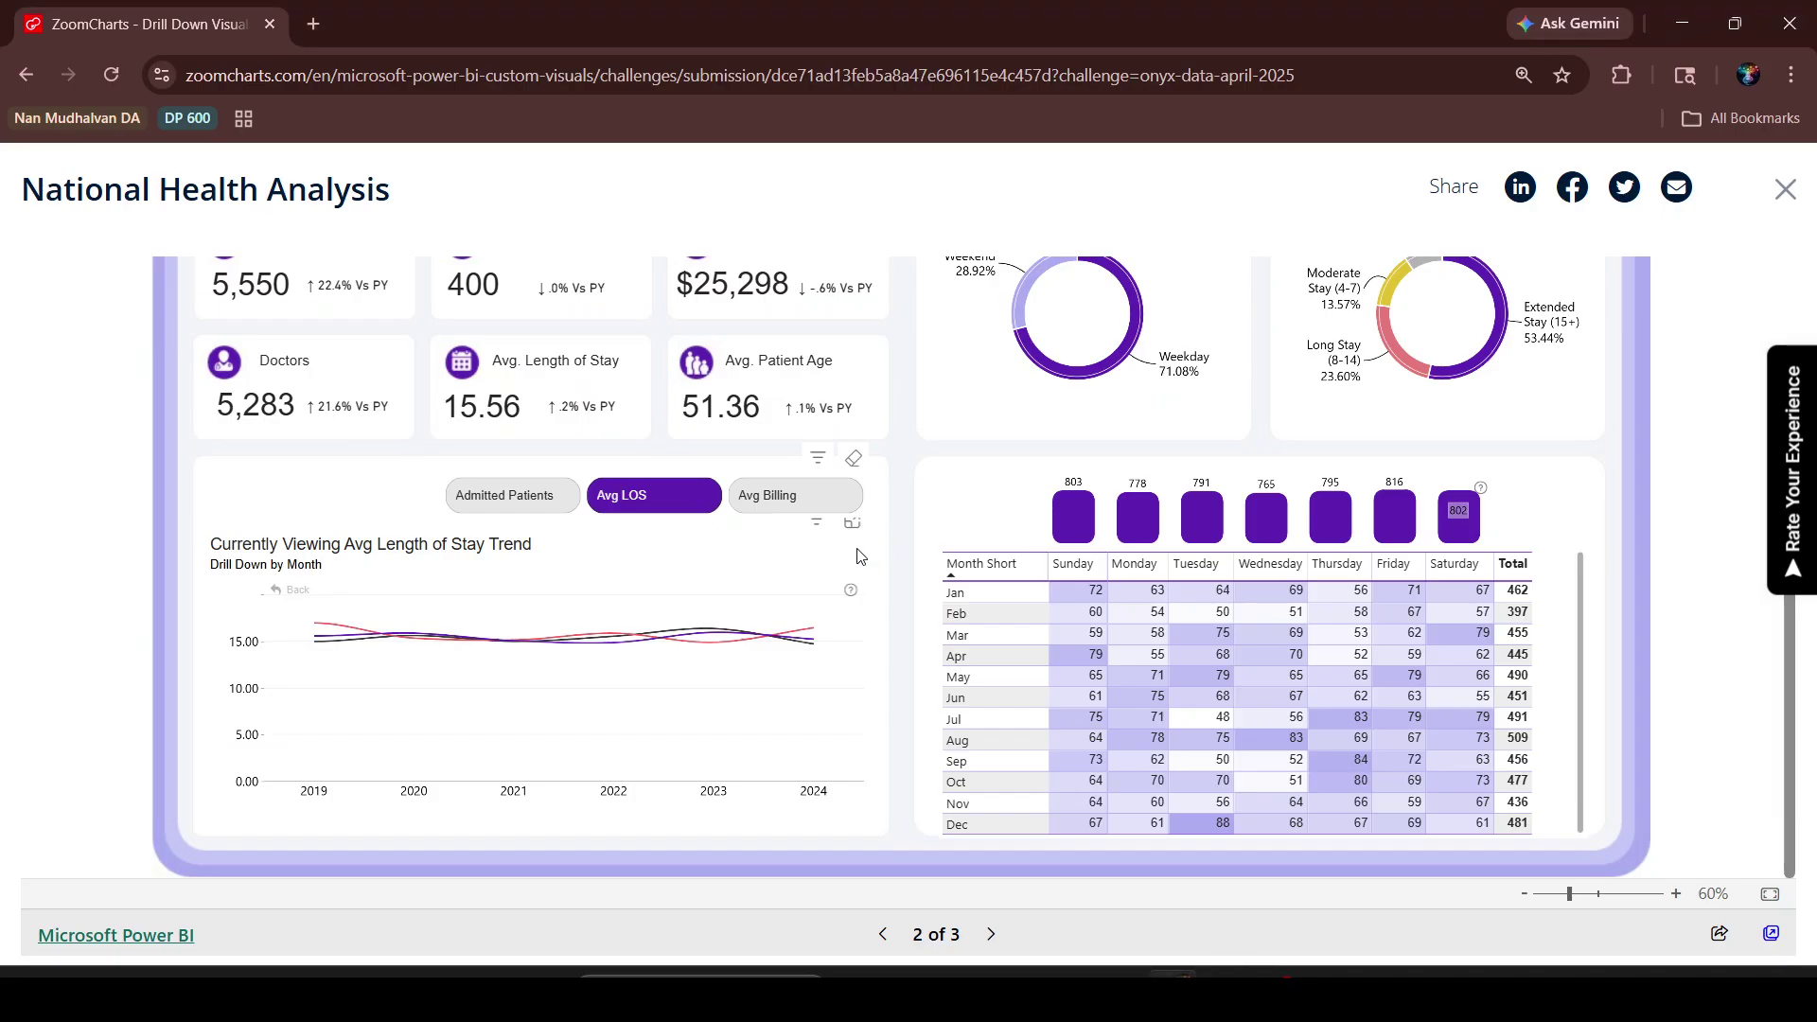
scroll(1126, 511, "up", 3)
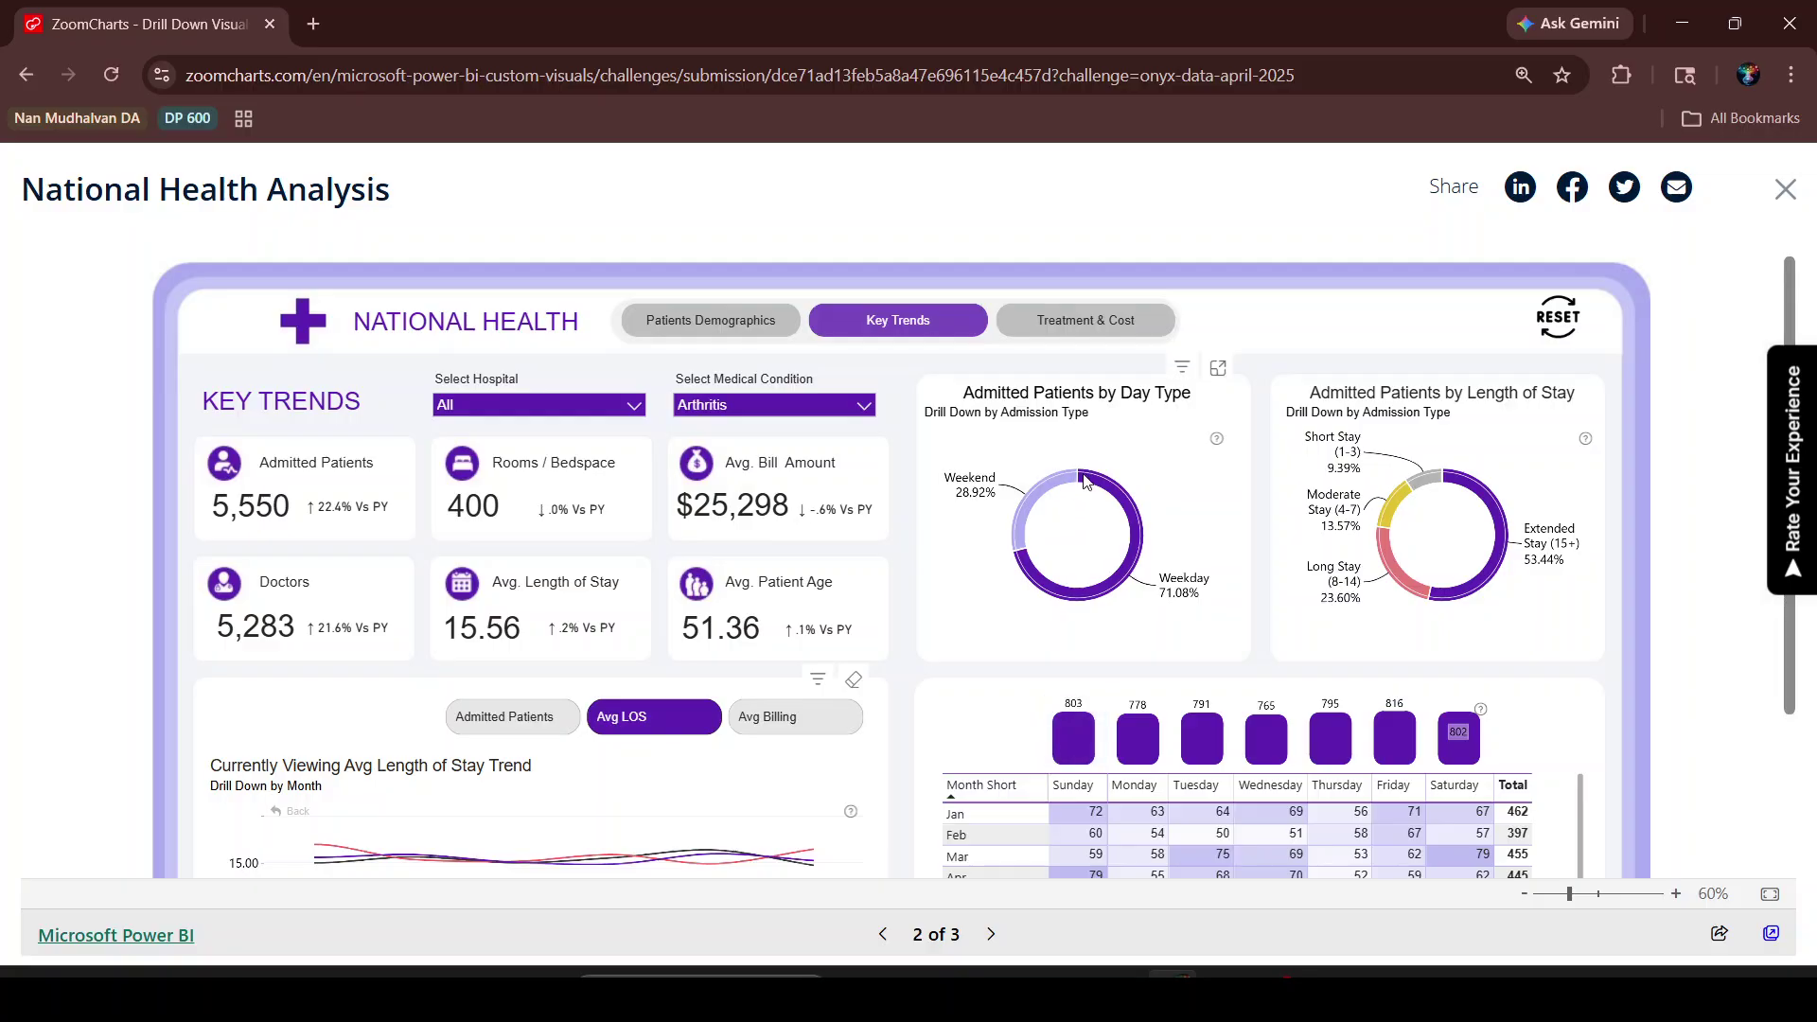
scroll(1083, 492, "down", 1)
scroll(1083, 511, "up", 1)
left_click(857, 405)
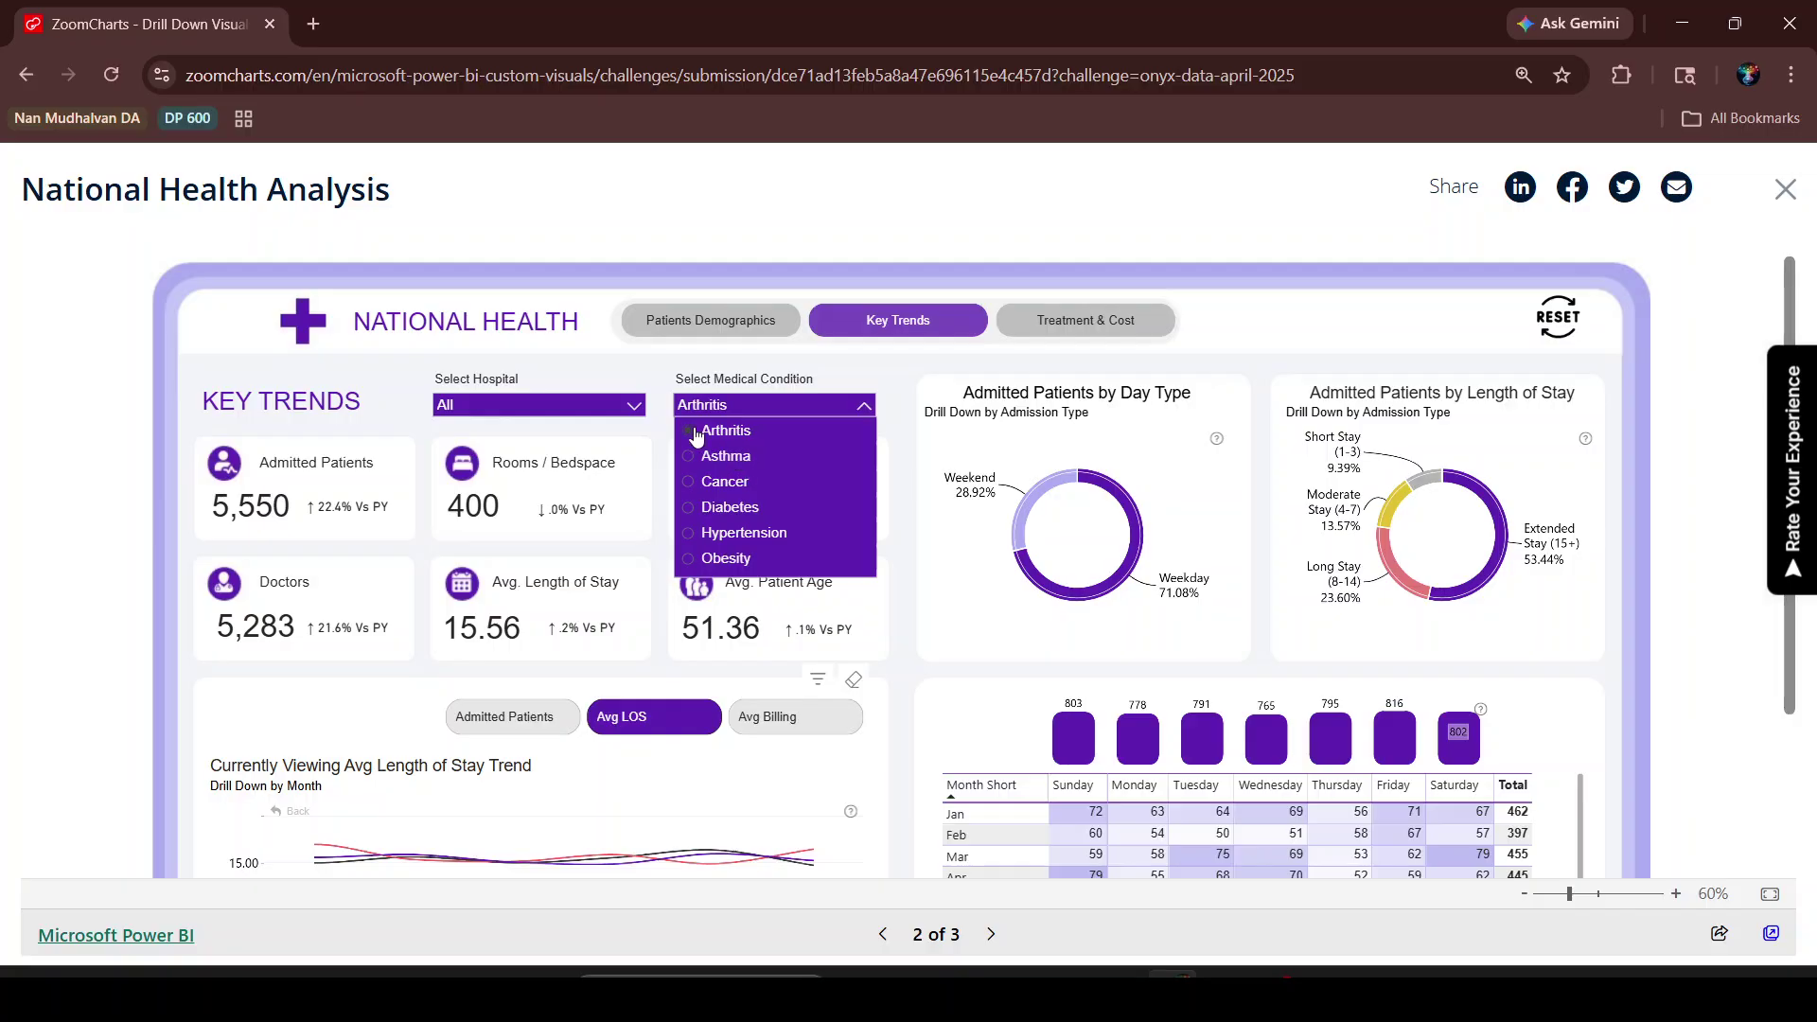
left_click(700, 432)
scroll(1118, 454, "down", 2)
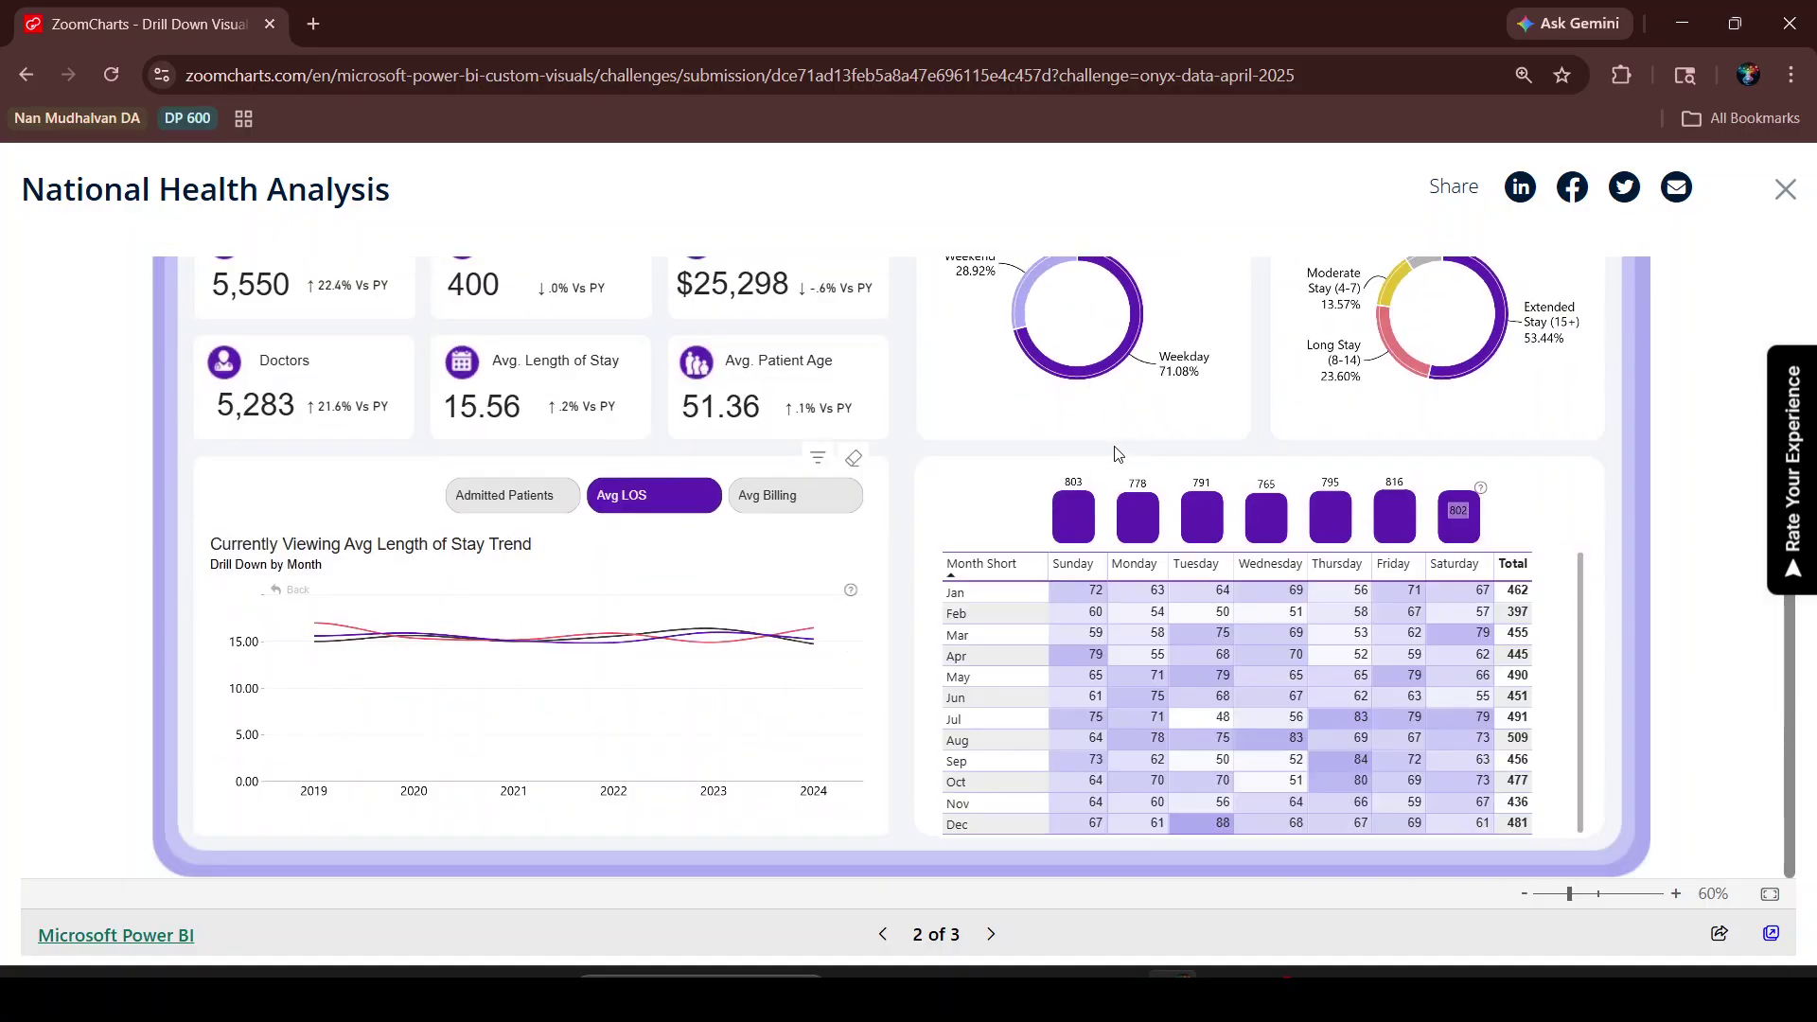
scroll(1093, 454, "up", 2)
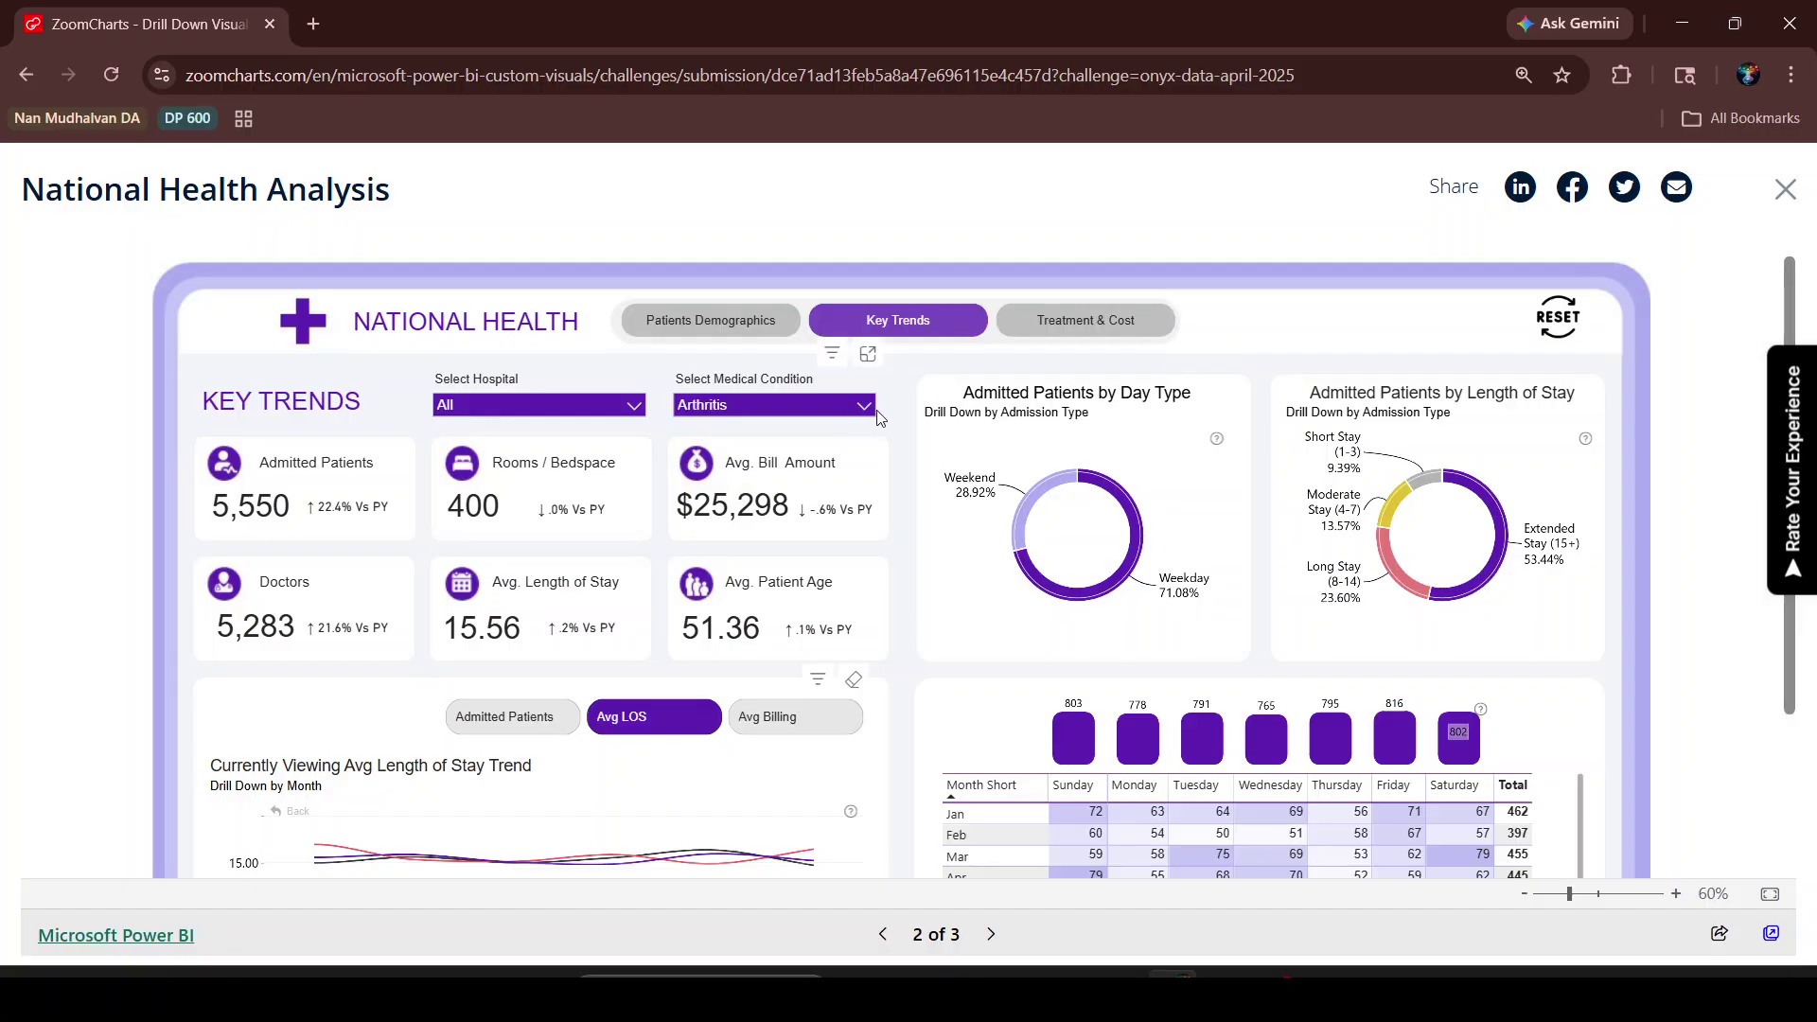
scroll(966, 436, "down", 2)
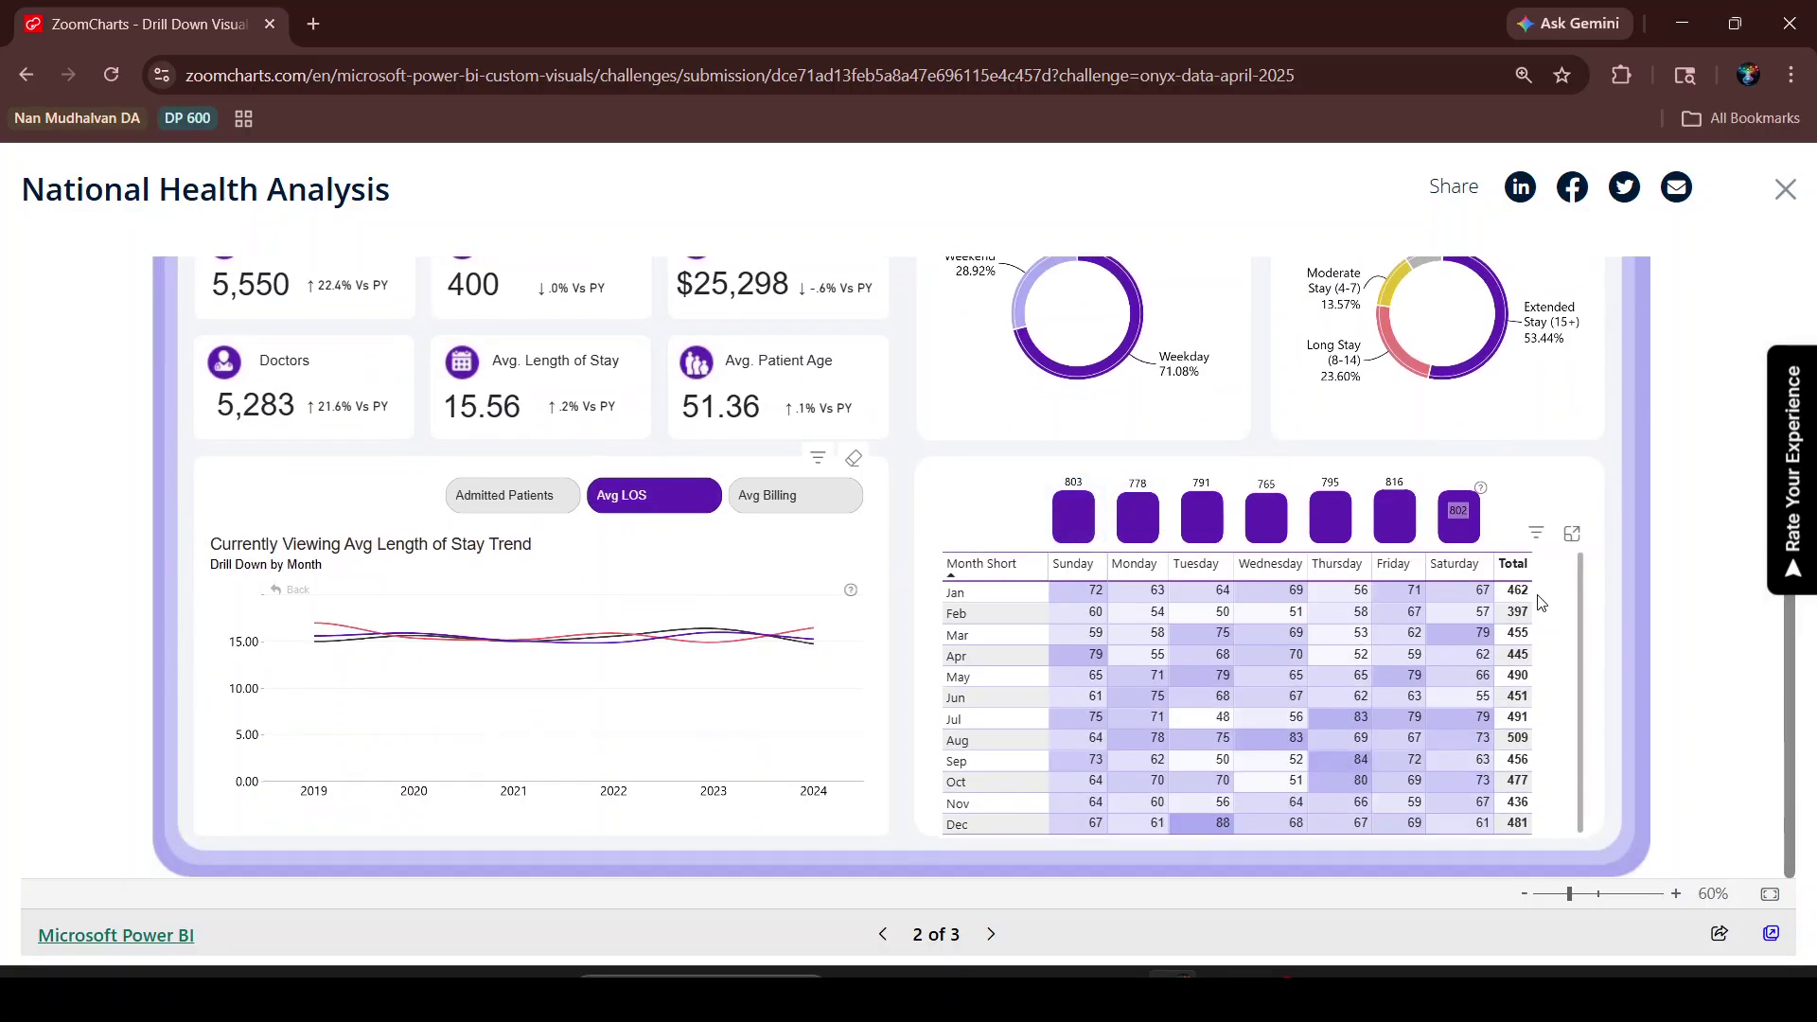
key("alt+Tab")
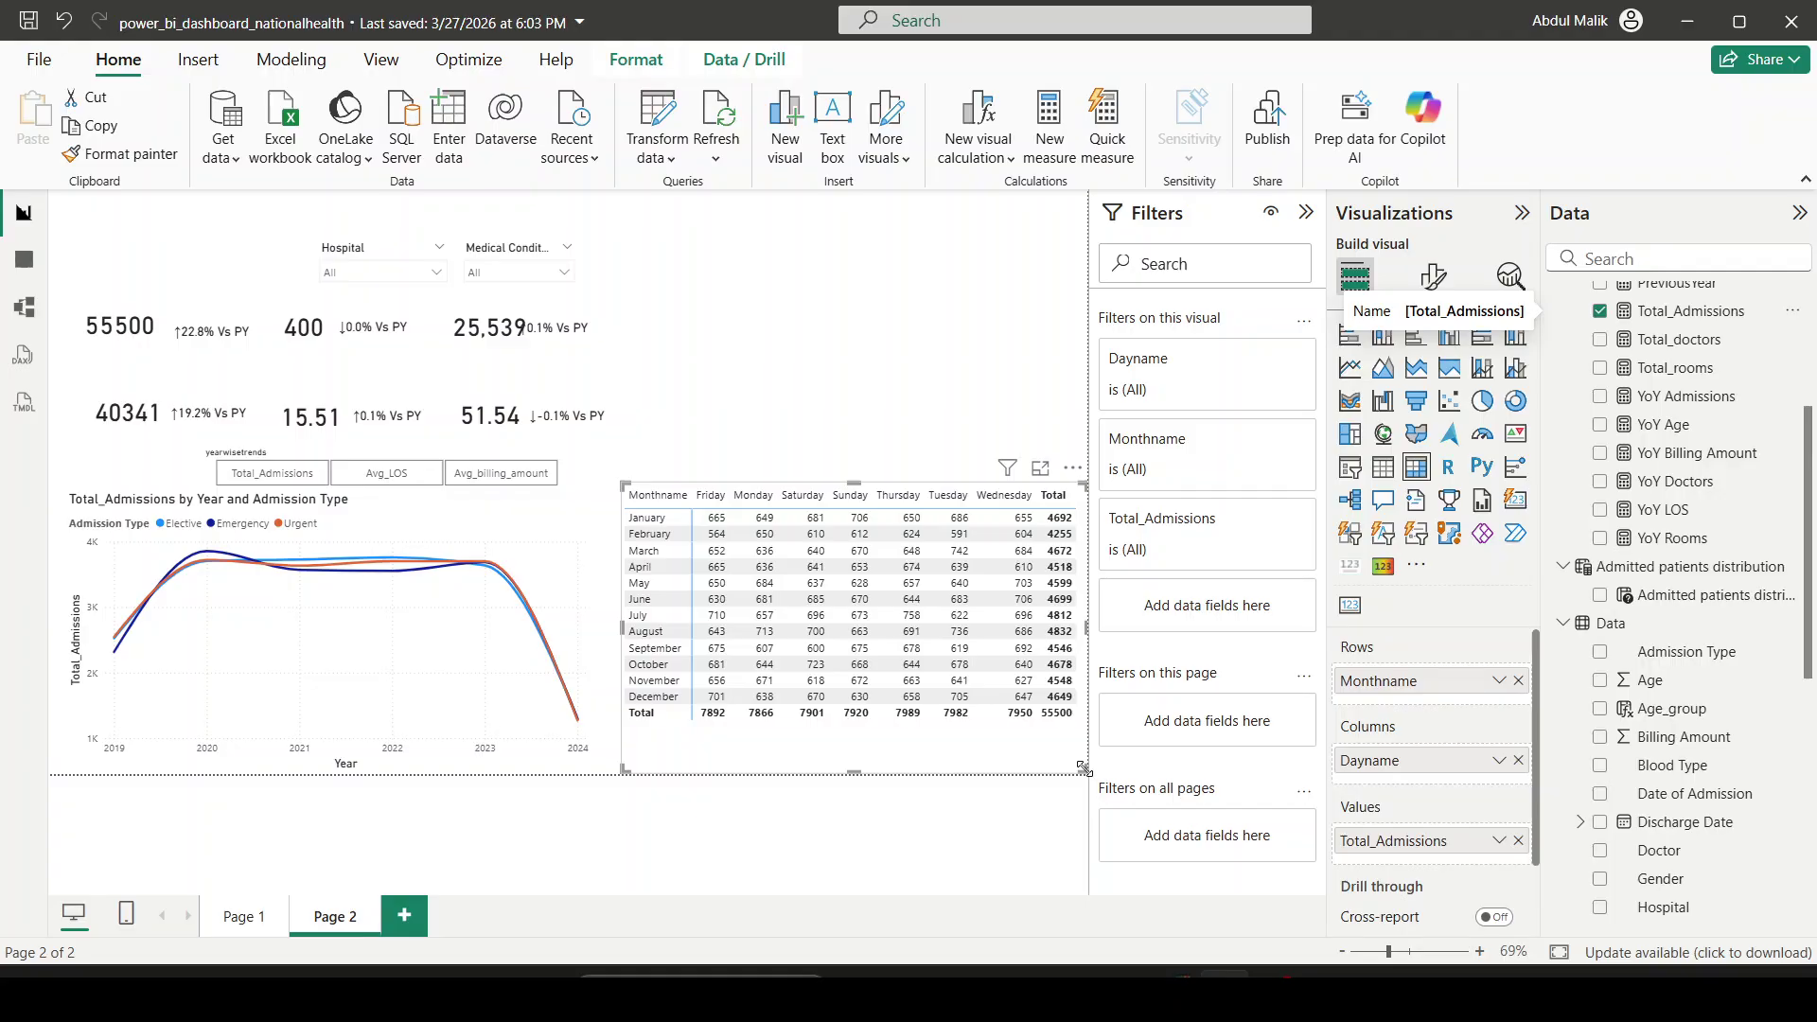
Step: Filter the page to Arthritis with the Medical Condition slicer, and shorten the matrix and move it slightly down
left_click_drag(1084, 768, 1084, 737)
left_click(519, 272)
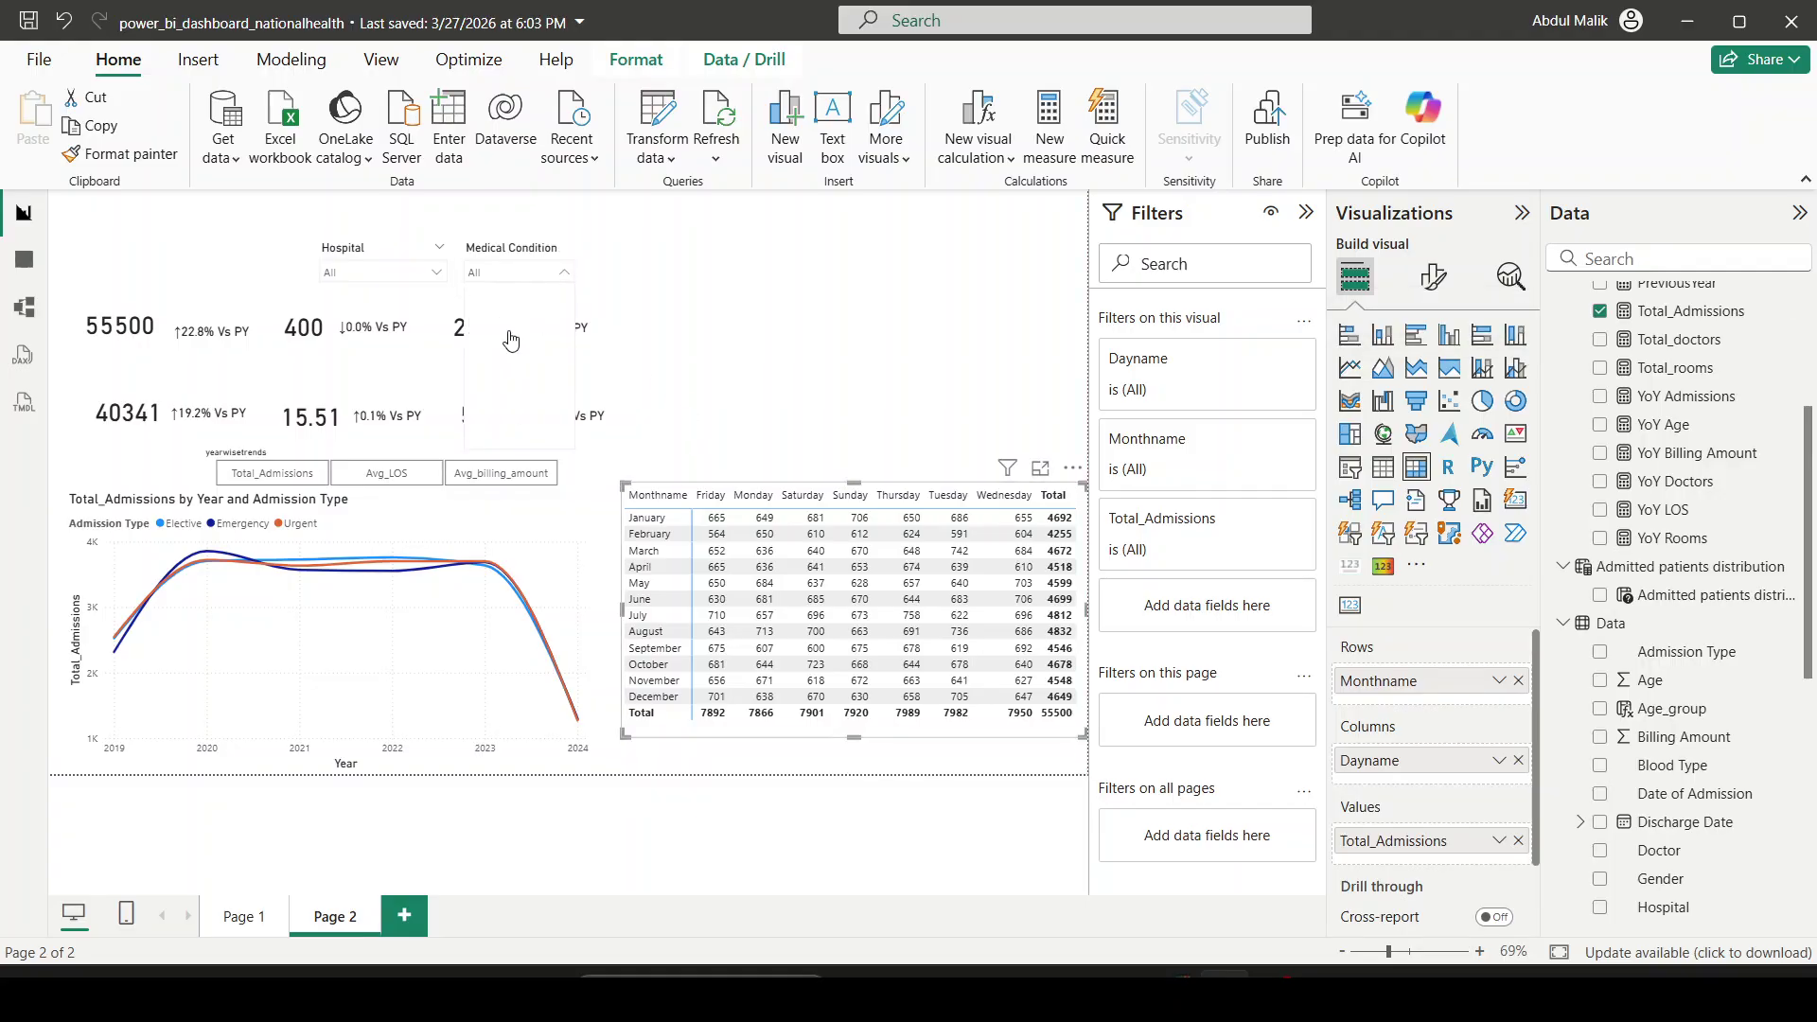
left_click(478, 299)
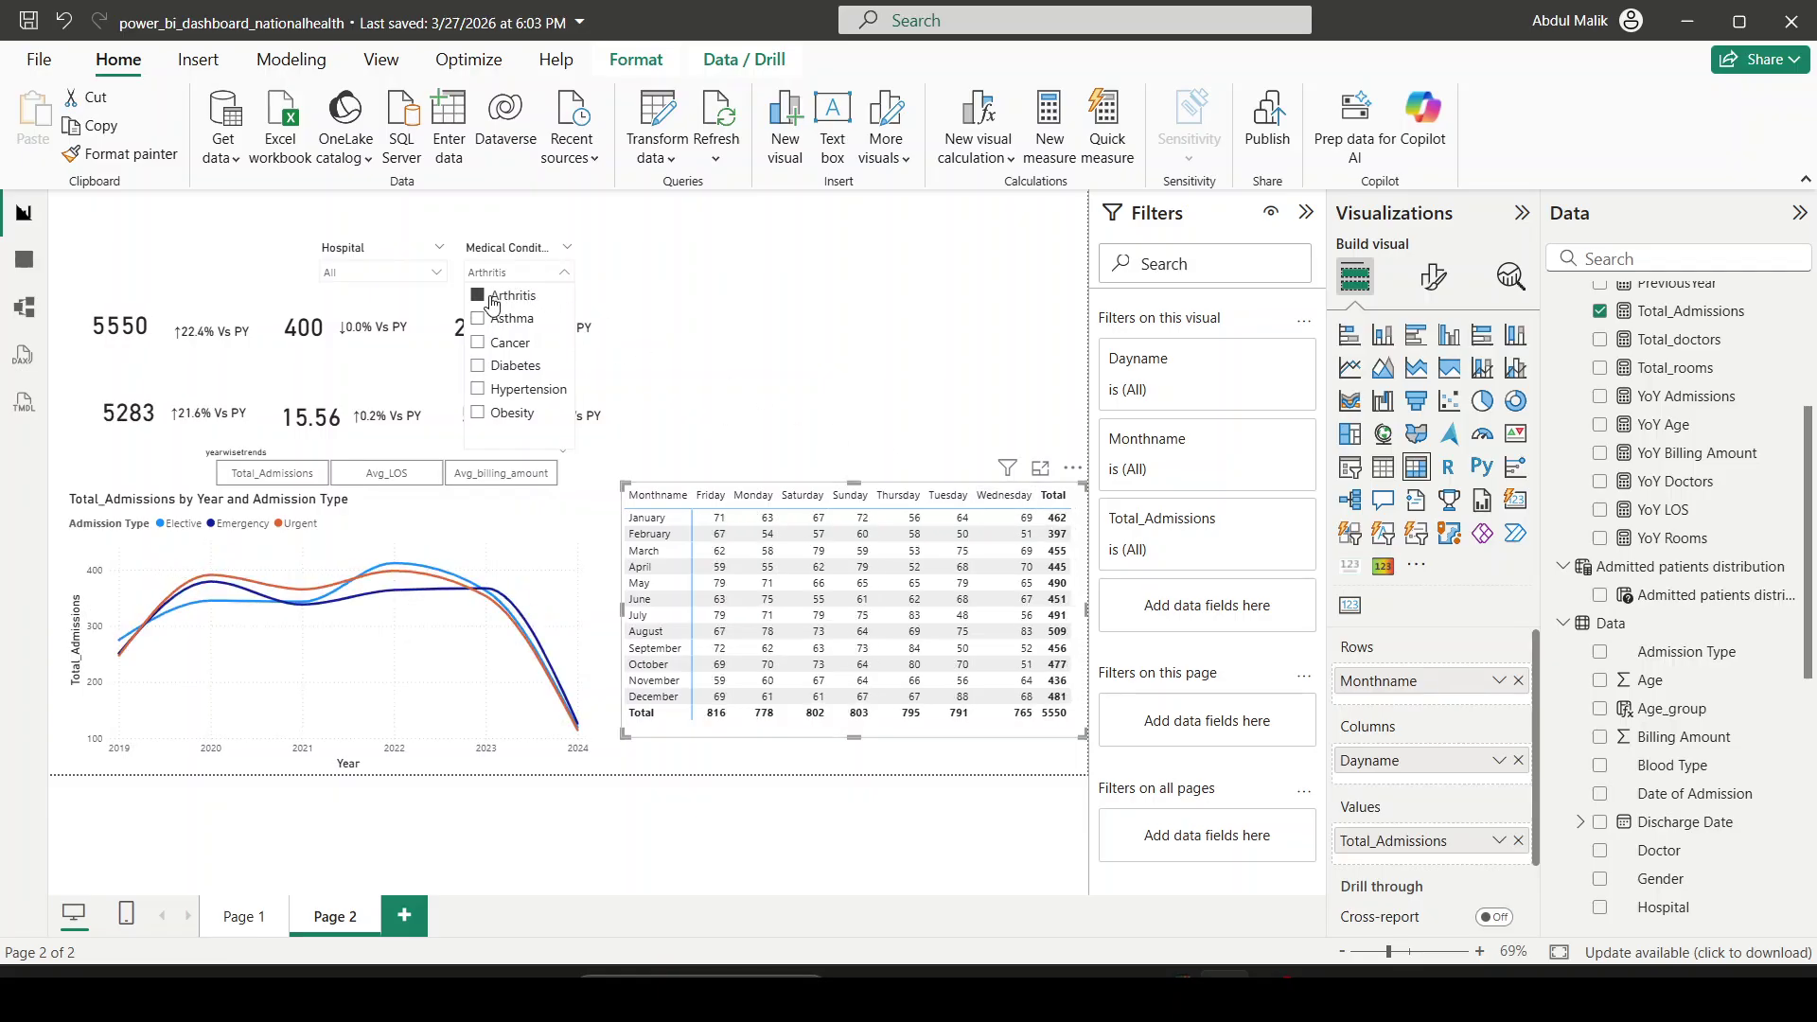
left_click_drag(1076, 480, 1076, 501)
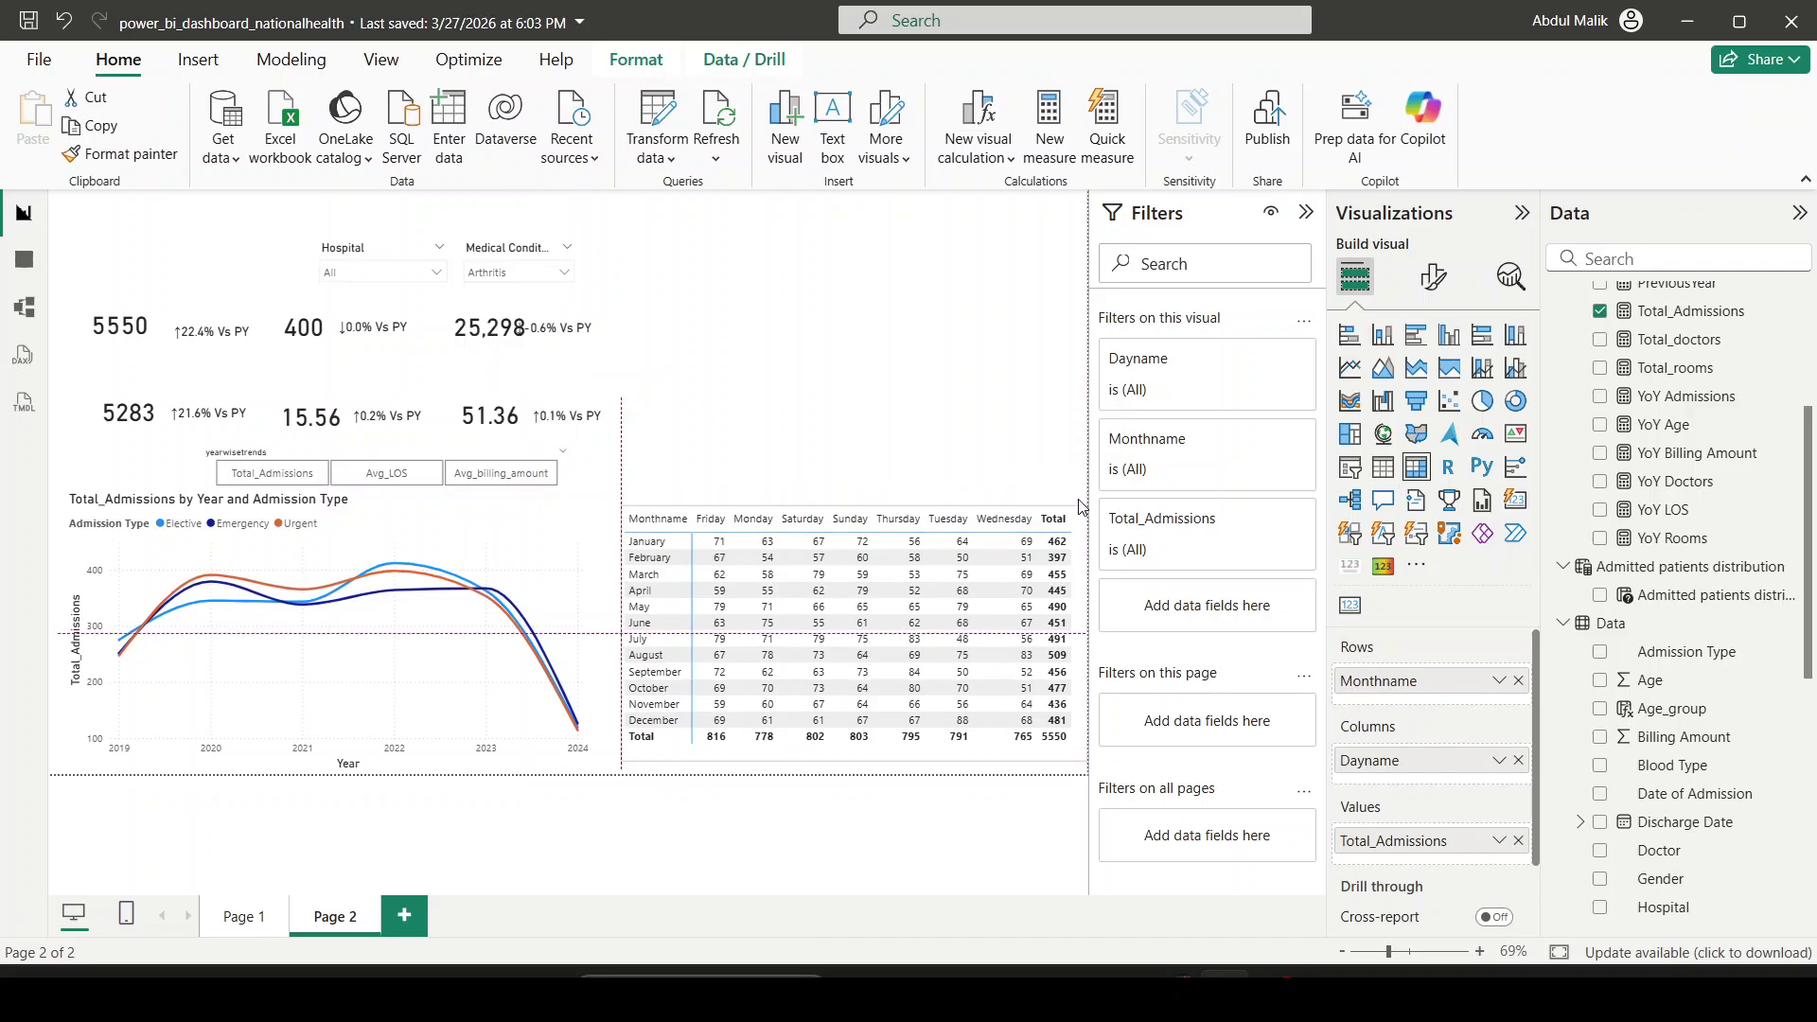
left_click(982, 414)
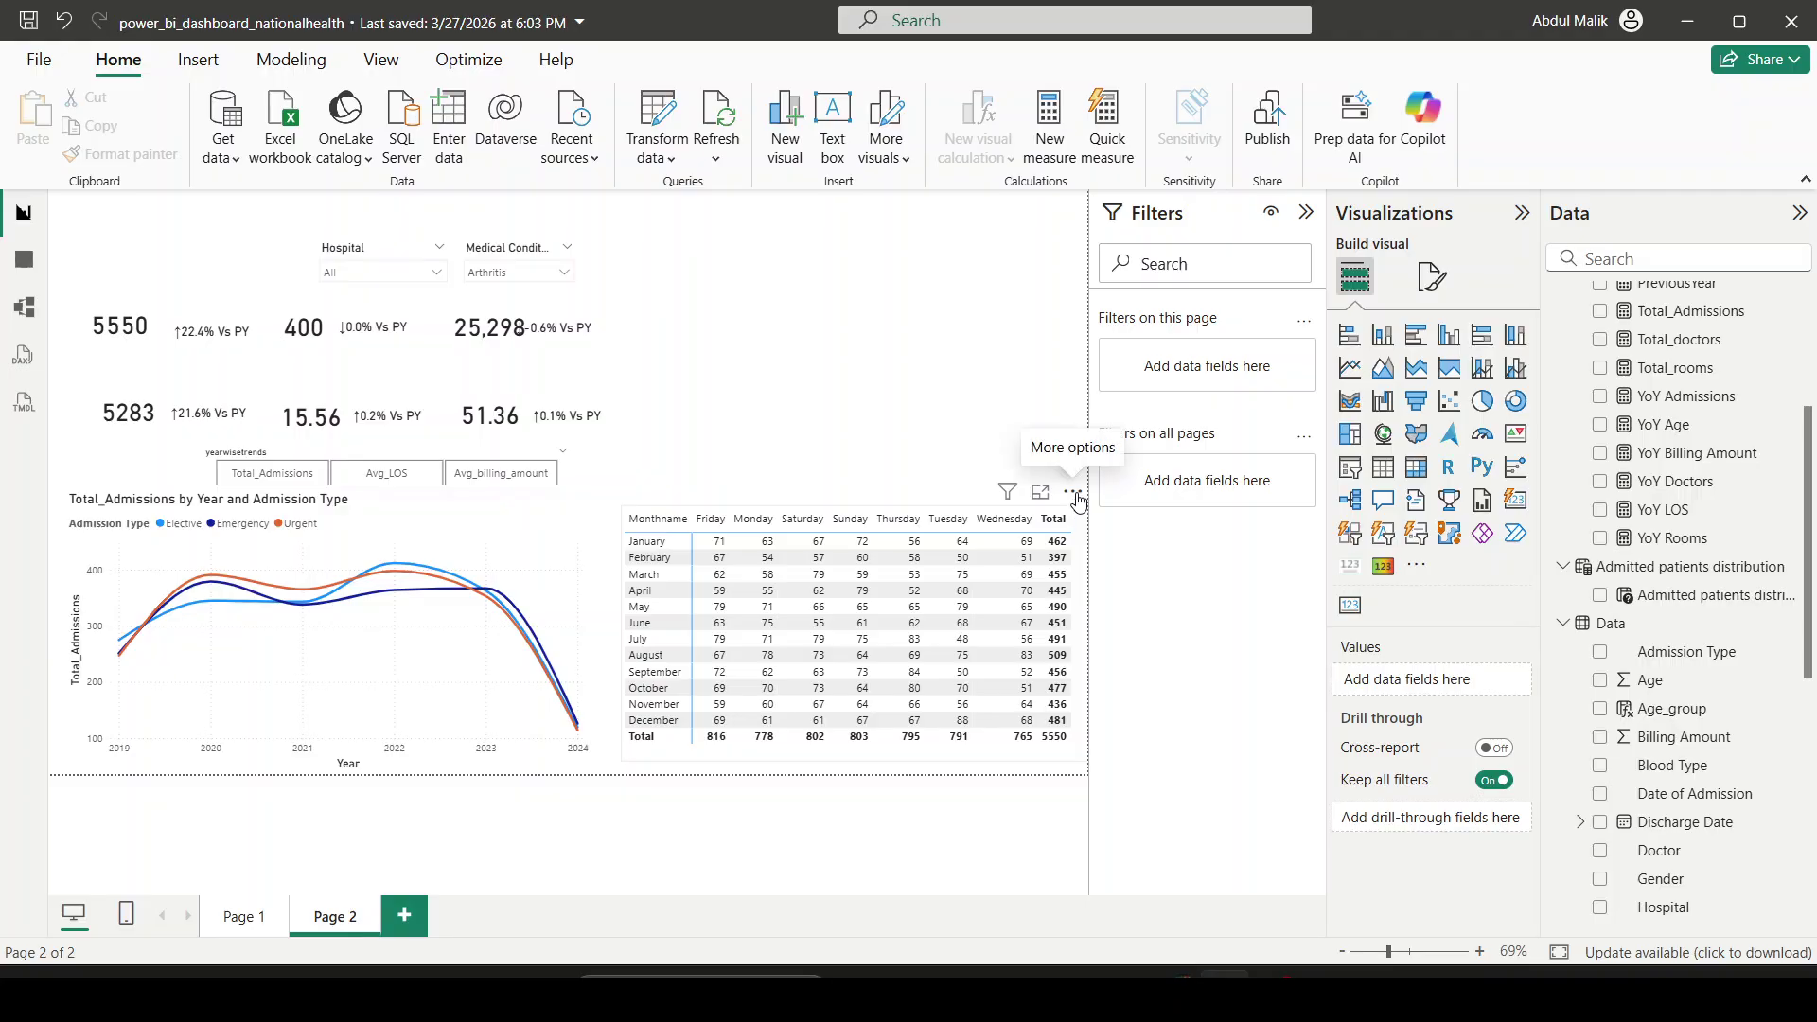
Step: Try sorting the matrix by Total_Admissions
left_click(1072, 491)
mouse_move(1233, 710)
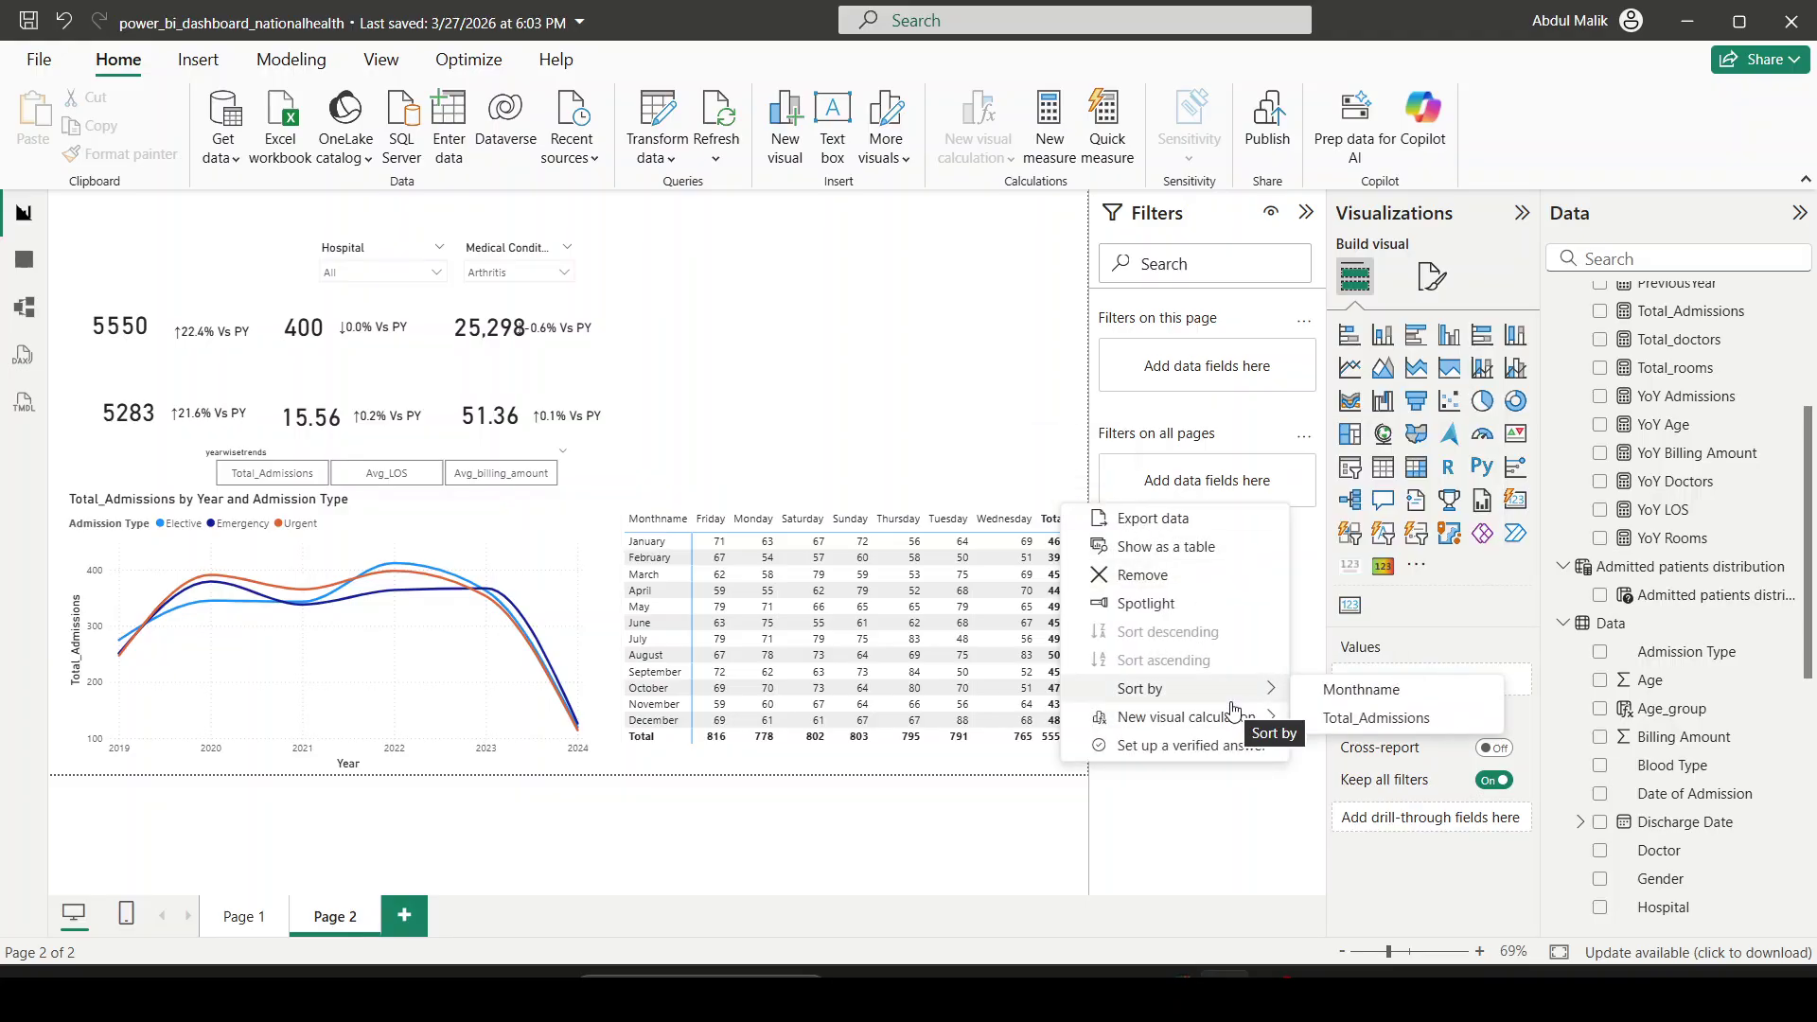
left_click(1377, 719)
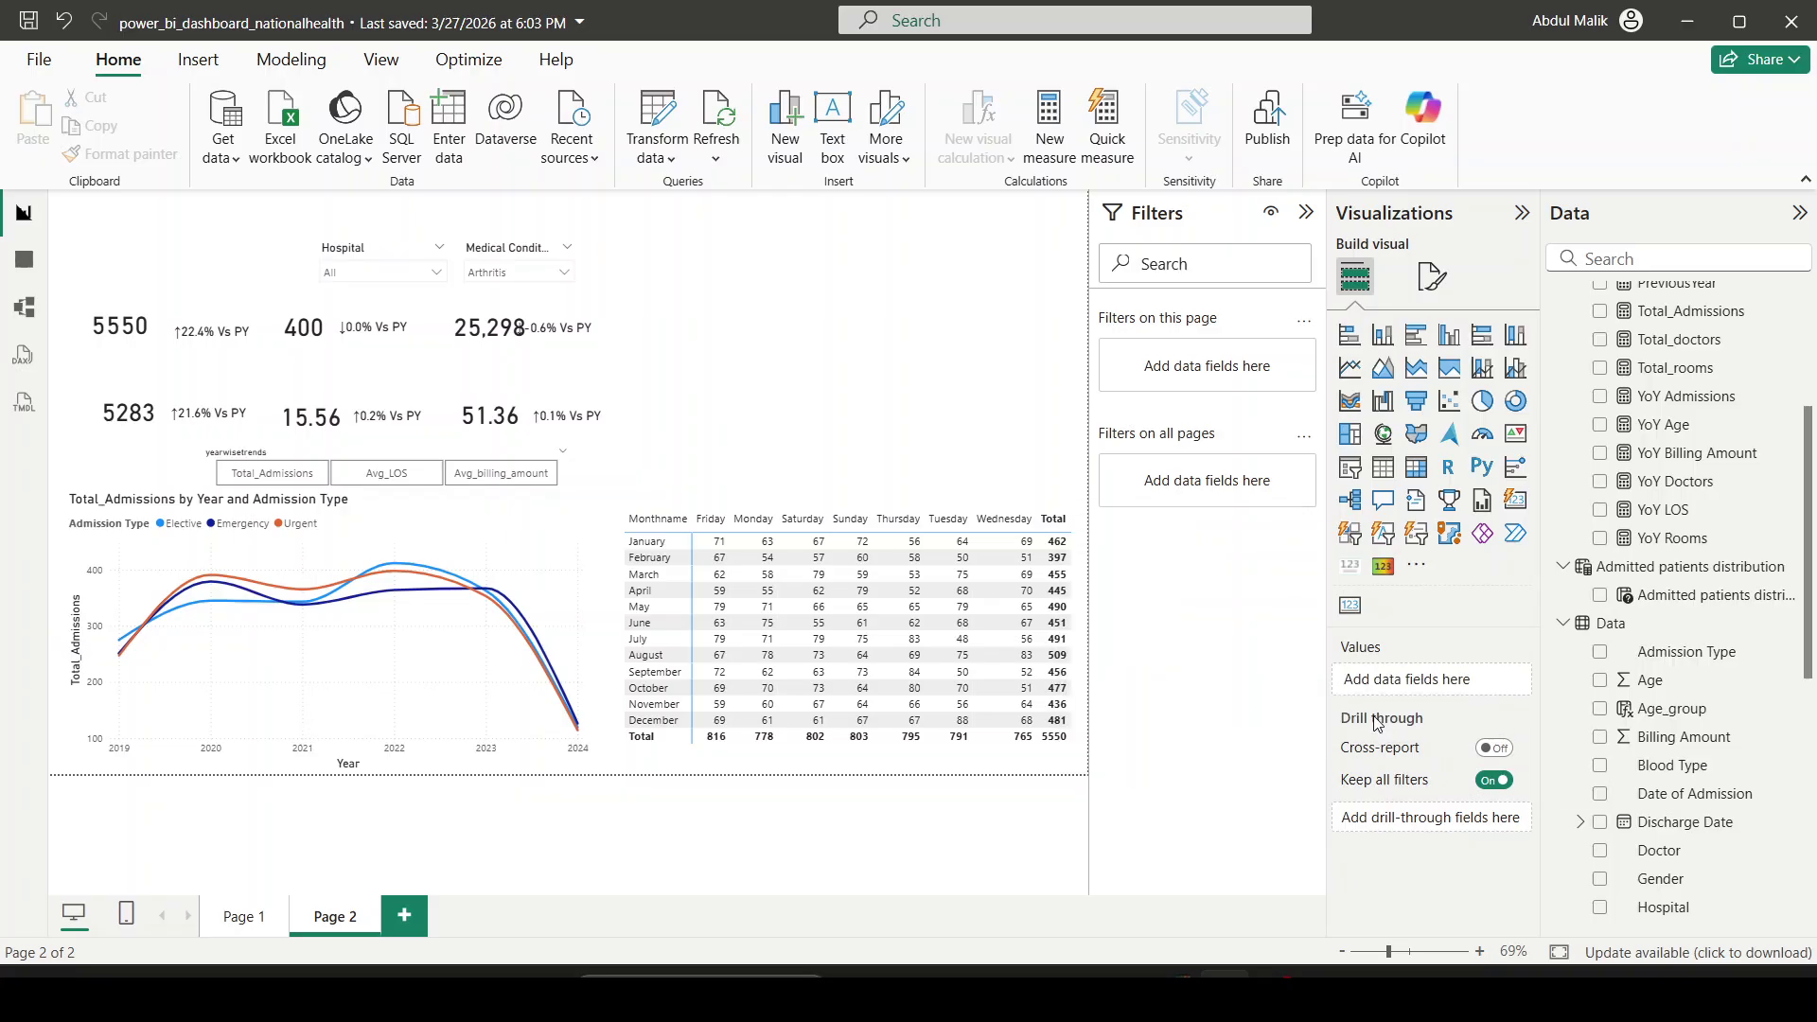
Step: Sort the matrix by Monthname in ascending order
right_click(1057, 515)
mouse_move(1268, 690)
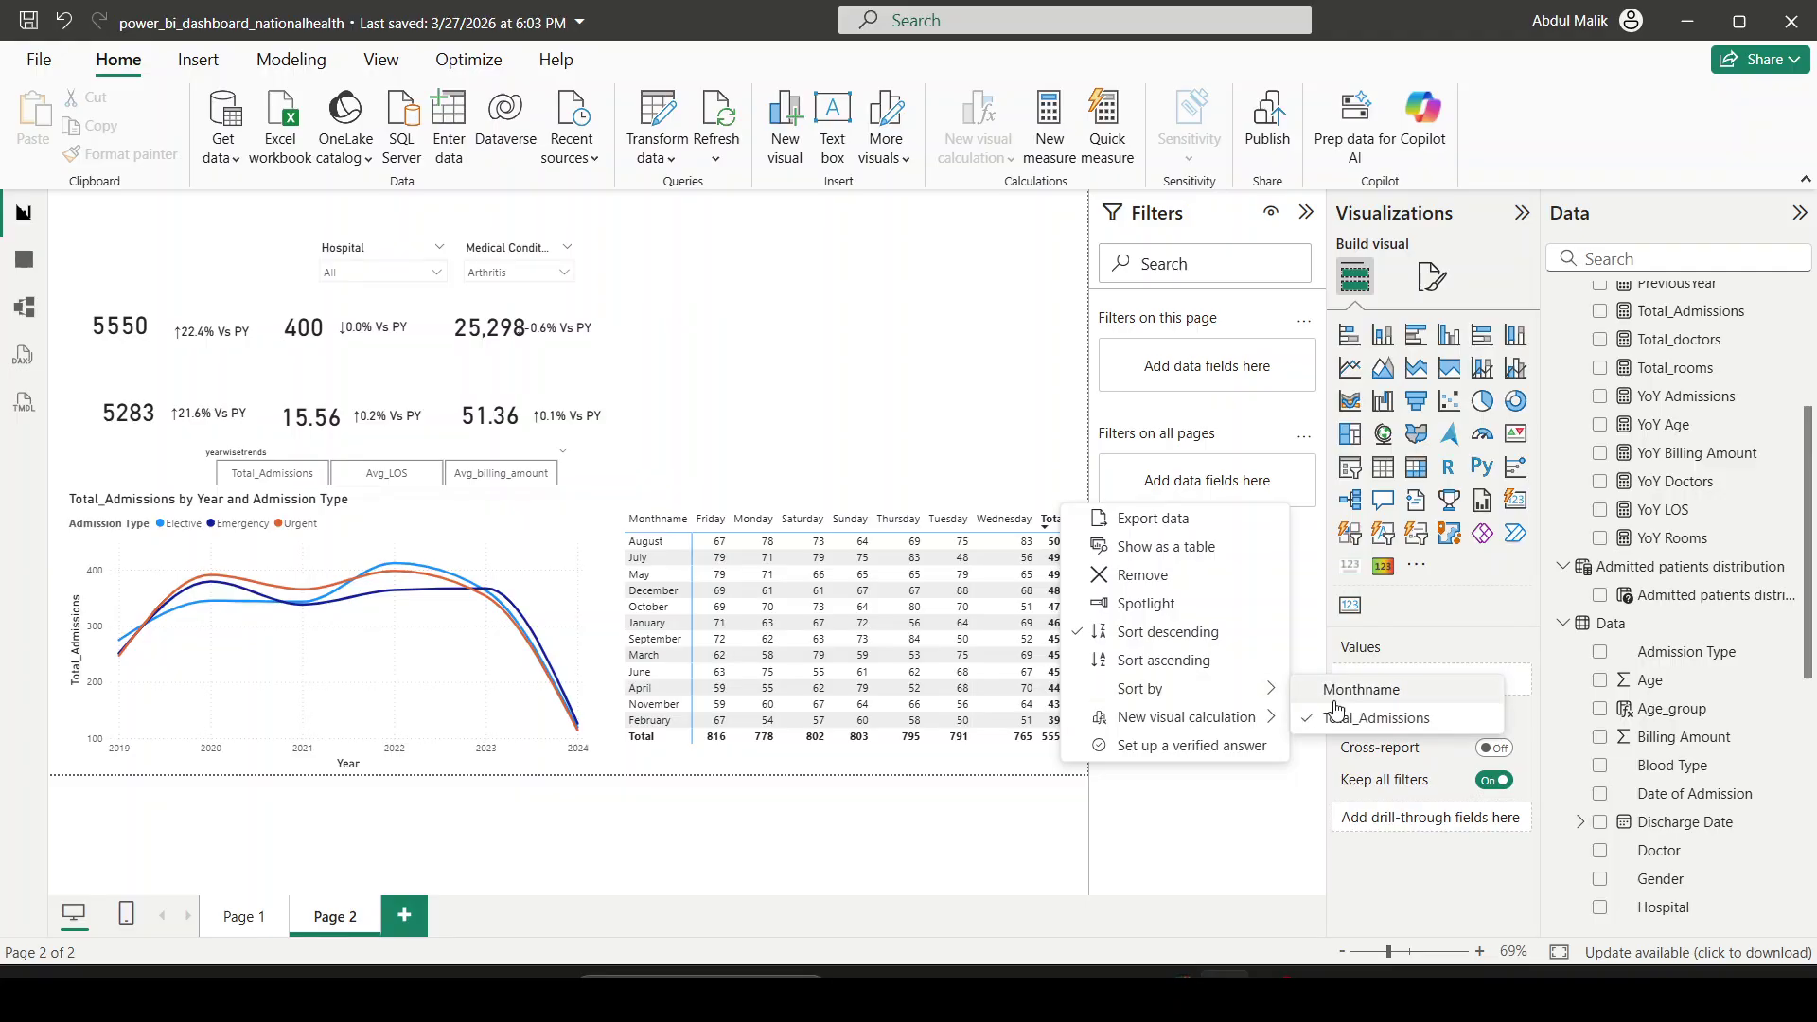
left_click(1377, 700)
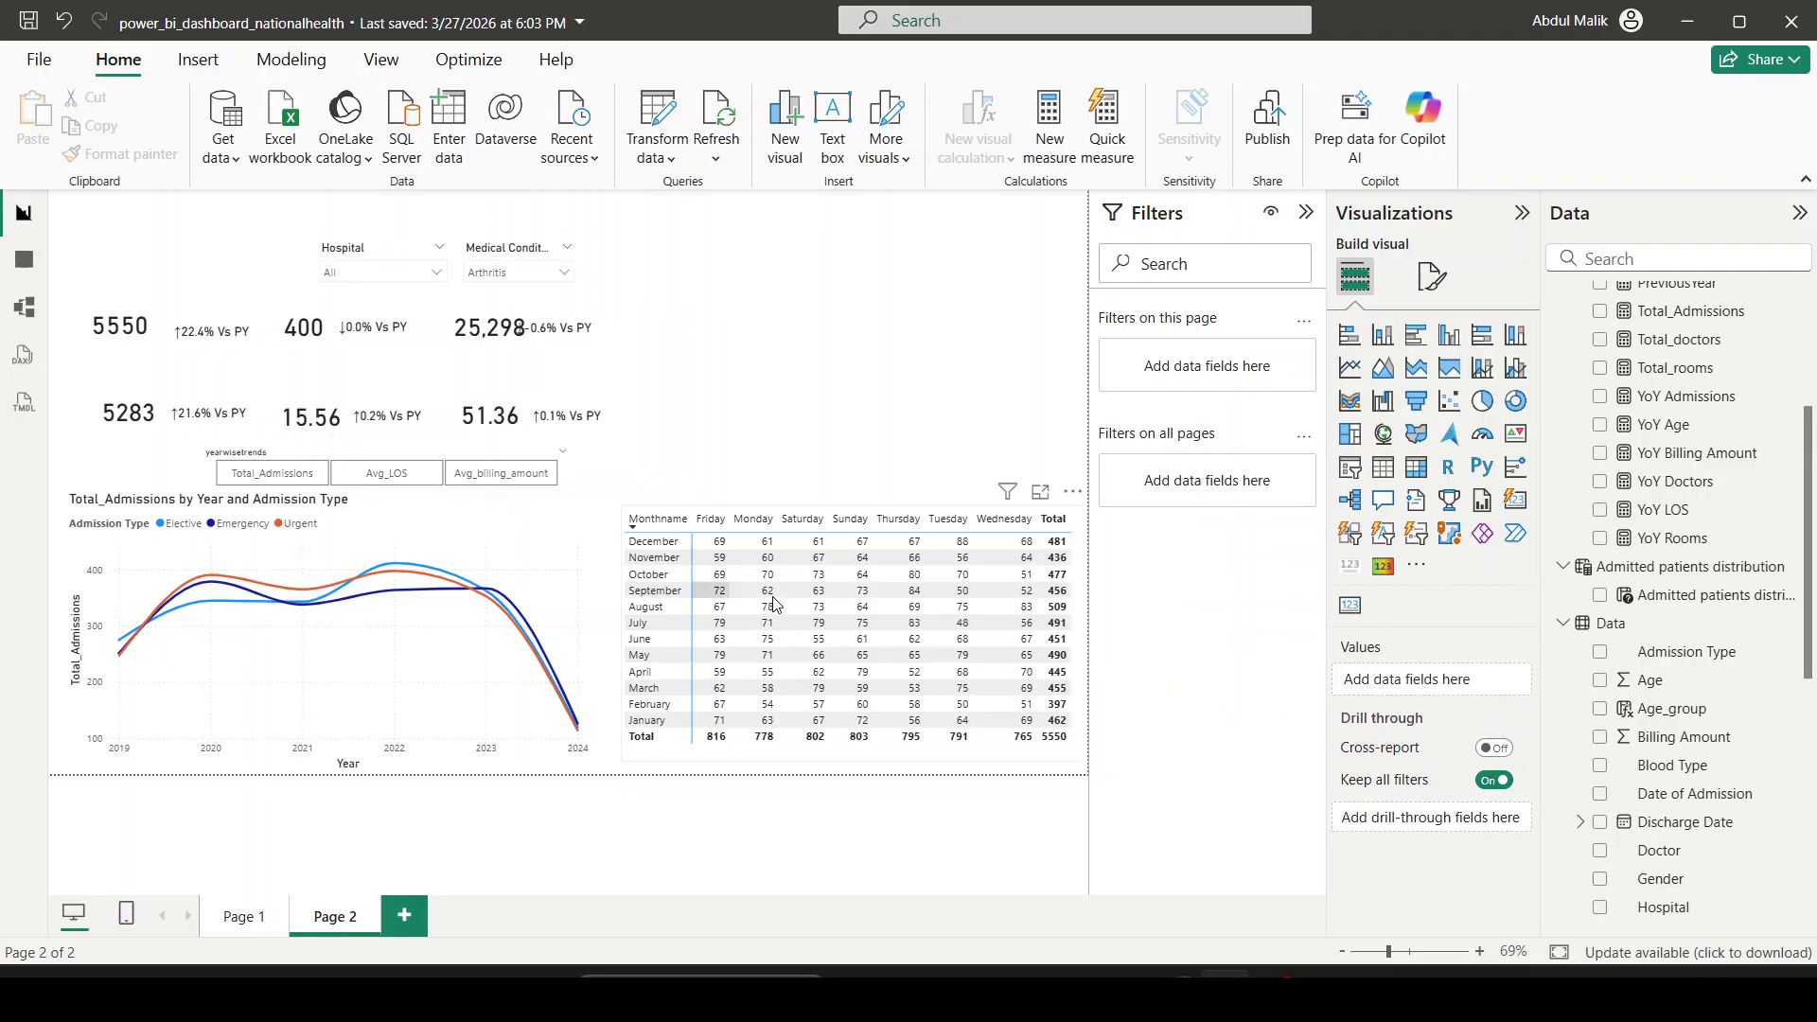
left_click(1074, 503)
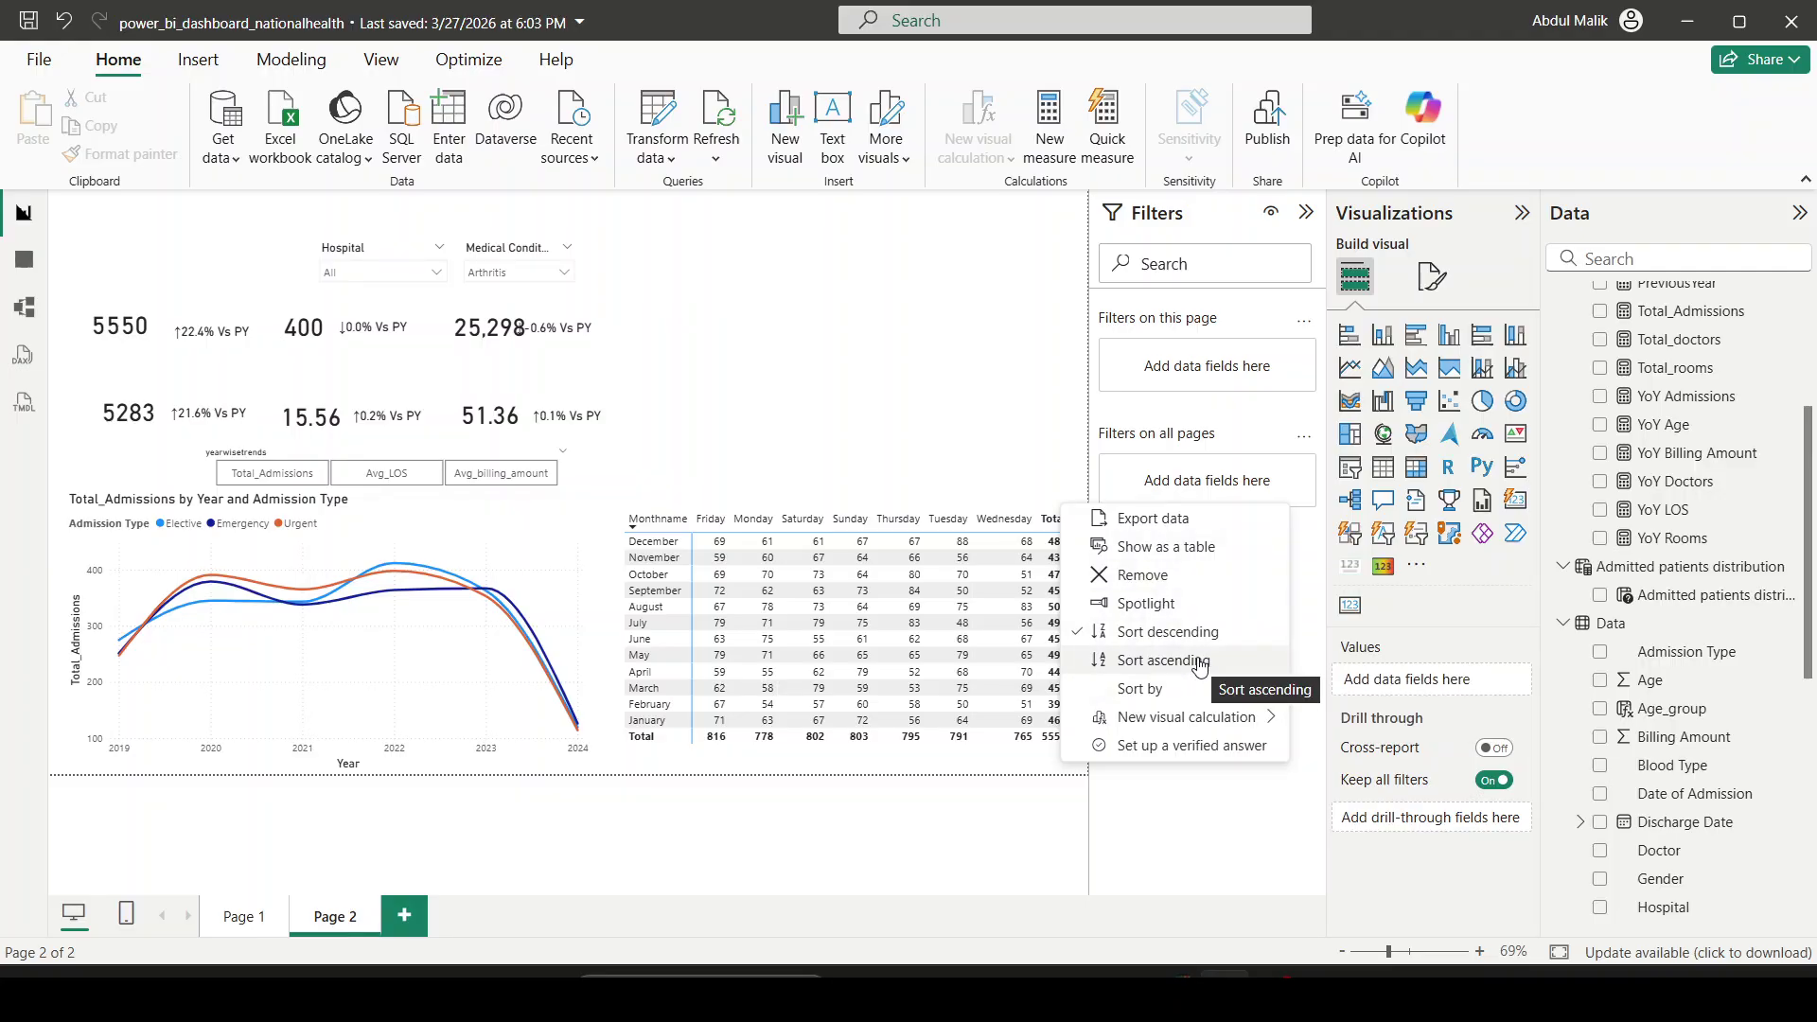
left_click(1200, 662)
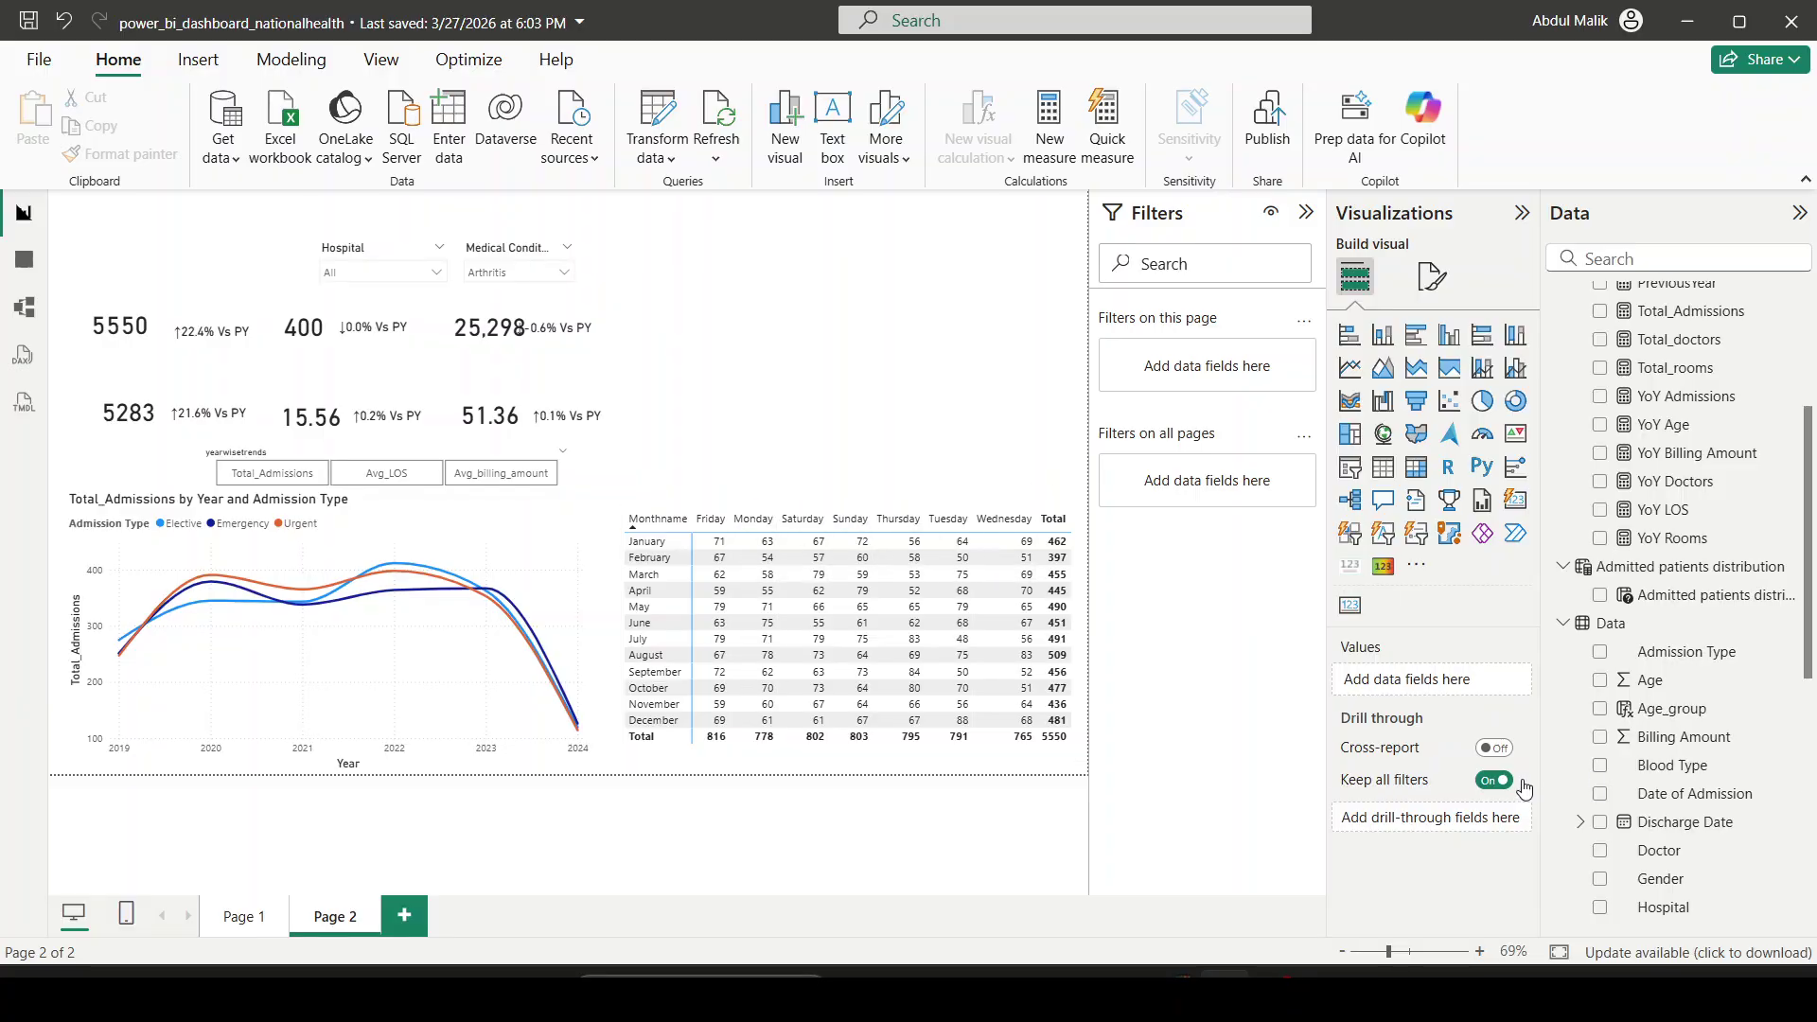
Step: Try to sort Date_Table's Dayname column by the Date column
scroll(1680, 732, "down", 6)
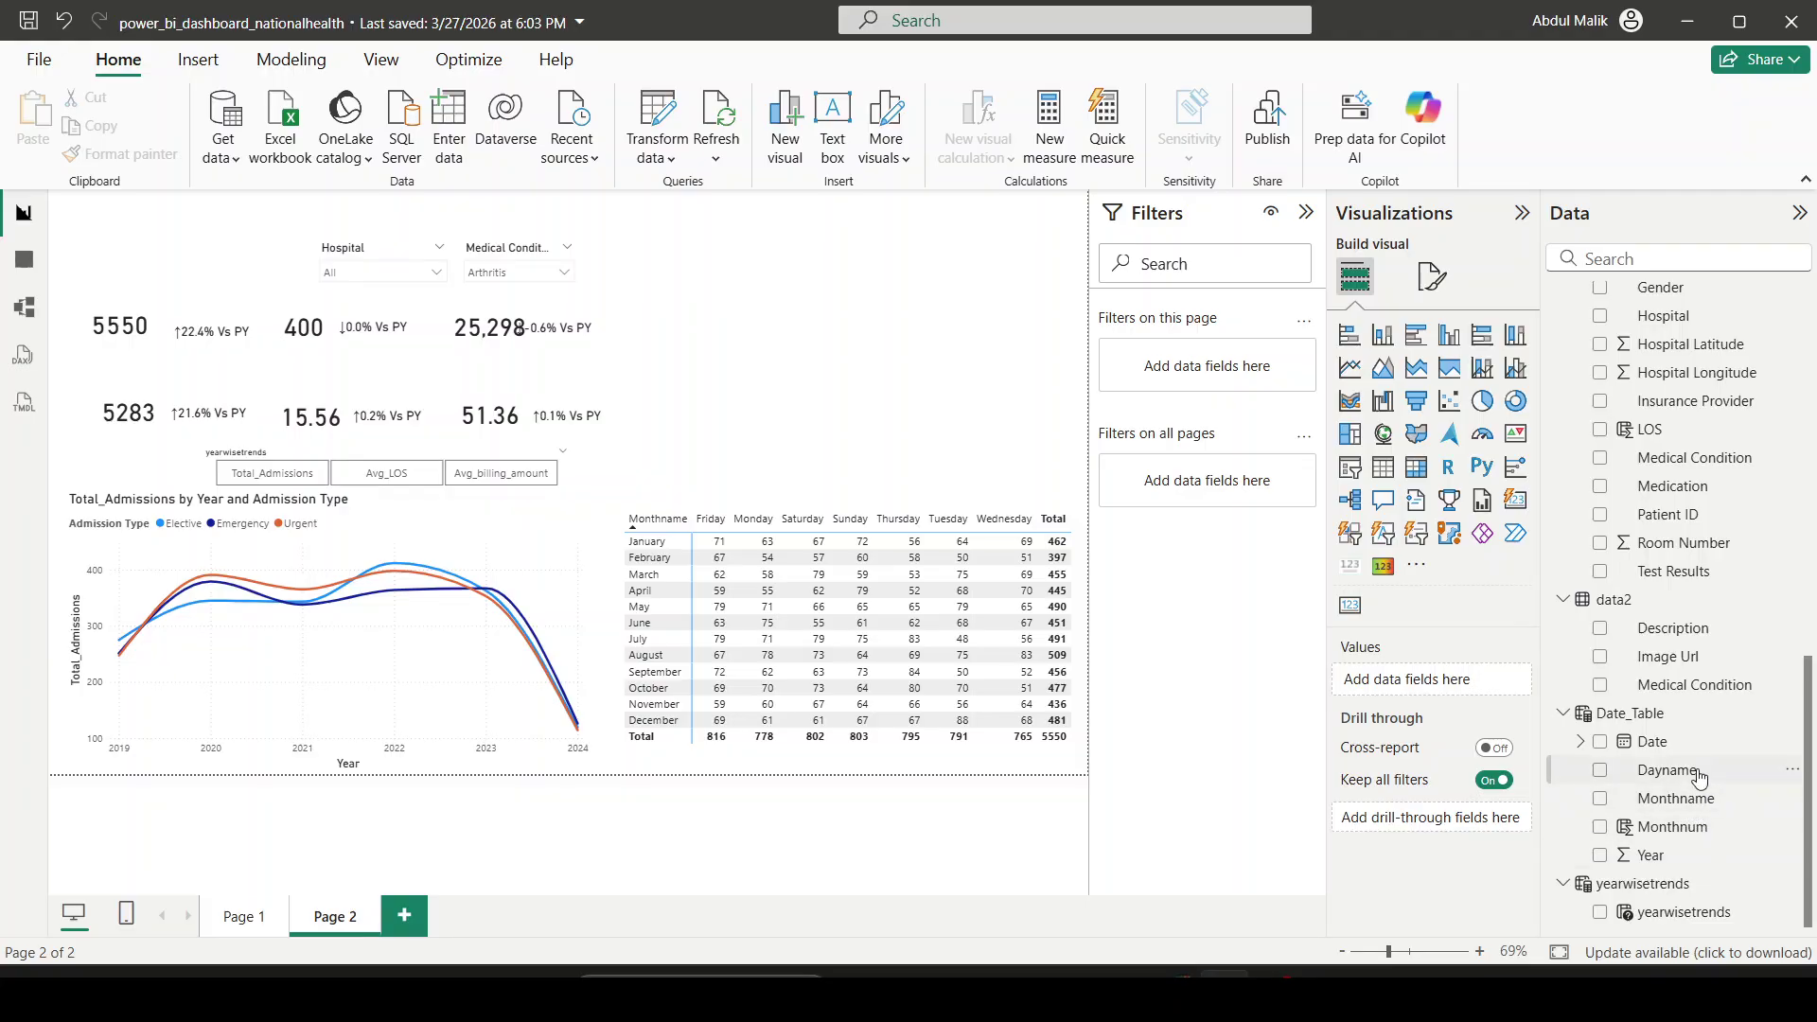
left_click(1666, 769)
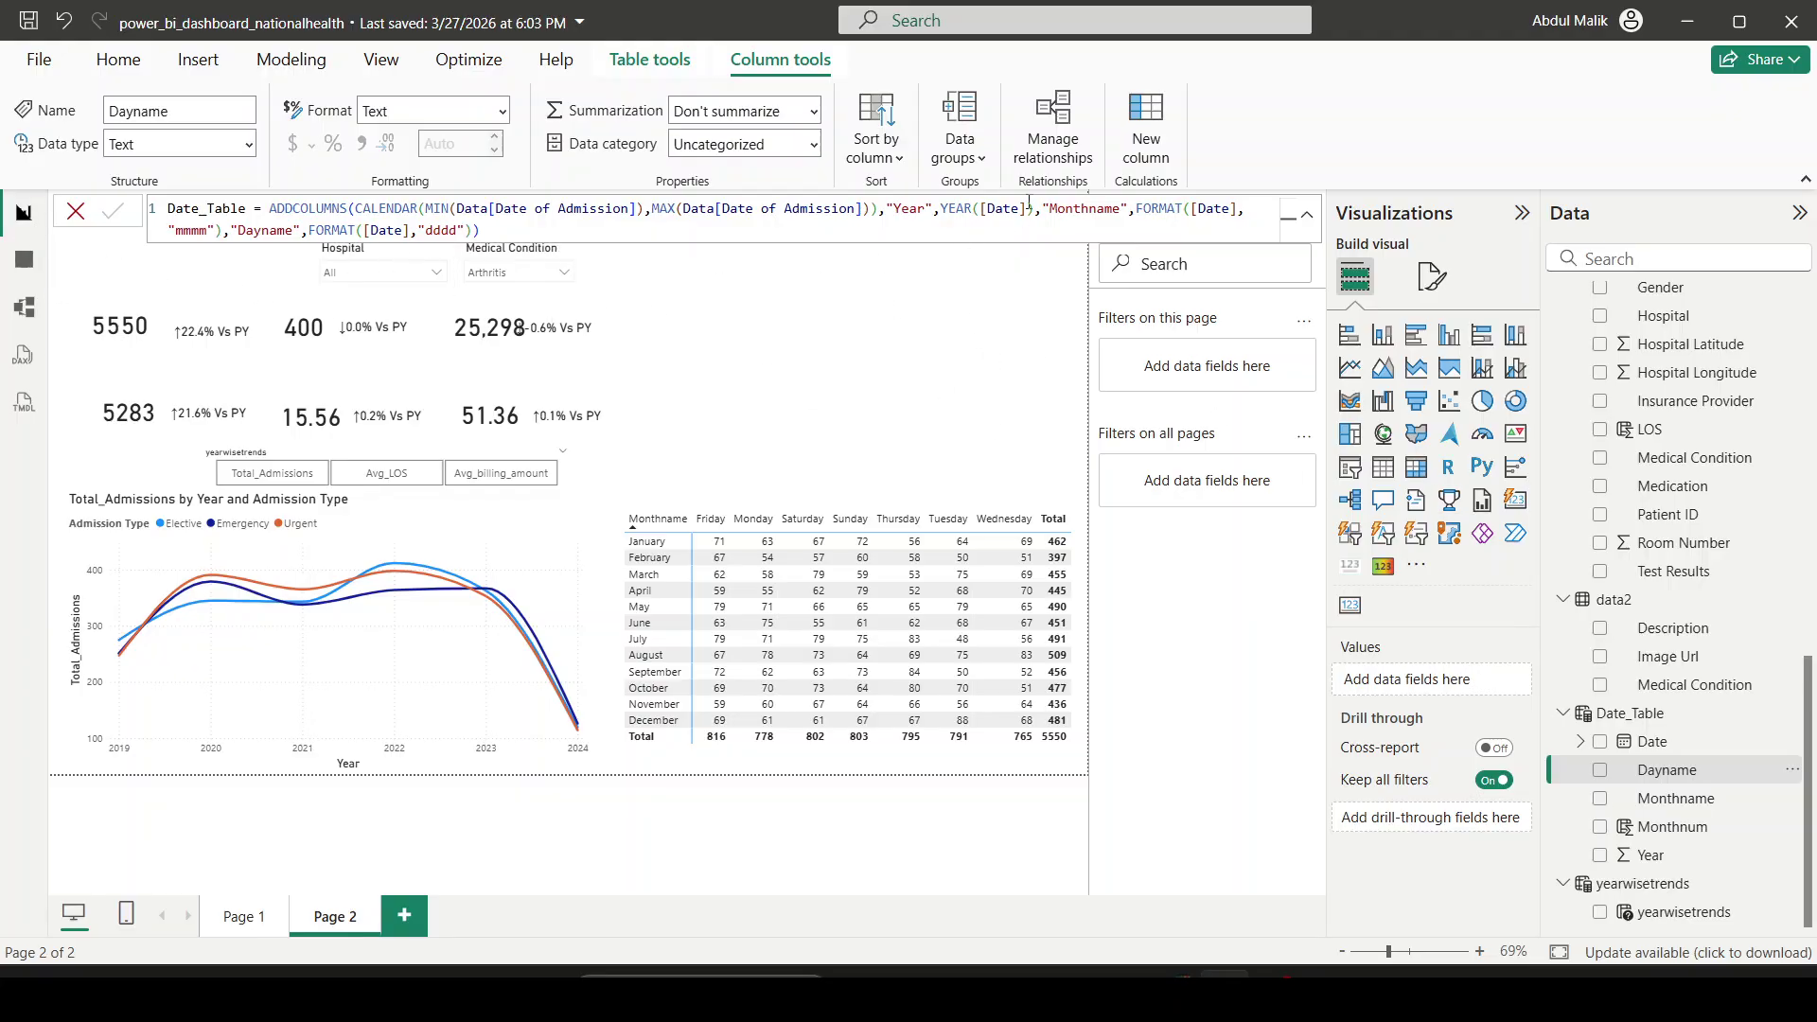
left_click(900, 174)
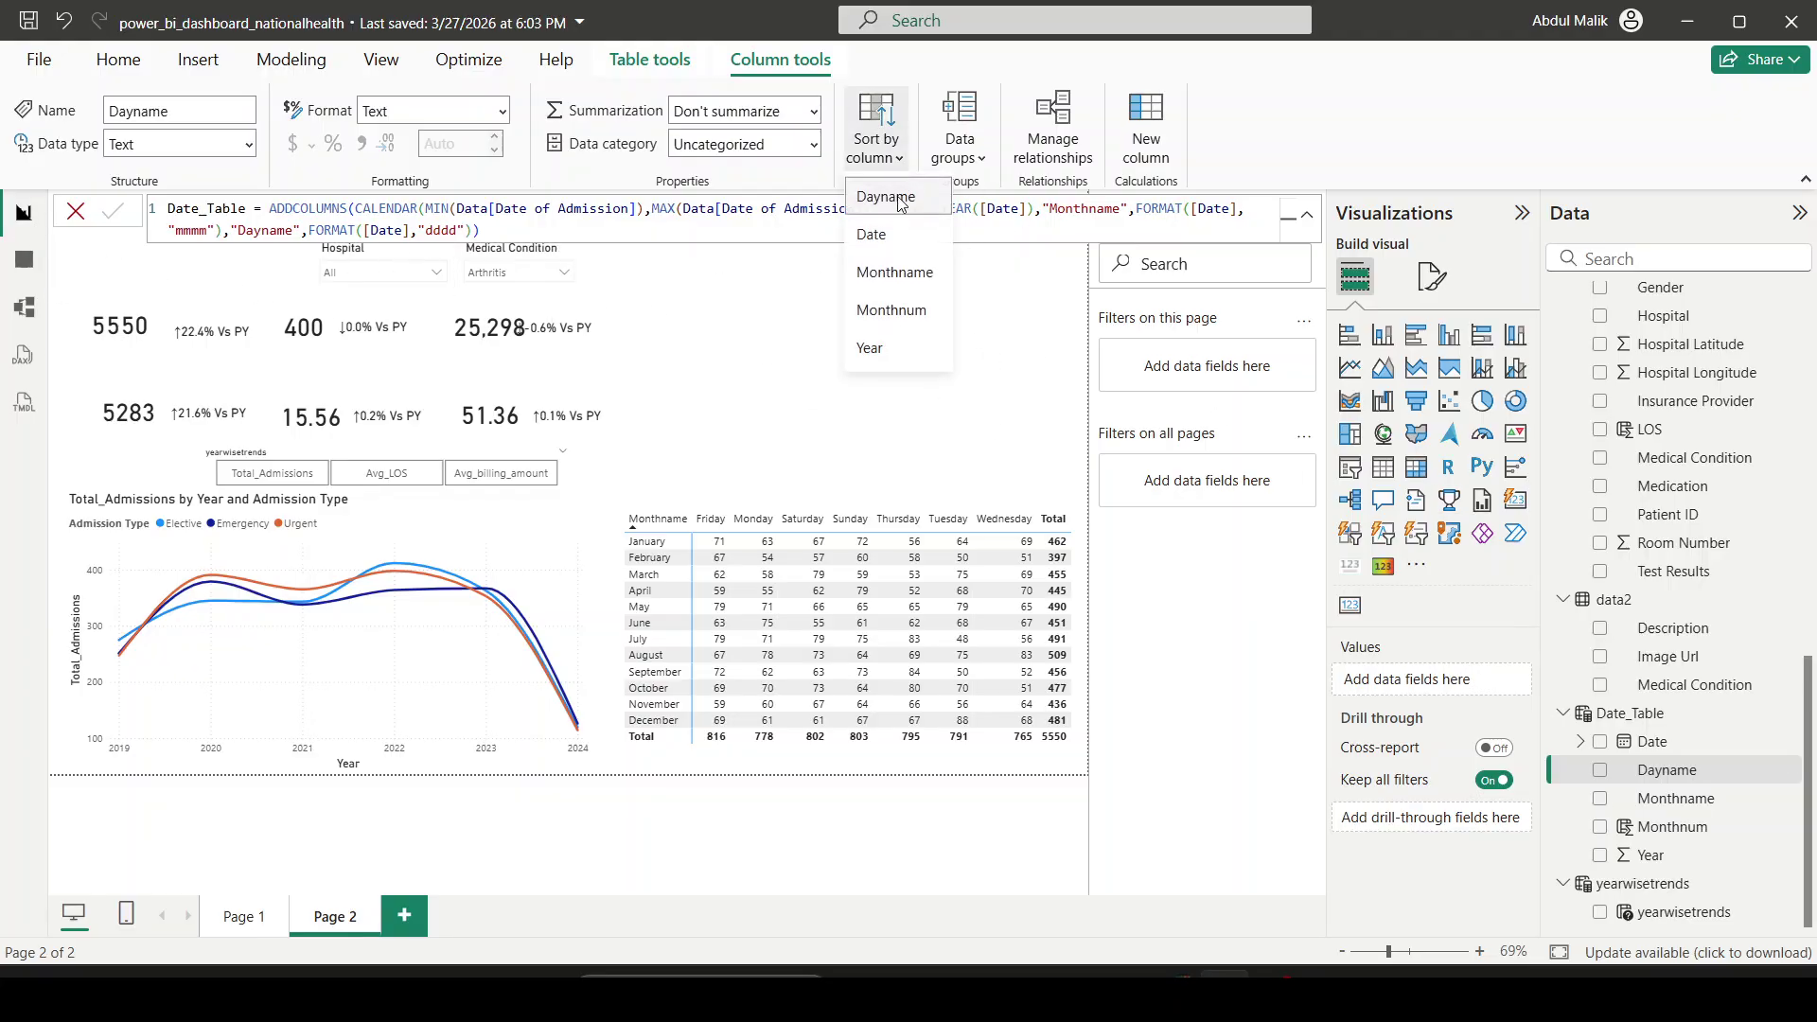
left_click(880, 242)
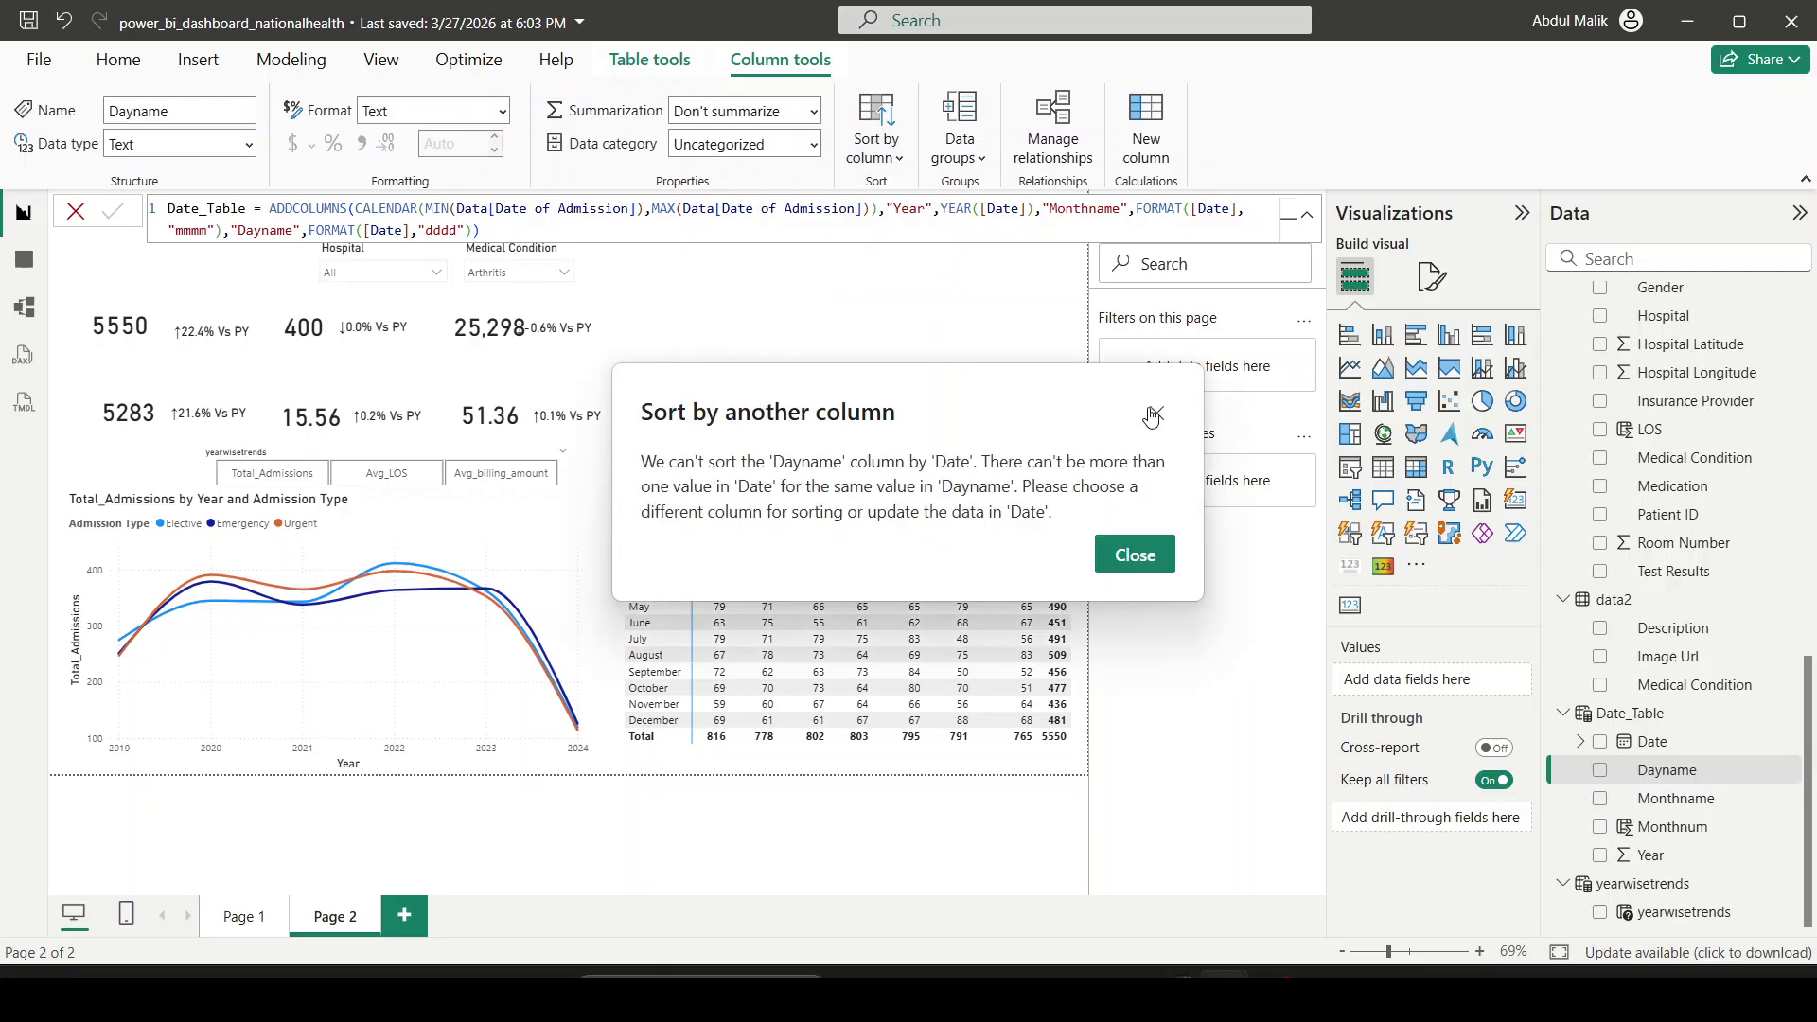
left_click(1153, 414)
Step: Show Date_Table's data in Table view and add a new calculated column to it
left_click(24, 259)
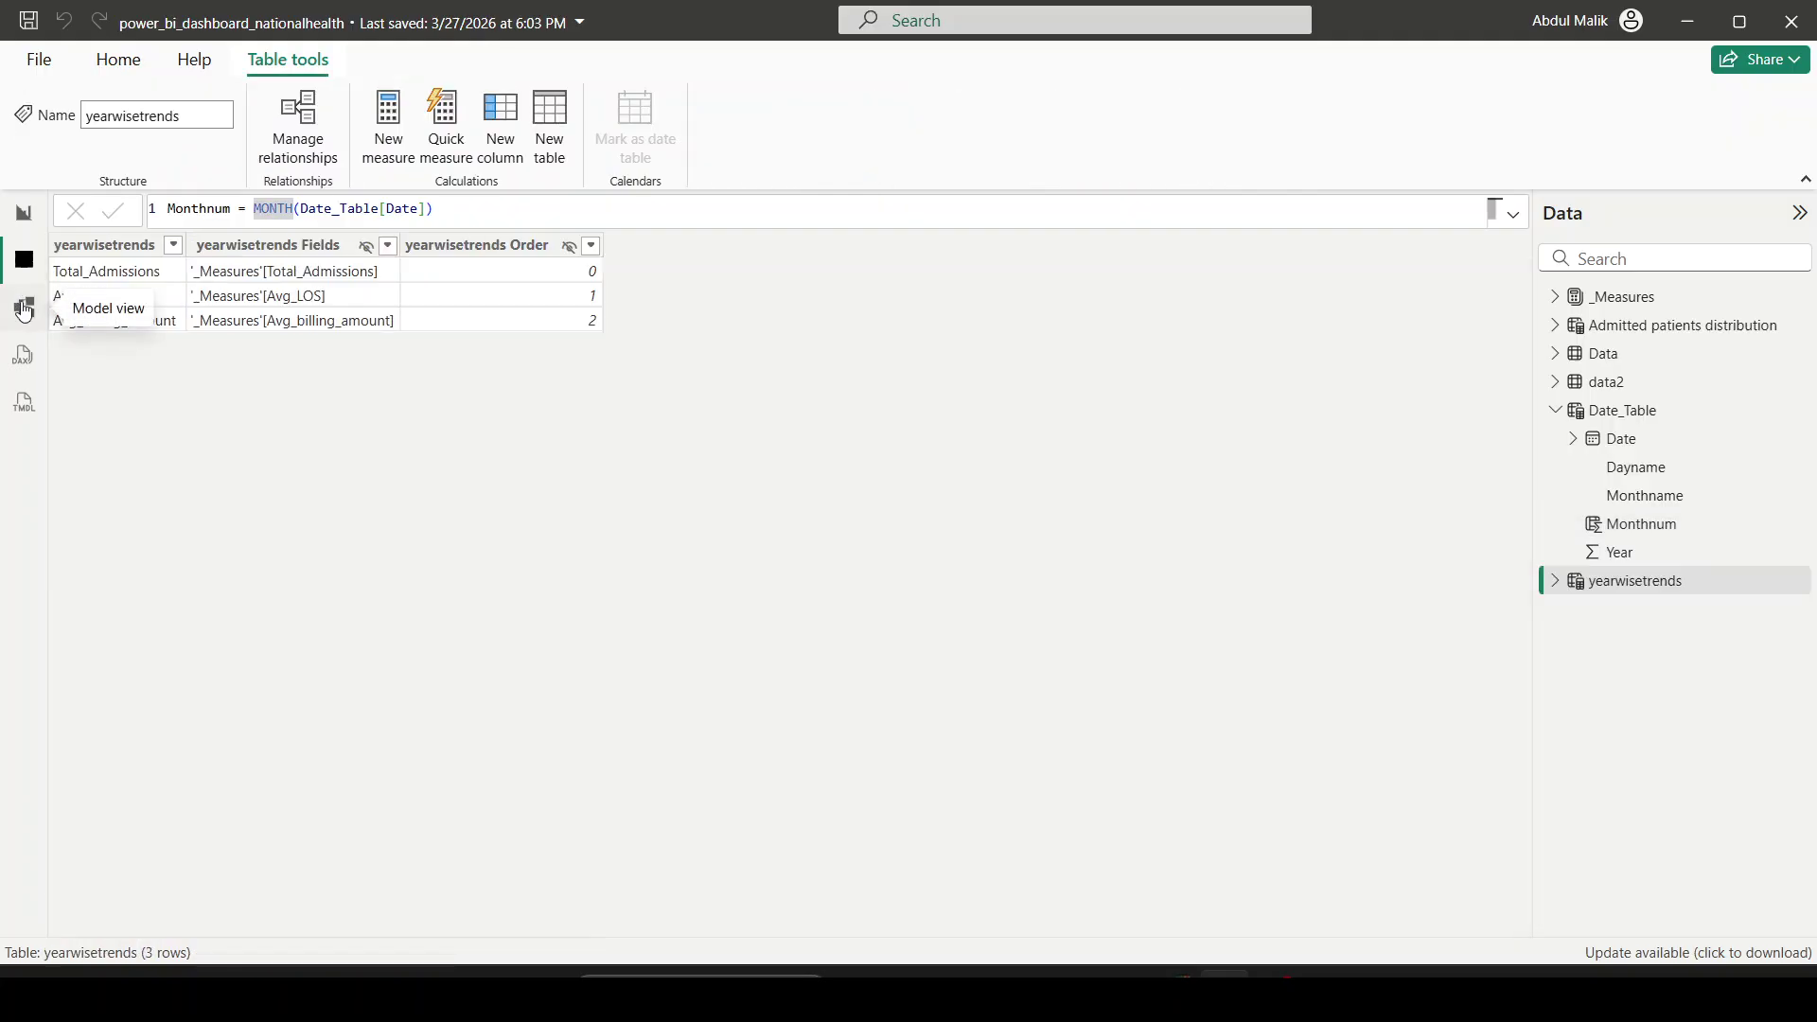
left_click(25, 309)
left_click(25, 259)
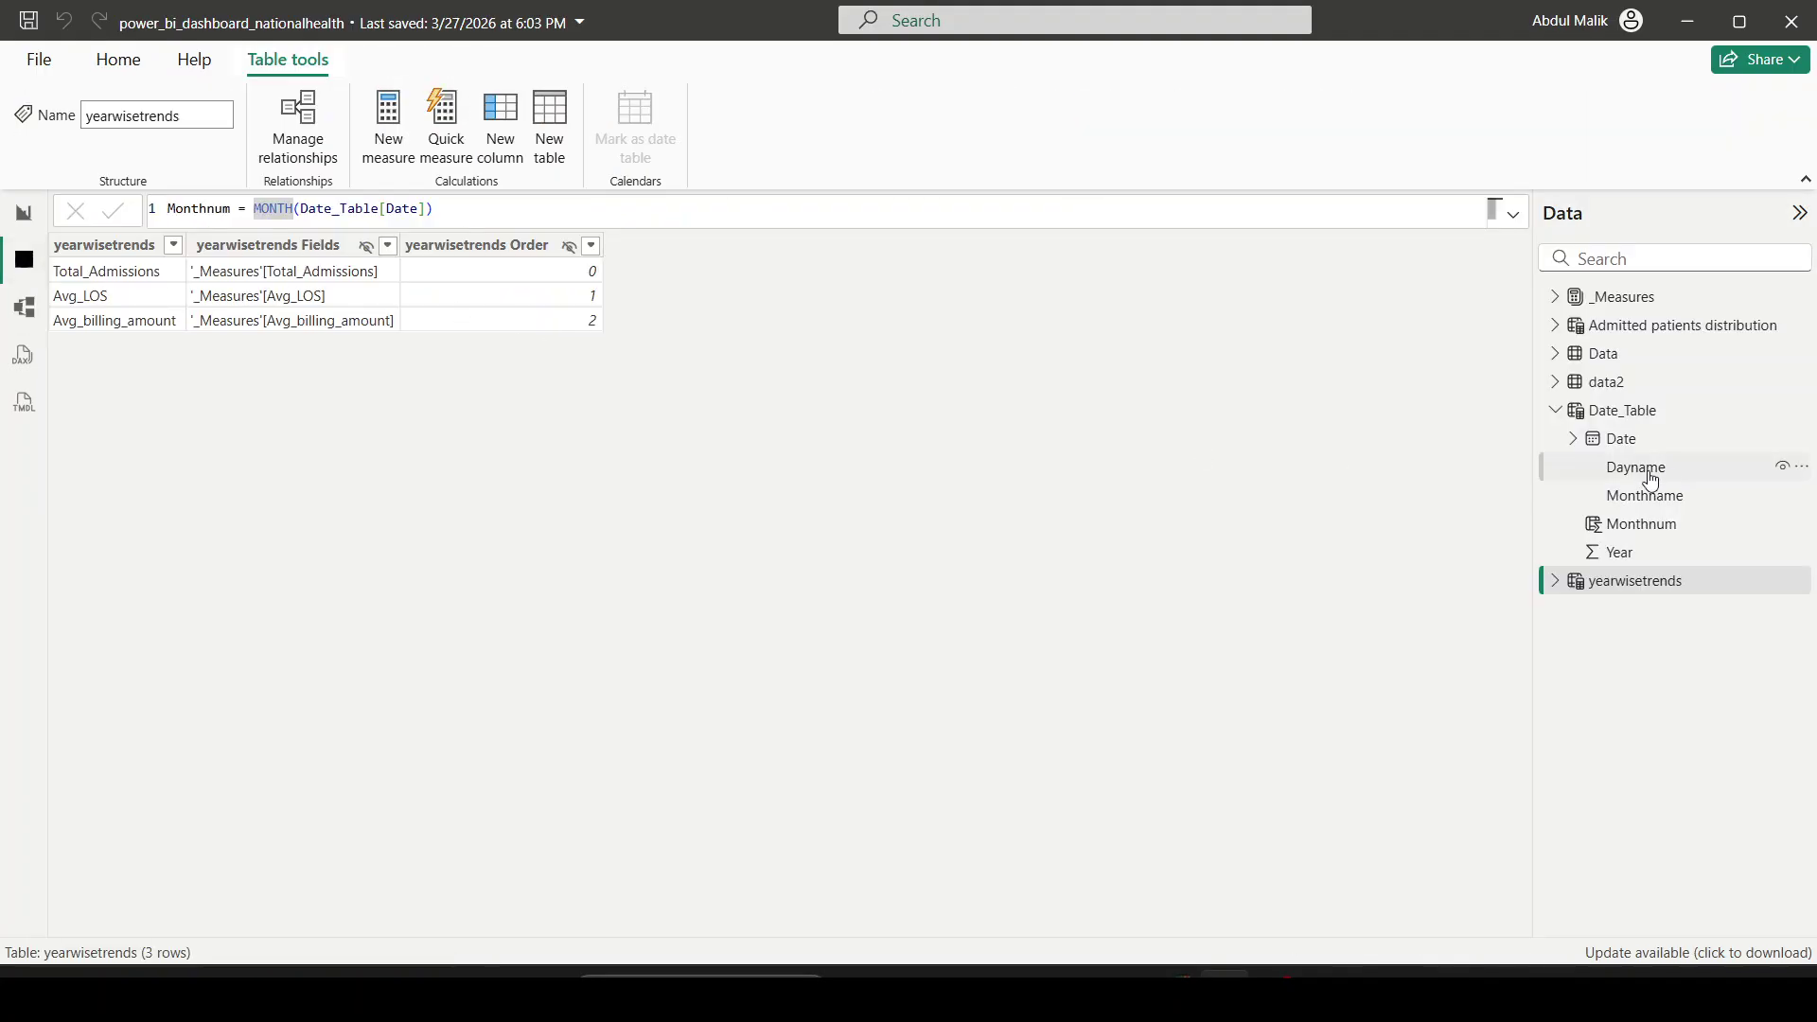
left_click(1630, 411)
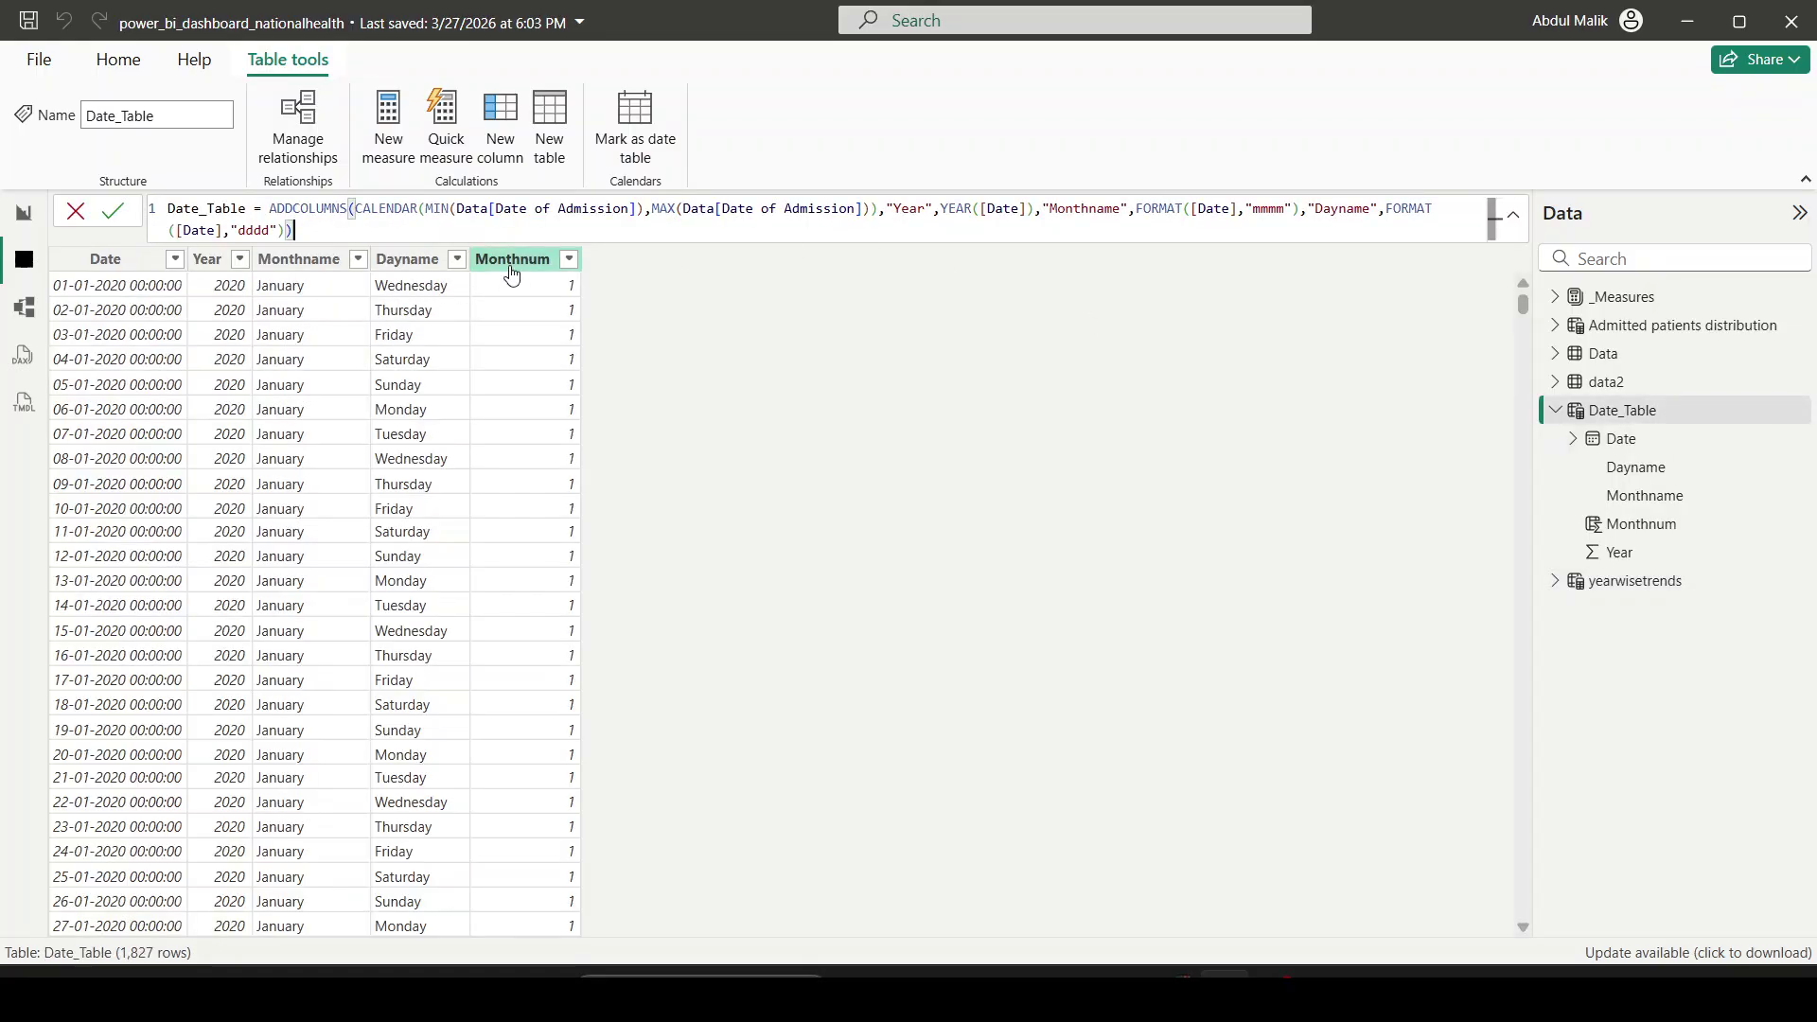
right_click(1623, 413)
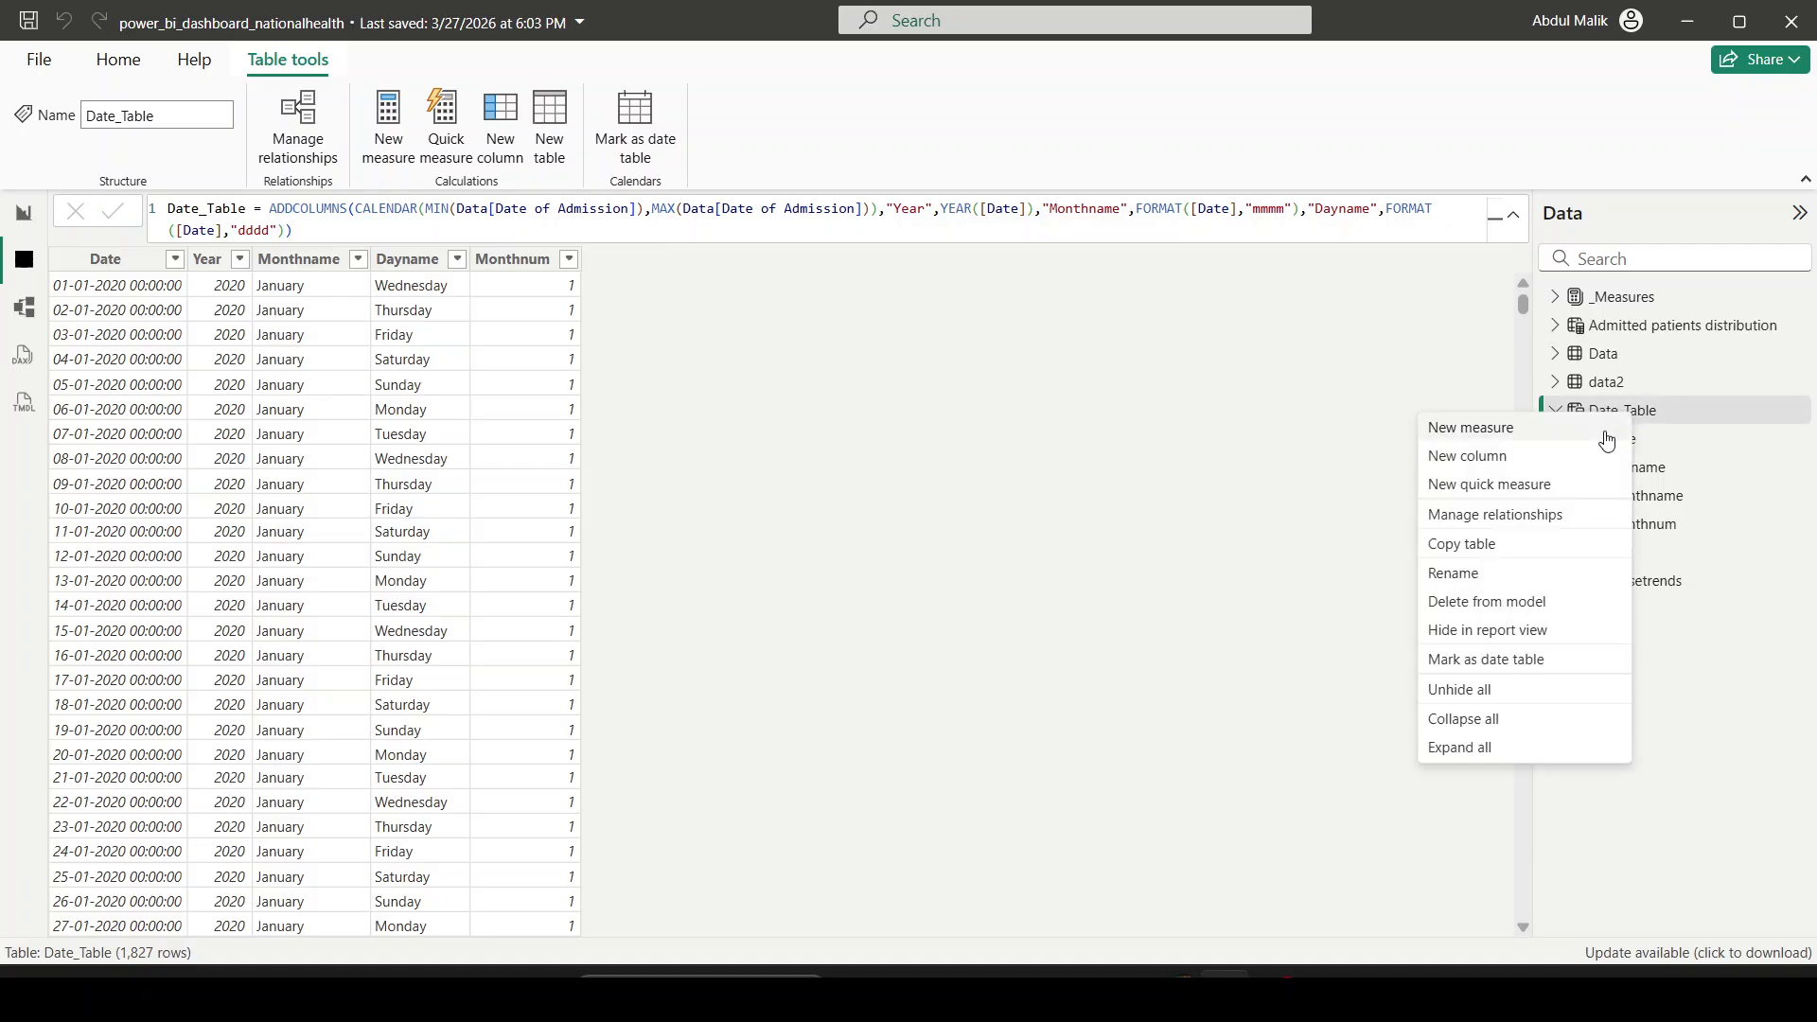
left_click(1551, 455)
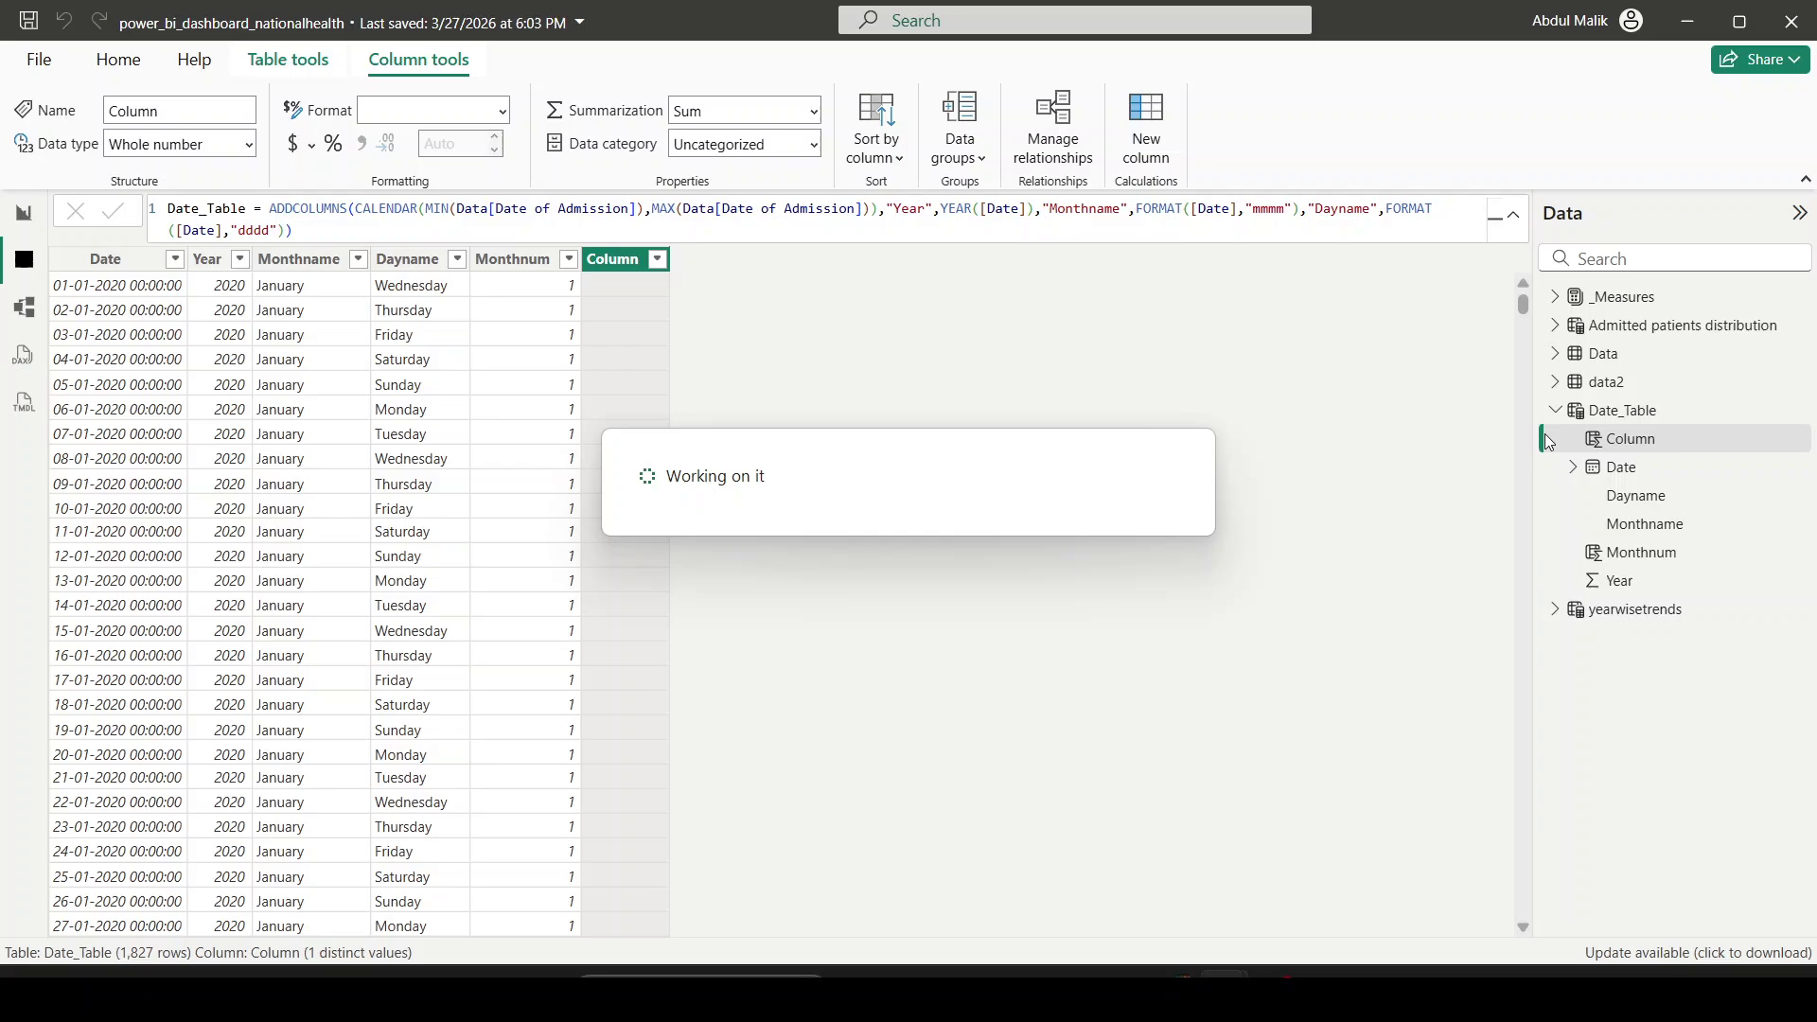
Step: Define the new Date_Table column as Daynum = WEEKNUM(Date_Table[Date])
type("Da")
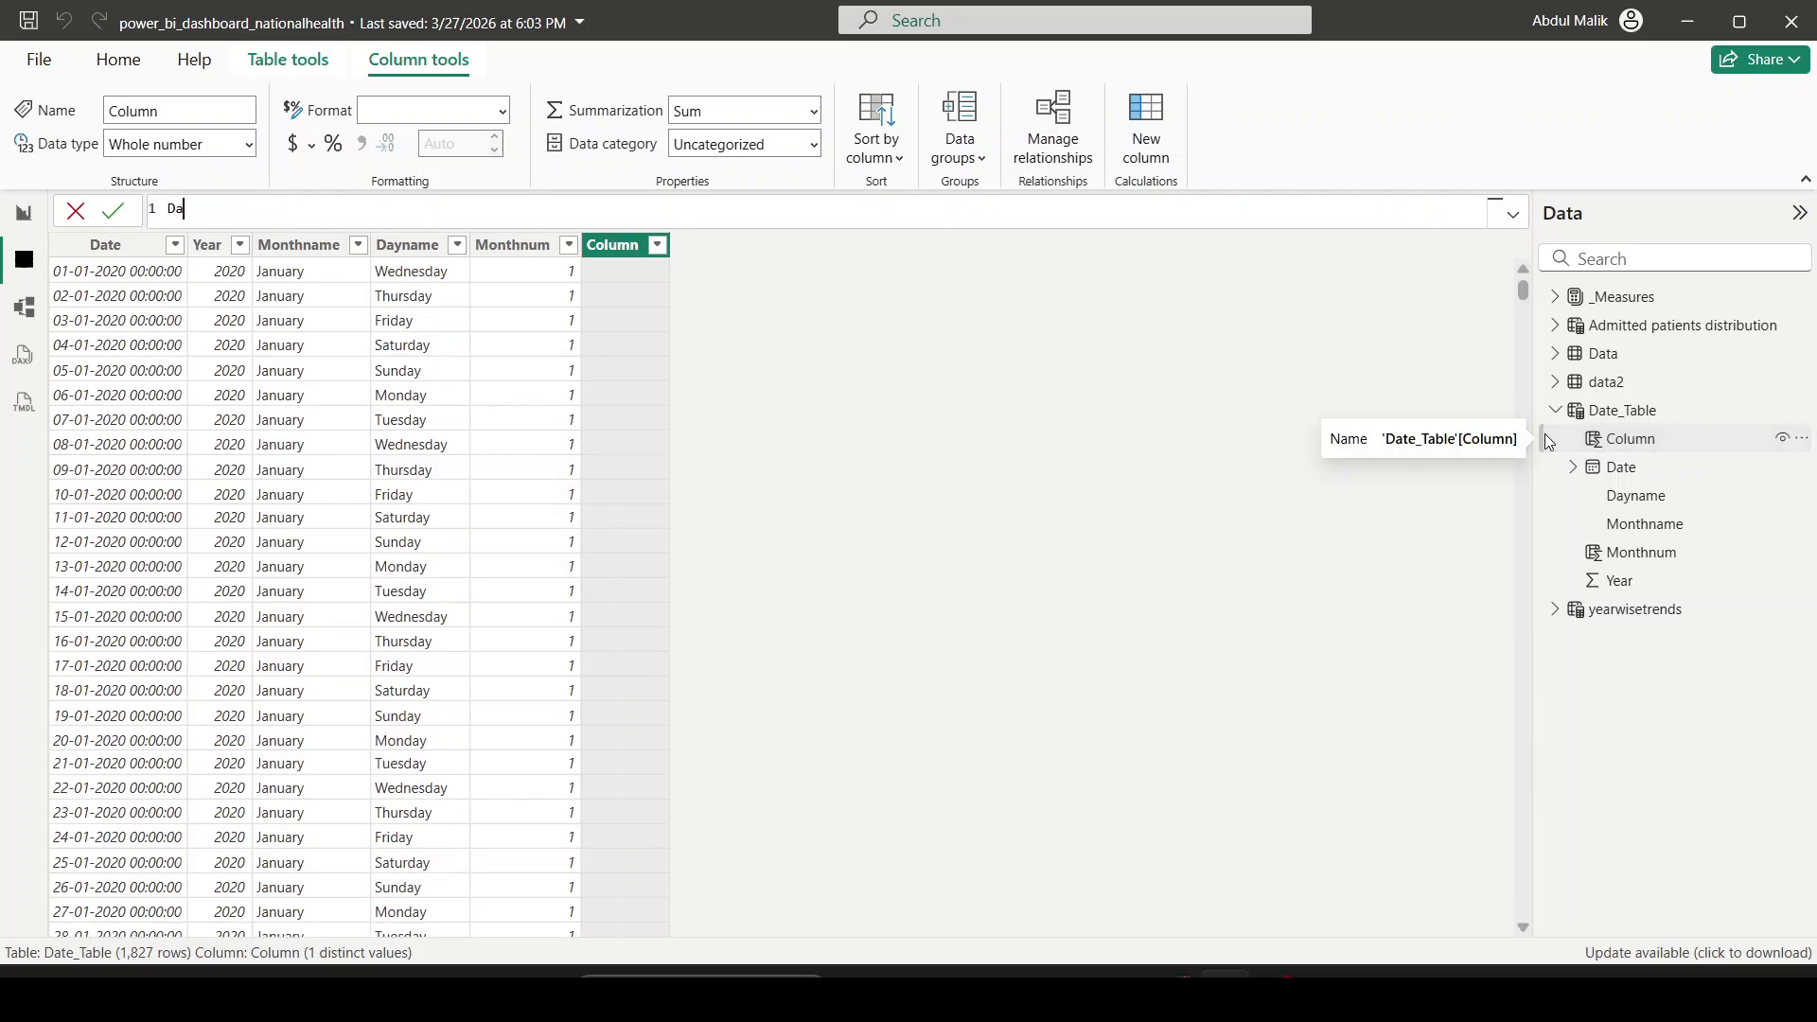
type("ynum = dat")
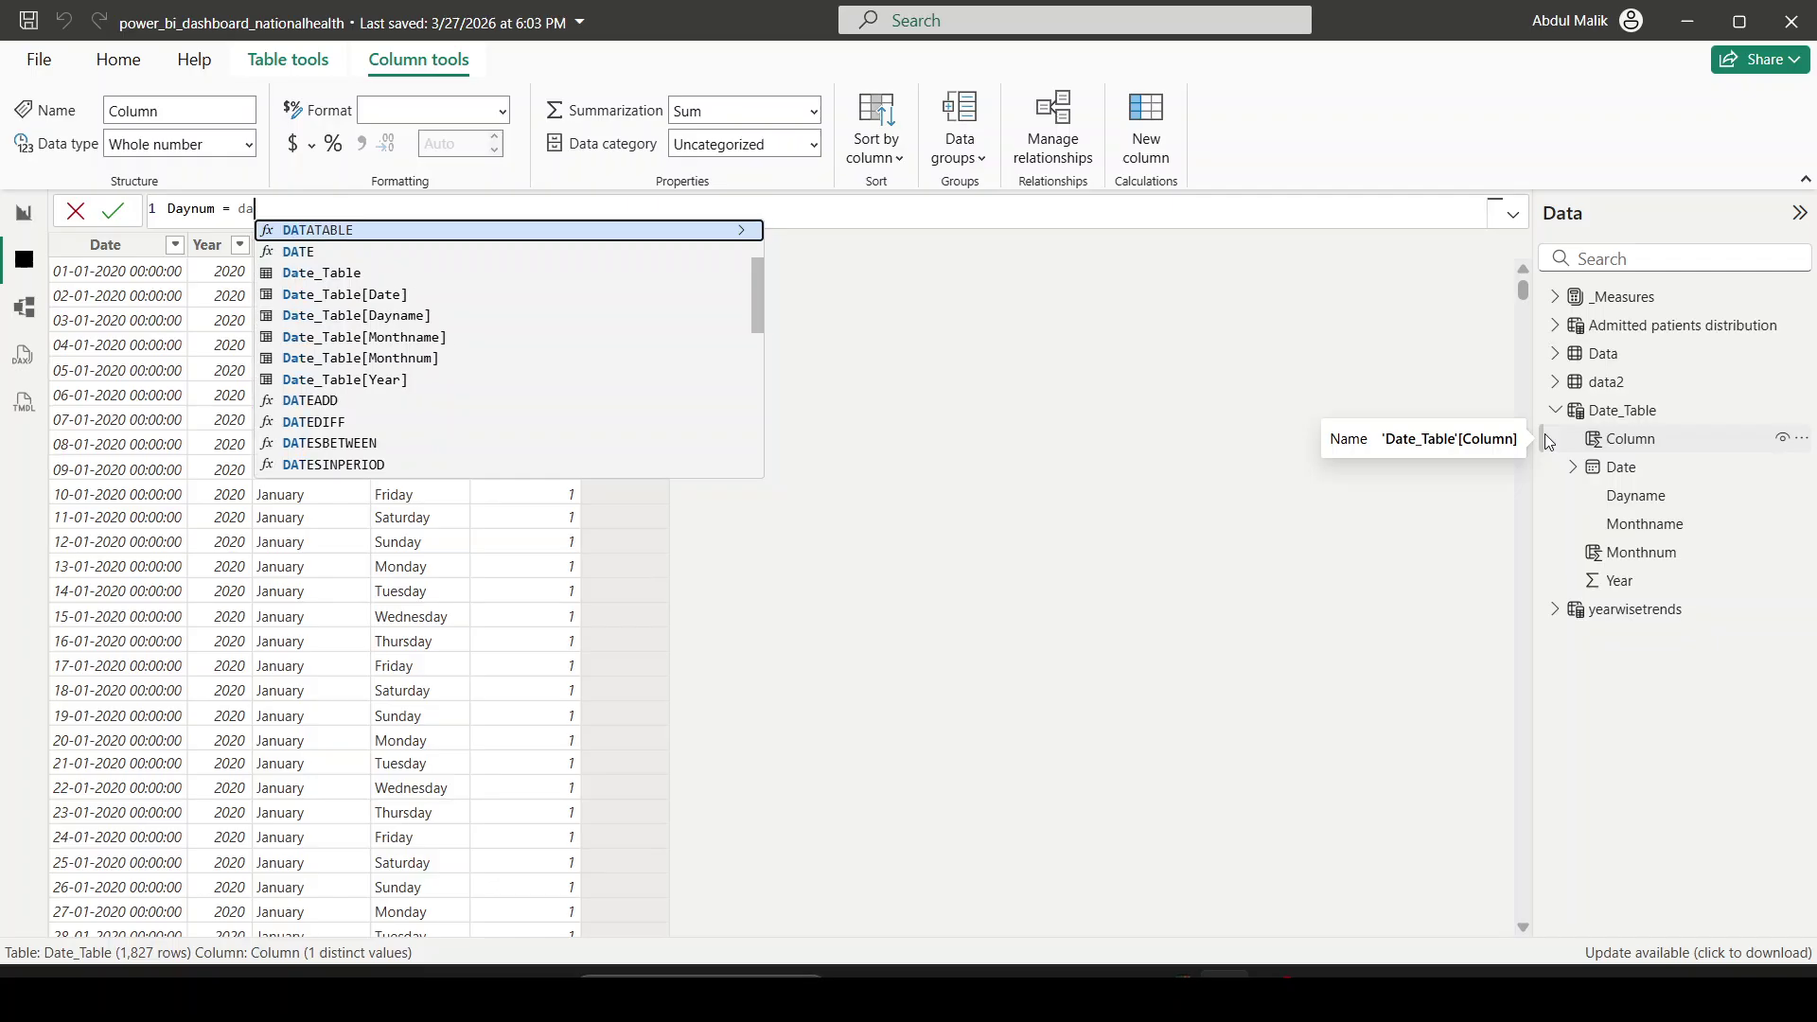
key("BackSpace")
type("y")
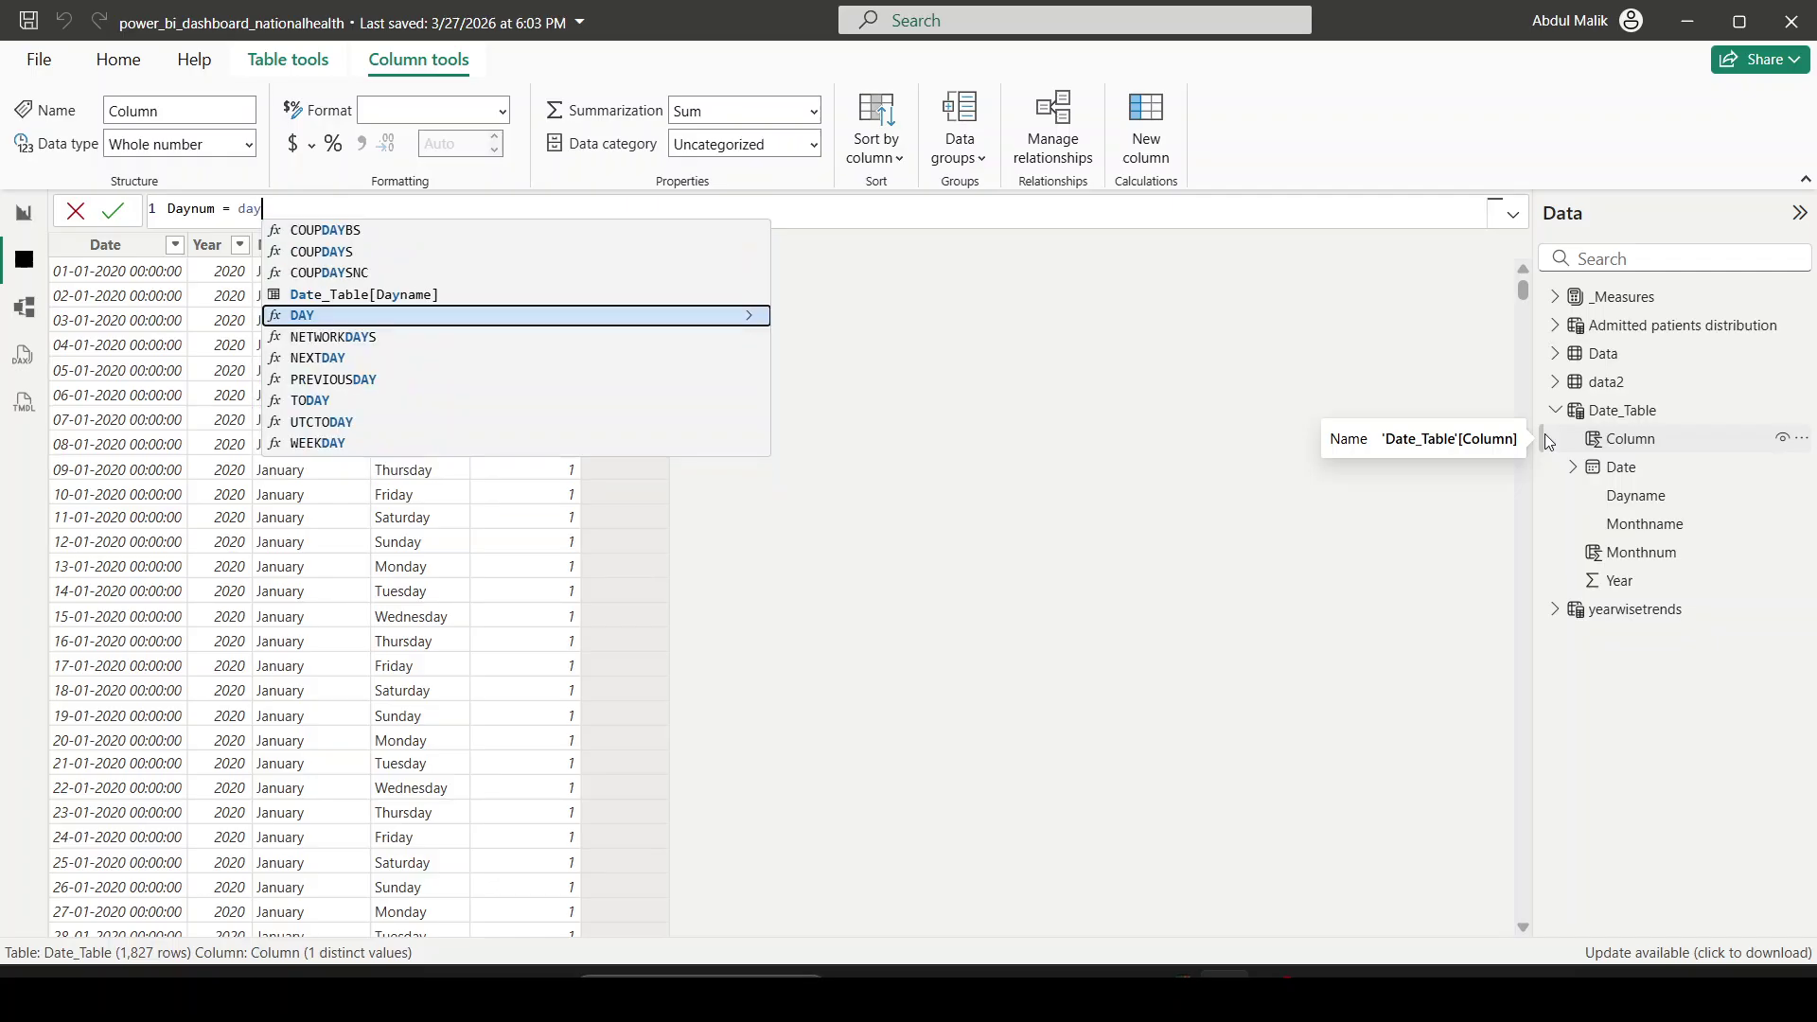
key("BackSpace")
key("BackSpace")
key("BackSpace")
type("wee")
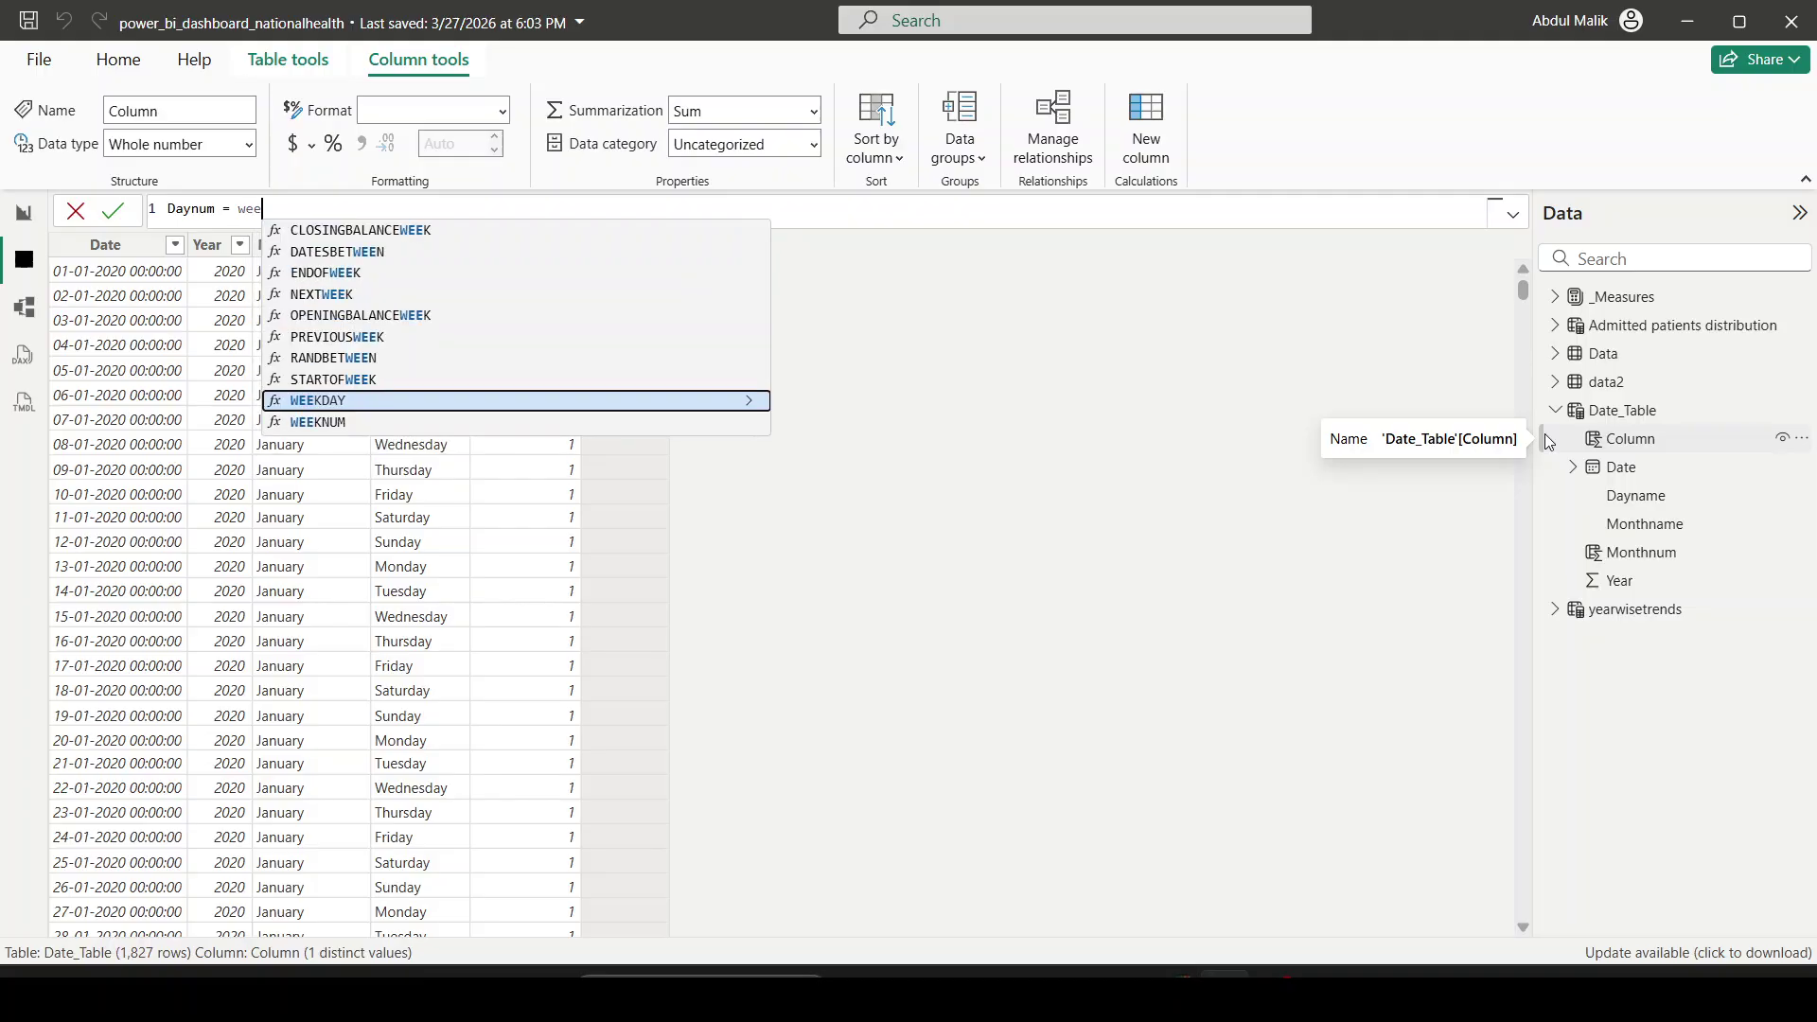
type("knum")
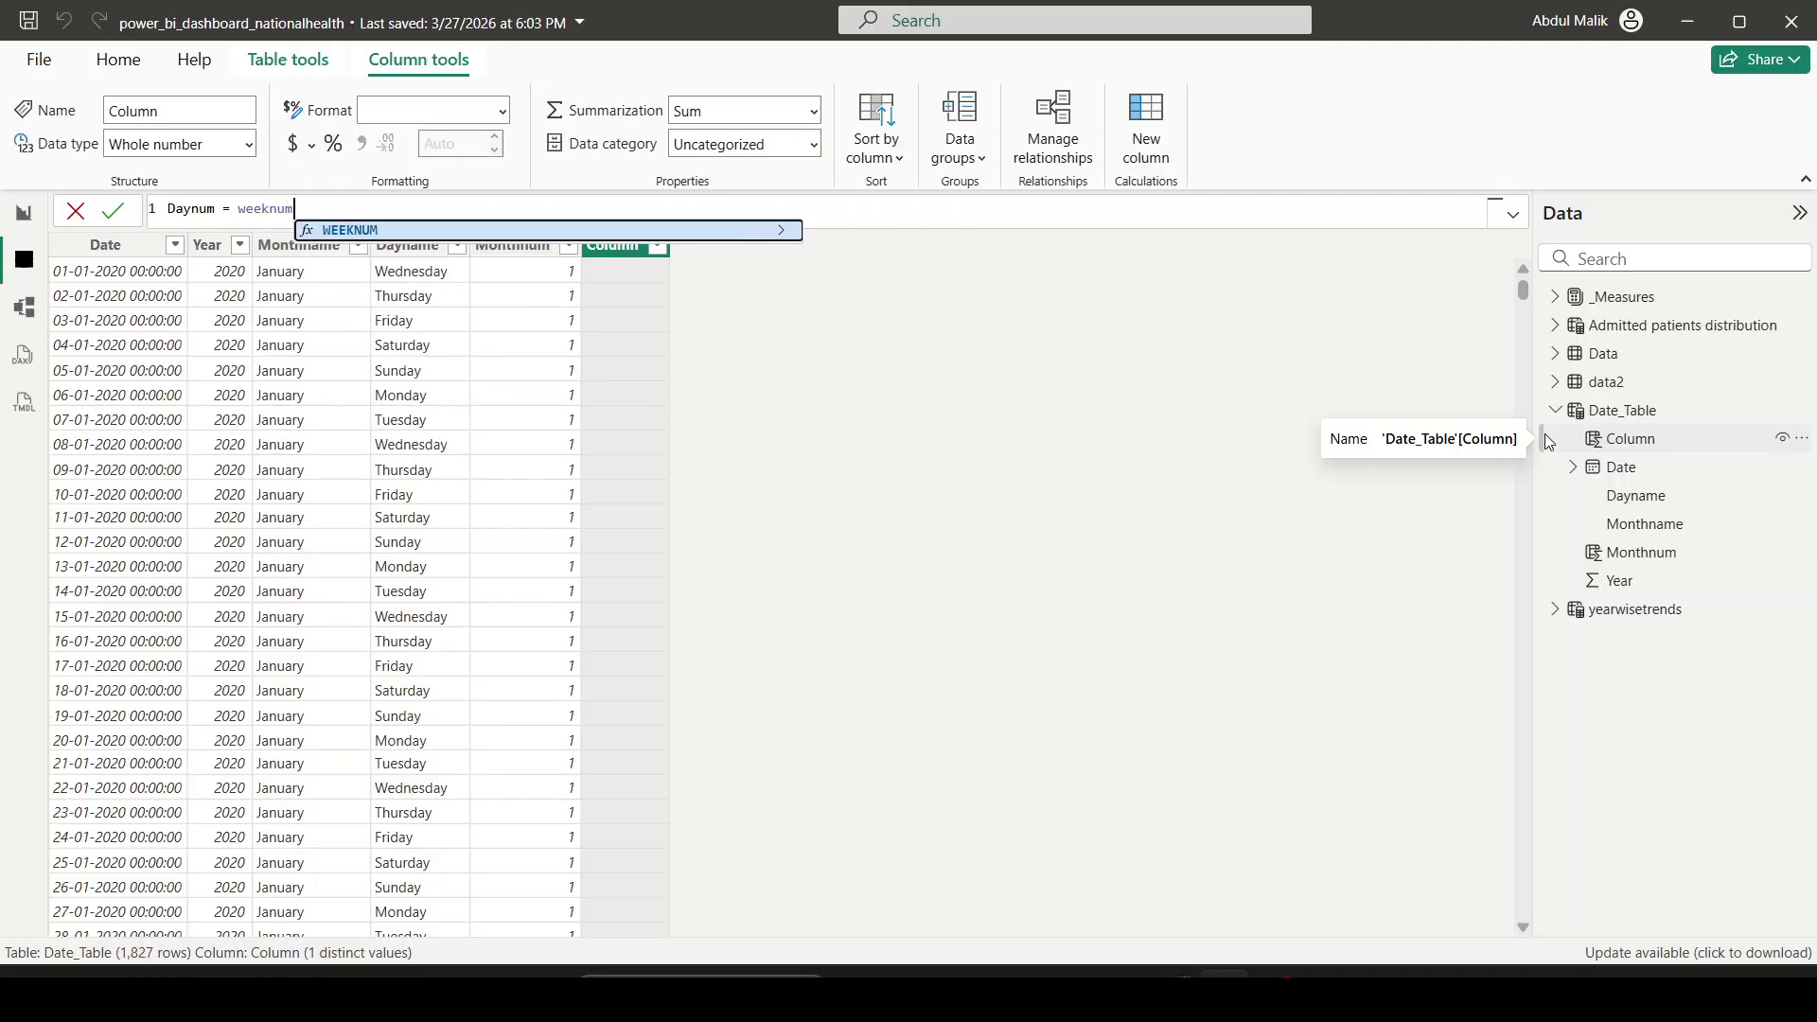
key("Tab")
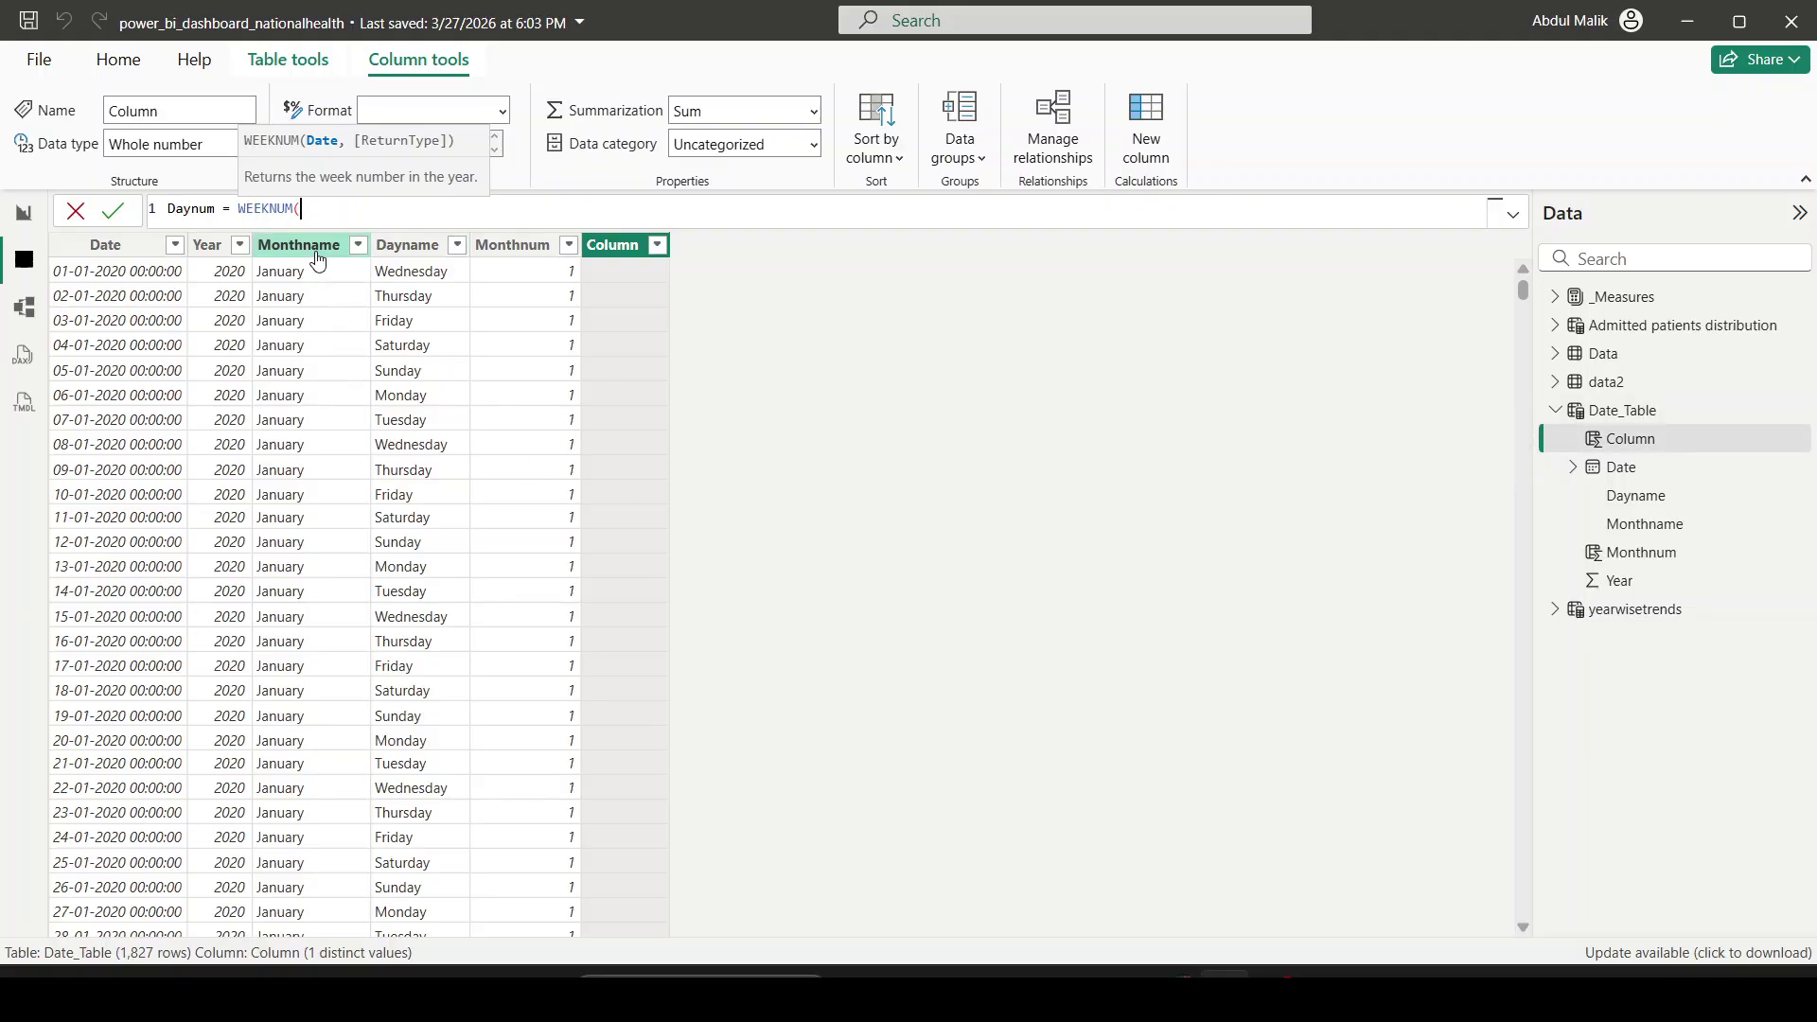
type("date")
key("Down")
key("Down")
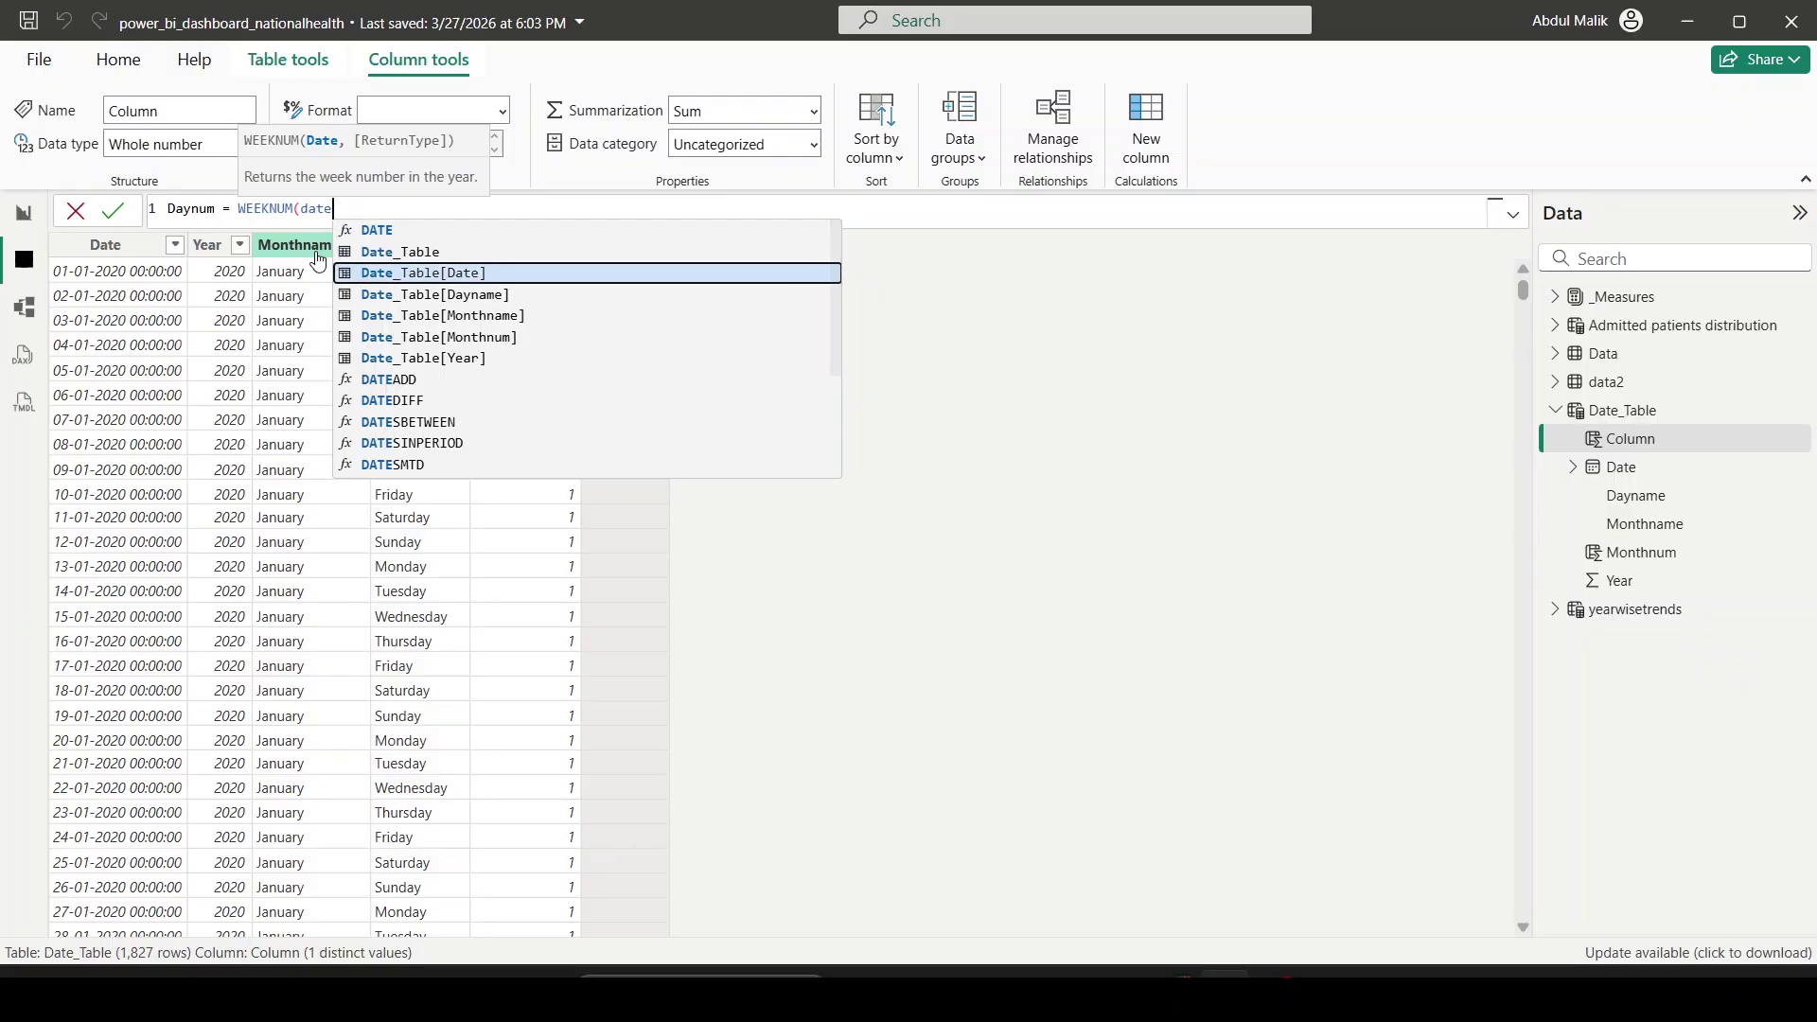
key("Tab")
type(")")
key("Return")
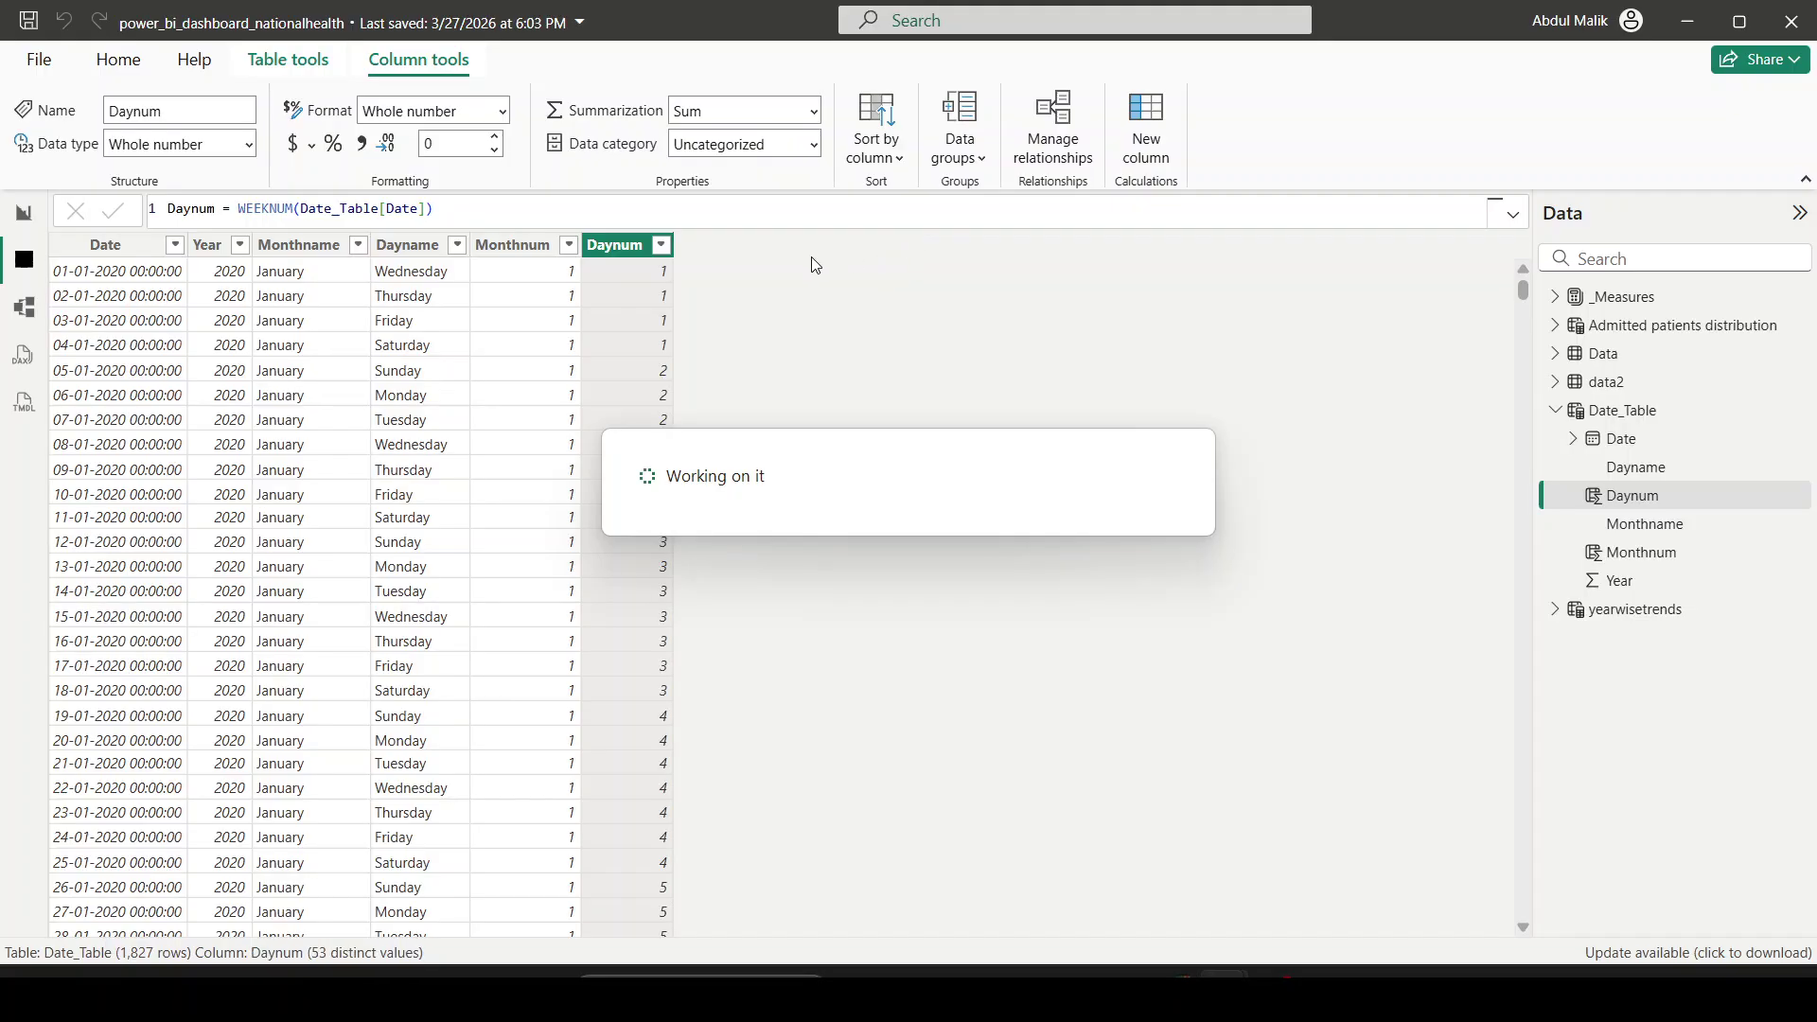
Step: Examine the full list of distinct values in the Daynum column
left_click(661, 247)
scroll(832, 577, "down", 10)
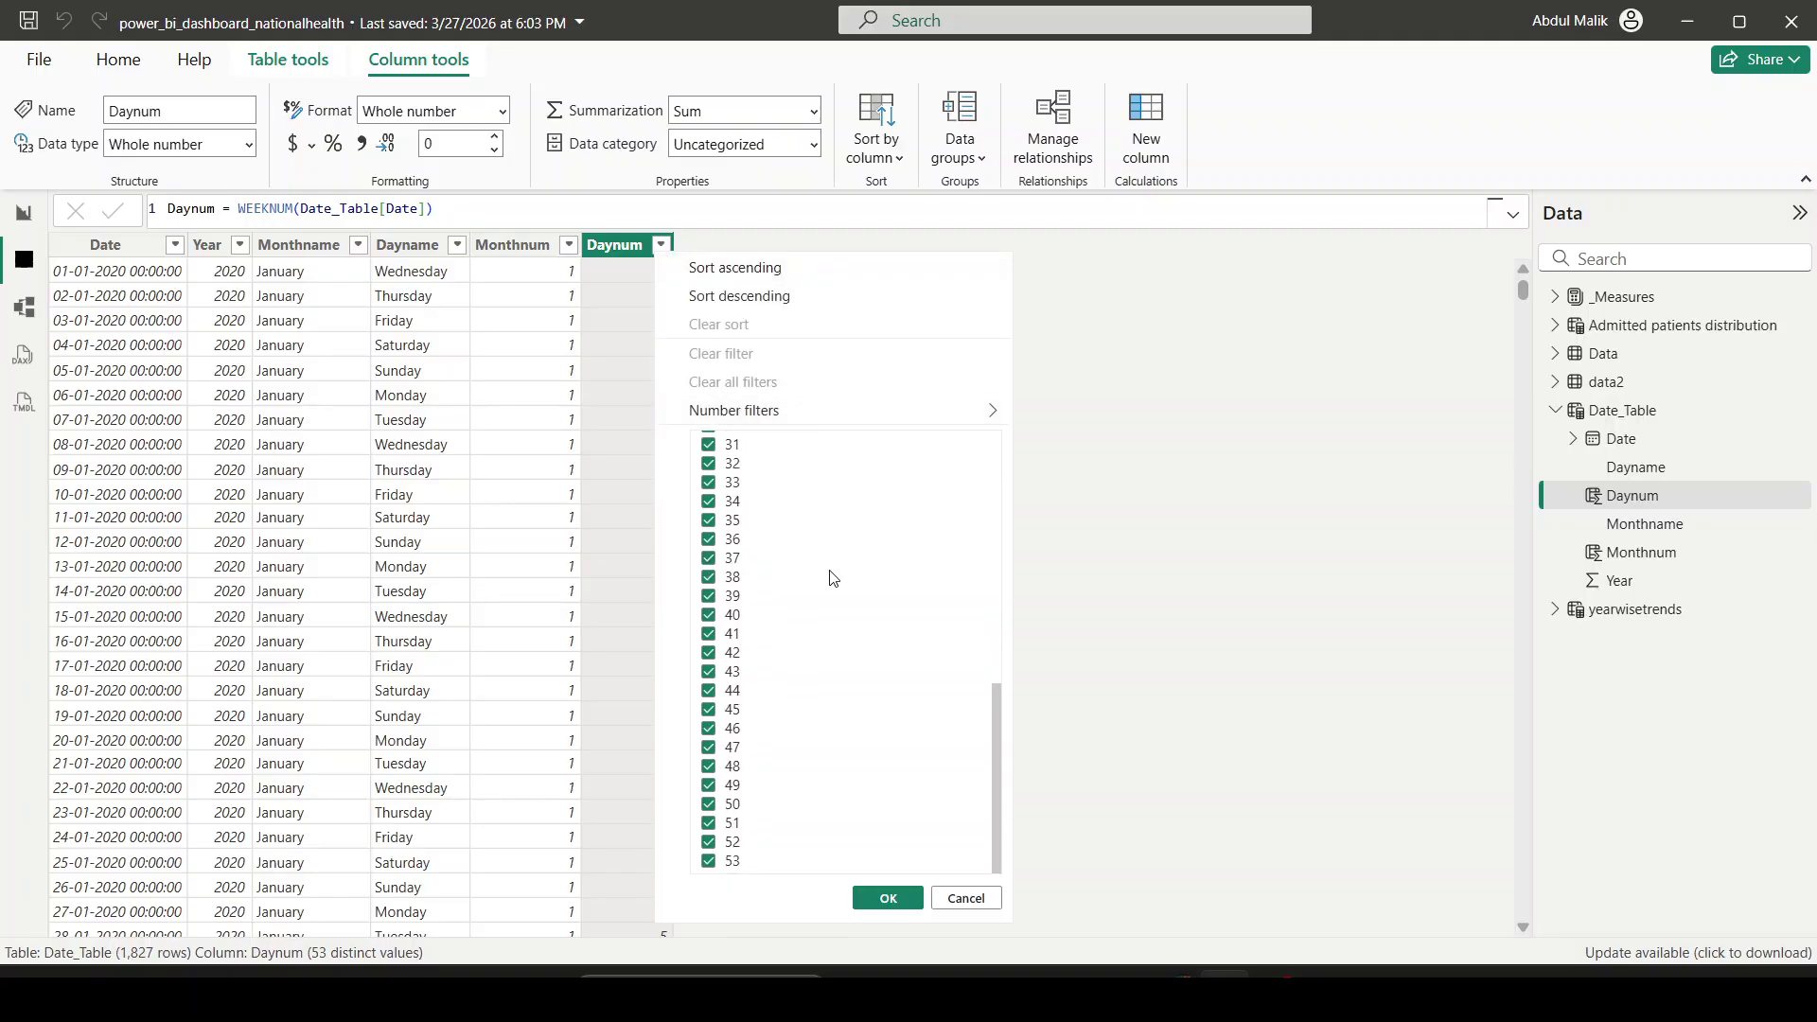
scroll(832, 586, "up", 10)
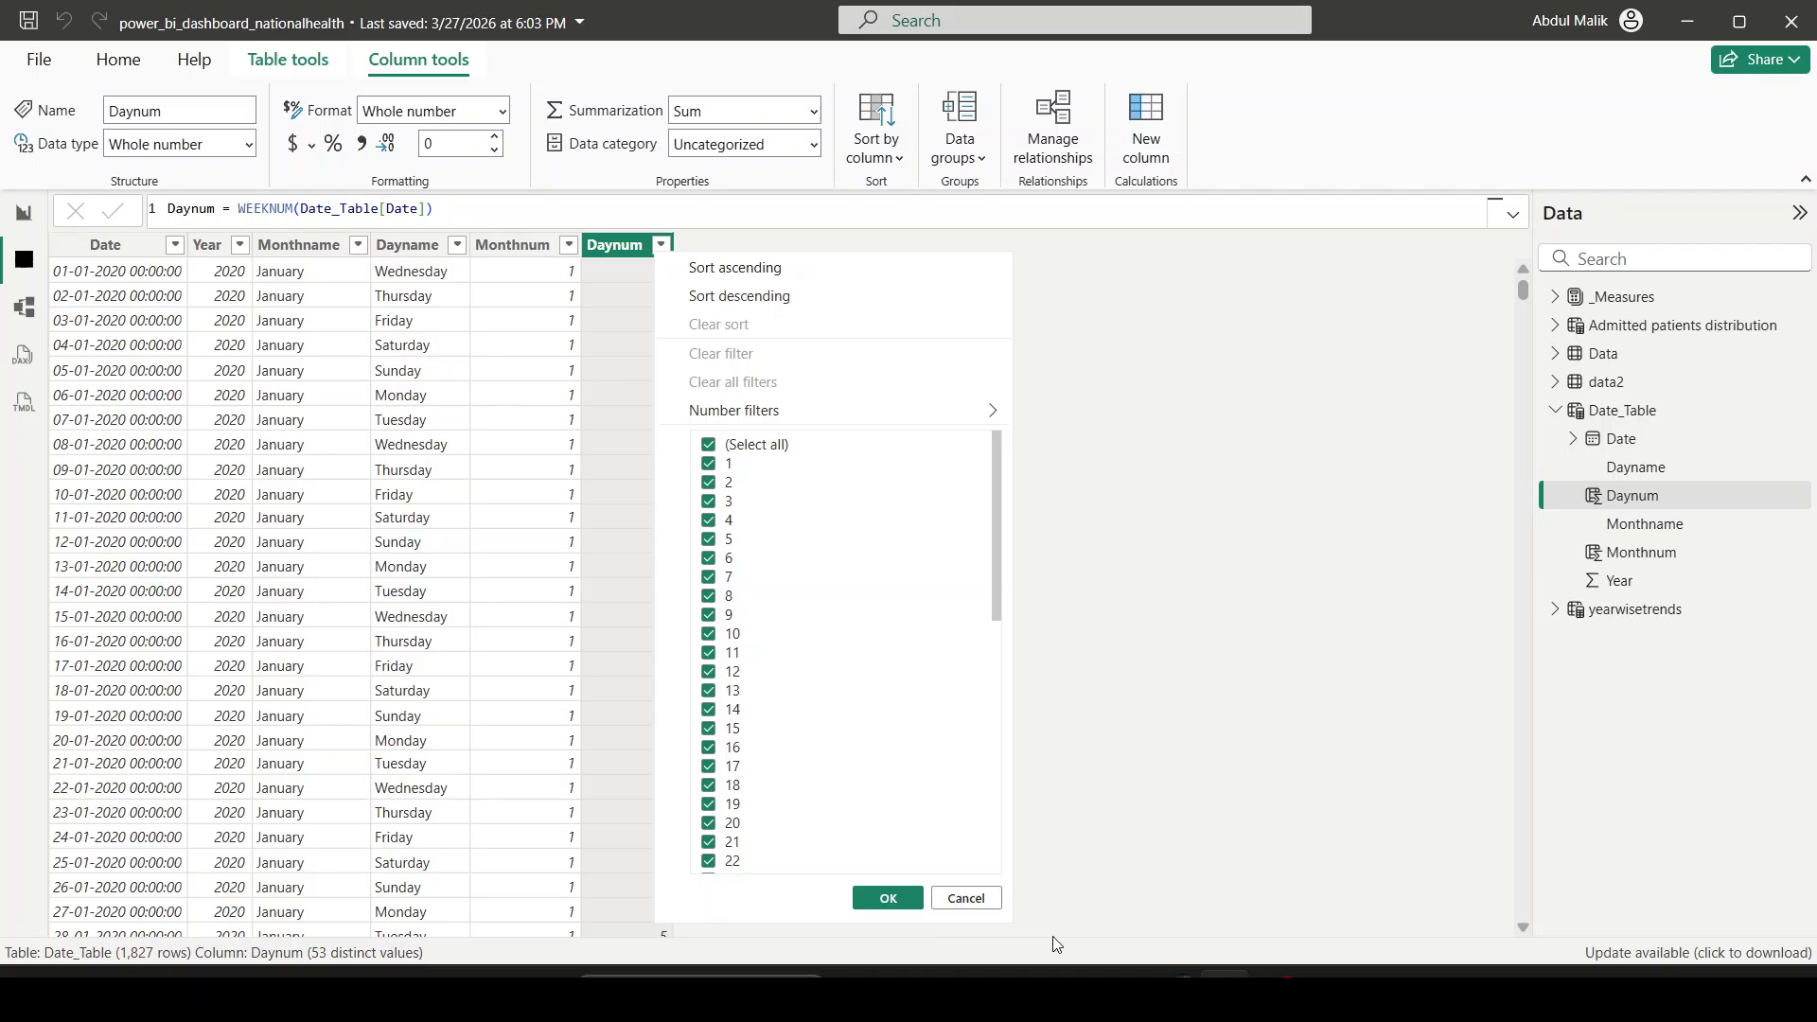
left_click(1257, 975)
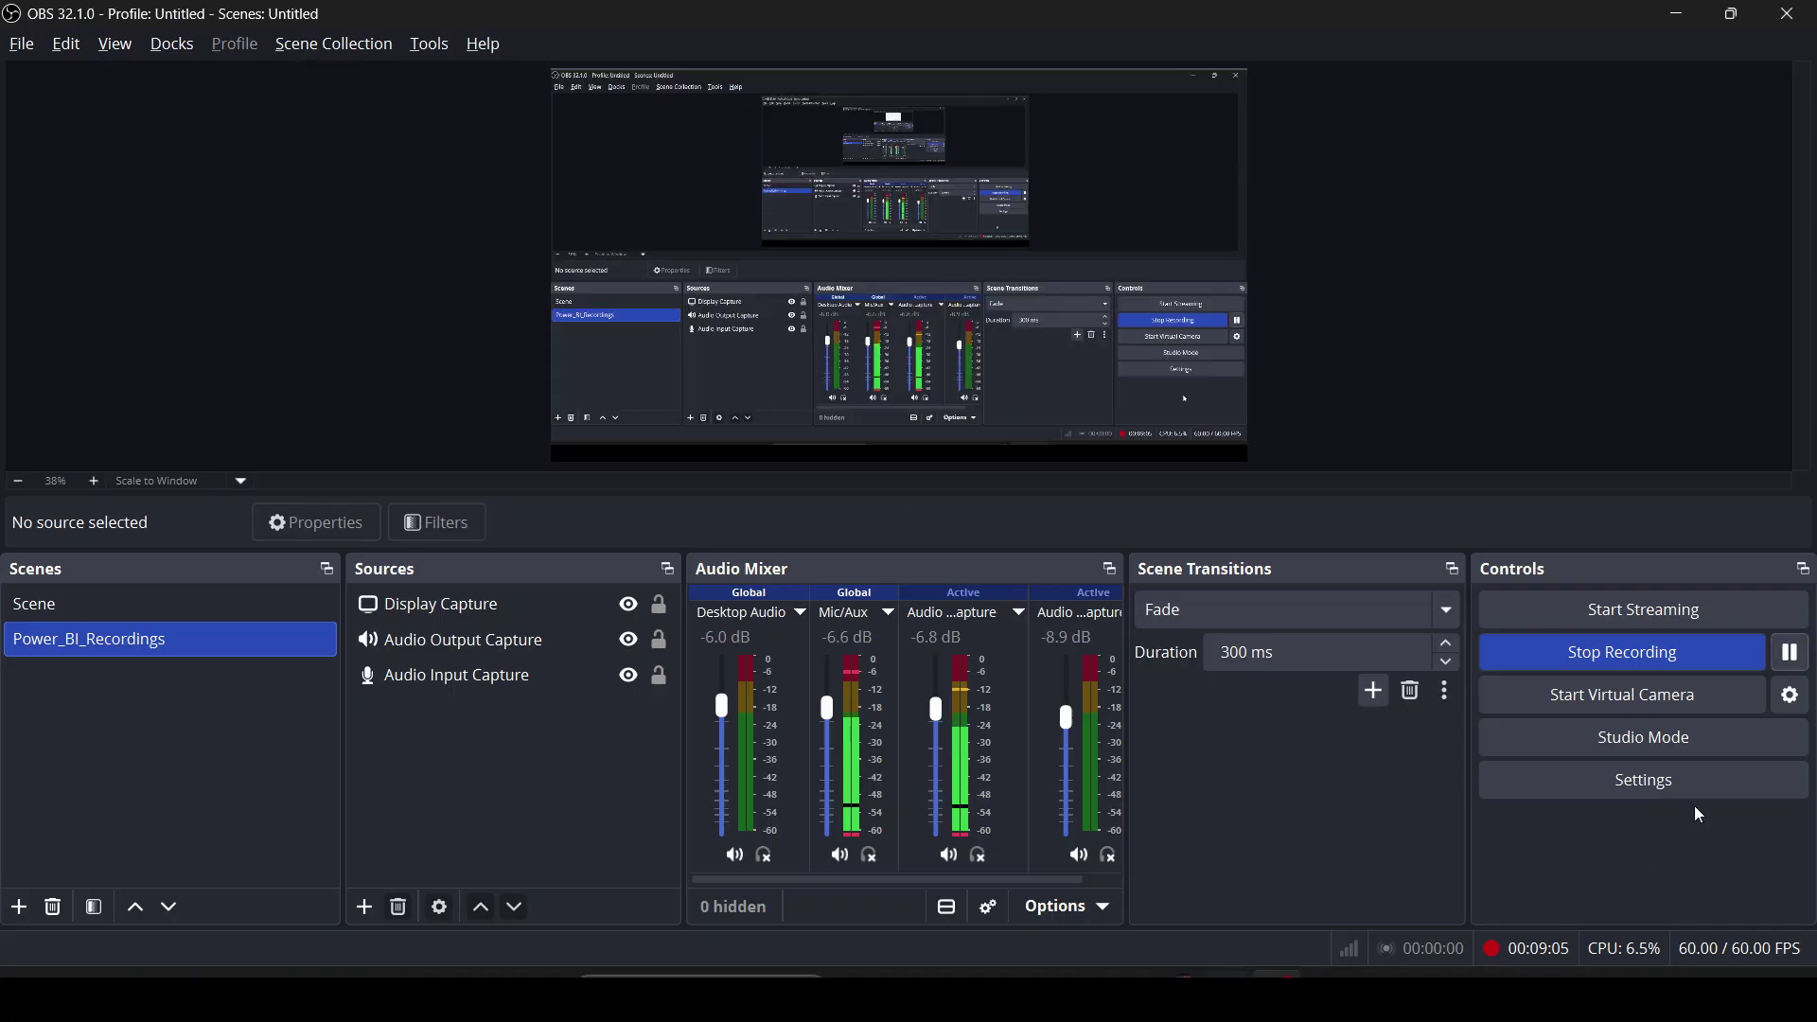
left_click(1784, 649)
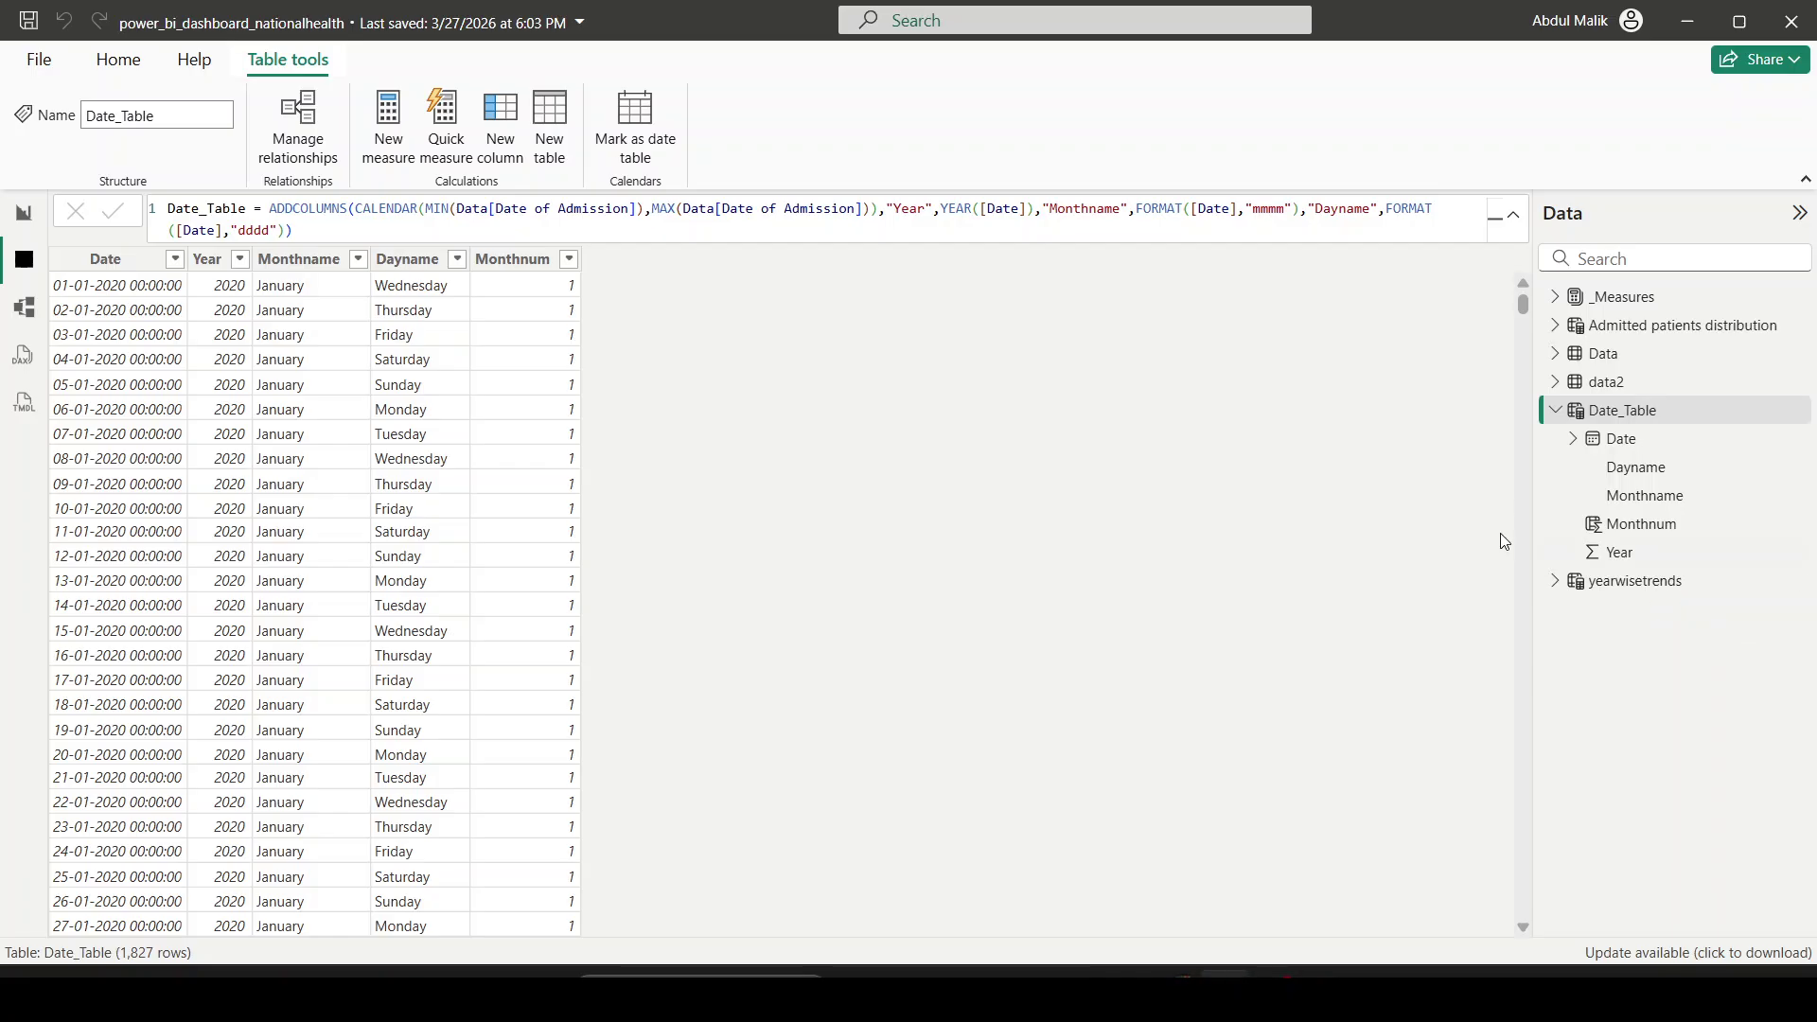
Step: Add a calculated column to Date_Table defined as Daynum = WEEKDAY(Date_Table[Date])
right_click(1620, 416)
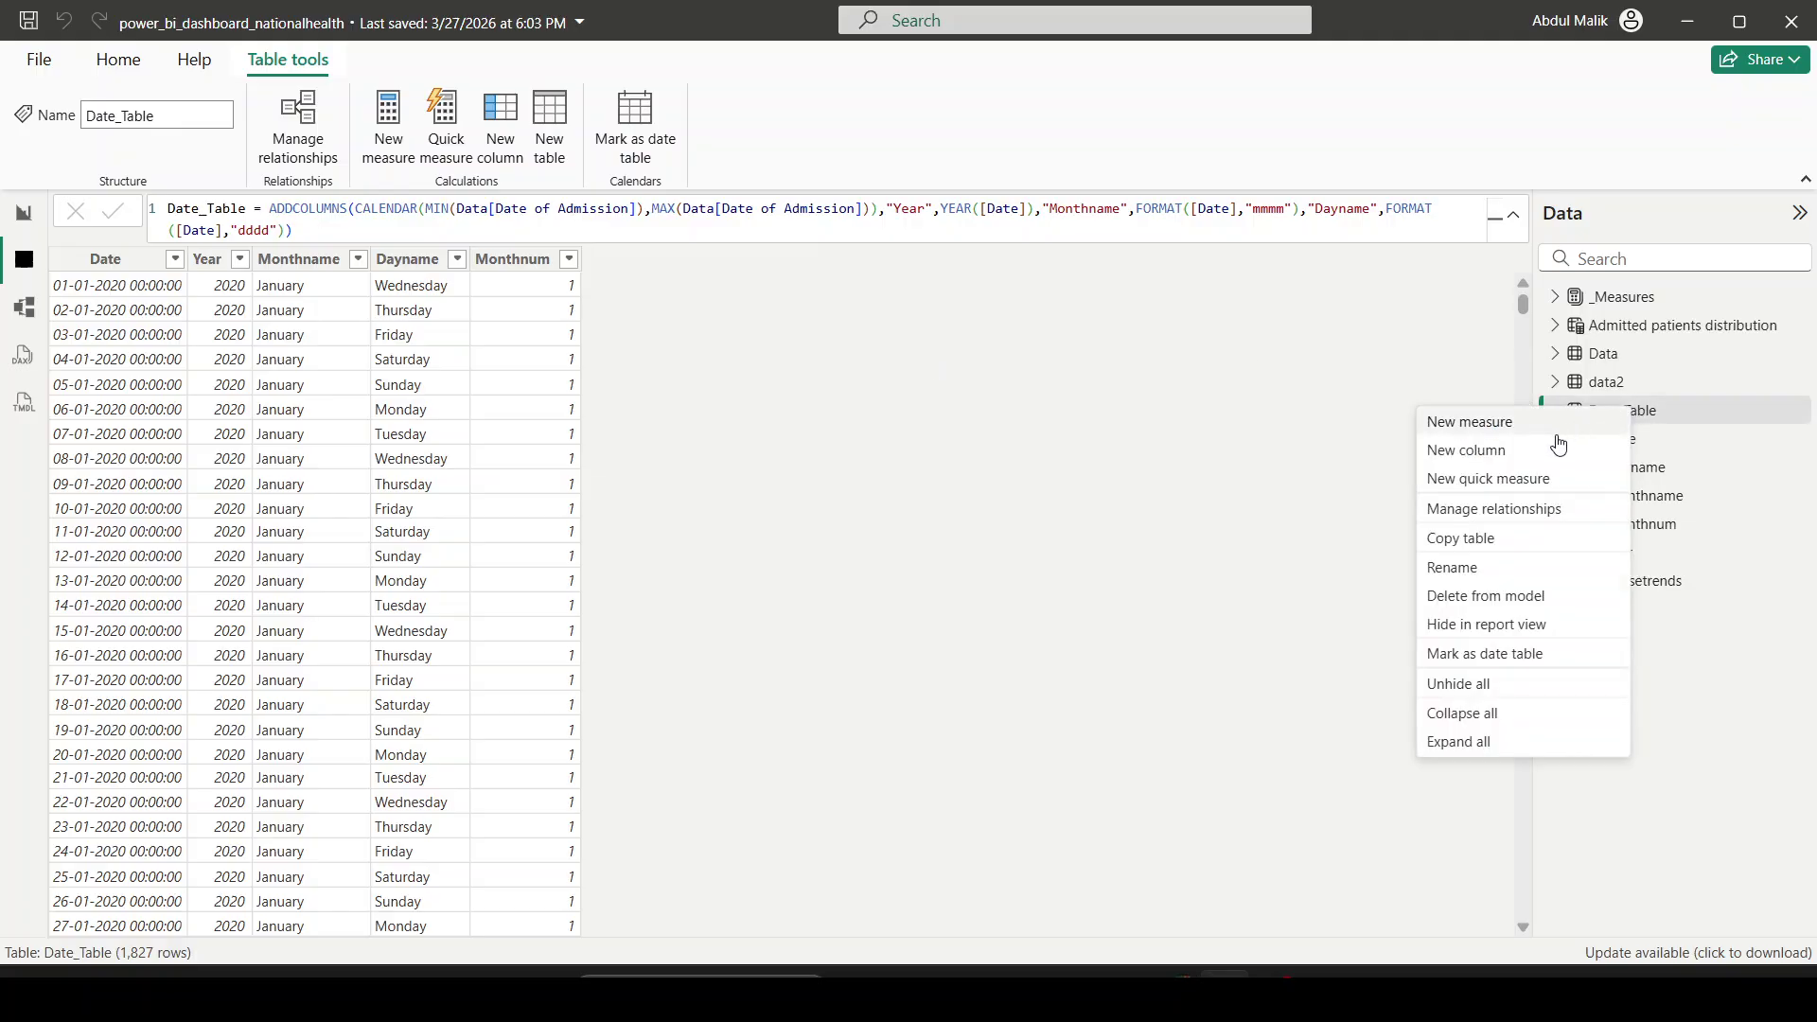
left_click(1534, 442)
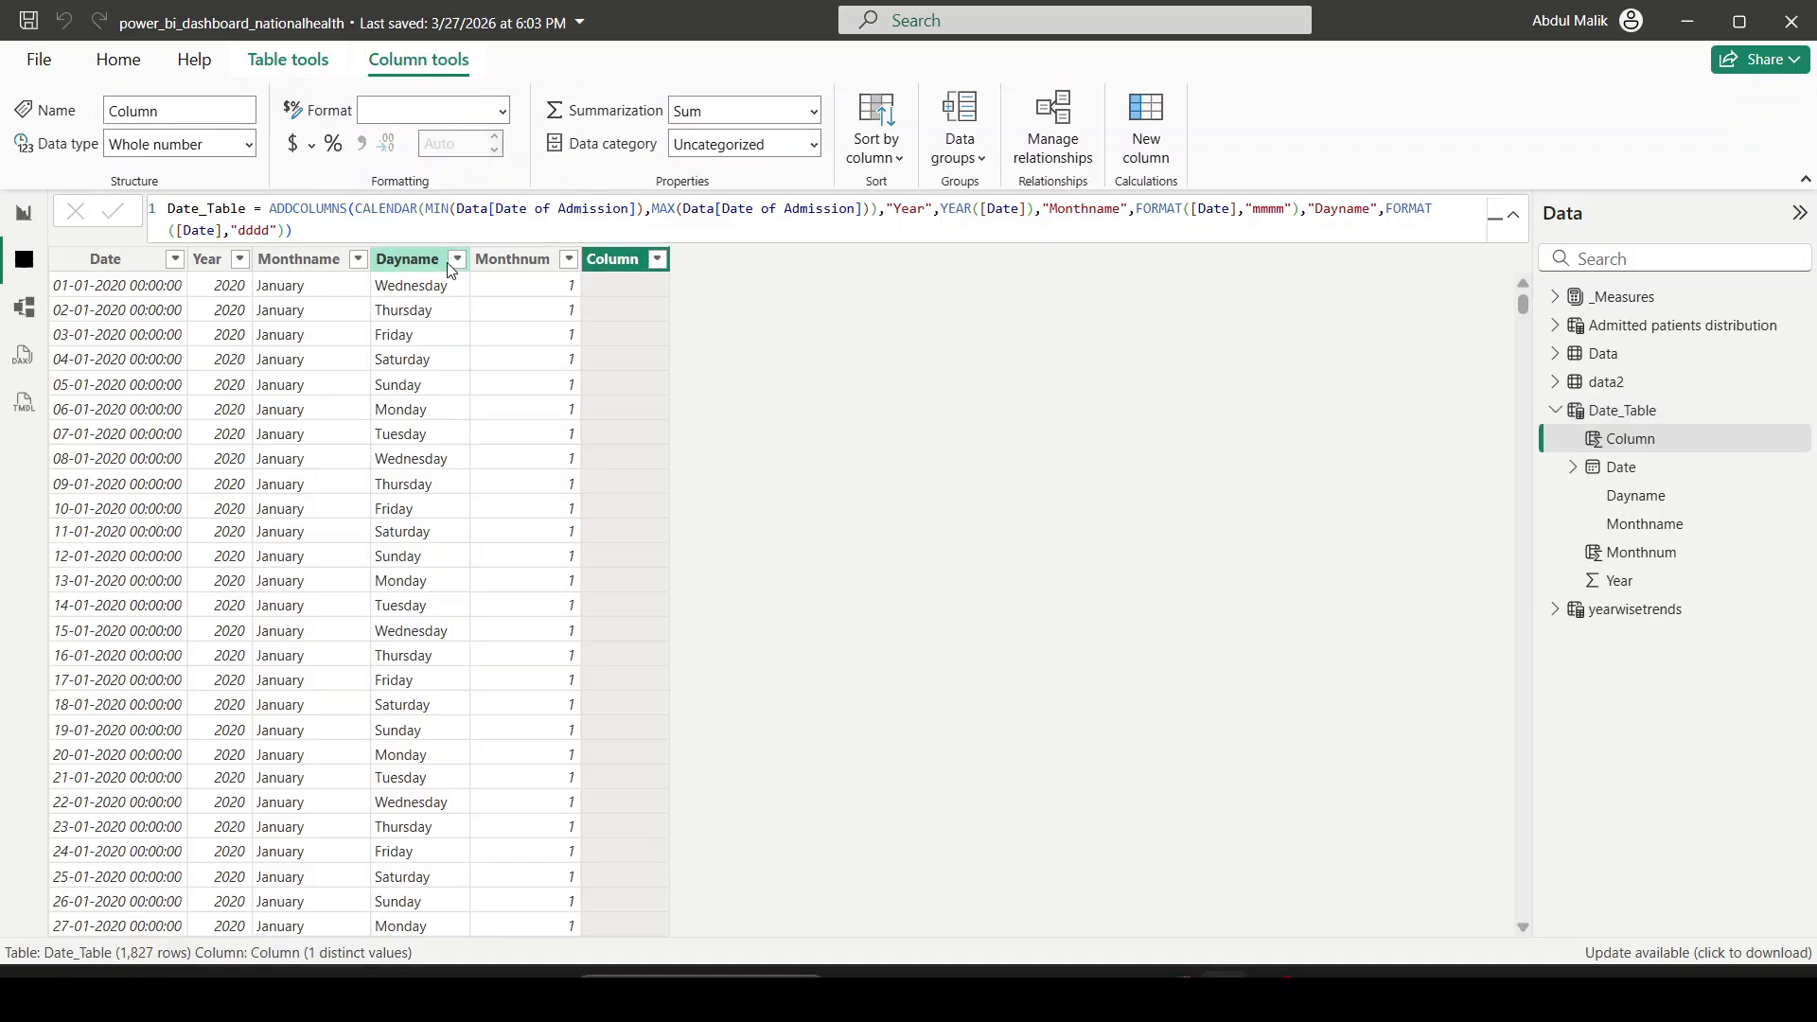
type("Daynu")
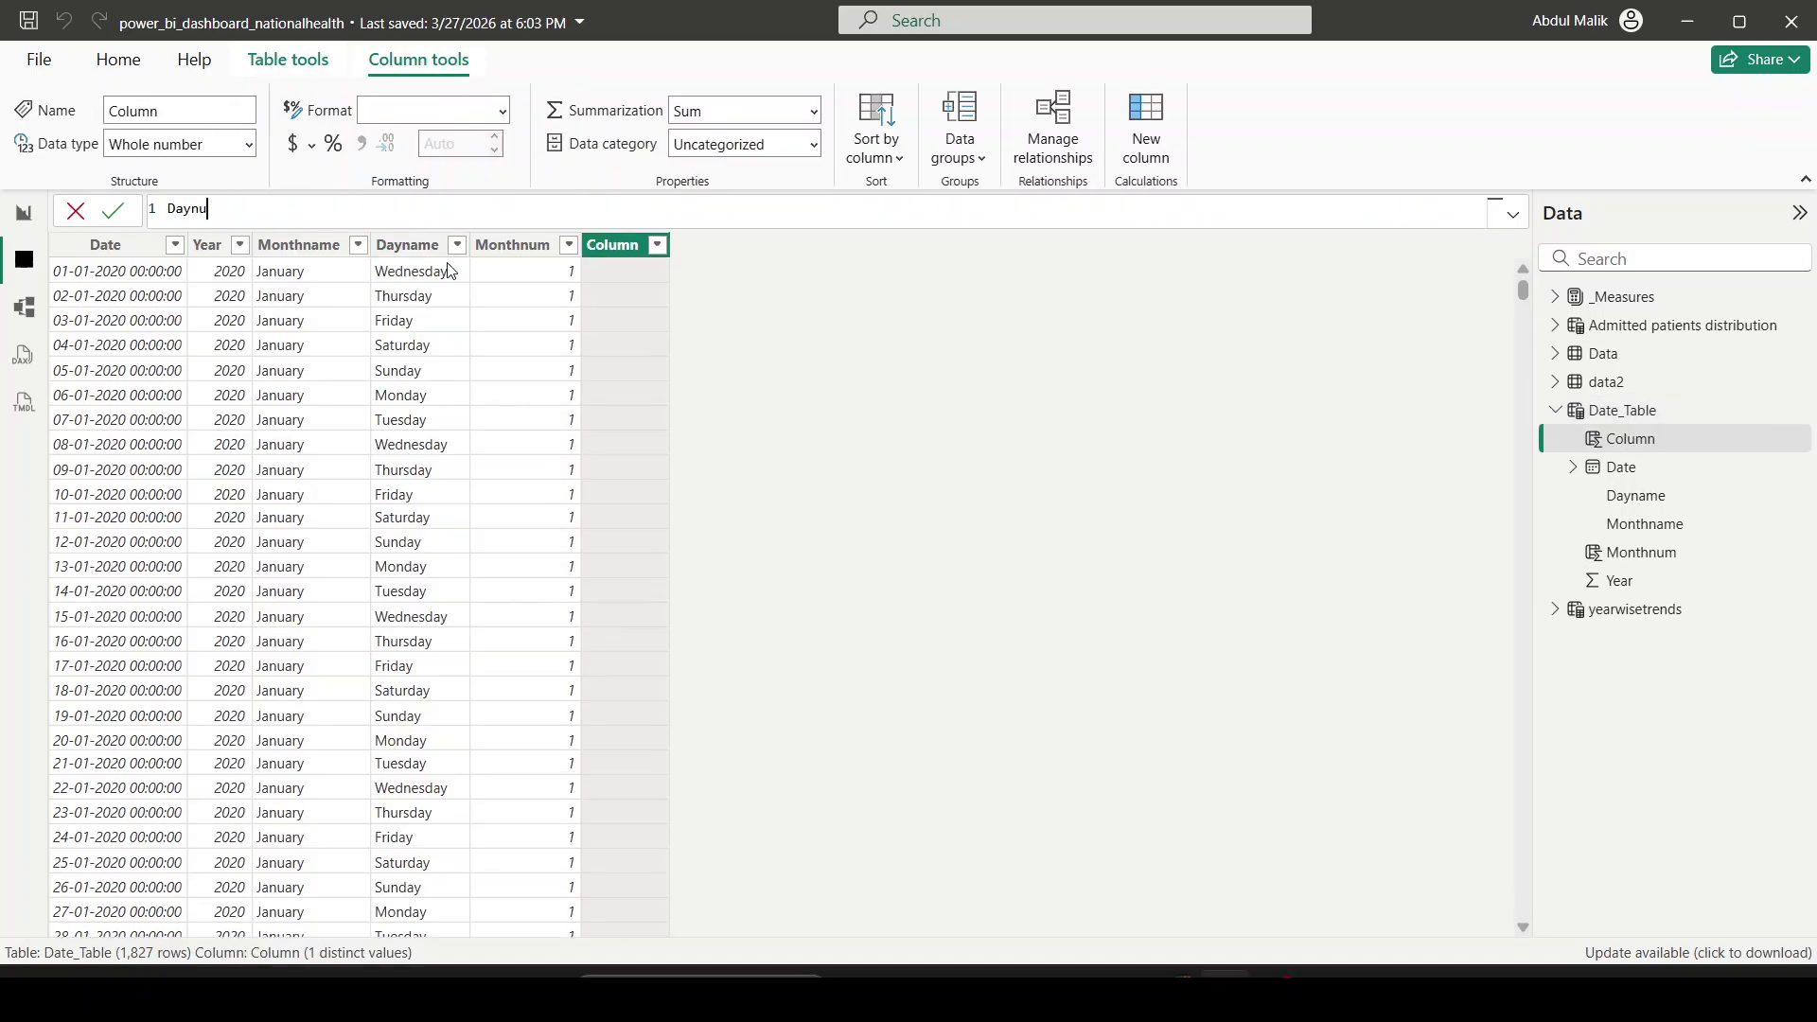
type("m = weekday")
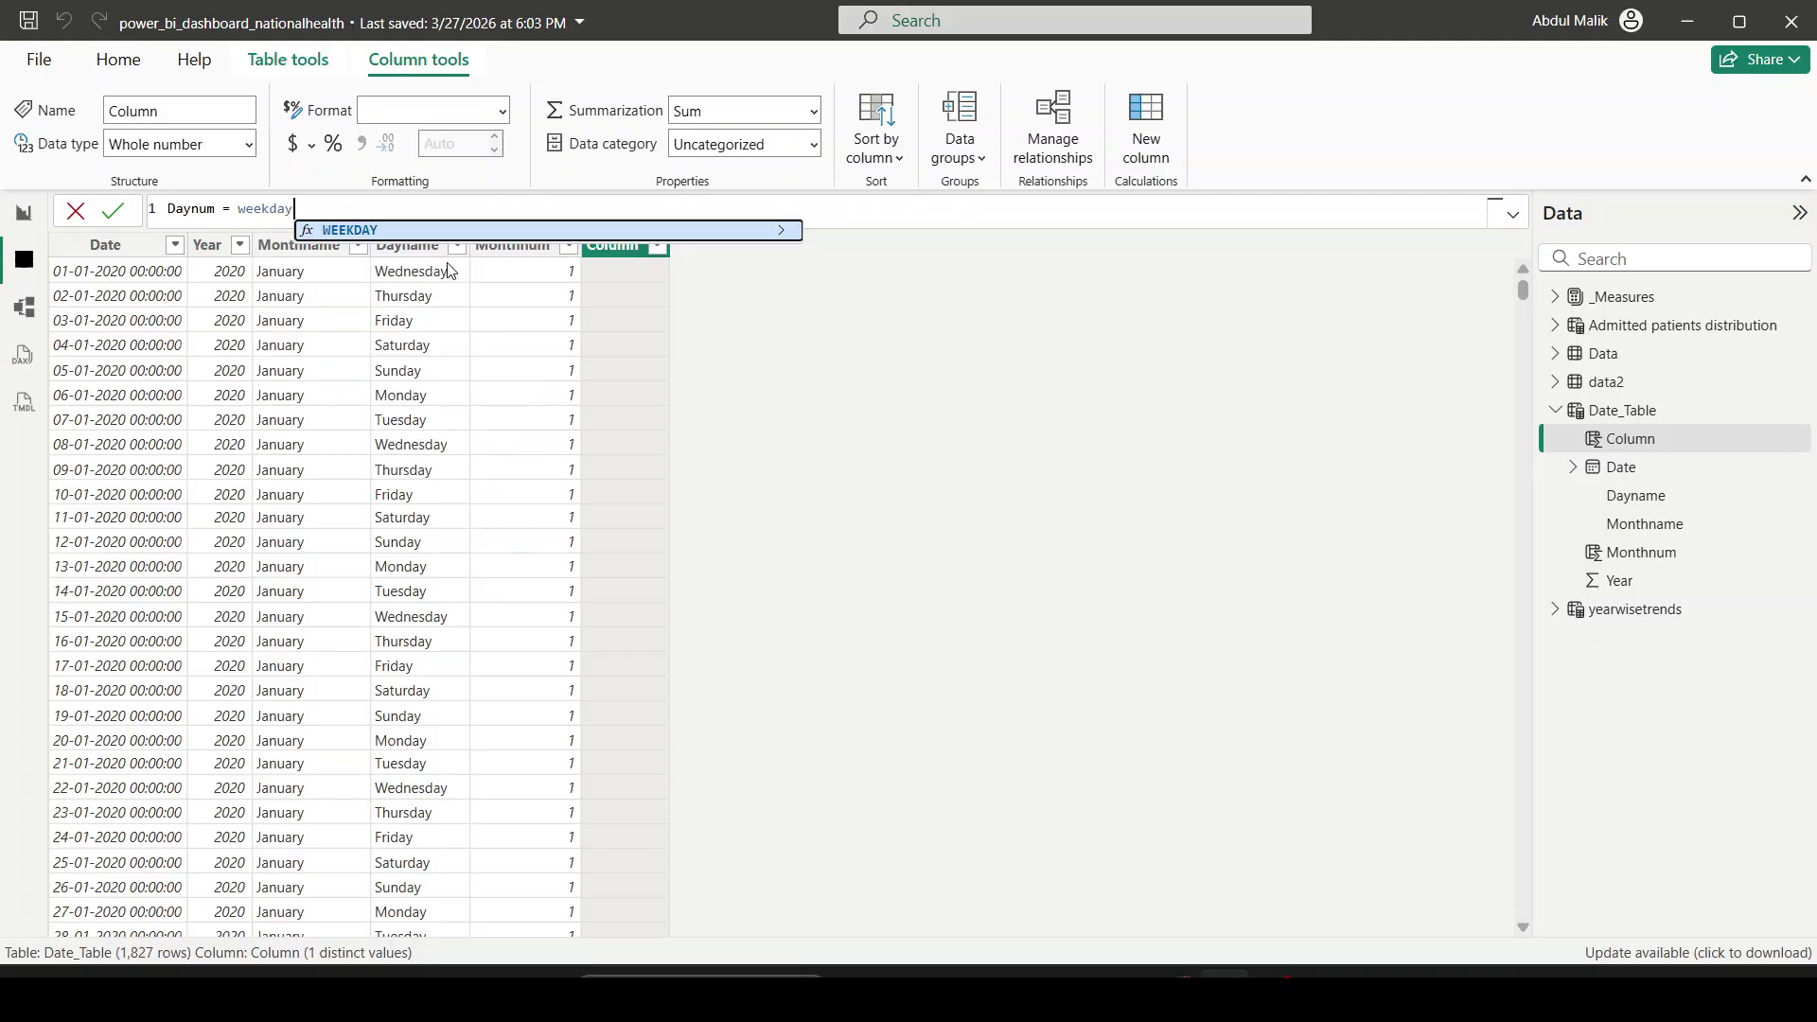
key("Tab")
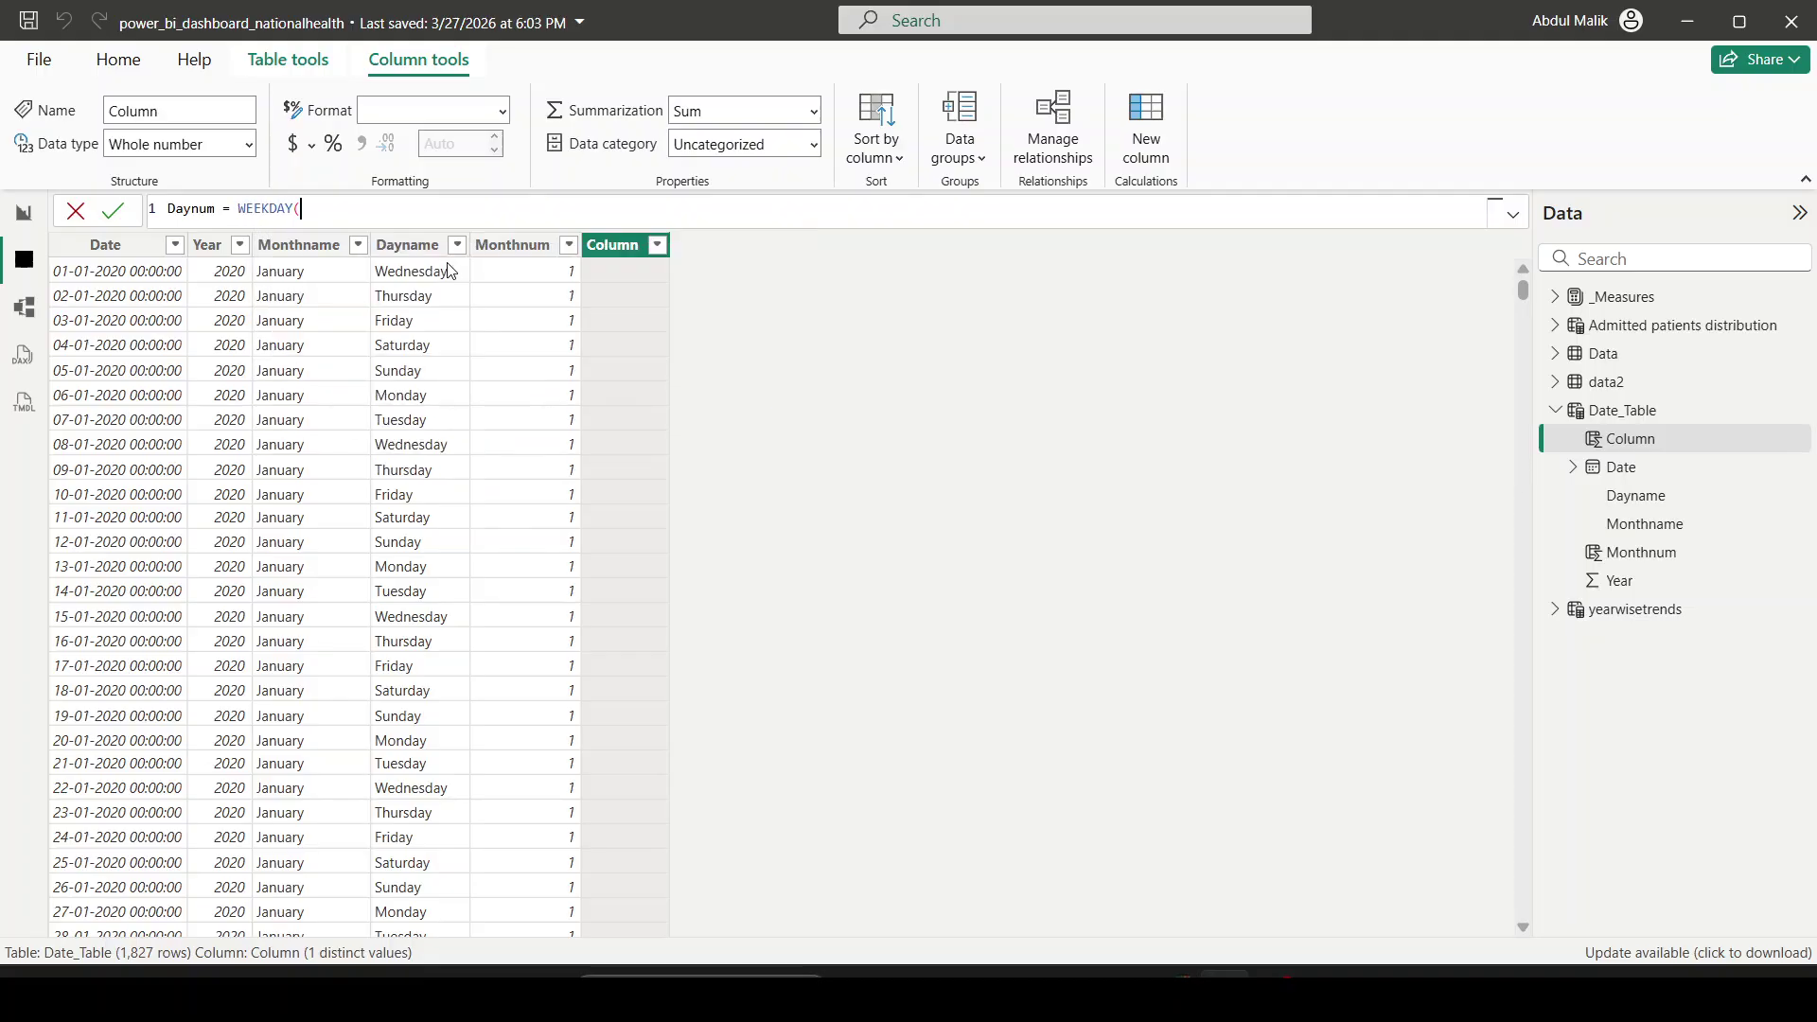
type("date")
key("Down")
key("Down")
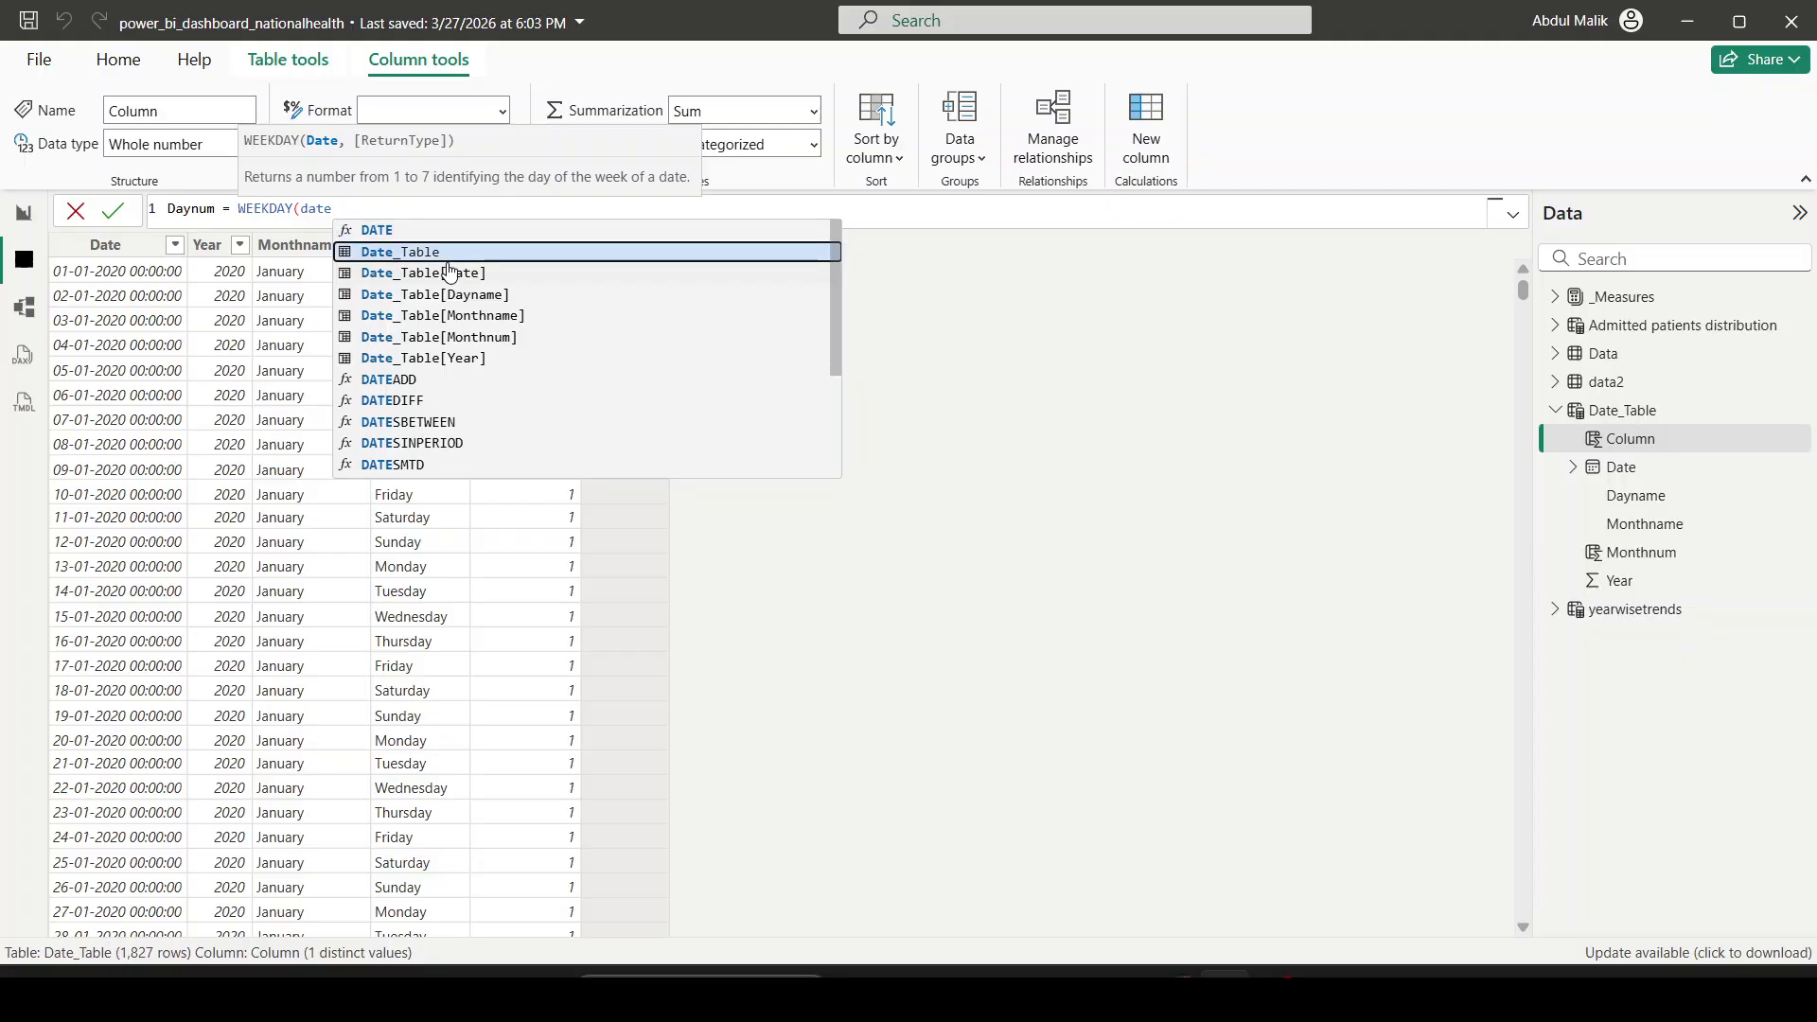
key("Tab")
type(")")
key("Return")
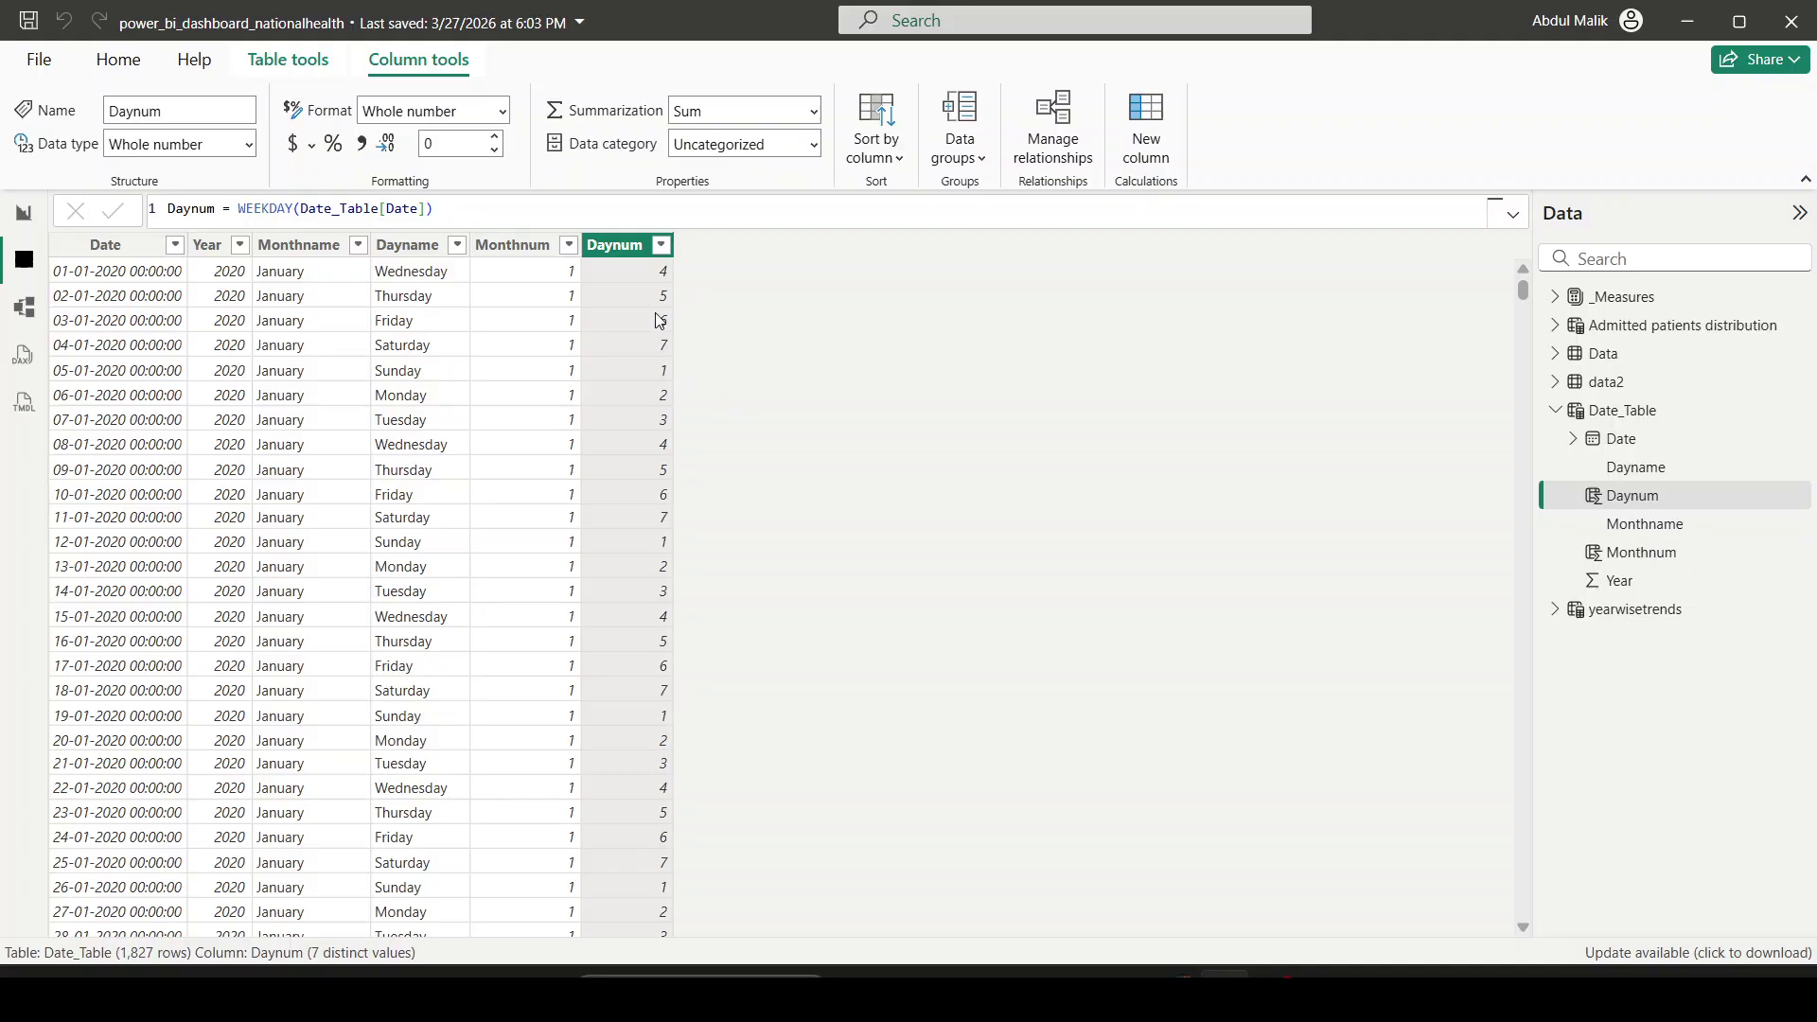
Step: Return to the report and sort Date_Table's Dayname column by Daynum
left_click(23, 213)
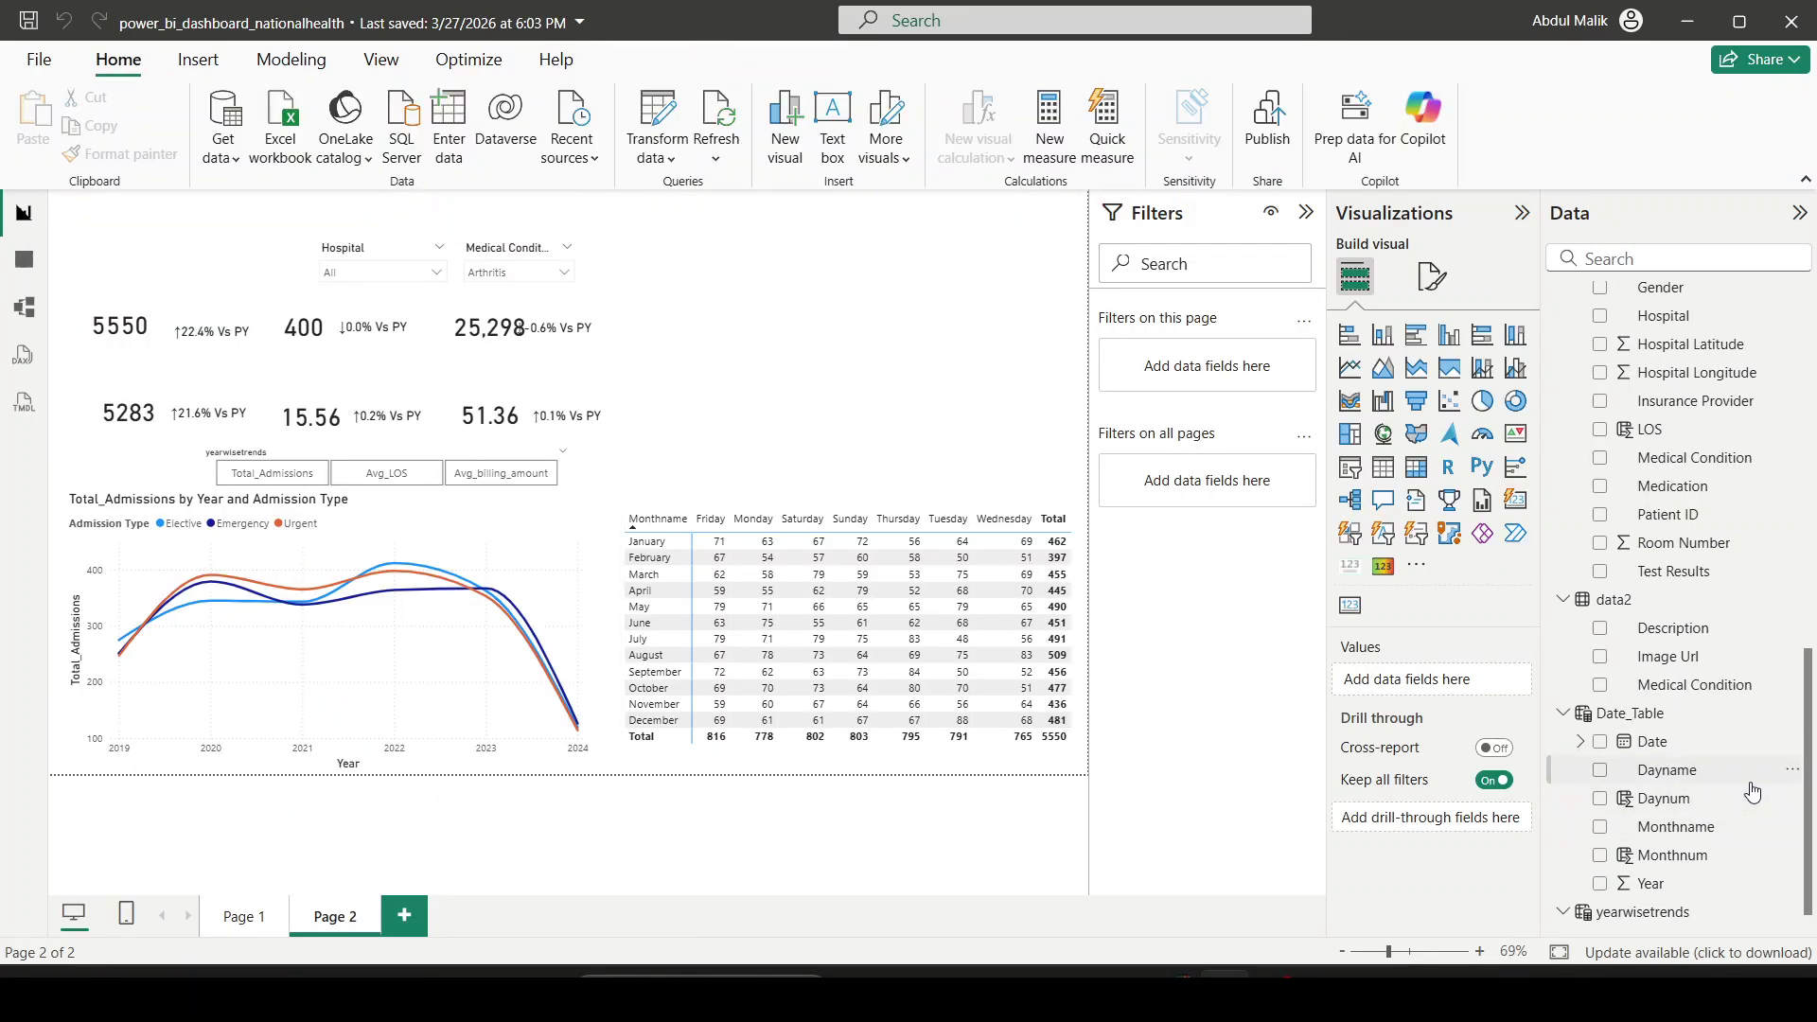
left_click(1704, 772)
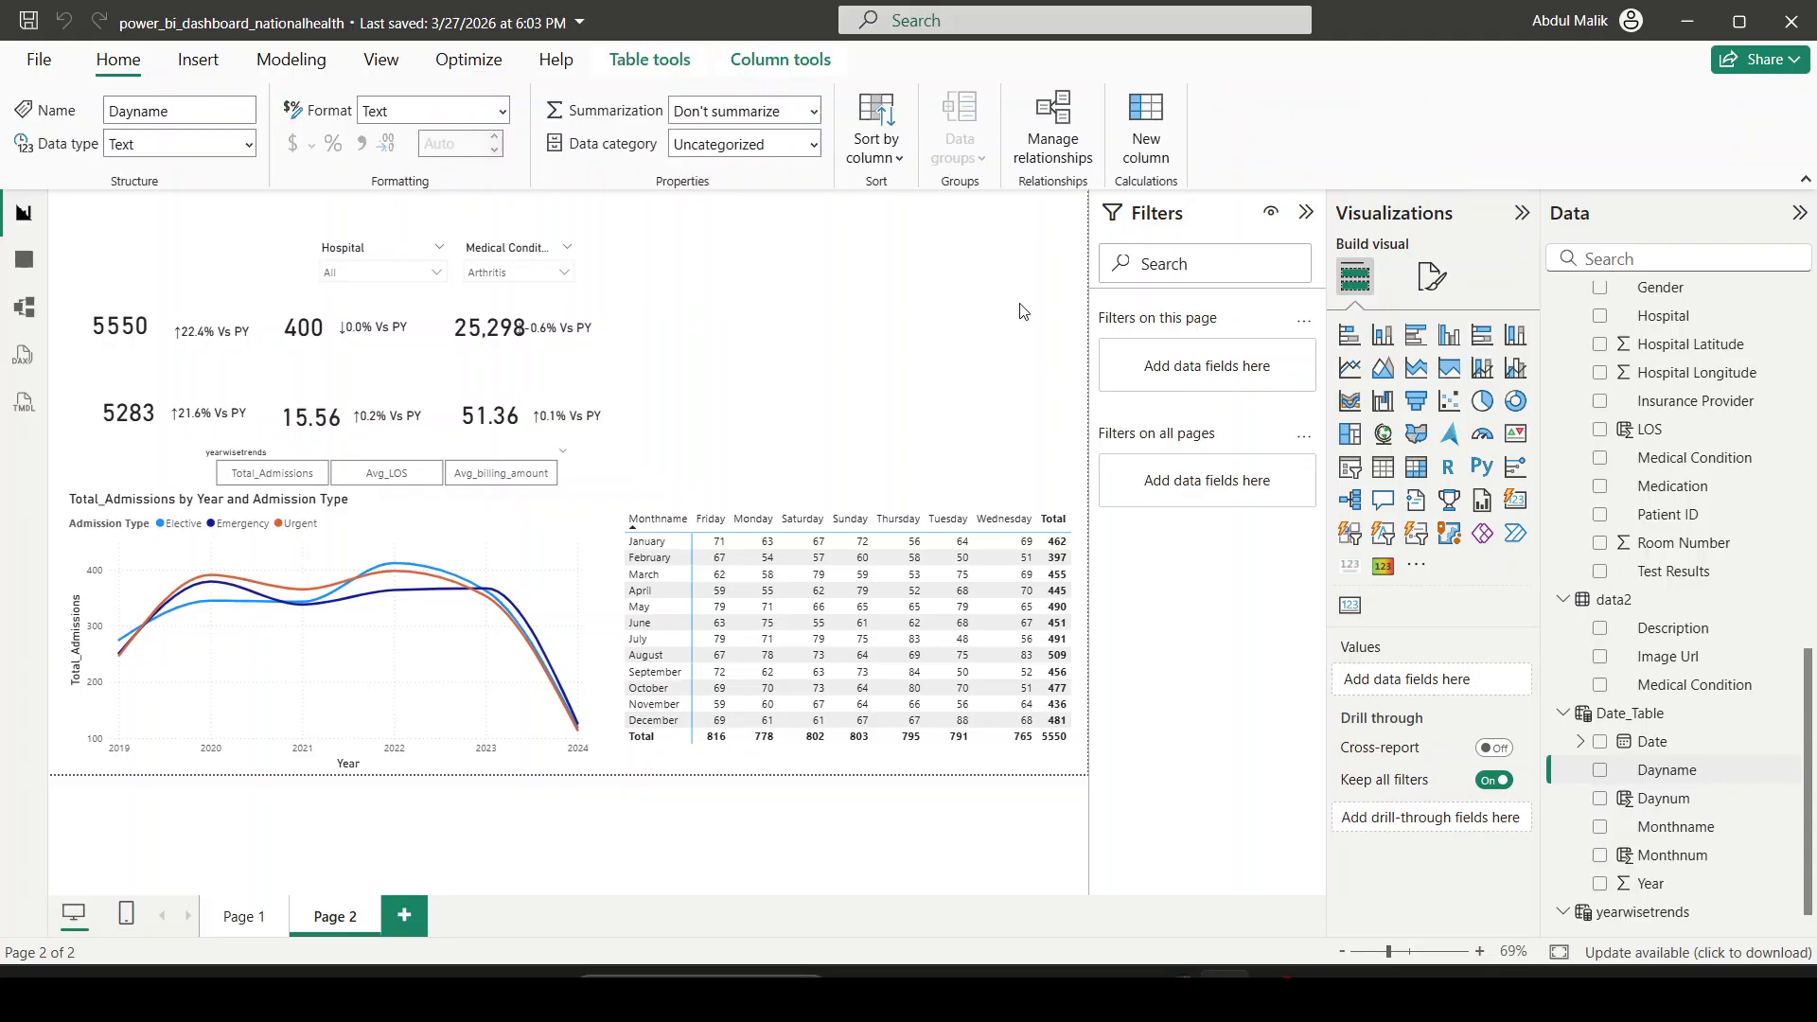
left_click(897, 169)
left_click(889, 275)
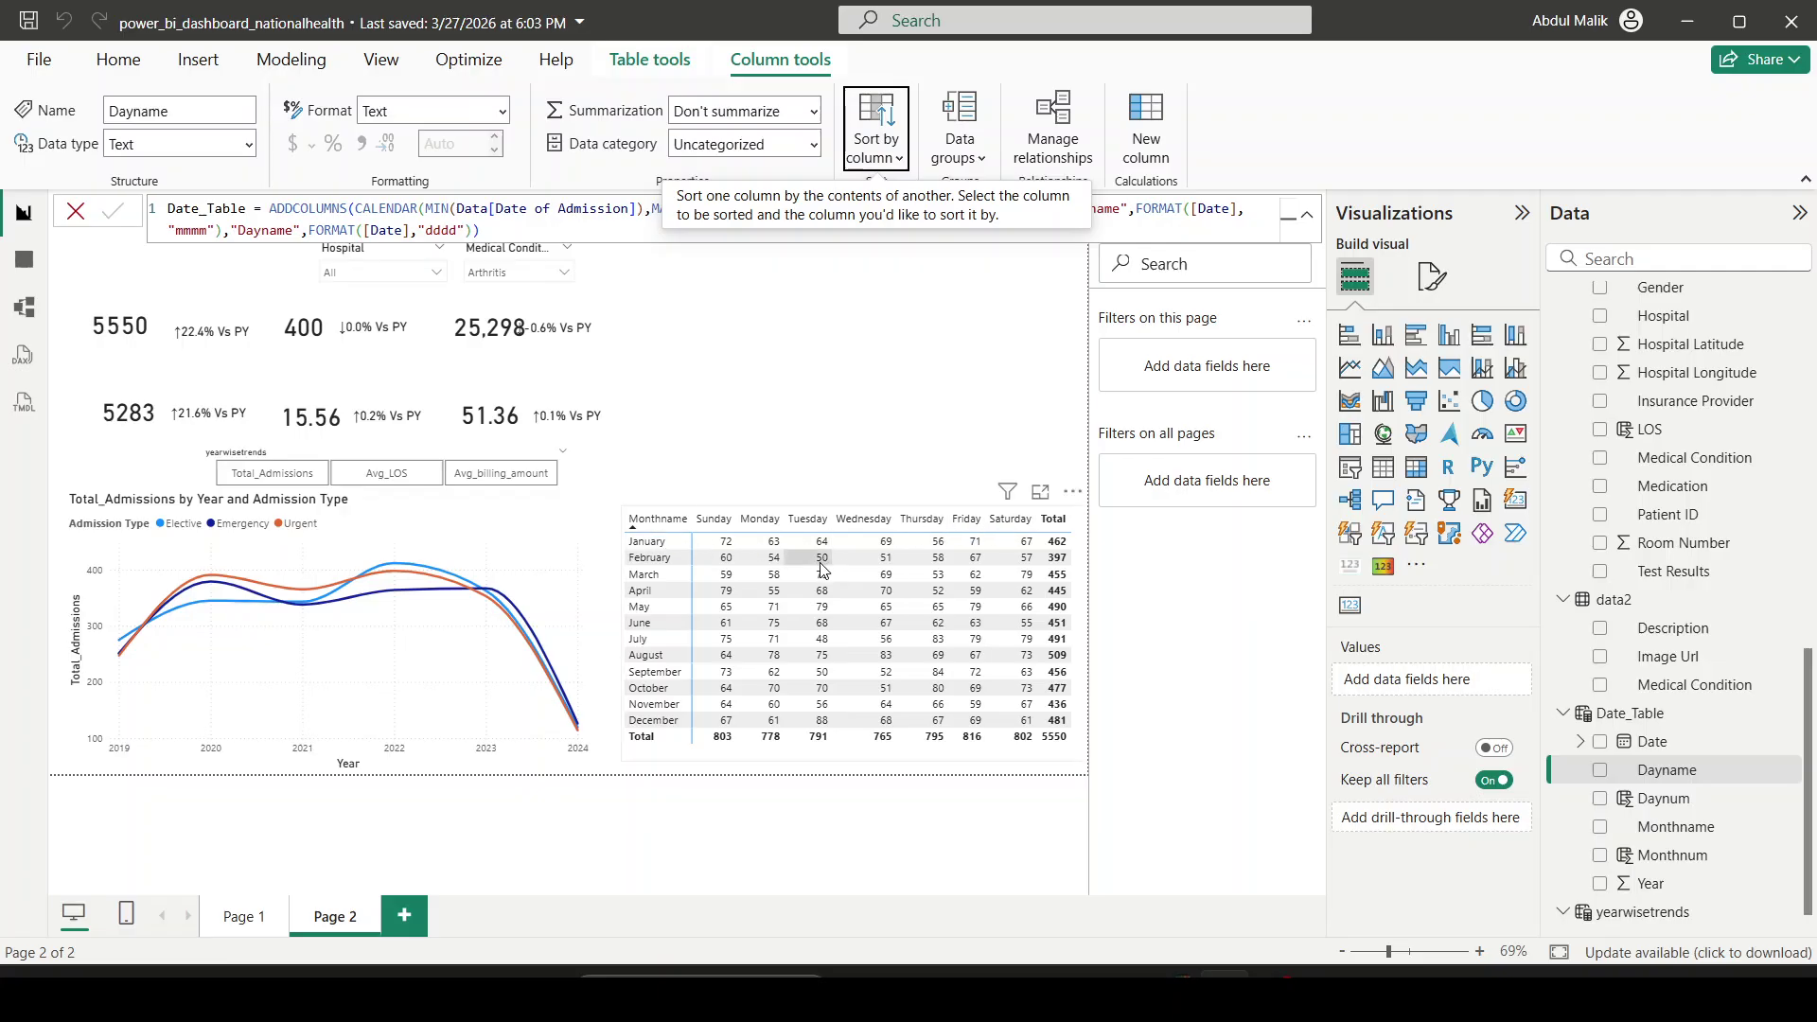
left_click(891, 418)
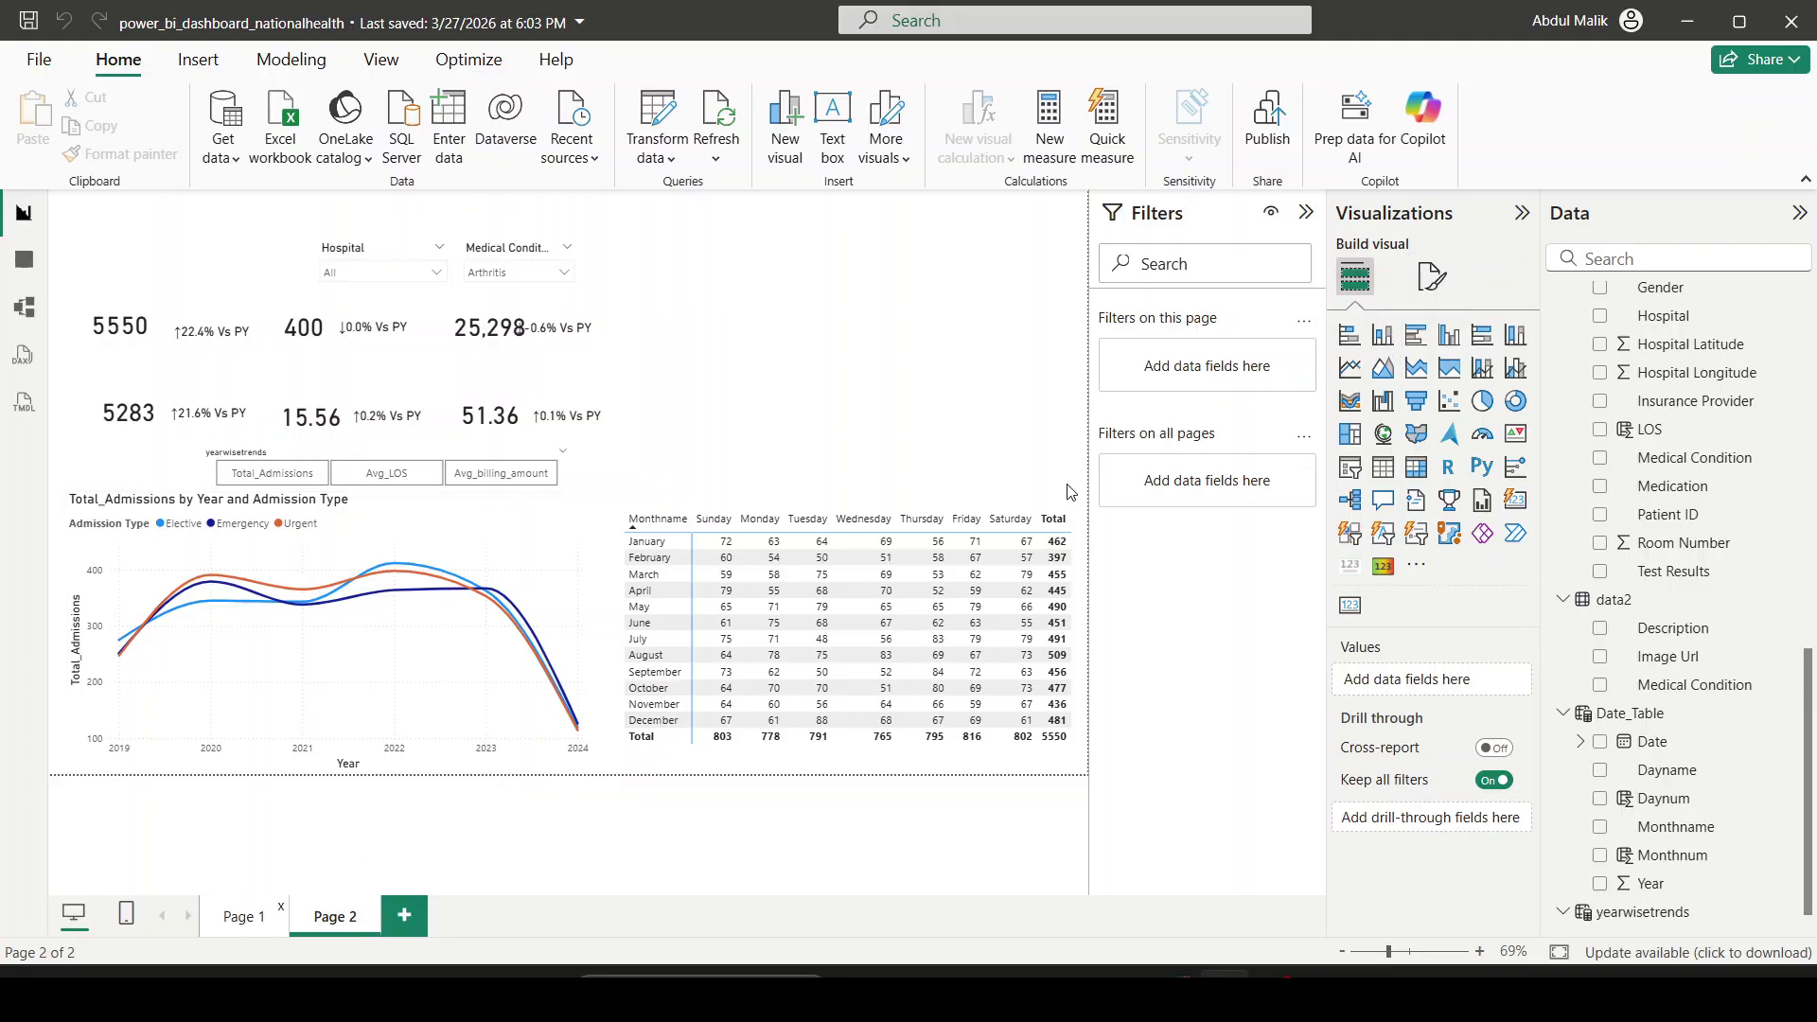
Step: Copy the Total_Admissions by Medical Condition column chart from Page 1 to Page 2 and clear the Medical Condition slicer's selection
key("ctrl+Page_Up")
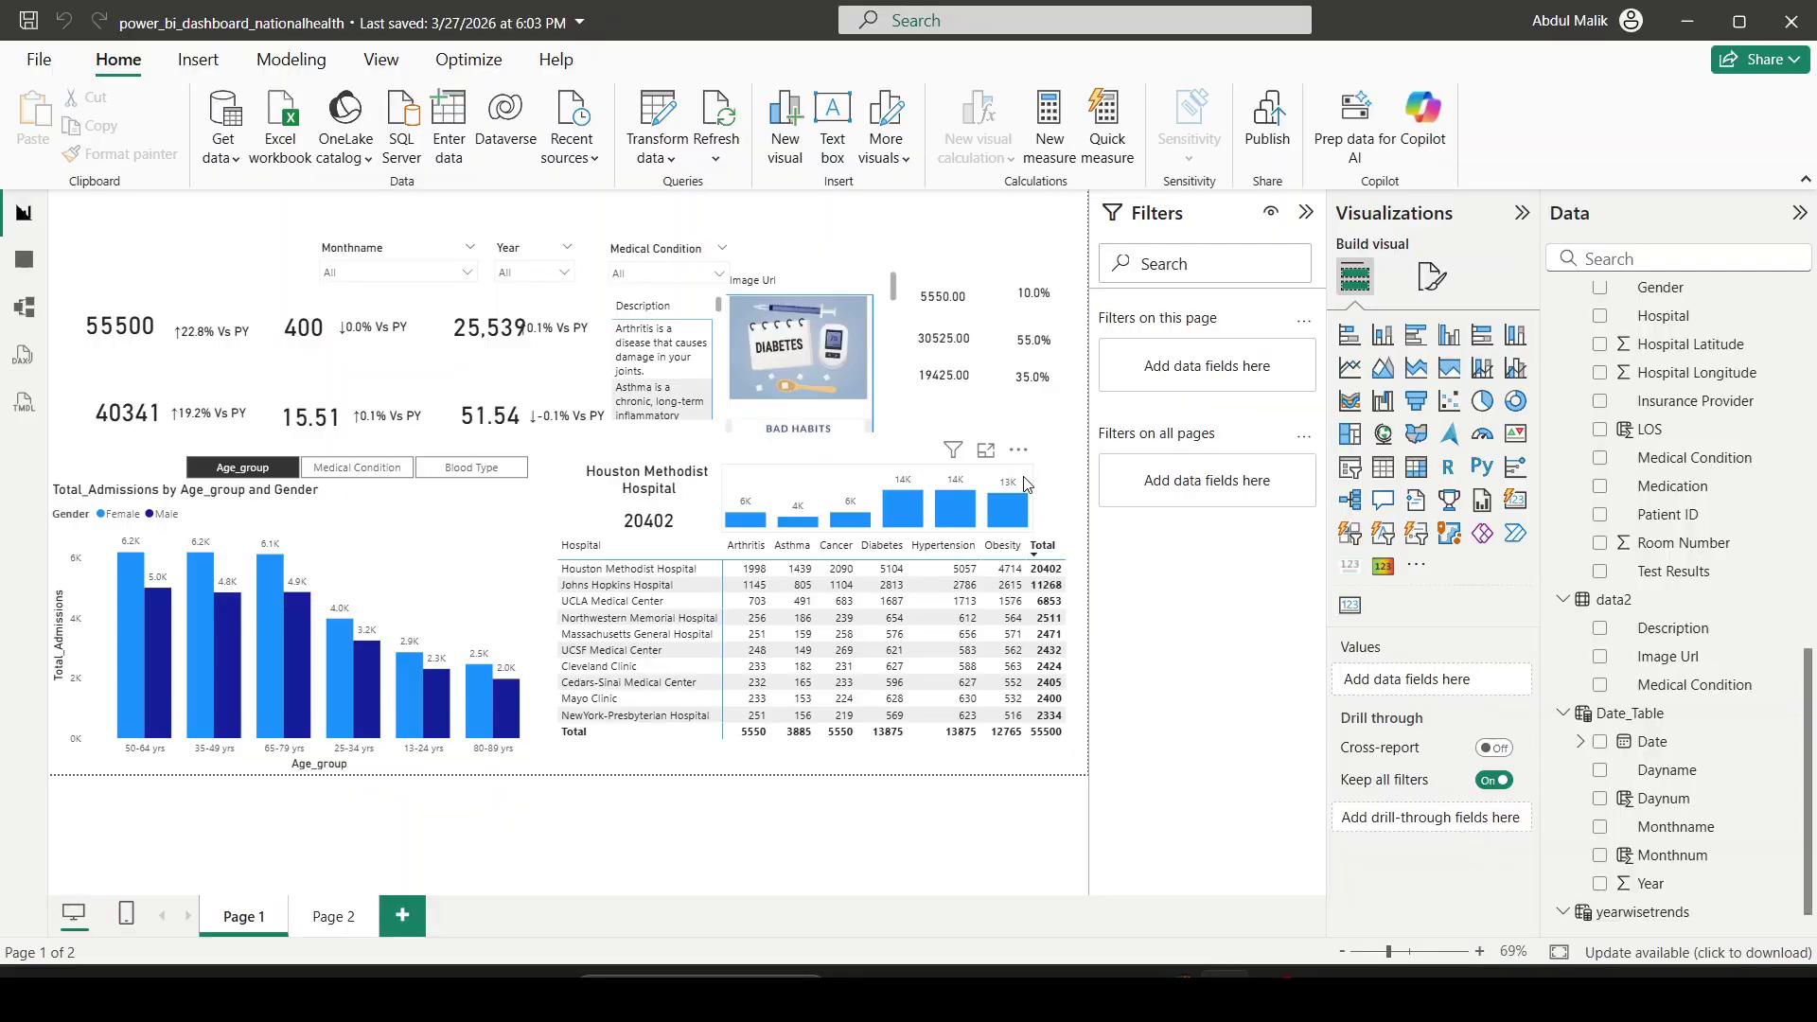
left_click(1024, 484)
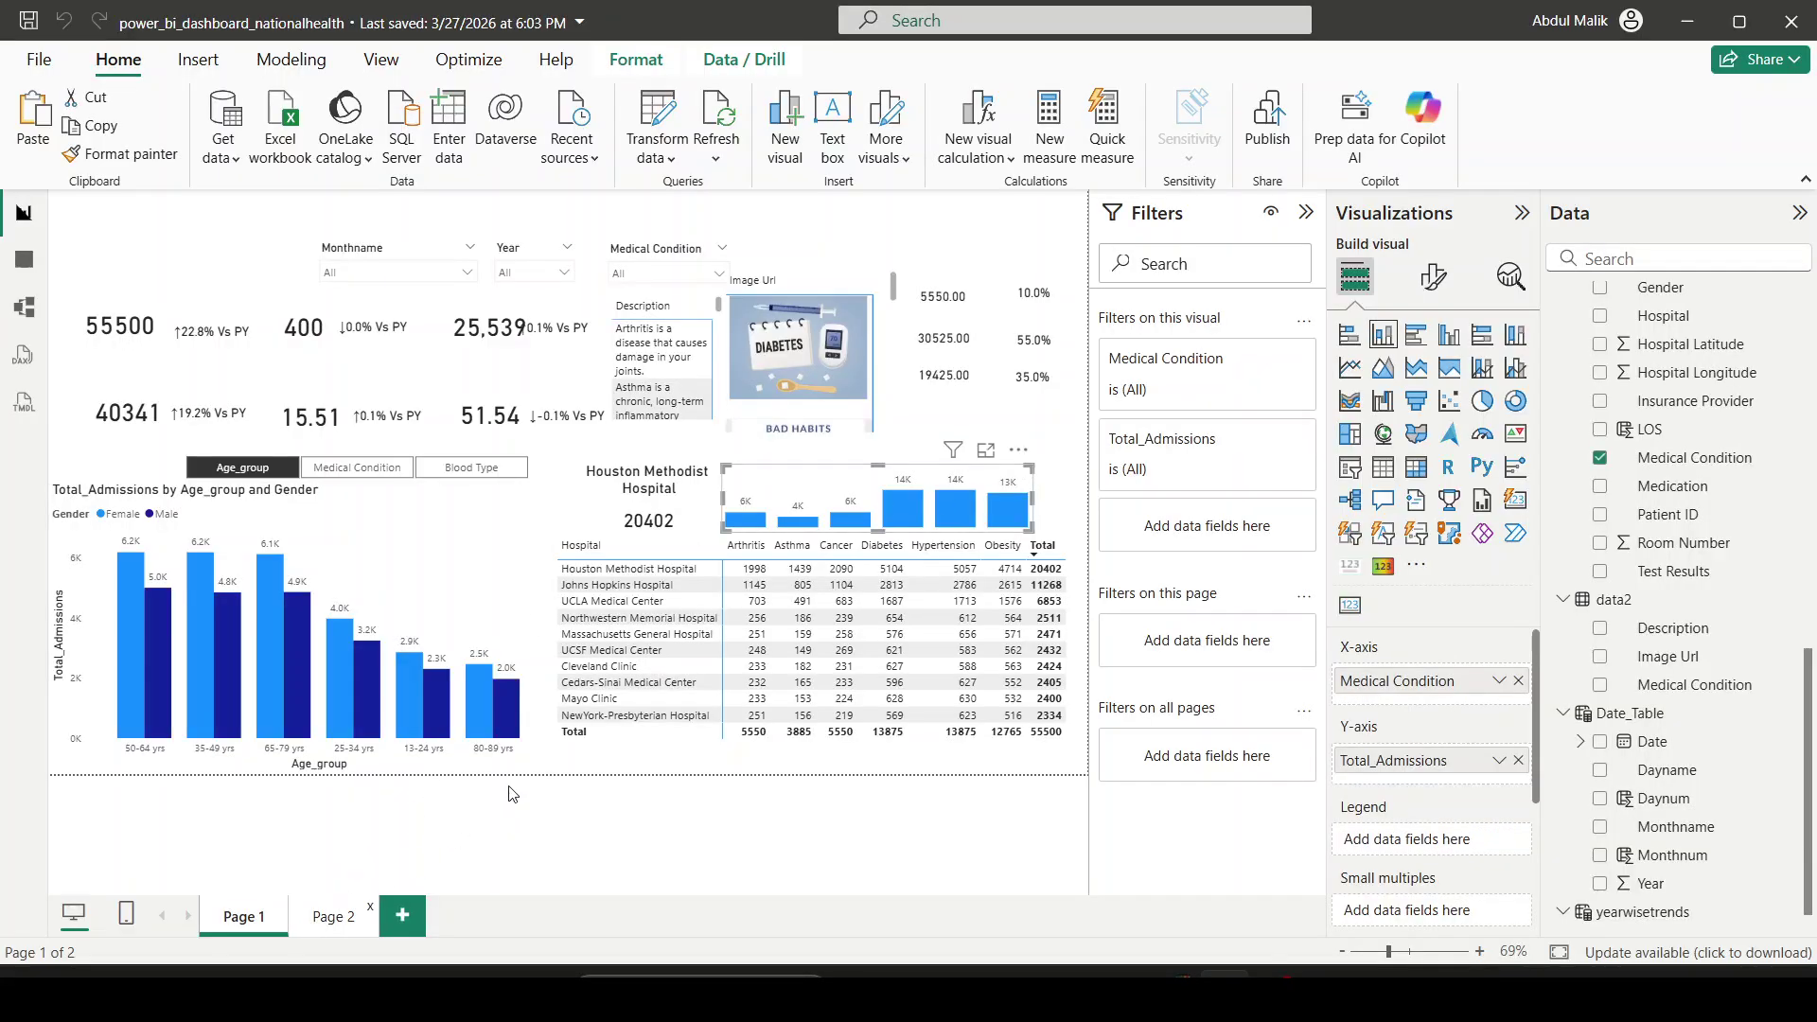
key("ctrl+Page_Down")
key("ctrl+v")
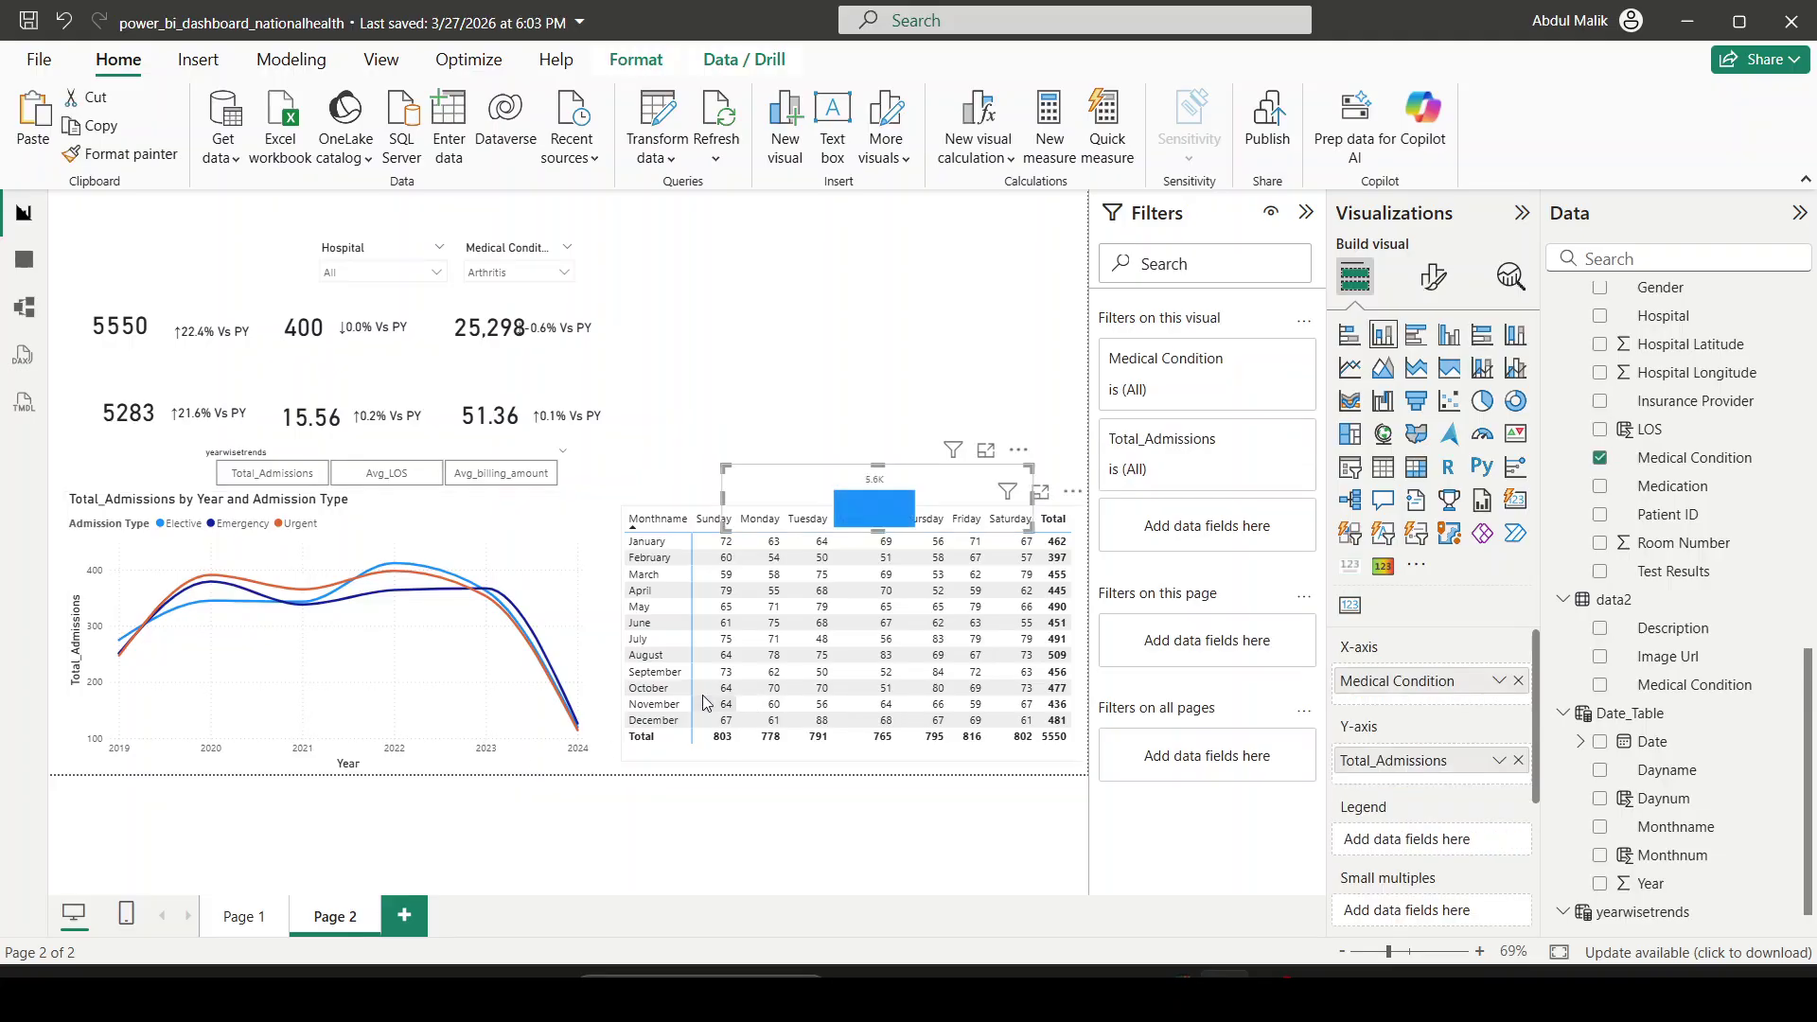
left_click(563, 251)
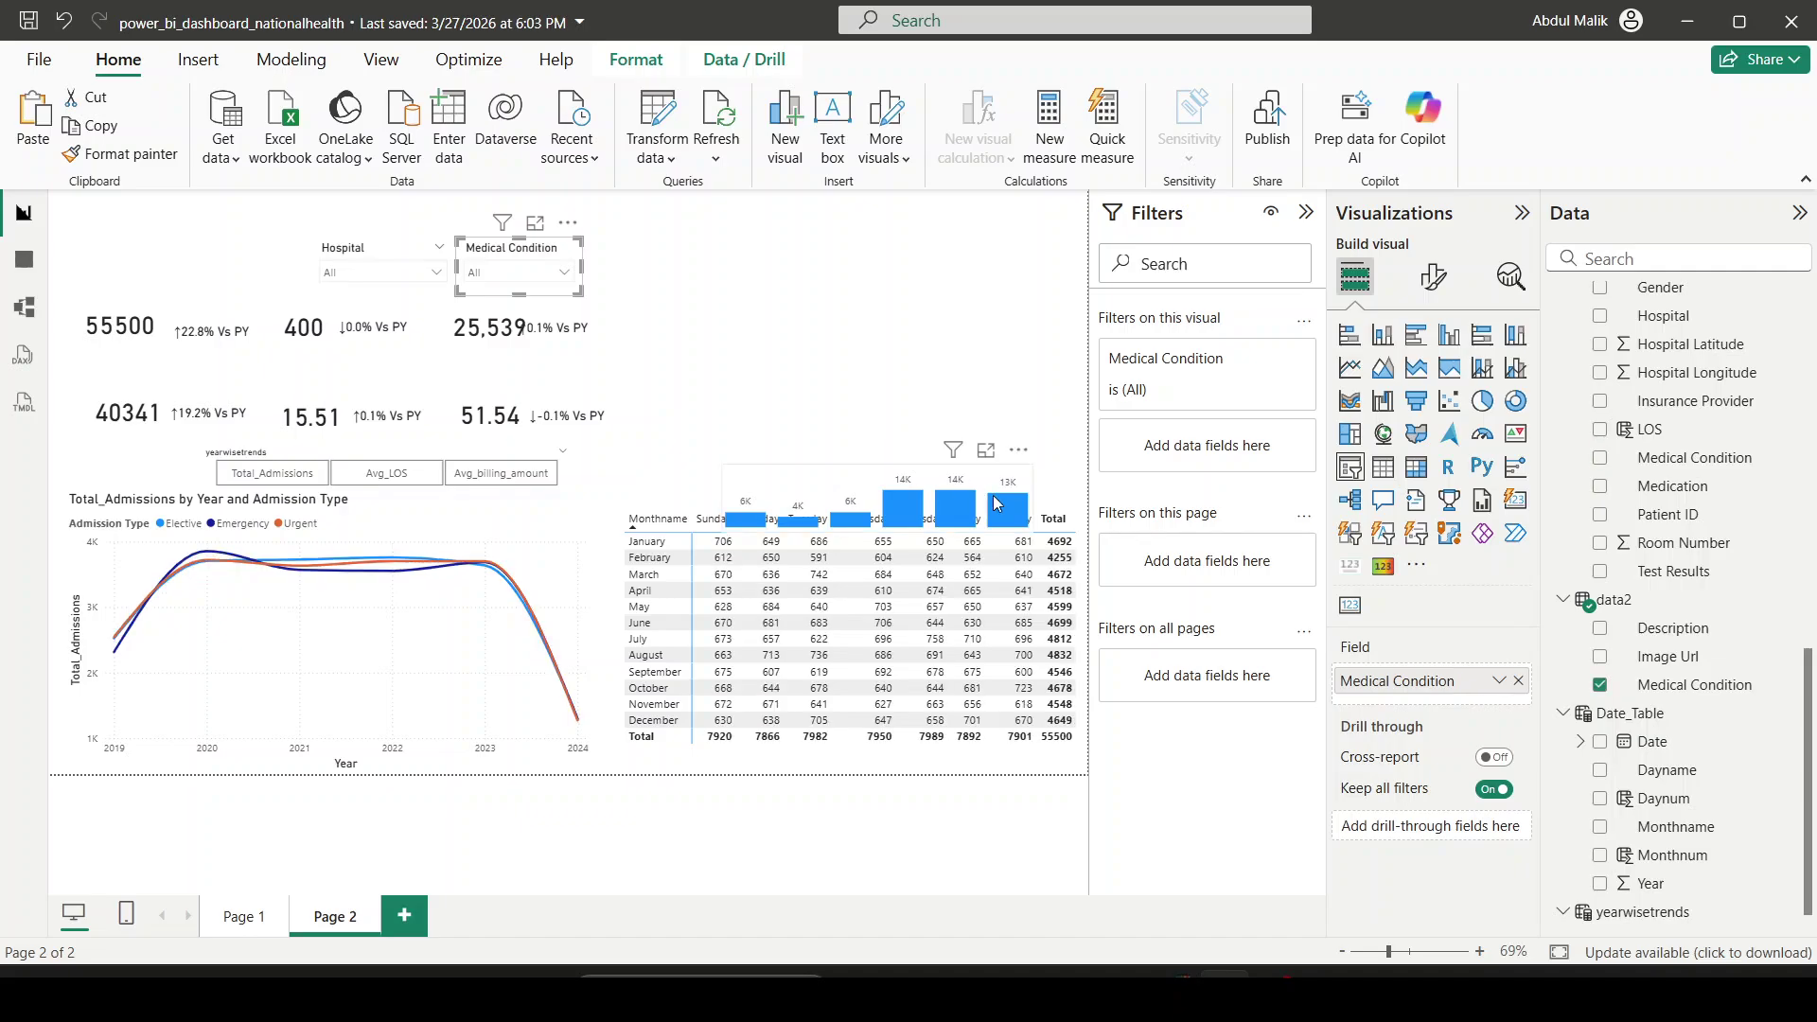
Step: Replace Medical Condition with Dayname on the pasted chart's X-axis and align the chart above the matrix's weekday columns
left_click_drag(1025, 407, 996, 421)
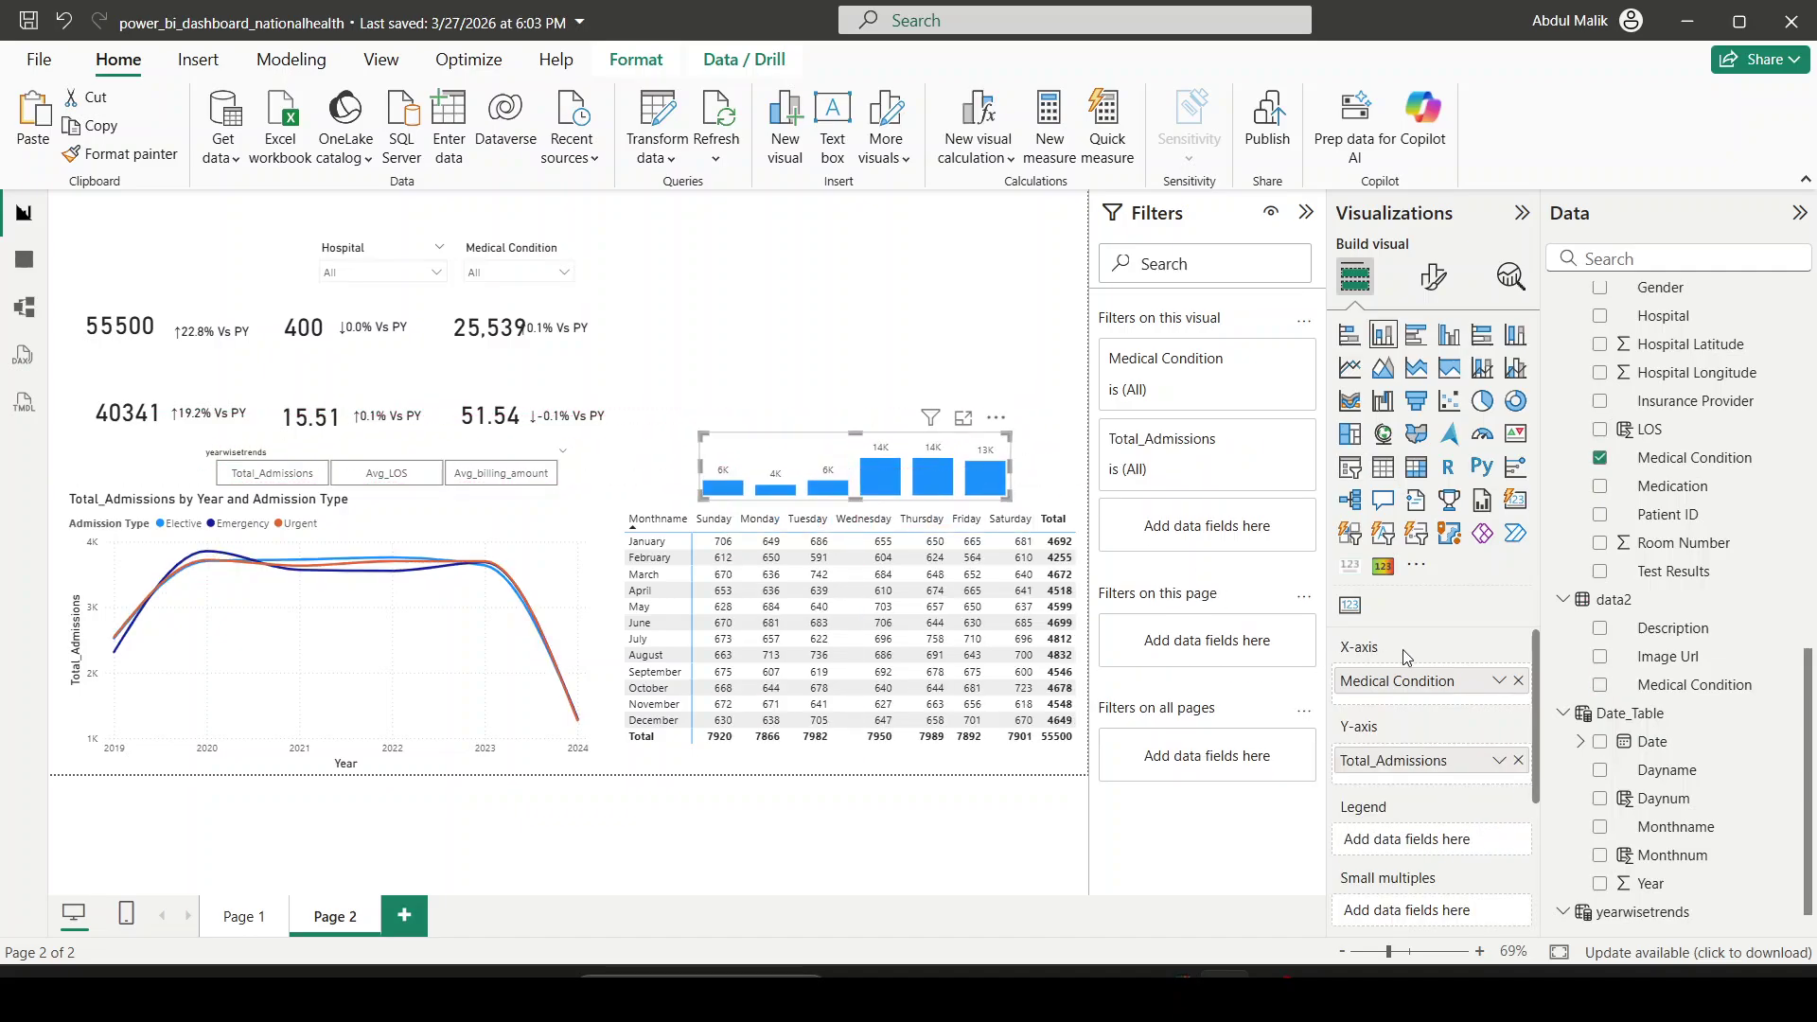
left_click(1518, 680)
left_click_drag(1429, 698, 1424, 683)
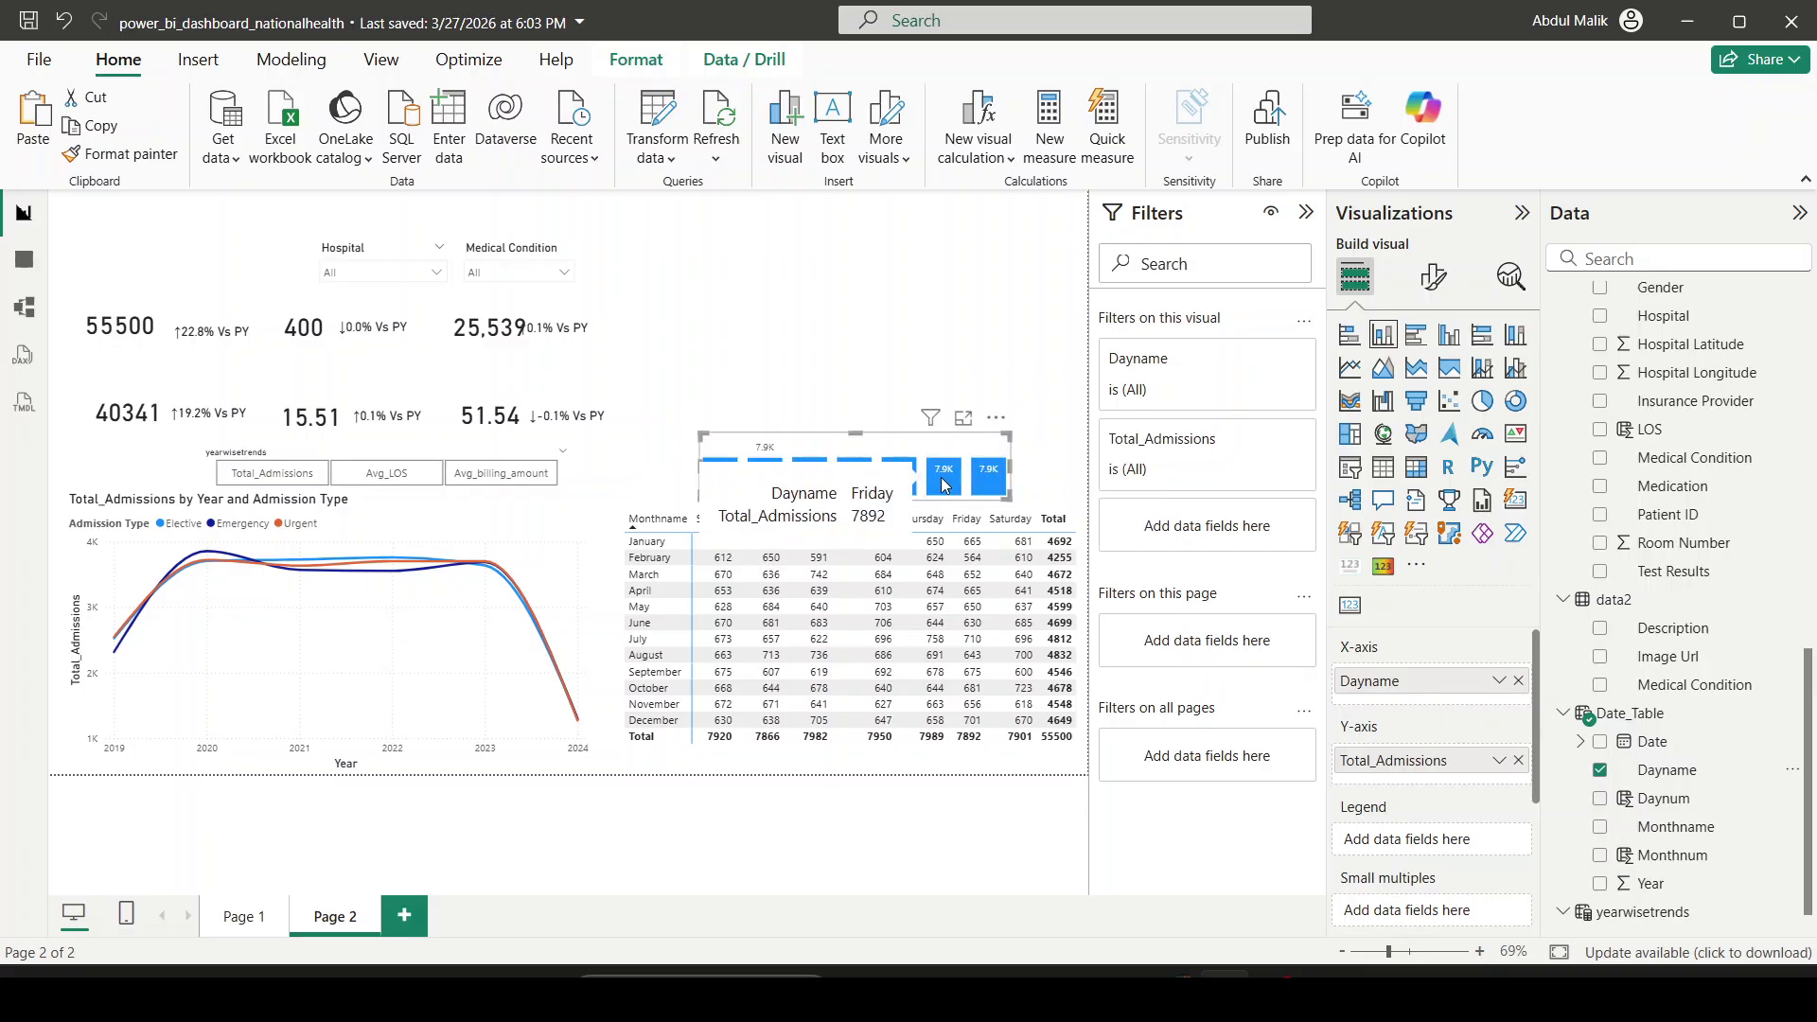
mouse_move(999, 423)
left_mouse_down()
mouse_move(1020, 423)
mouse_move(997, 429)
left_mouse_up()
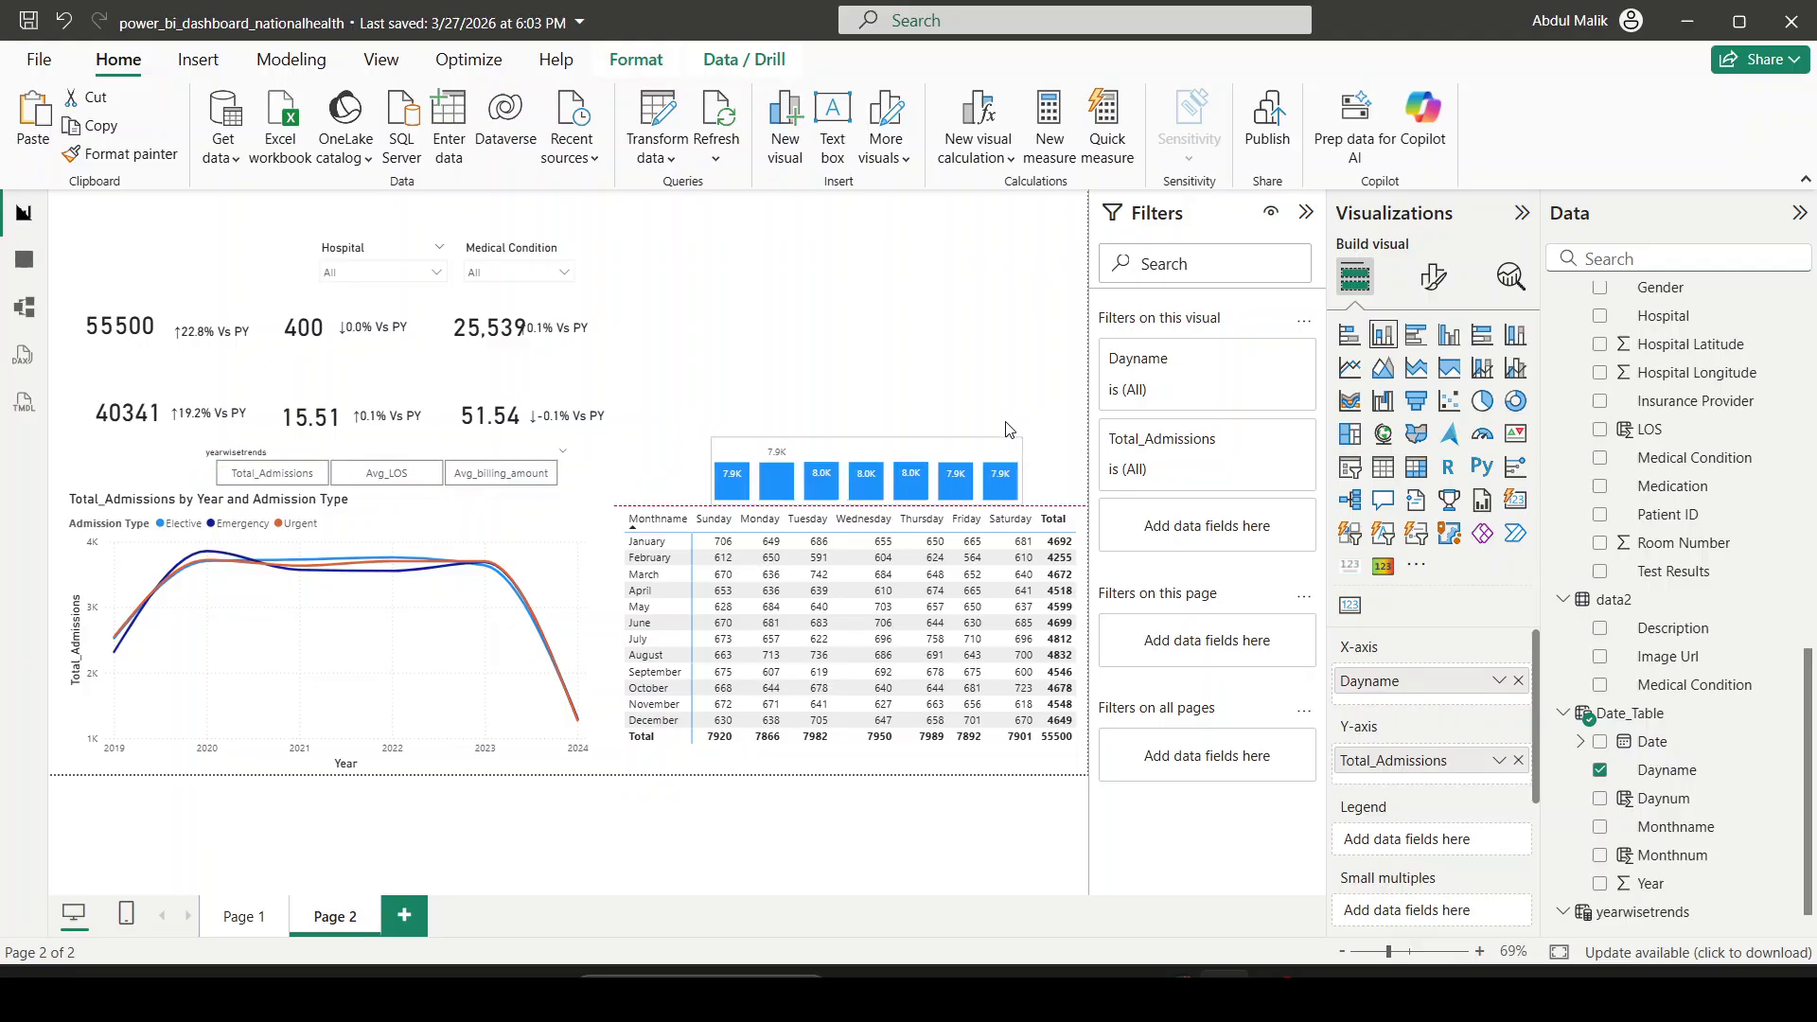
left_click_drag(1006, 502, 1030, 502)
left_click(991, 349)
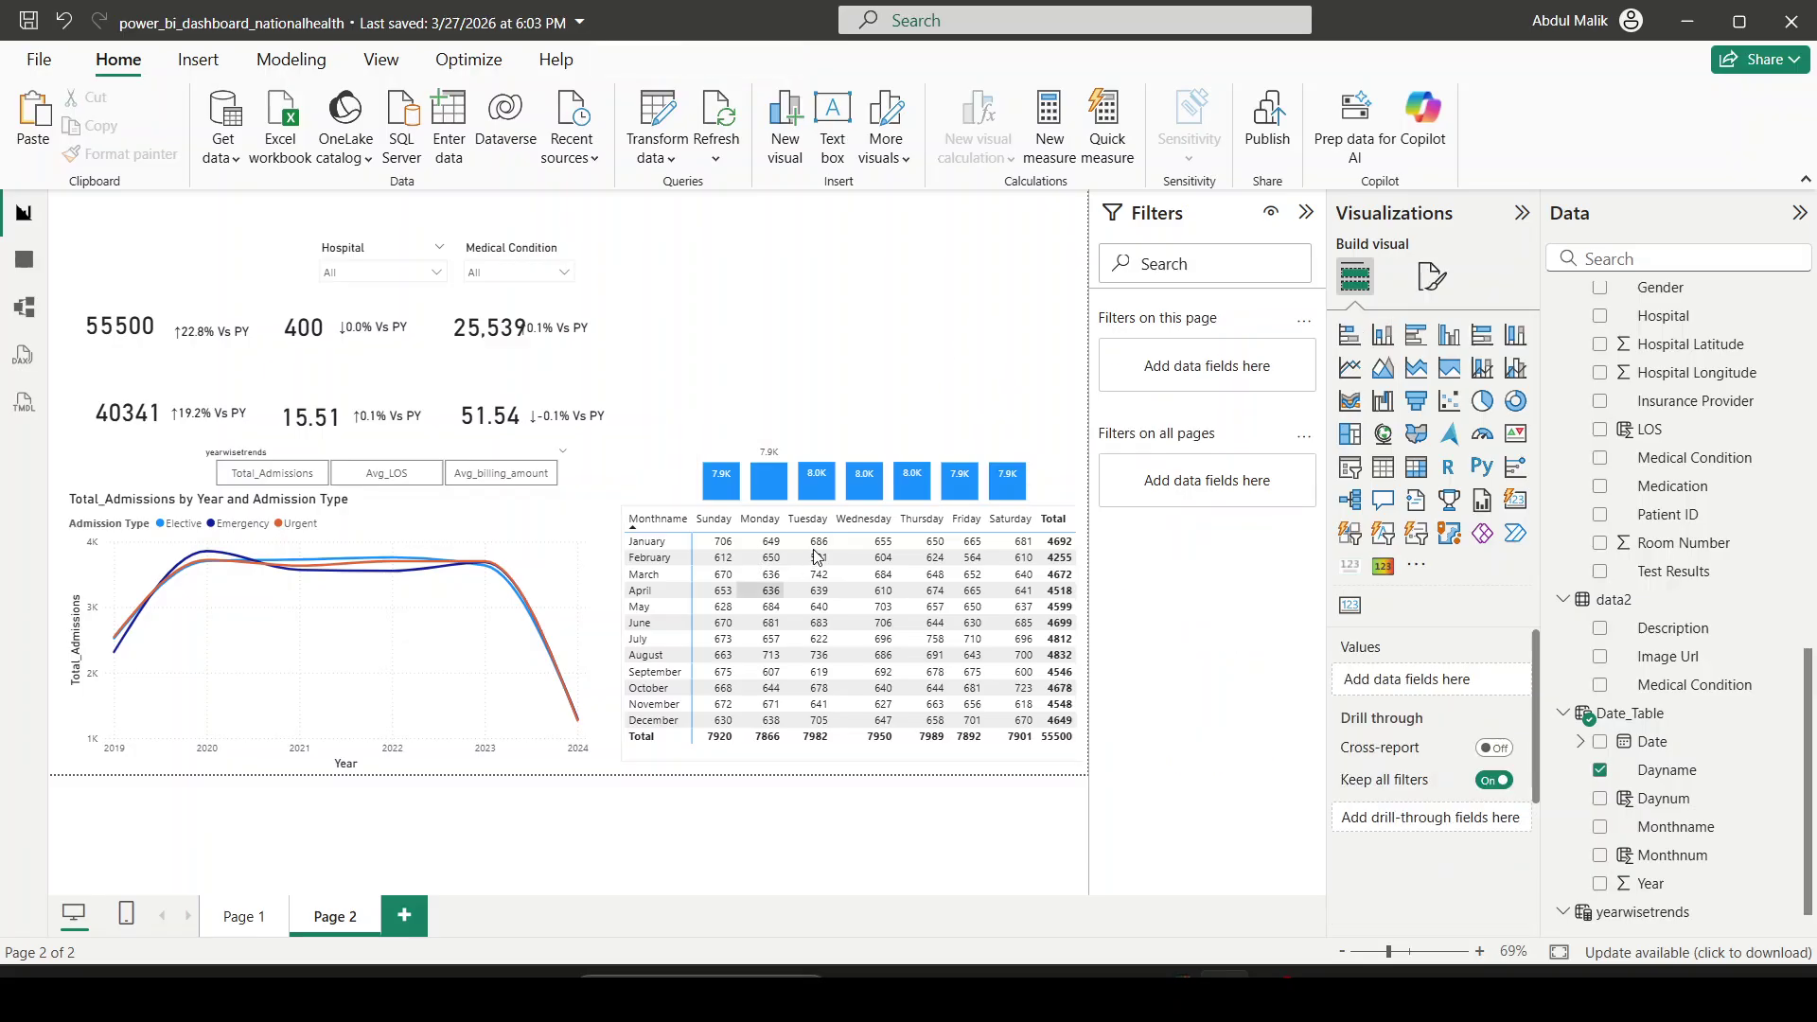
Step: Examine the day-type and length-of-stay donut charts on the ZoomCharts reference in the browser, and return to the Power BI report
key("alt+Tab")
key("alt+Tab")
key("Tab")
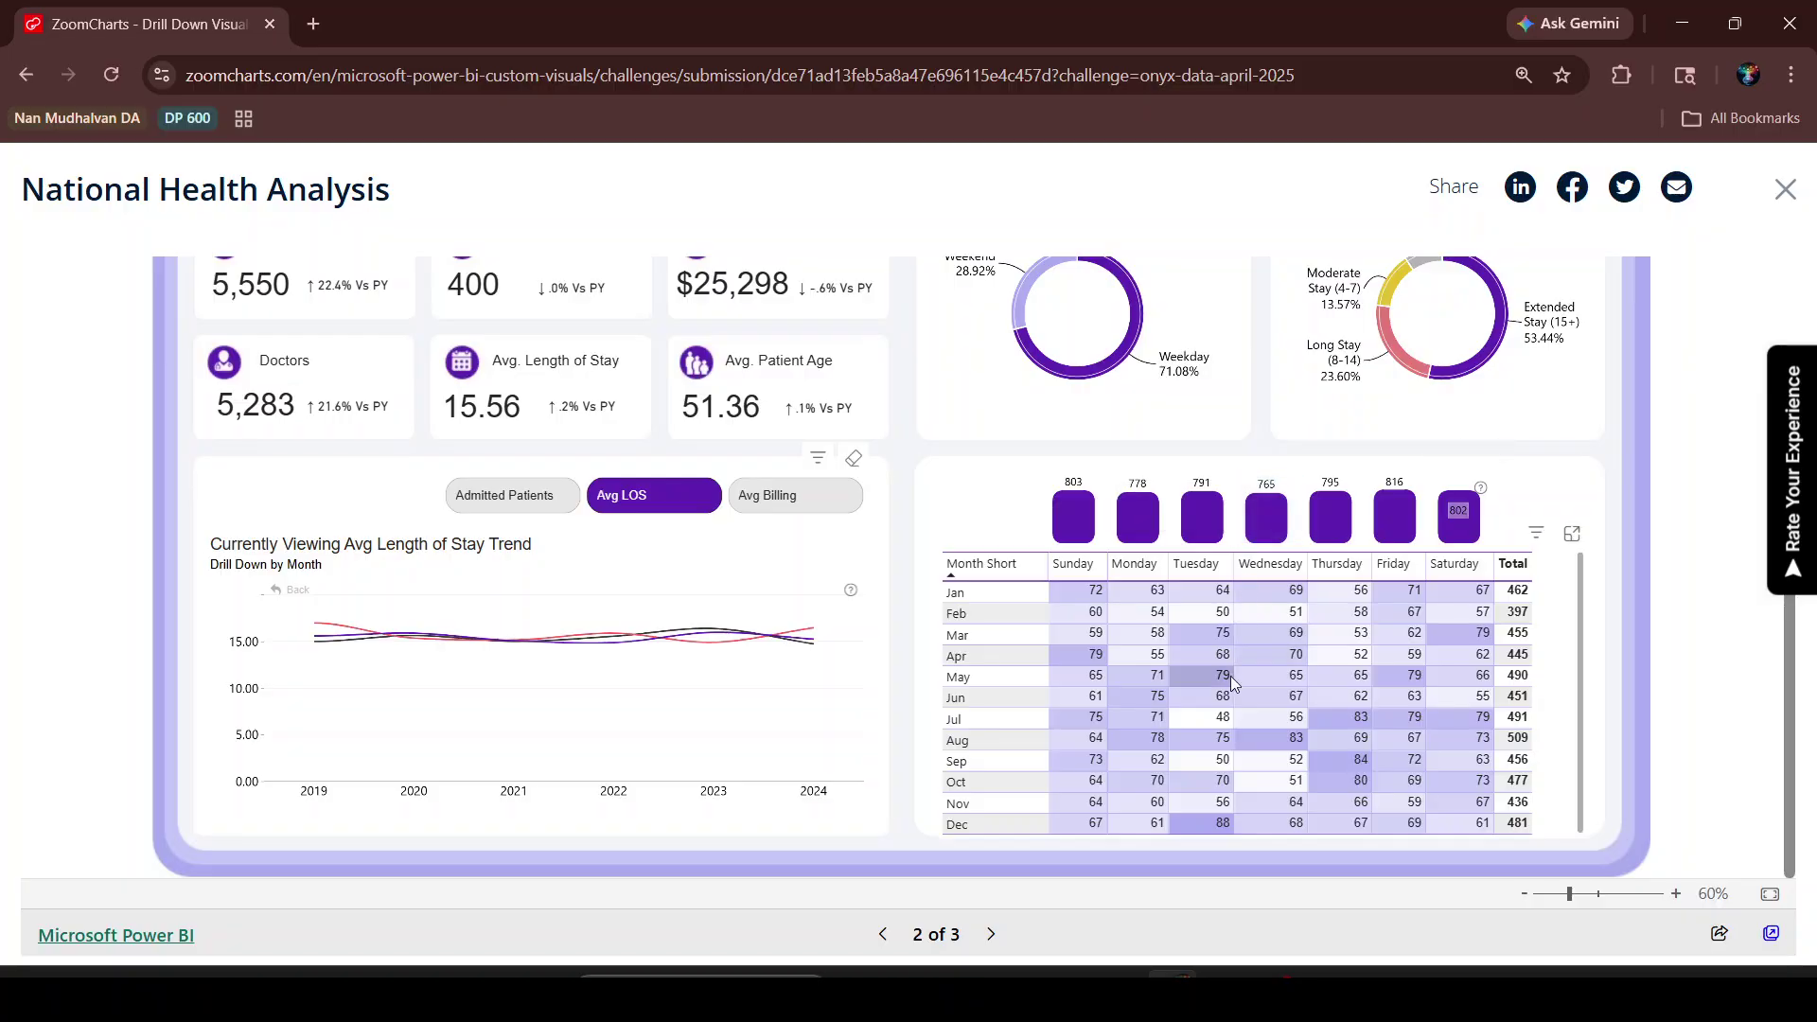
scroll(1235, 610, "up", 3)
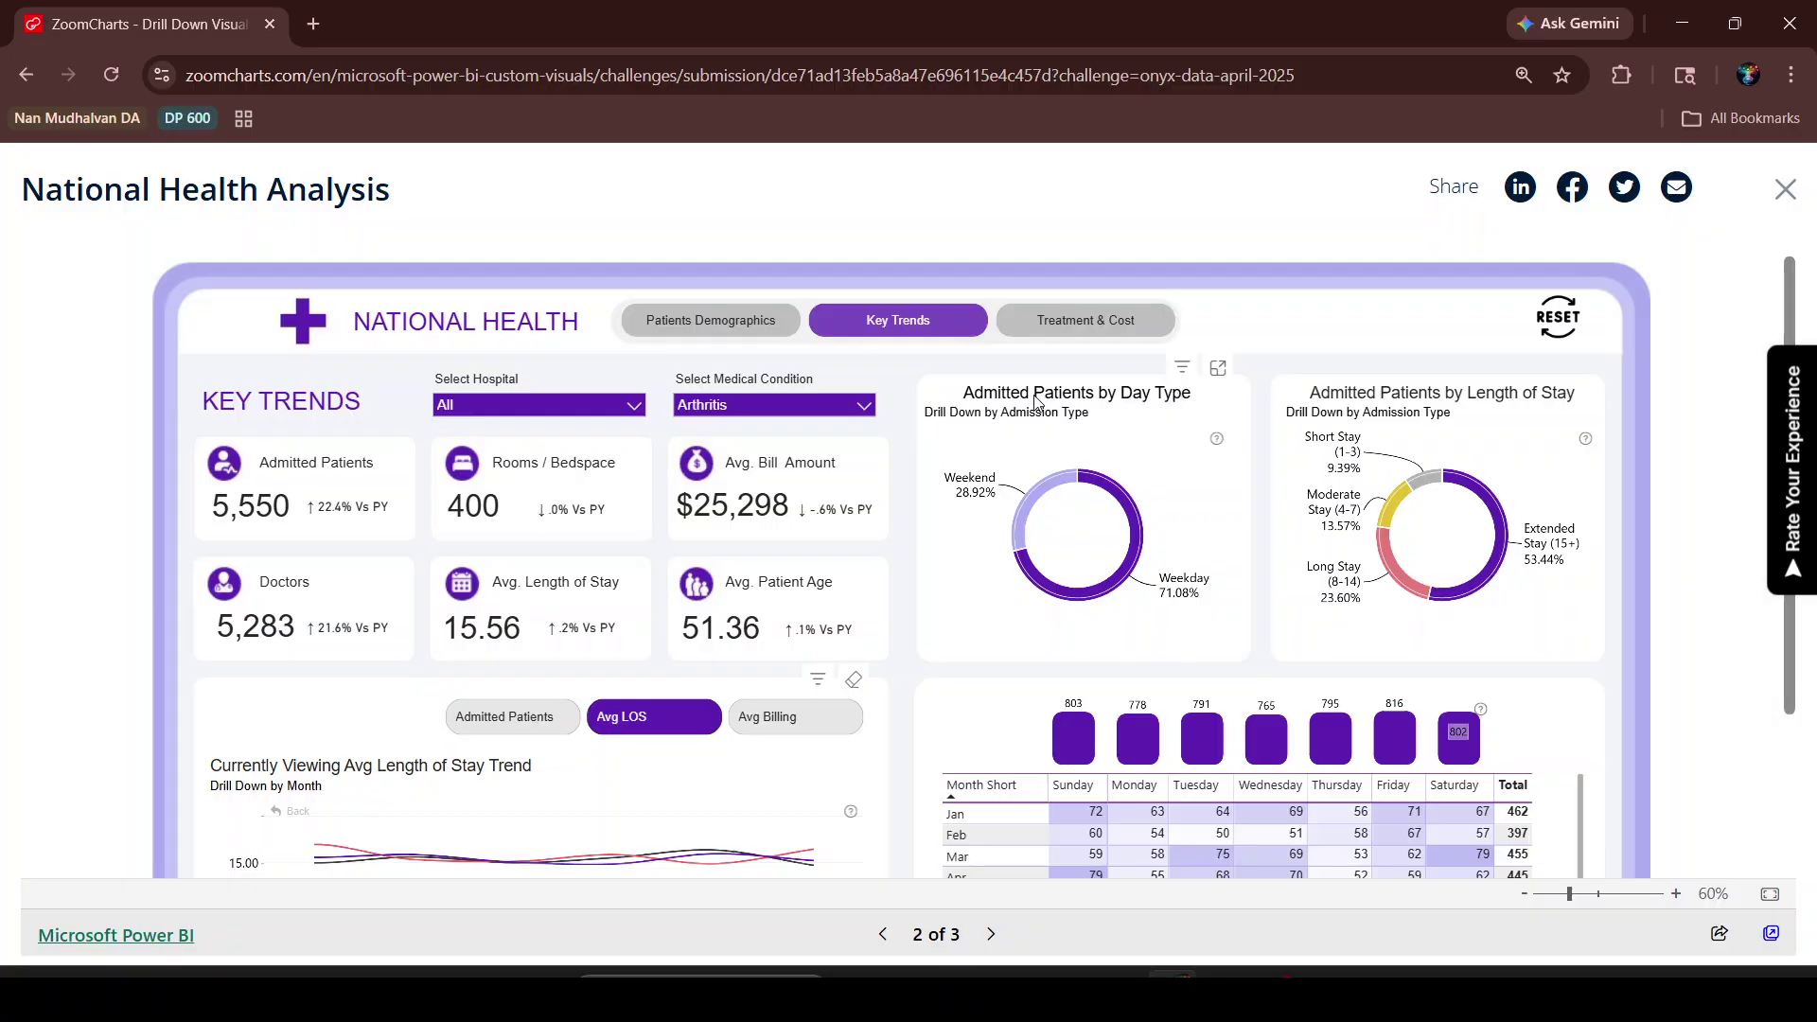
mouse_move(969, 498)
key("alt+Tab")
key("alt+Tab")
key("Tab")
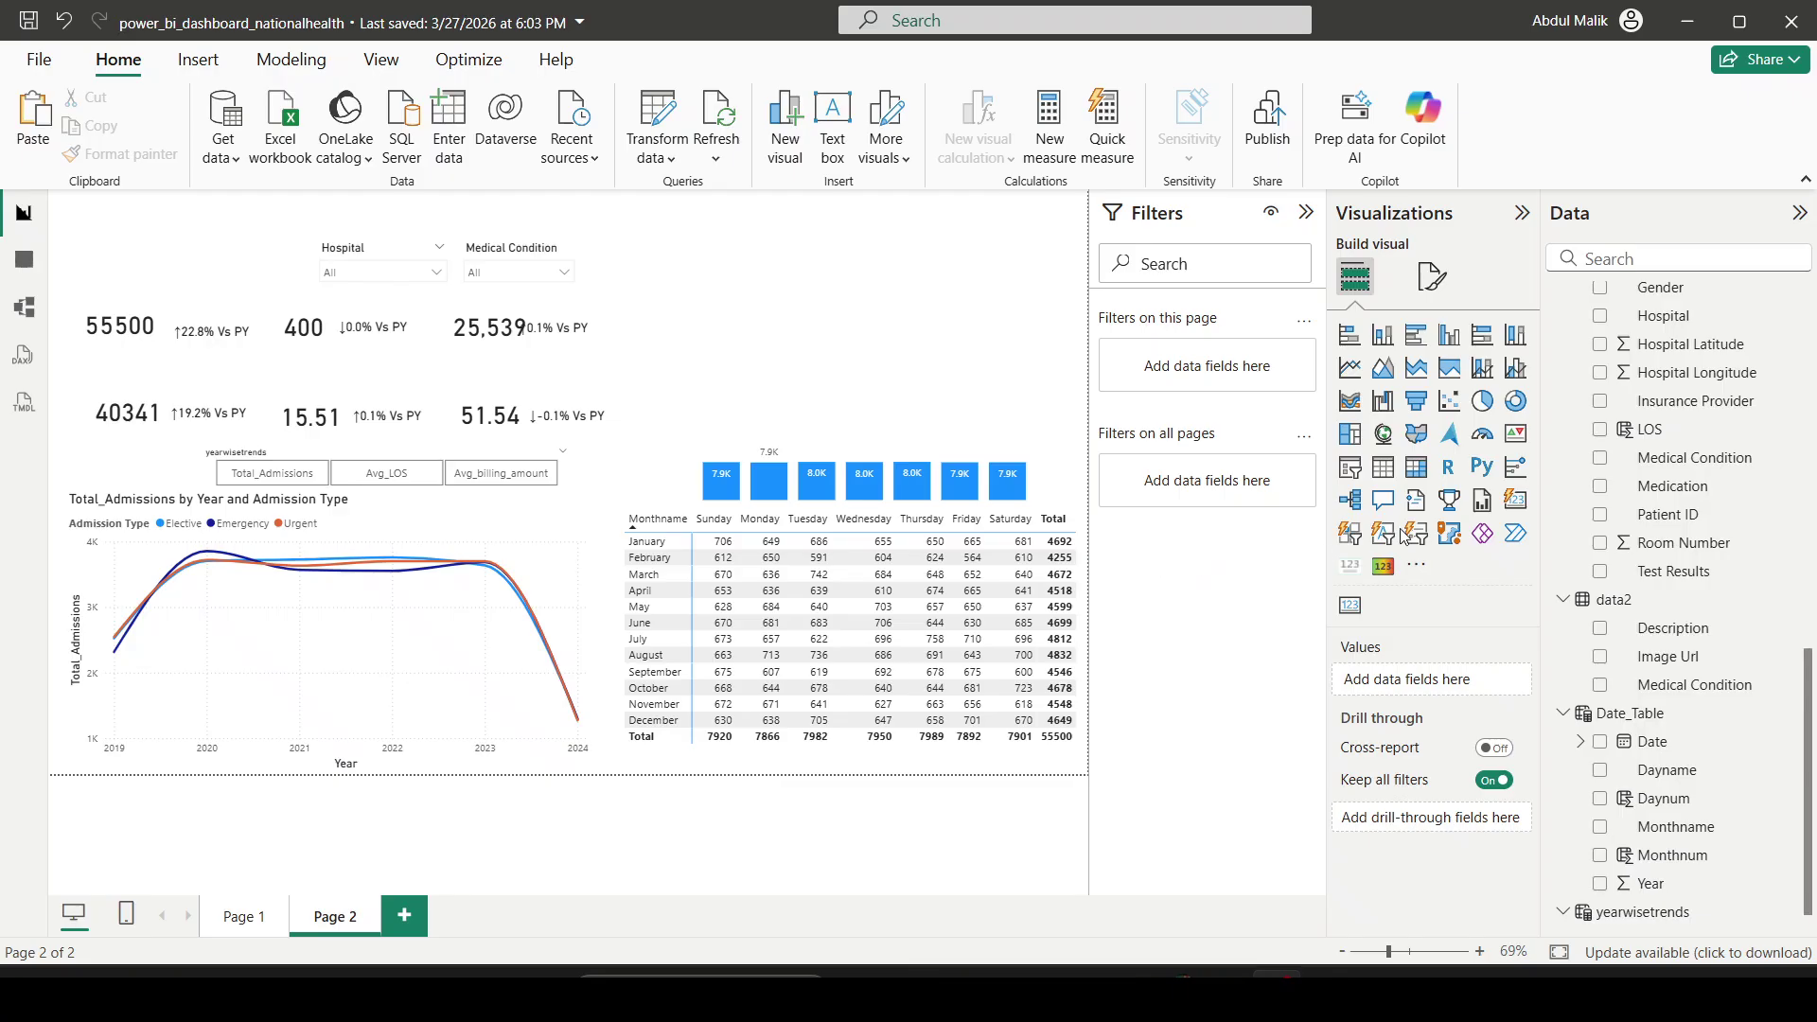
scroll(1684, 674, "down", 1)
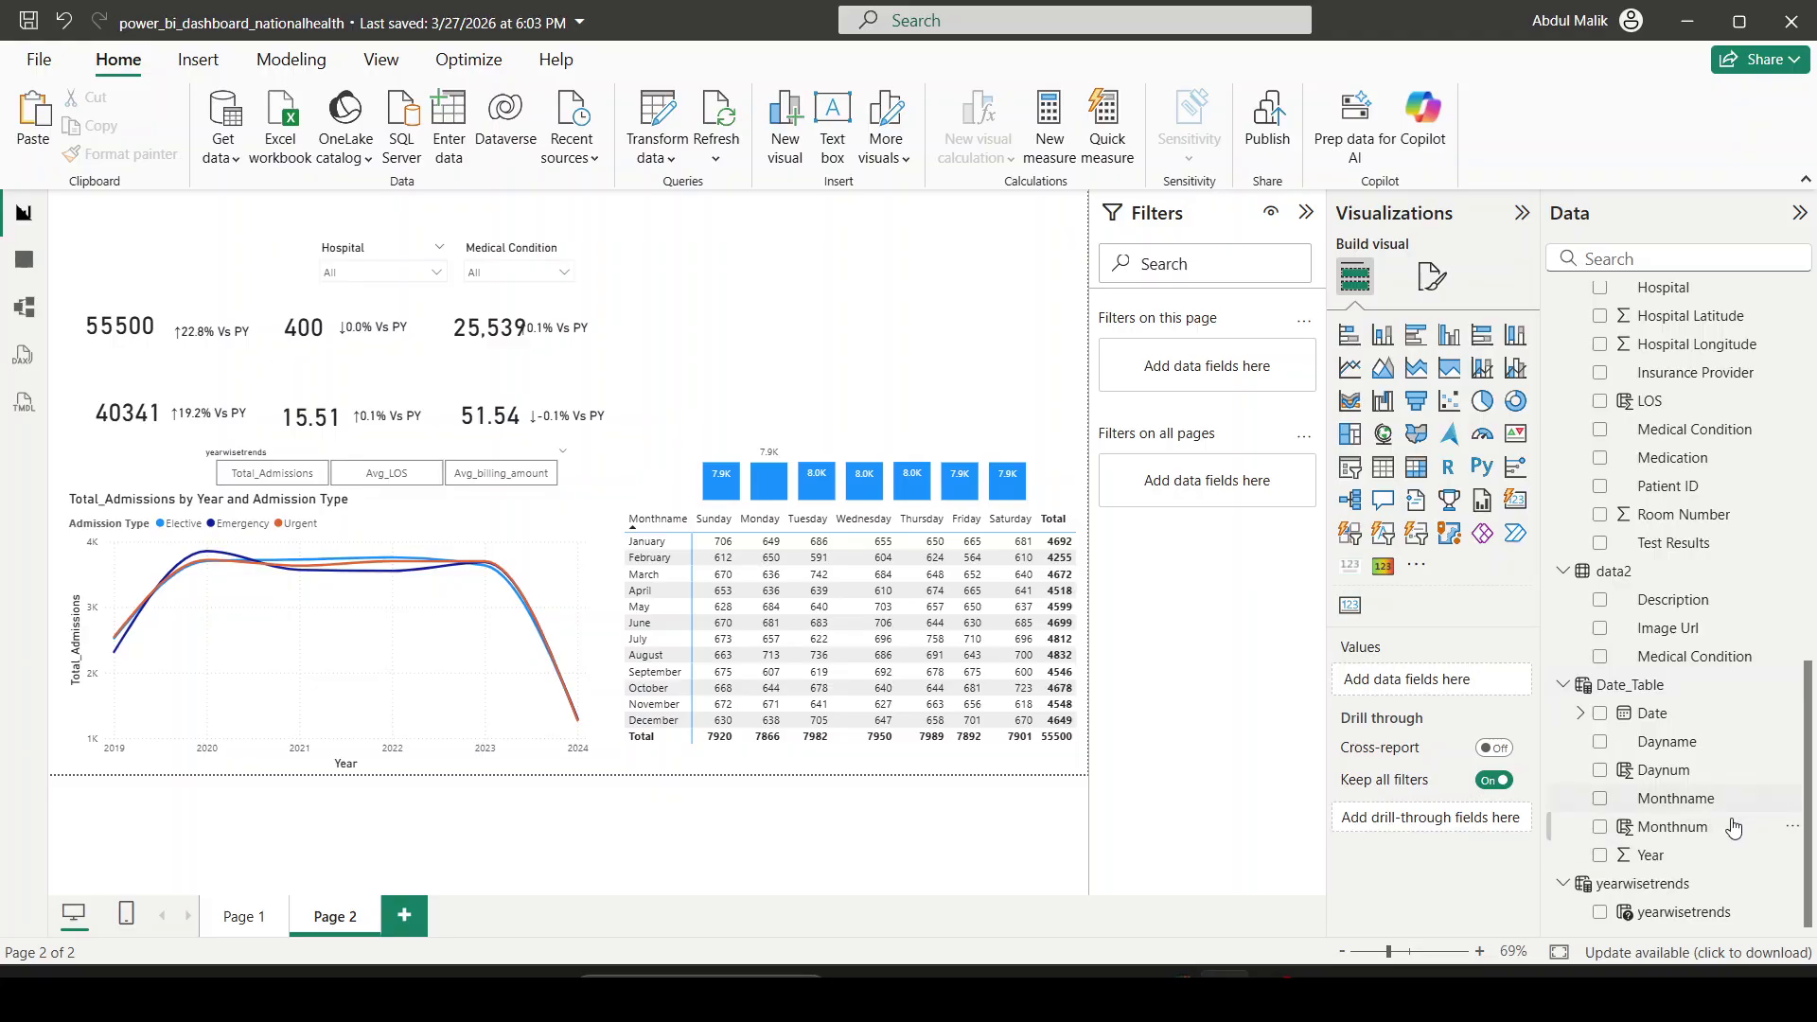
Step: Select Date_Table and display its rows in Table view
left_click(1676, 695)
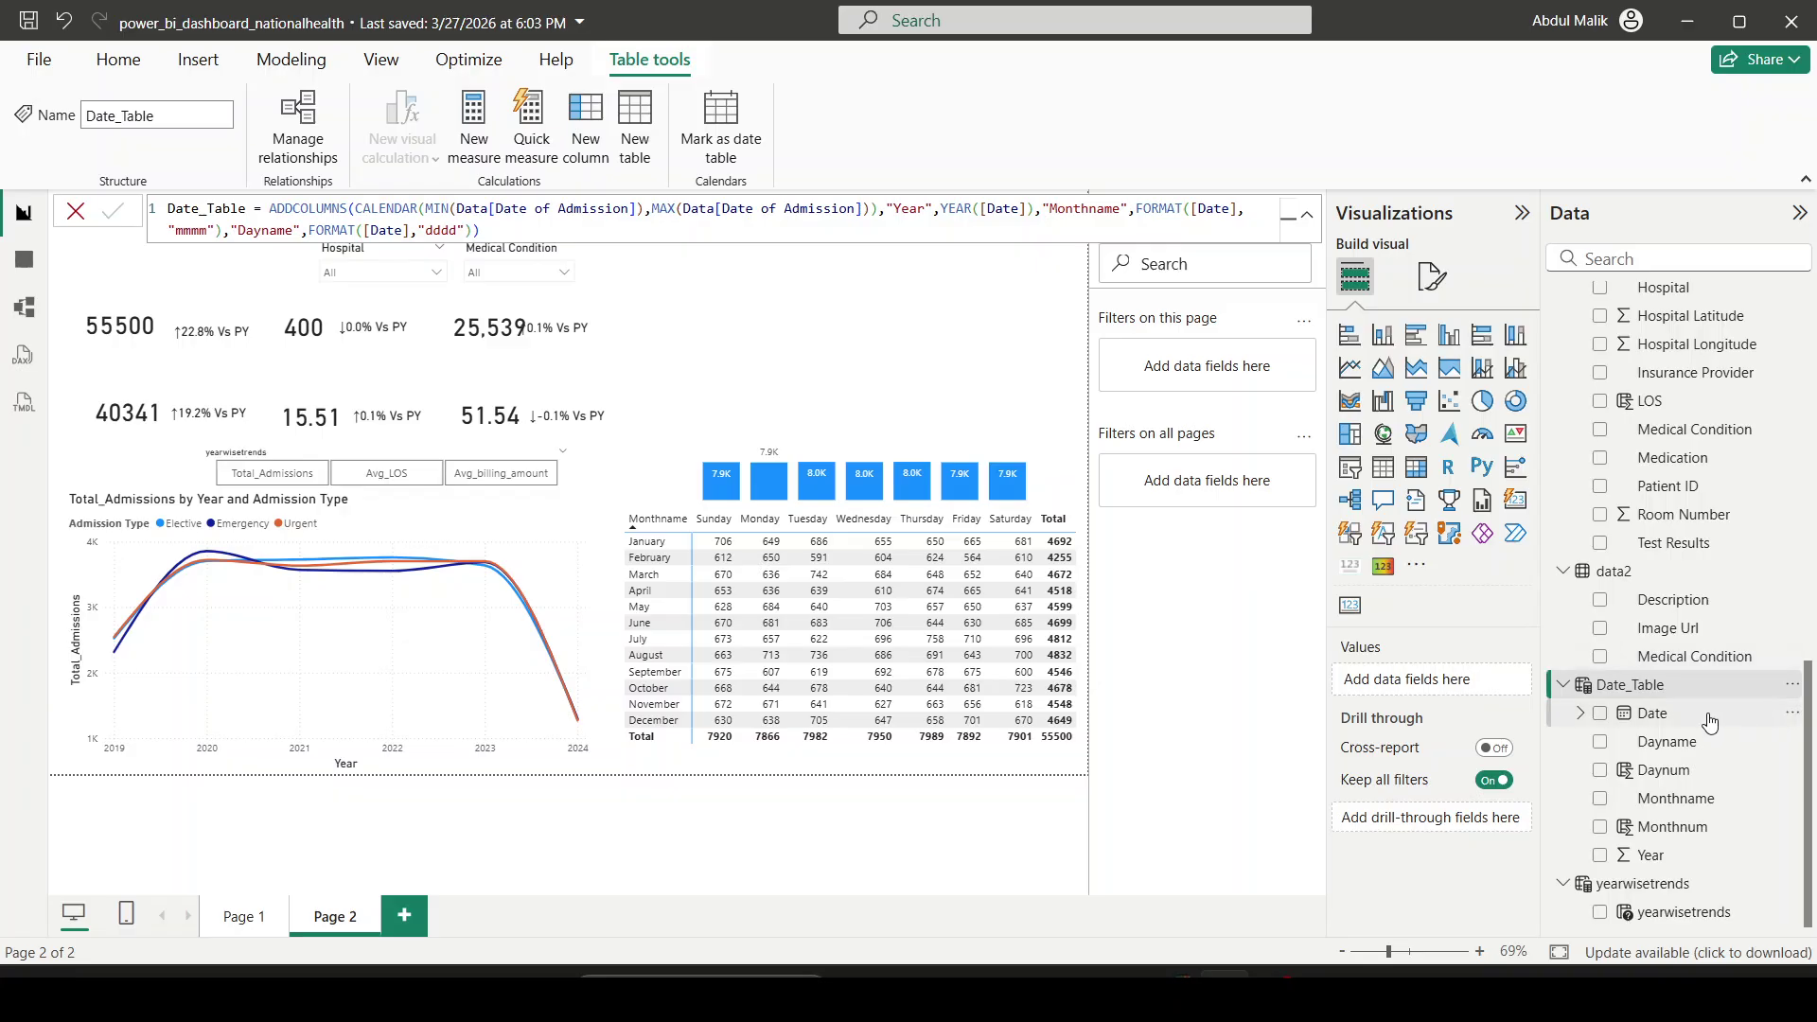
left_click(25, 260)
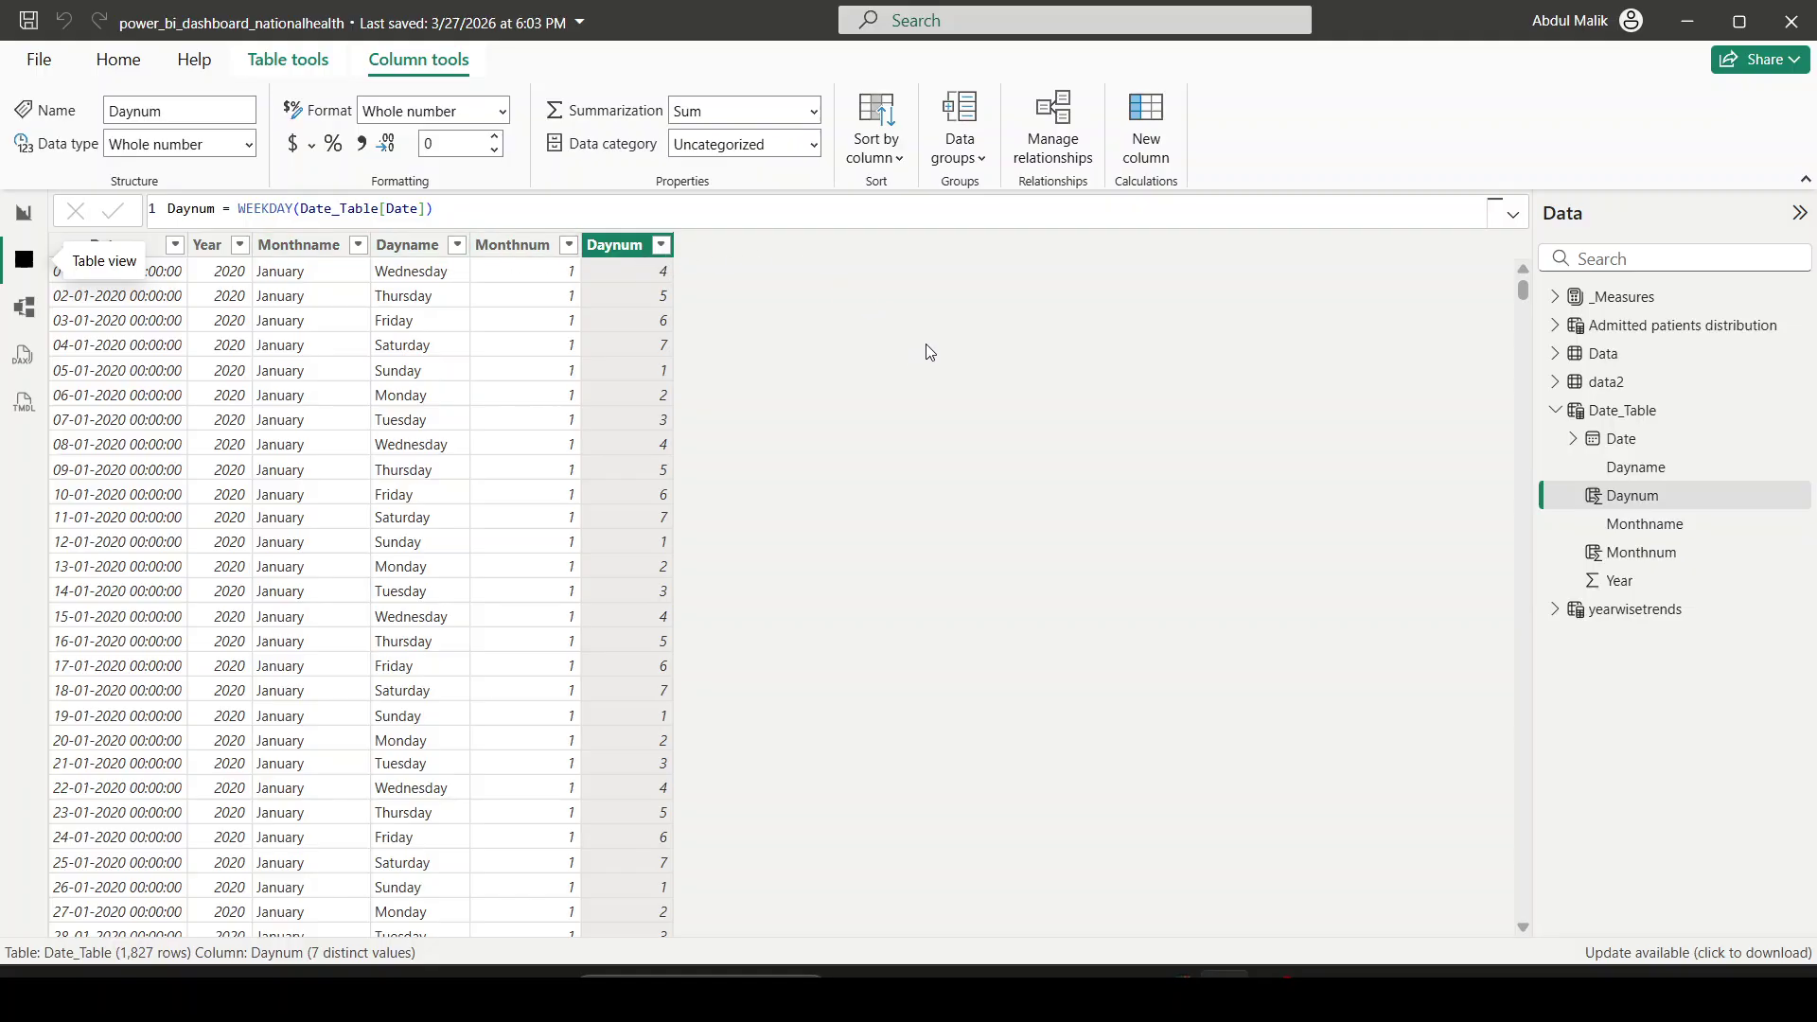
right_click(1658, 421)
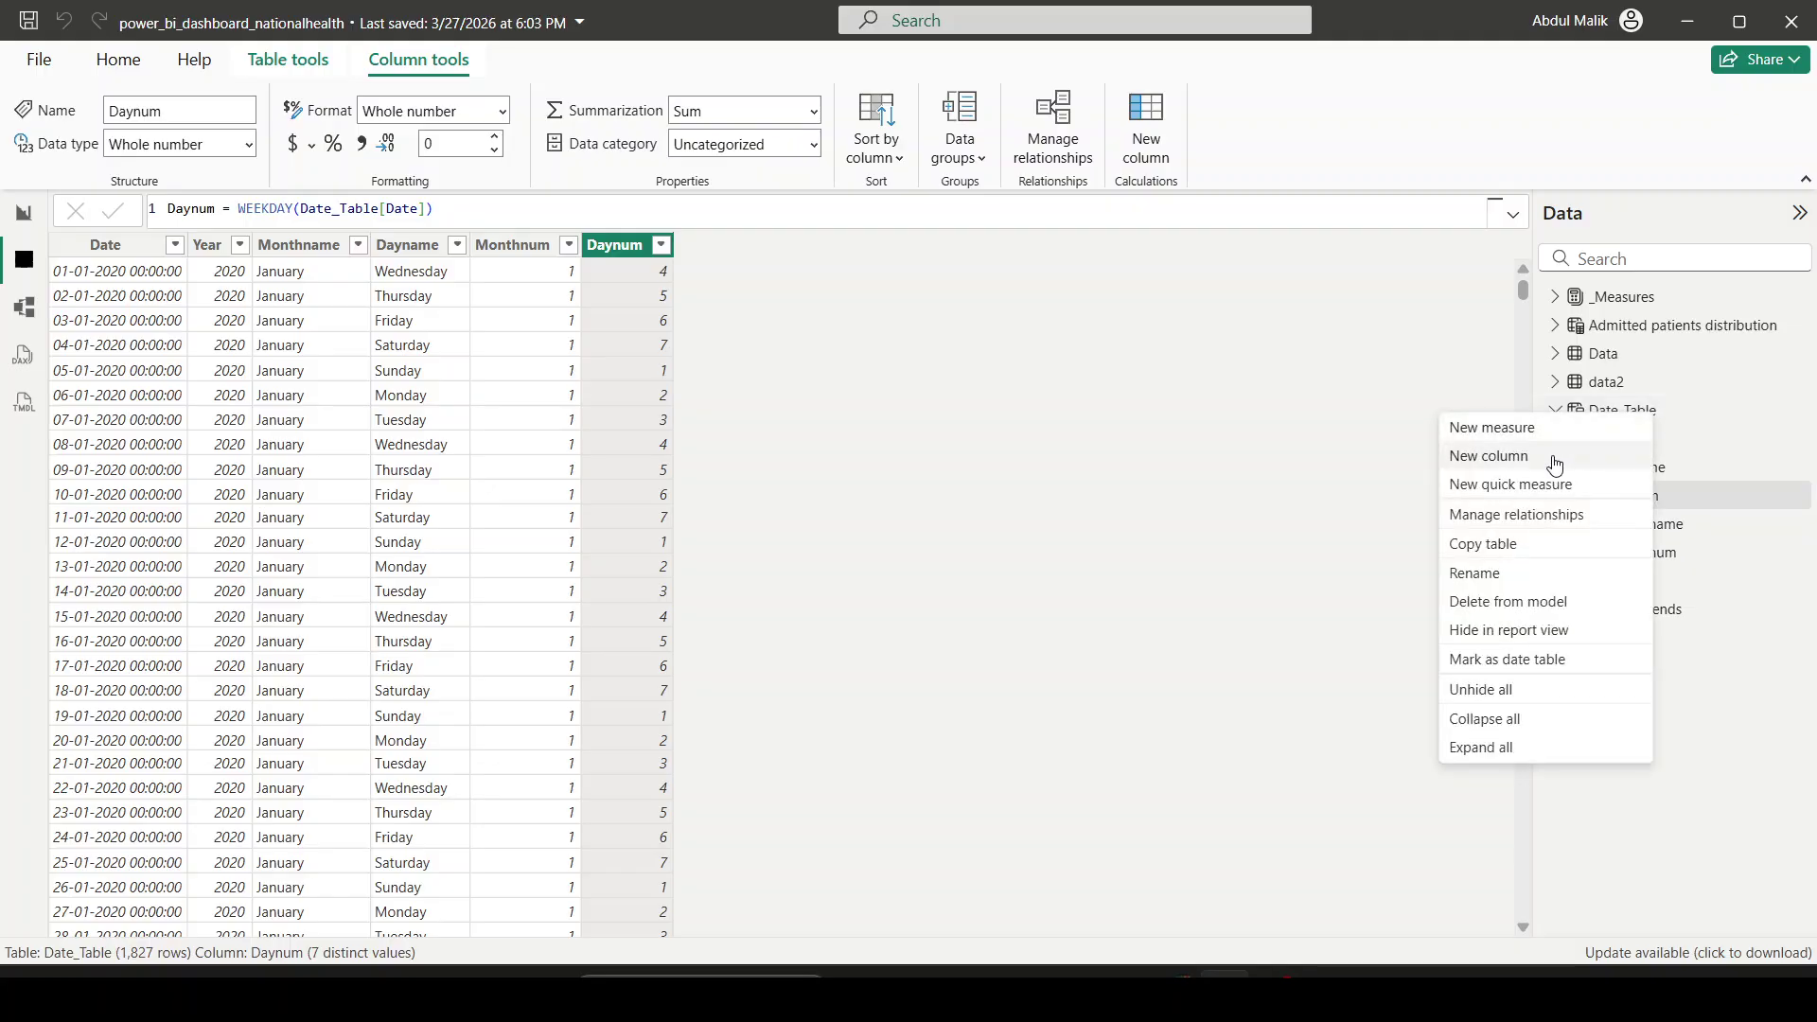
left_click(1466, 403)
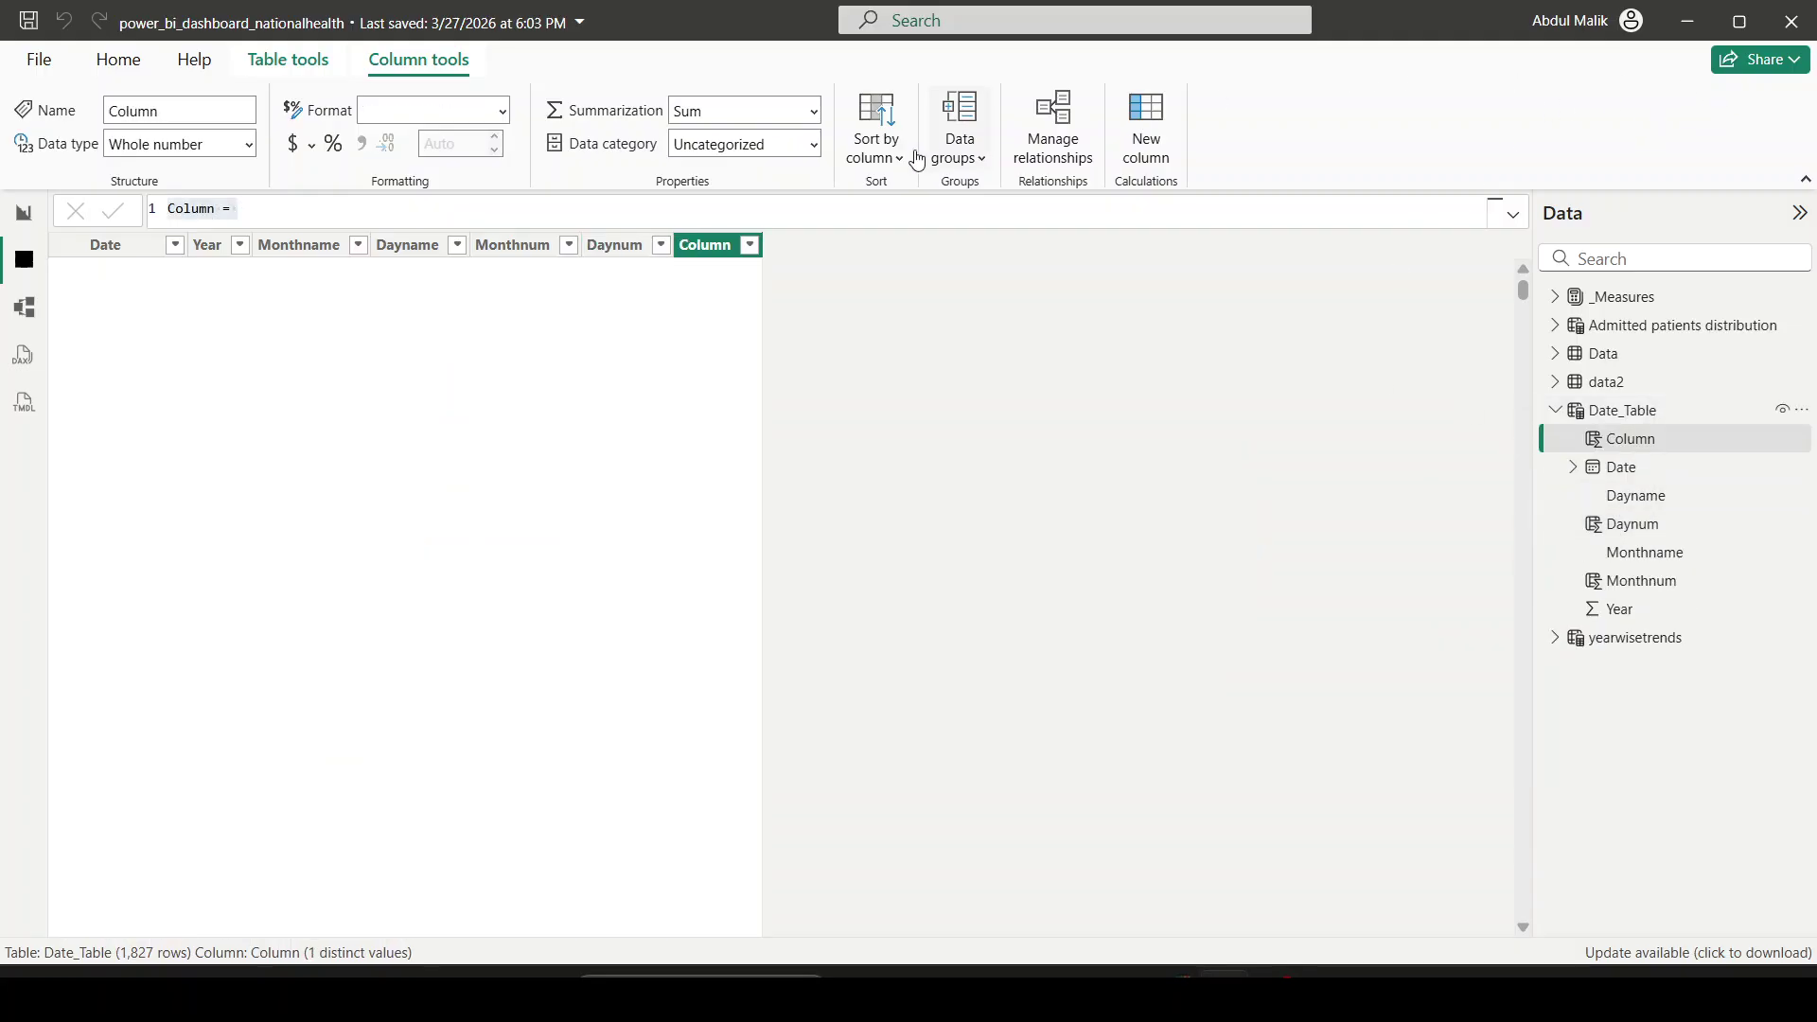
left_click(74, 210)
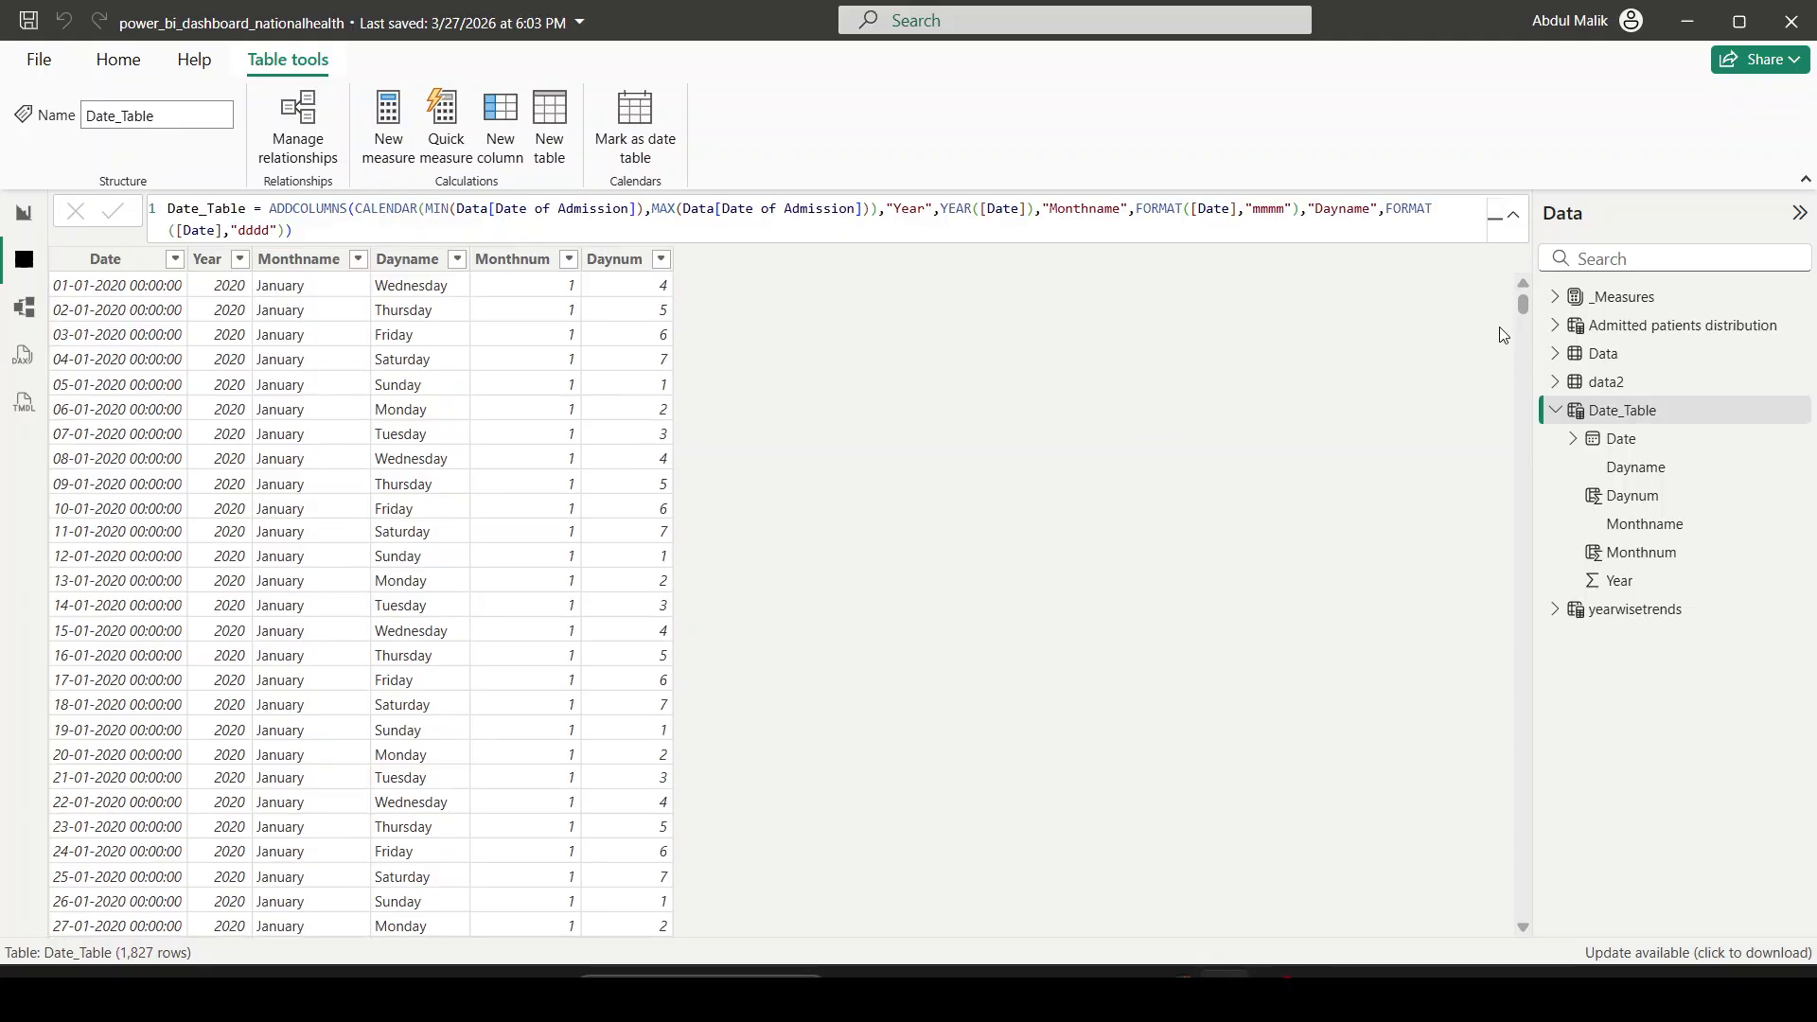
Step: Add a "DayType" column name after the Dayname expression in Date_Table's ADDCOLUMNS formula
left_click(331, 259)
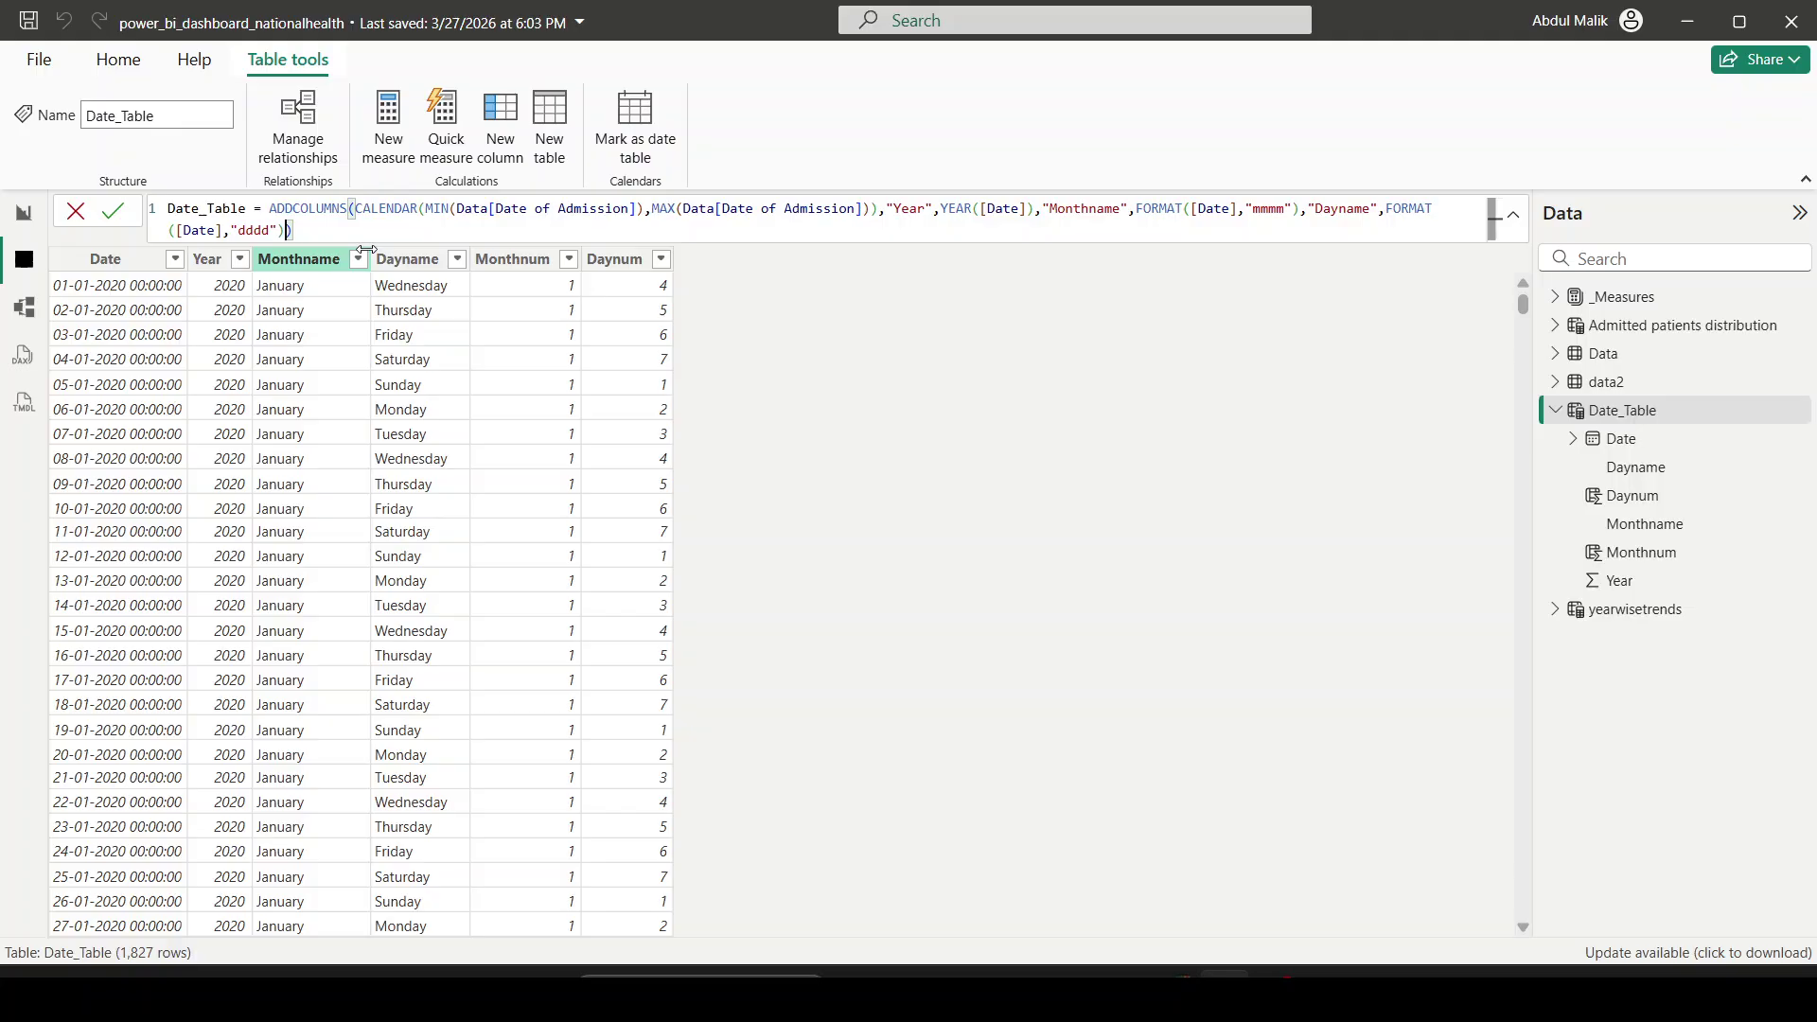
key("BackSpace")
type(",")
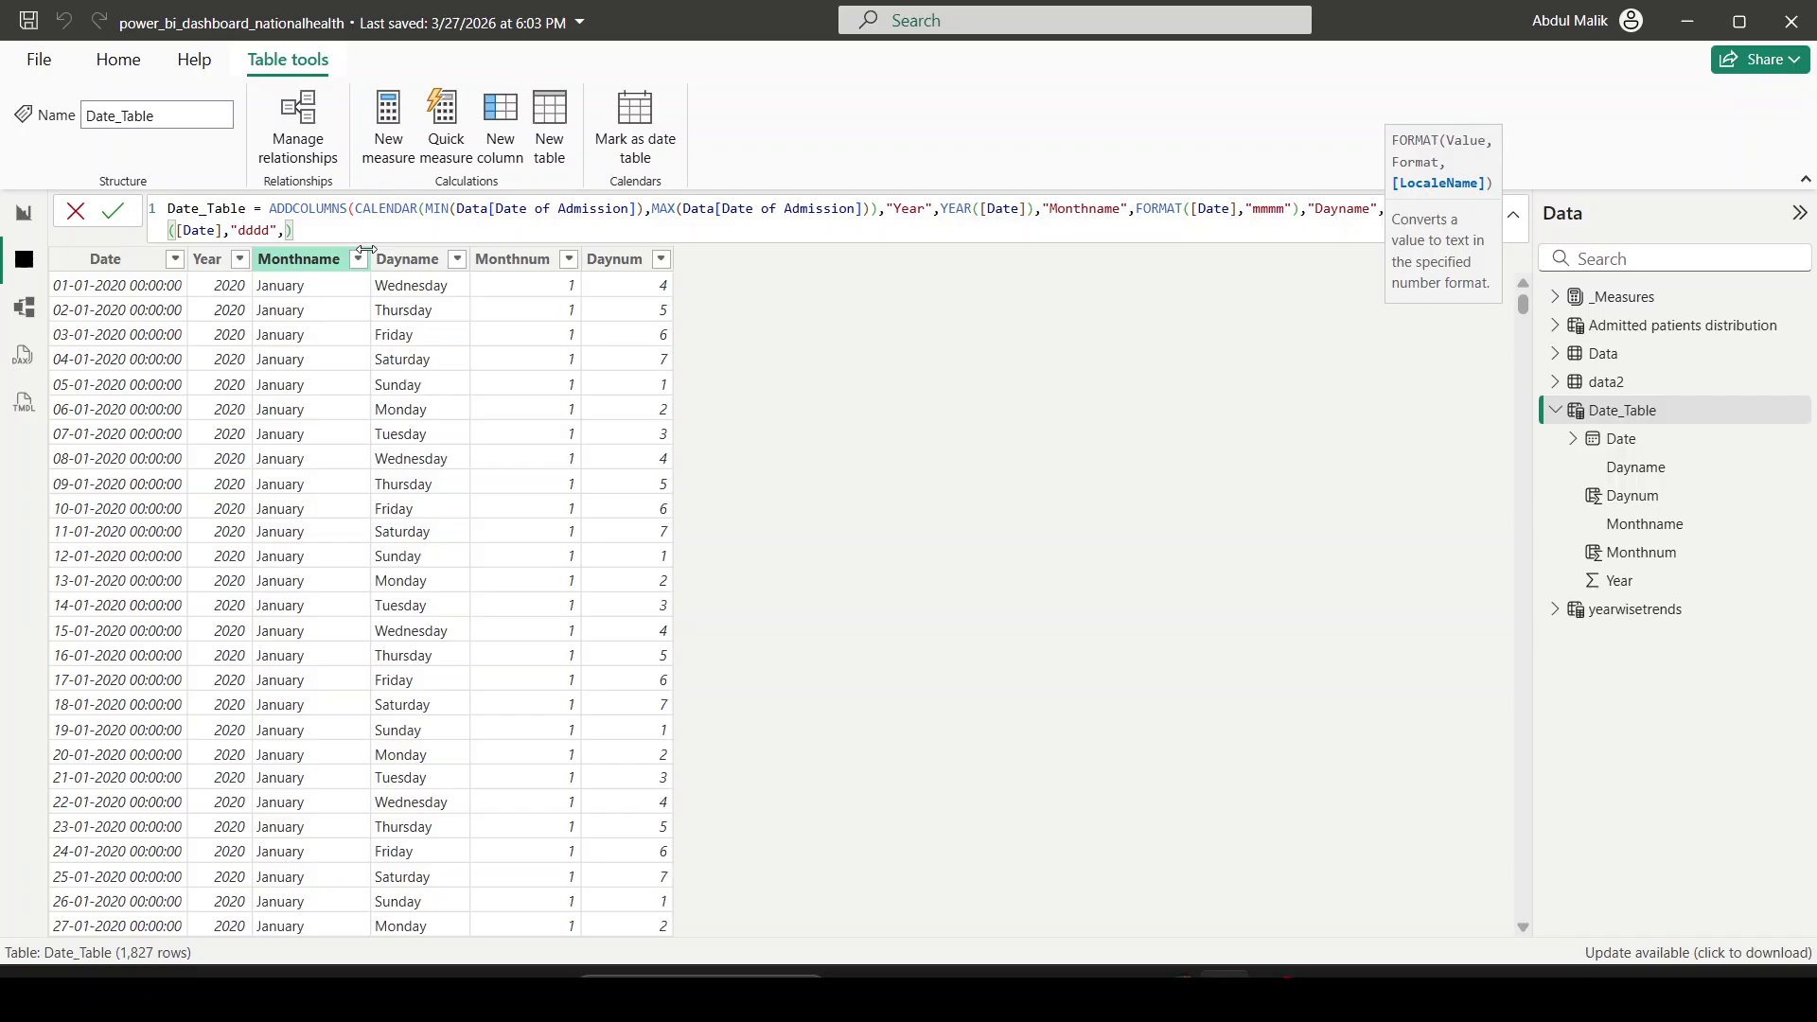
key("BackSpace")
type(")")
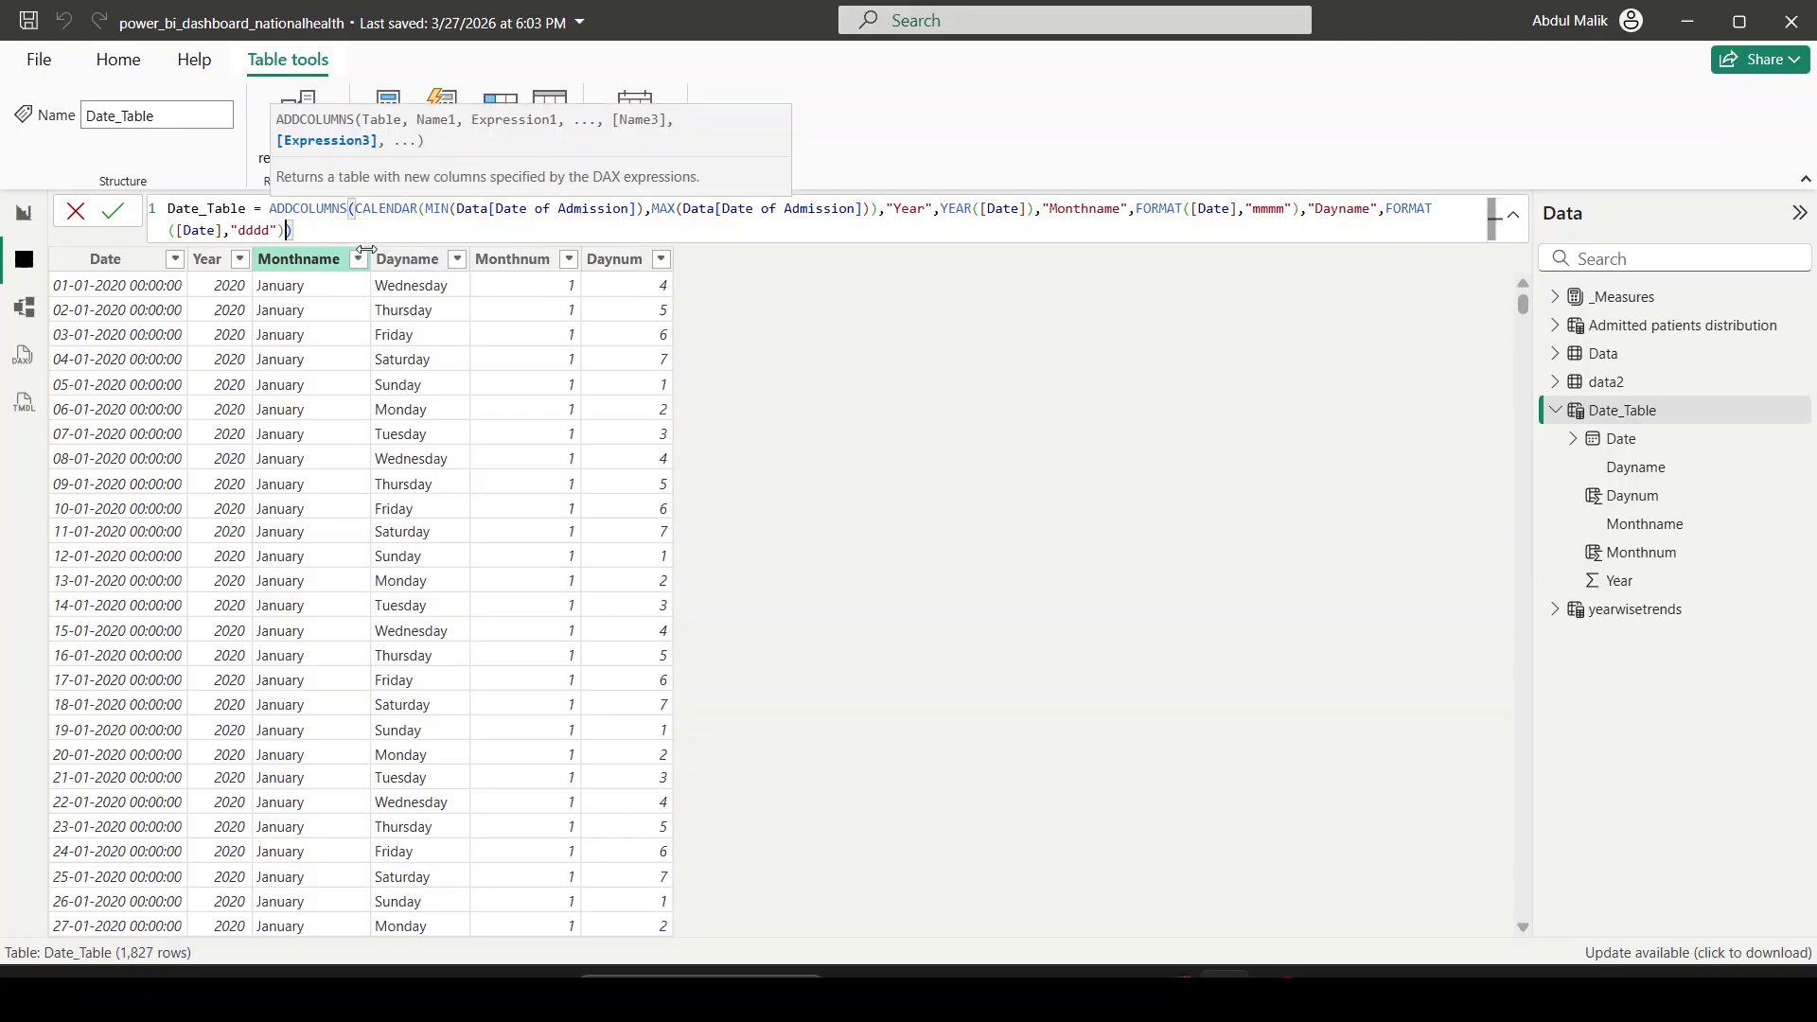
type(",")
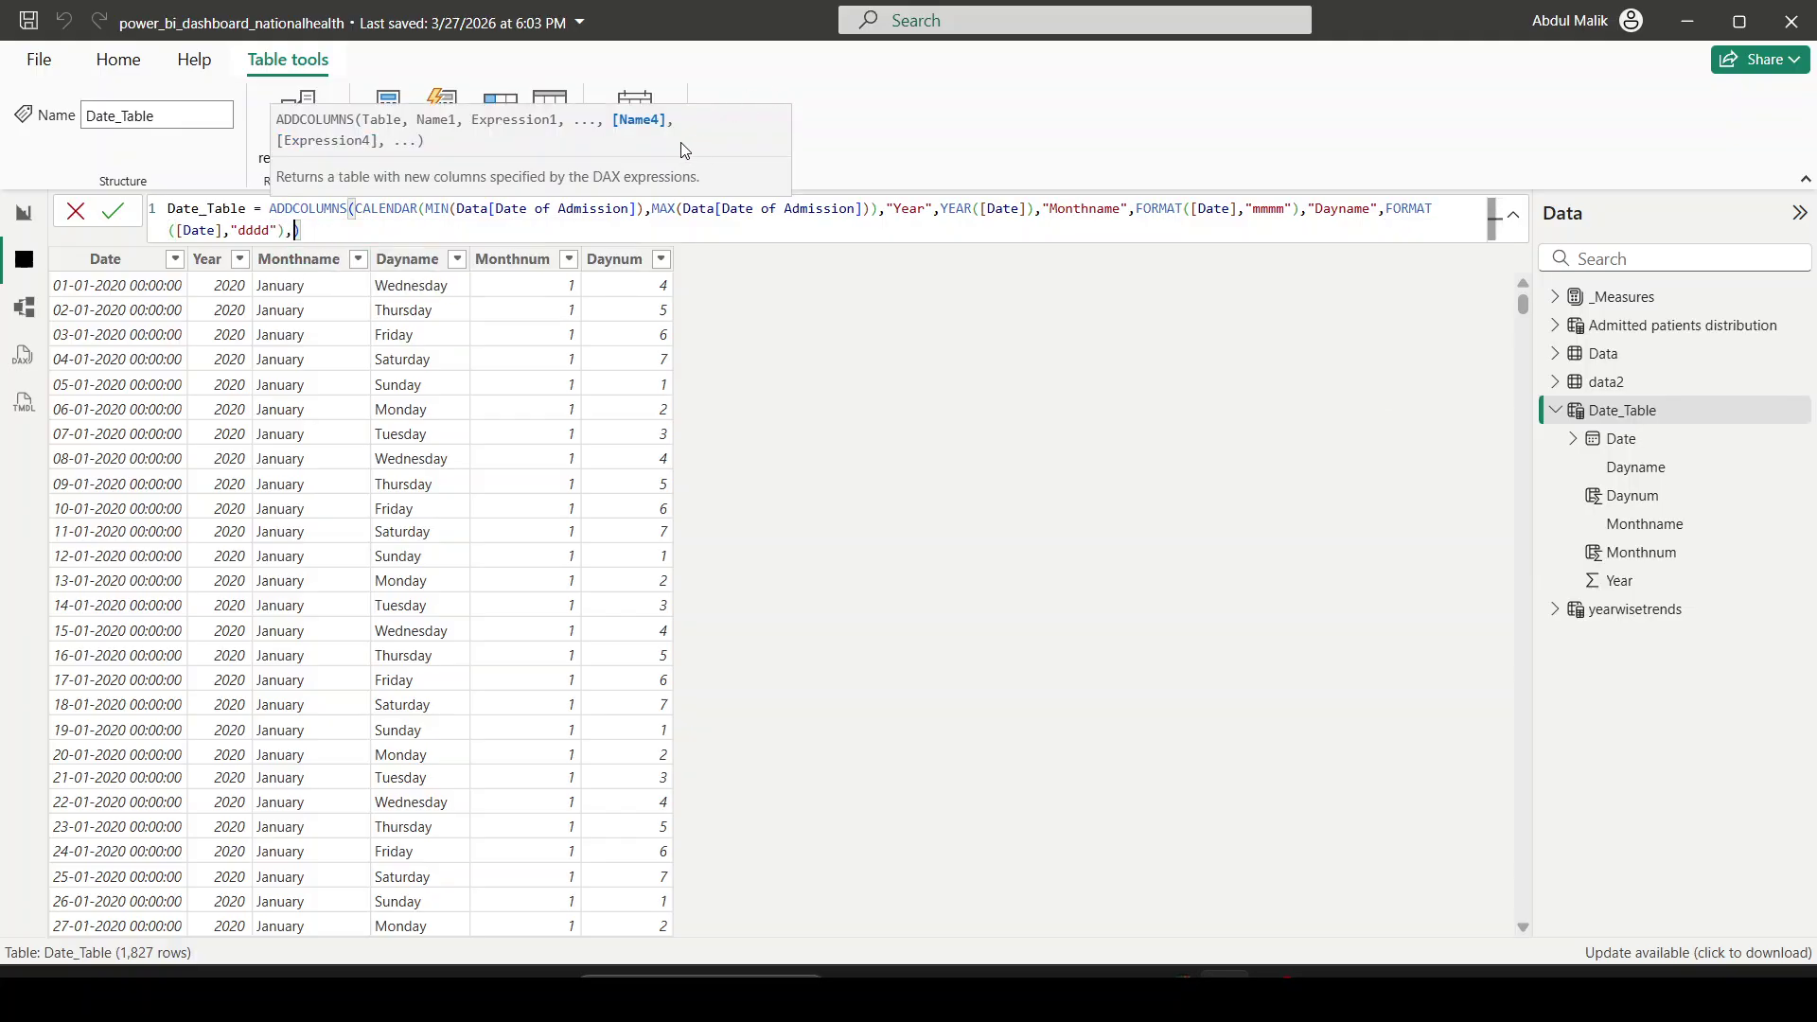
type("\"DayType\",")
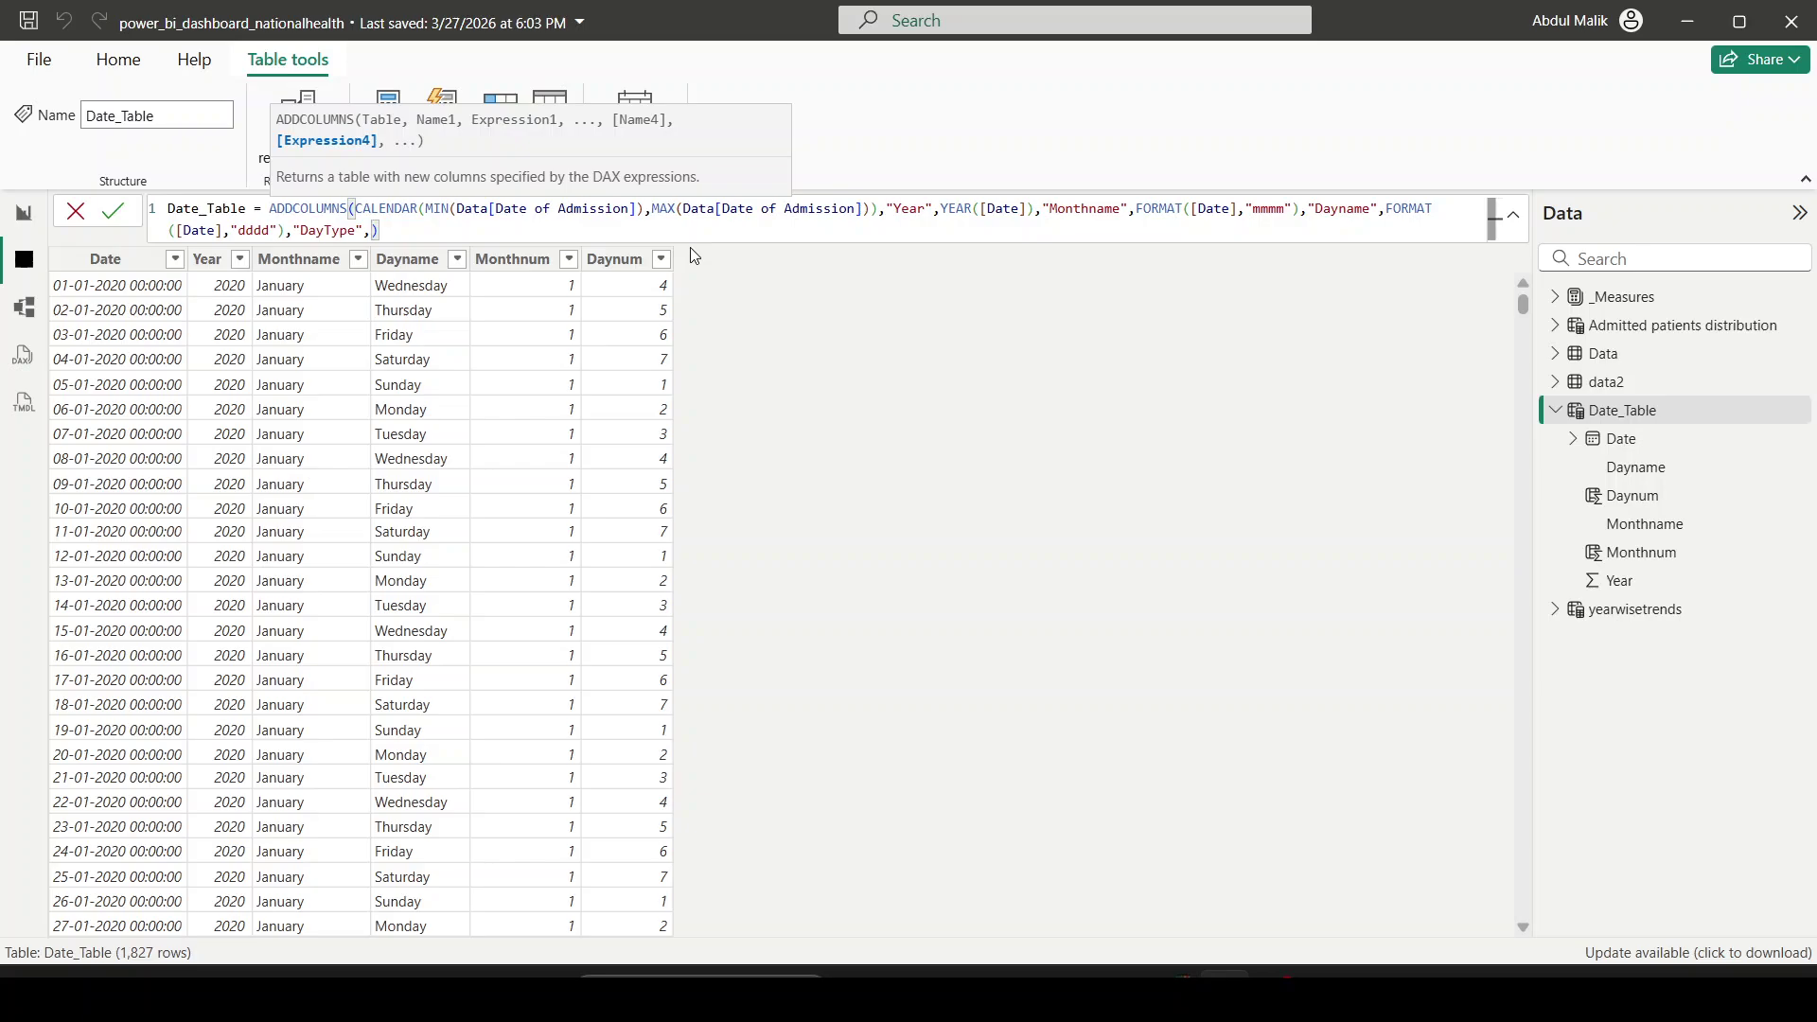
Step: Begin the DayType expression with an IF test that applies WEEKDAY to the [Date] column
type("IF(")
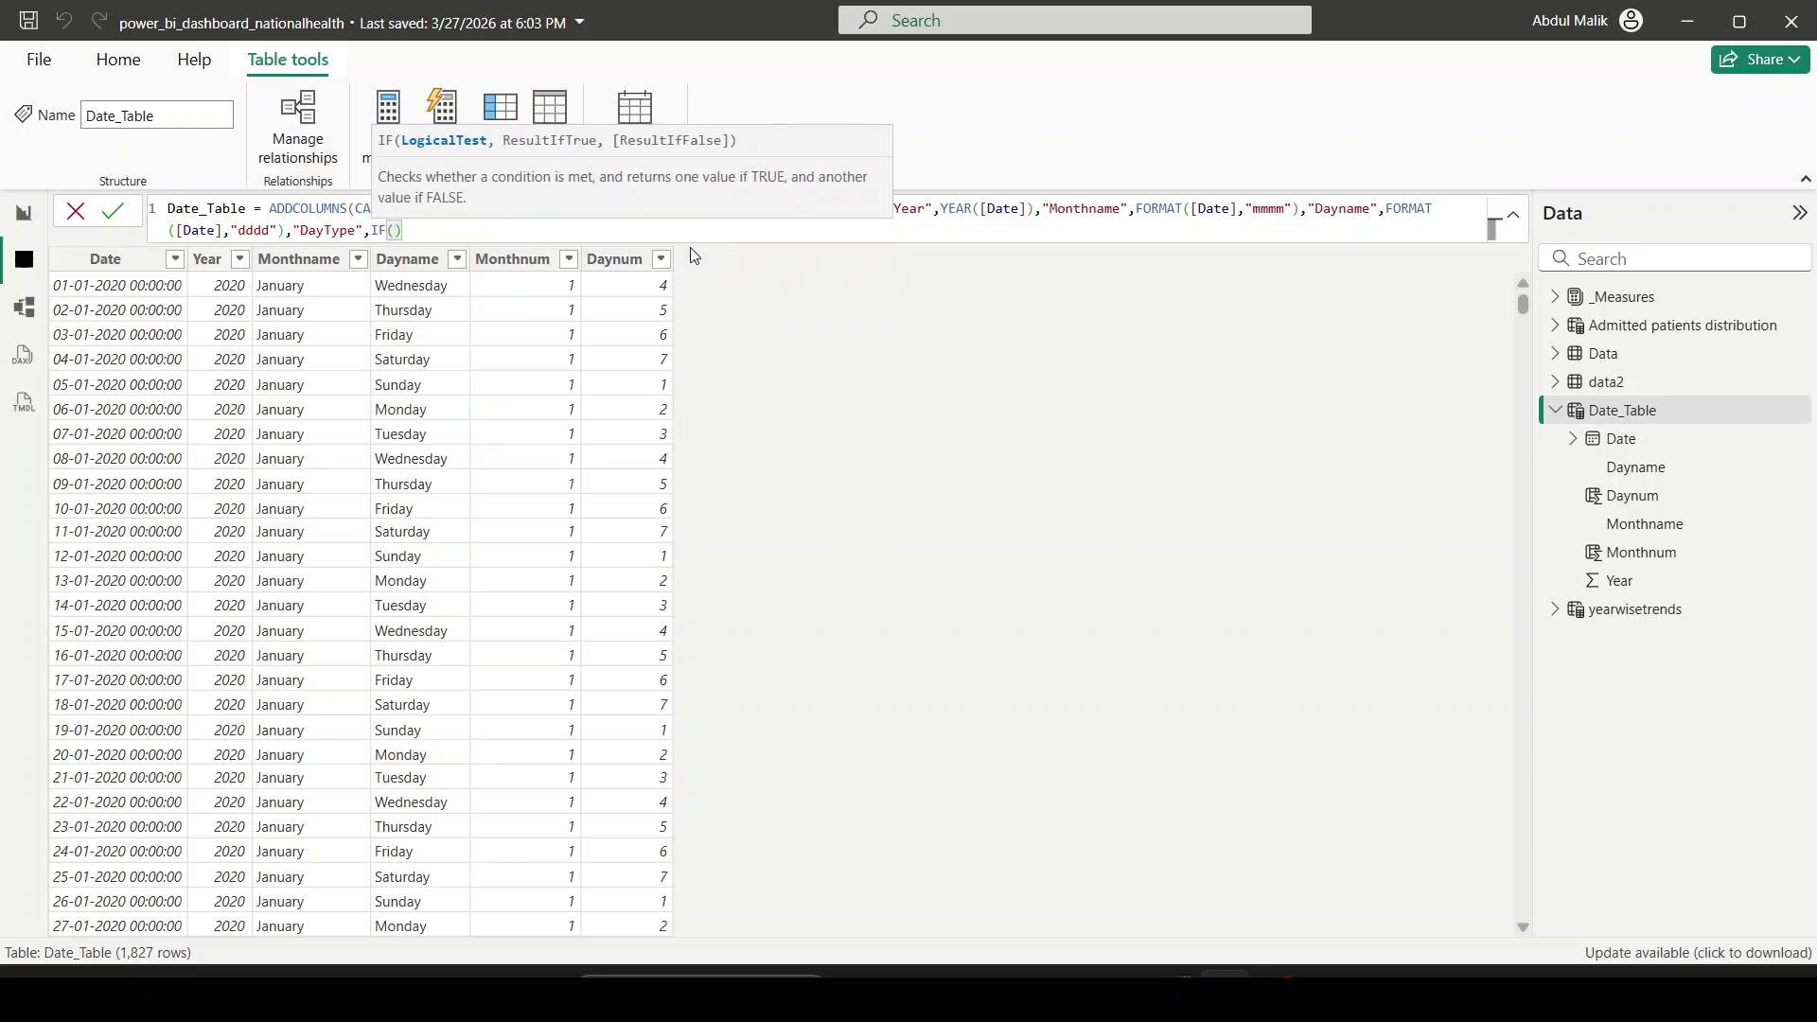
type("dat")
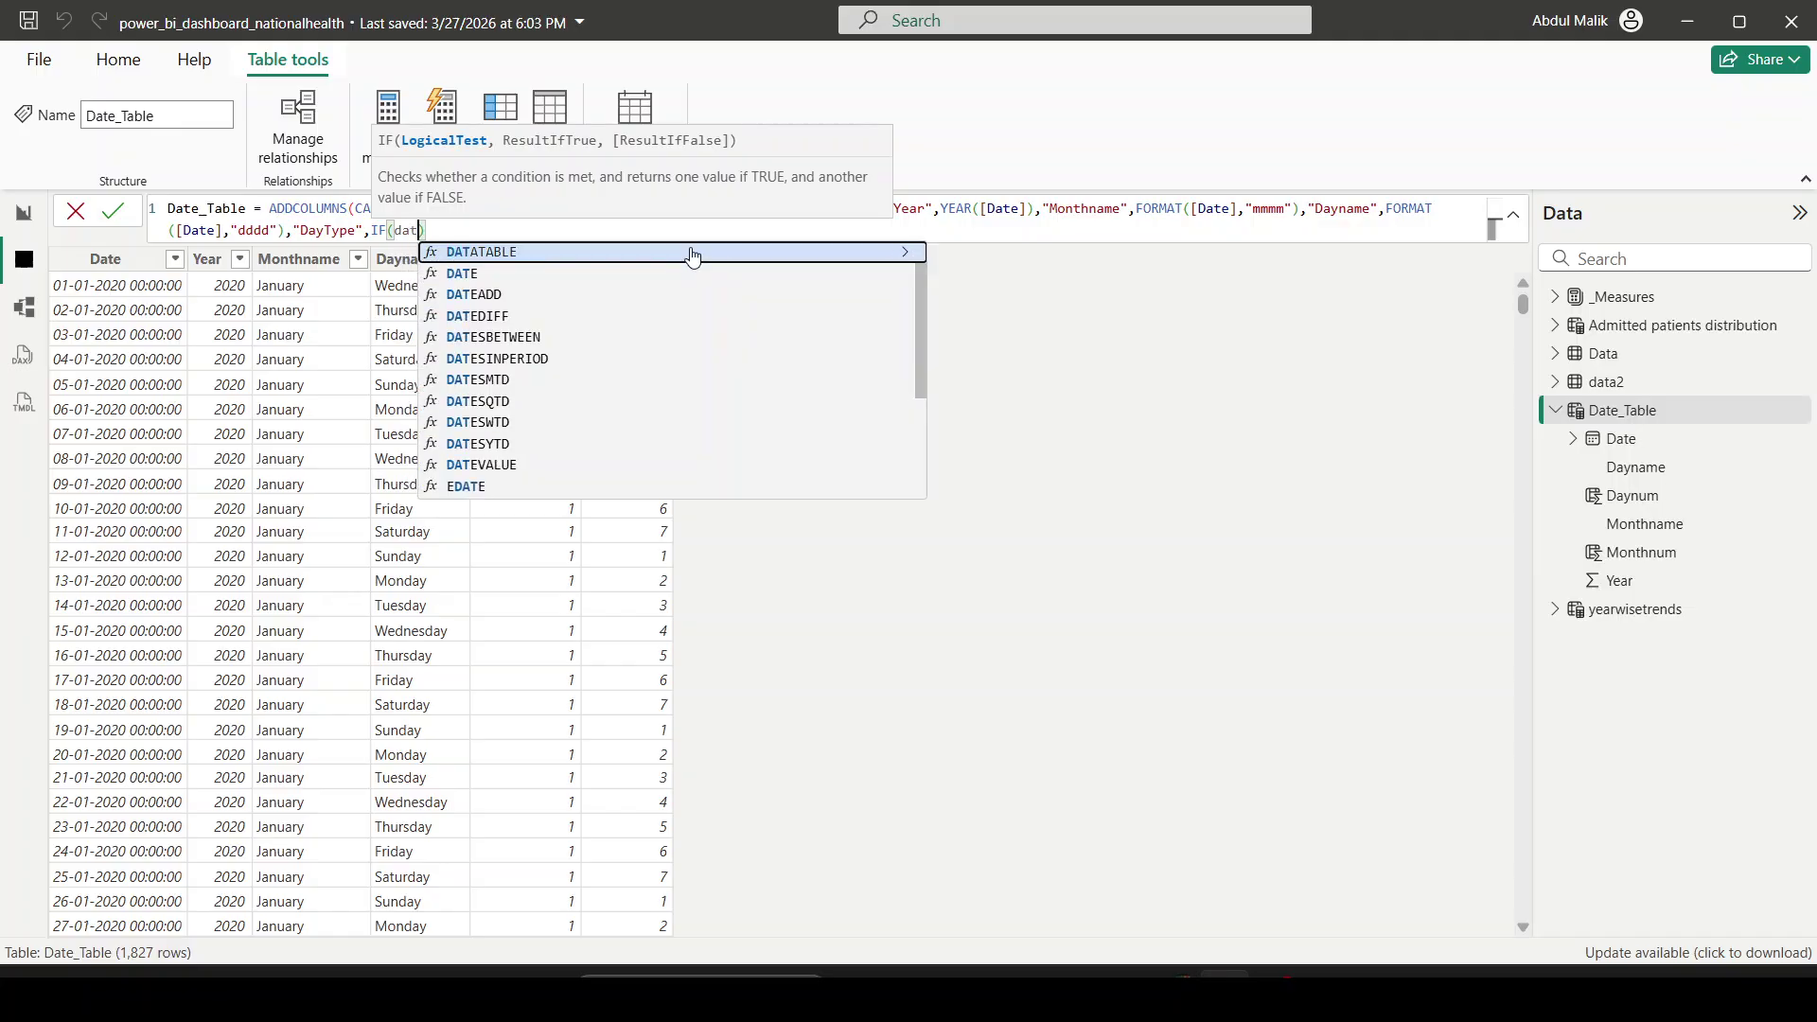
key("BackSpace")
key("BackSpace")
key("BackSpace")
type("w")
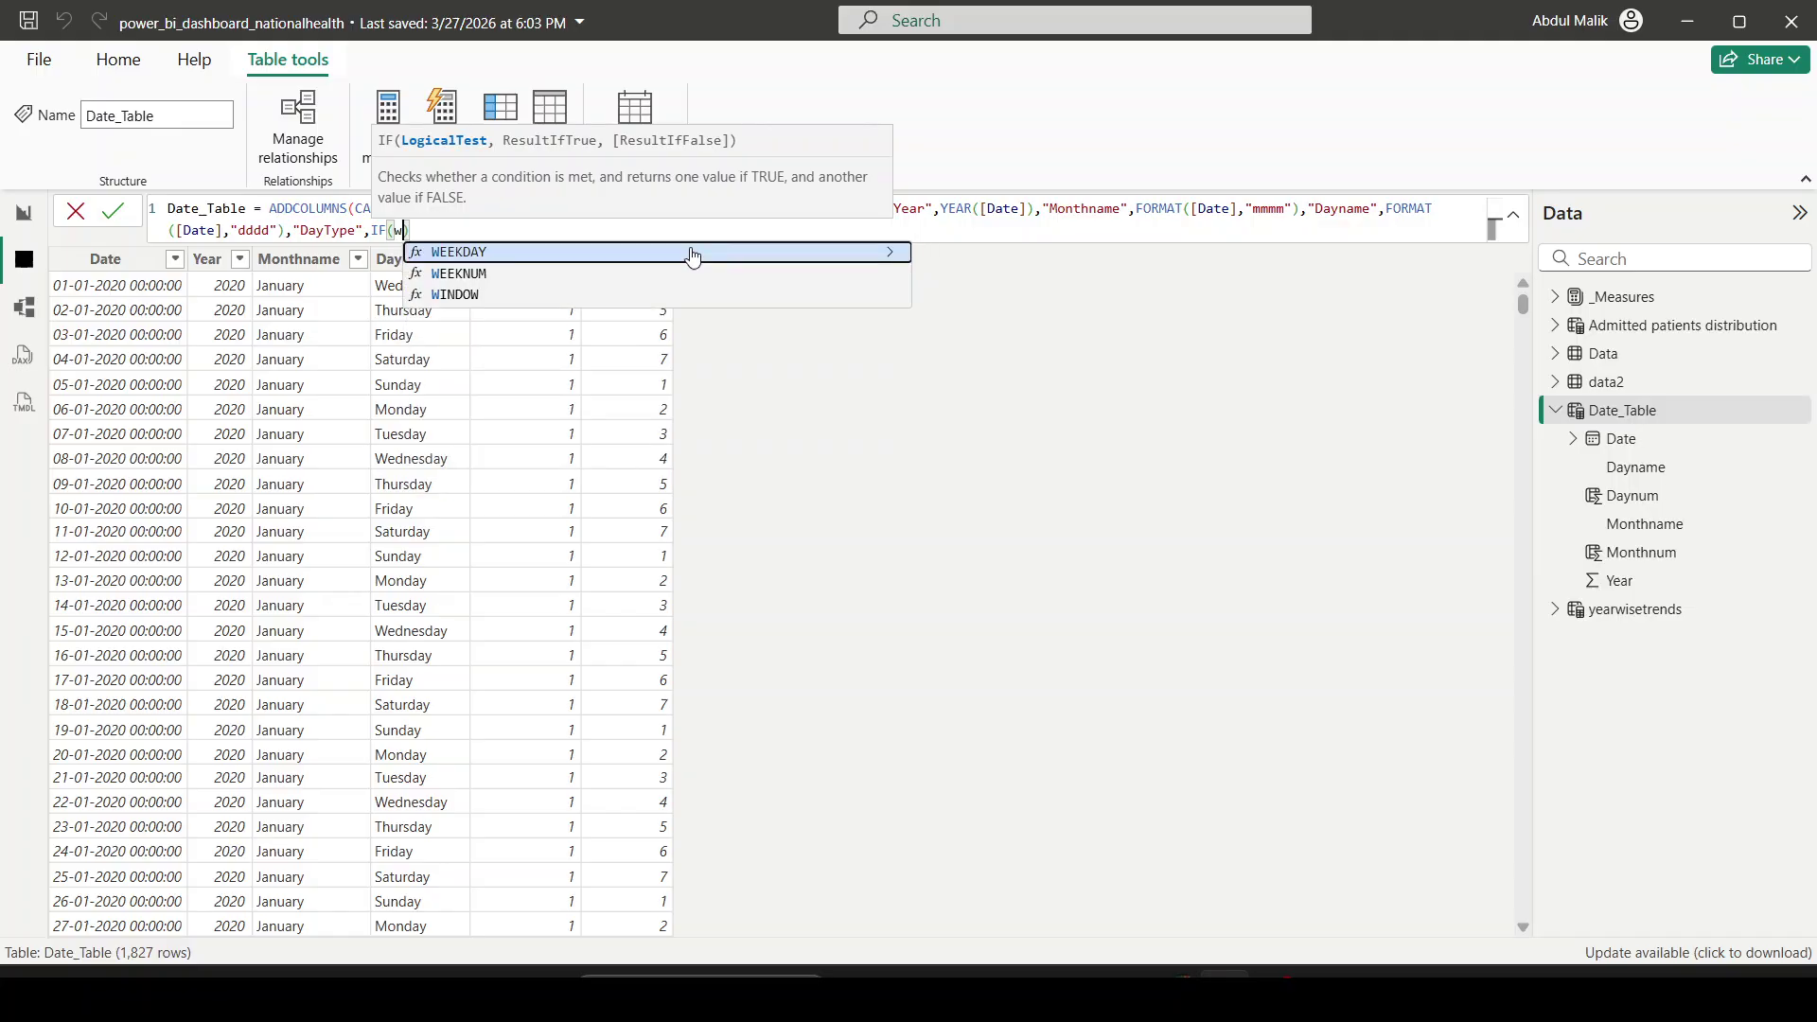
type("eek")
key("Tab")
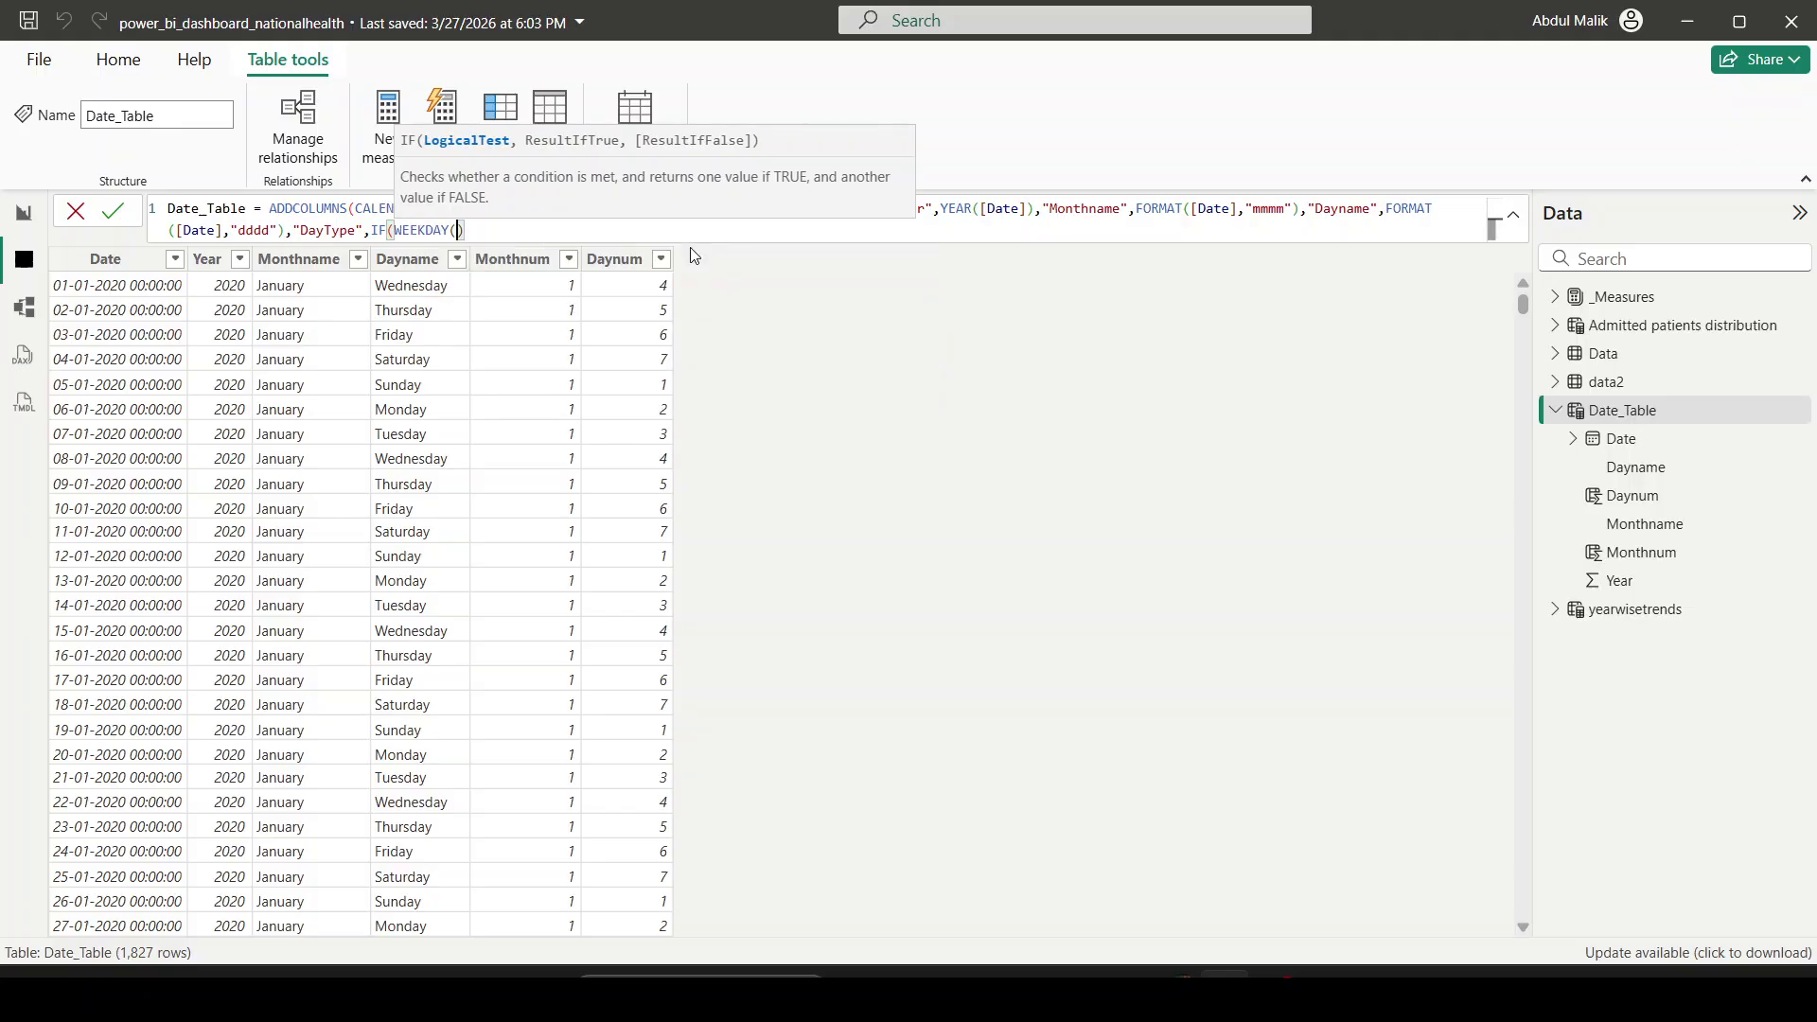
type("date")
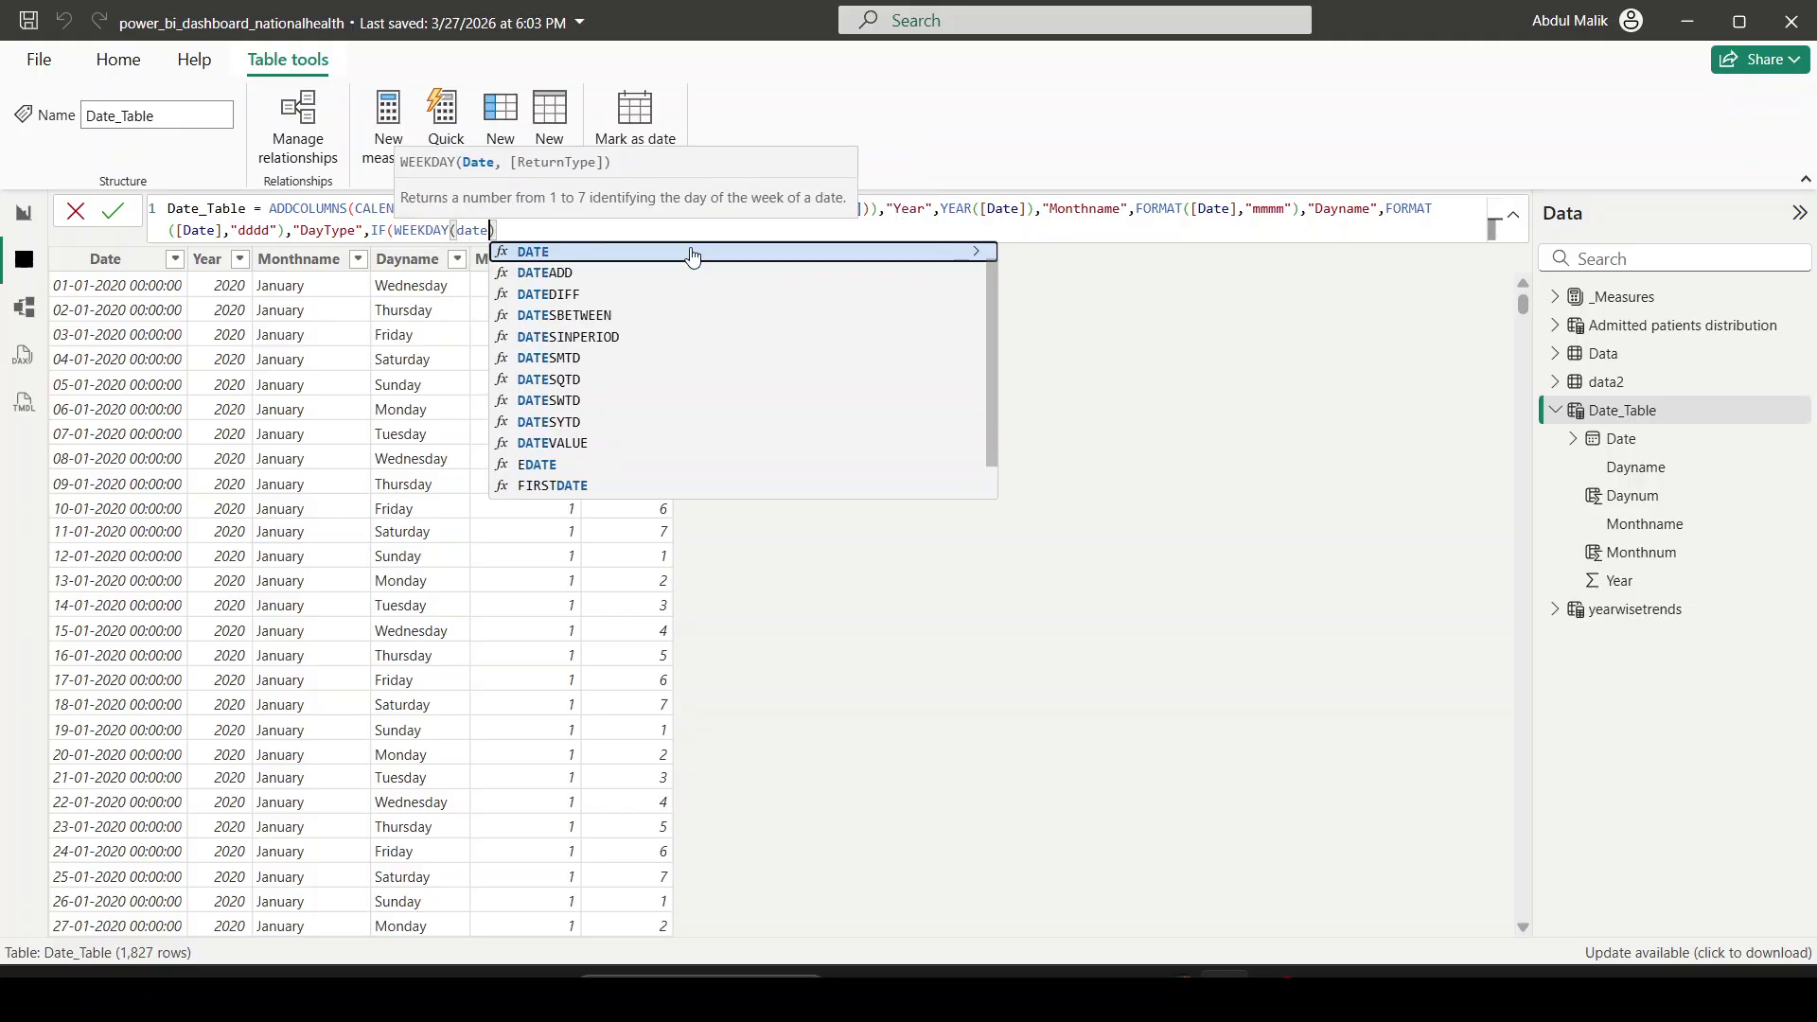
key("BackSpace")
key("BackSpace")
key("BackSpace")
key("BackSpace")
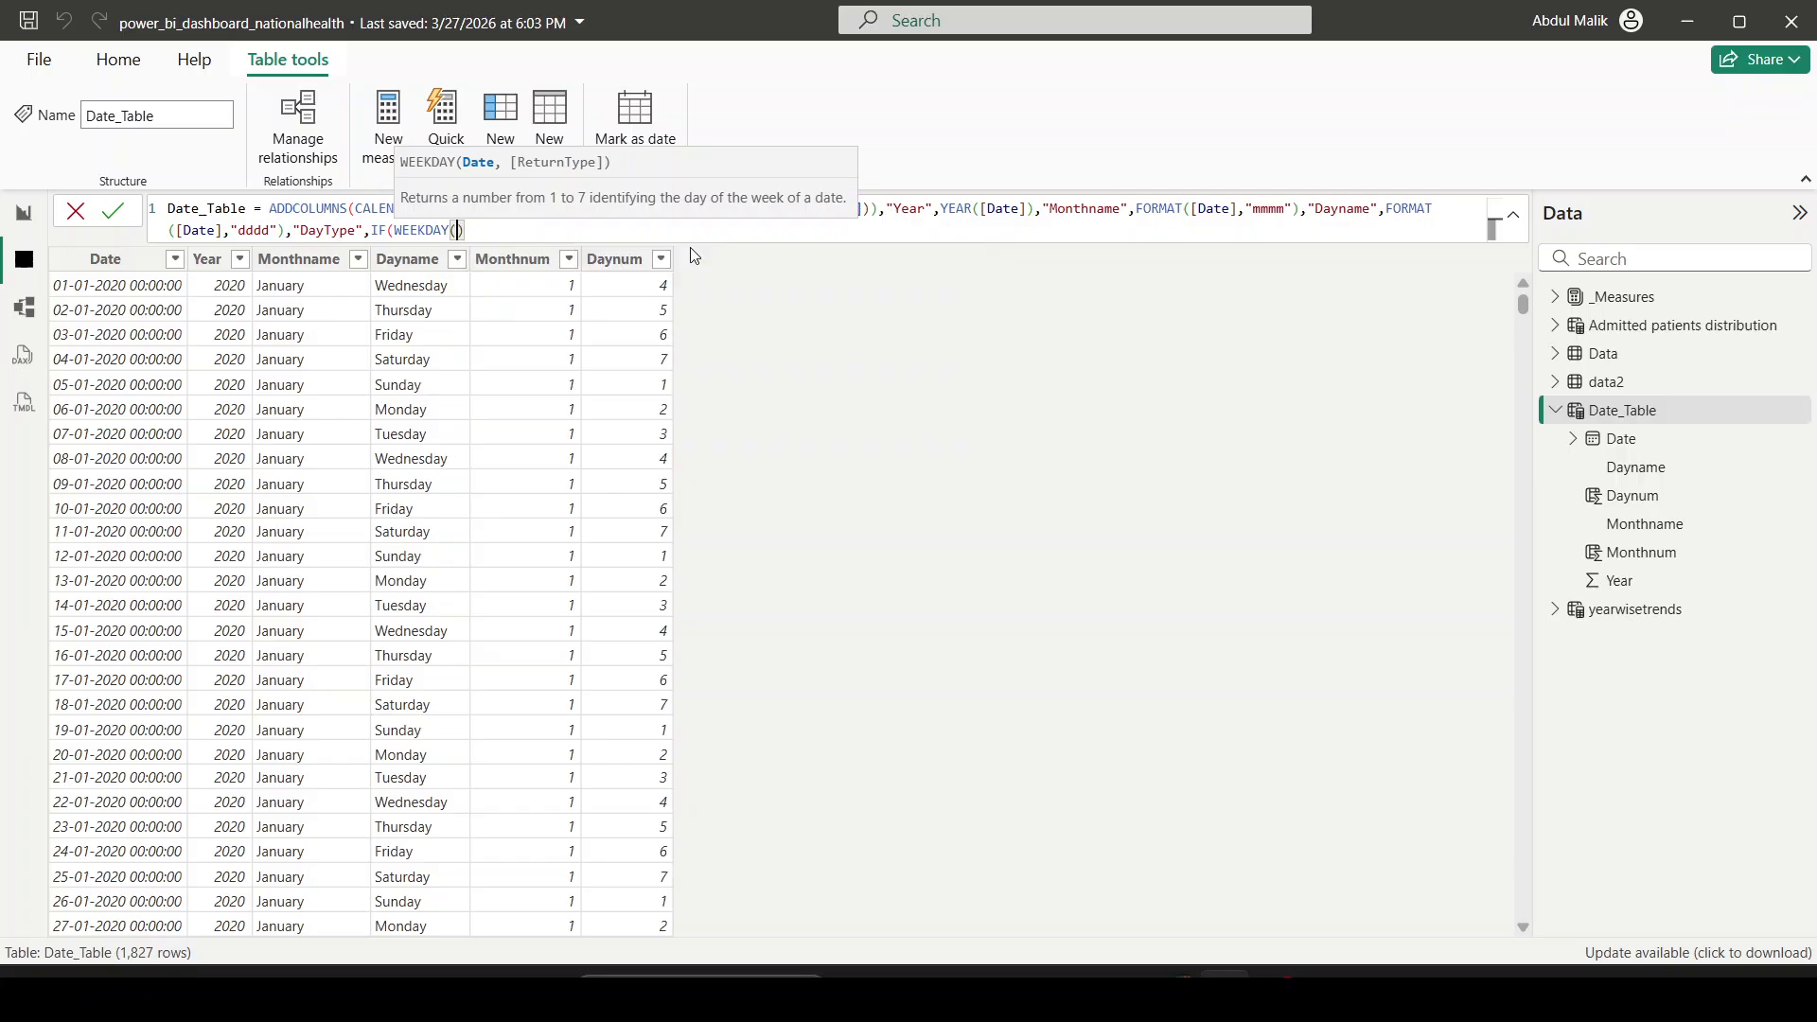
type("[date")
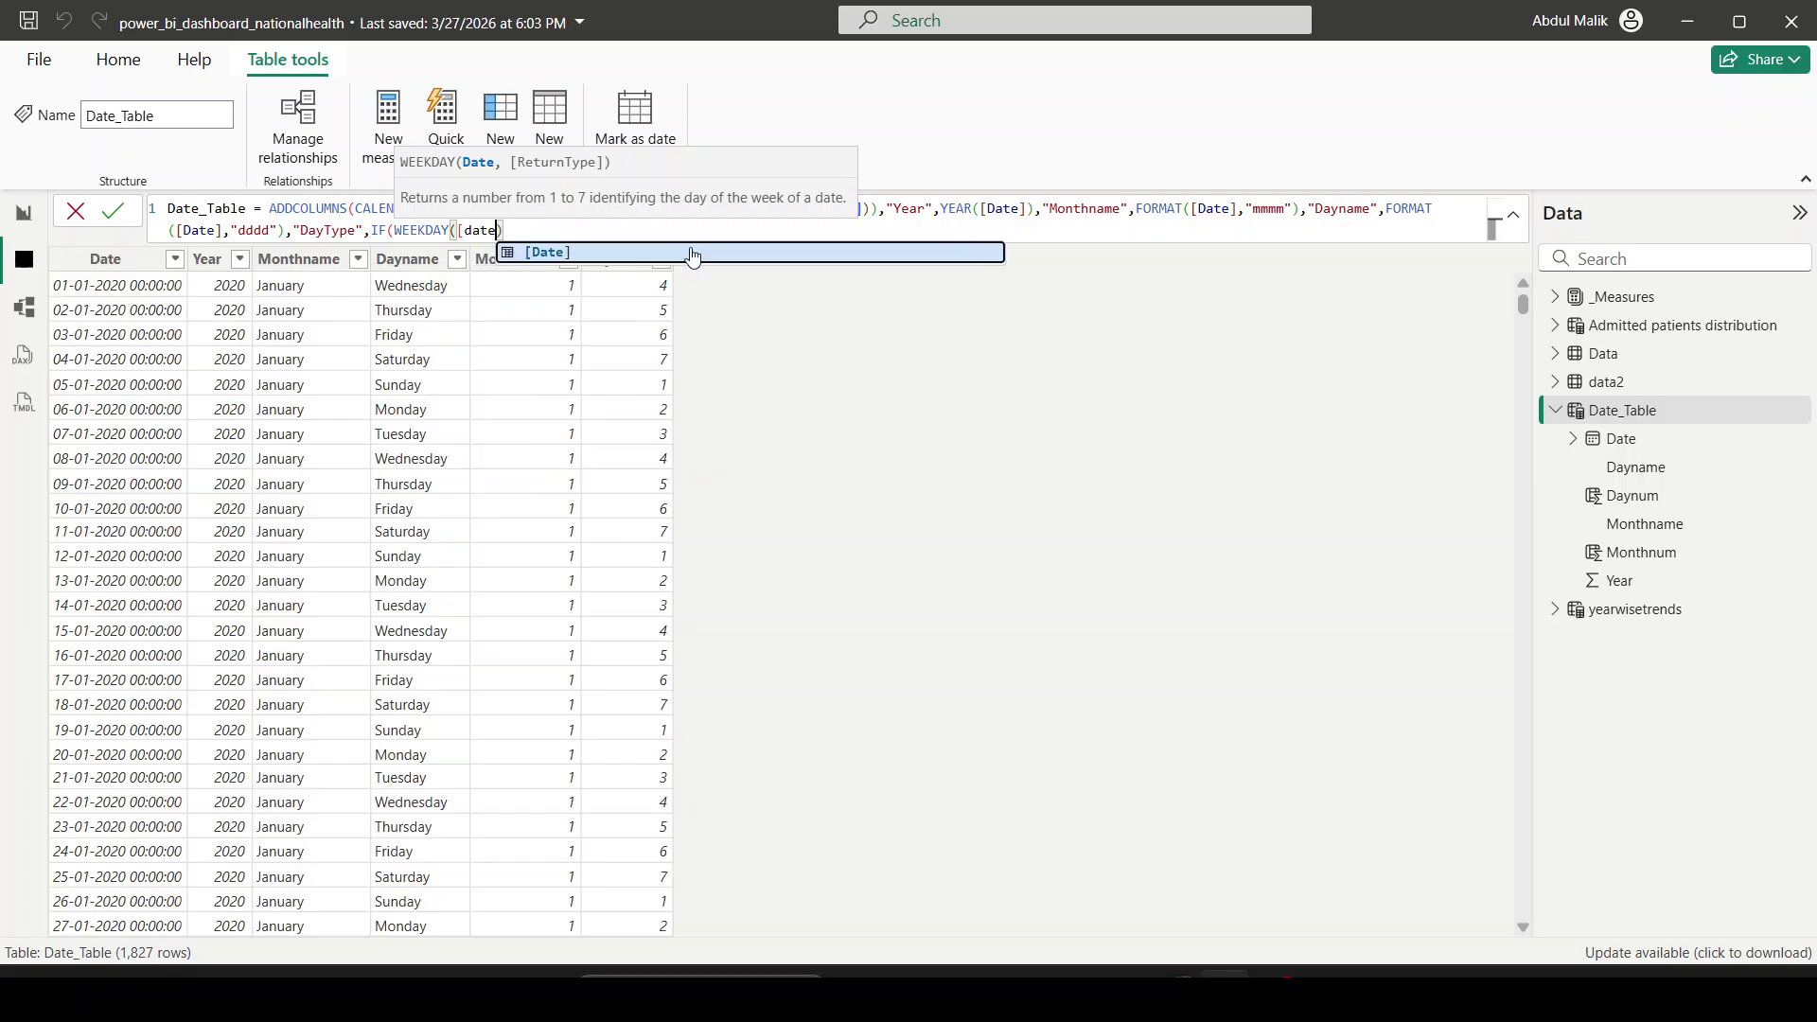
left_click(692, 254)
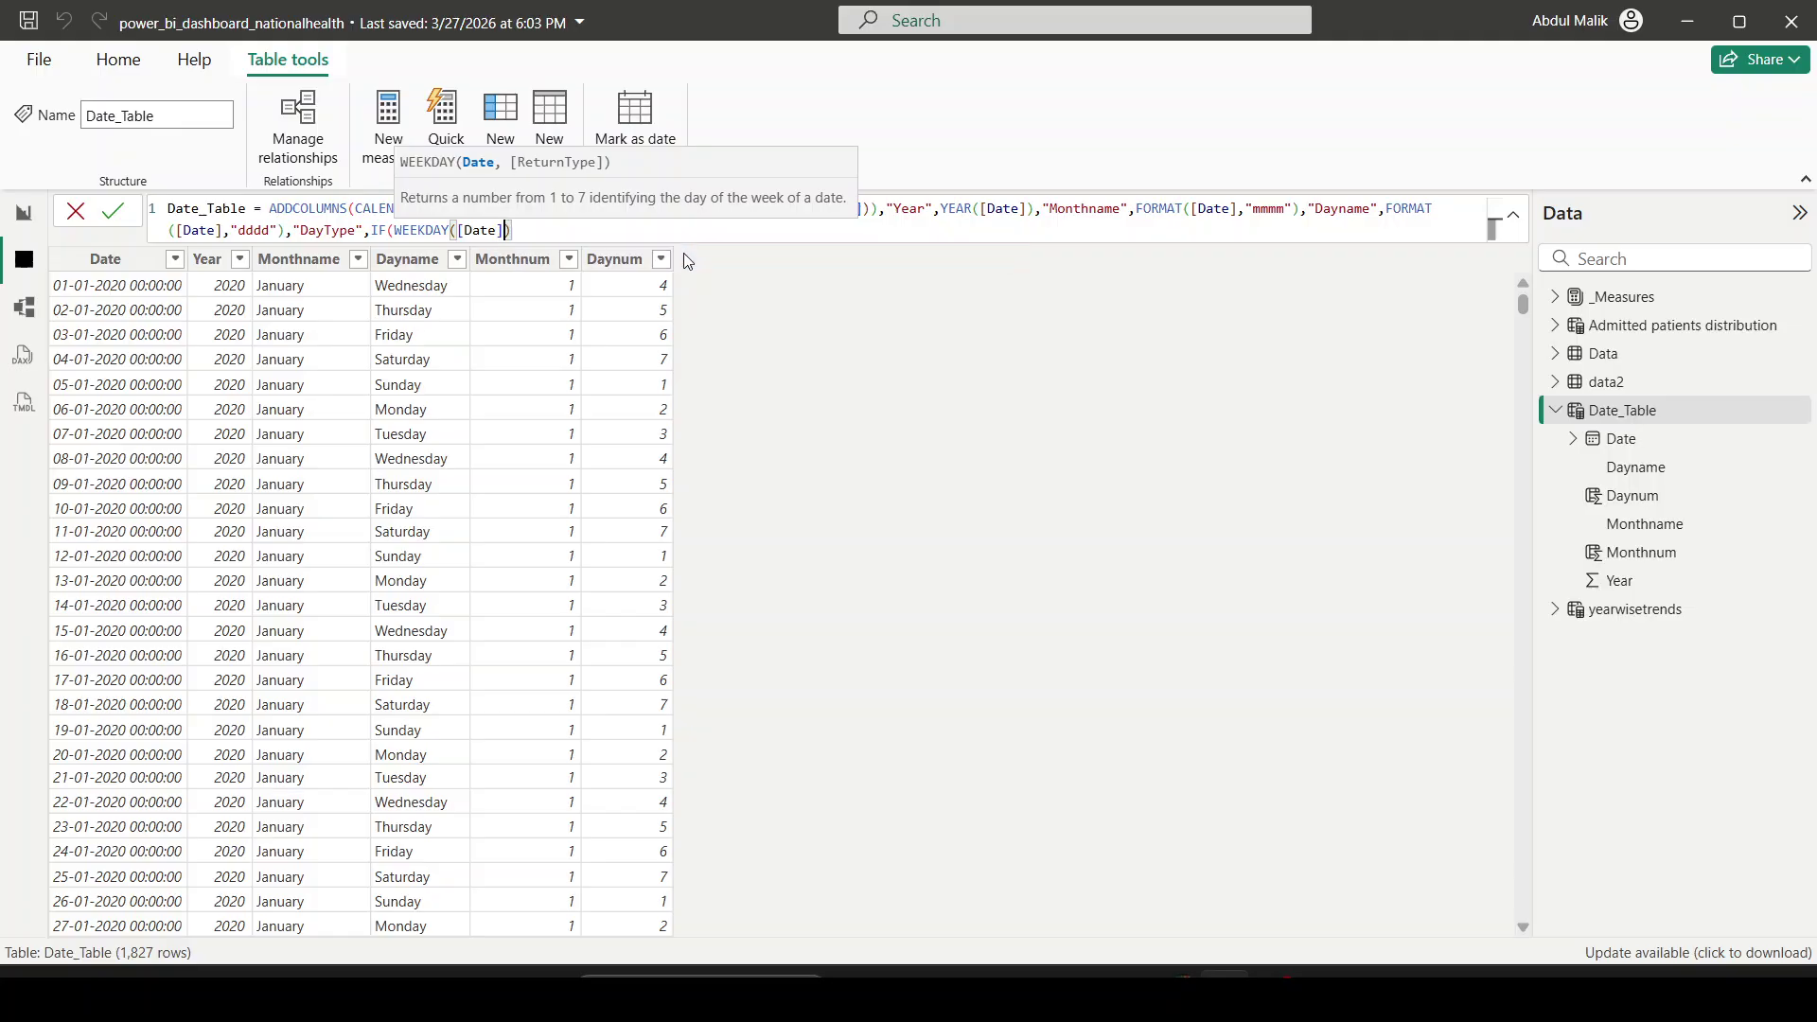
Step: Complete the IF condition as WEEKDAY([Date]) in {1,7}, with the WEEKDAY parenthesis closed right after [Date]
type("in {1,7},")
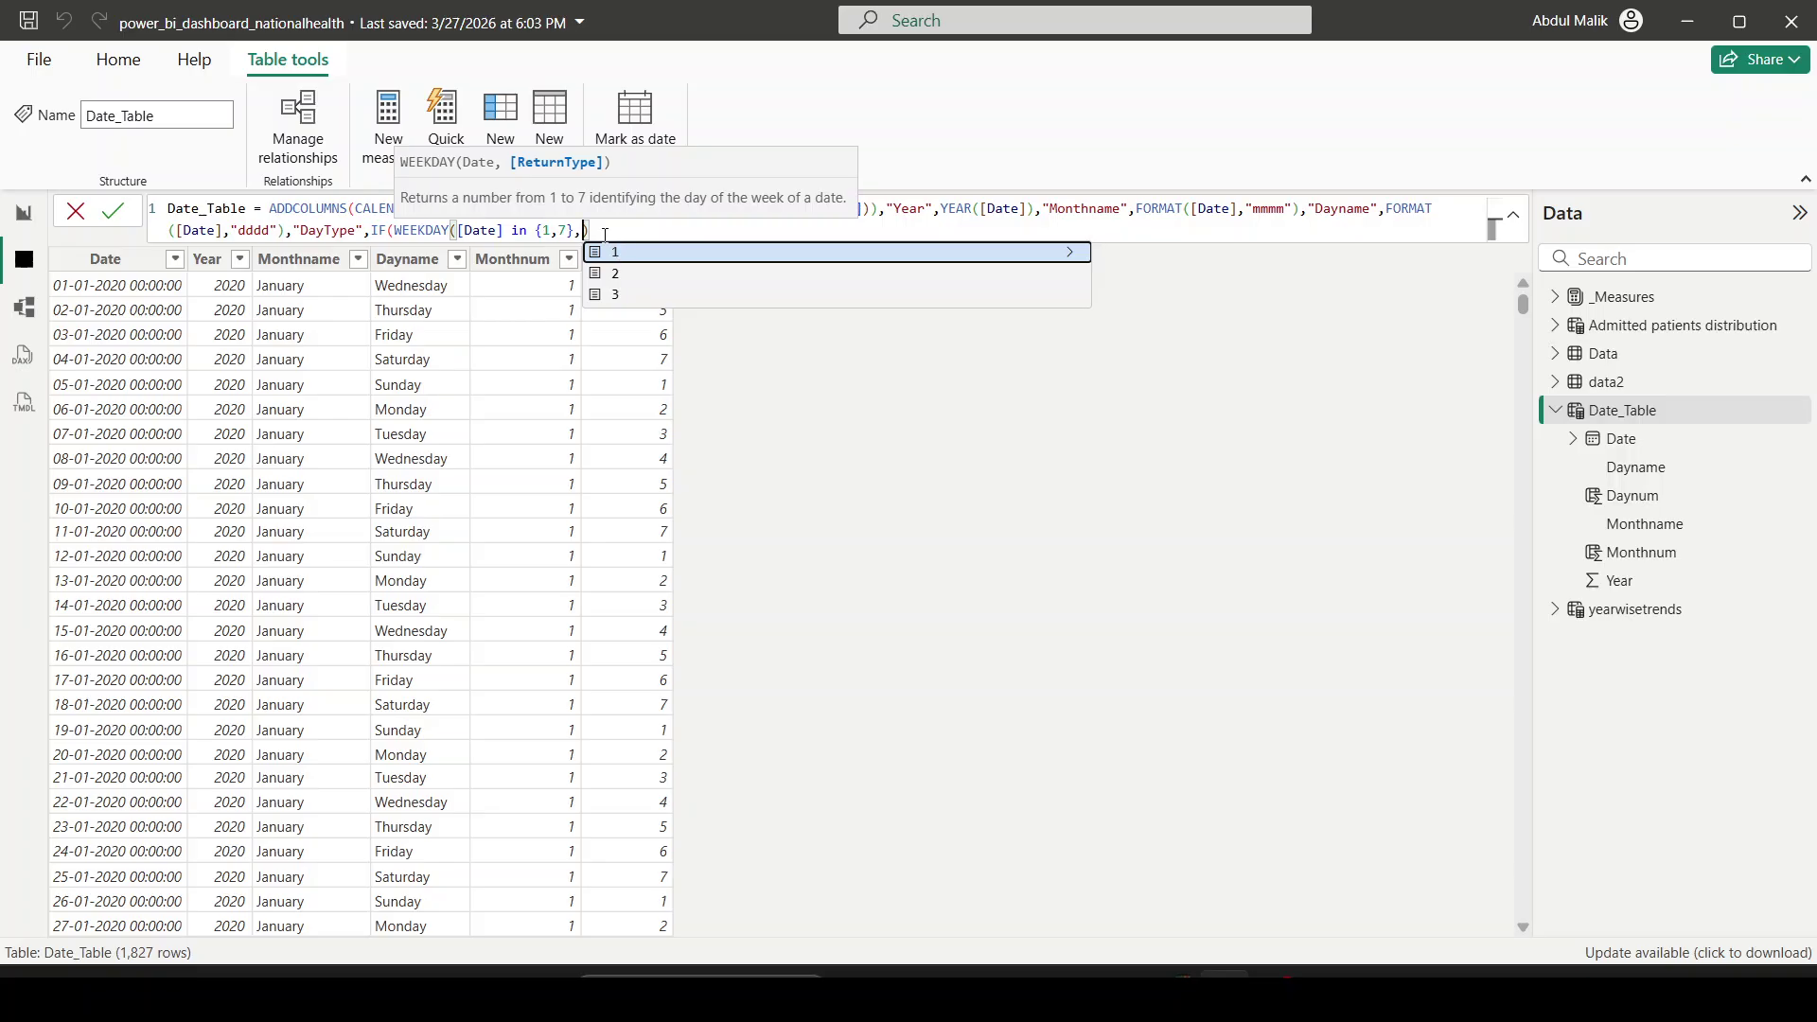
left_click(578, 232)
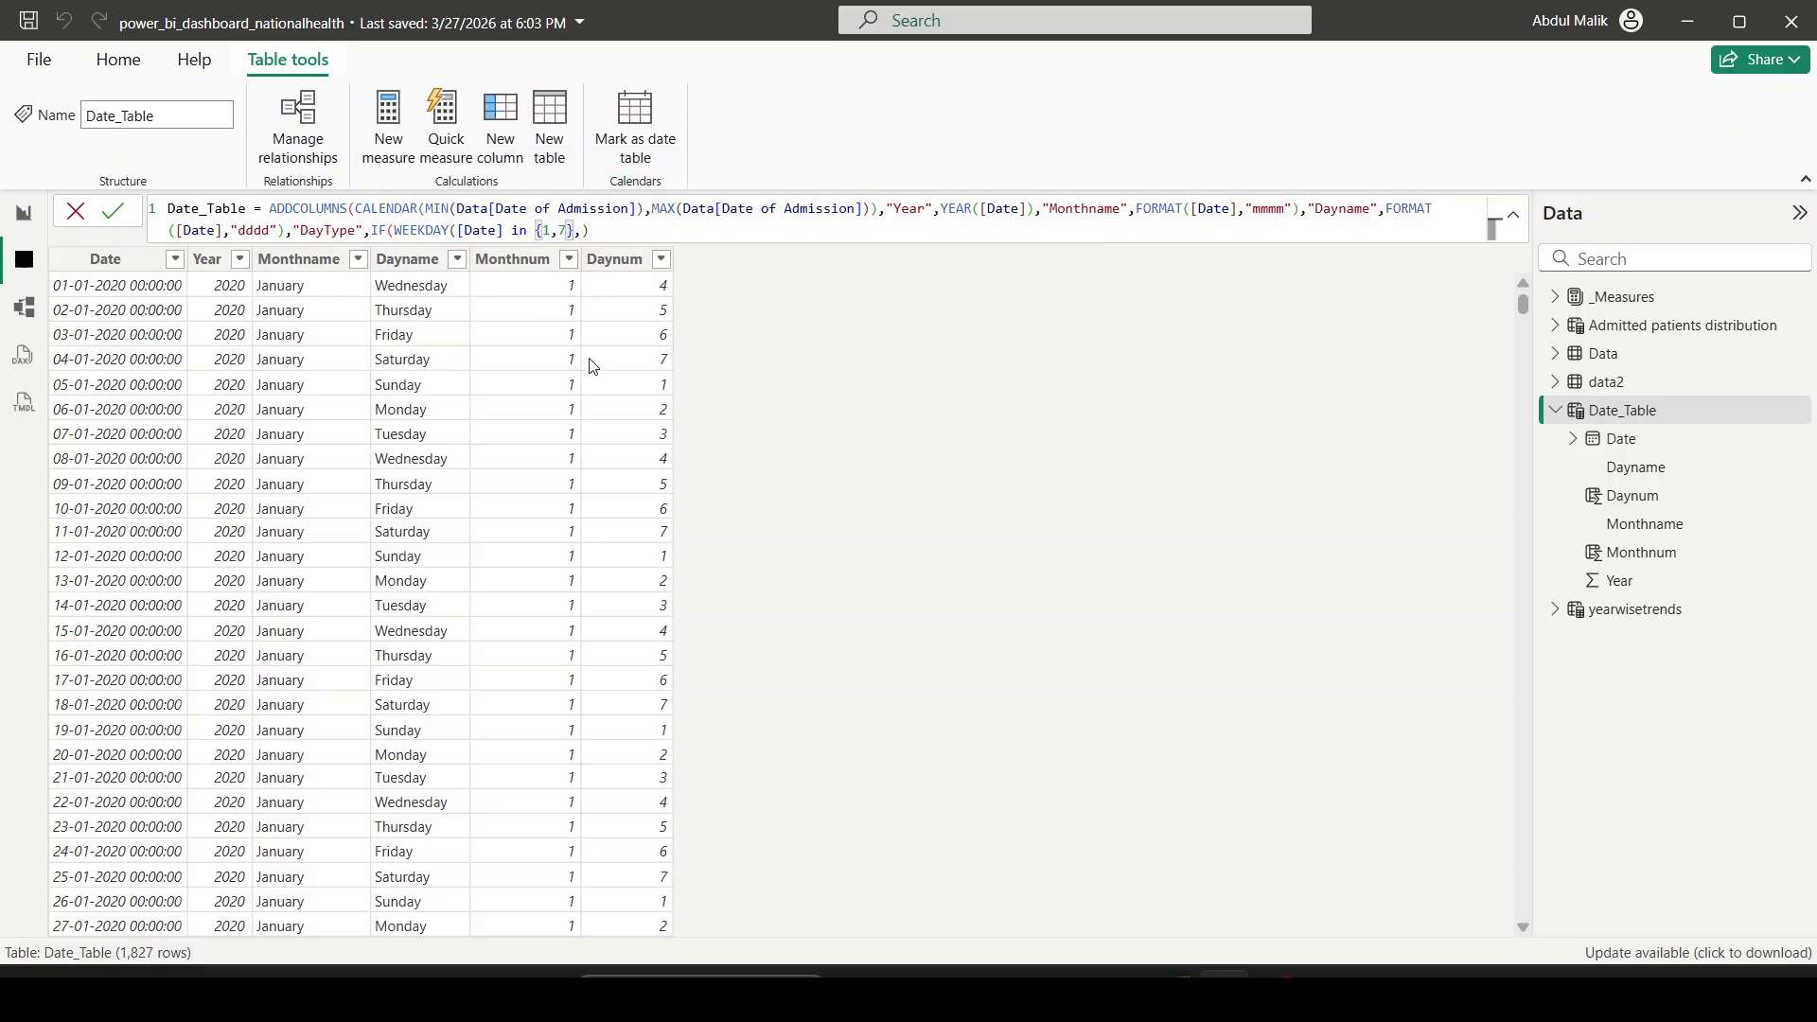
type(")")
key("Right")
left_click(506, 229)
type(")")
key("End")
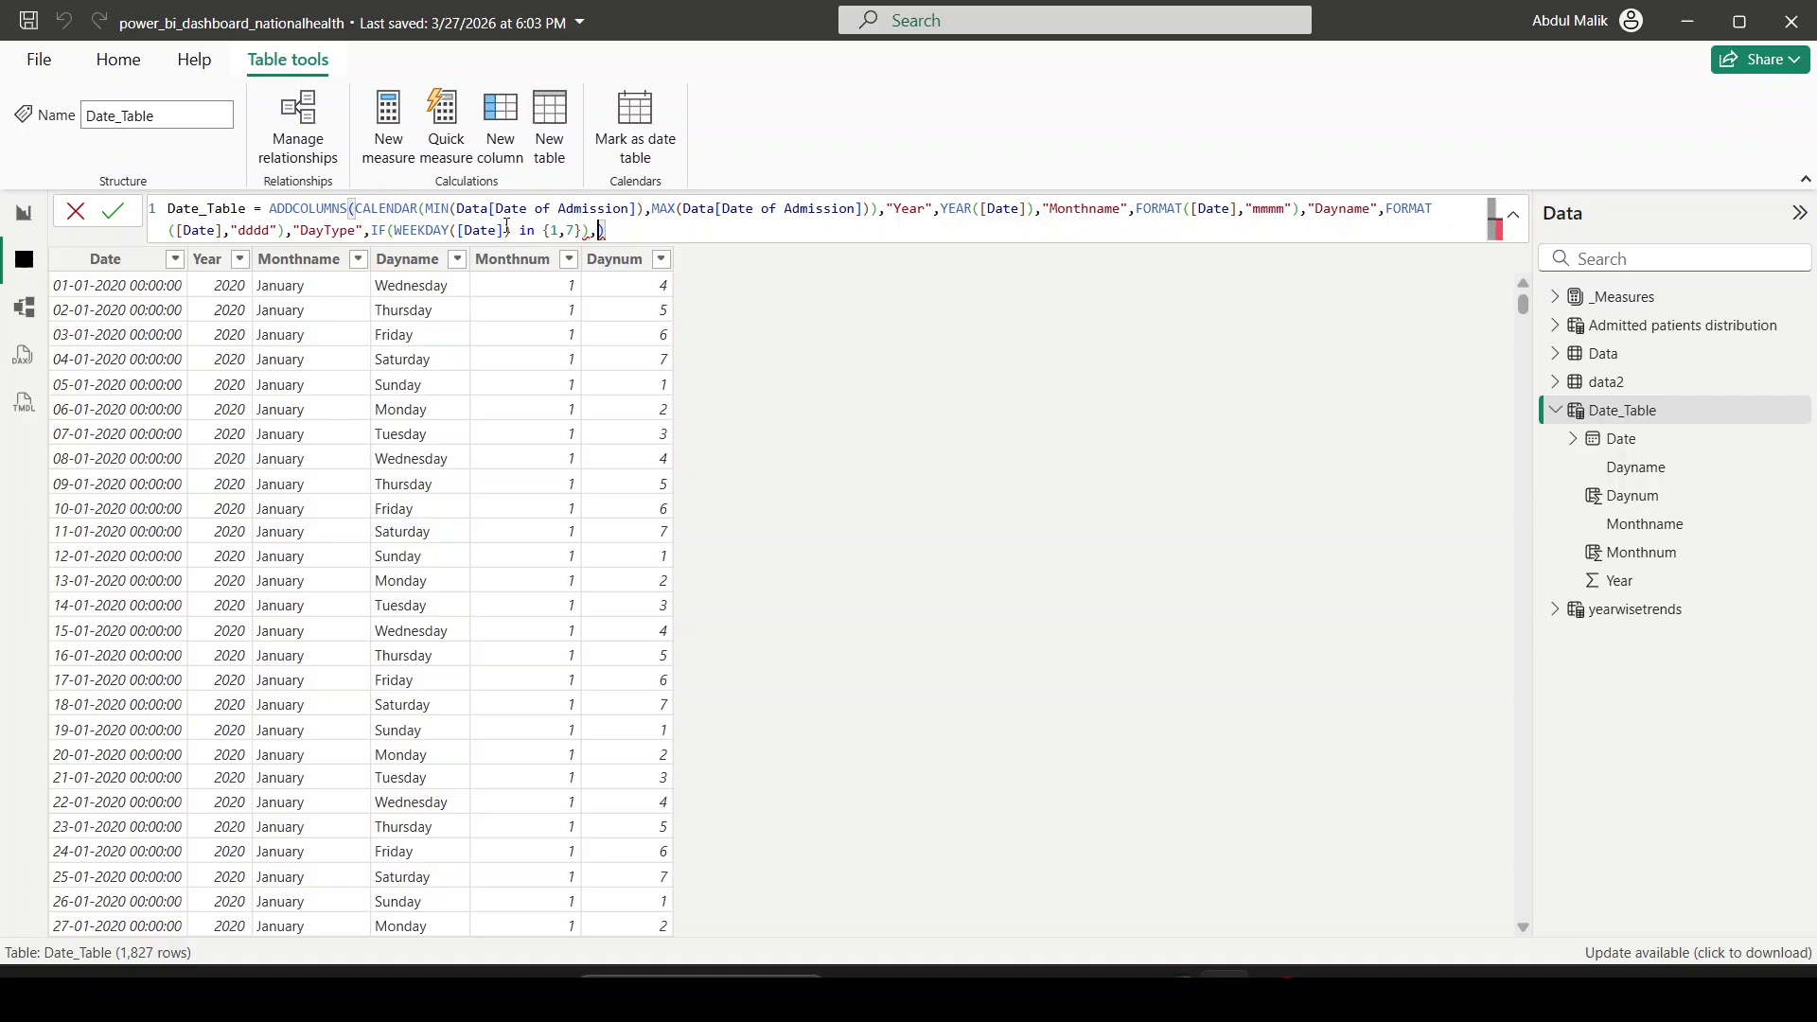
key("Left")
key("Left")
key("Left")
key("Delete")
key("Delete")
type(",")
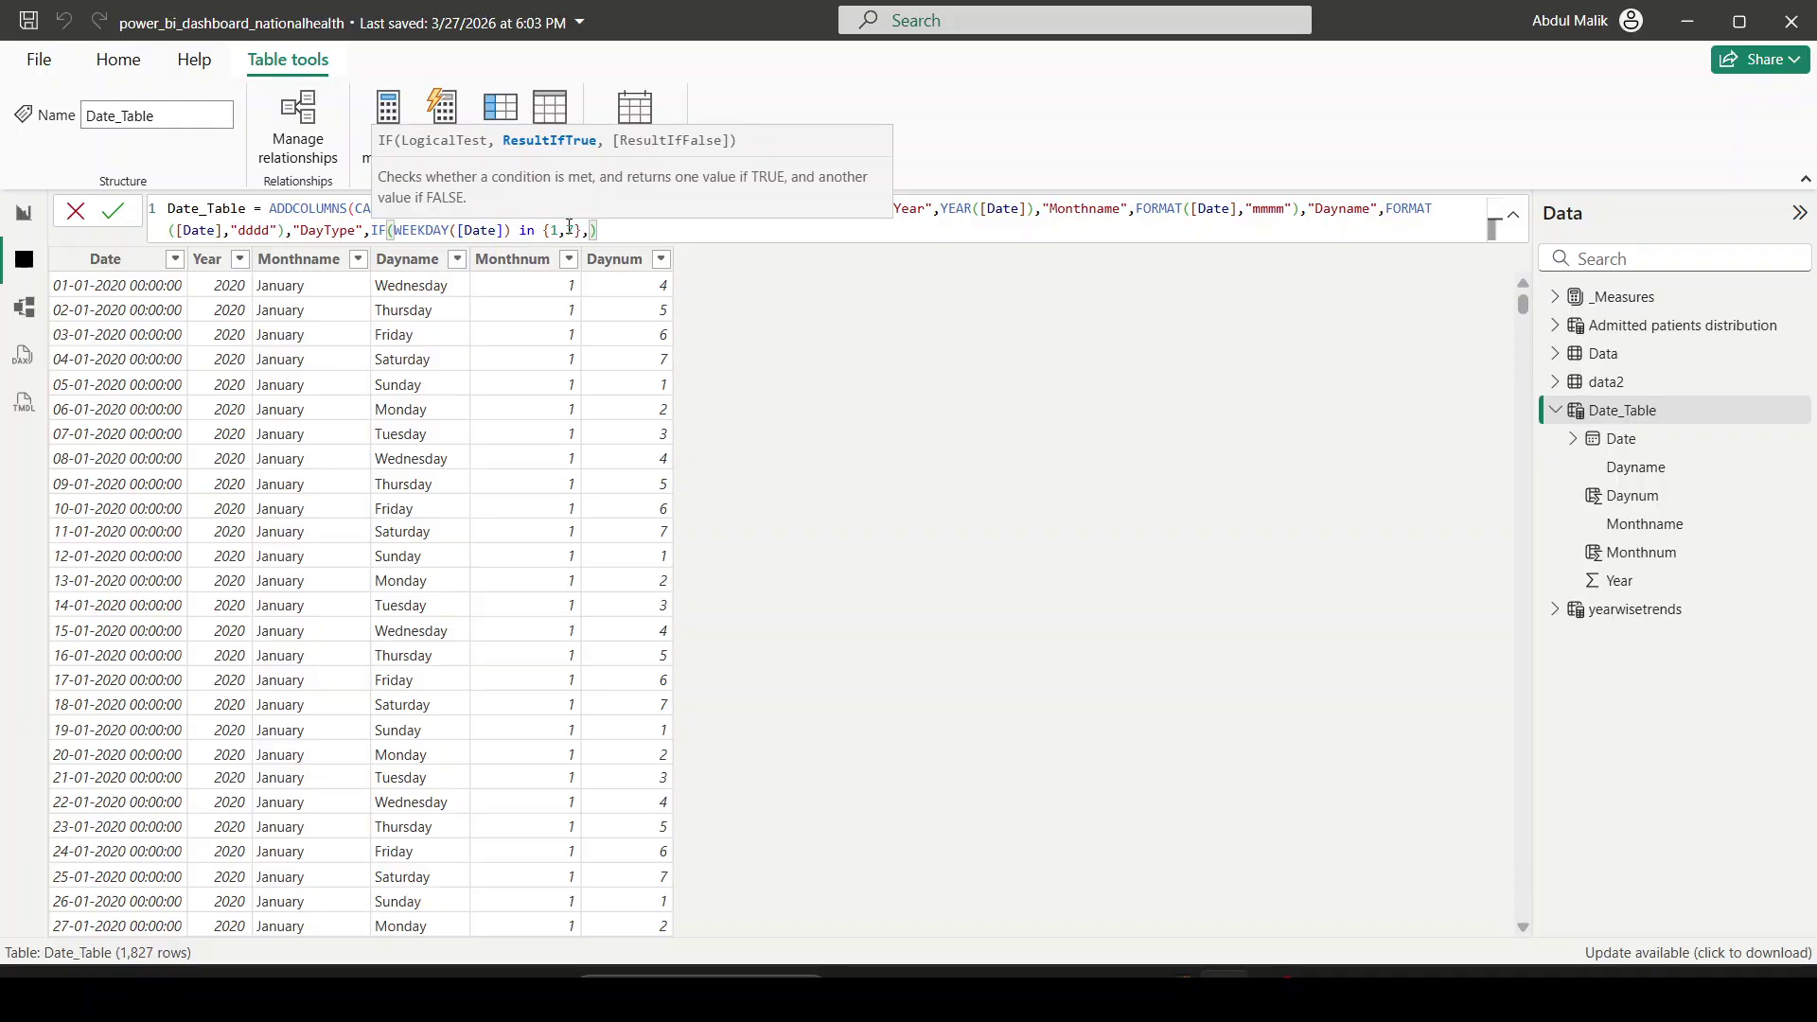
Step: Make the IF return "Weekend" when true and "Weekday" otherwise, and commit the Date_Table formula
type("\"Weekend")
type("\",\"")
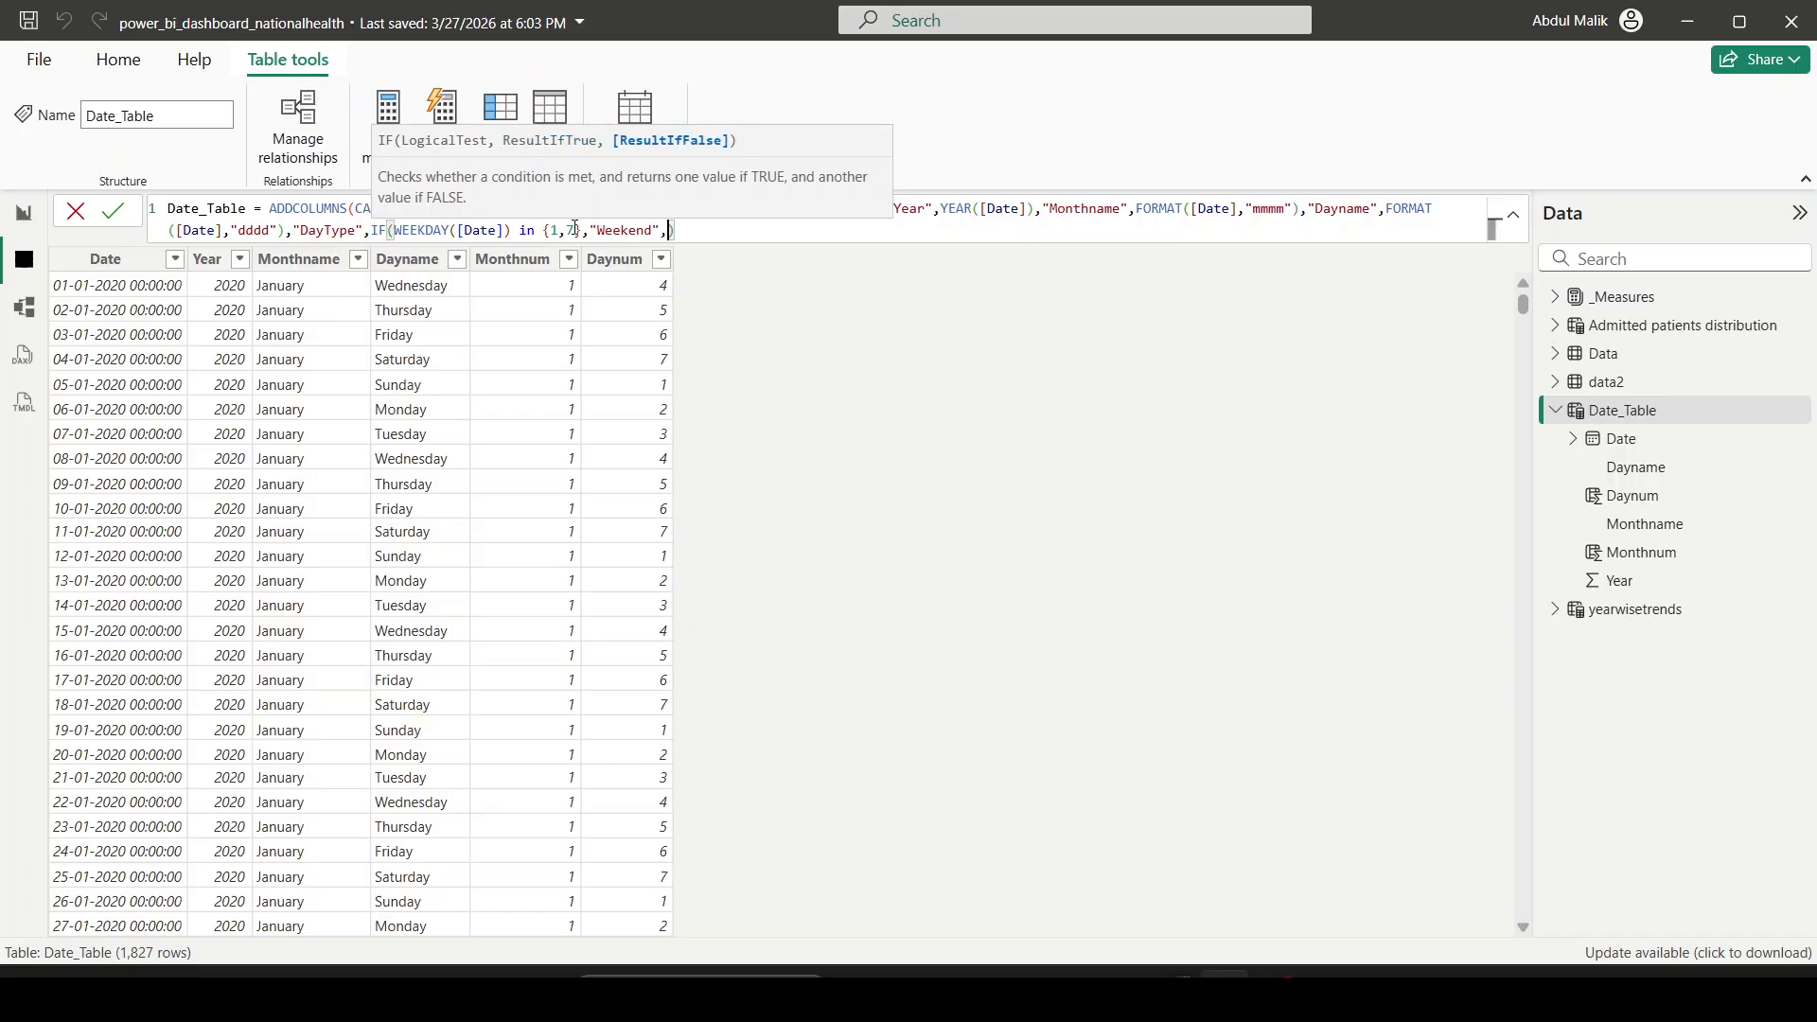
type("Weekday\")")
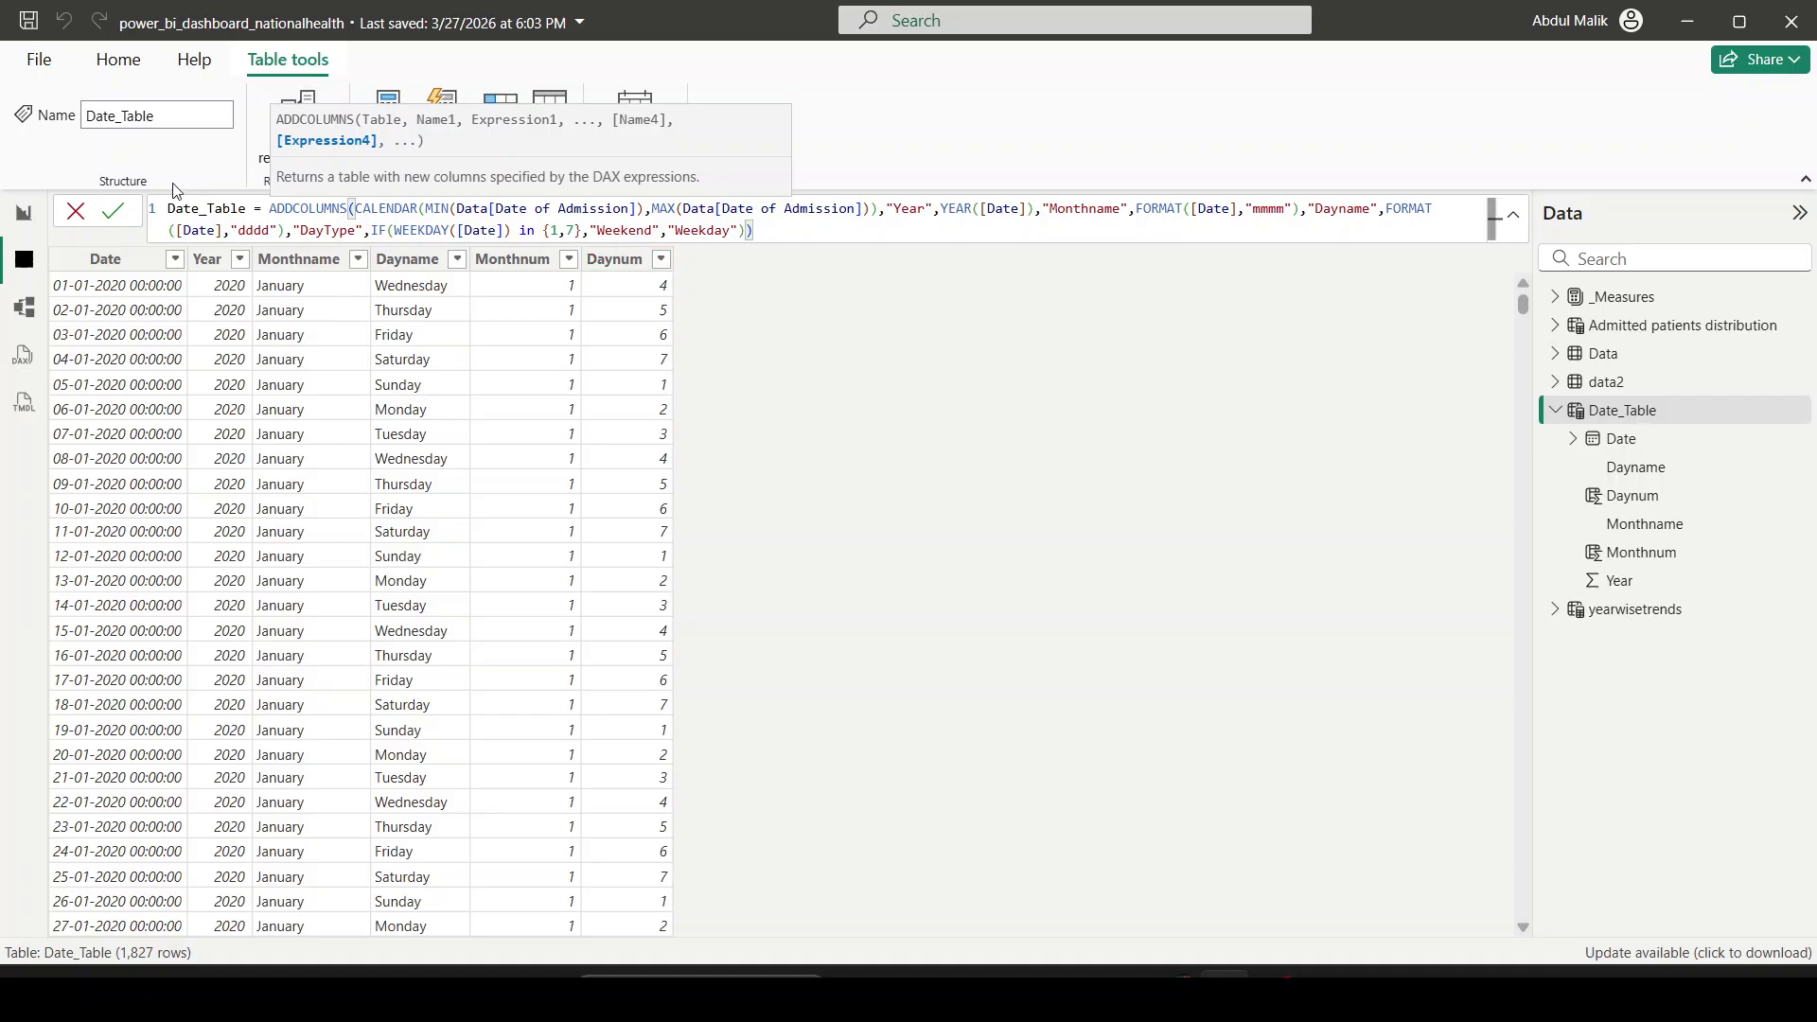
left_click(114, 211)
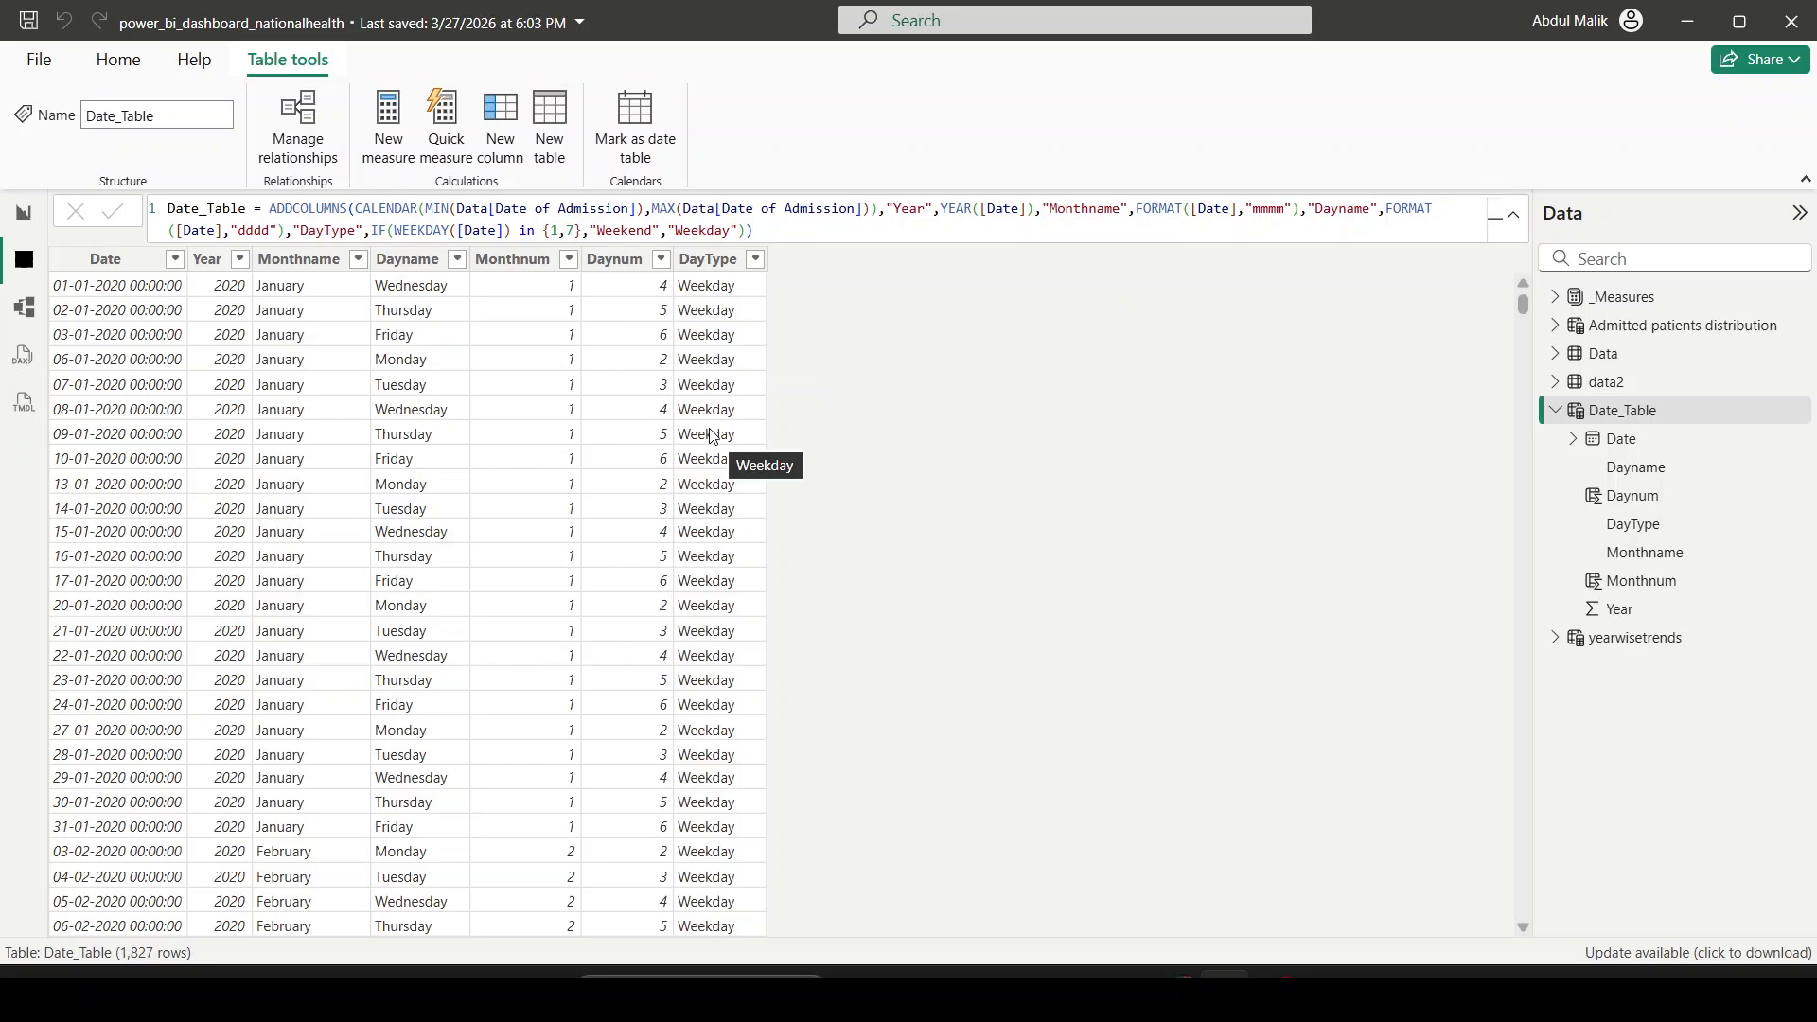
Step: Filter Daynum to 1 and 7 to check the matching DayType values, and clear all filters
scroll(689, 399, "down", 3)
scroll(690, 399, "up", 3)
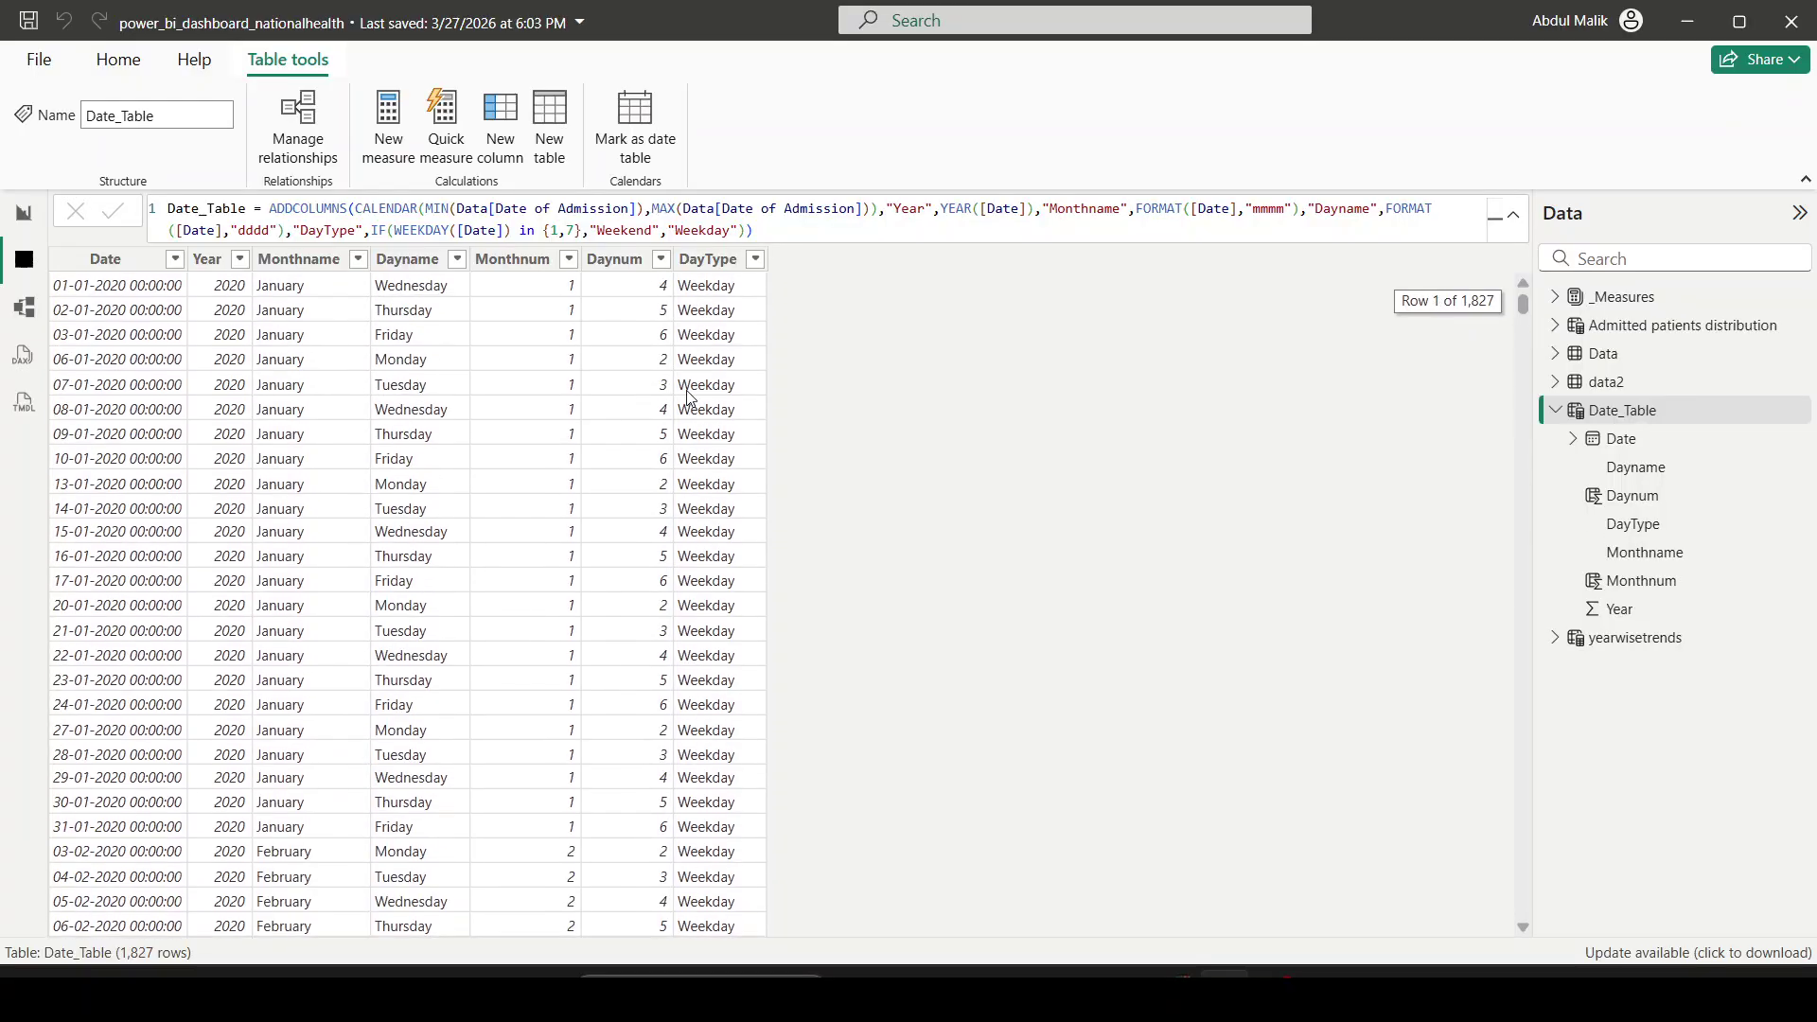
left_click(661, 259)
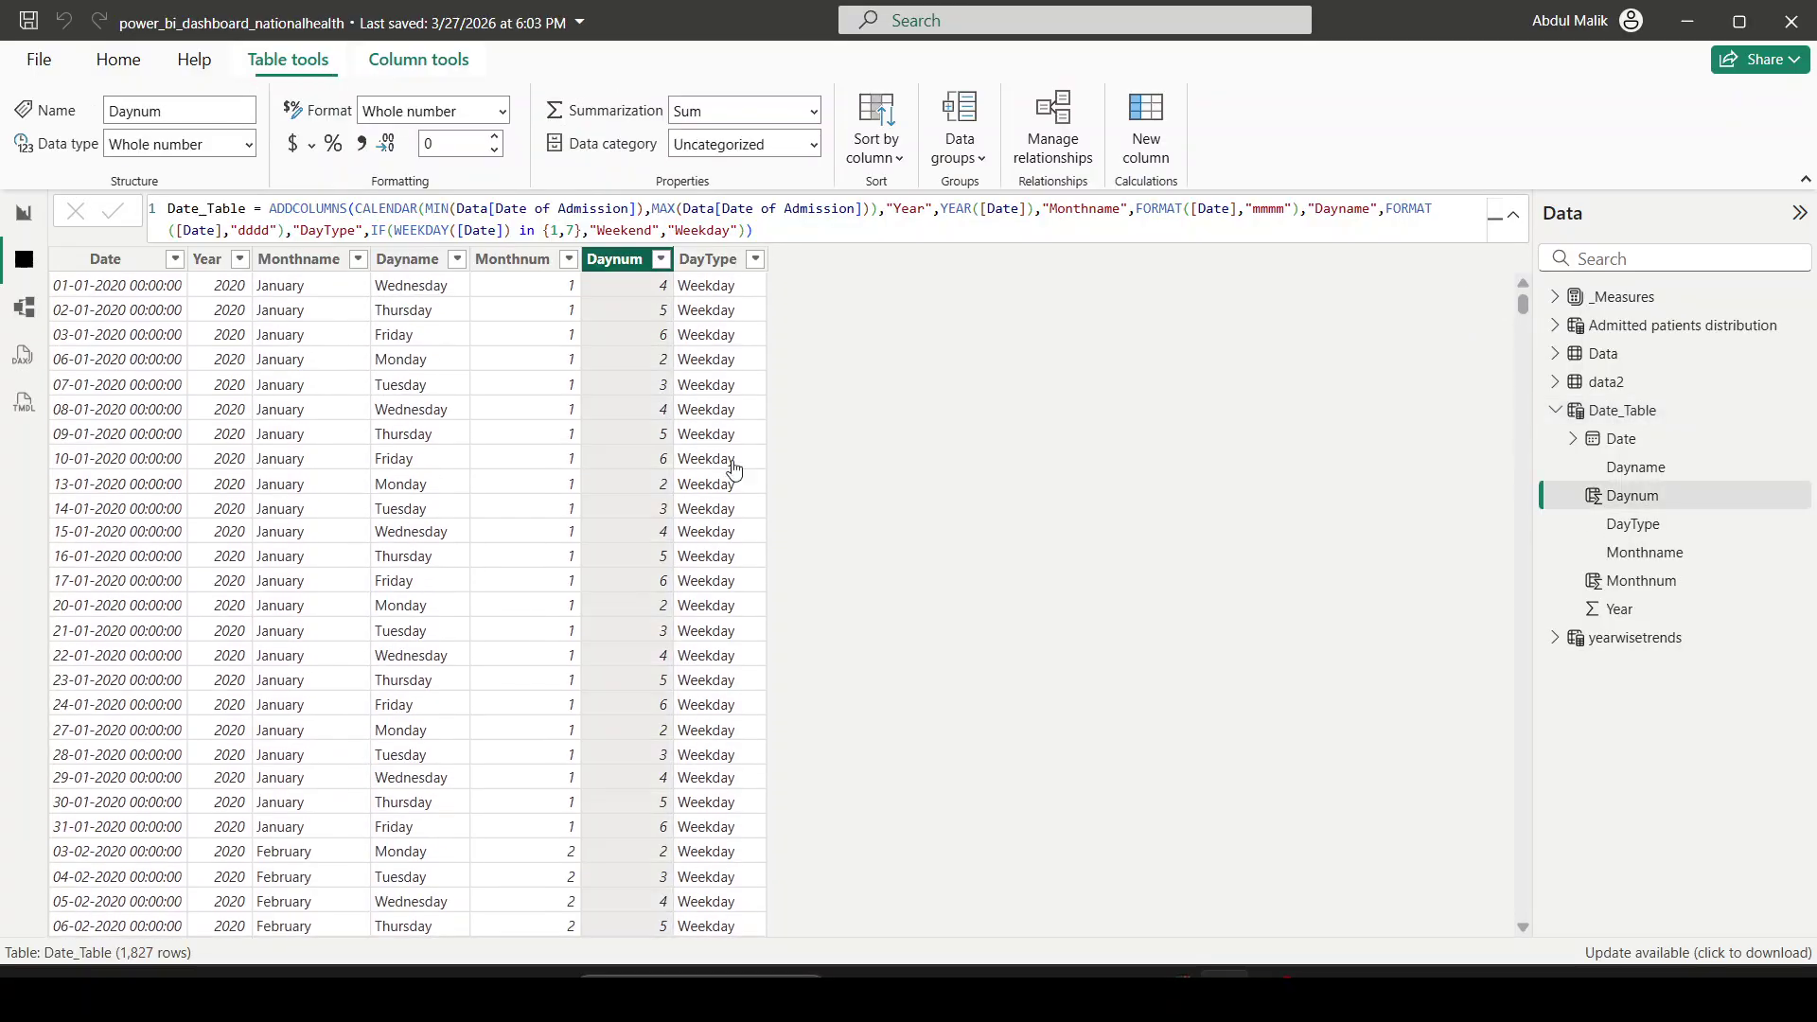
left_click(708, 445)
left_click(707, 463)
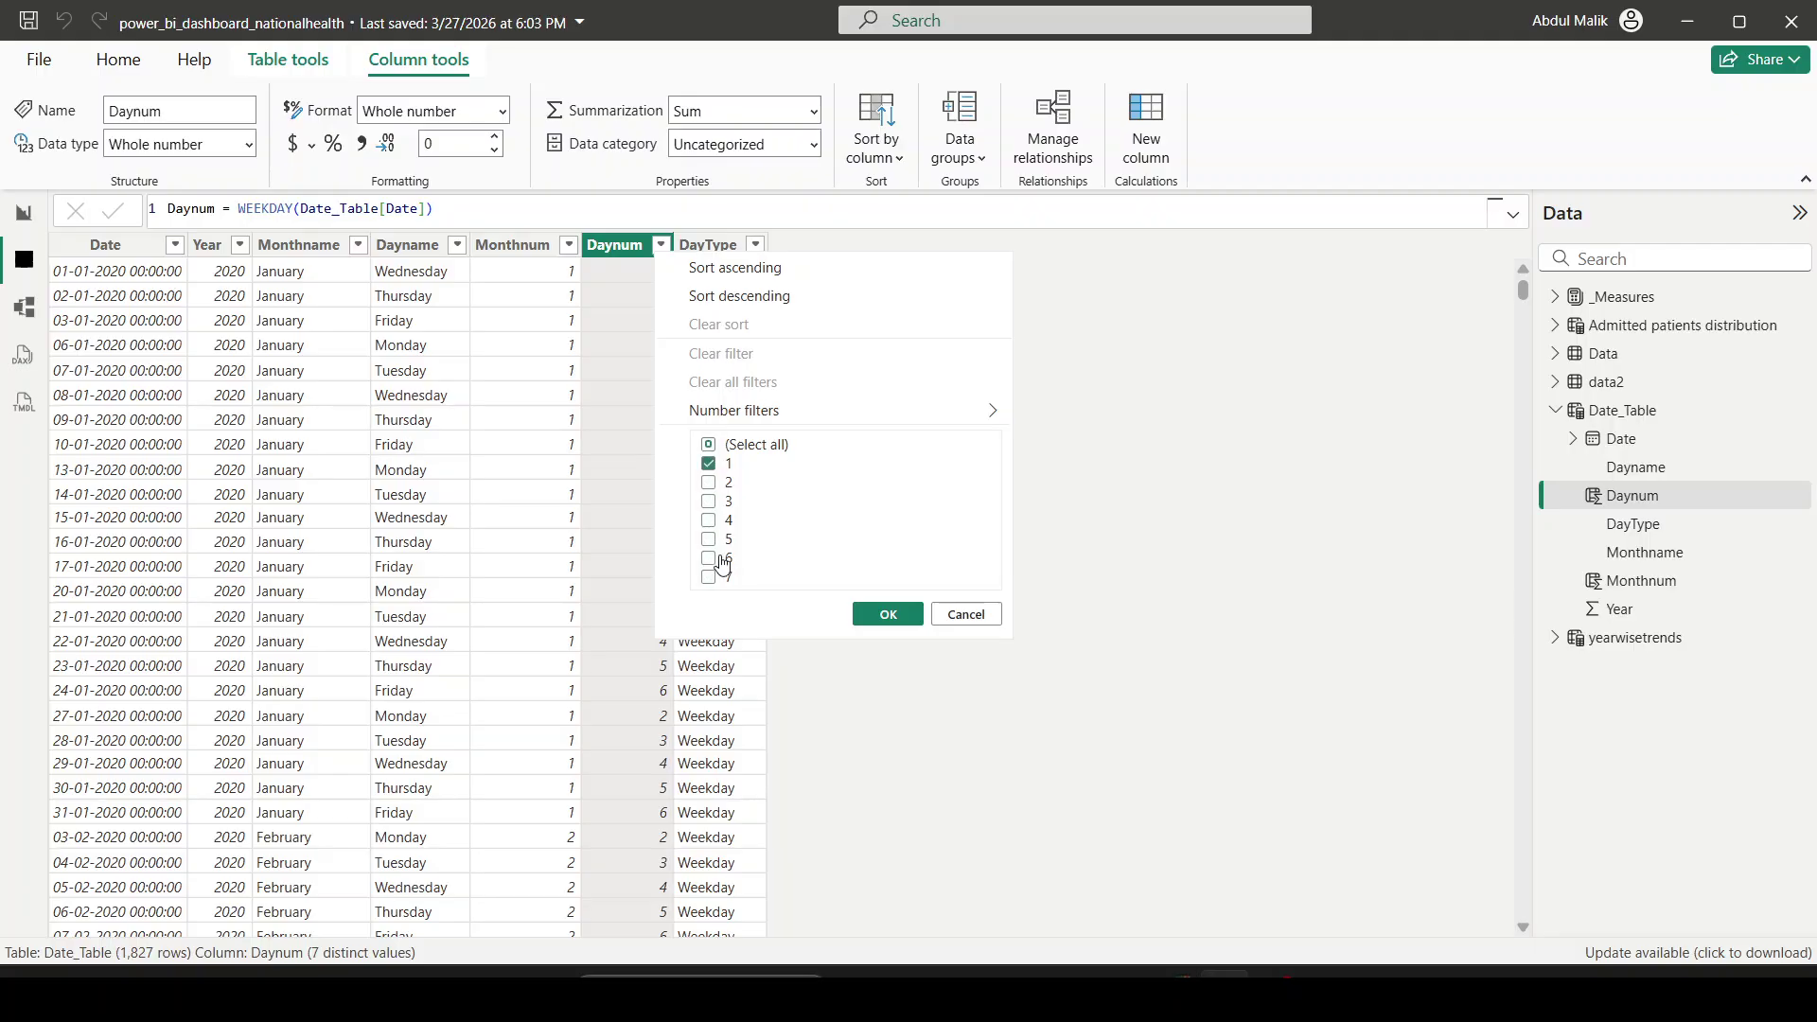
left_click(708, 577)
left_click(888, 615)
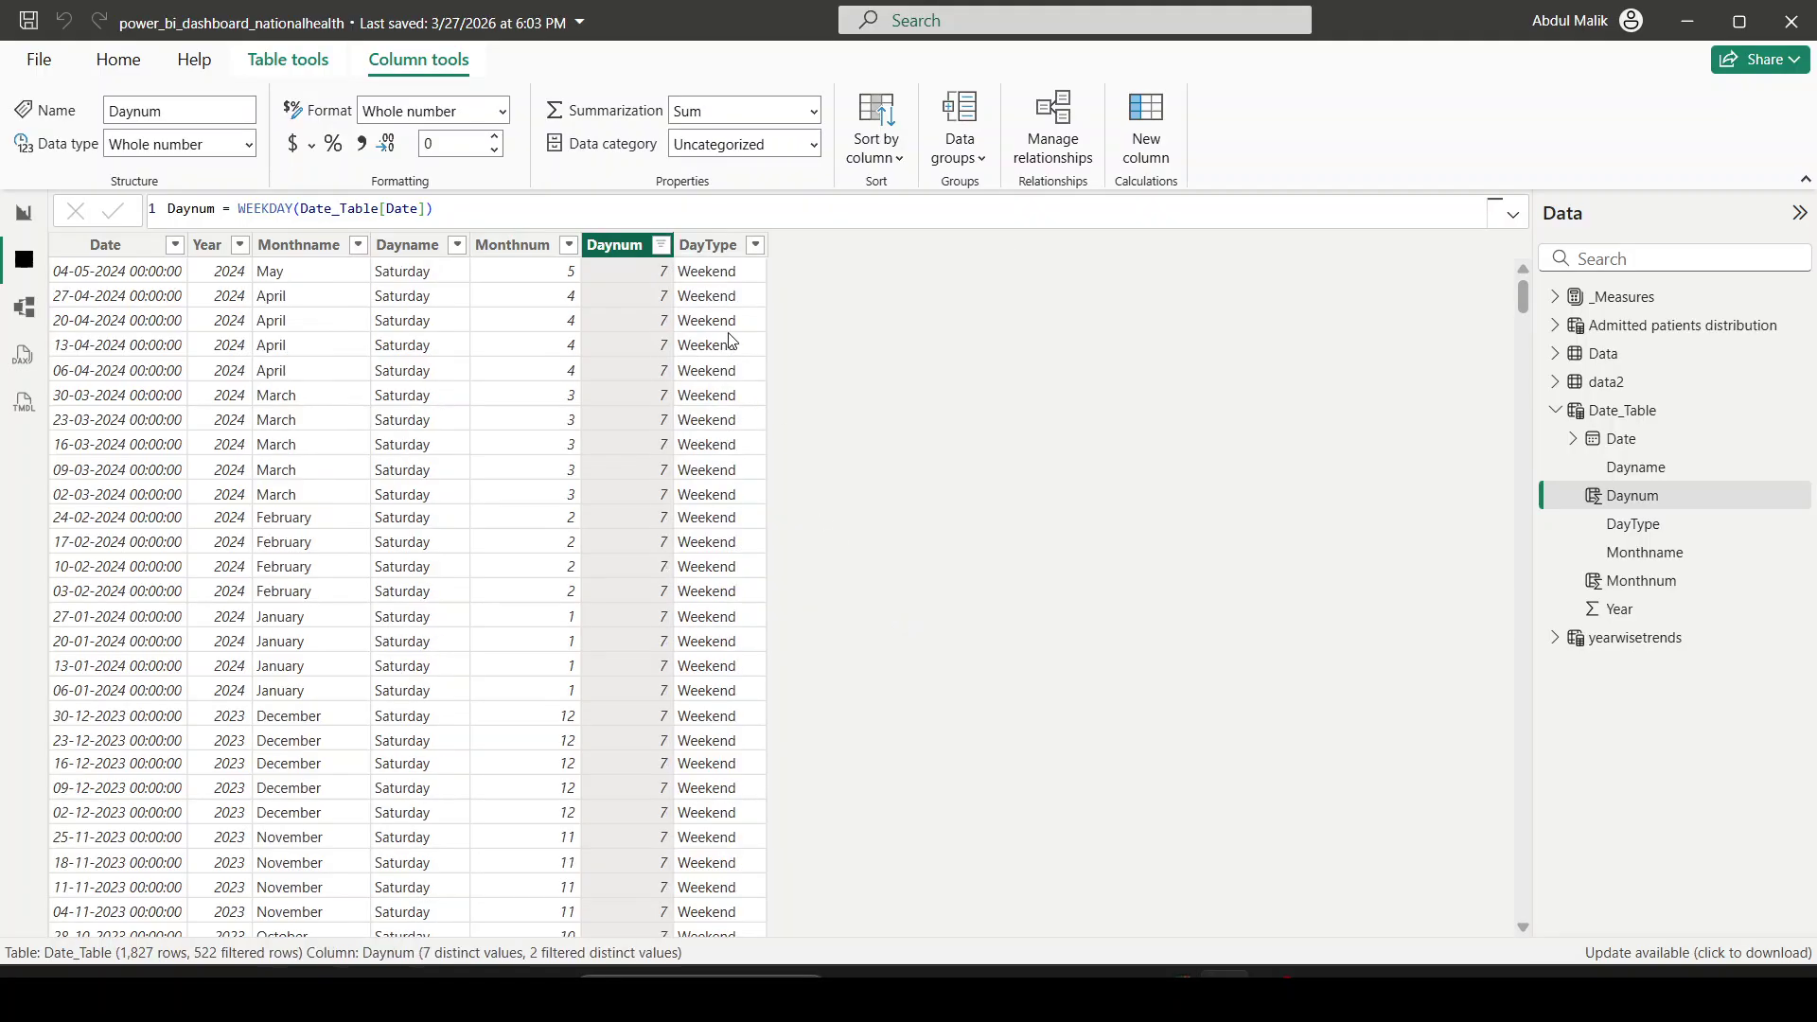
left_click(661, 249)
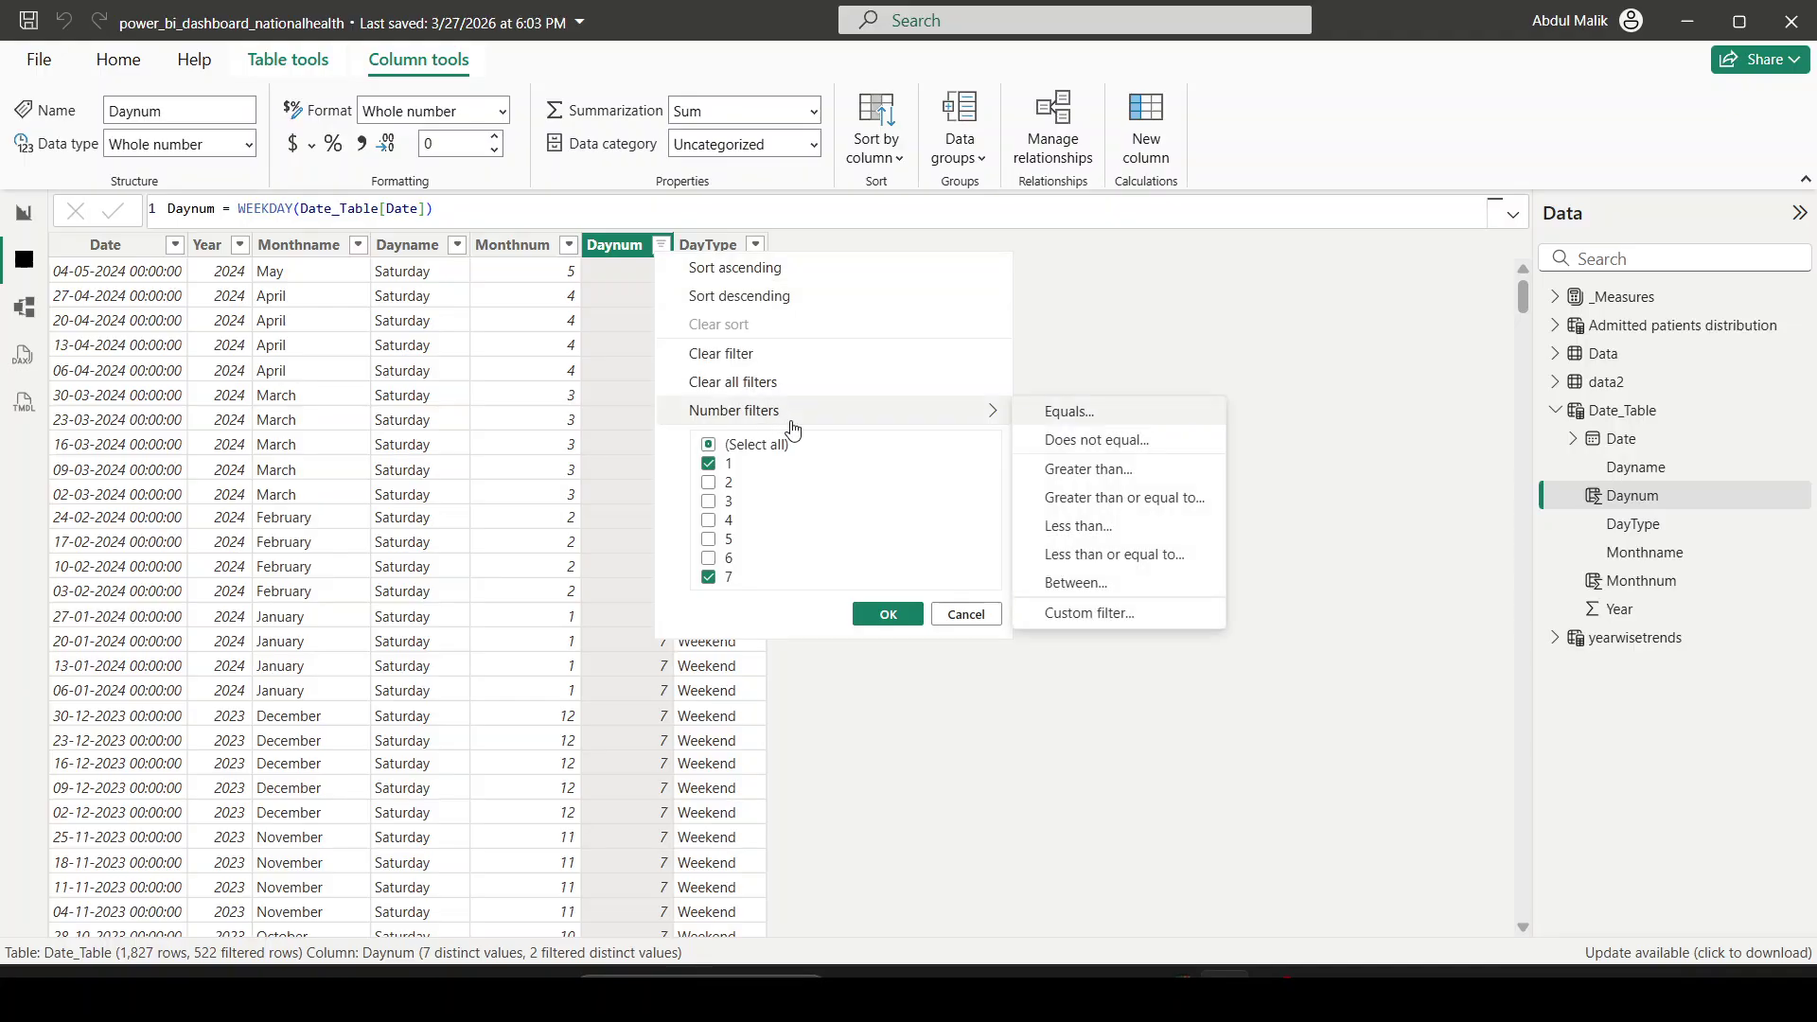
left_click(828, 380)
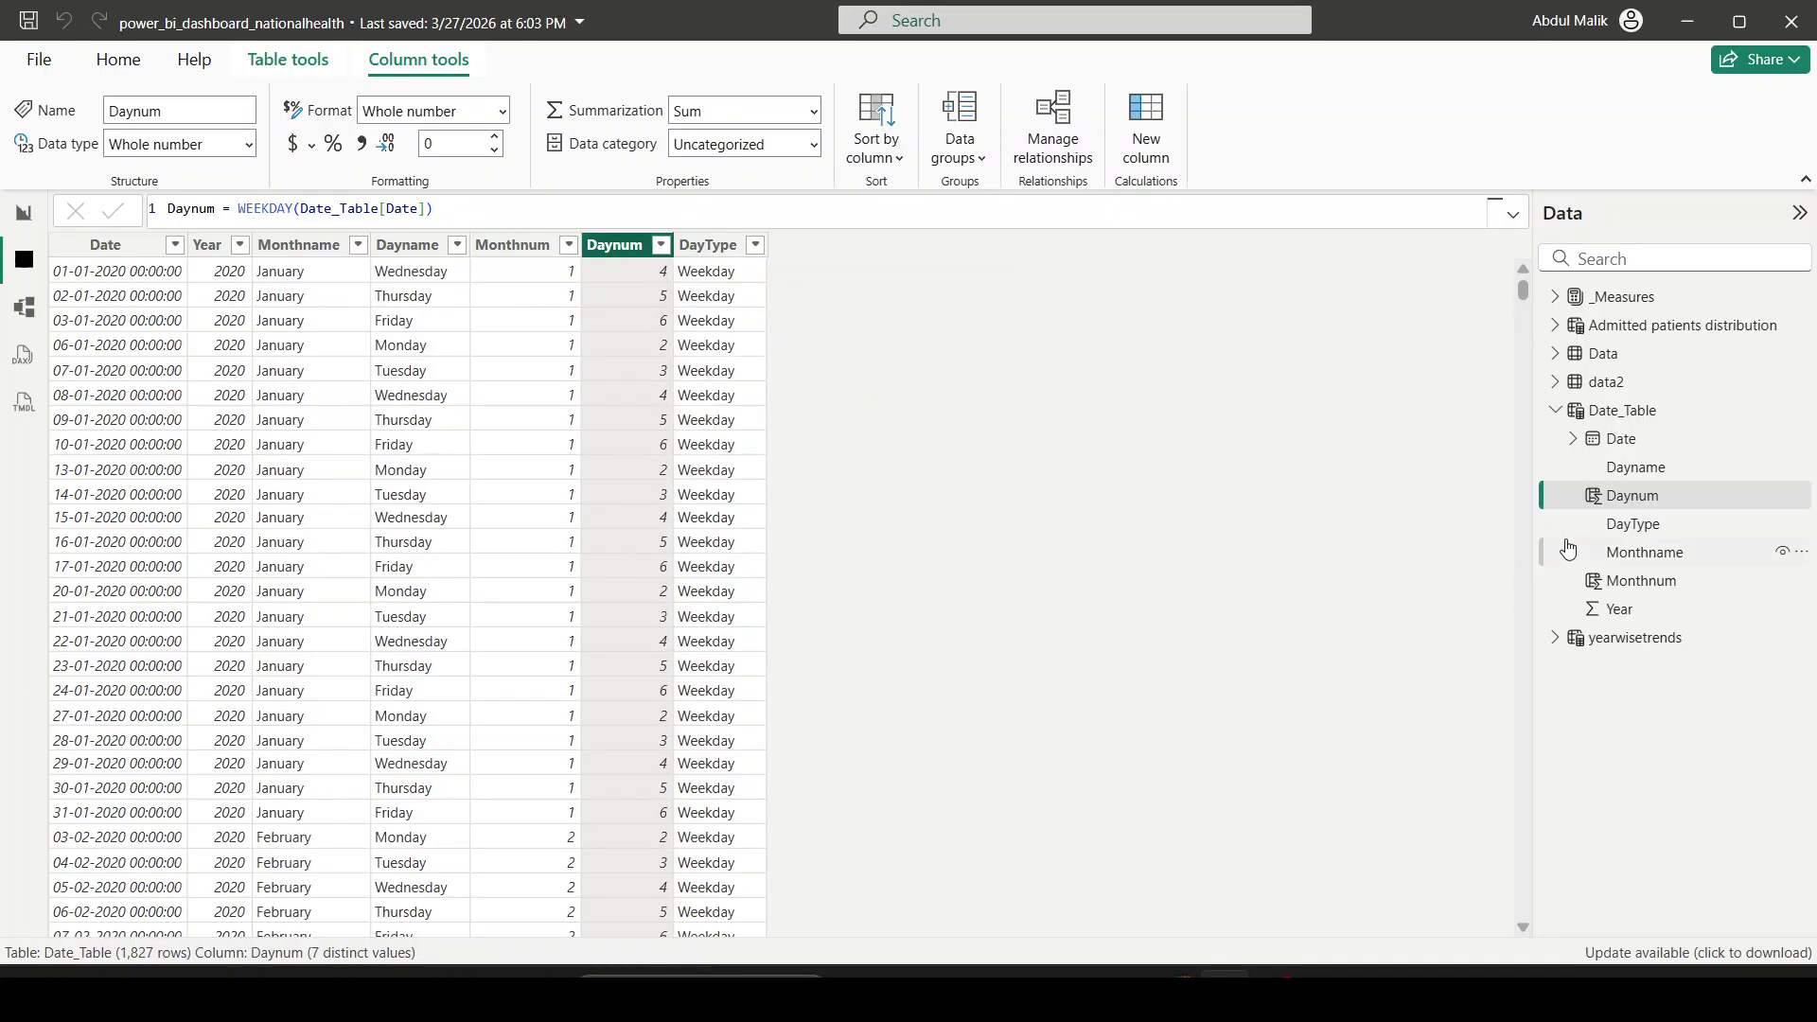
Step: Review the DayType part of the Date_Table formula, including the WEEKDAY test on [Date] and its "Weekend" and "Weekday" results
left_click(1661, 417)
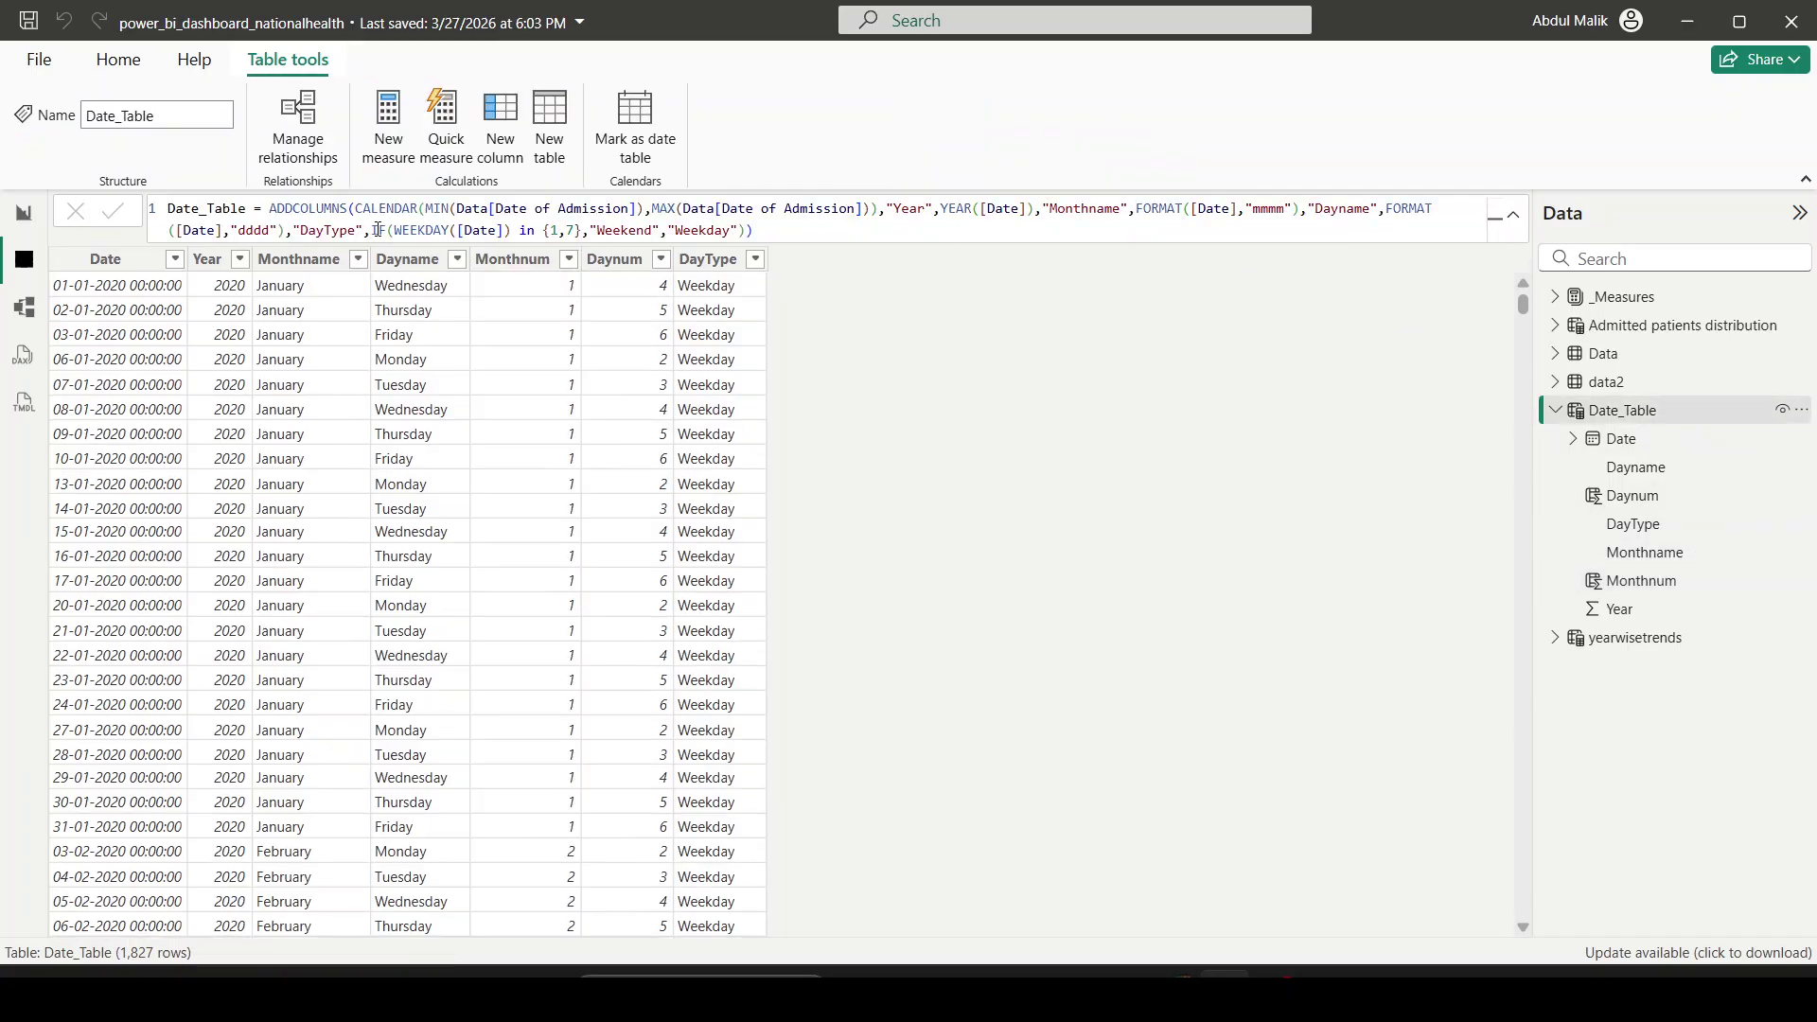
left_click_drag(362, 231, 302, 227)
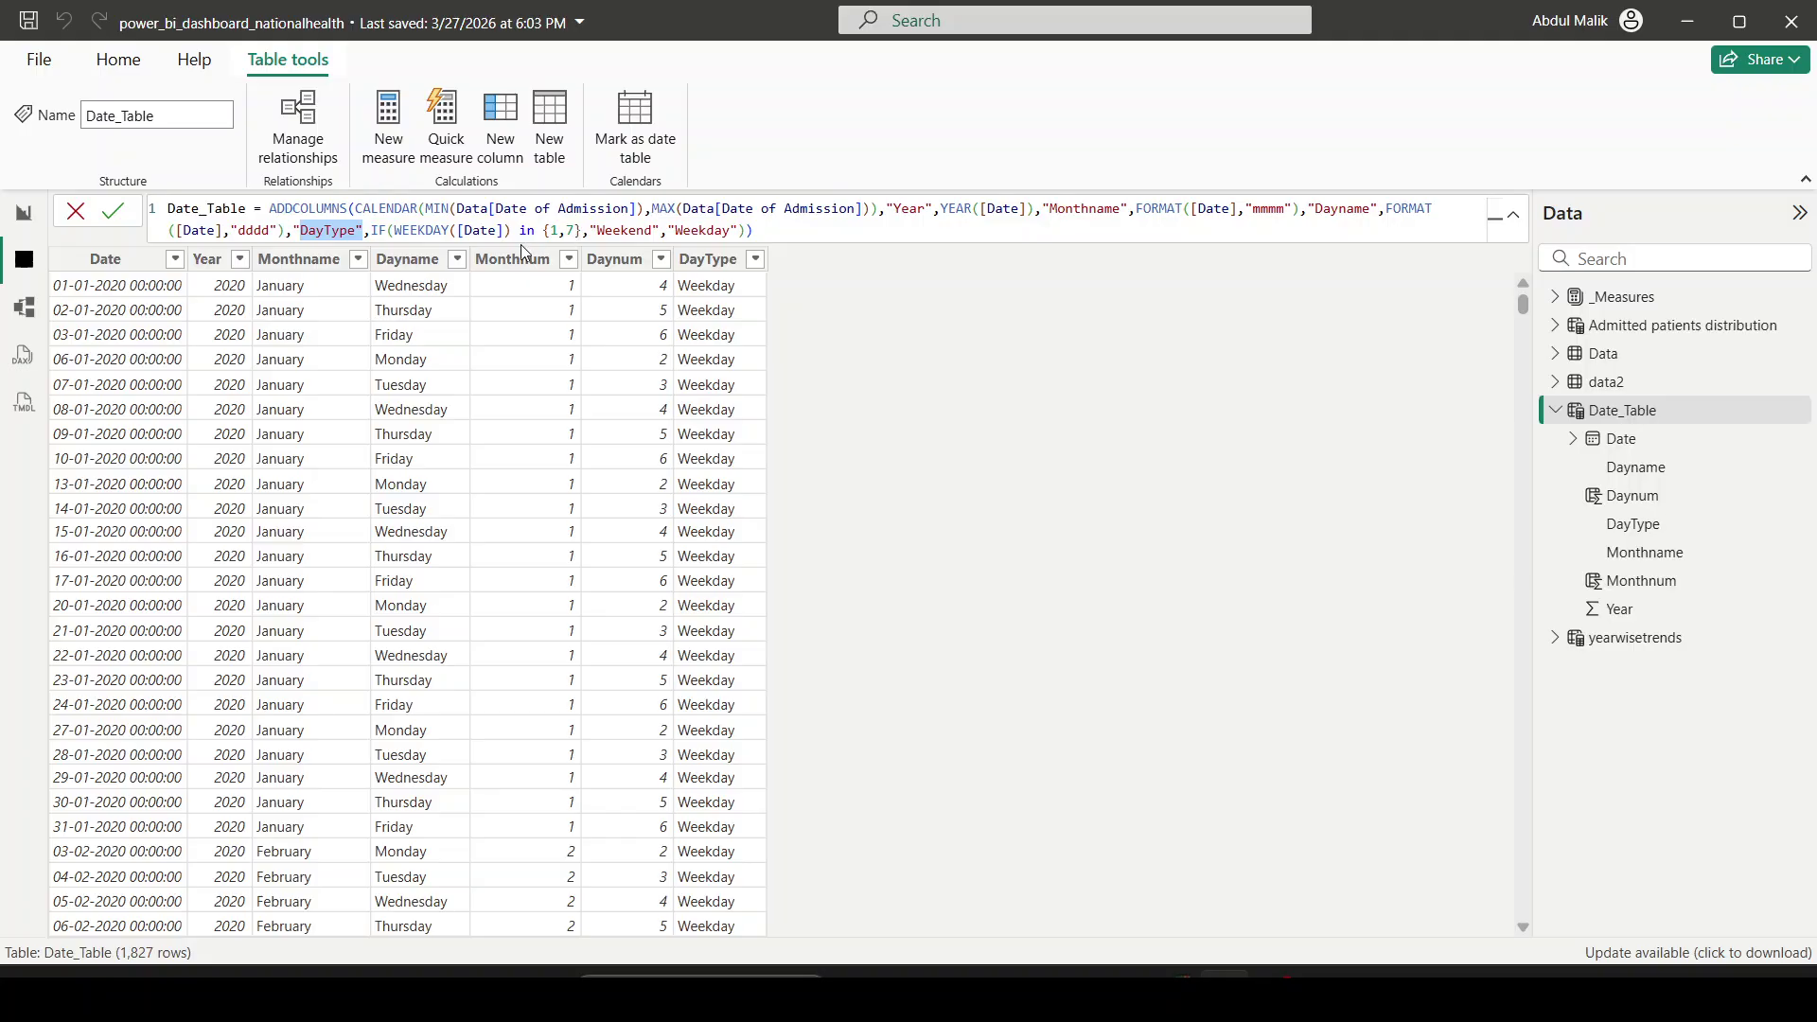
left_click_drag(391, 230, 443, 231)
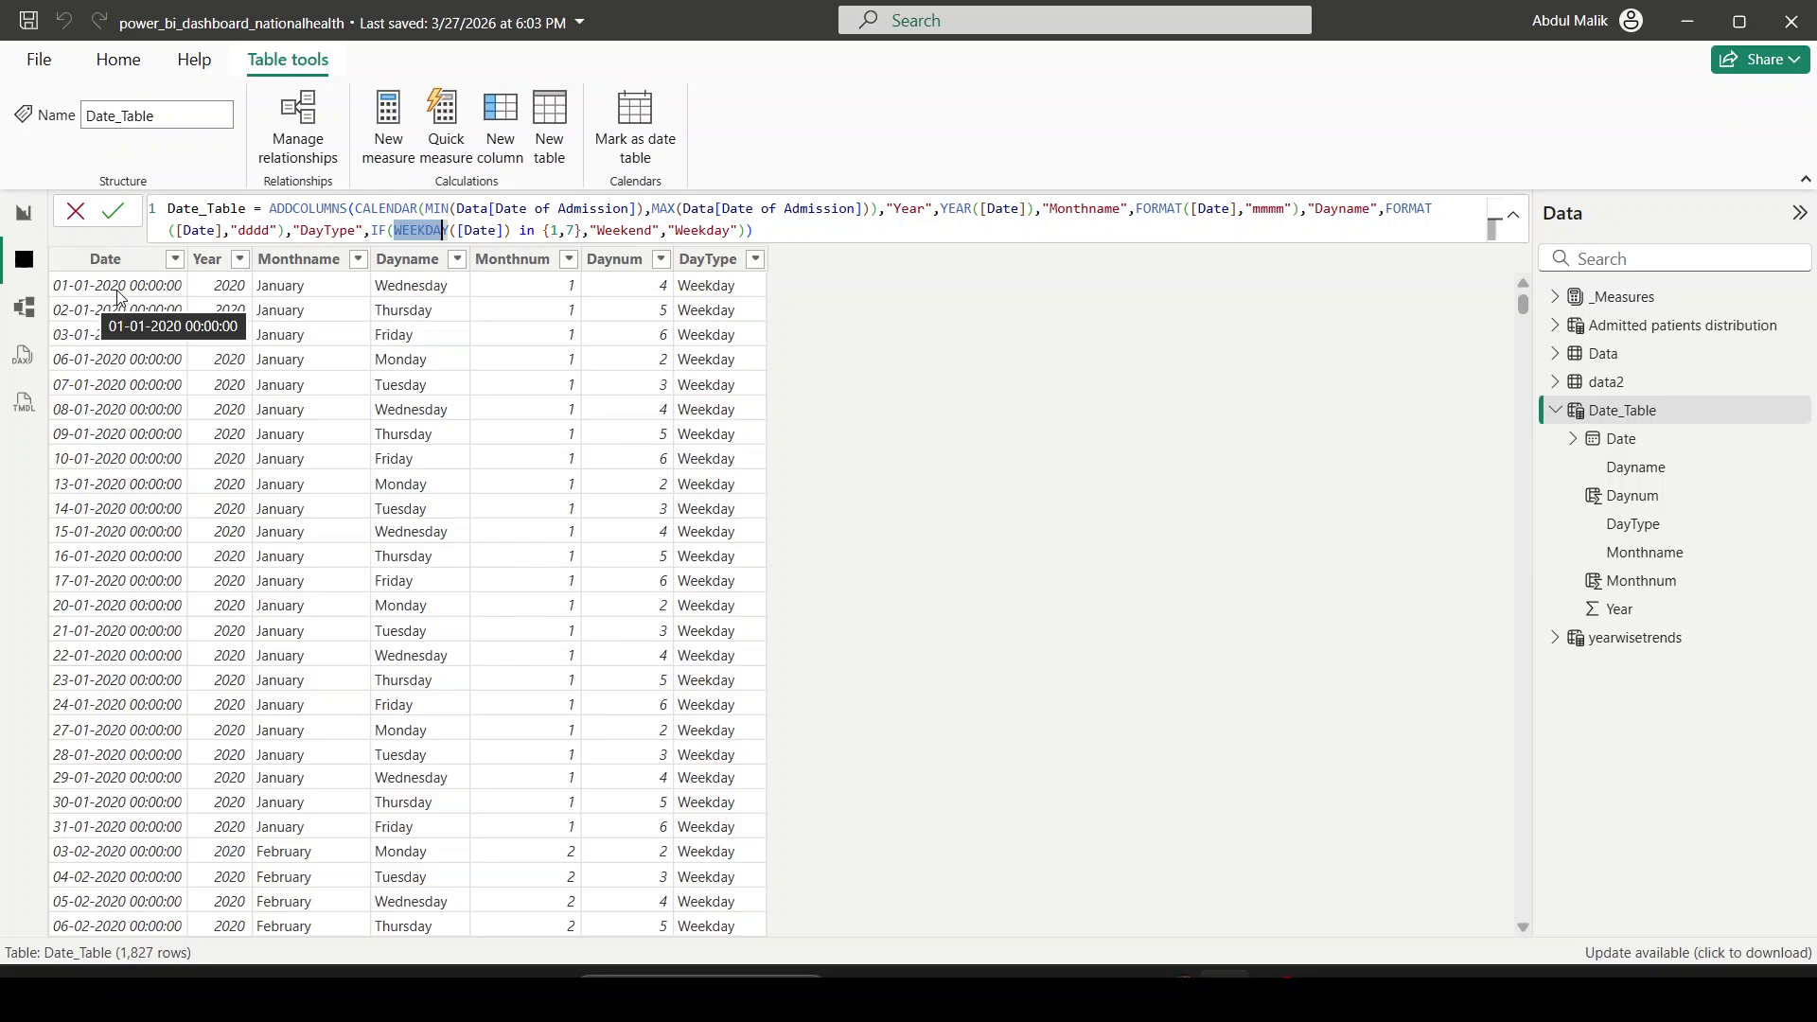
left_click(512, 231)
left_click_drag(512, 231, 456, 232)
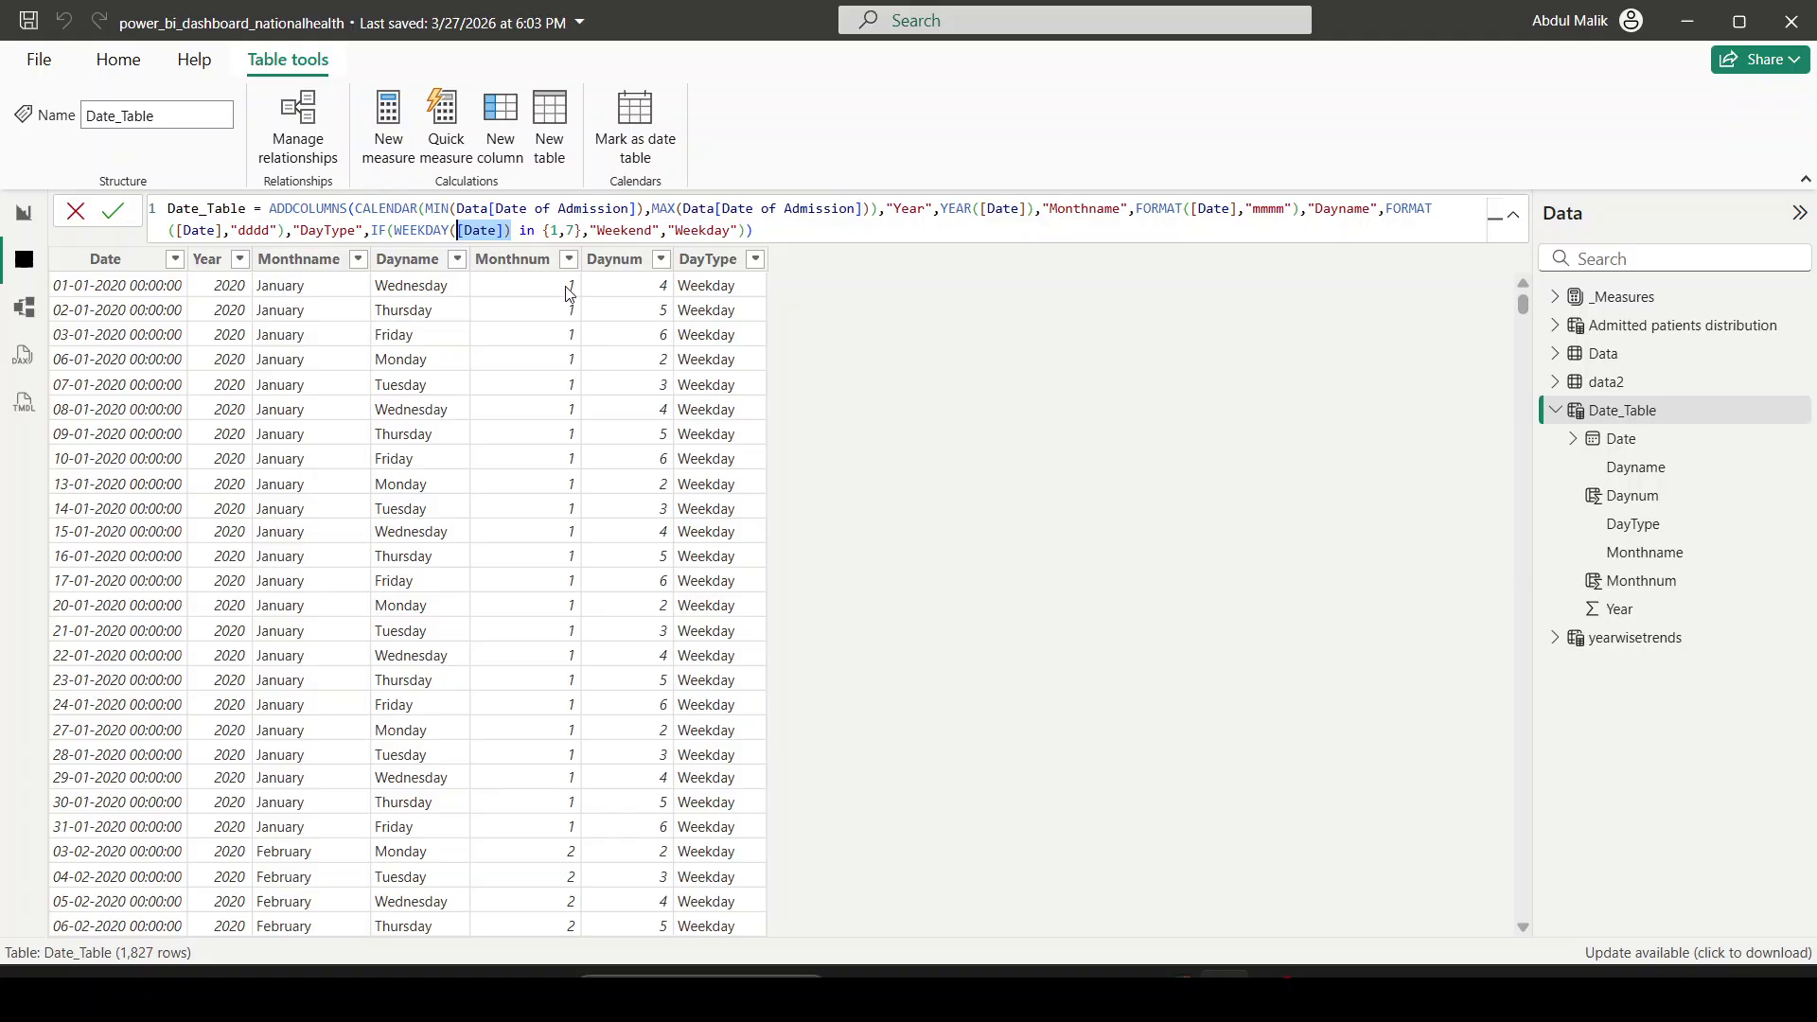
left_click(593, 230)
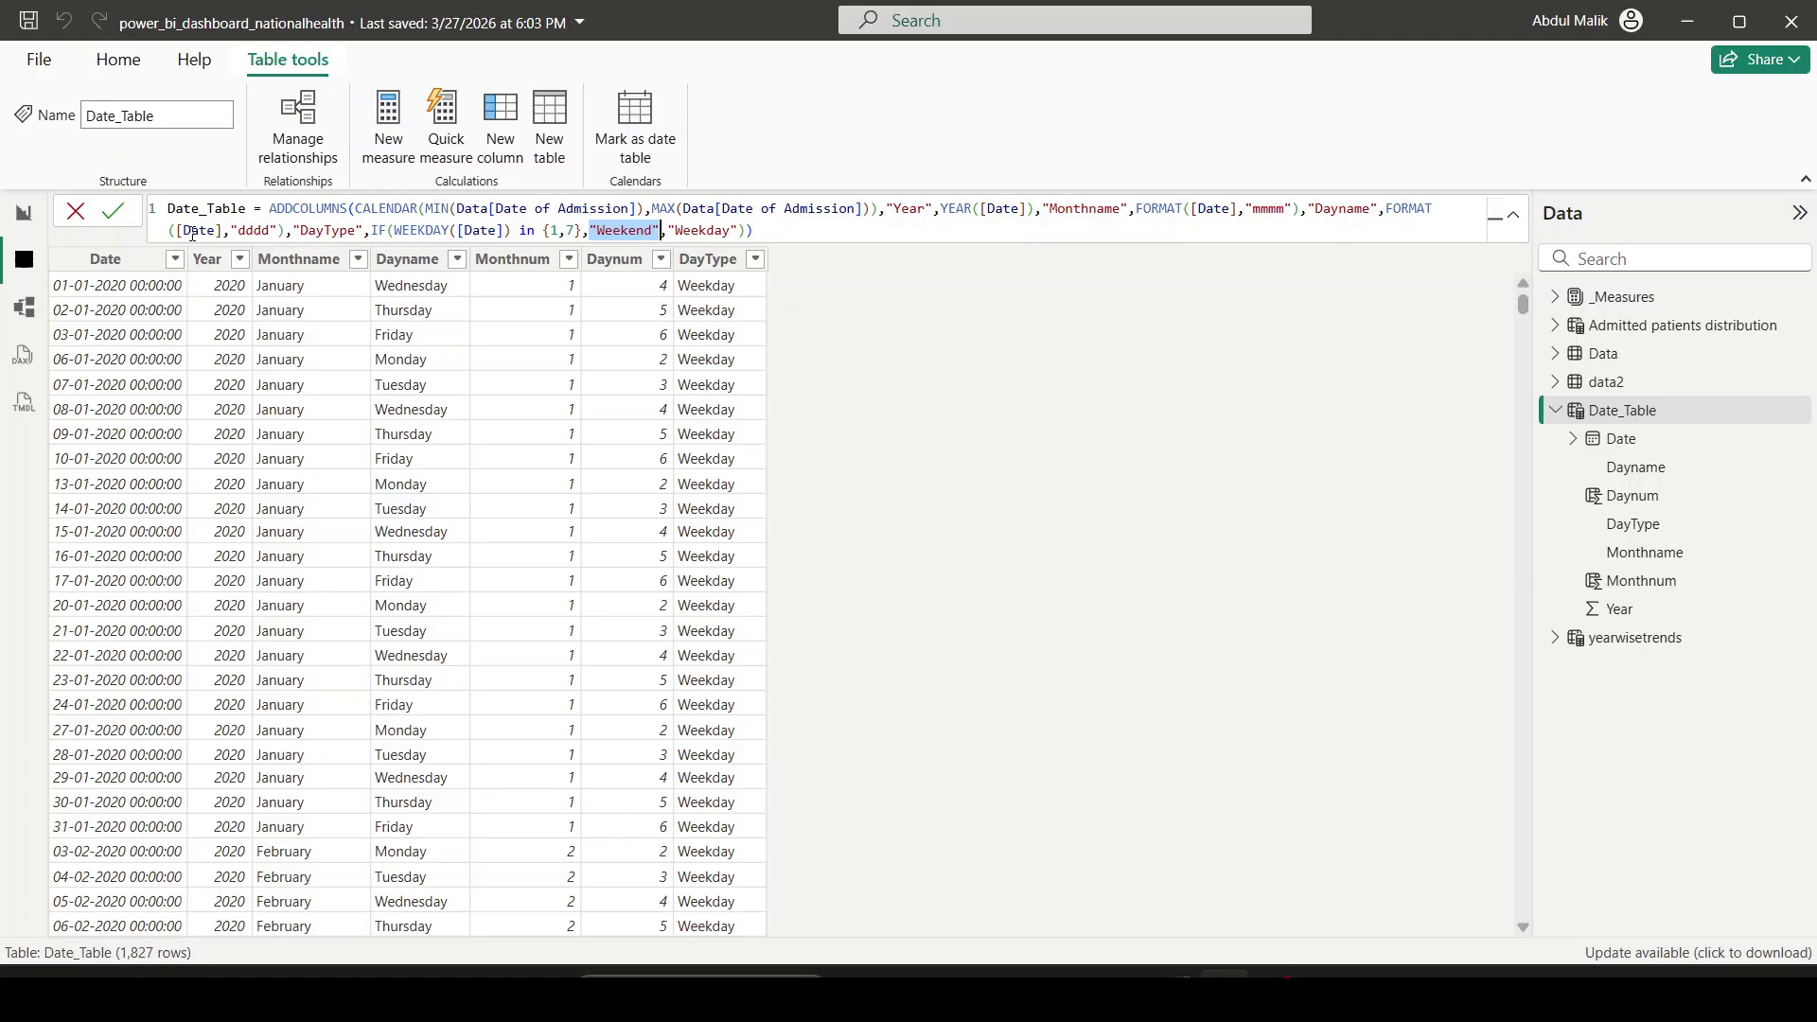
Step: Discard the blank column formula in the report view and add a donut chart with DayType as legend and Total_Admissions as values
left_click(24, 212)
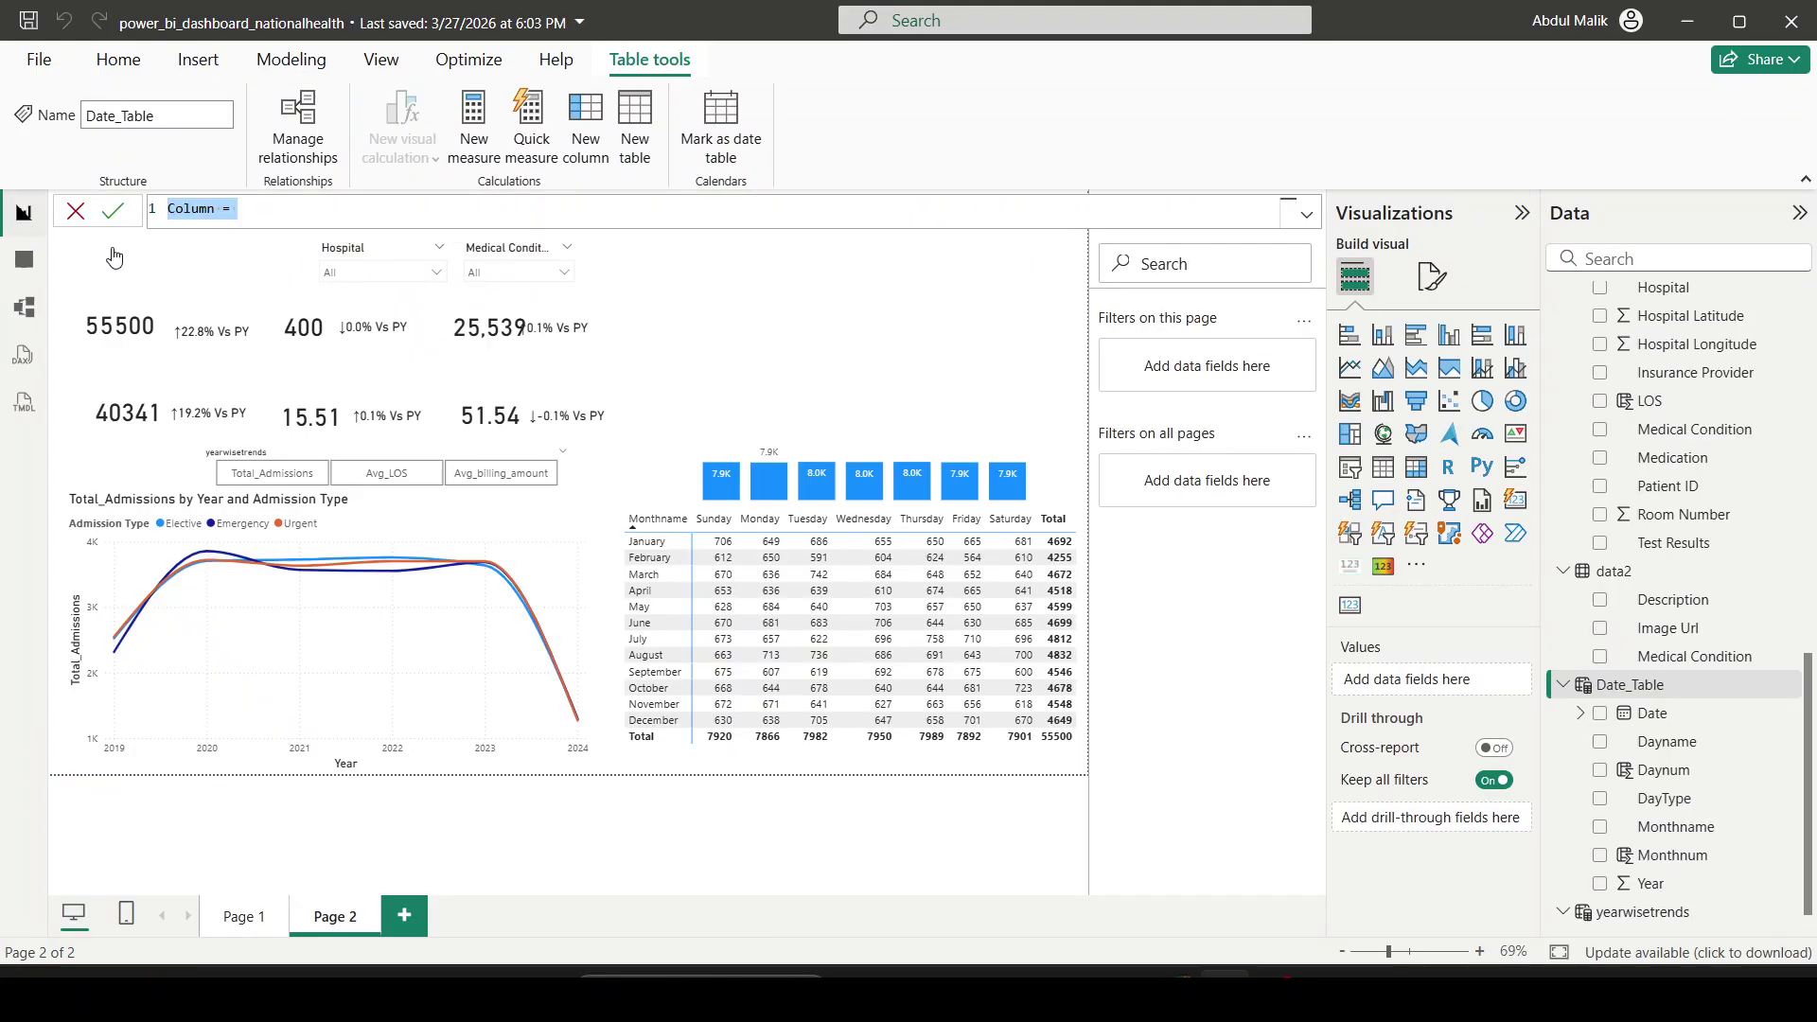
left_click(75, 214)
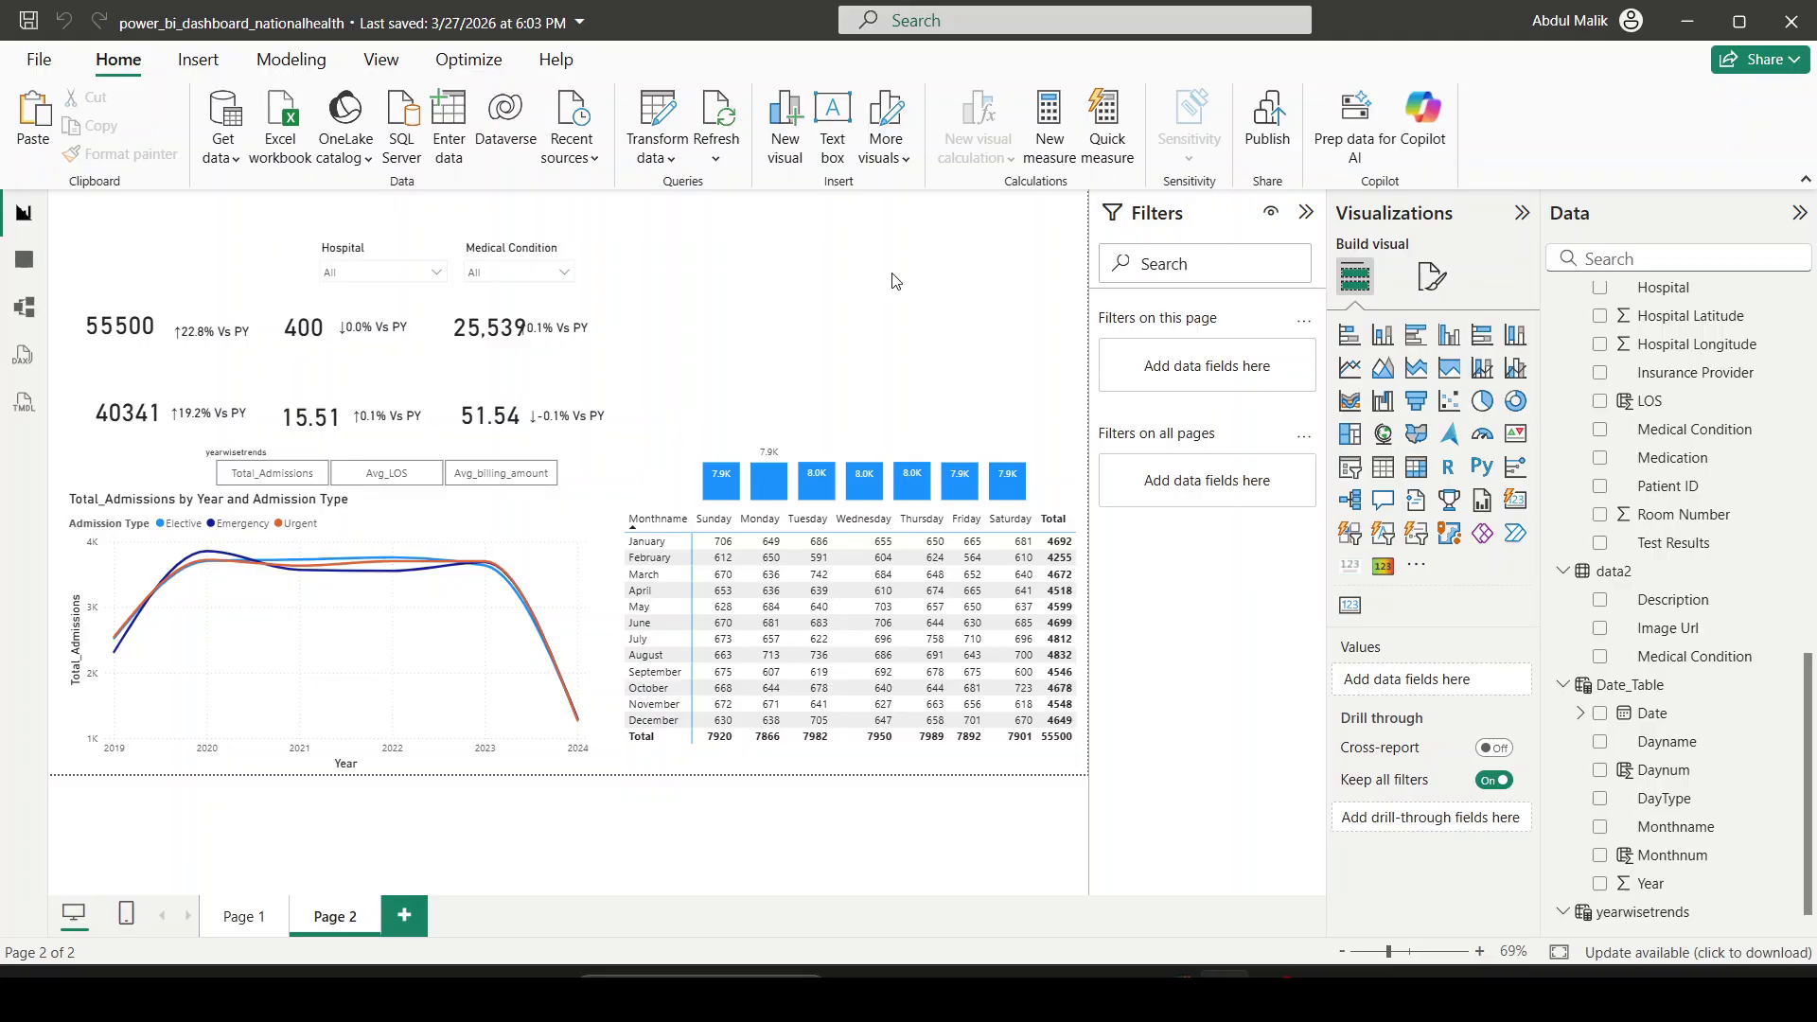
left_click(1515, 402)
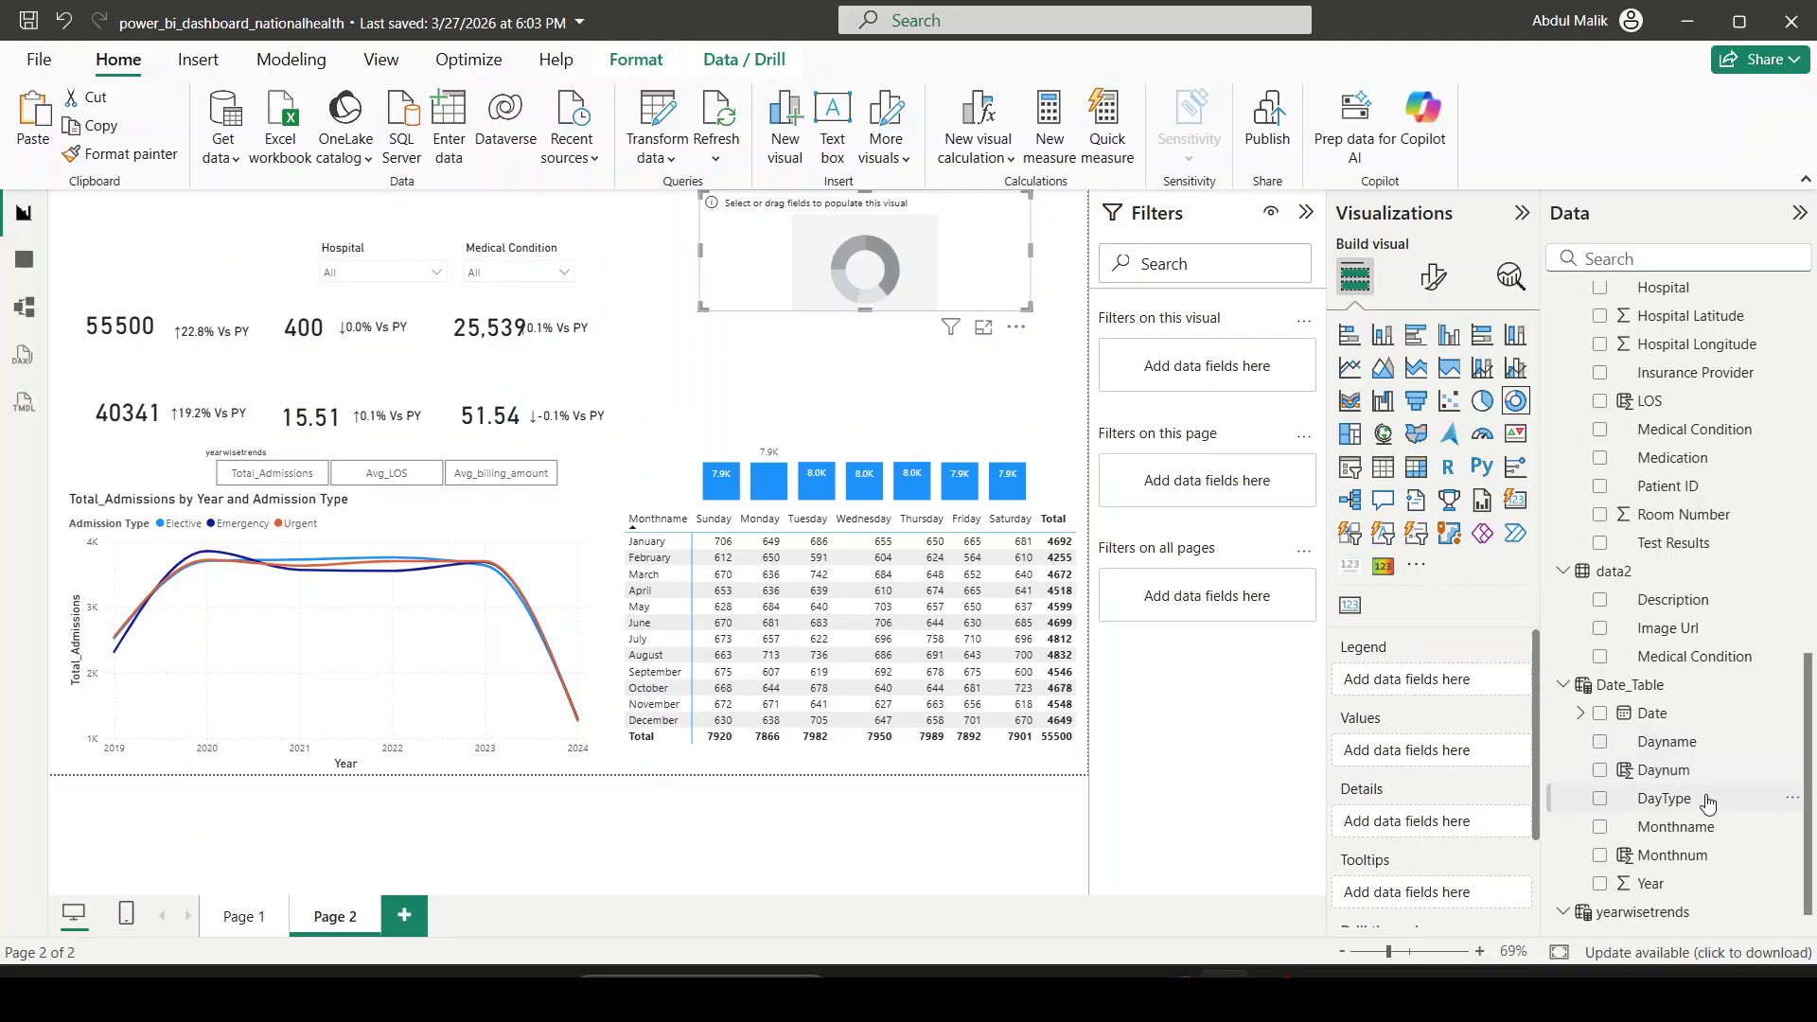
left_click_drag(1703, 799, 1440, 681)
scroll(1637, 445, "up", 6)
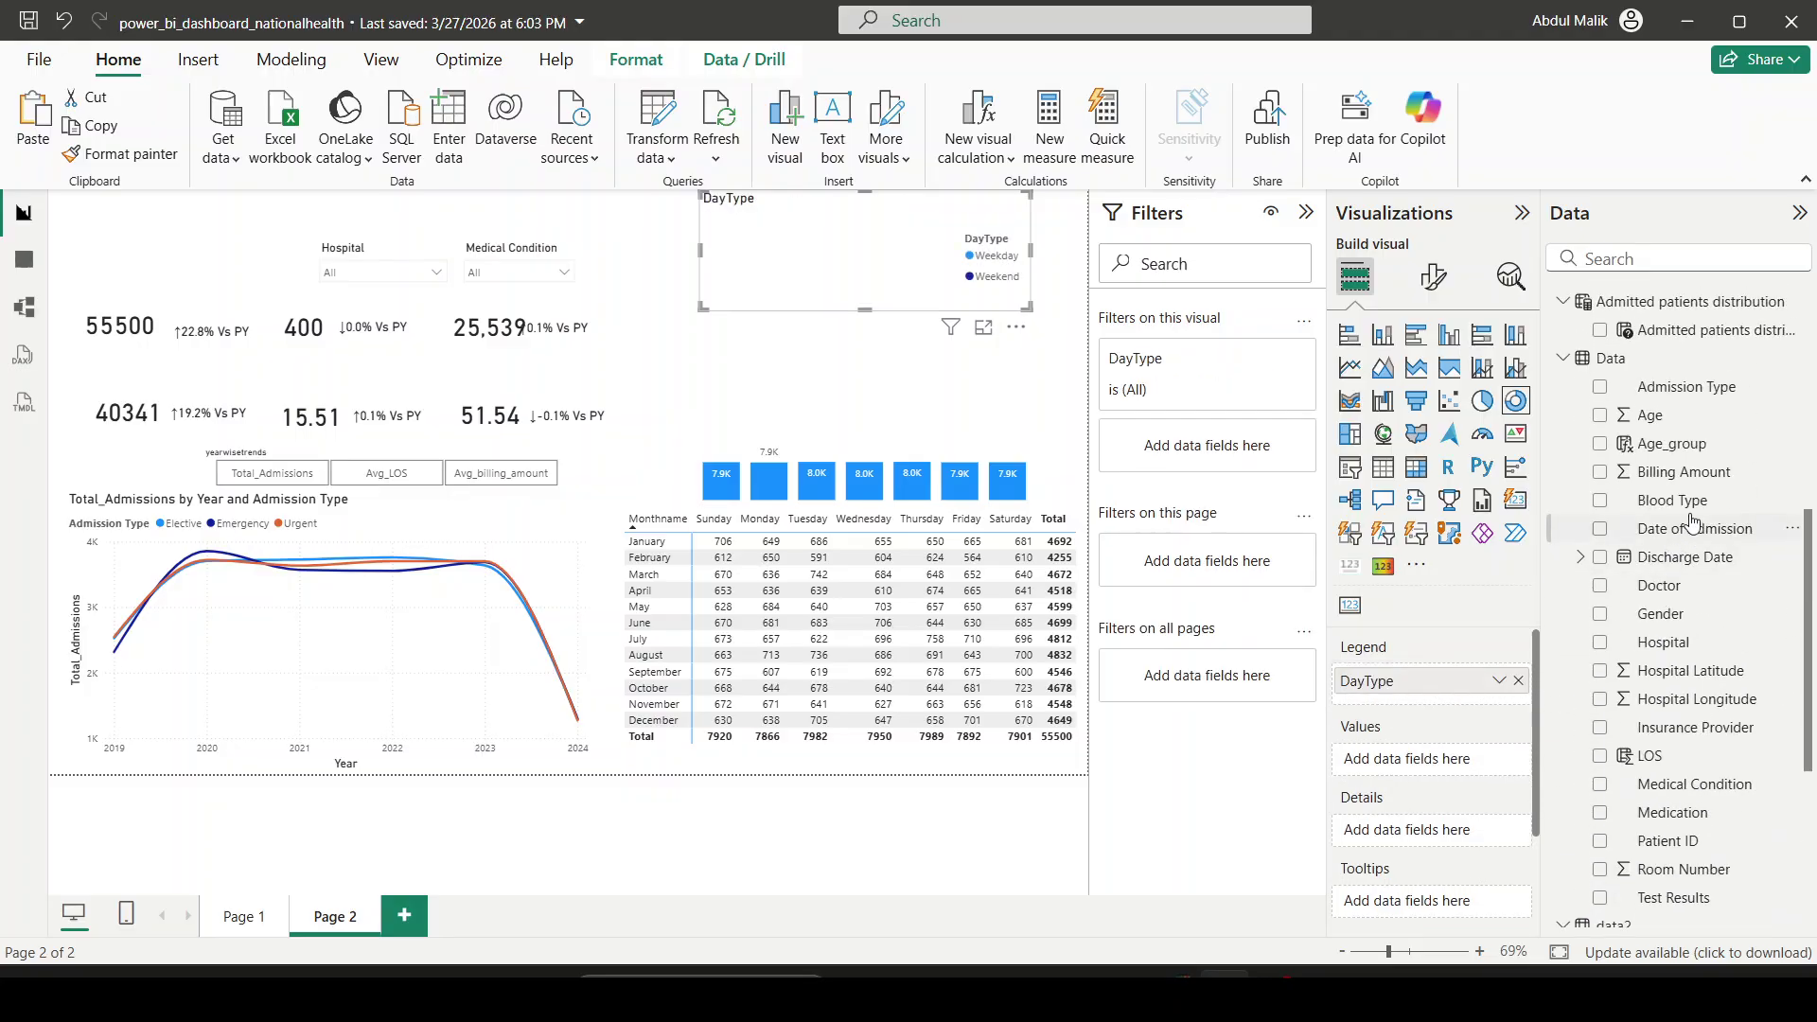
scroll(1637, 445, "up", 4)
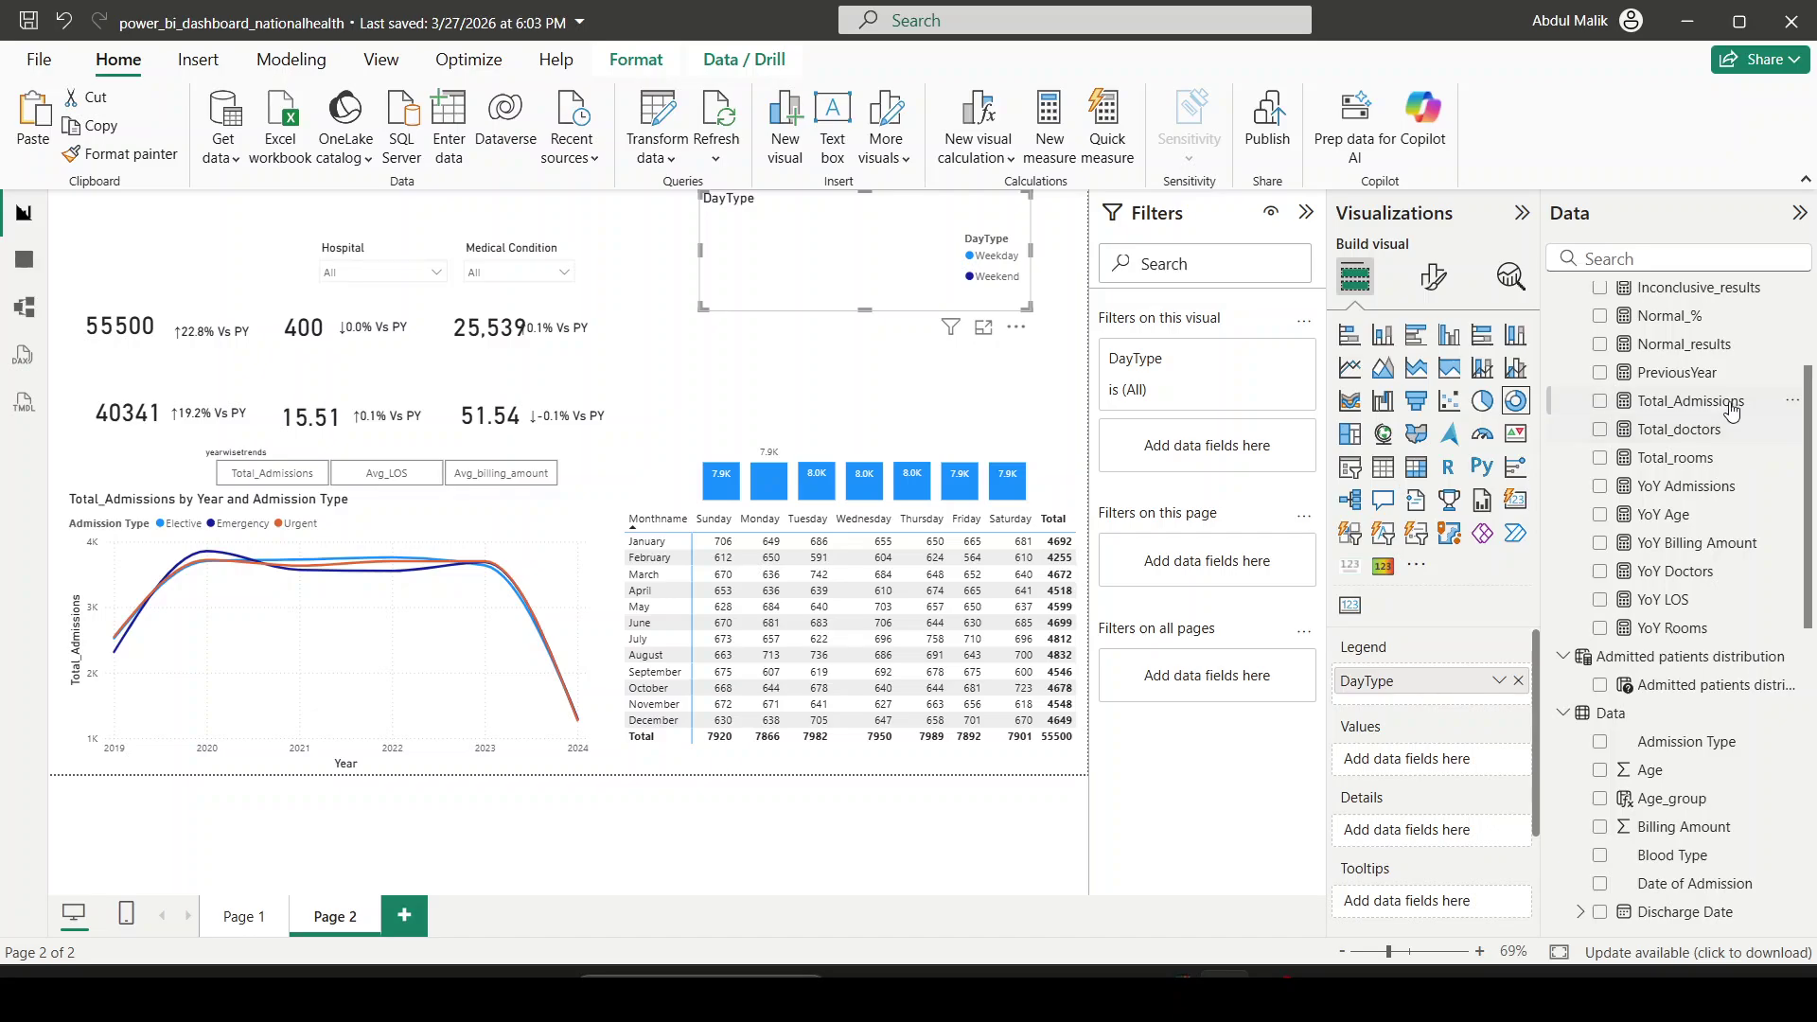
left_click_drag(1717, 401, 1391, 760)
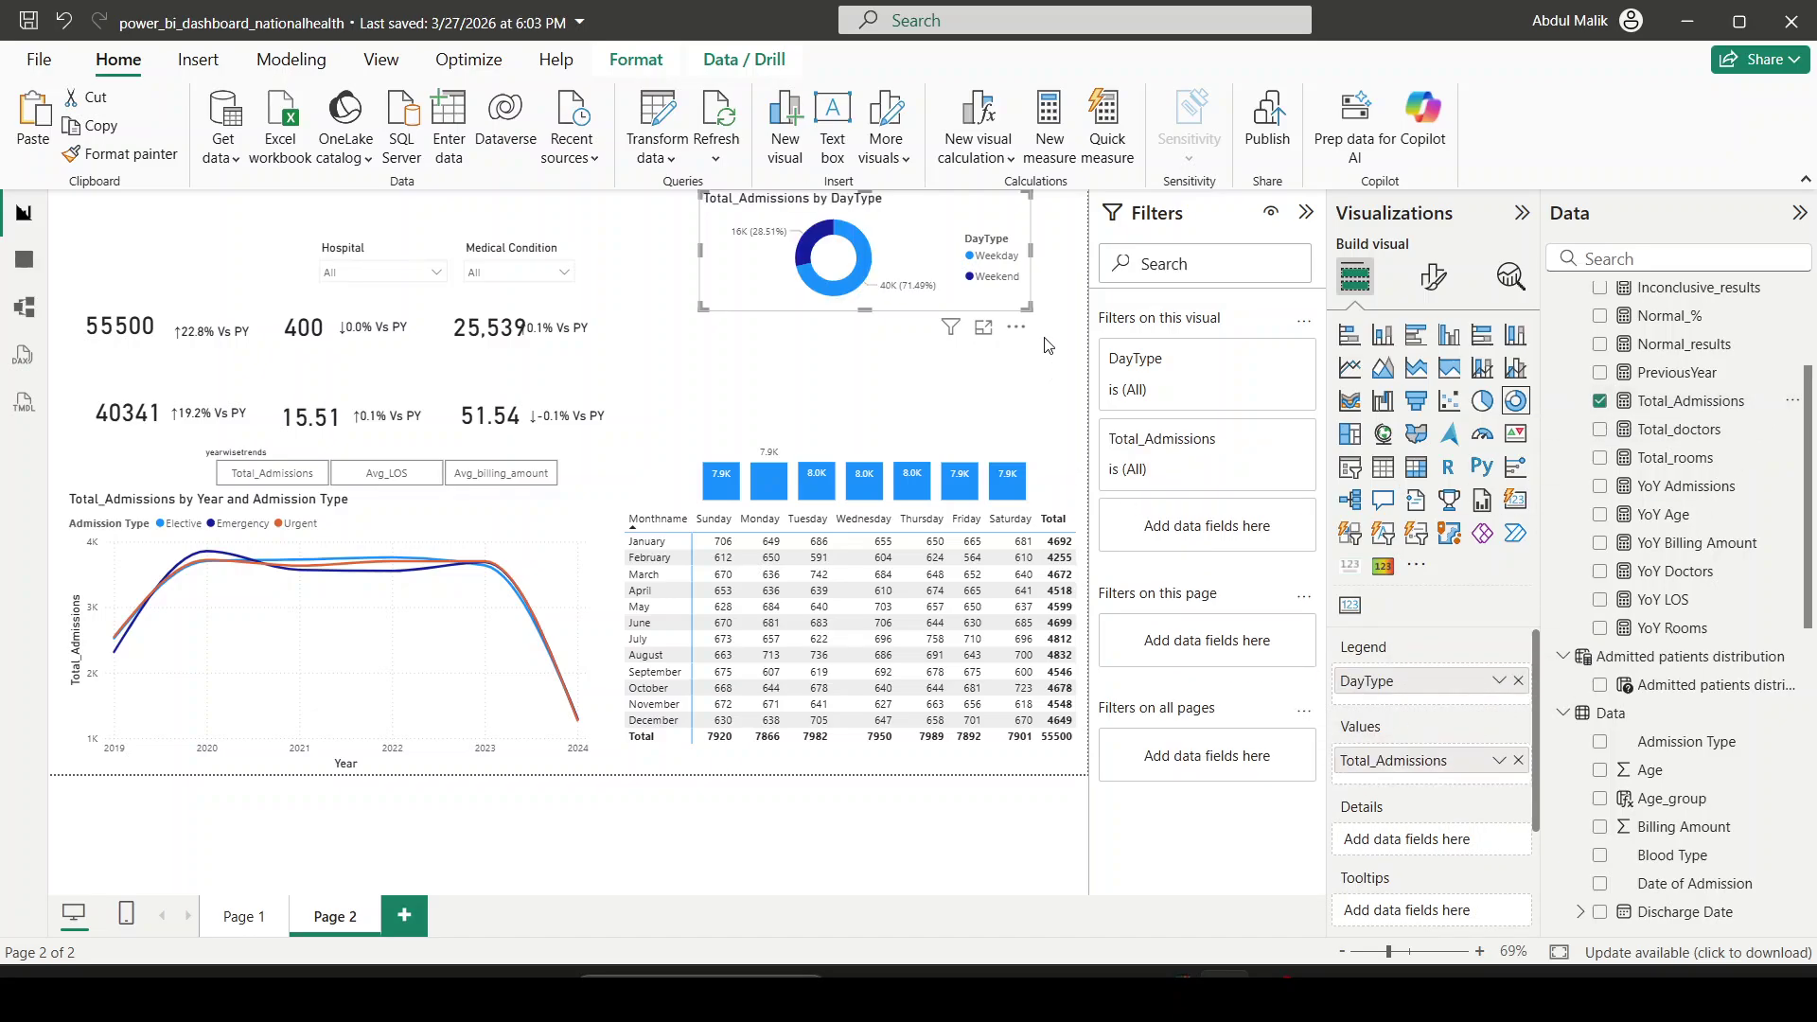
Step: Set the donut's legend position to Top center, and resize and move the chart to sit between the KPI figures and the matrix
left_click_drag(1031, 304, 1003, 434)
left_click(1432, 276)
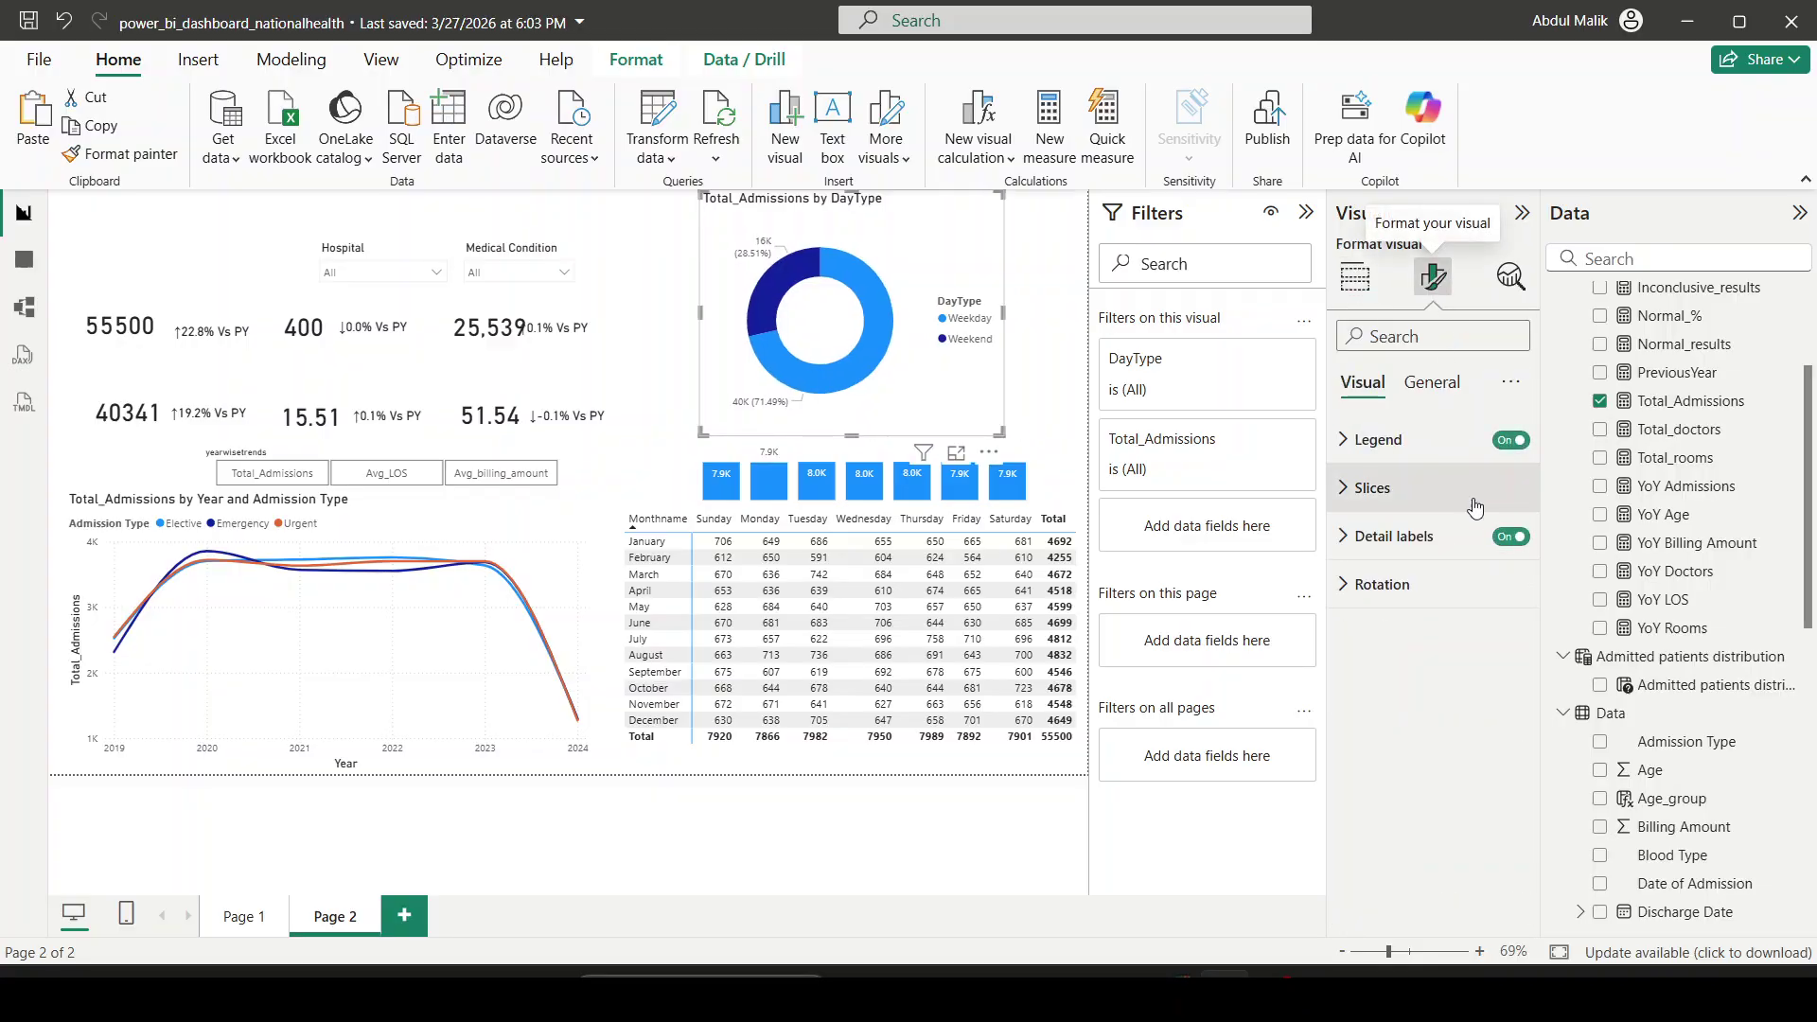
left_click(1379, 439)
left_click(1424, 557)
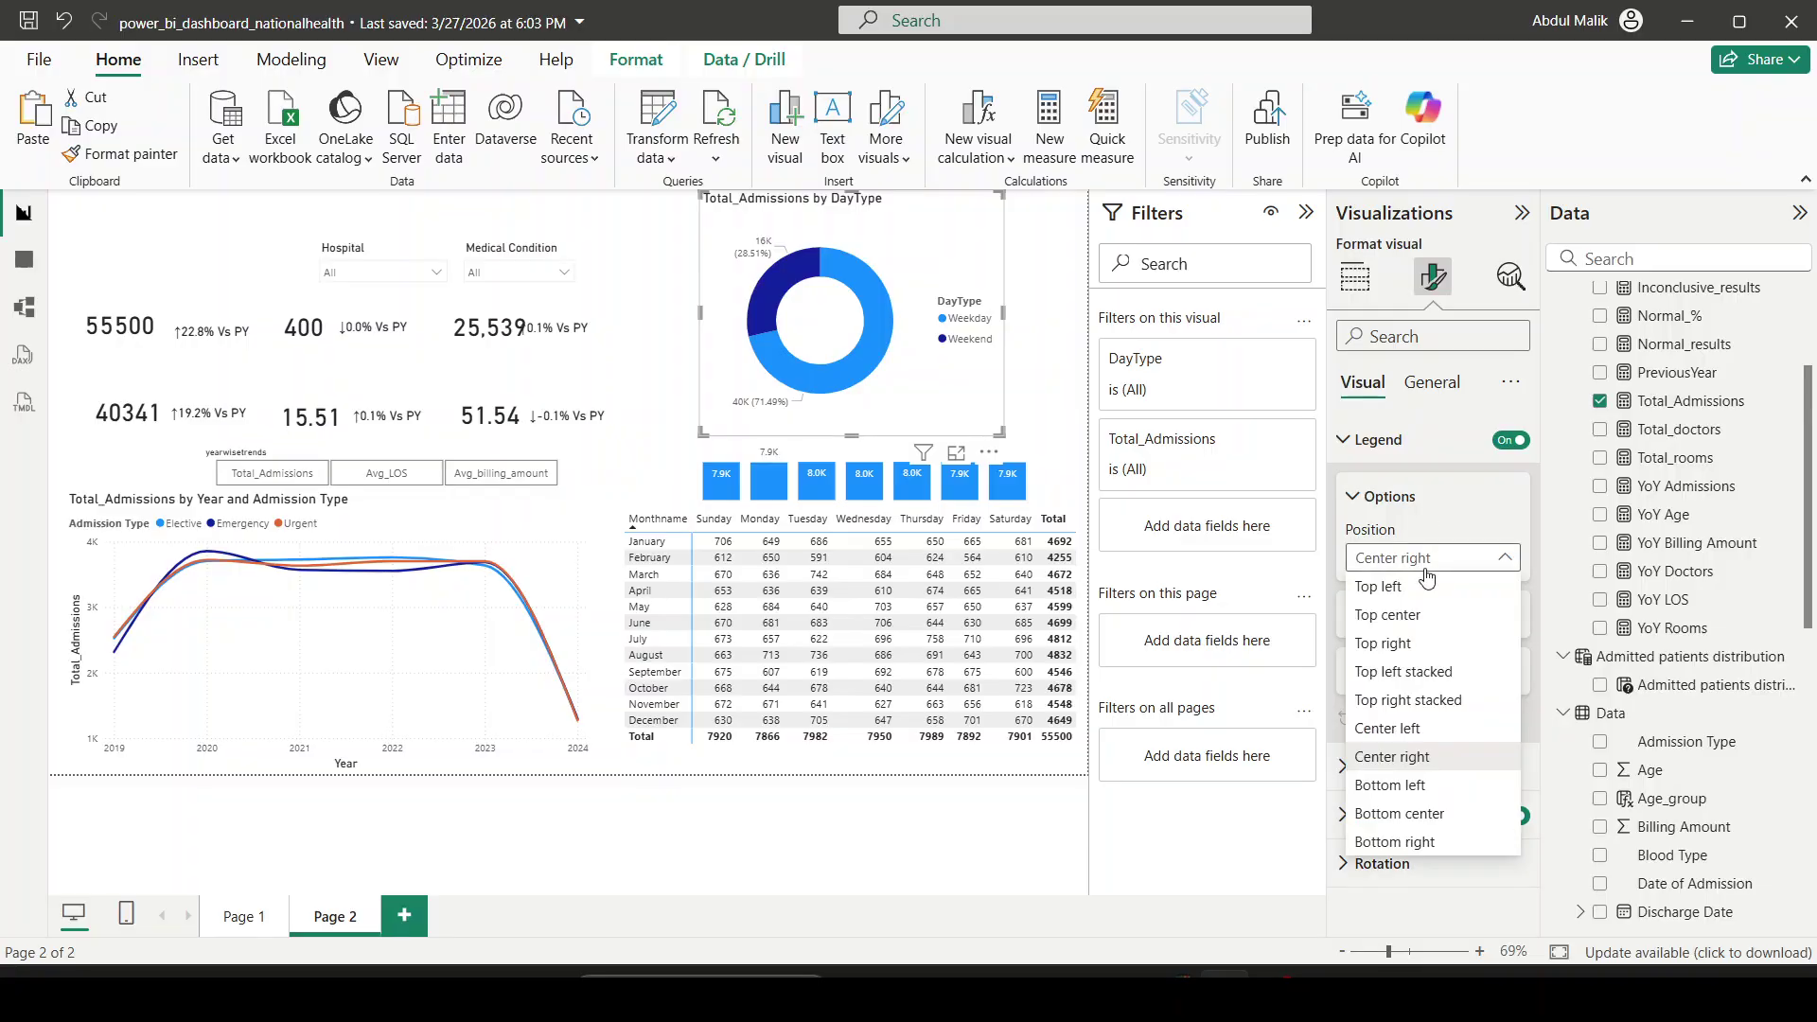
left_click(1416, 616)
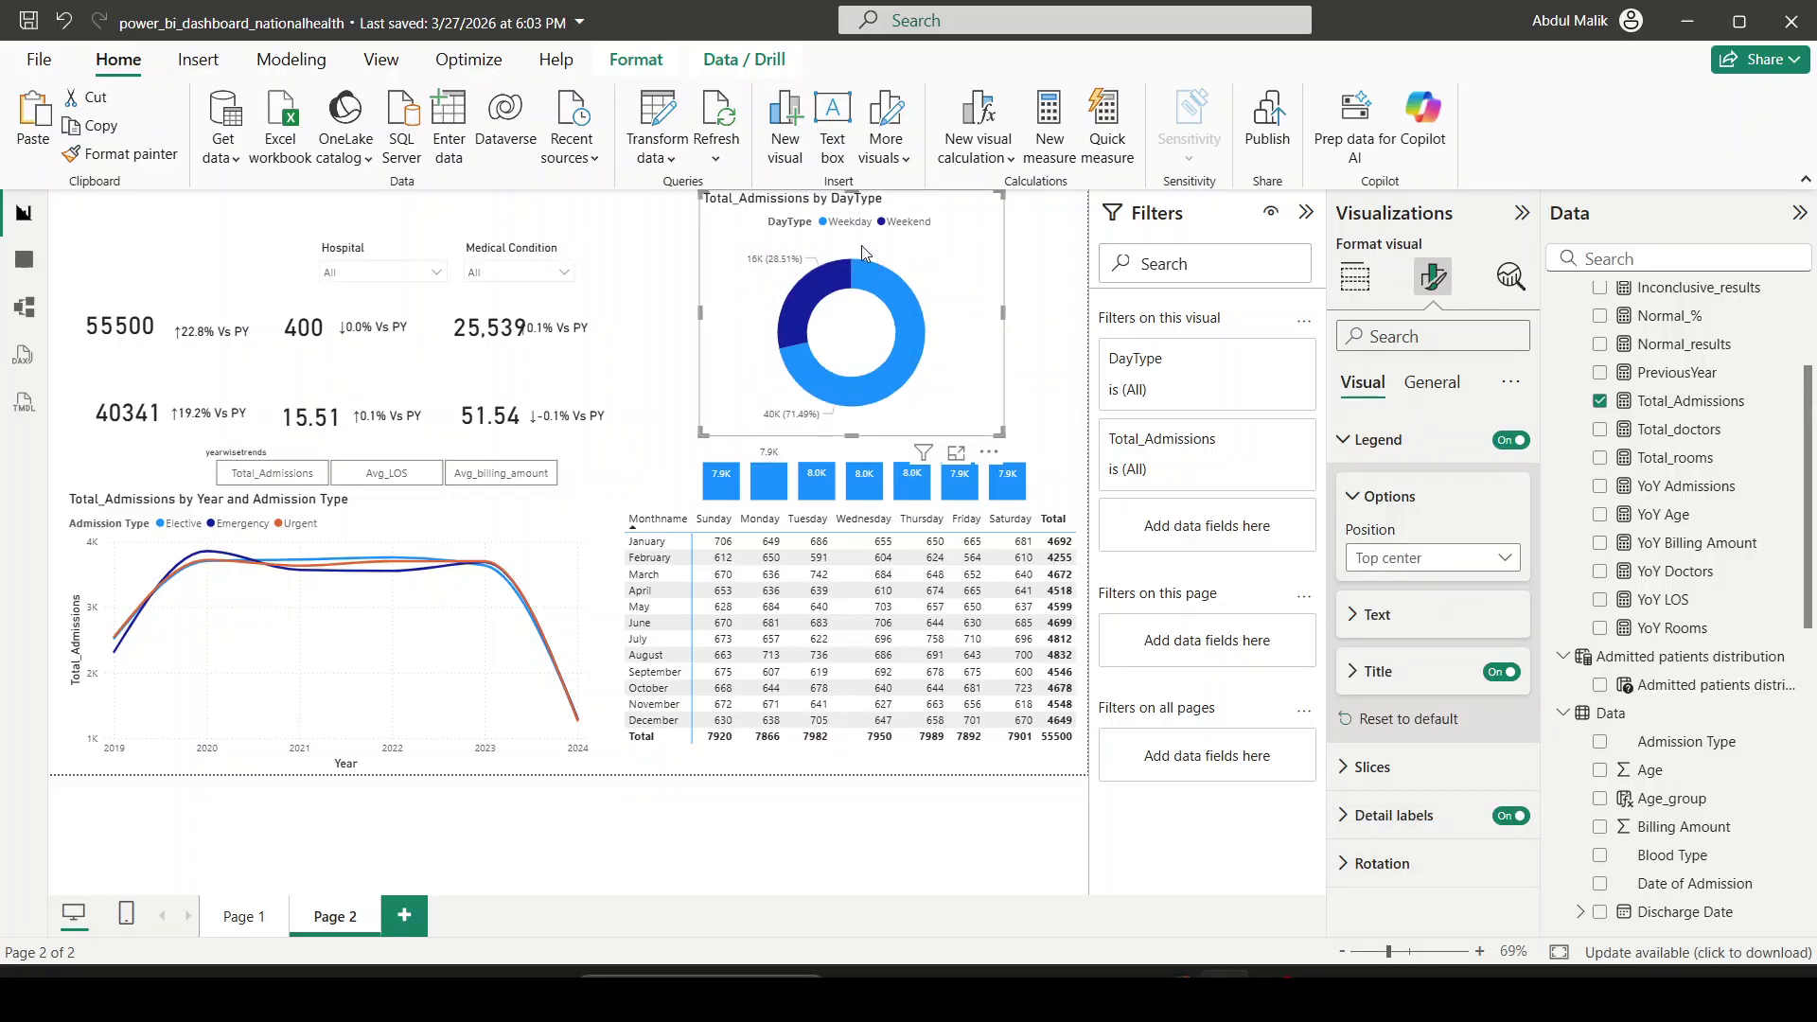
left_click_drag(989, 423, 940, 356)
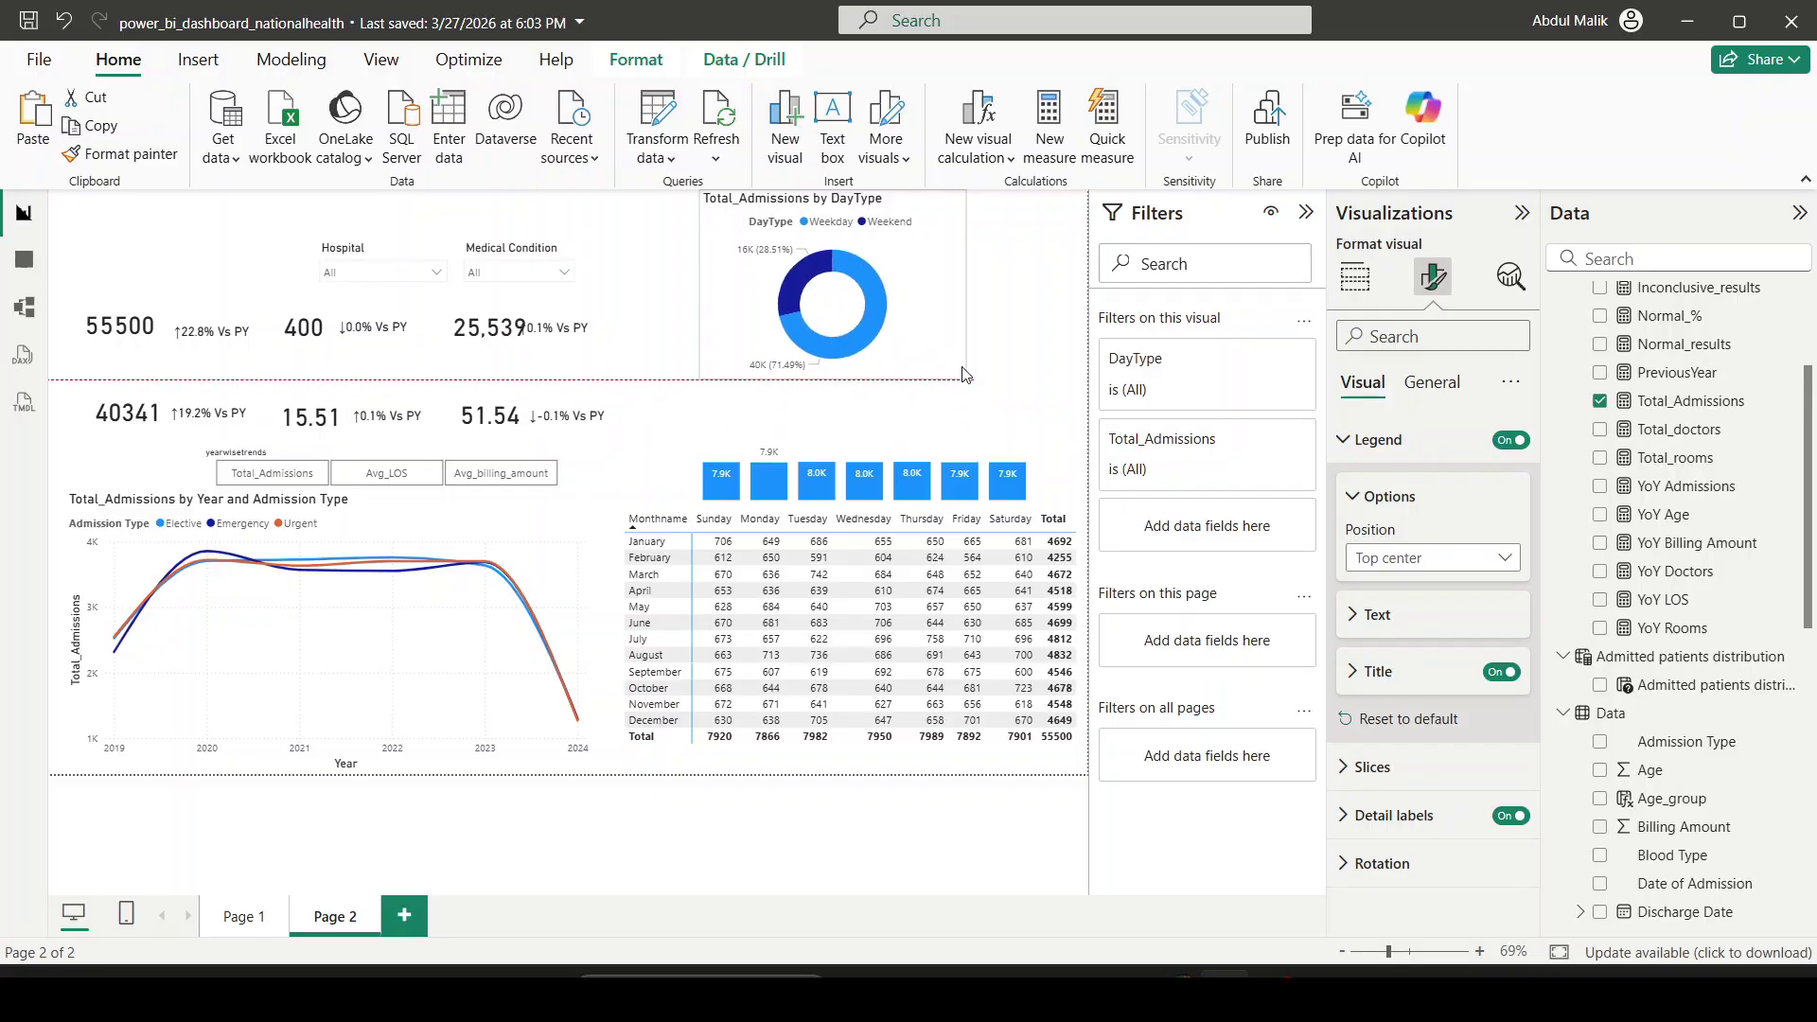
left_click_drag(941, 290, 834, 349)
Step: Turn on the subtitle for the Total_Admissions by DayType donut
left_click(1446, 384)
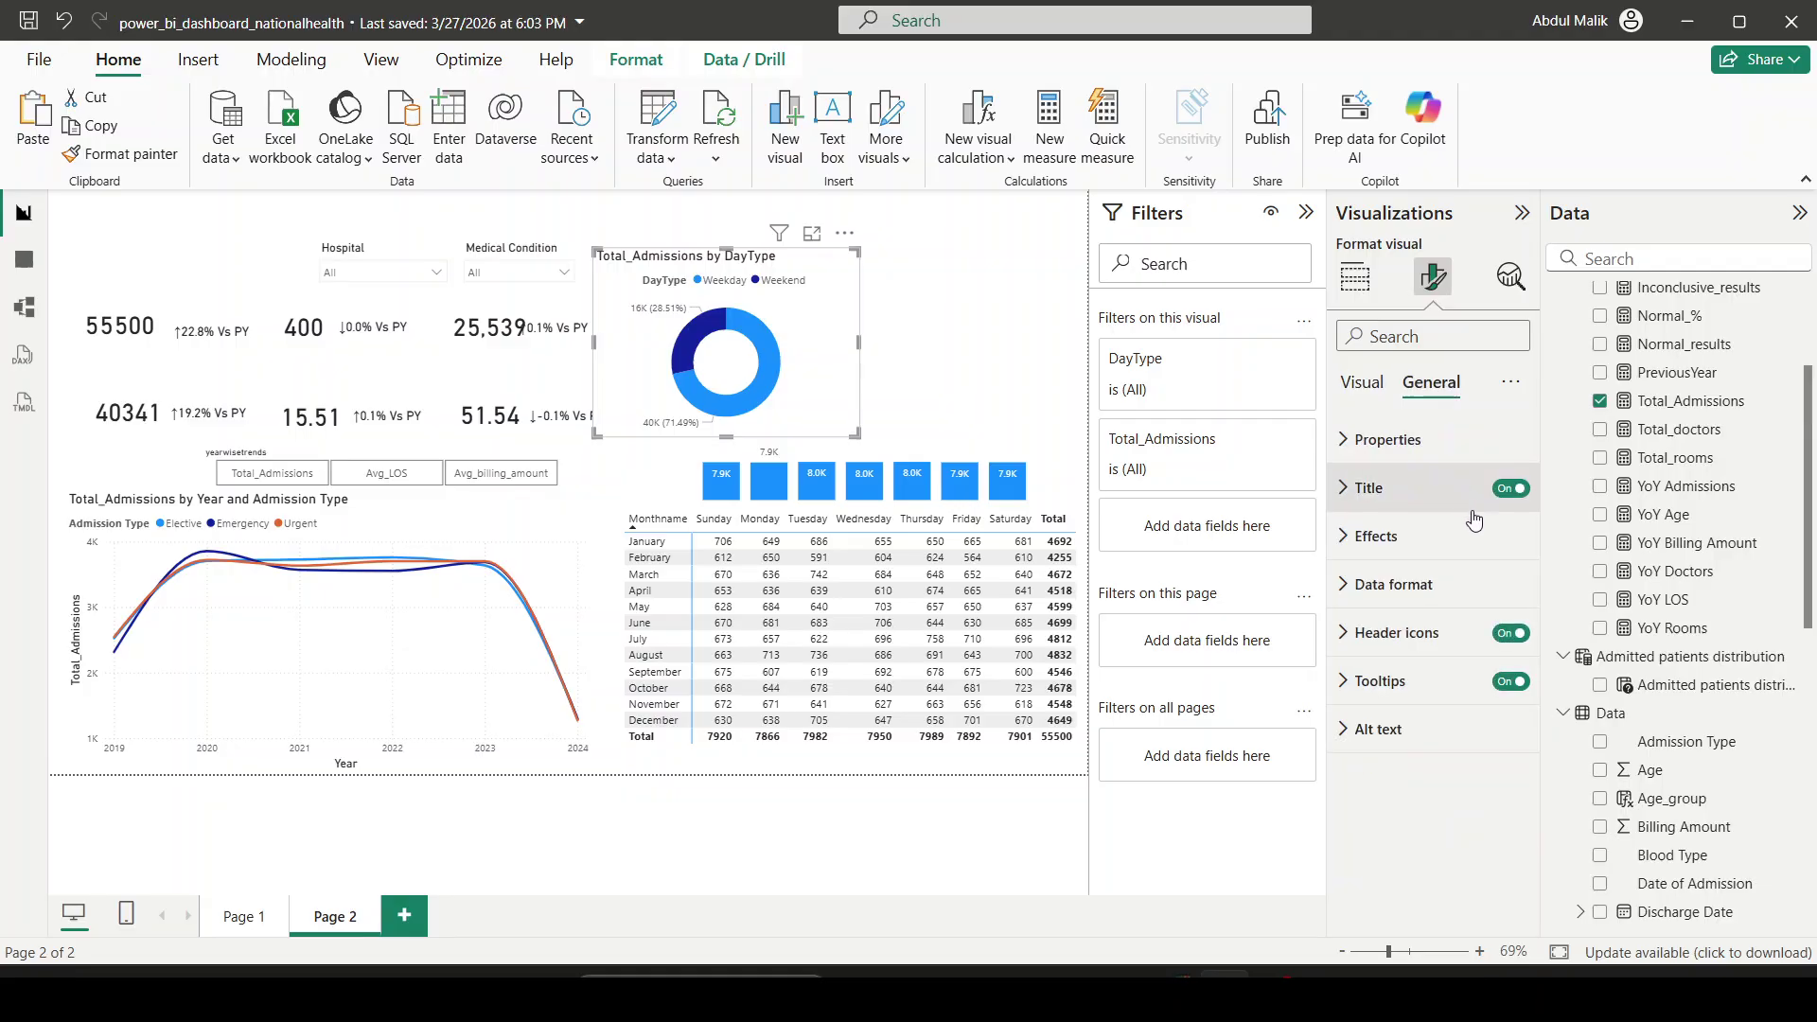
left_click(1391, 536)
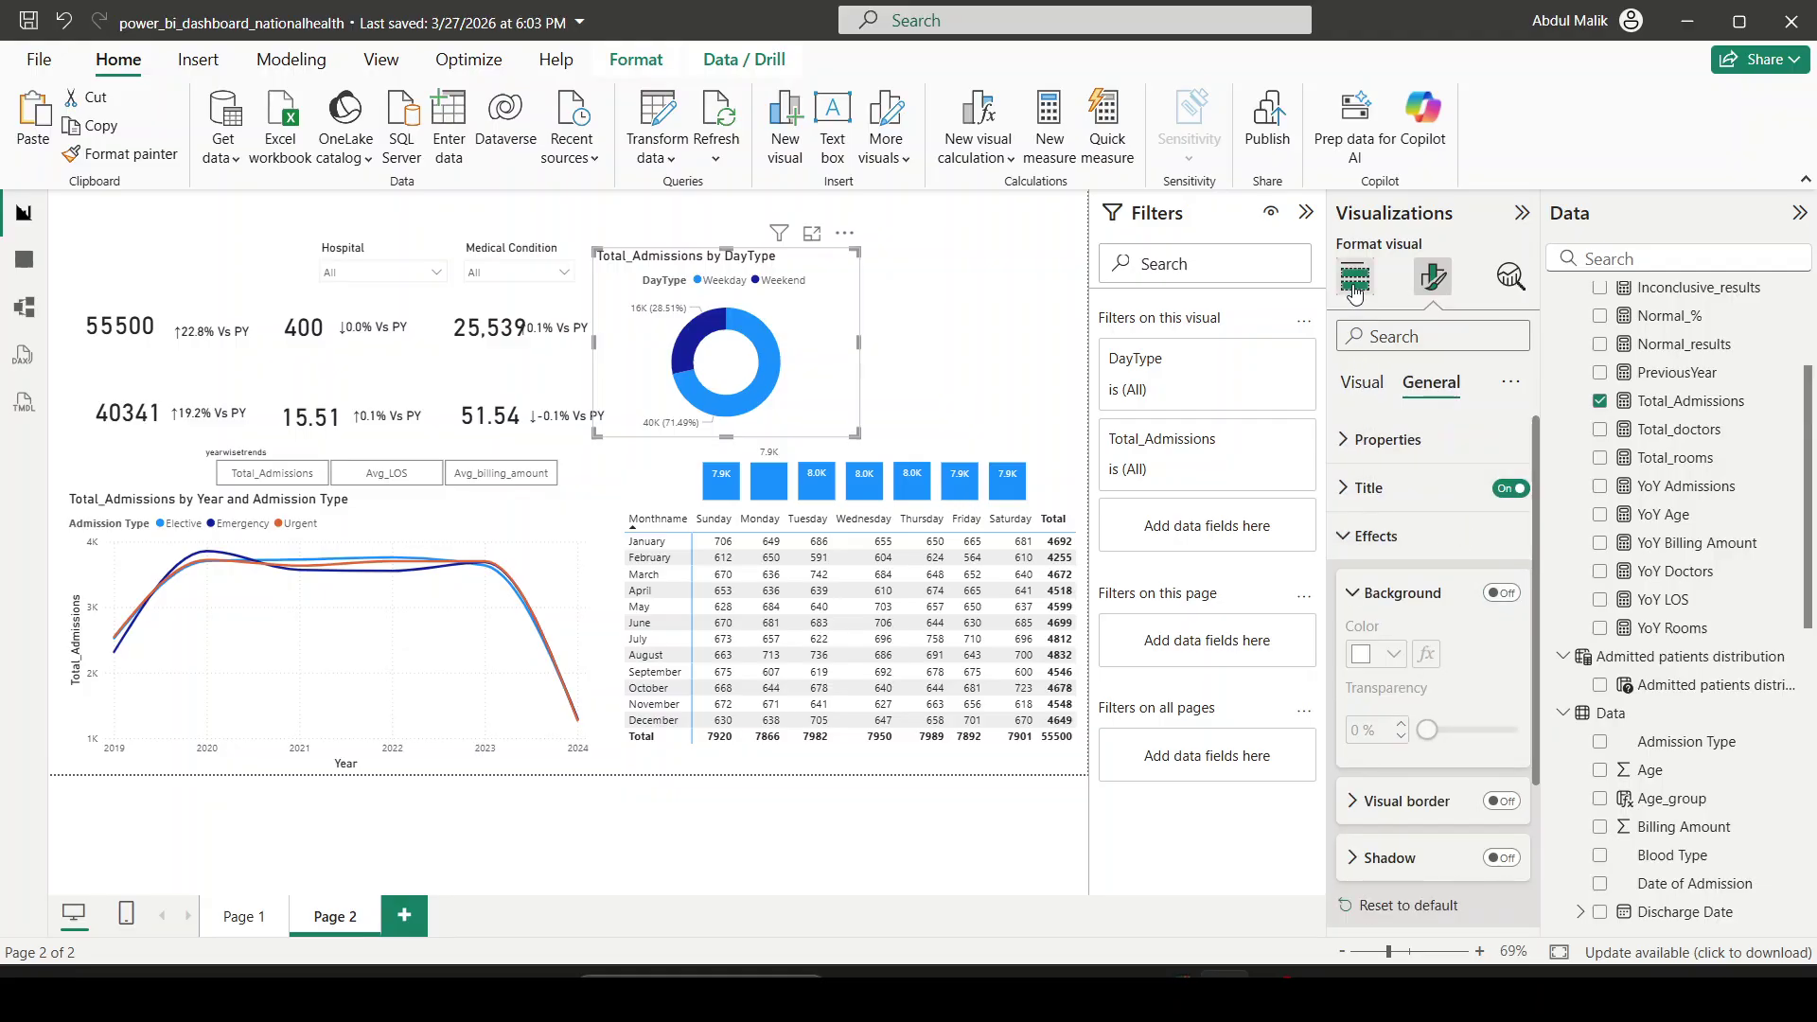
left_click(1425, 492)
scroll(1425, 492, "down", 2)
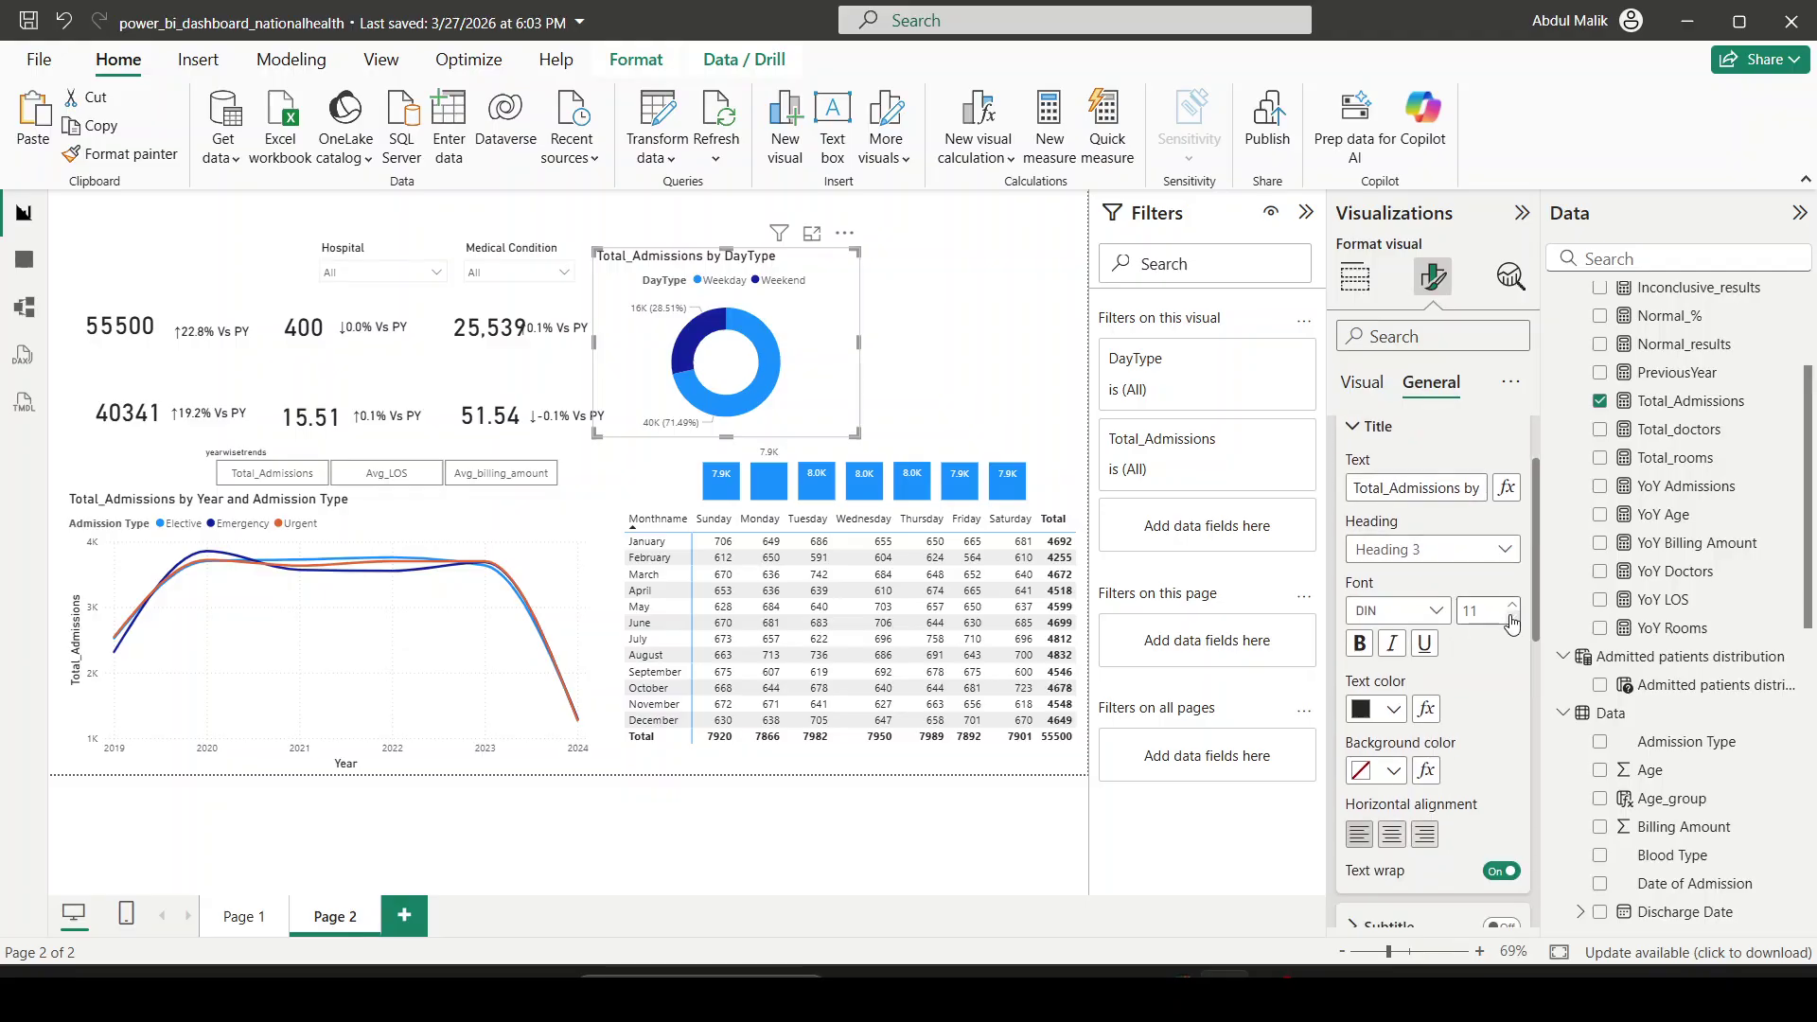
scroll(1456, 665, "down", 5)
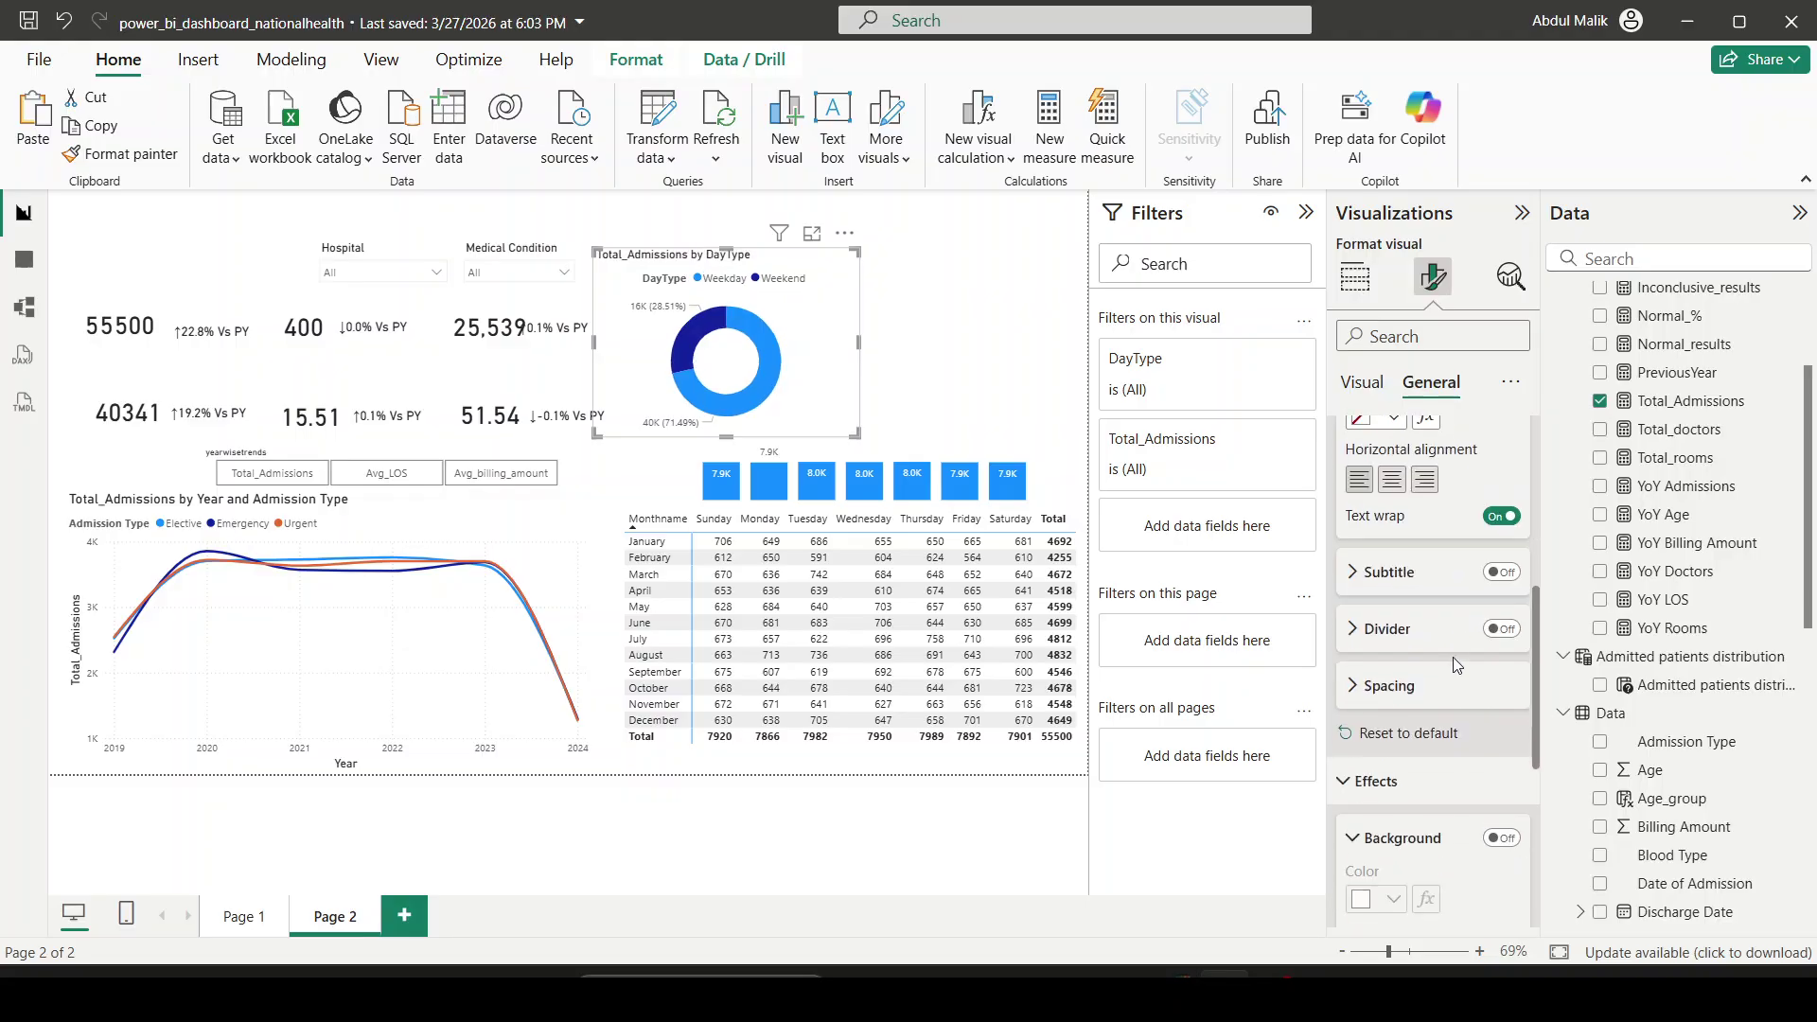
left_click(1504, 574)
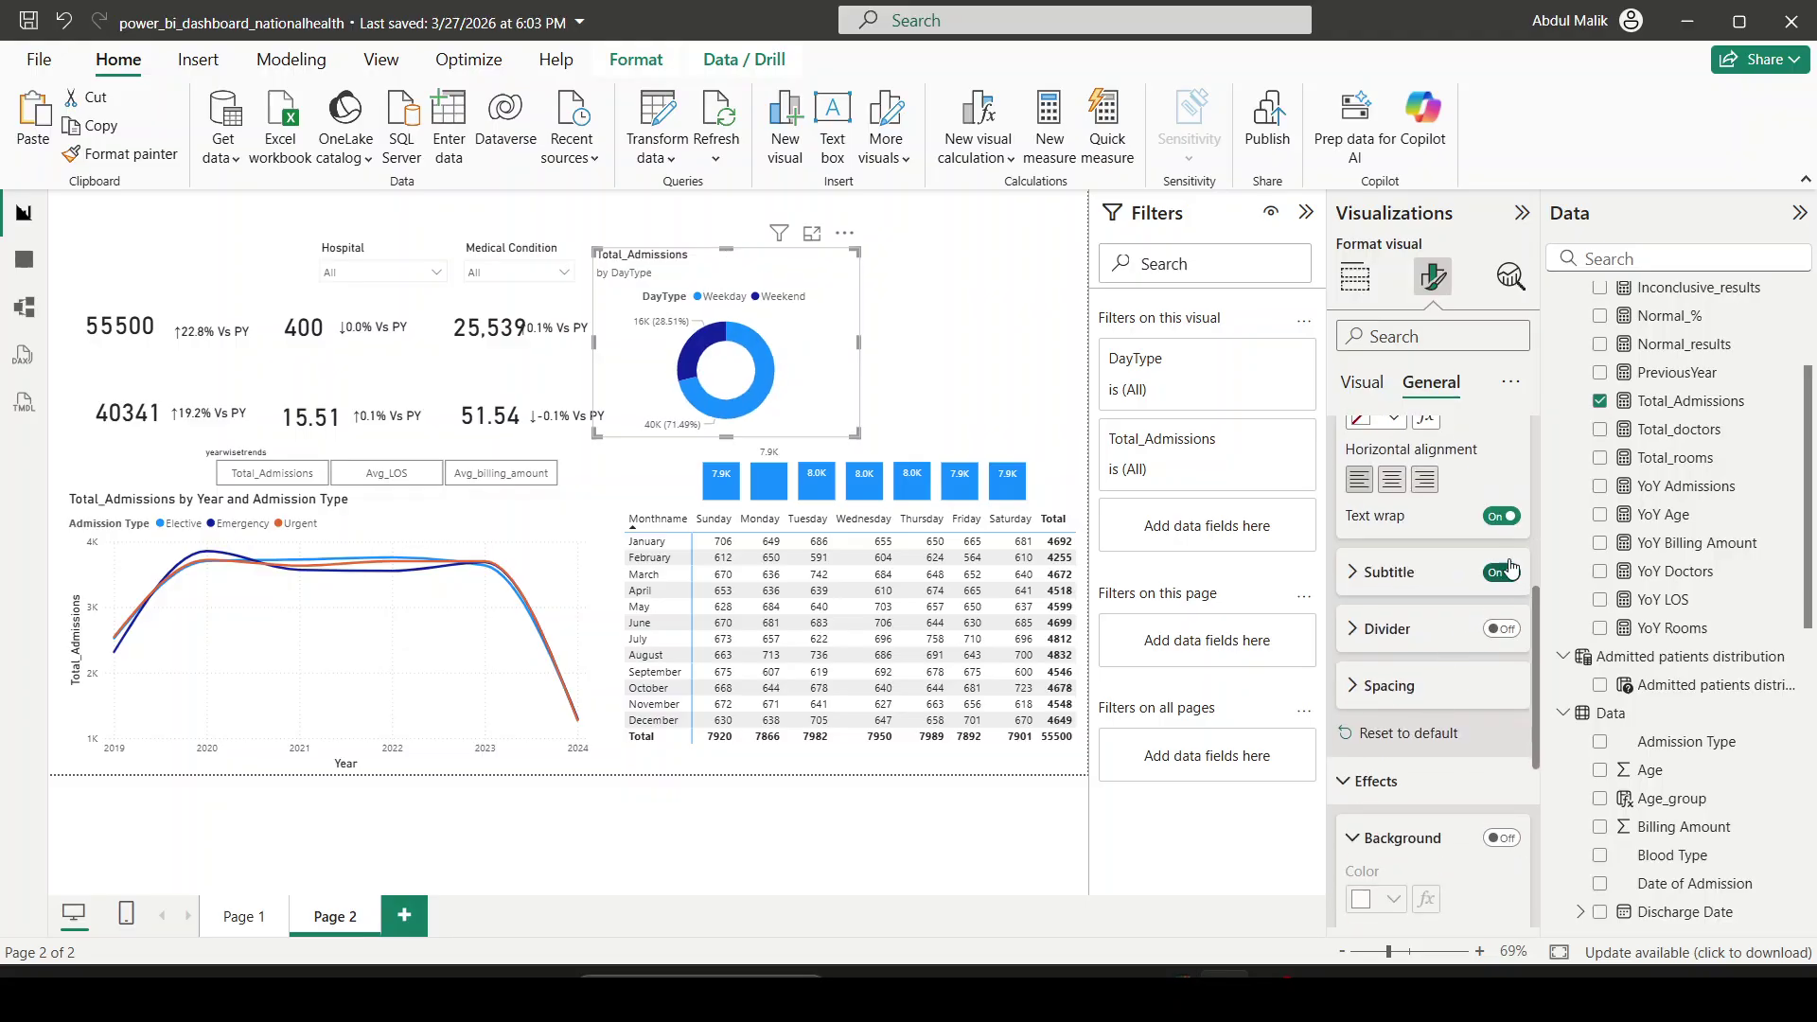
Step: Switch to the ZoomCharts reference in the browser and examine how its Day Type donut drills down into admission types
key("alt+Tab")
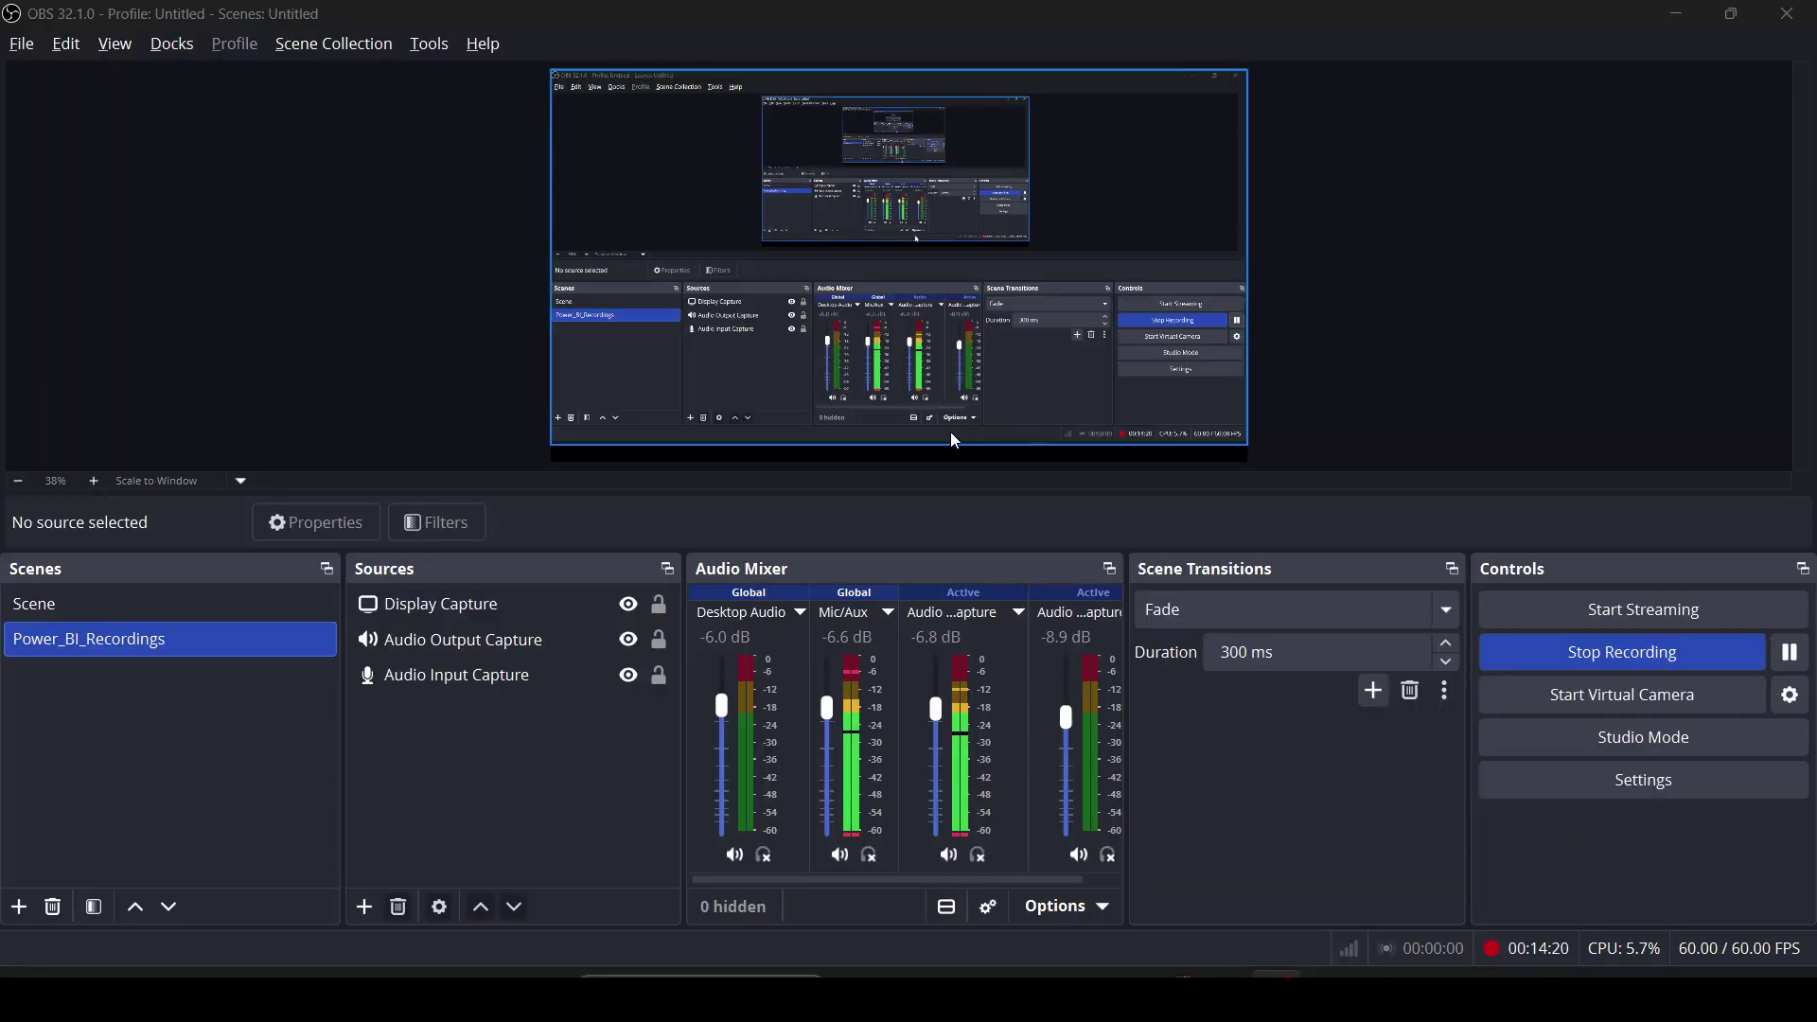
key("alt+Tab")
key("alt+Tab")
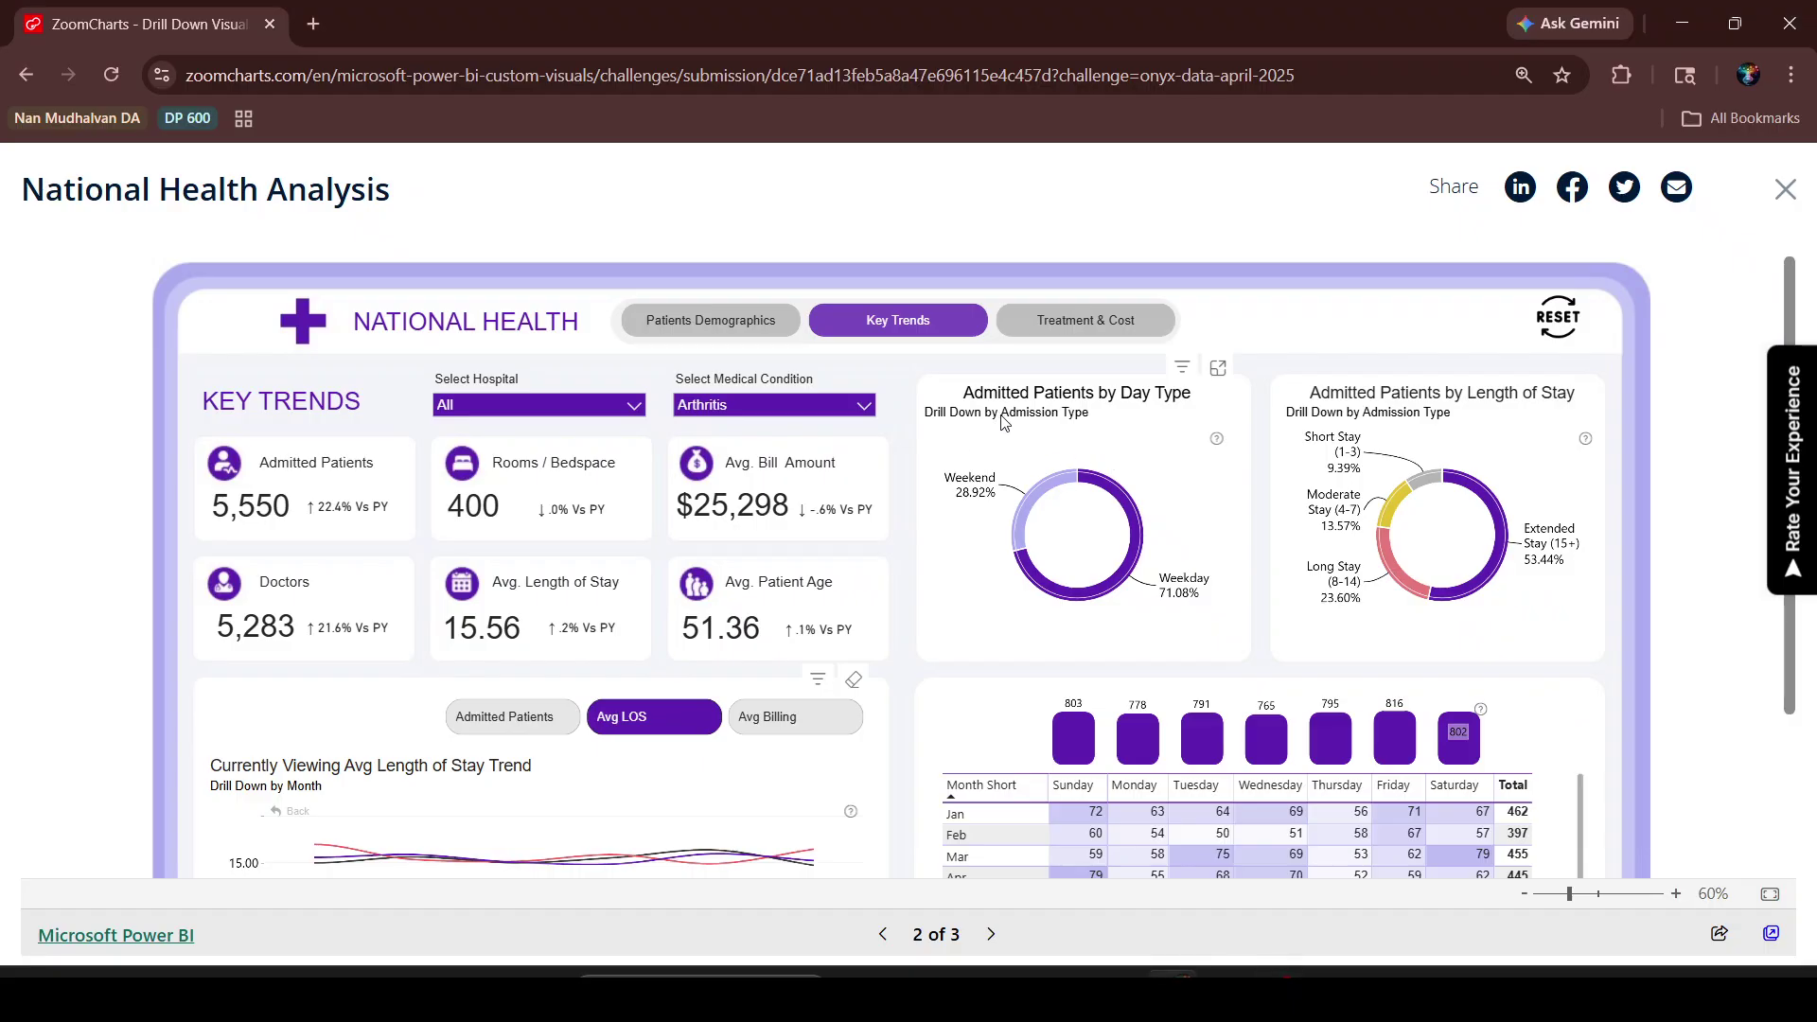
left_click(1041, 497)
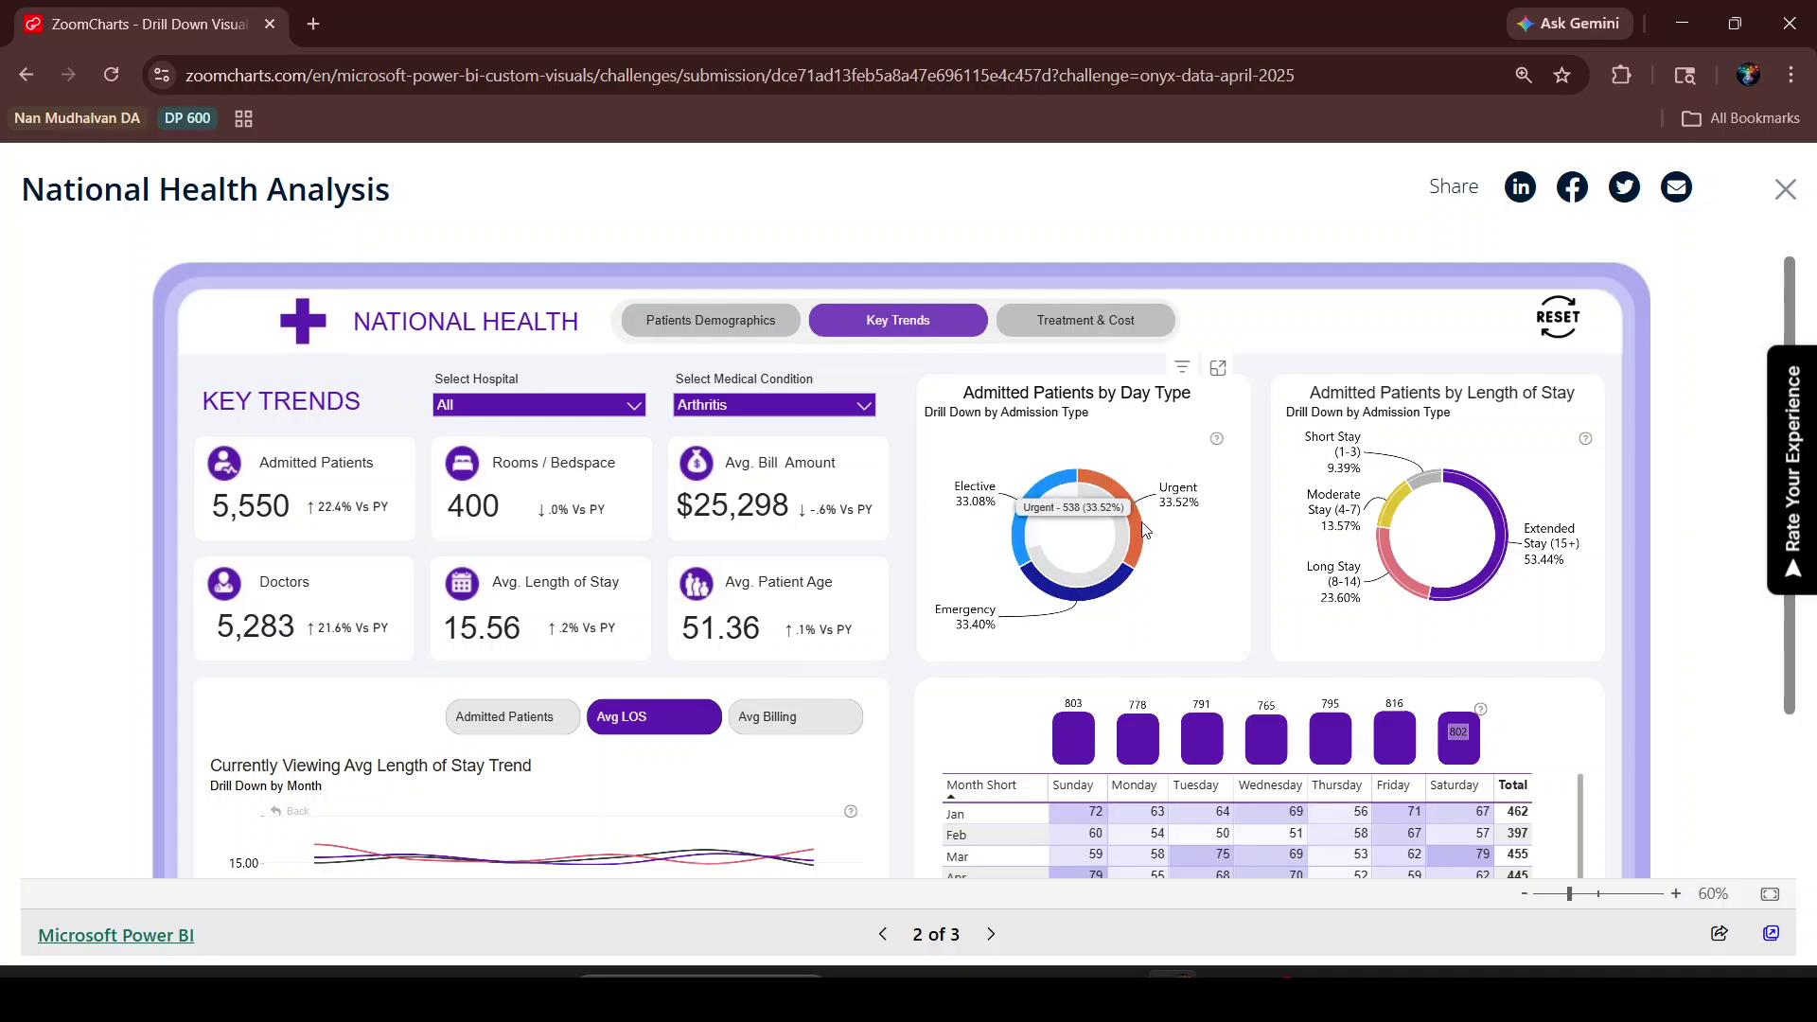
left_click(1085, 552)
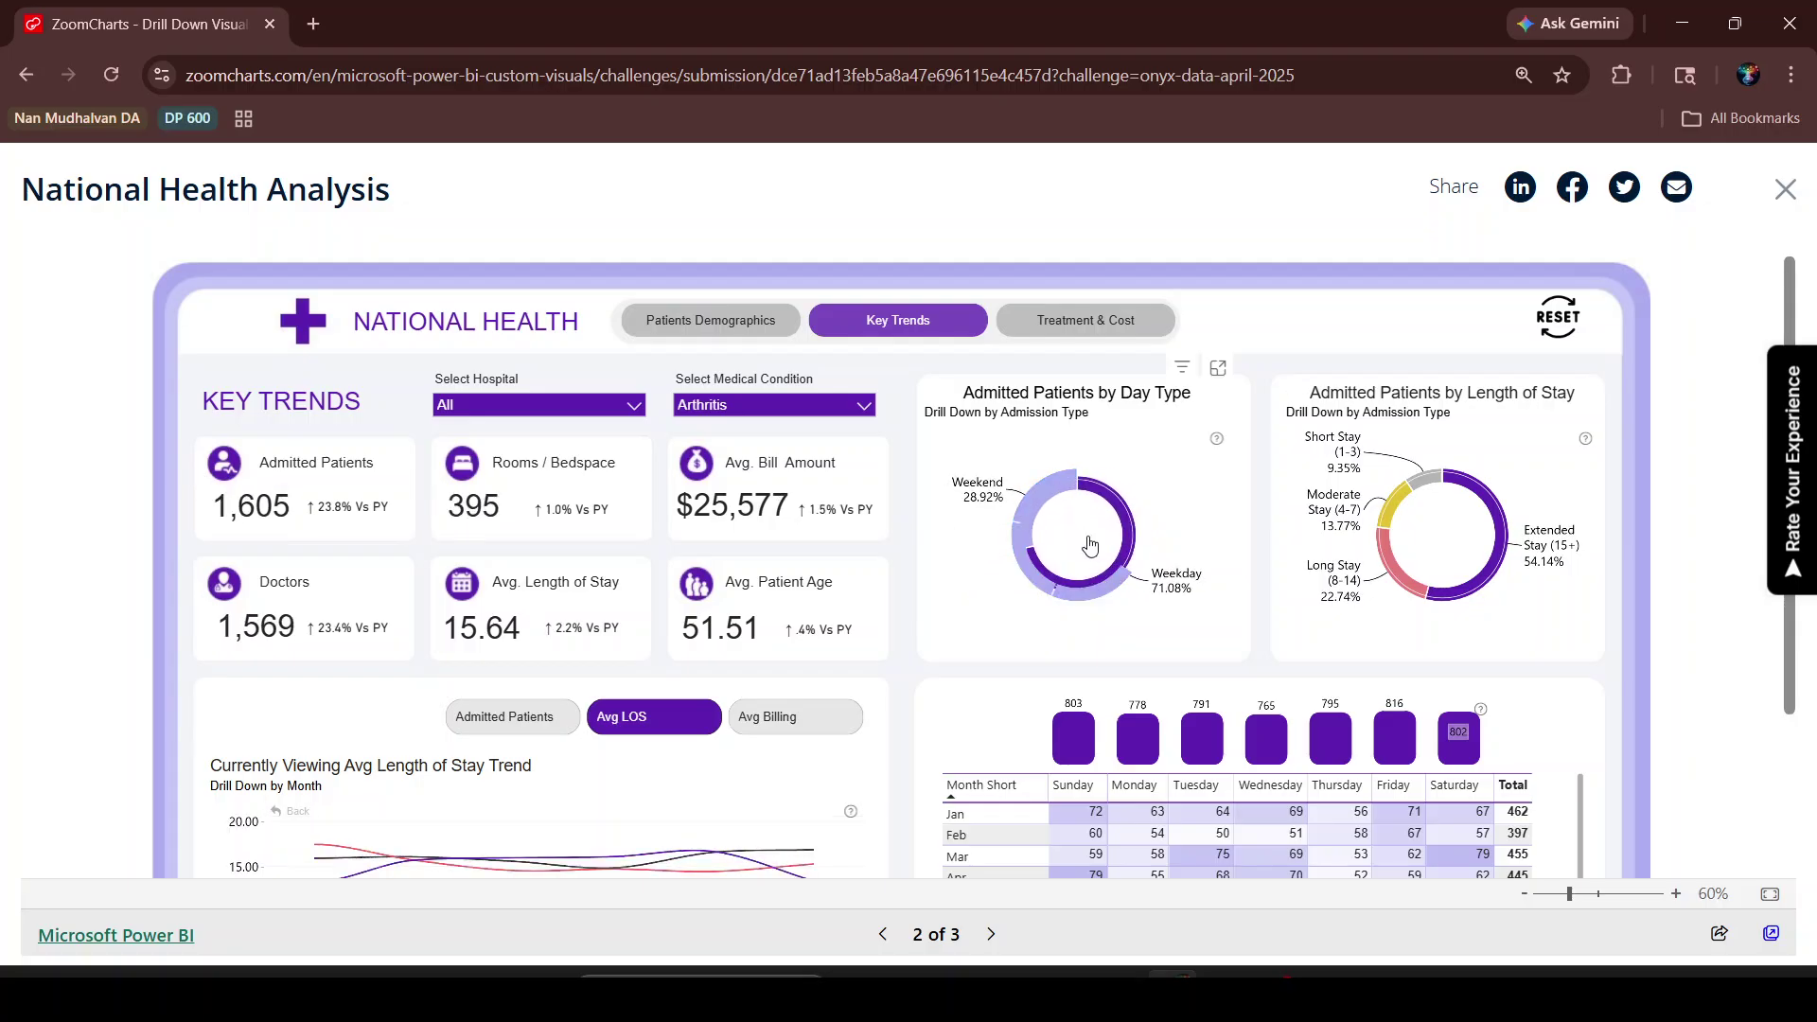
left_click(1134, 543)
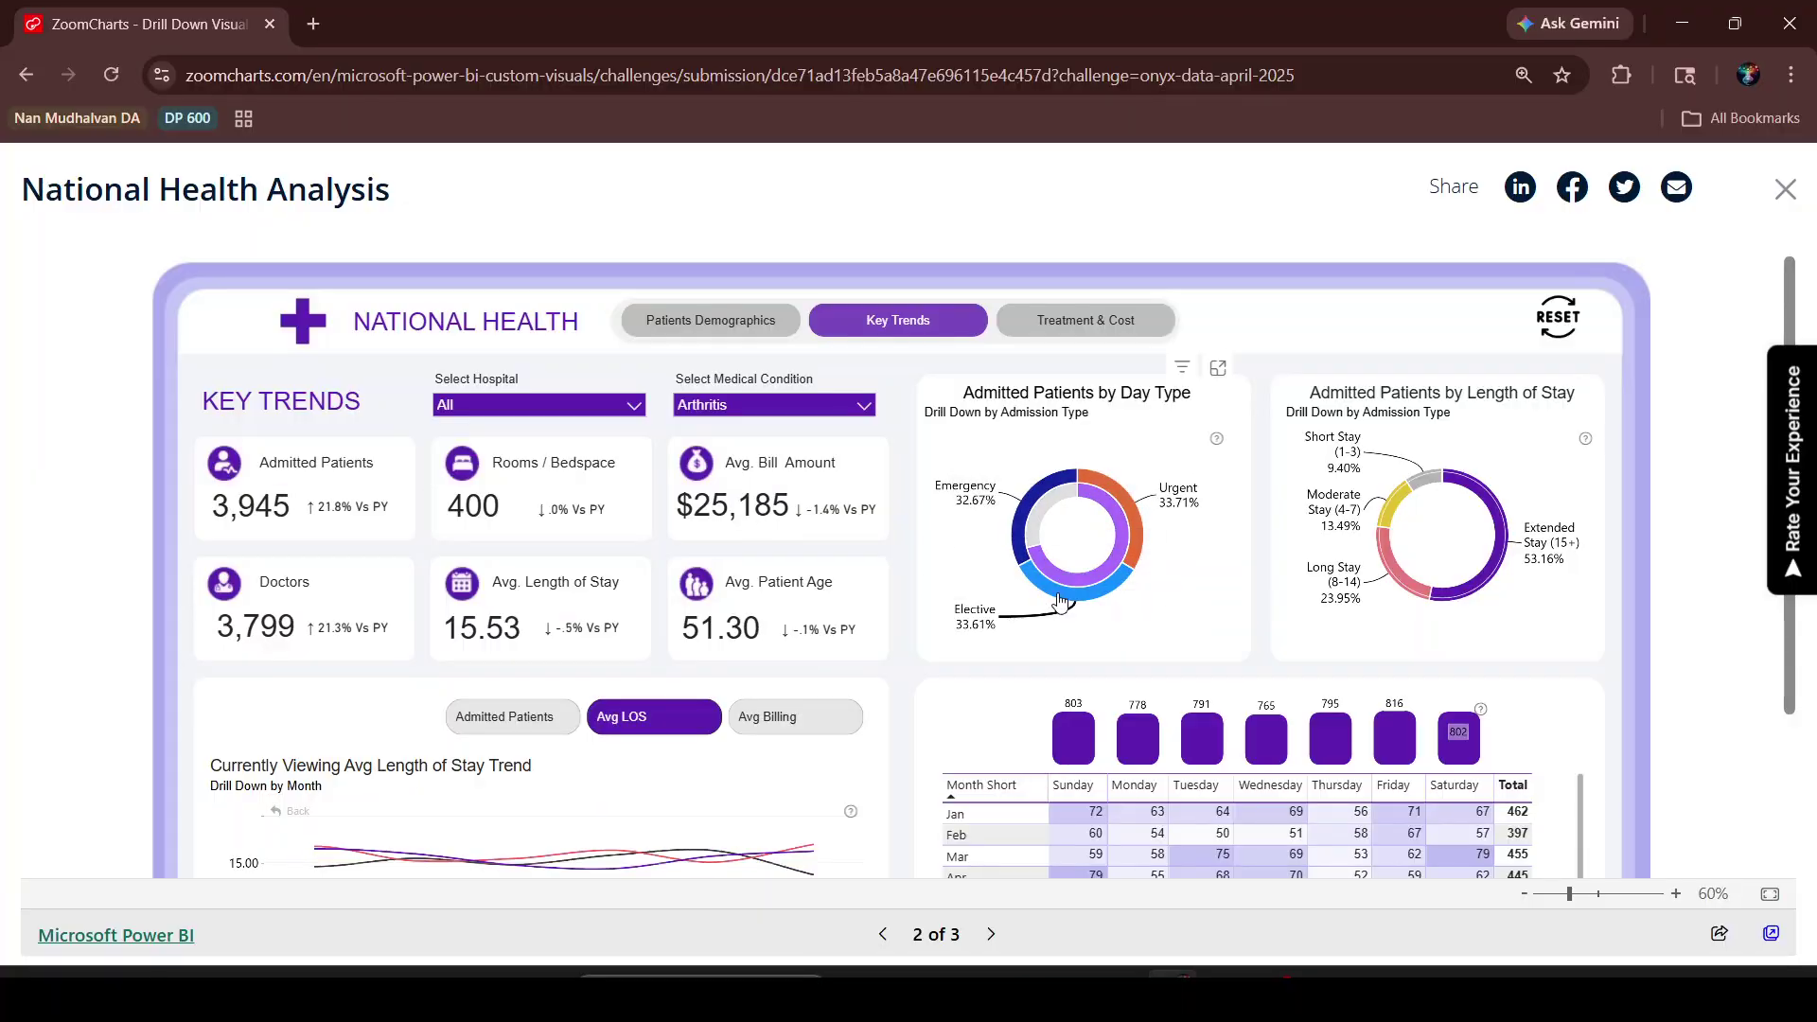
mouse_move(1126, 543)
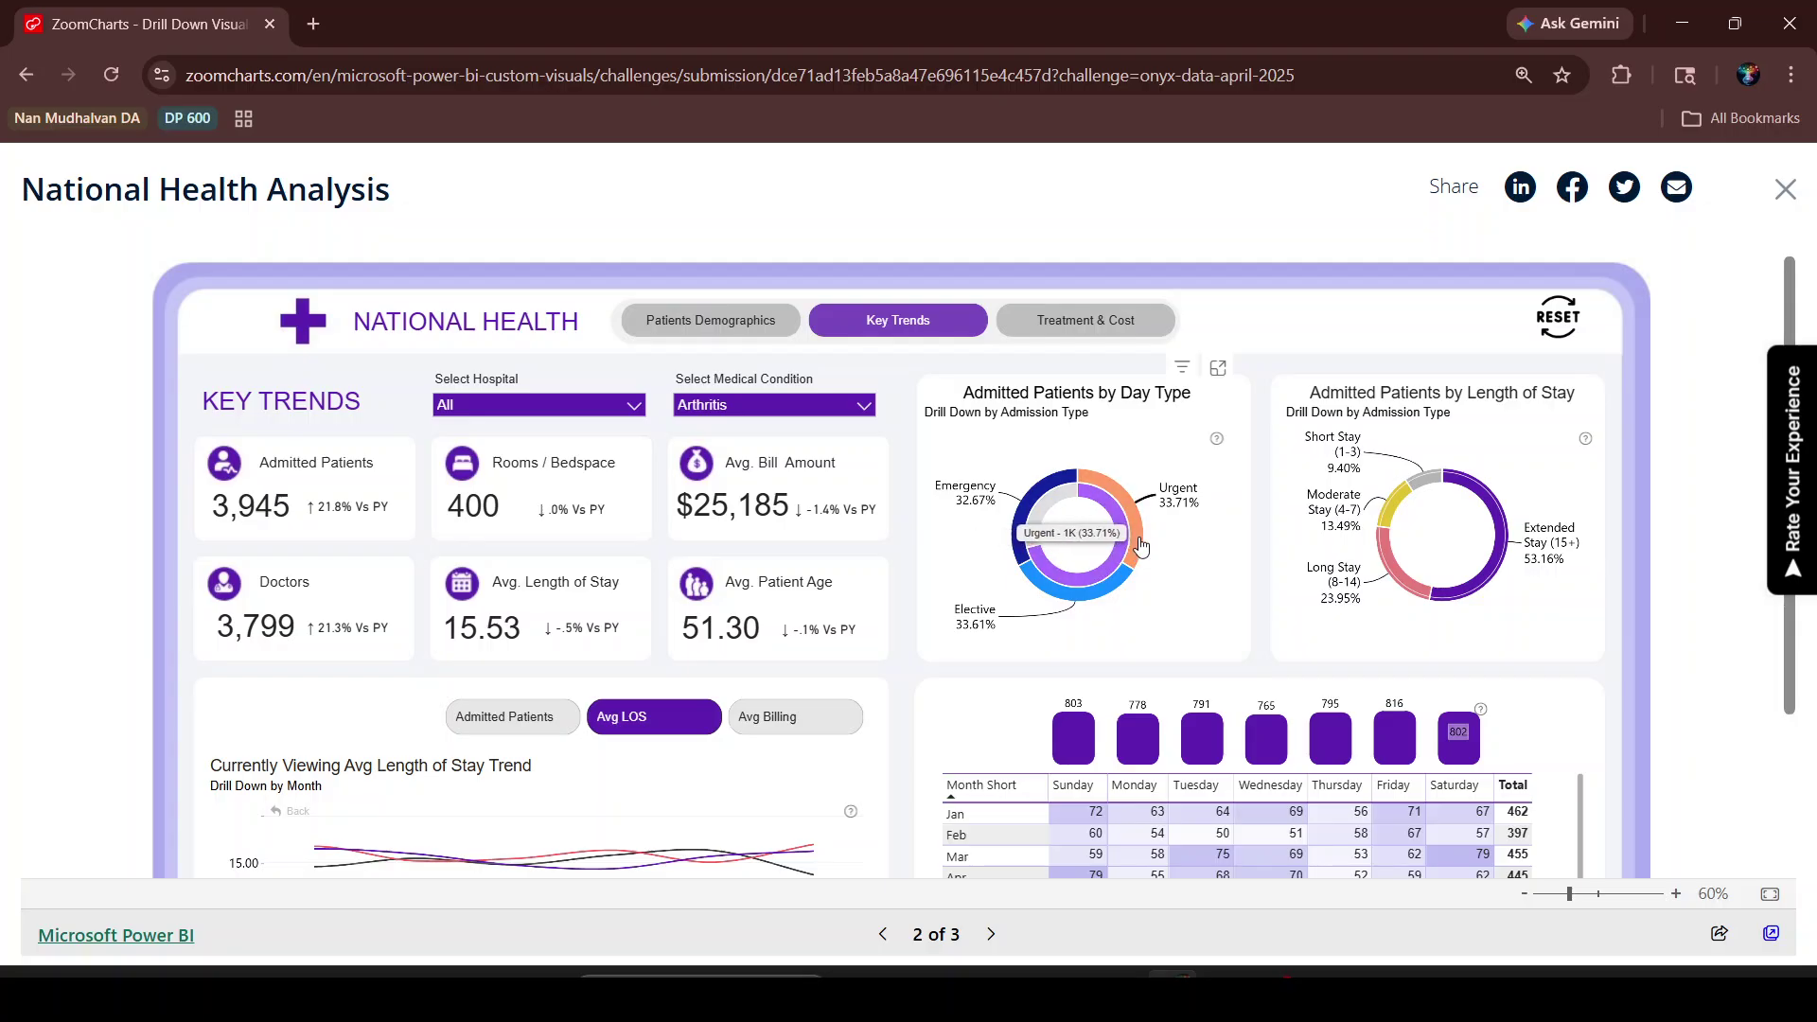
Step: Switch back to Power BI and add Admission Type below DayType as the donut's second legend level
key("alt+Tab")
key("alt+Tab")
key("Tab")
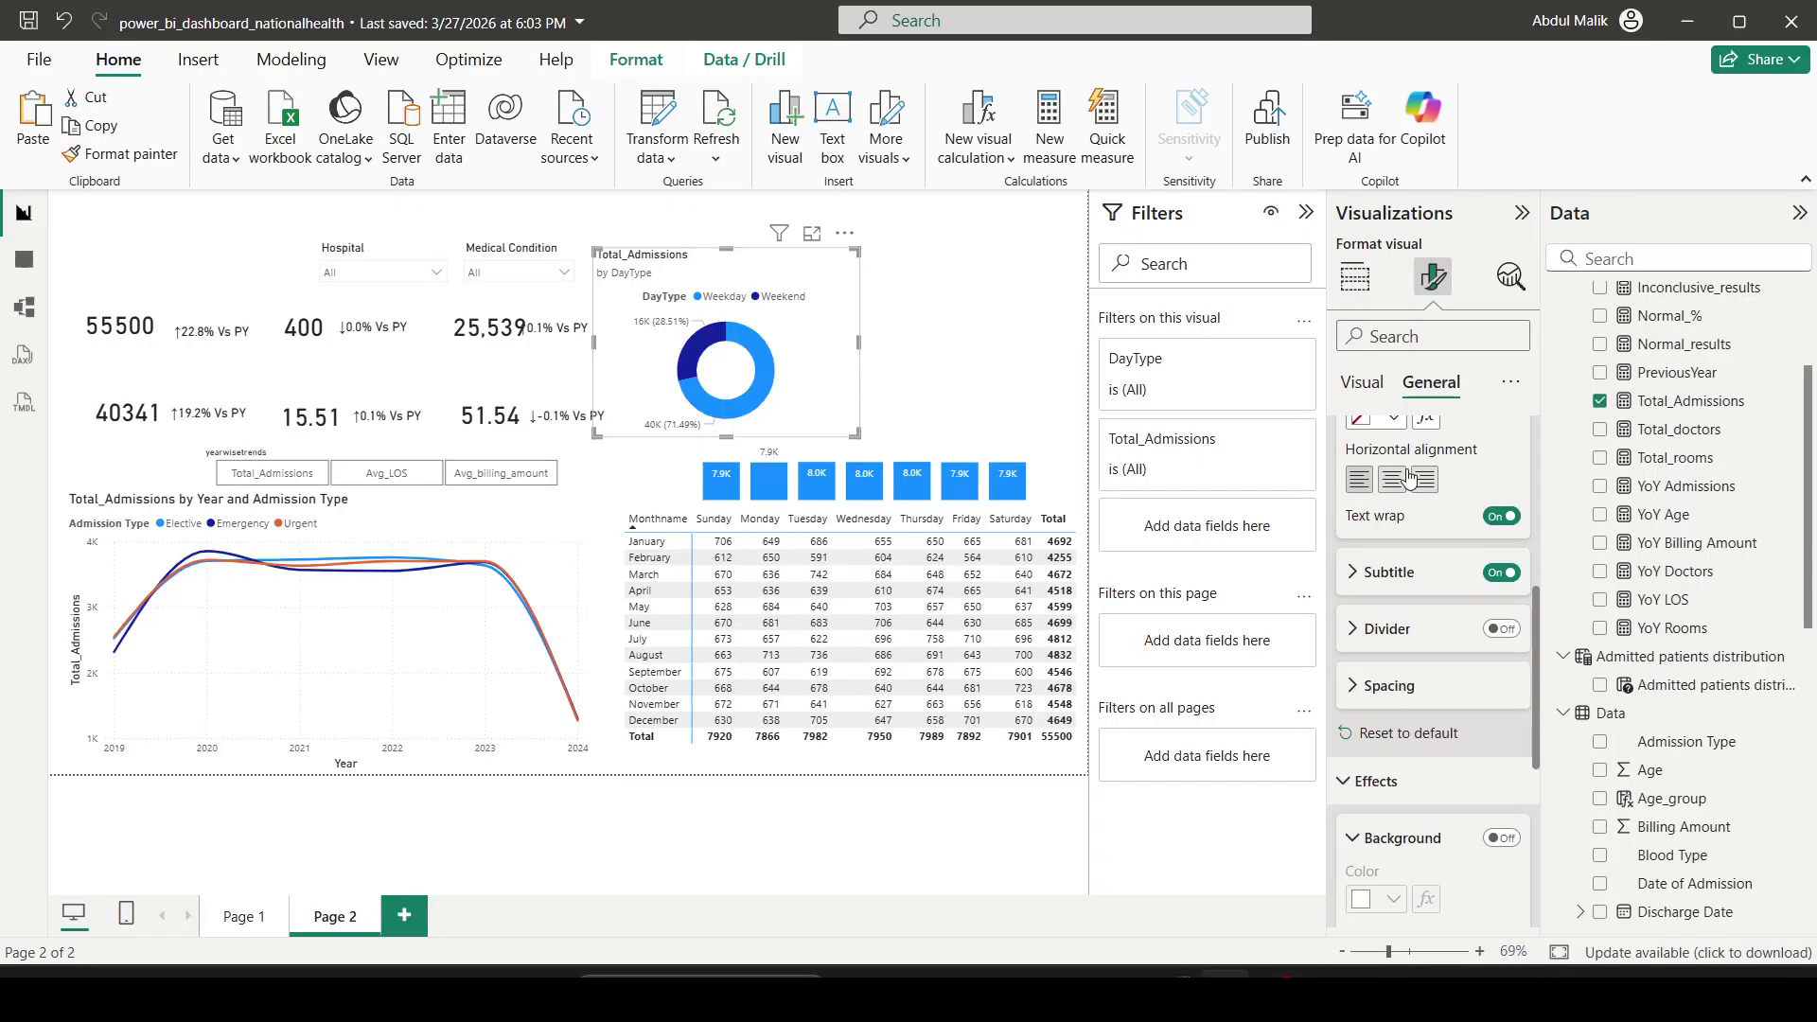
left_click(1355, 277)
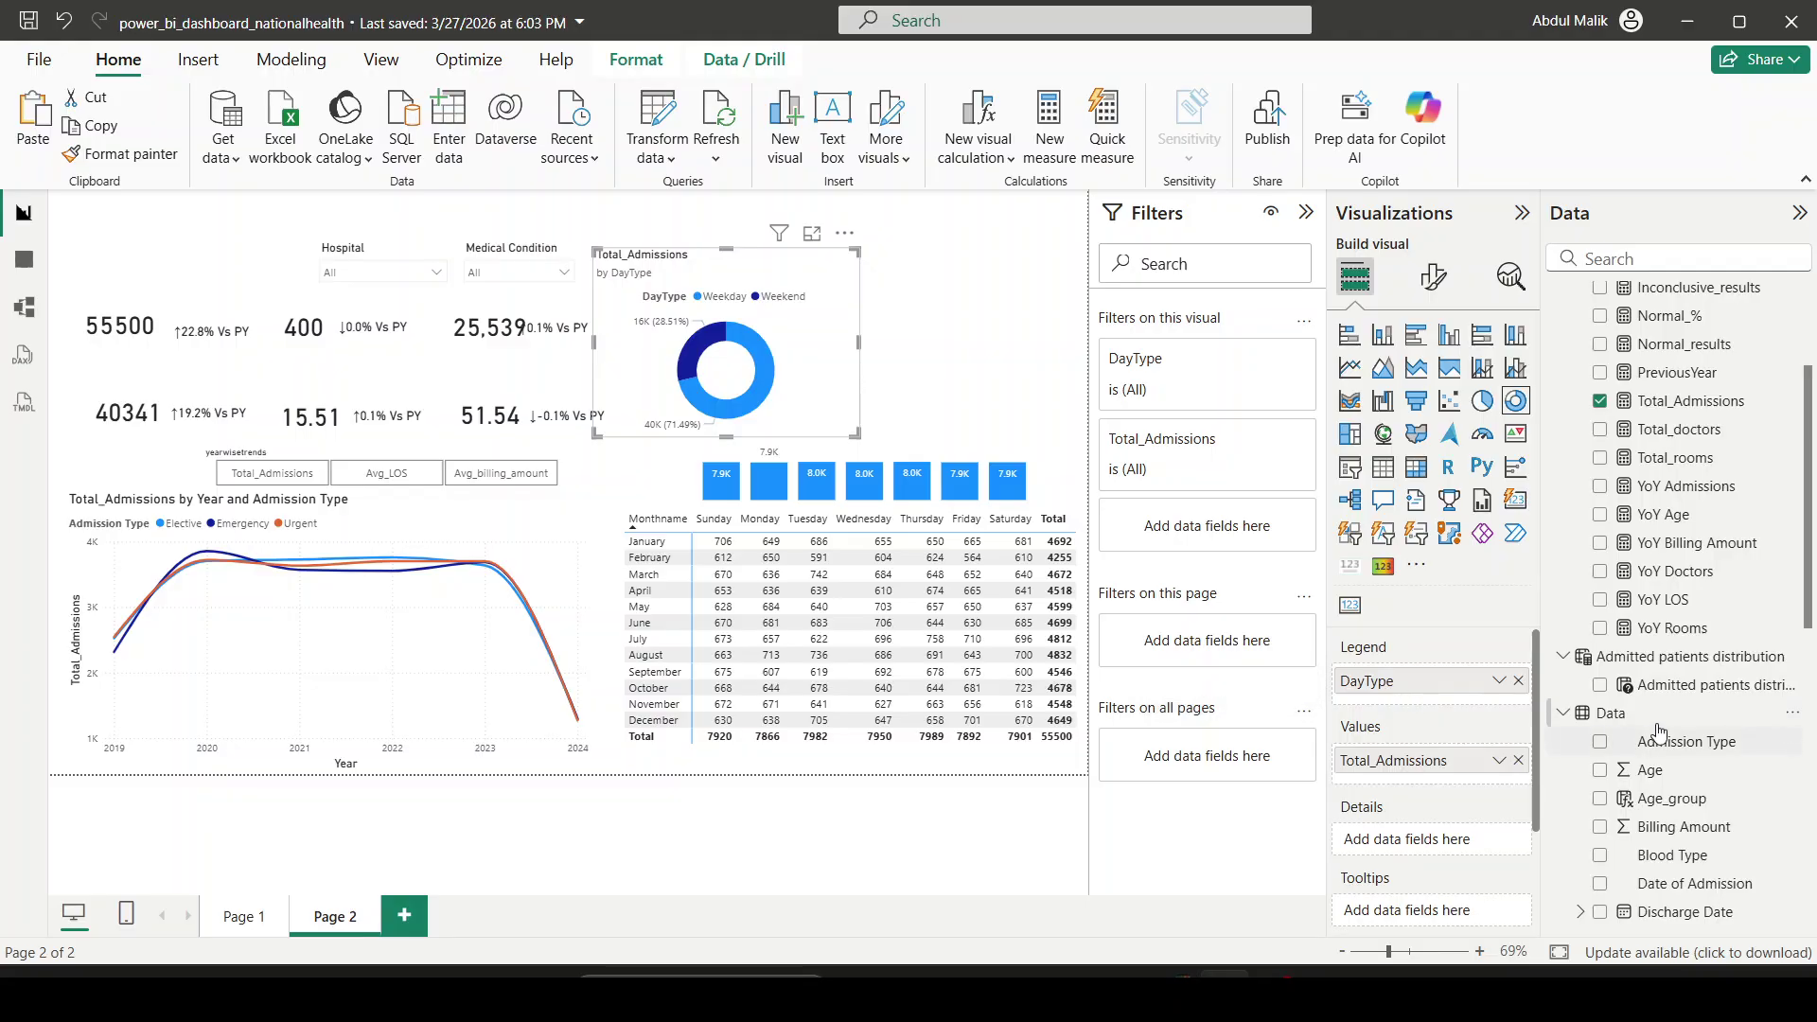
scroll(1665, 606, "down", 4)
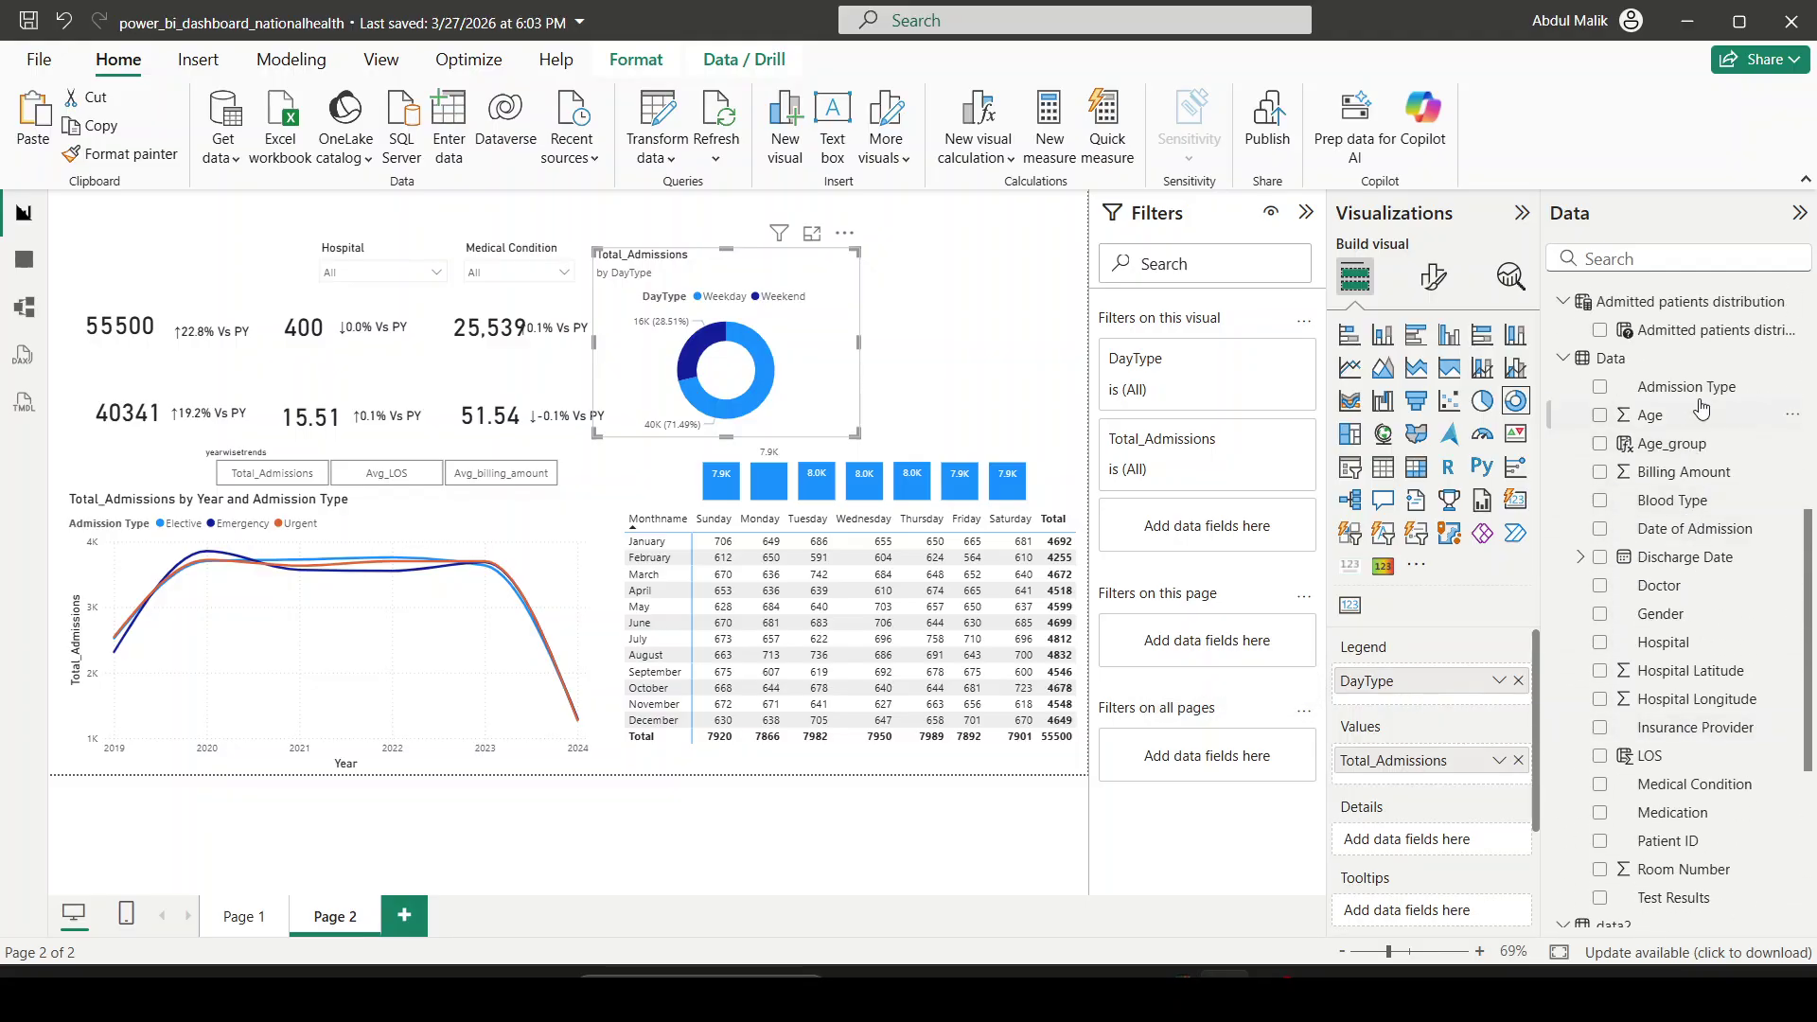
left_click_drag(1687, 386, 1402, 708)
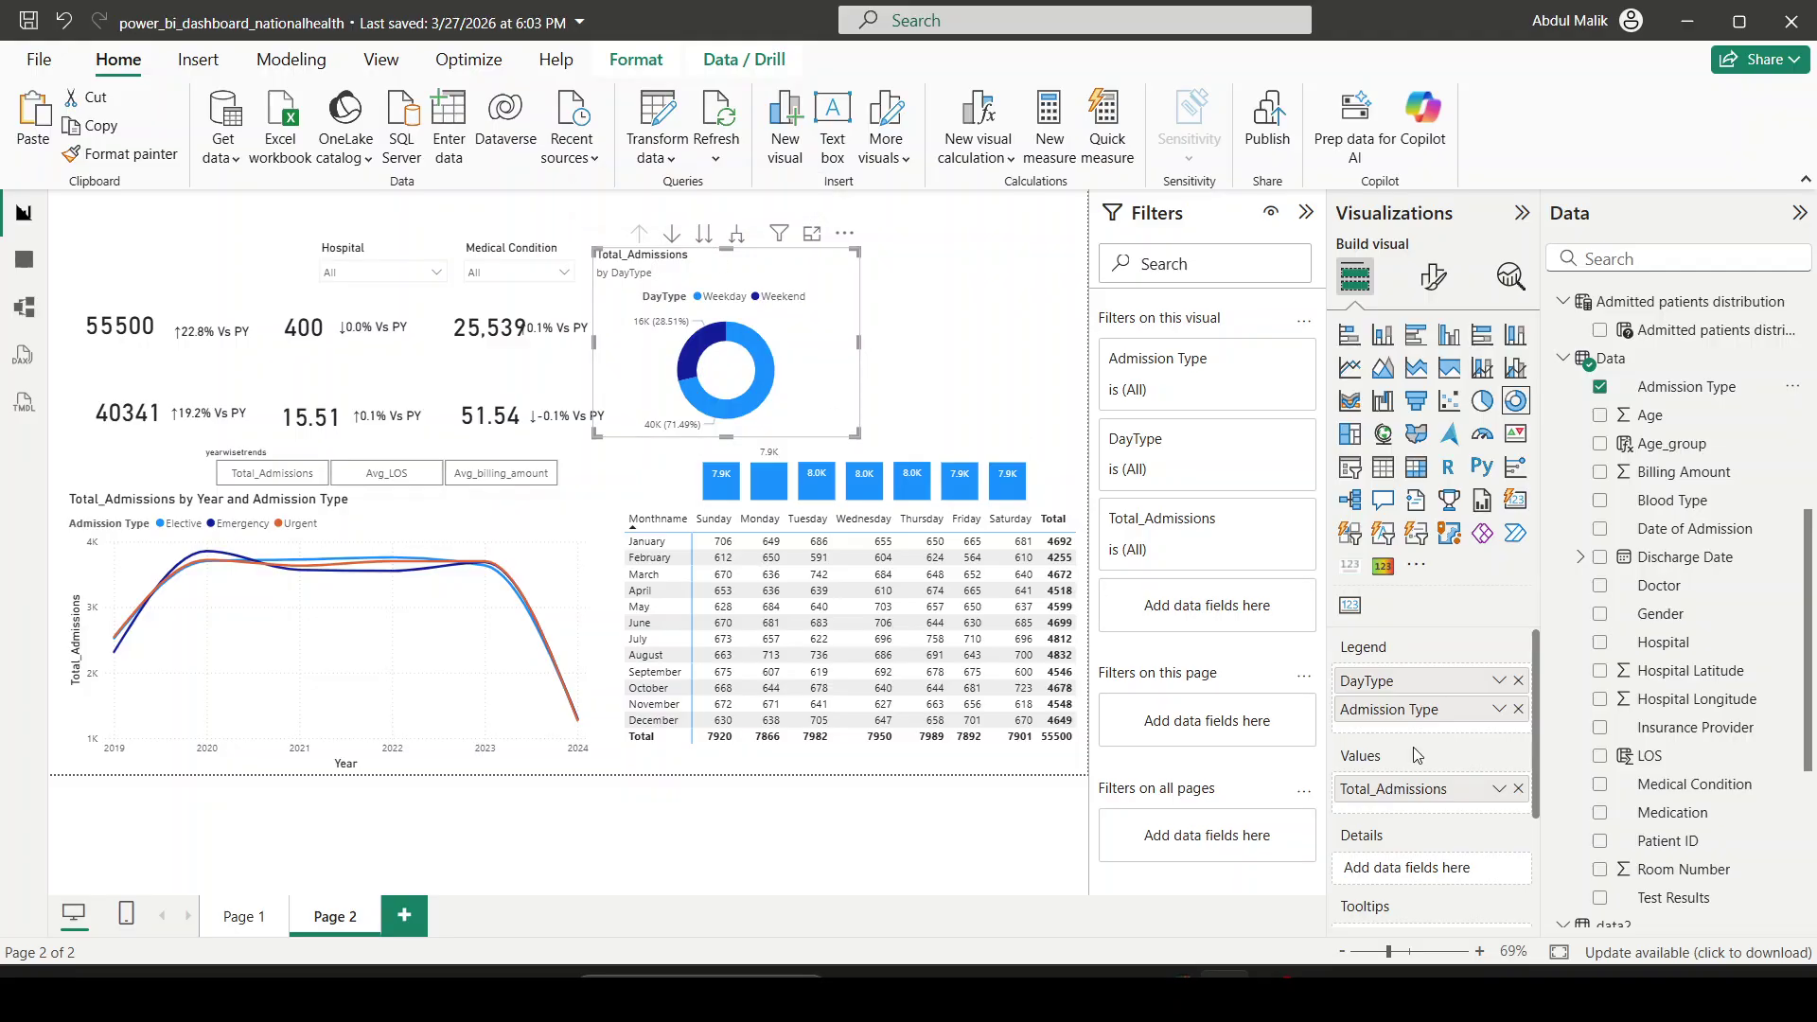
Step: Test moving the donut between its DayType and Admission Type levels, and turn on Drill down mode at the DayType level
left_click(715, 234)
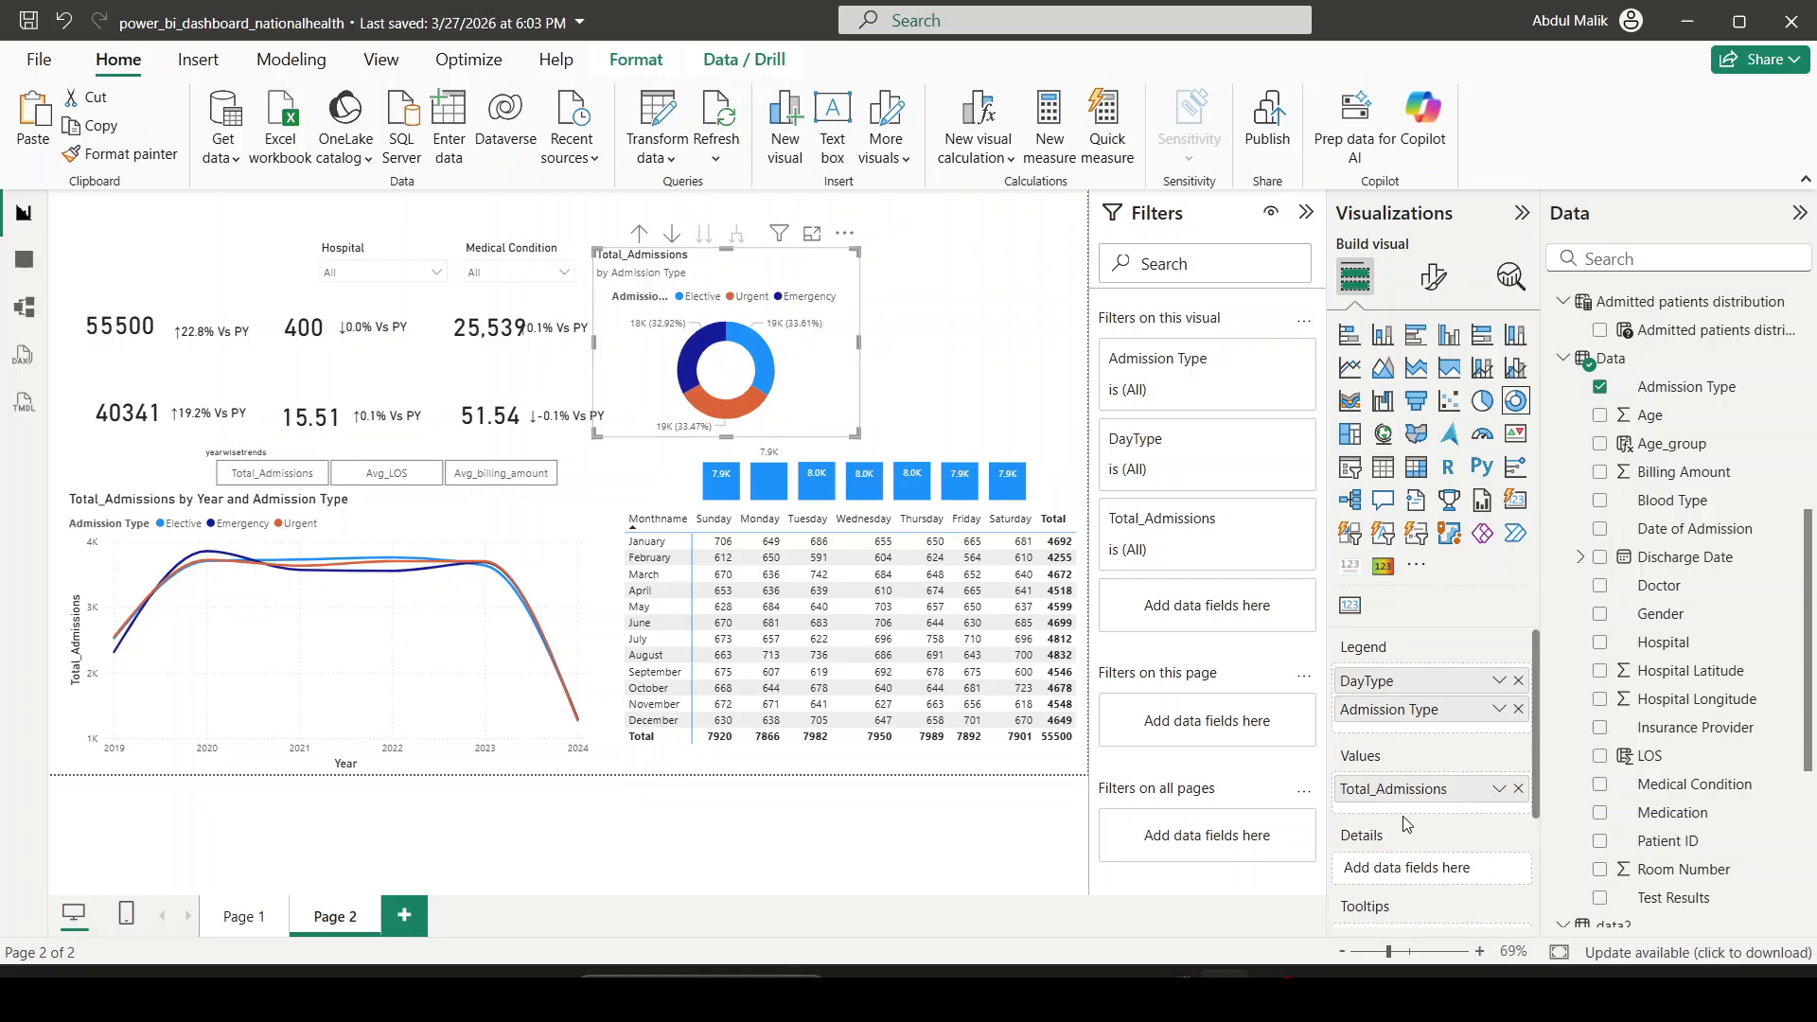
left_click(641, 234)
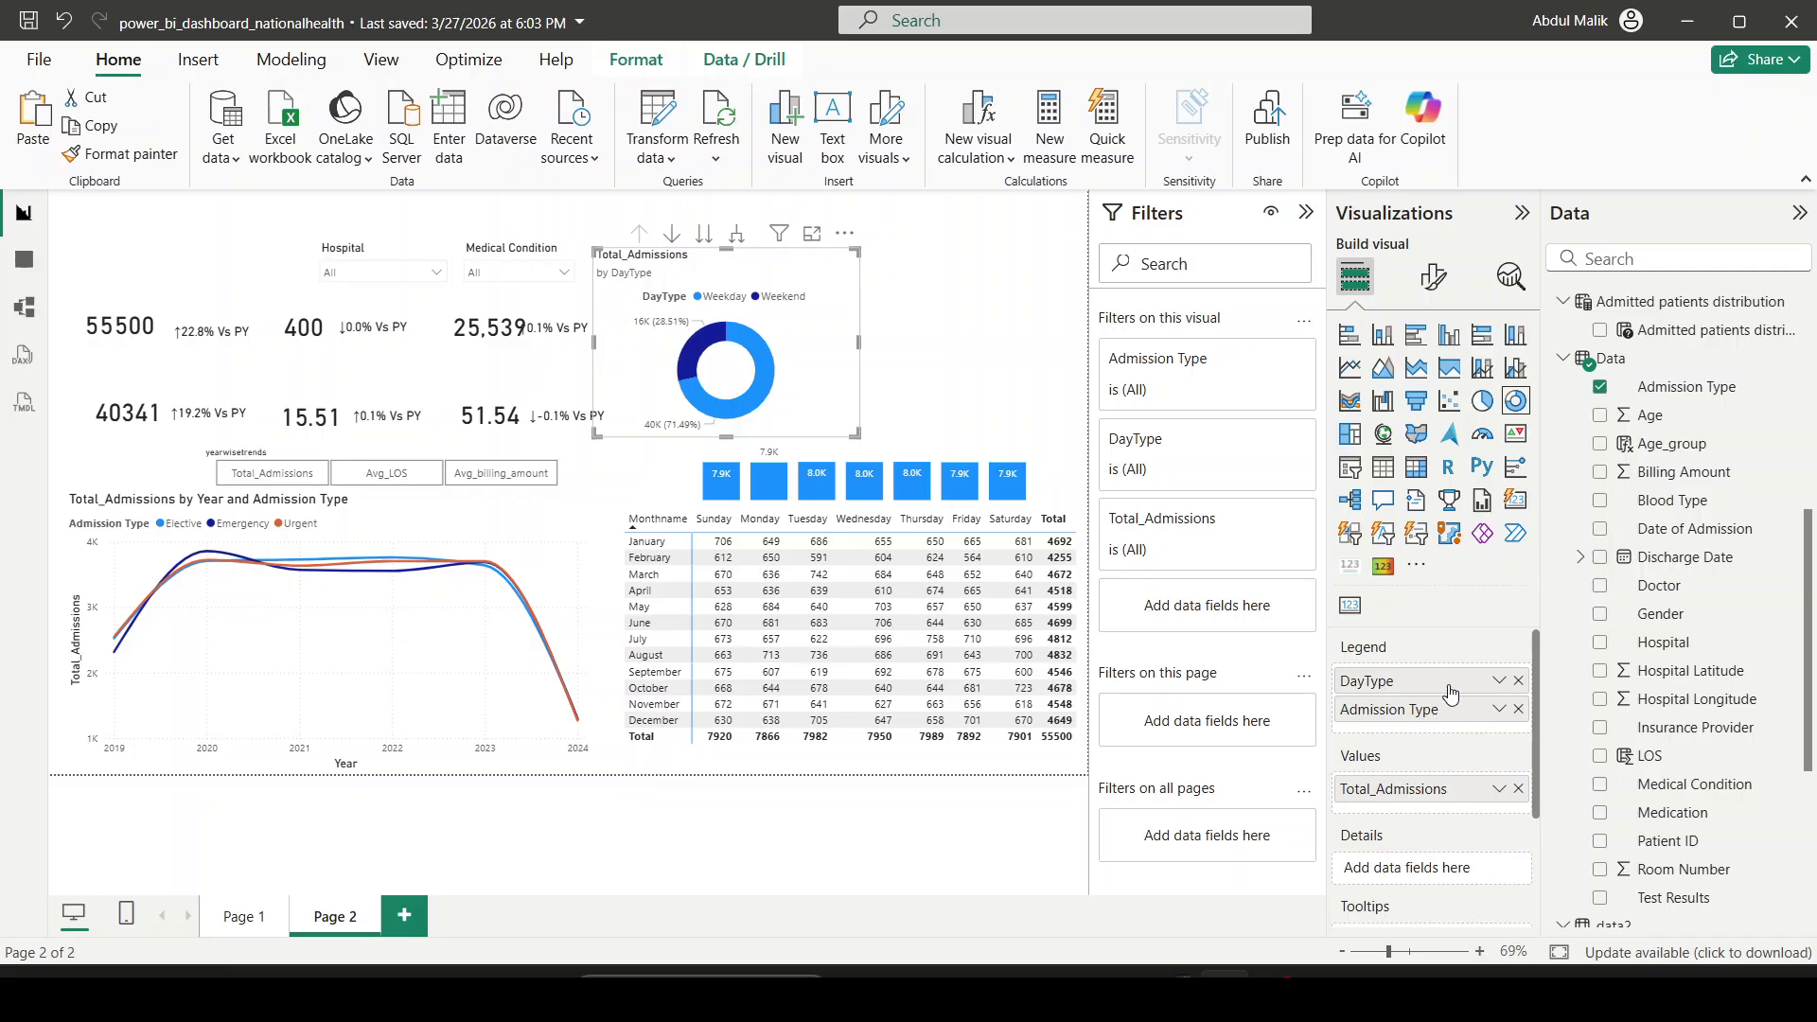
left_click(704, 234)
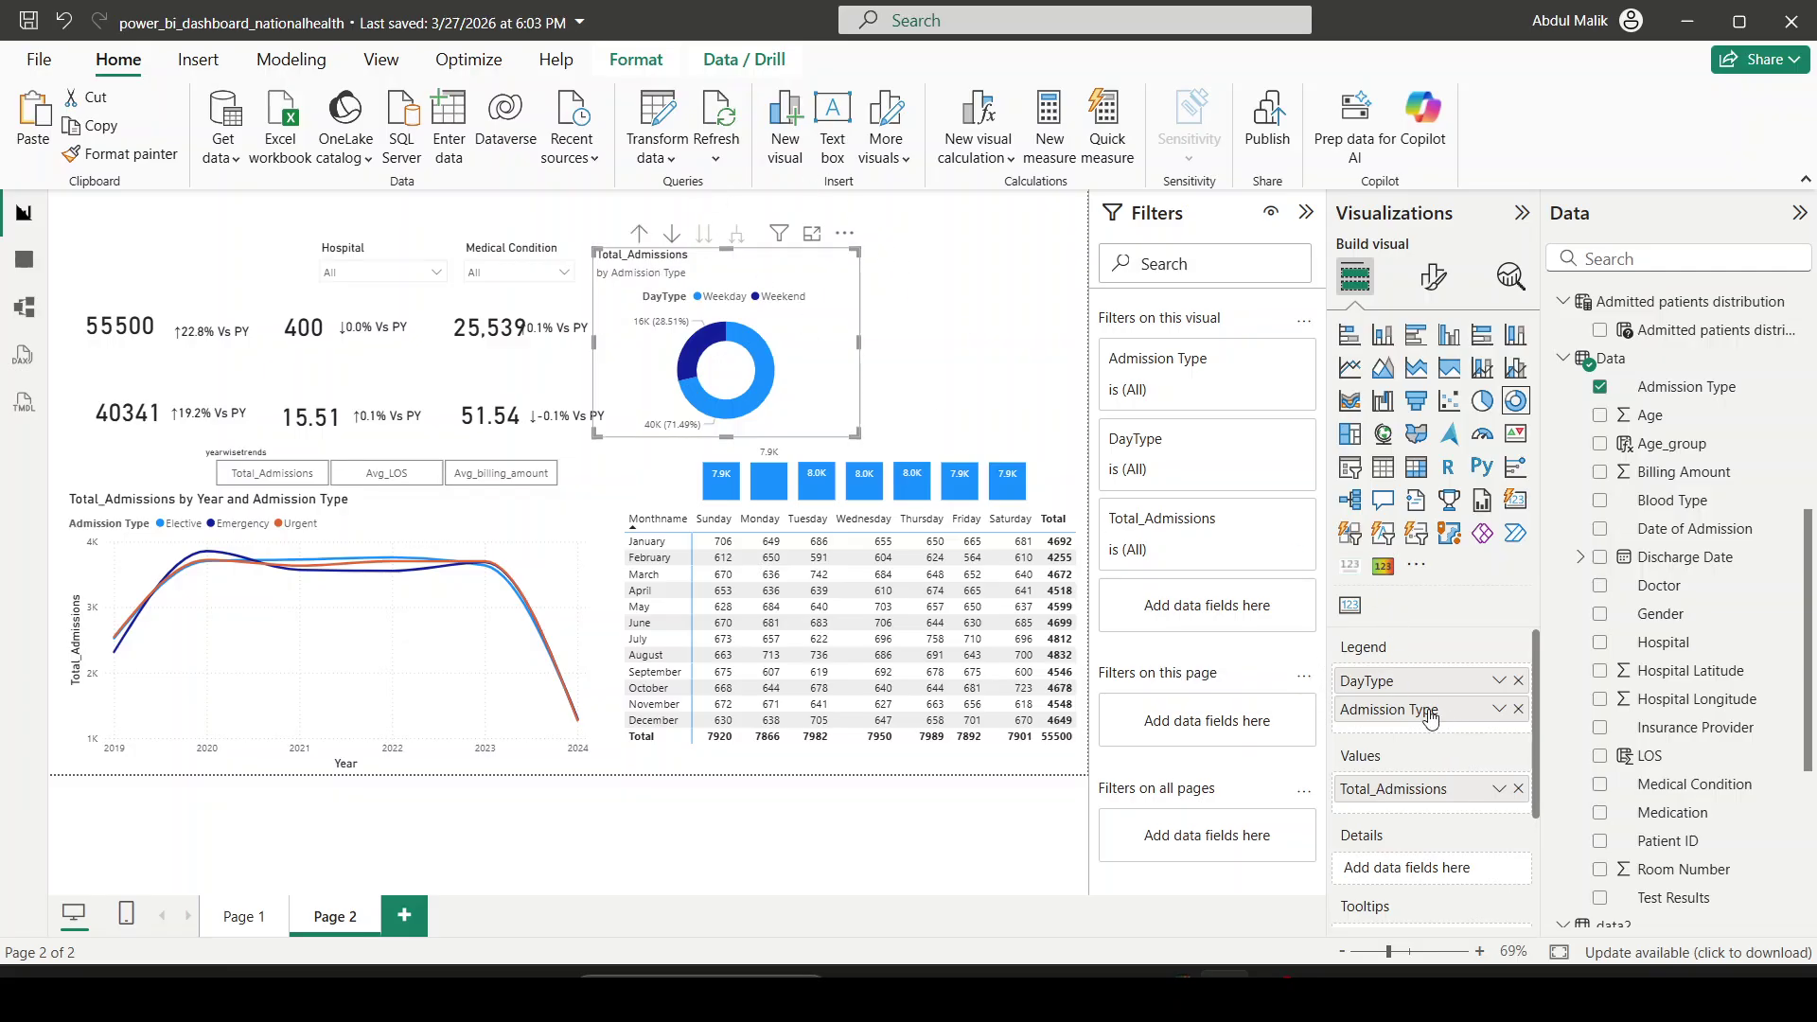
left_click(640, 235)
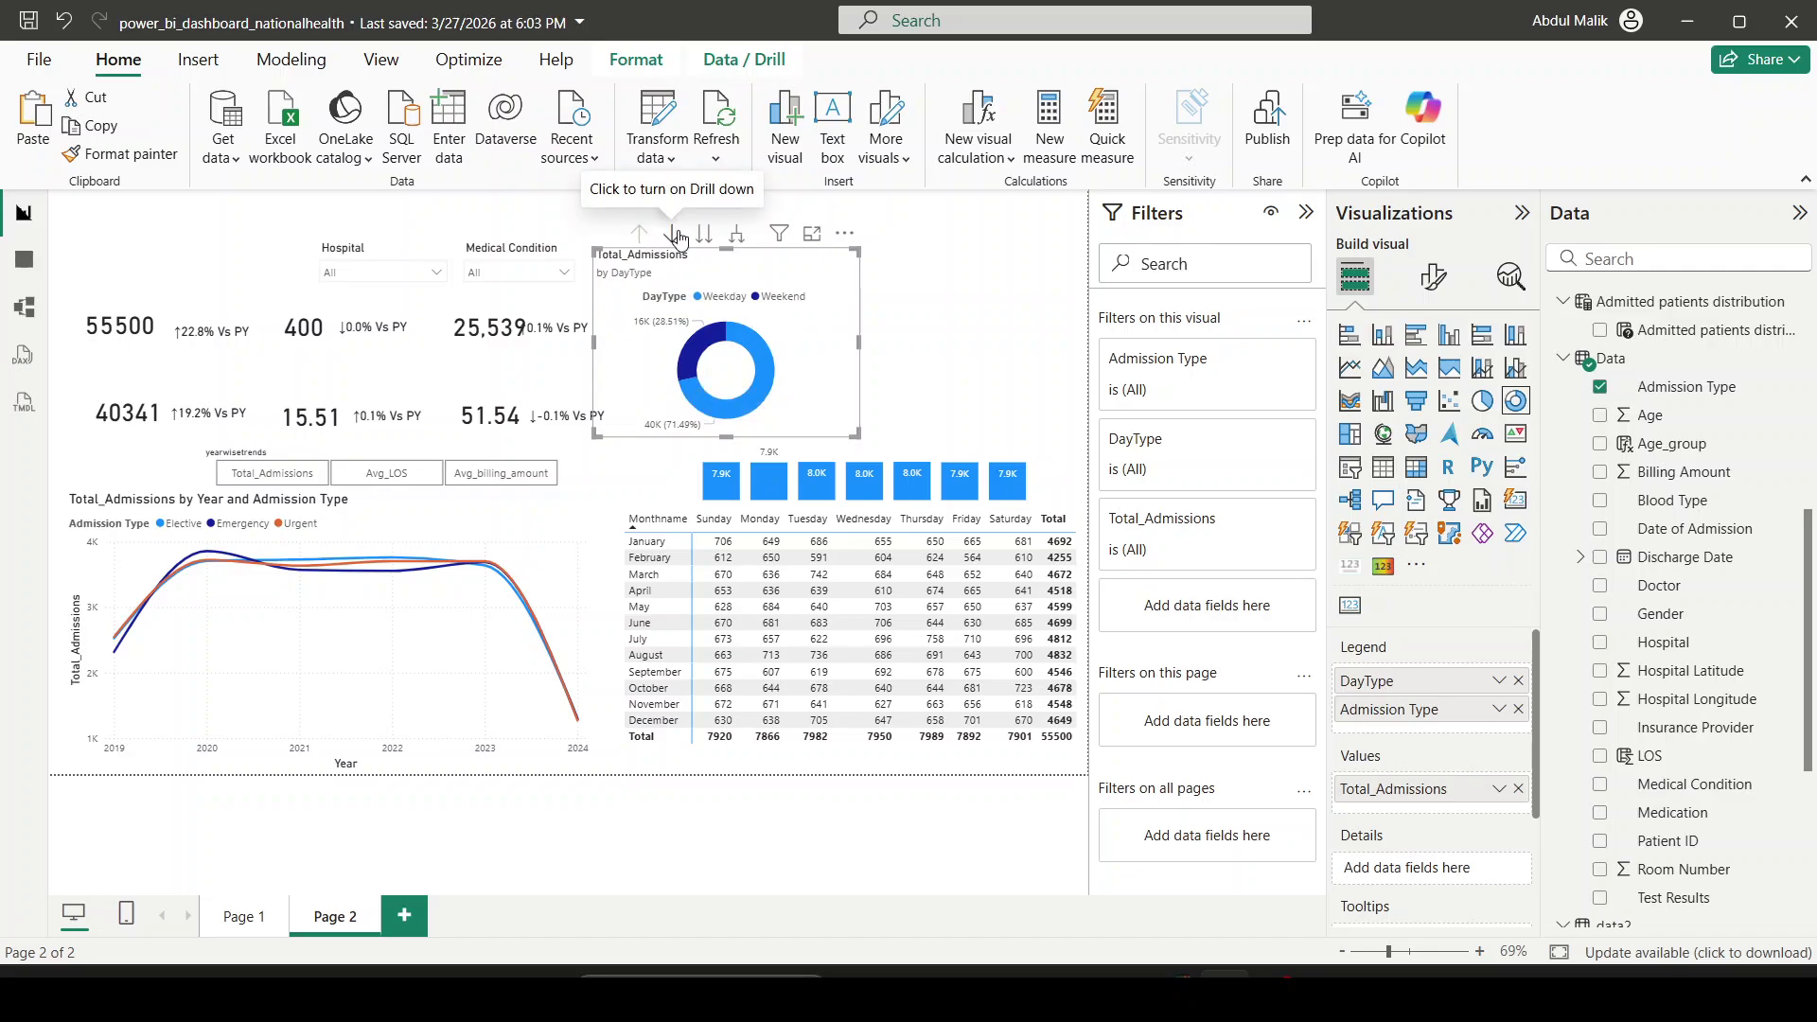
left_click(672, 234)
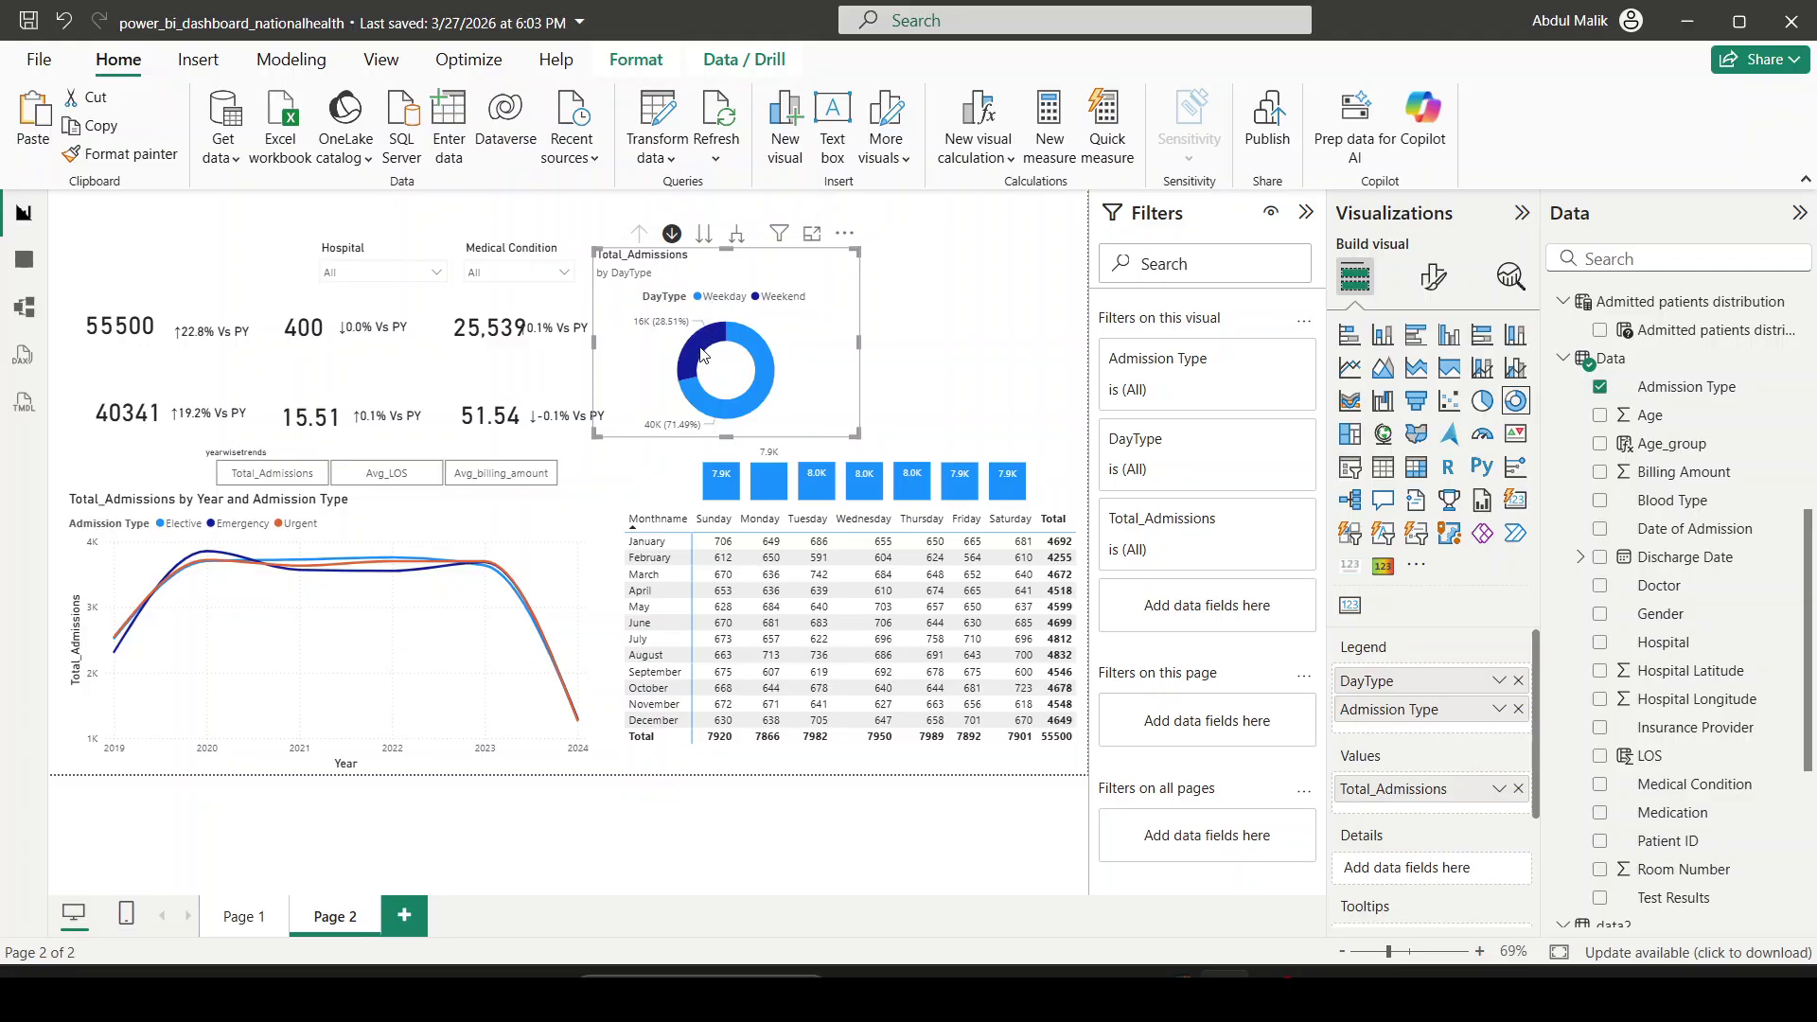
Step: Drill the DayType donut into Weekend and Weekday in turn, returning to DayType each time, and turn off Drill down mode
mouse_move(701, 355)
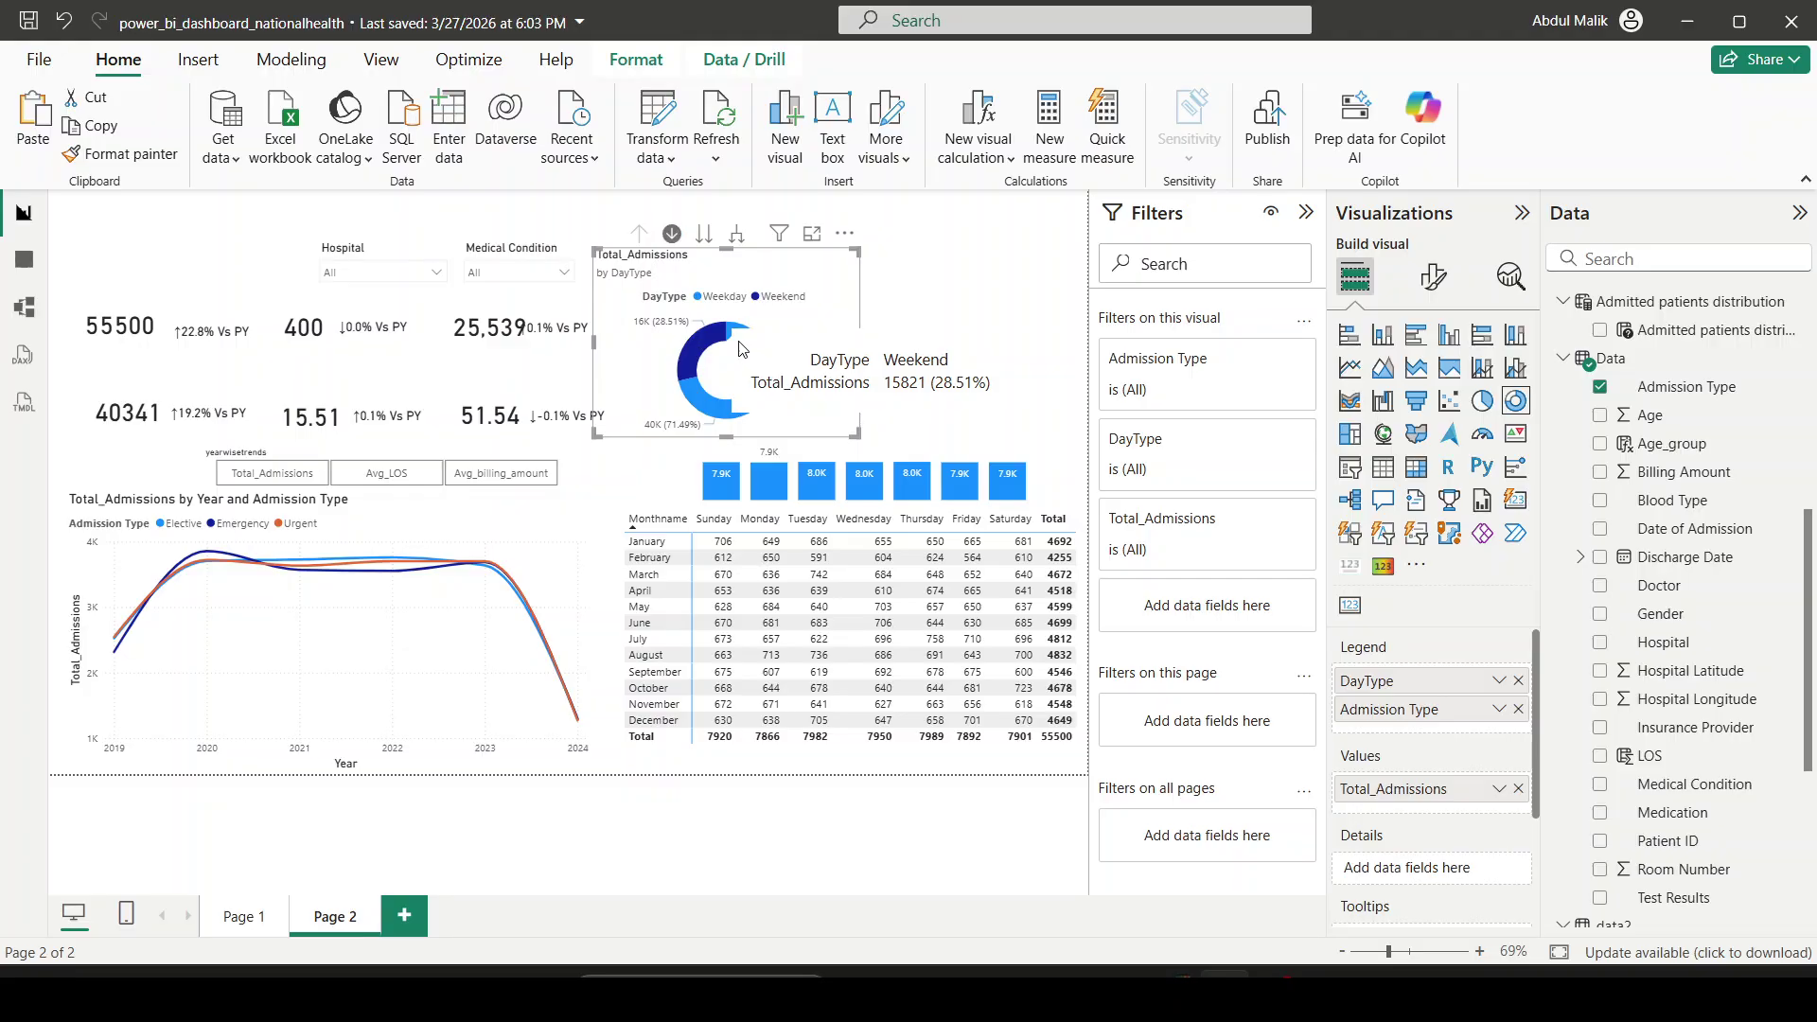
left_click(701, 354)
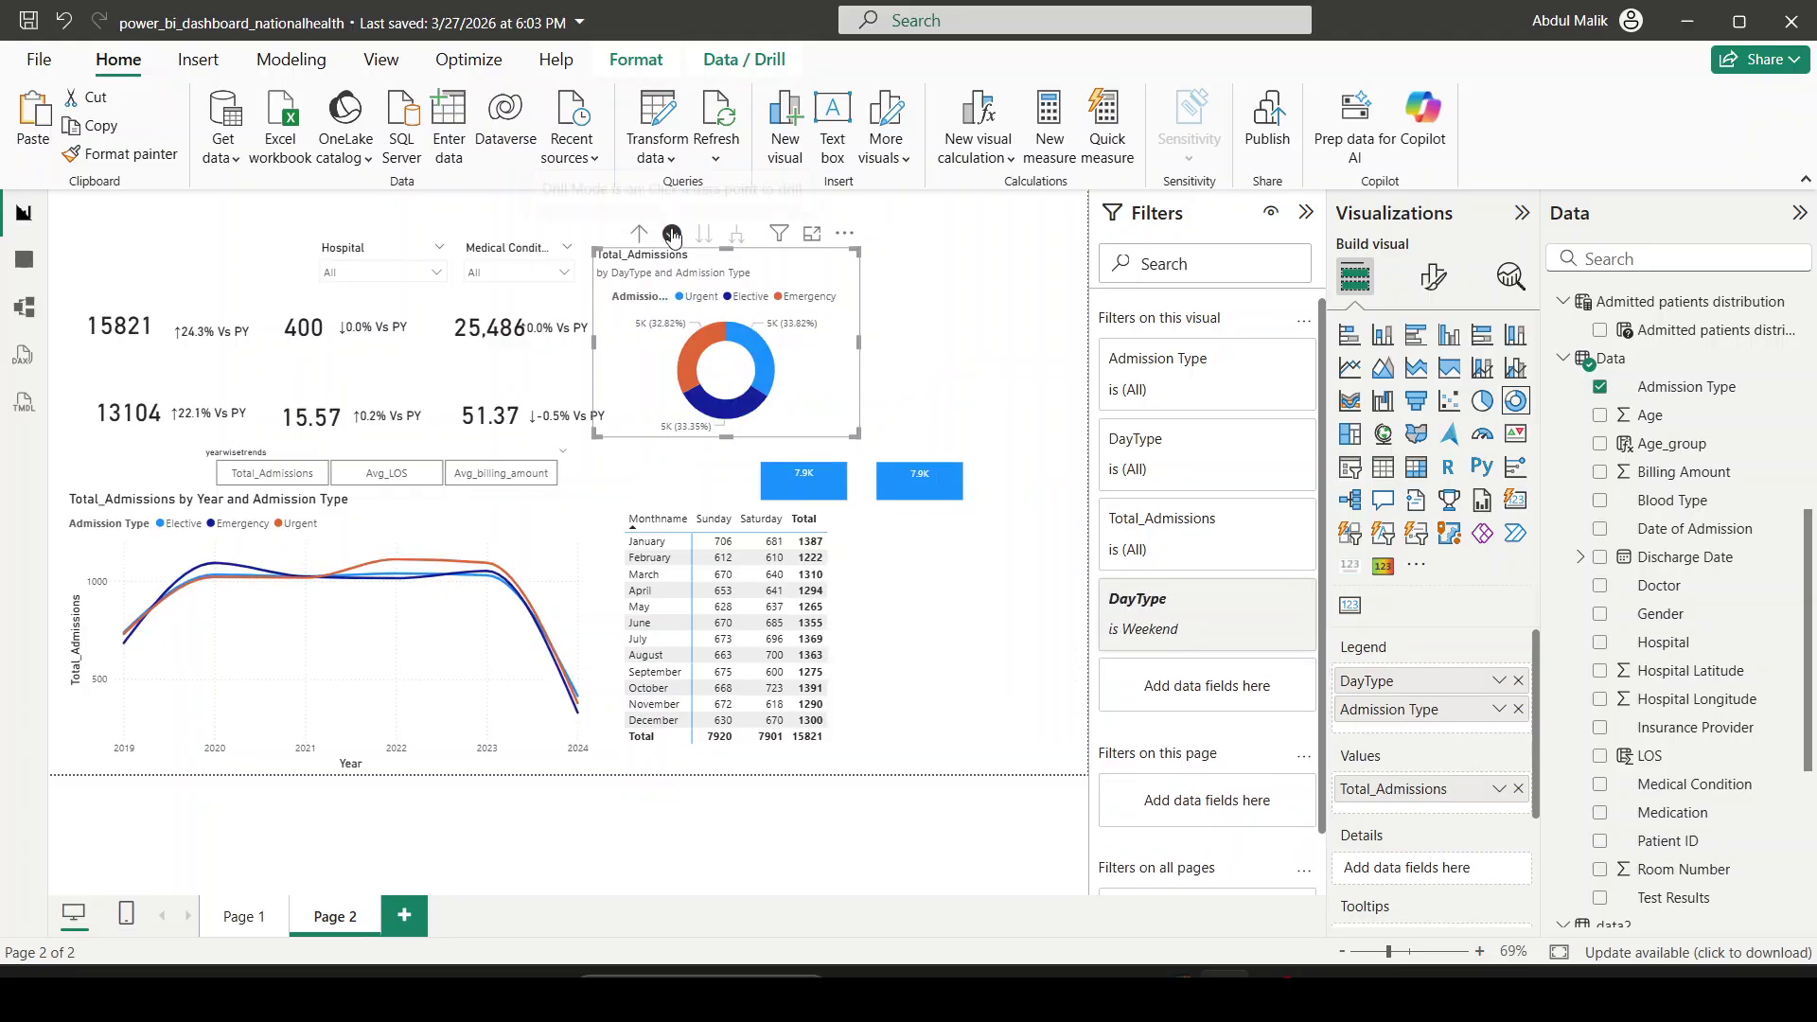
left_click(639, 234)
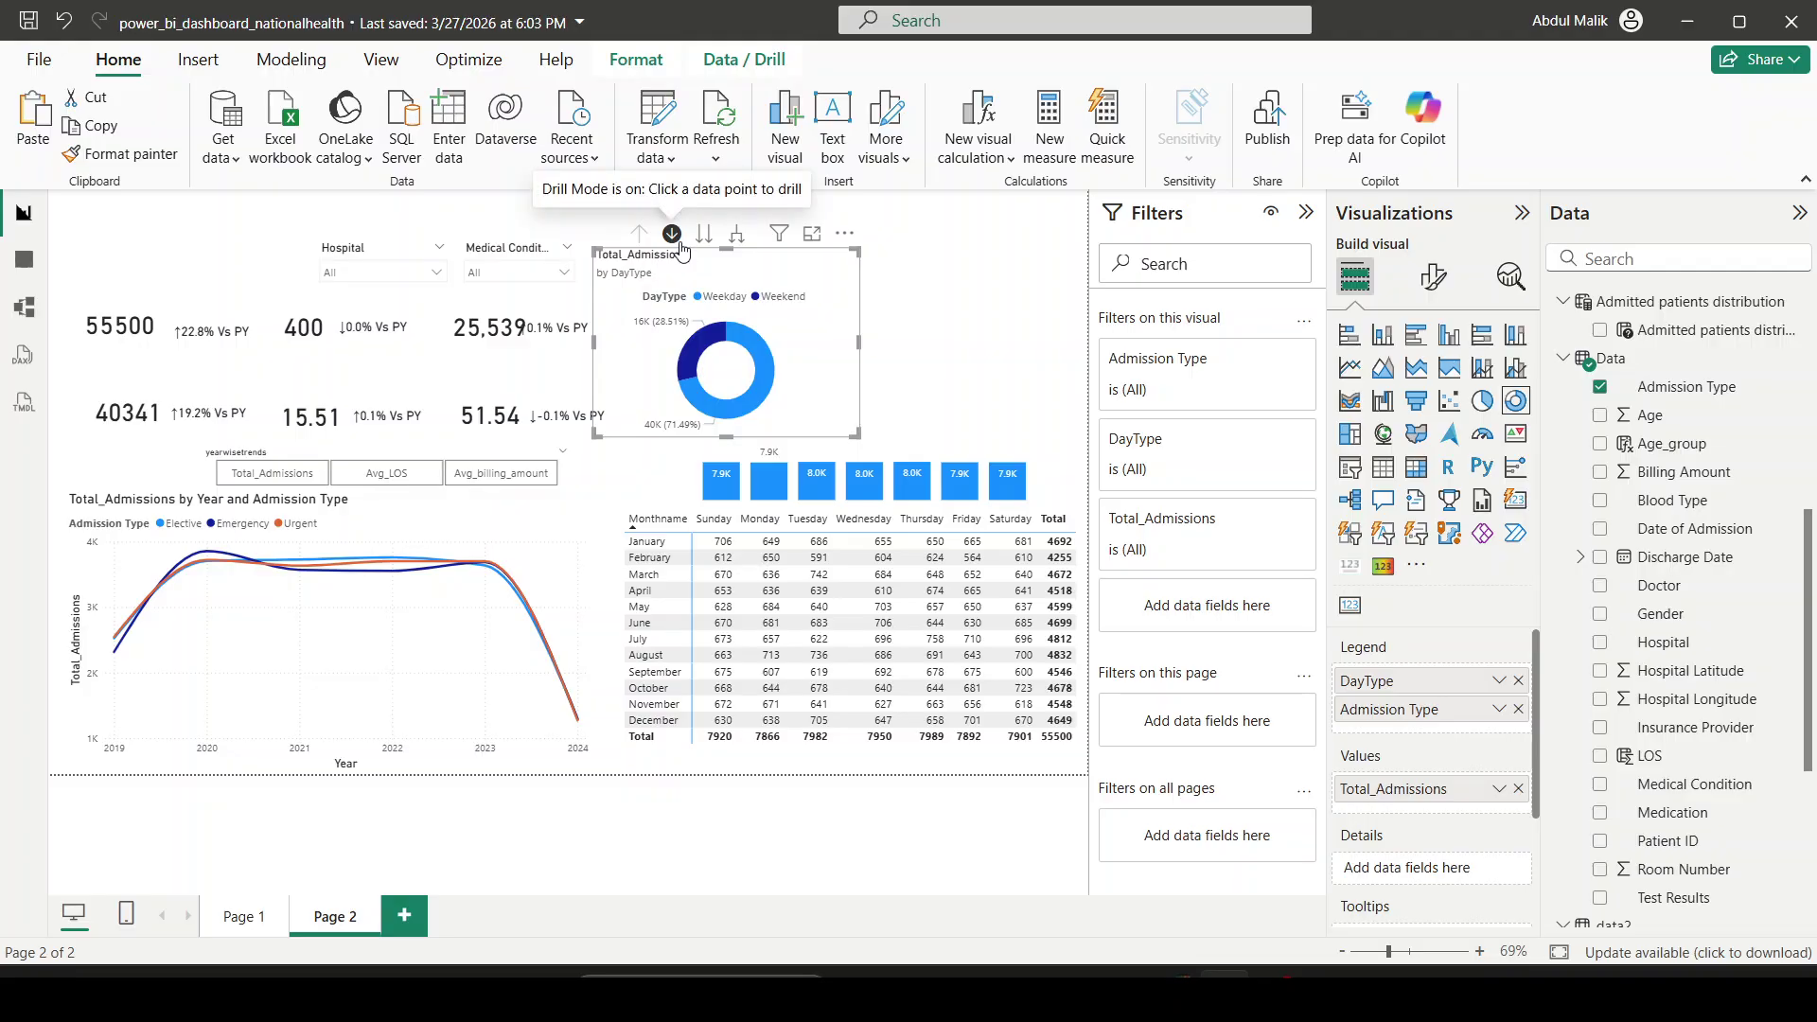
left_click(771, 358)
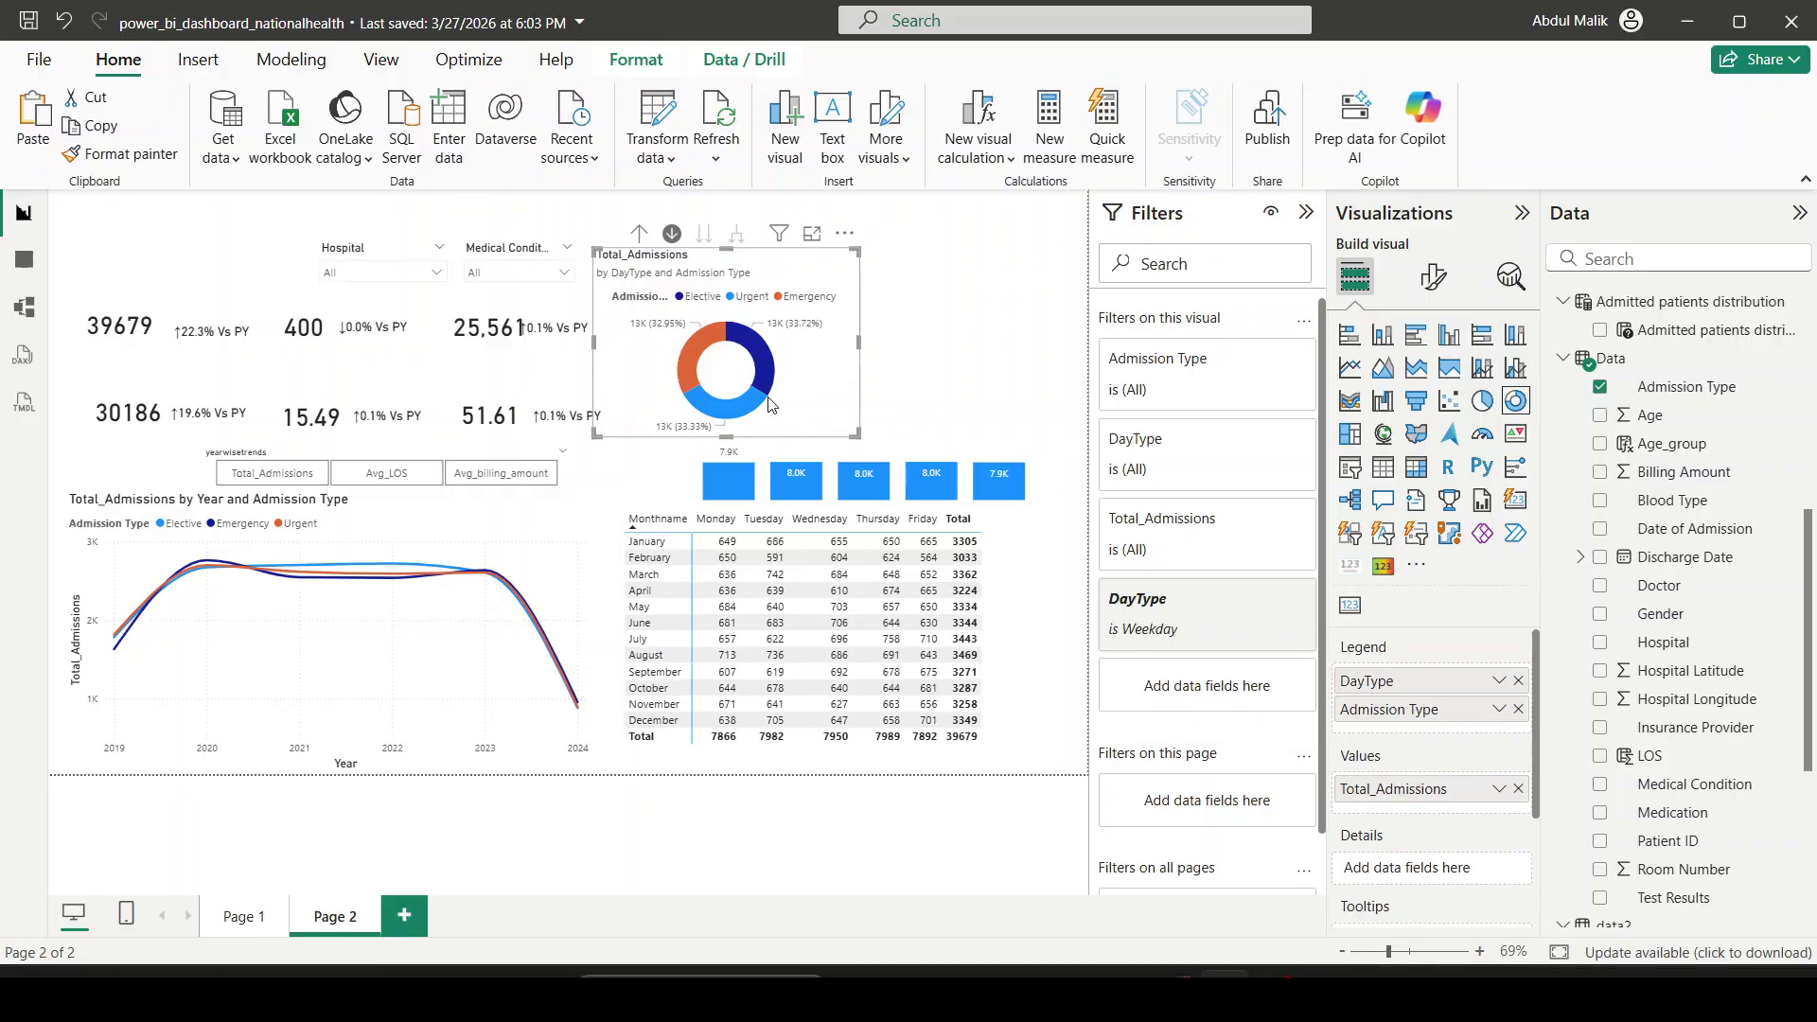
left_click(672, 233)
left_click(642, 238)
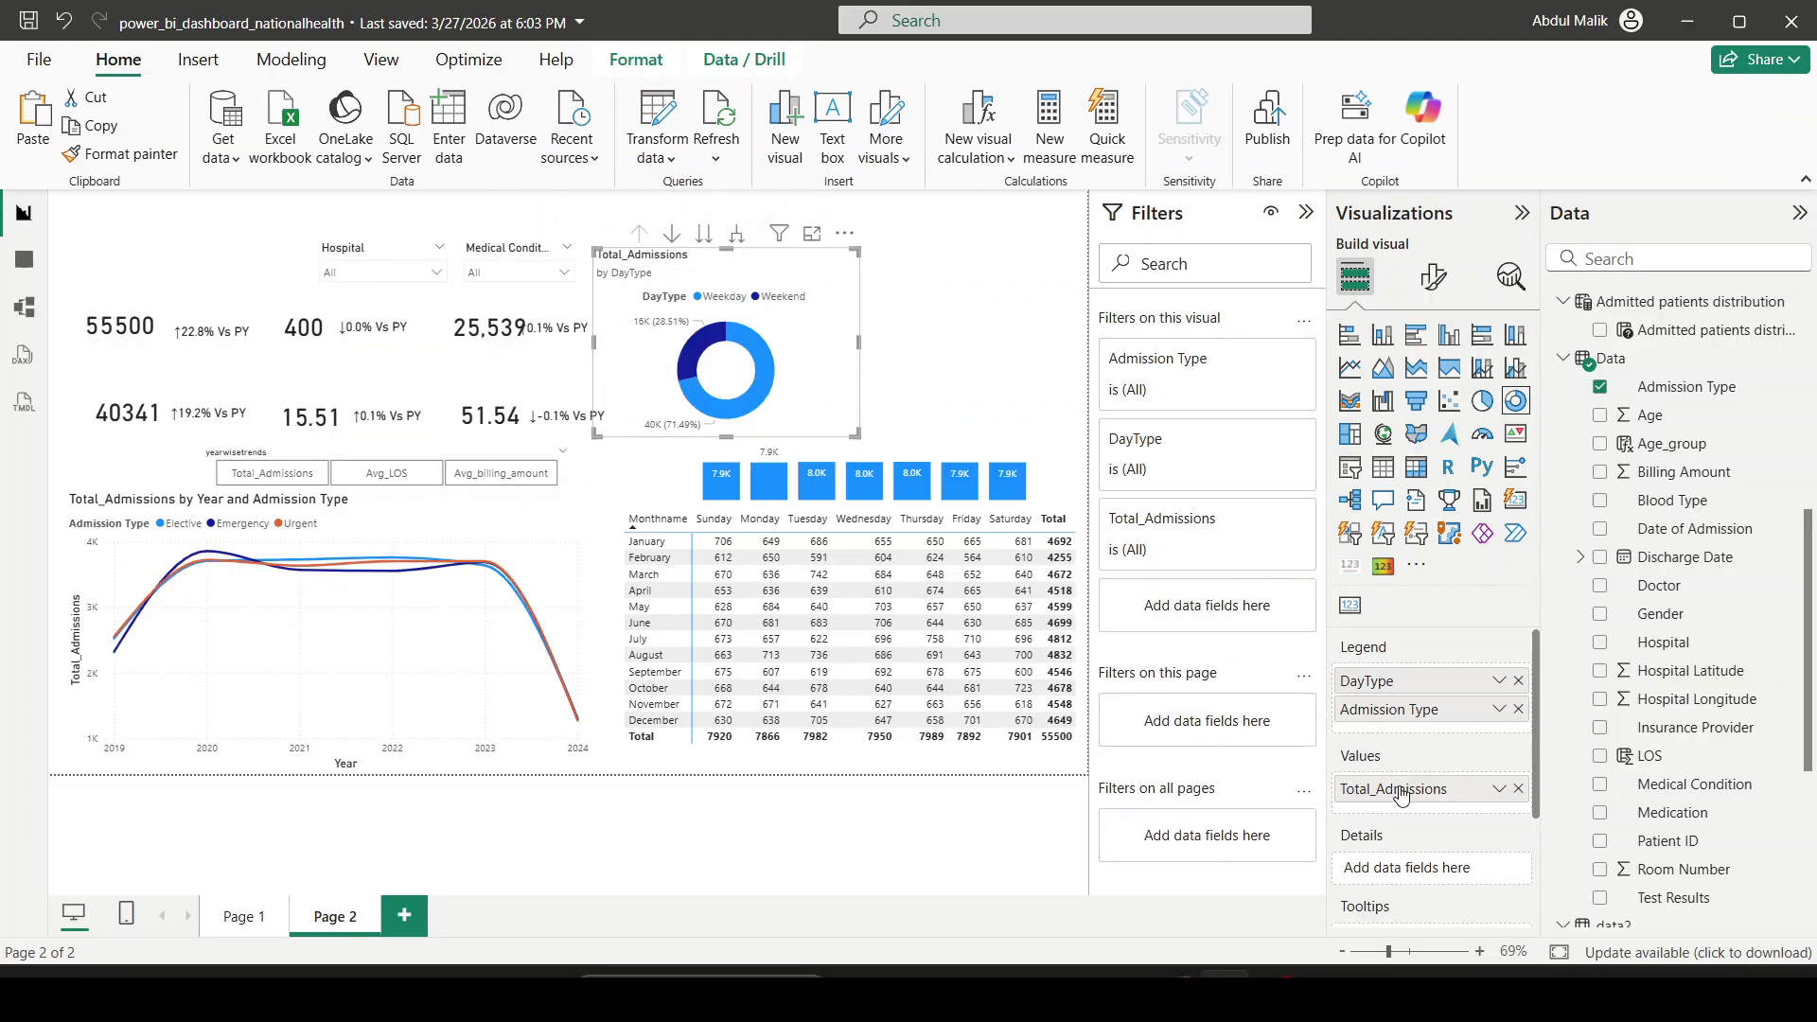
Step: Show the donut's Admission Type level for all days, return it to DayType, and turn on Drill down mode
left_click(703, 233)
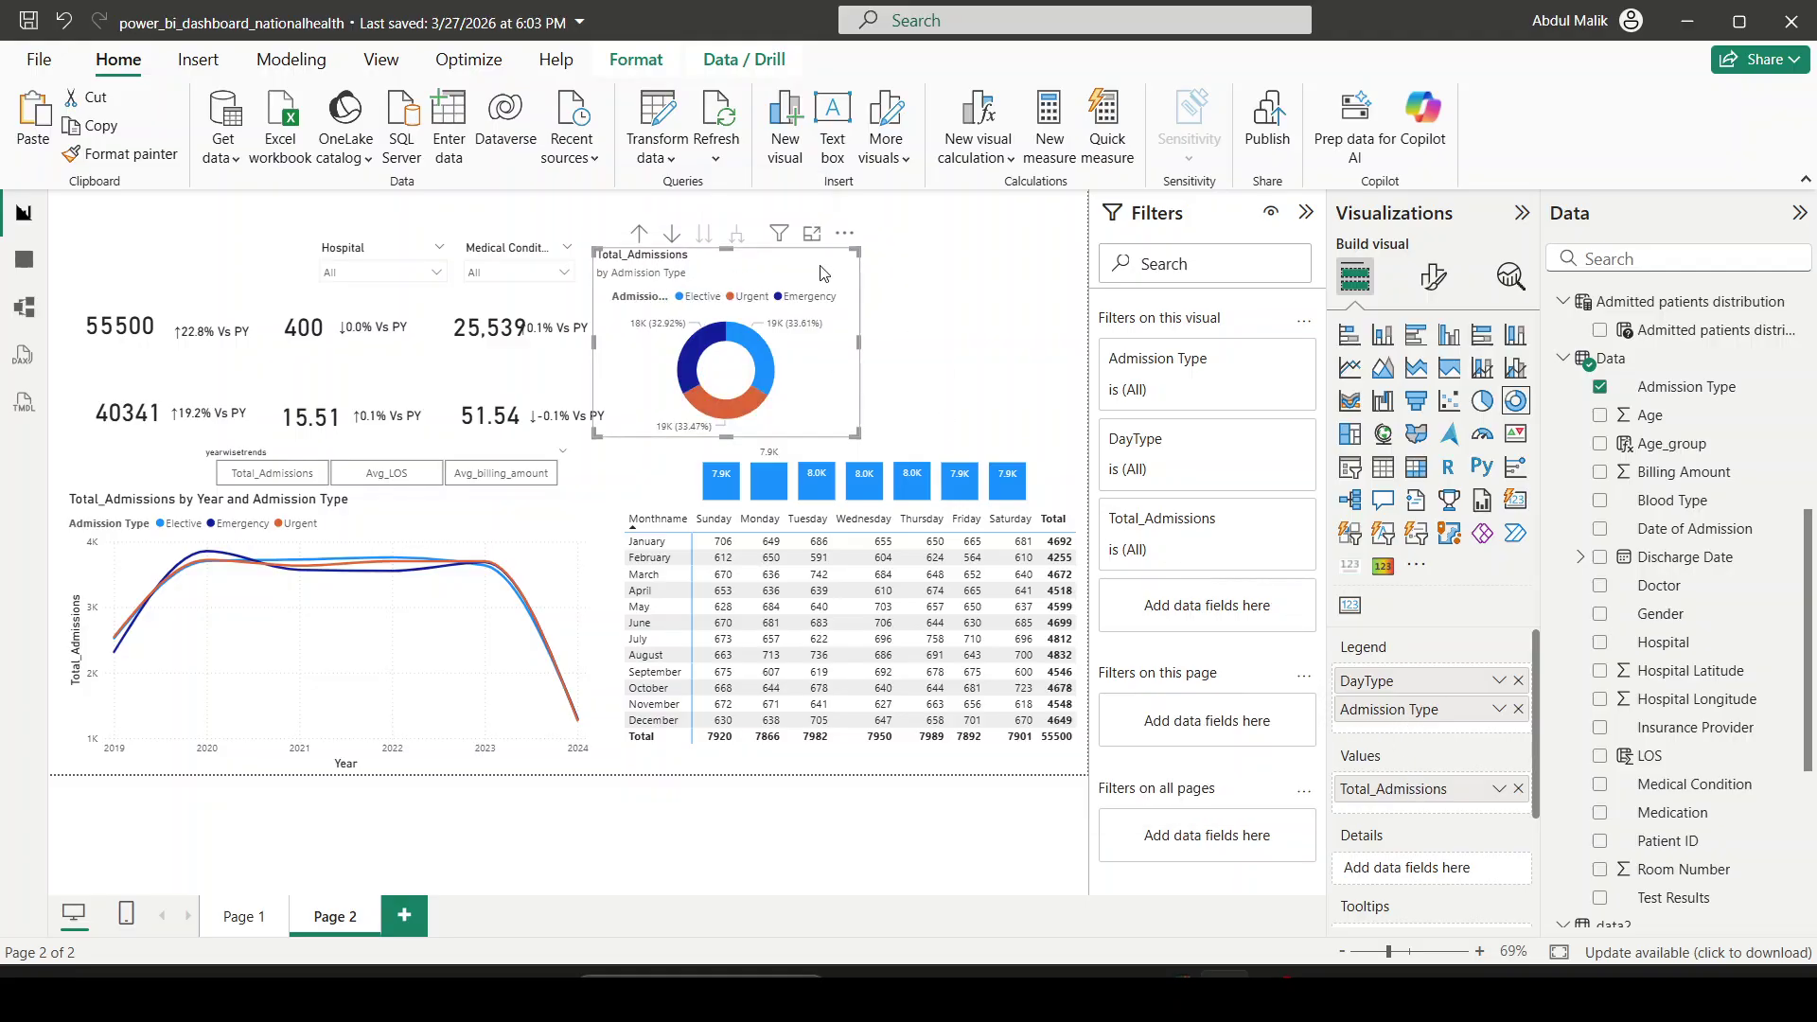
left_click(644, 235)
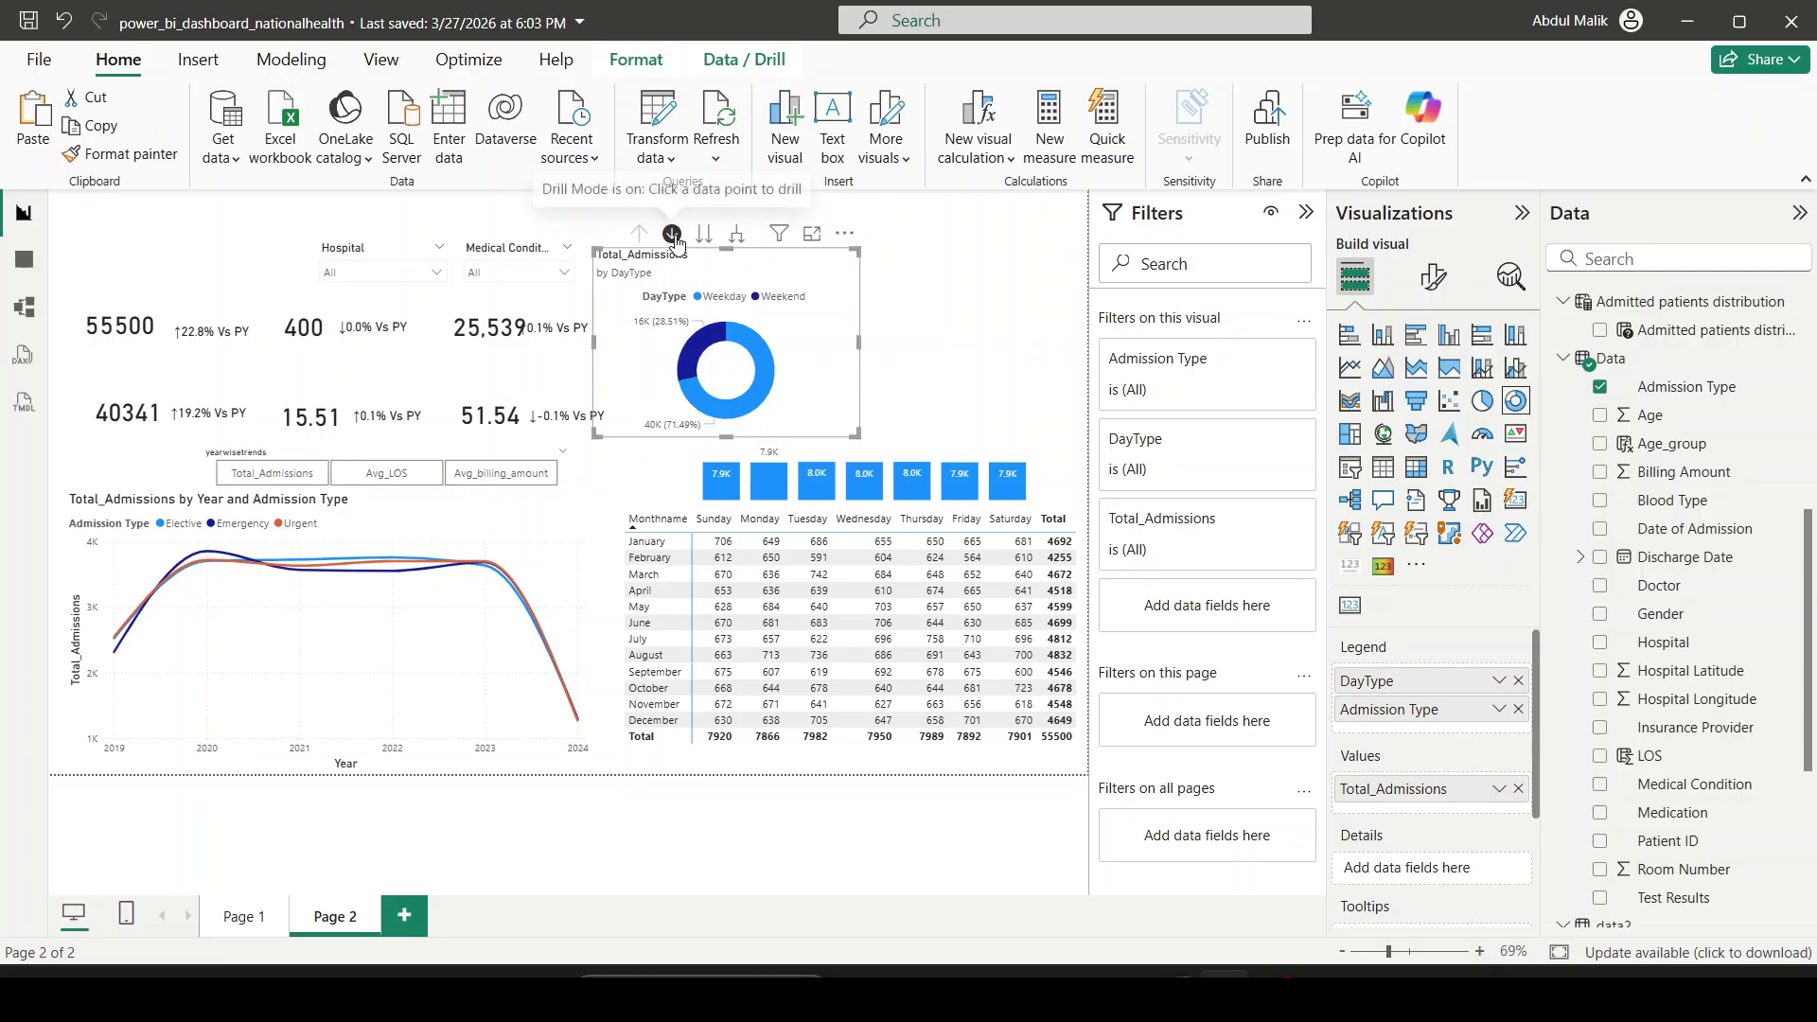
left_click(672, 233)
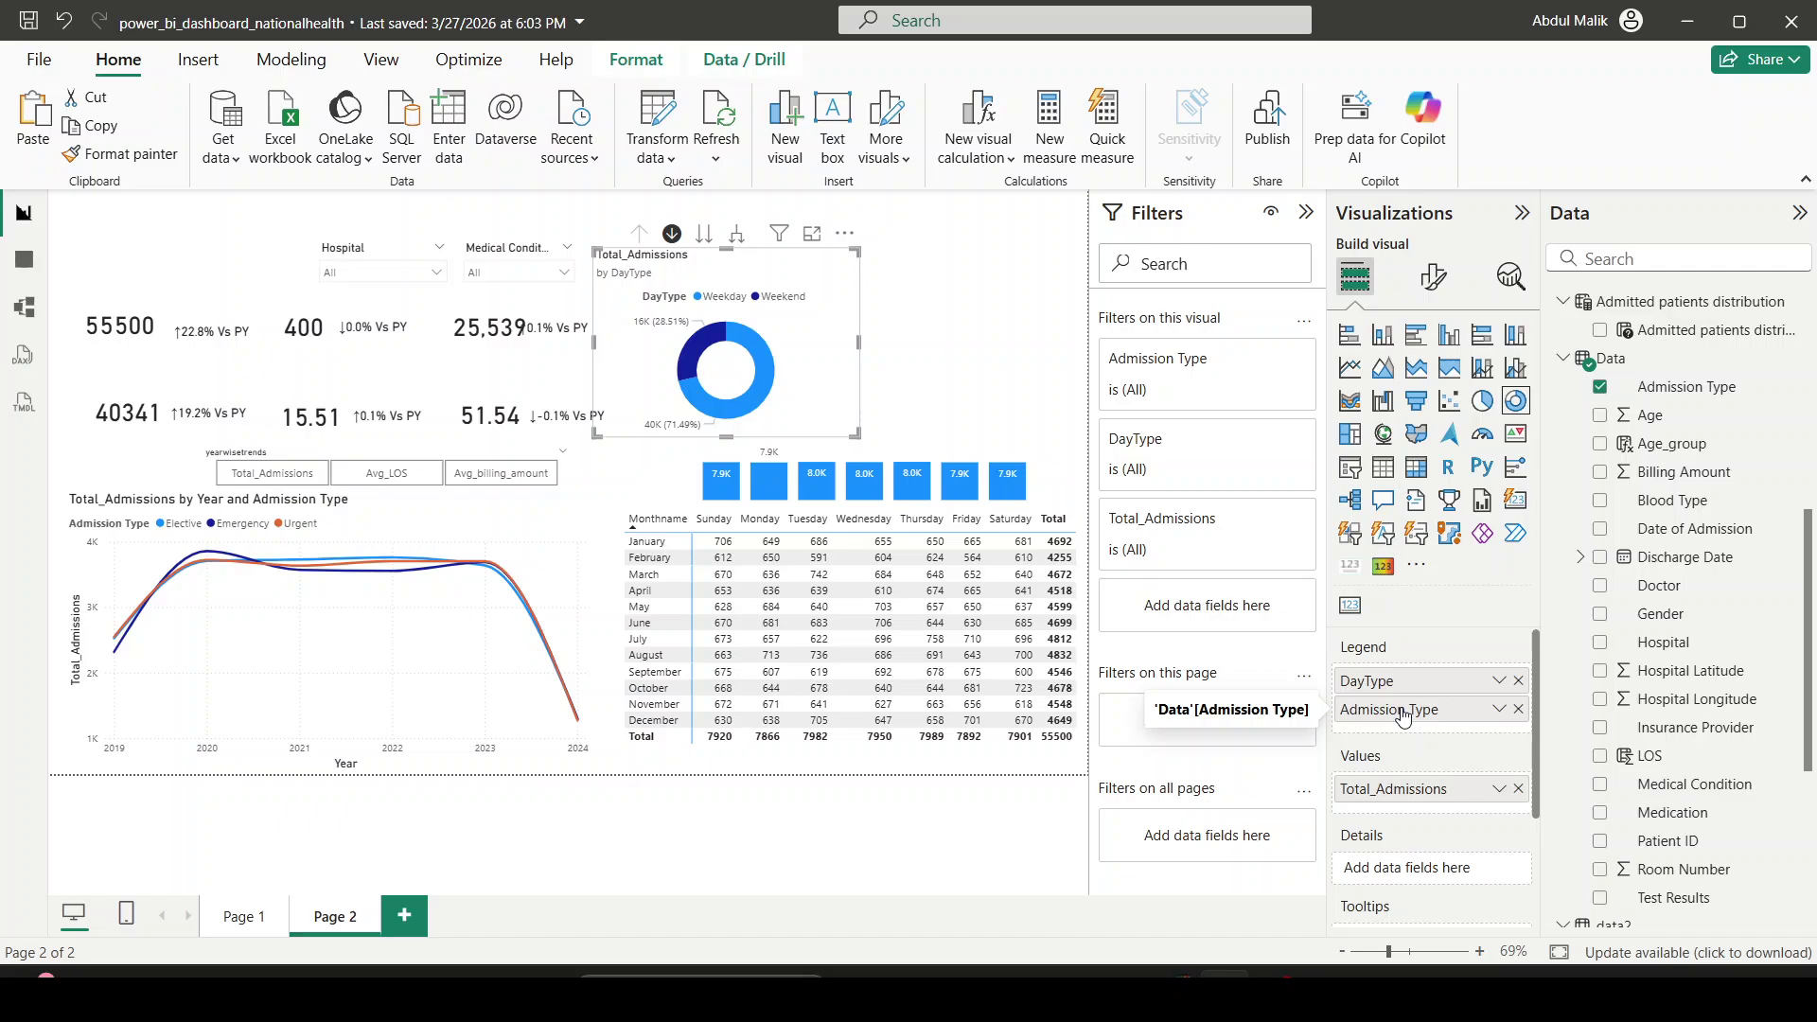
Step: Retest the donut's Weekend and Weekday drill-downs, leaving it deselected at the DayType level with Drill down mode off
left_click(708, 348)
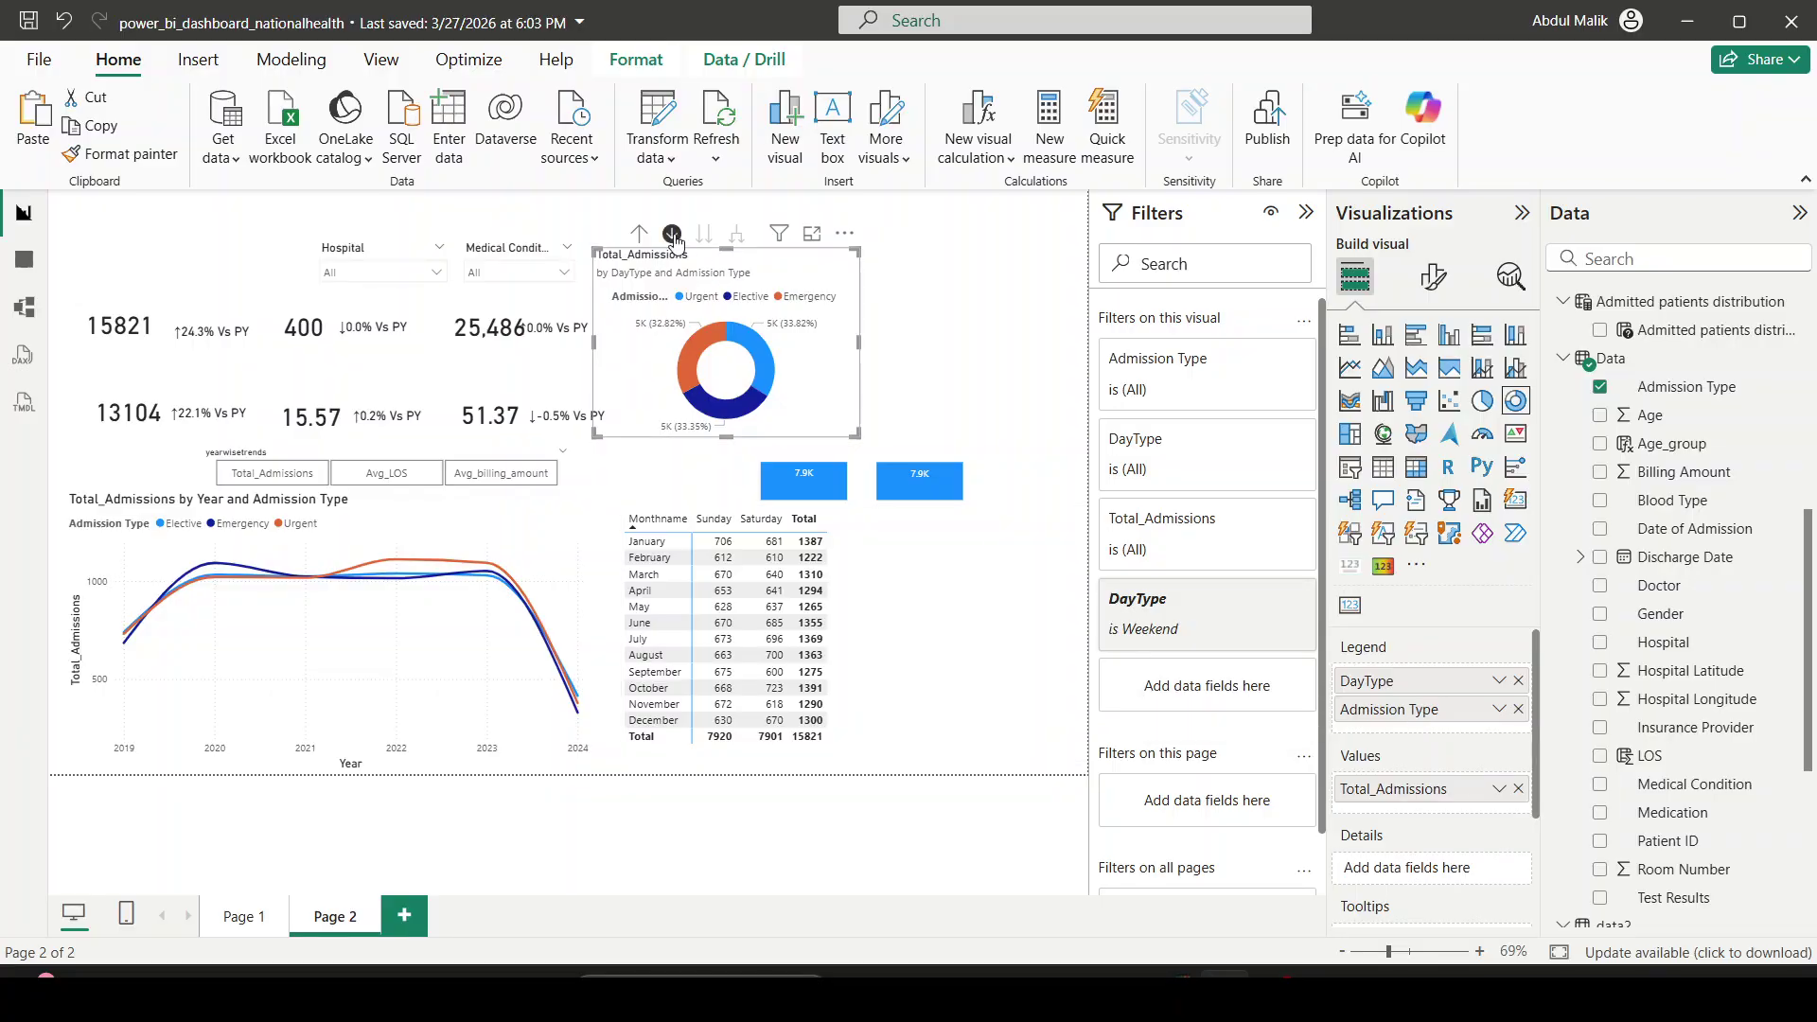
left_click(639, 234)
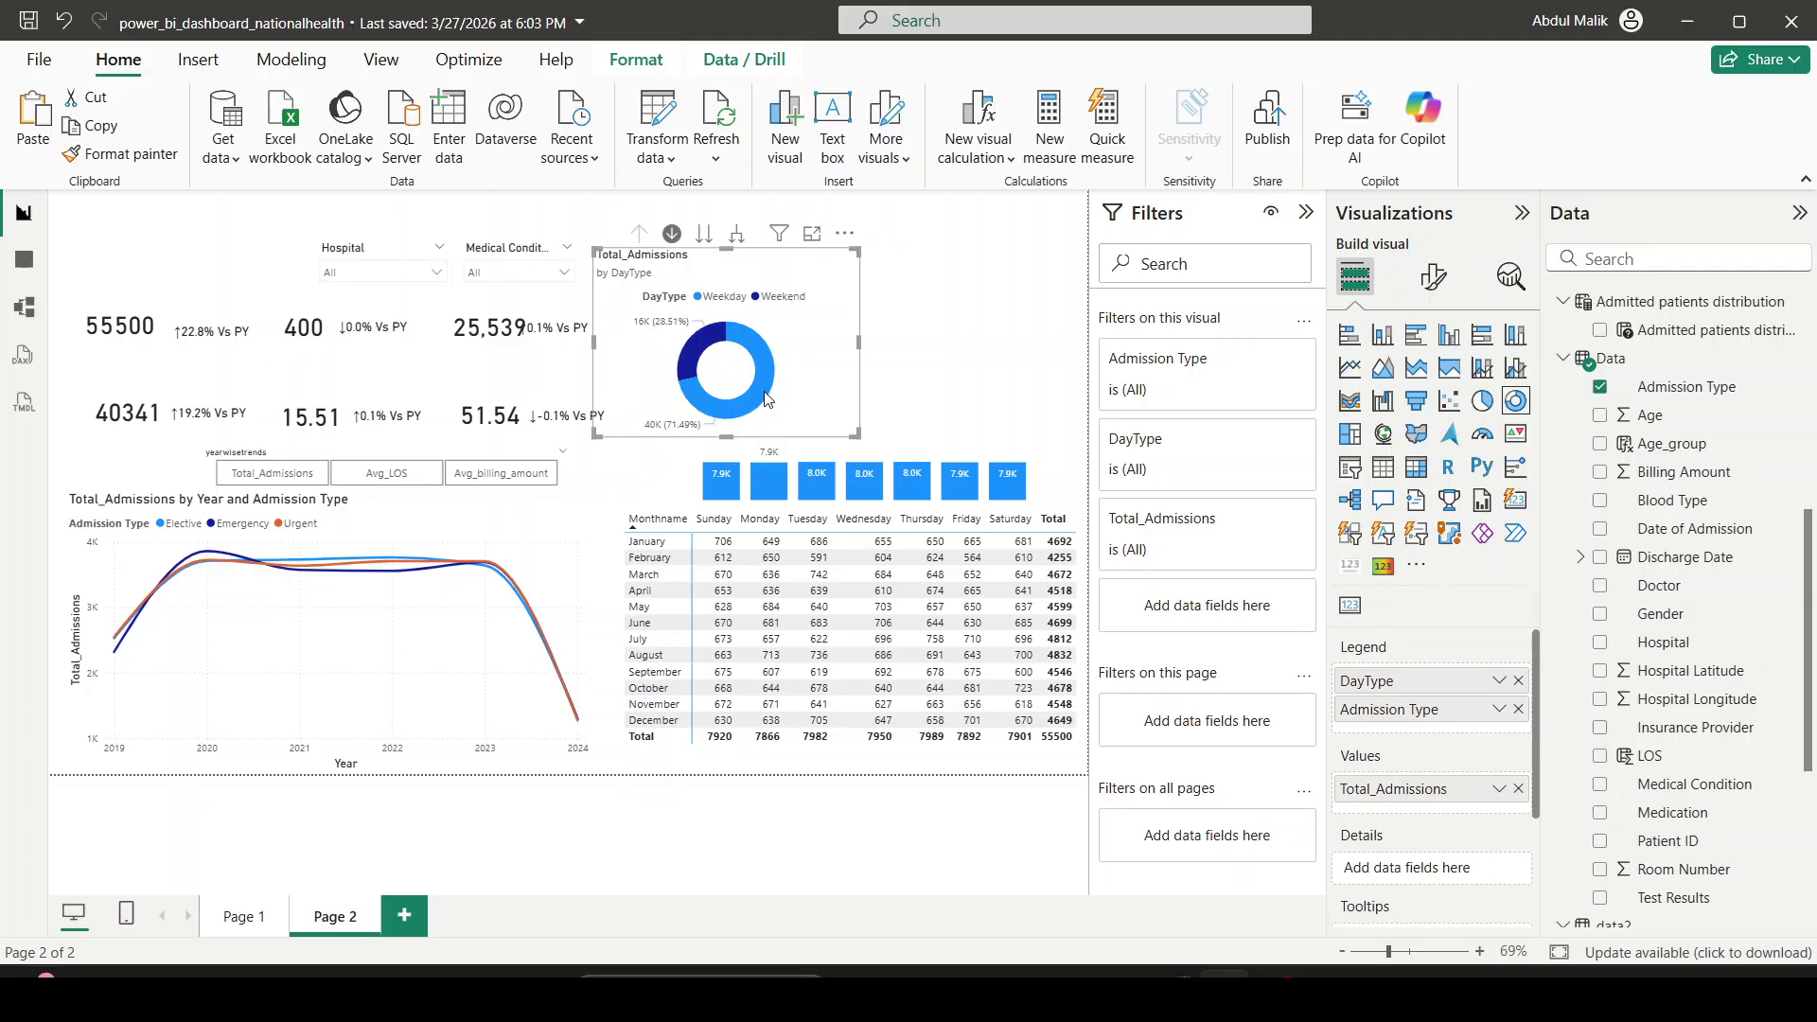
left_click(766, 398)
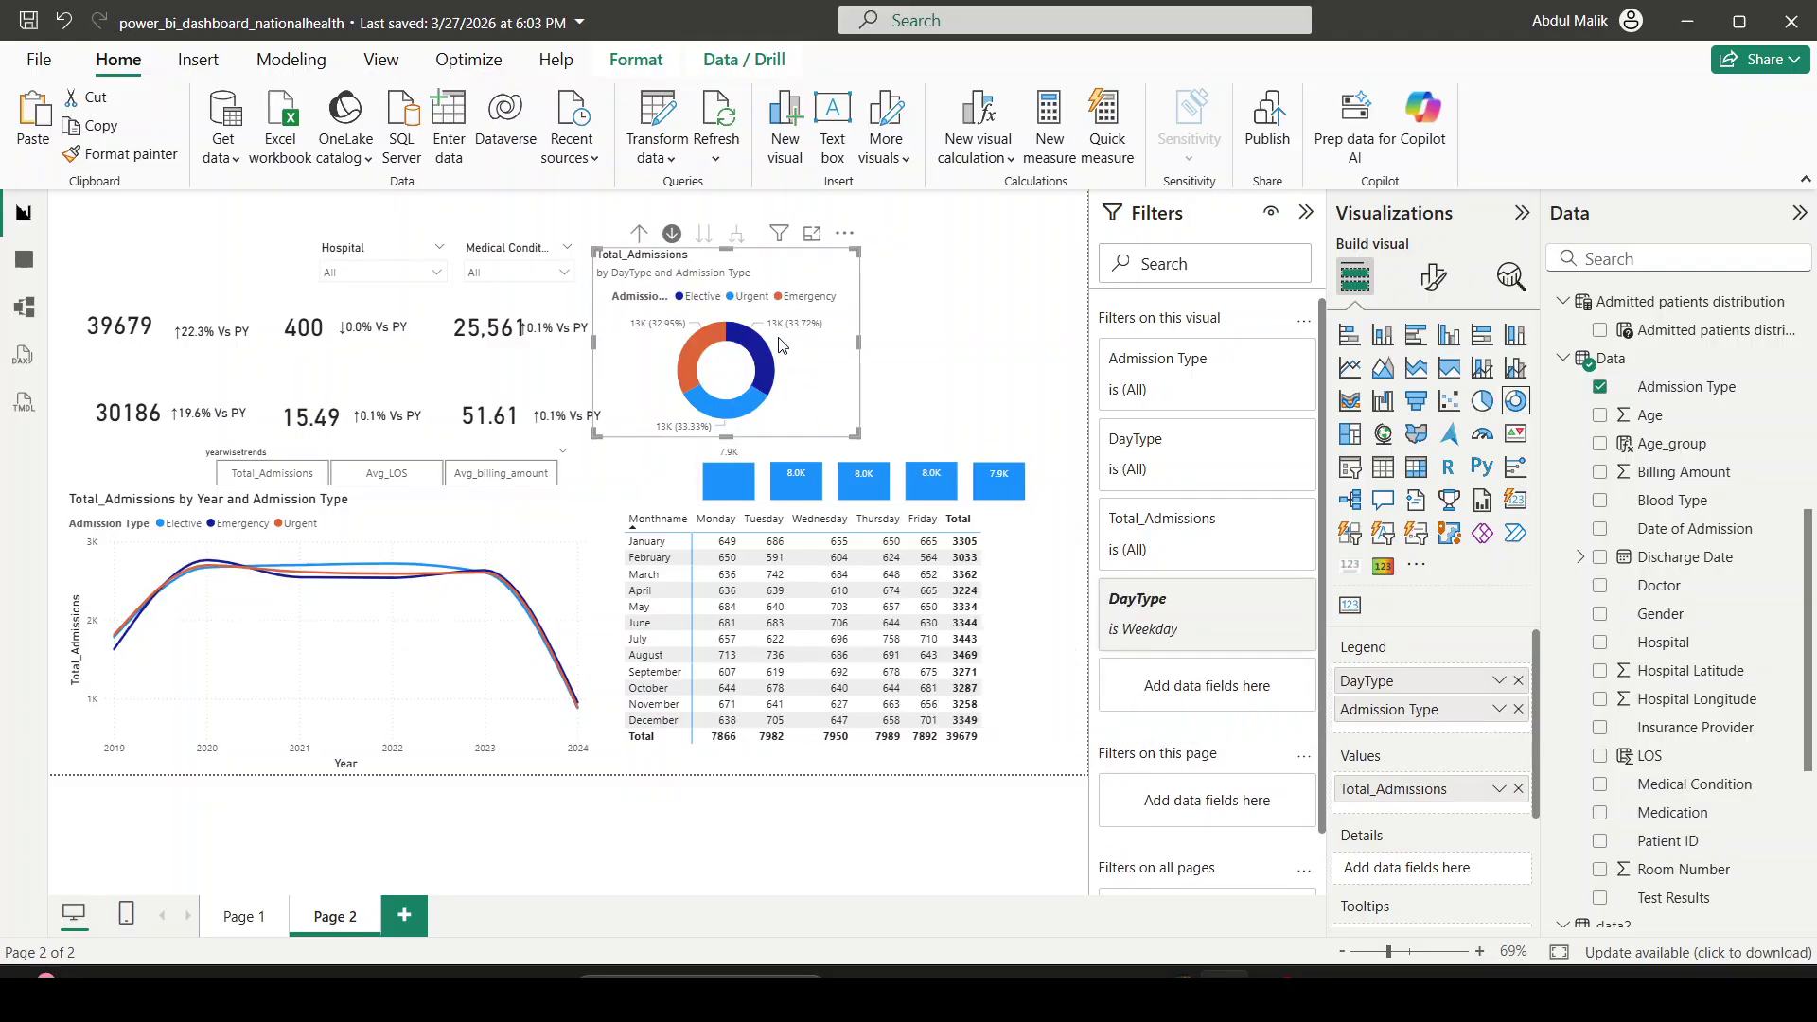
left_click(676, 235)
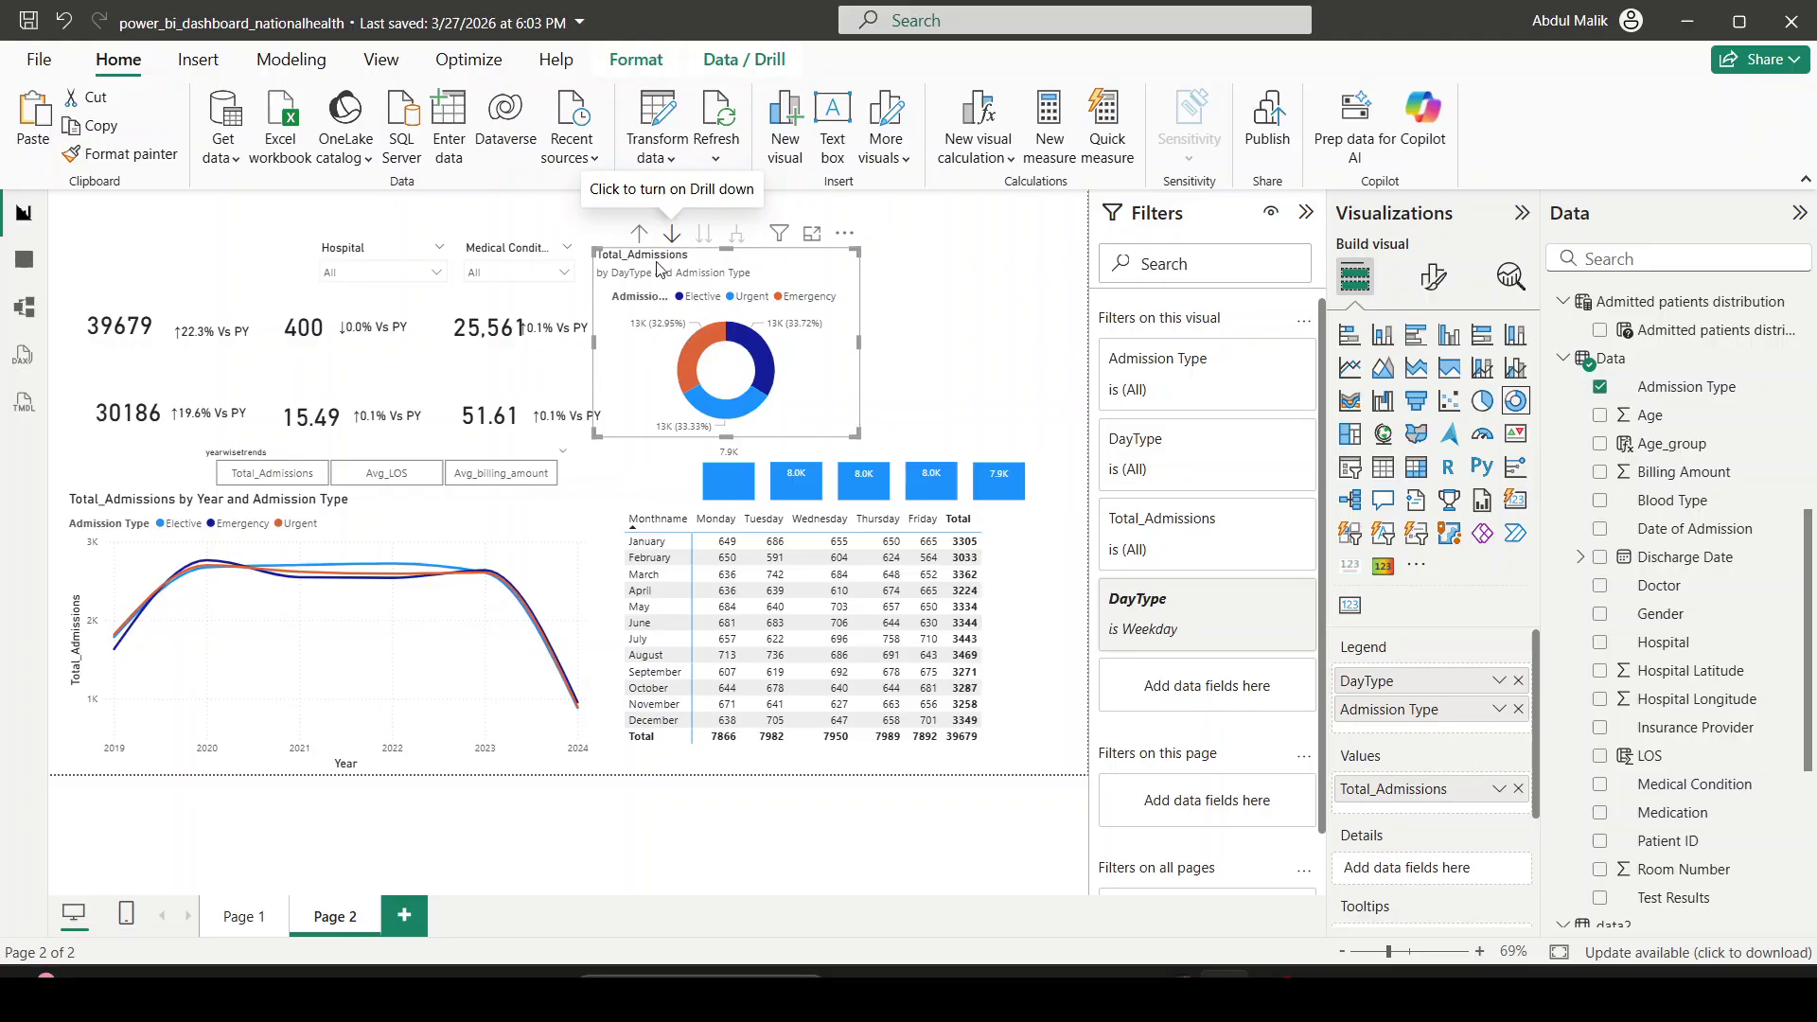
left_click(639, 233)
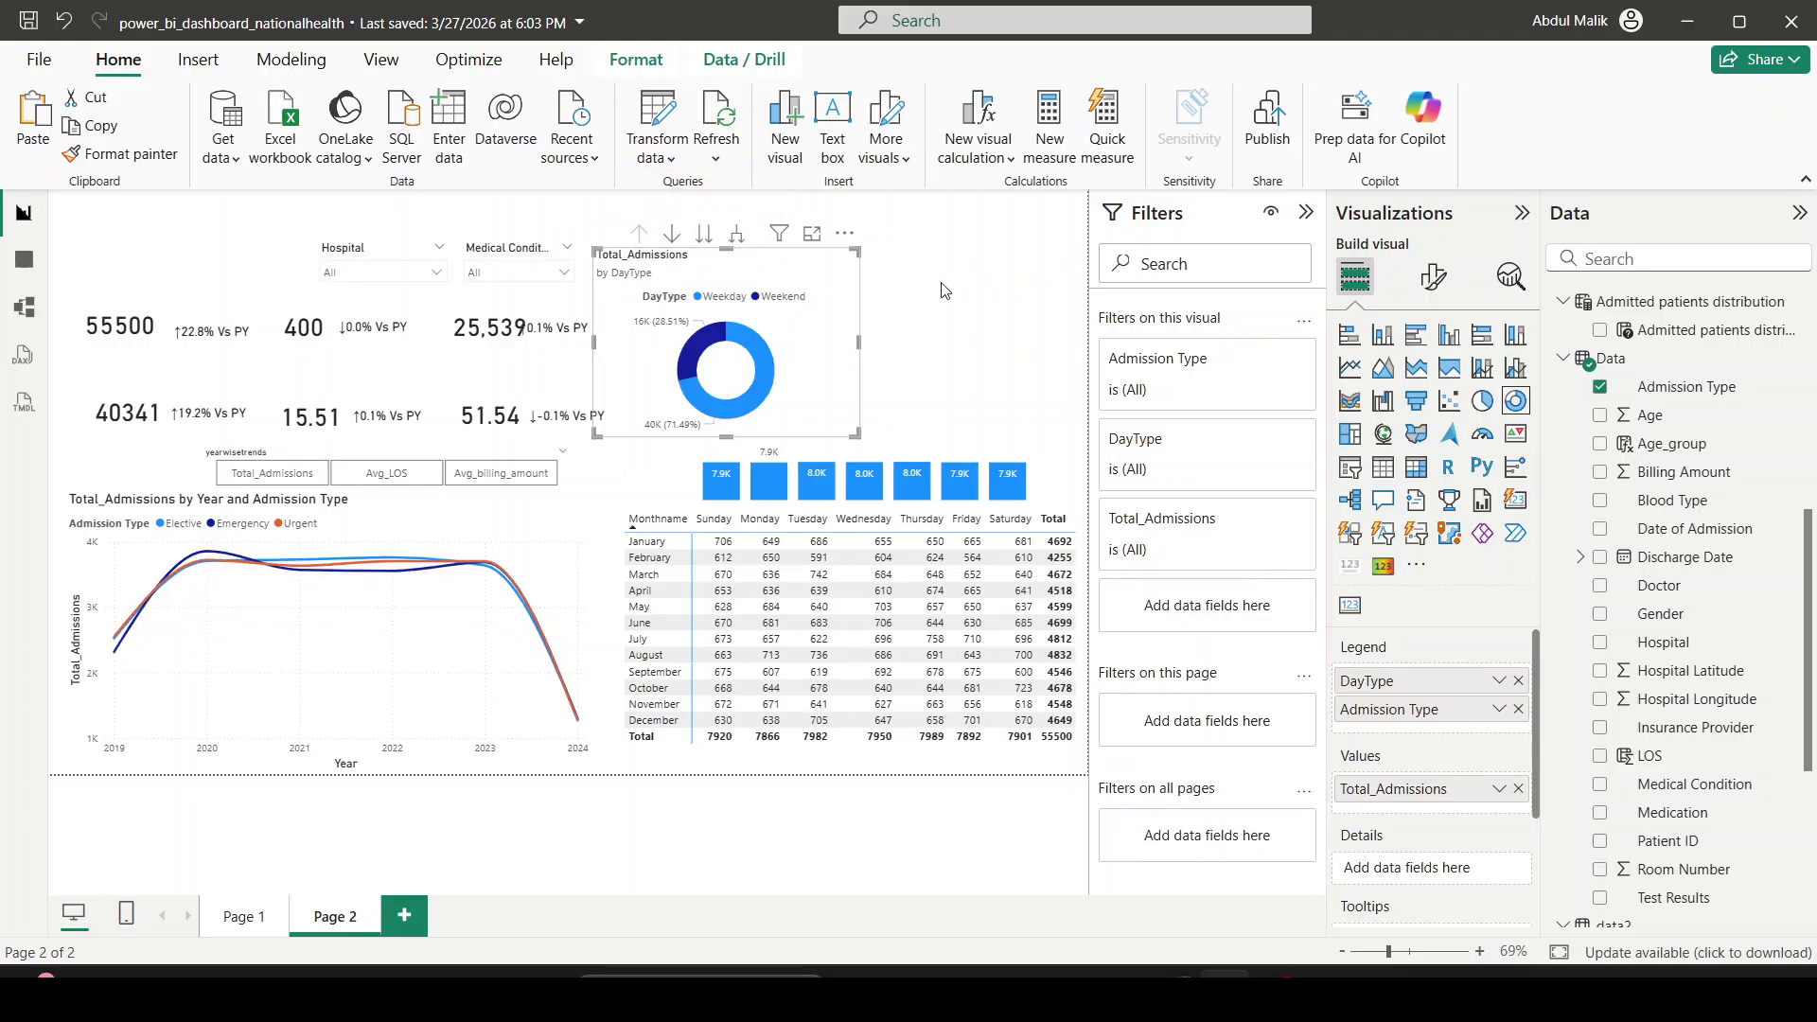
left_click(942, 290)
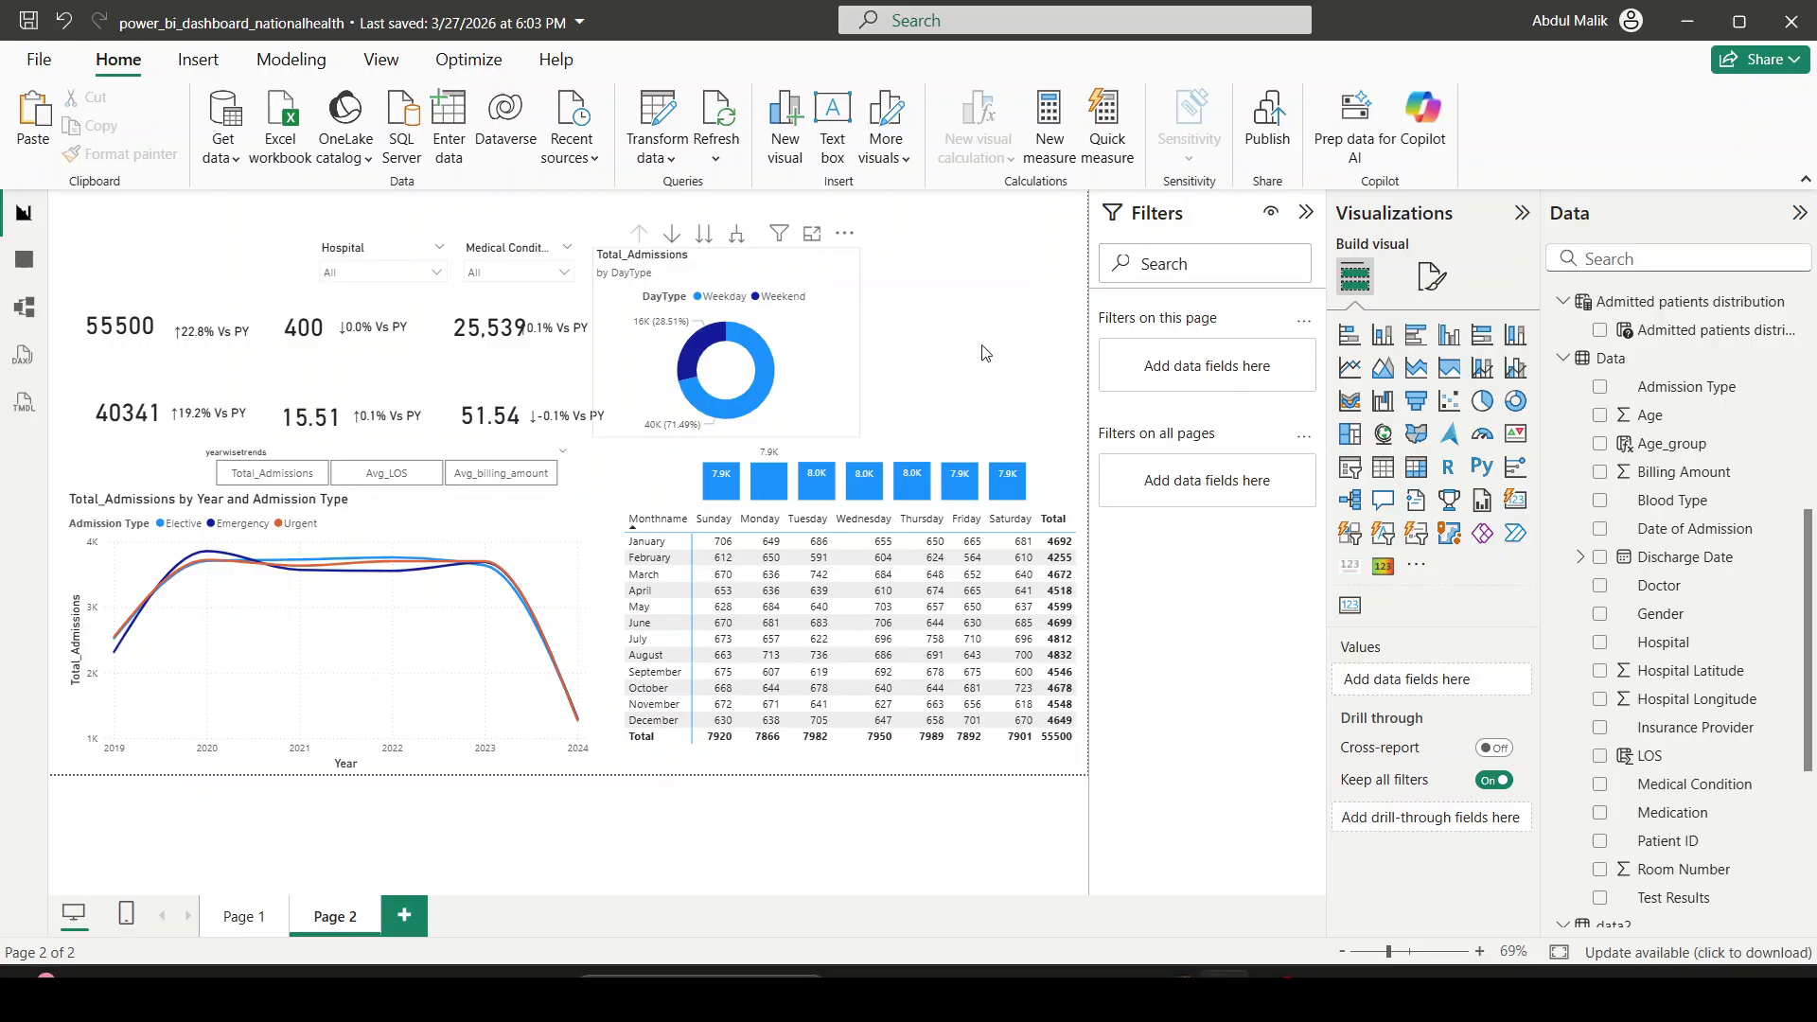
Step: Make the Total_Admissions by DayType donut slightly narrower to free space beside it
left_click(686, 279)
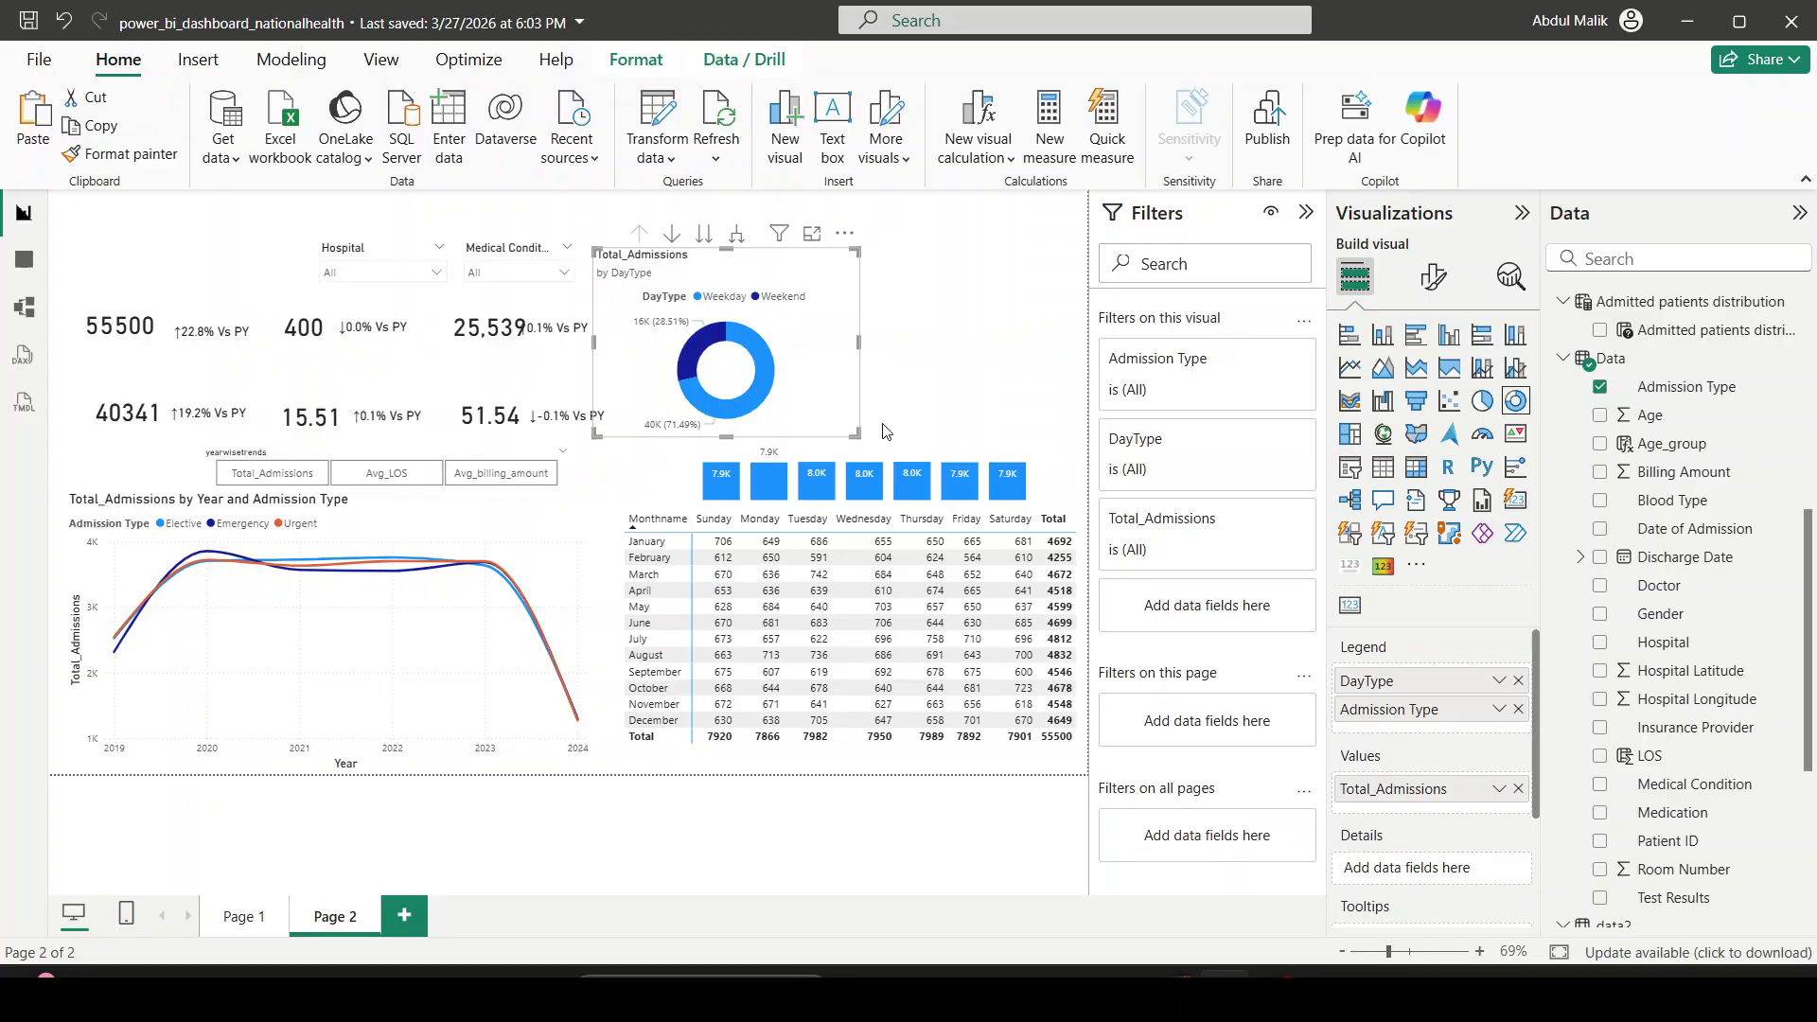
left_click_drag(854, 431, 837, 432)
left_click(935, 378)
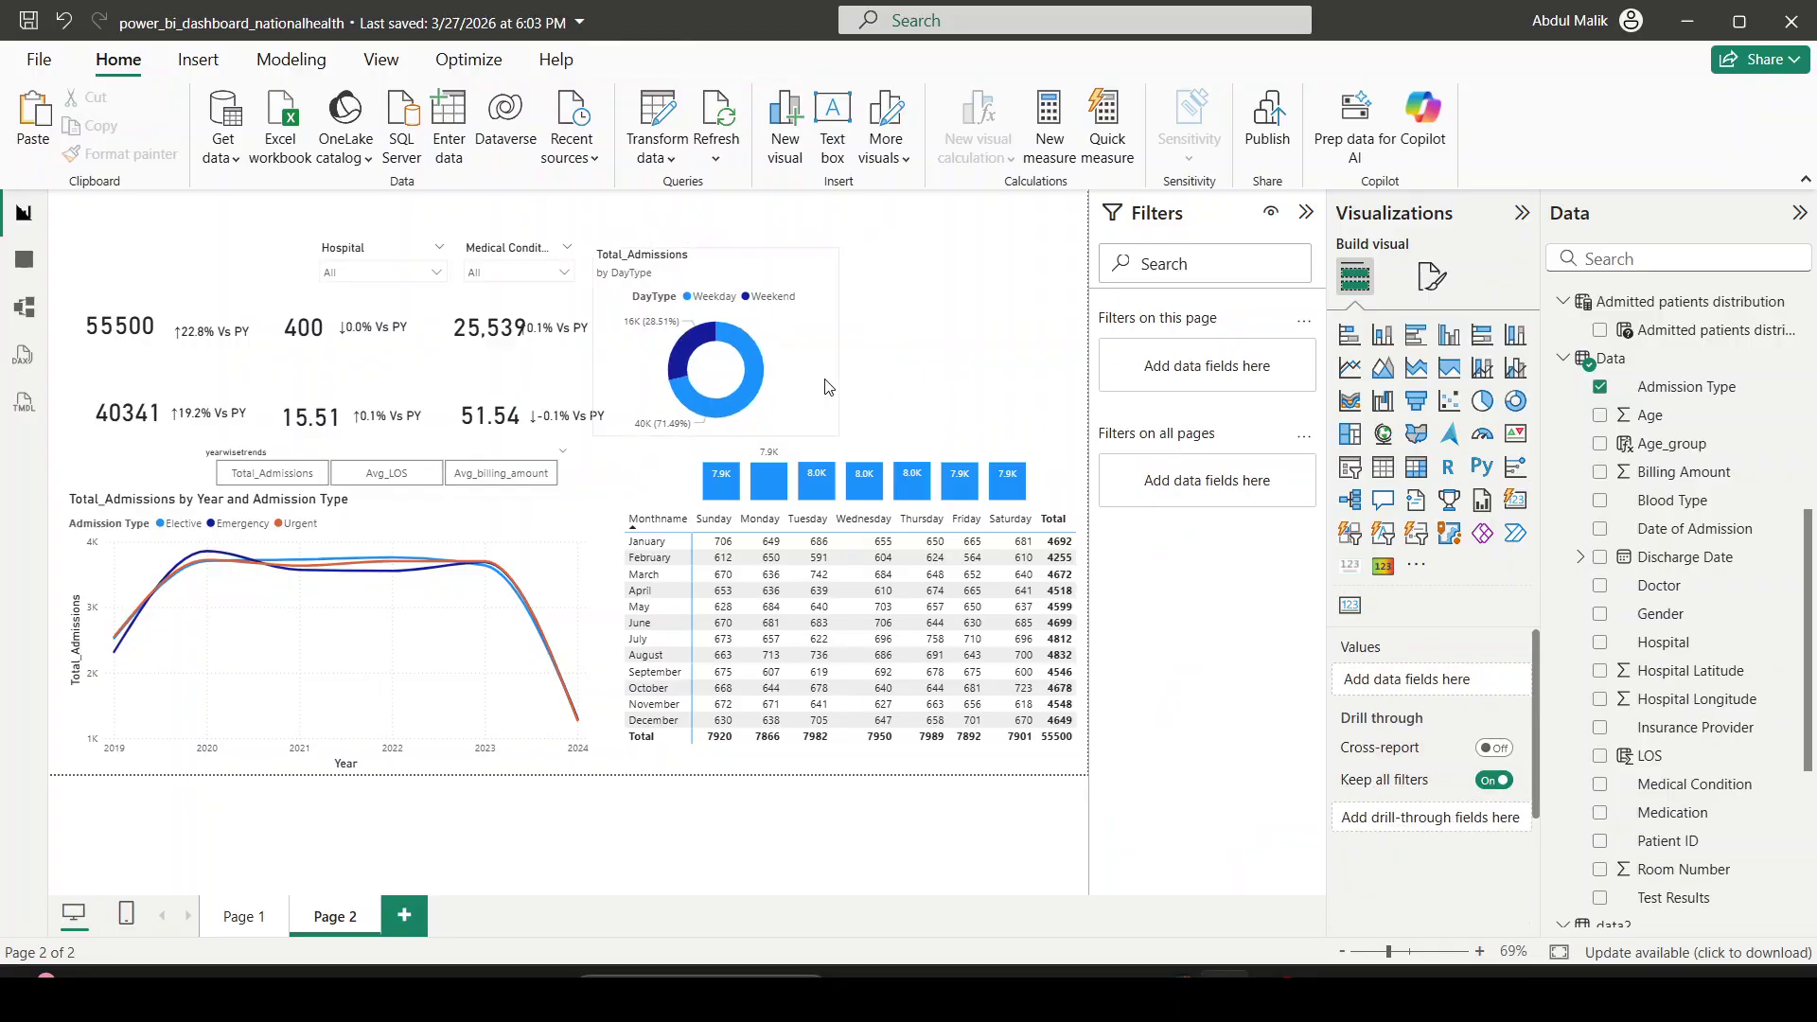
Step: Duplicate the DayType donut and place the copy beside the original, above the monthly admissions matrix
left_click(820, 384)
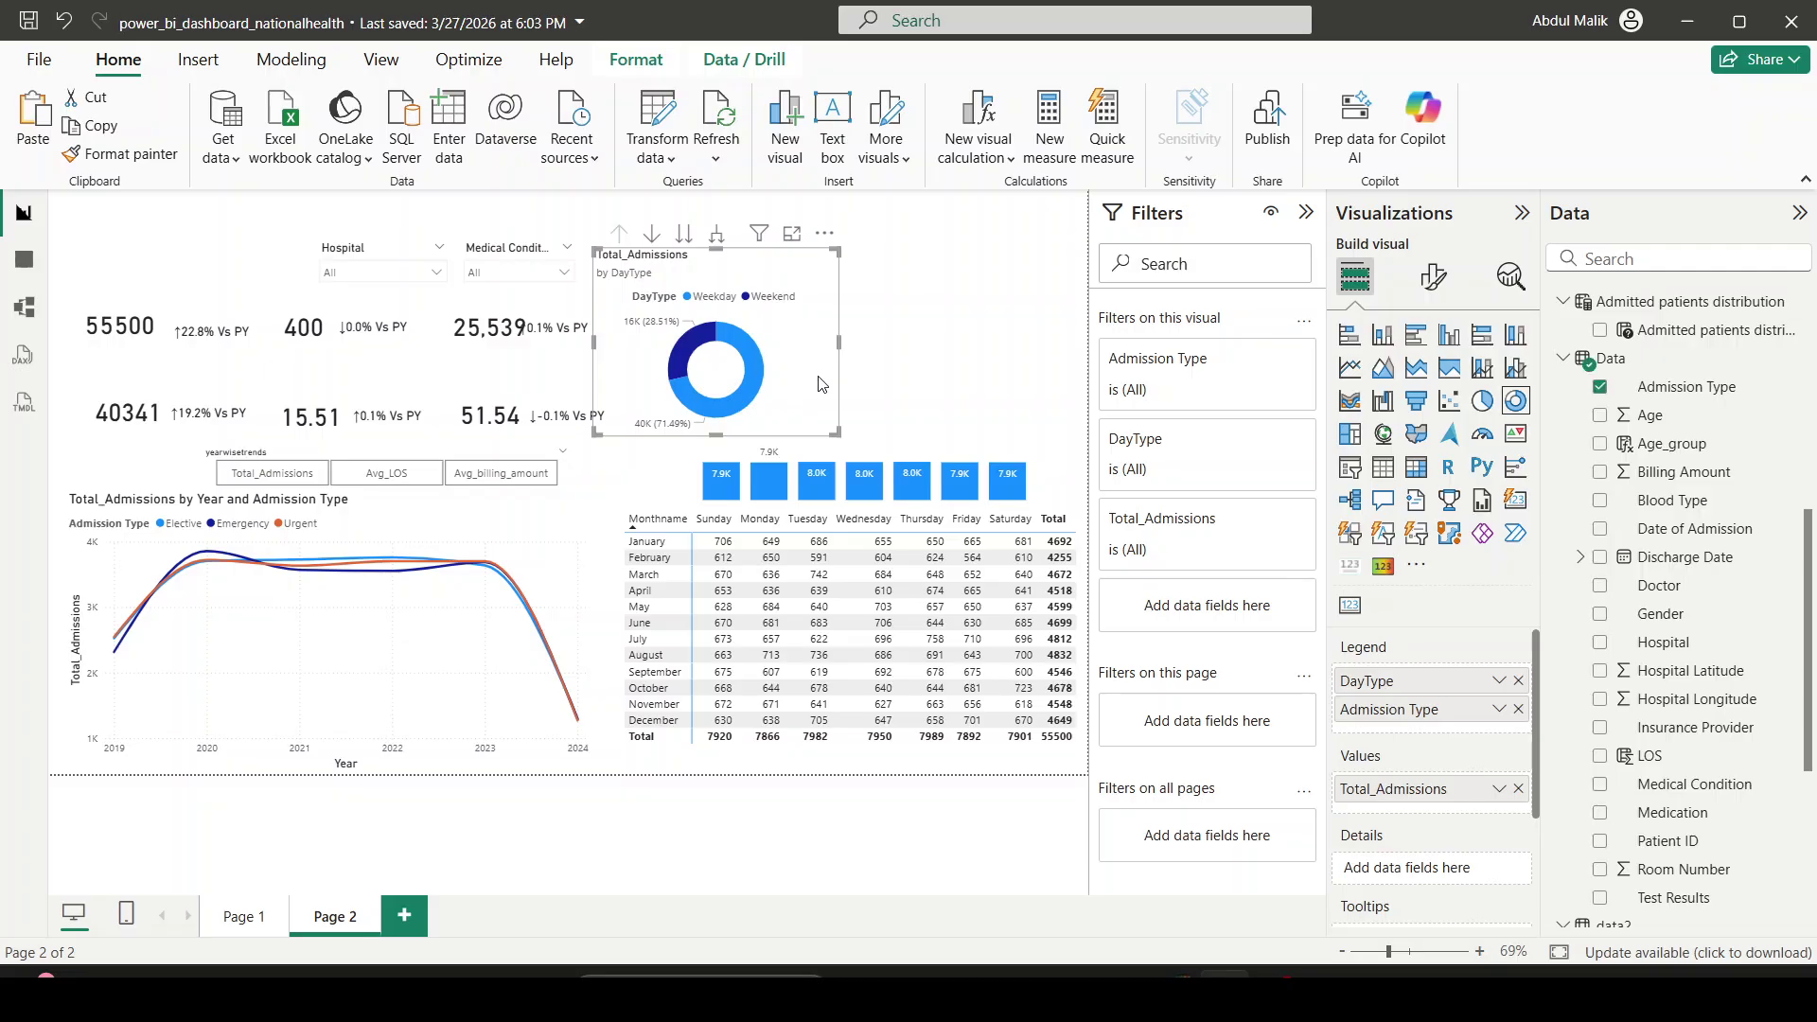
key("ctrl+c")
key("ctrl+v")
left_click_drag(819, 384, 1067, 369)
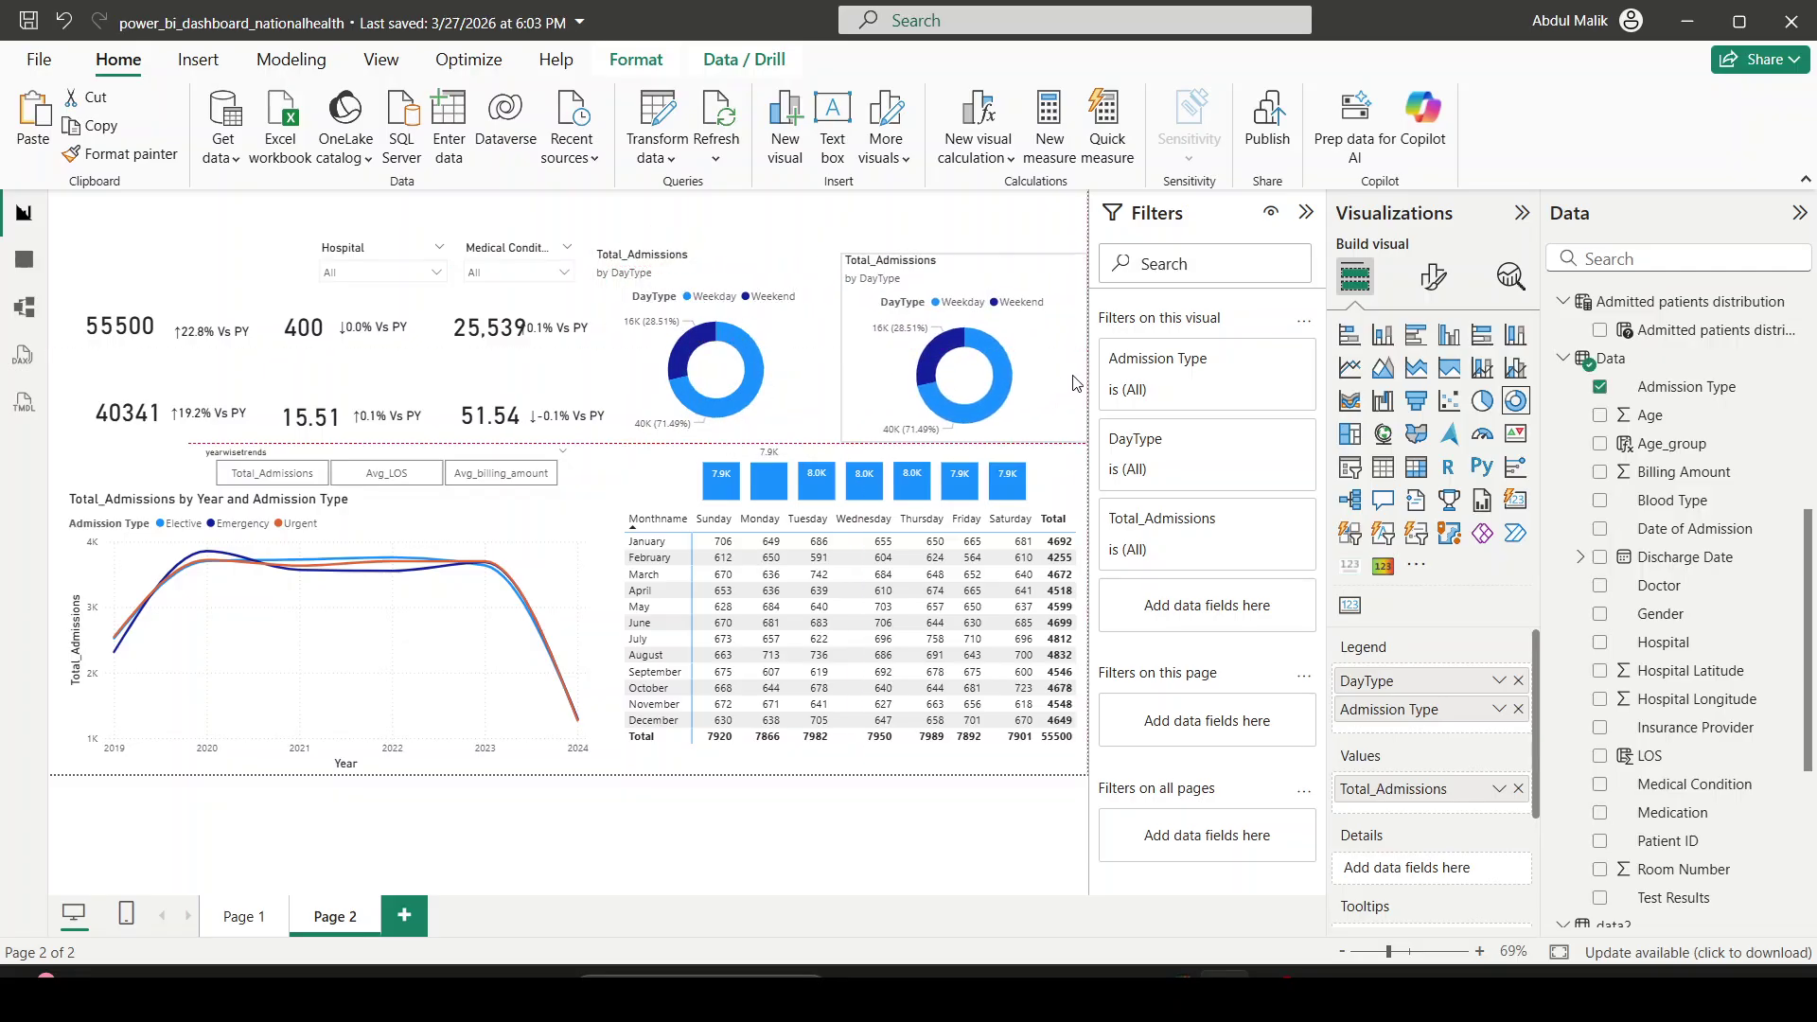
Step: Switch to the ZoomCharts reference in the browser and examine the categories of its Length of Stay donut
key("alt+Tab")
key("alt+Tab")
key("Tab")
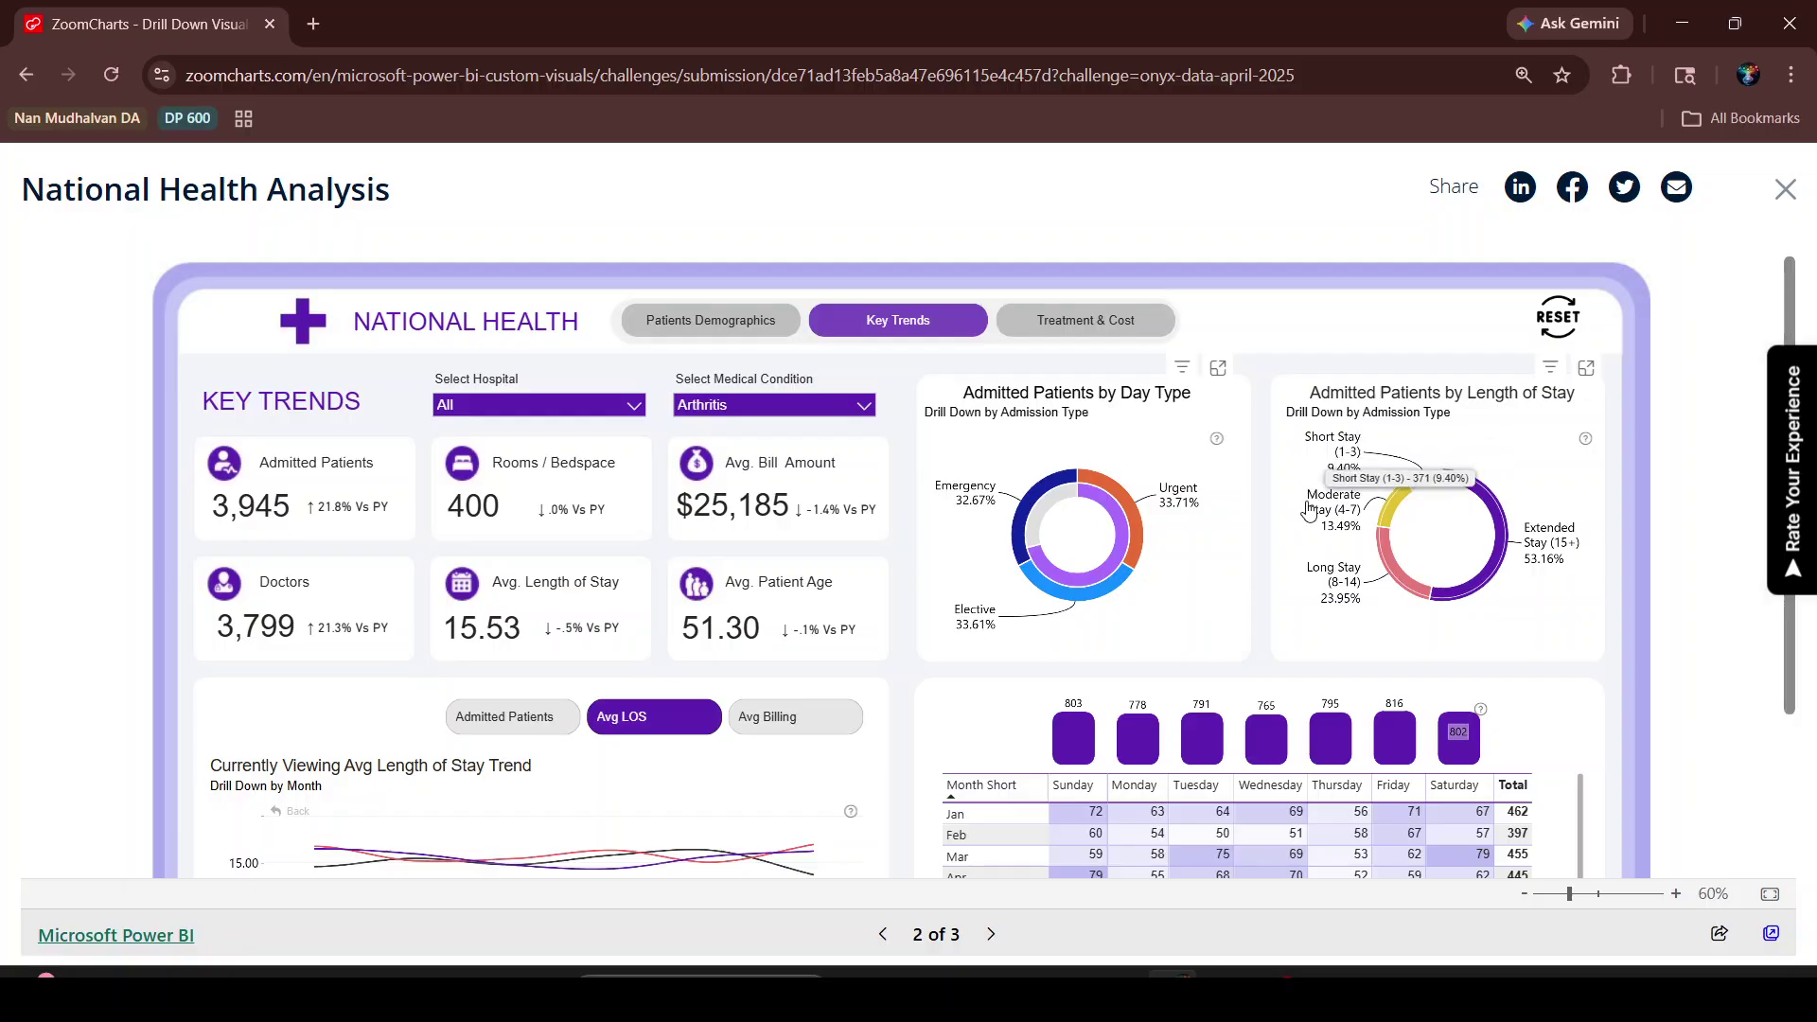
mouse_move(1365, 488)
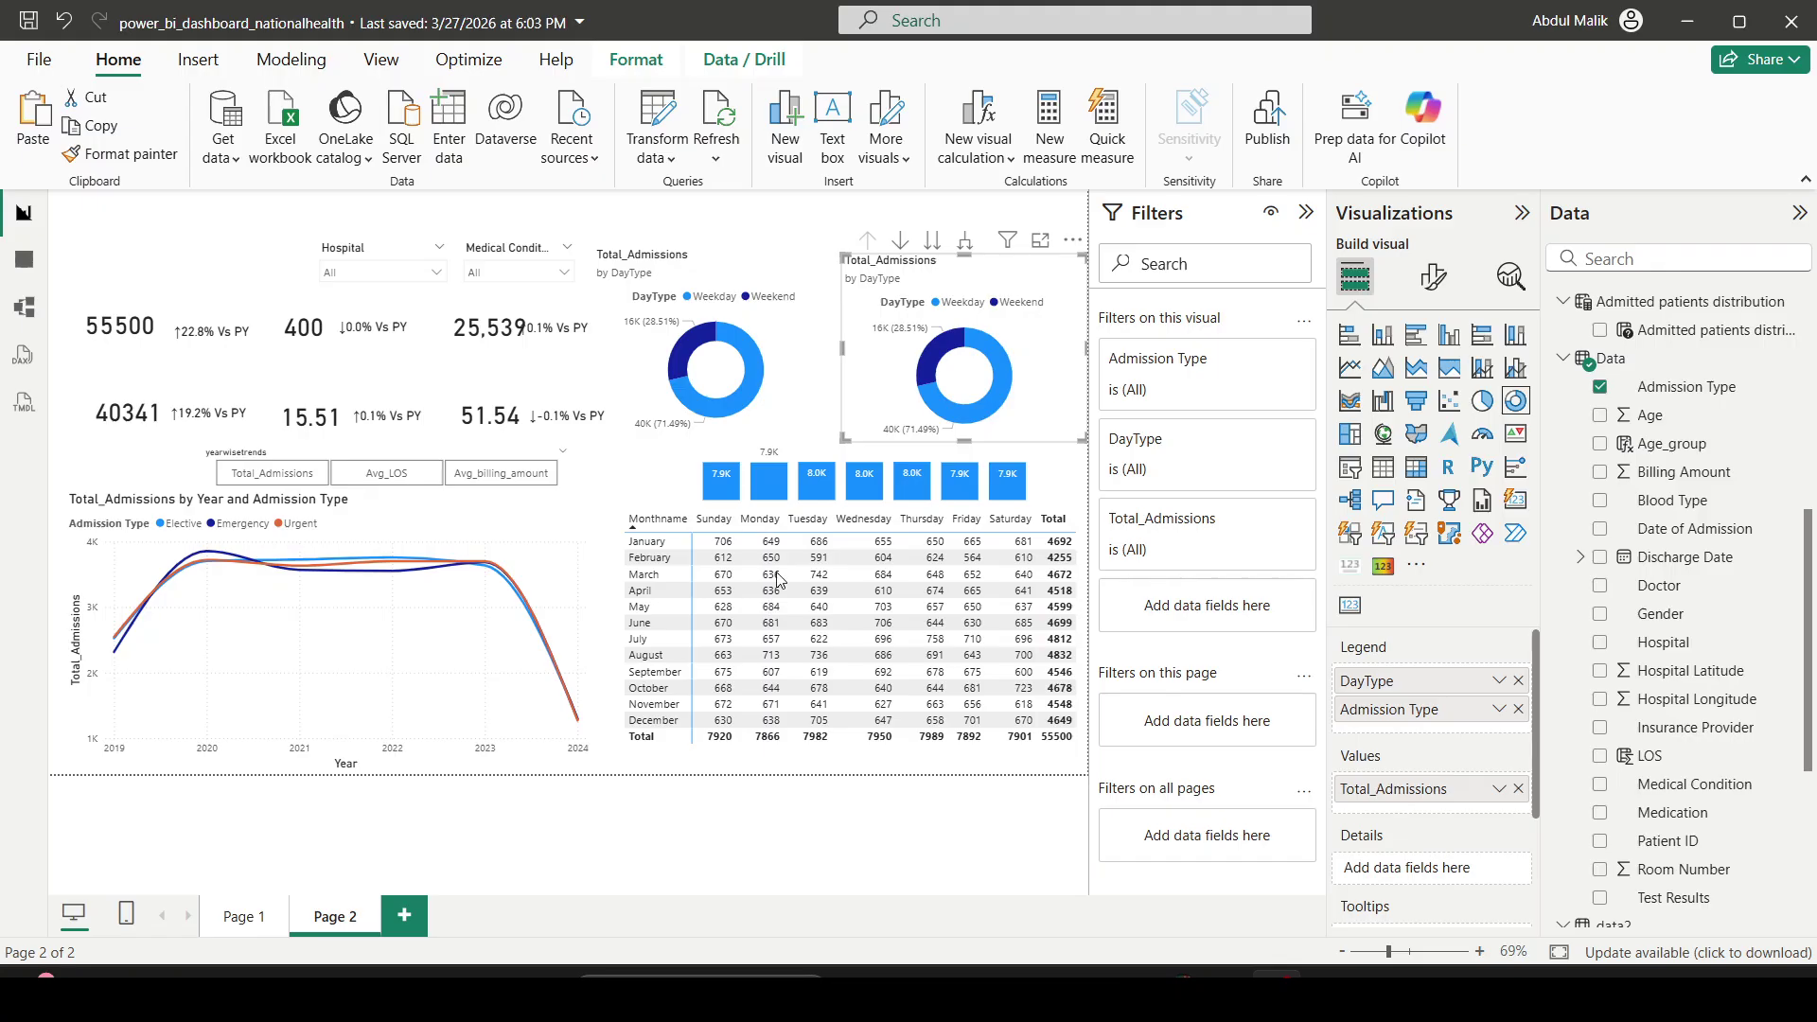
Step: Switch back to Power BI, open the Data table in Table view, and add a calculated column with its default formula text cleared
left_click(24, 258)
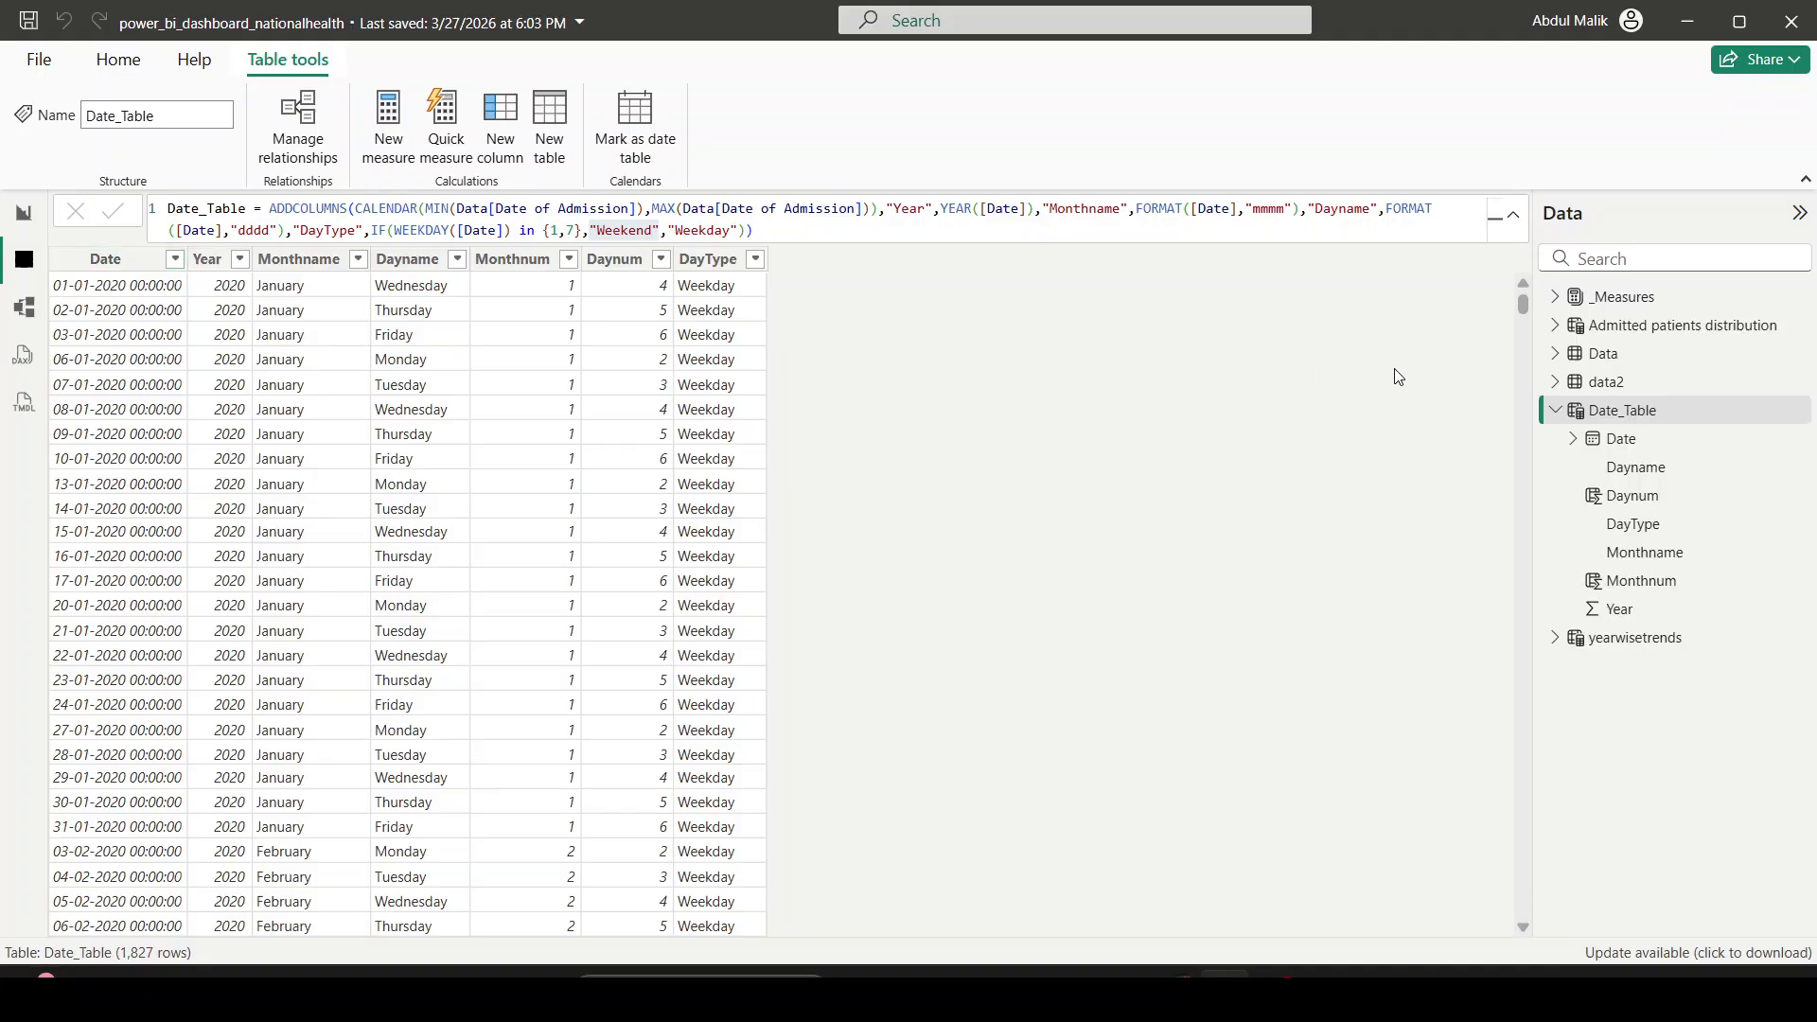
left_click(1605, 354)
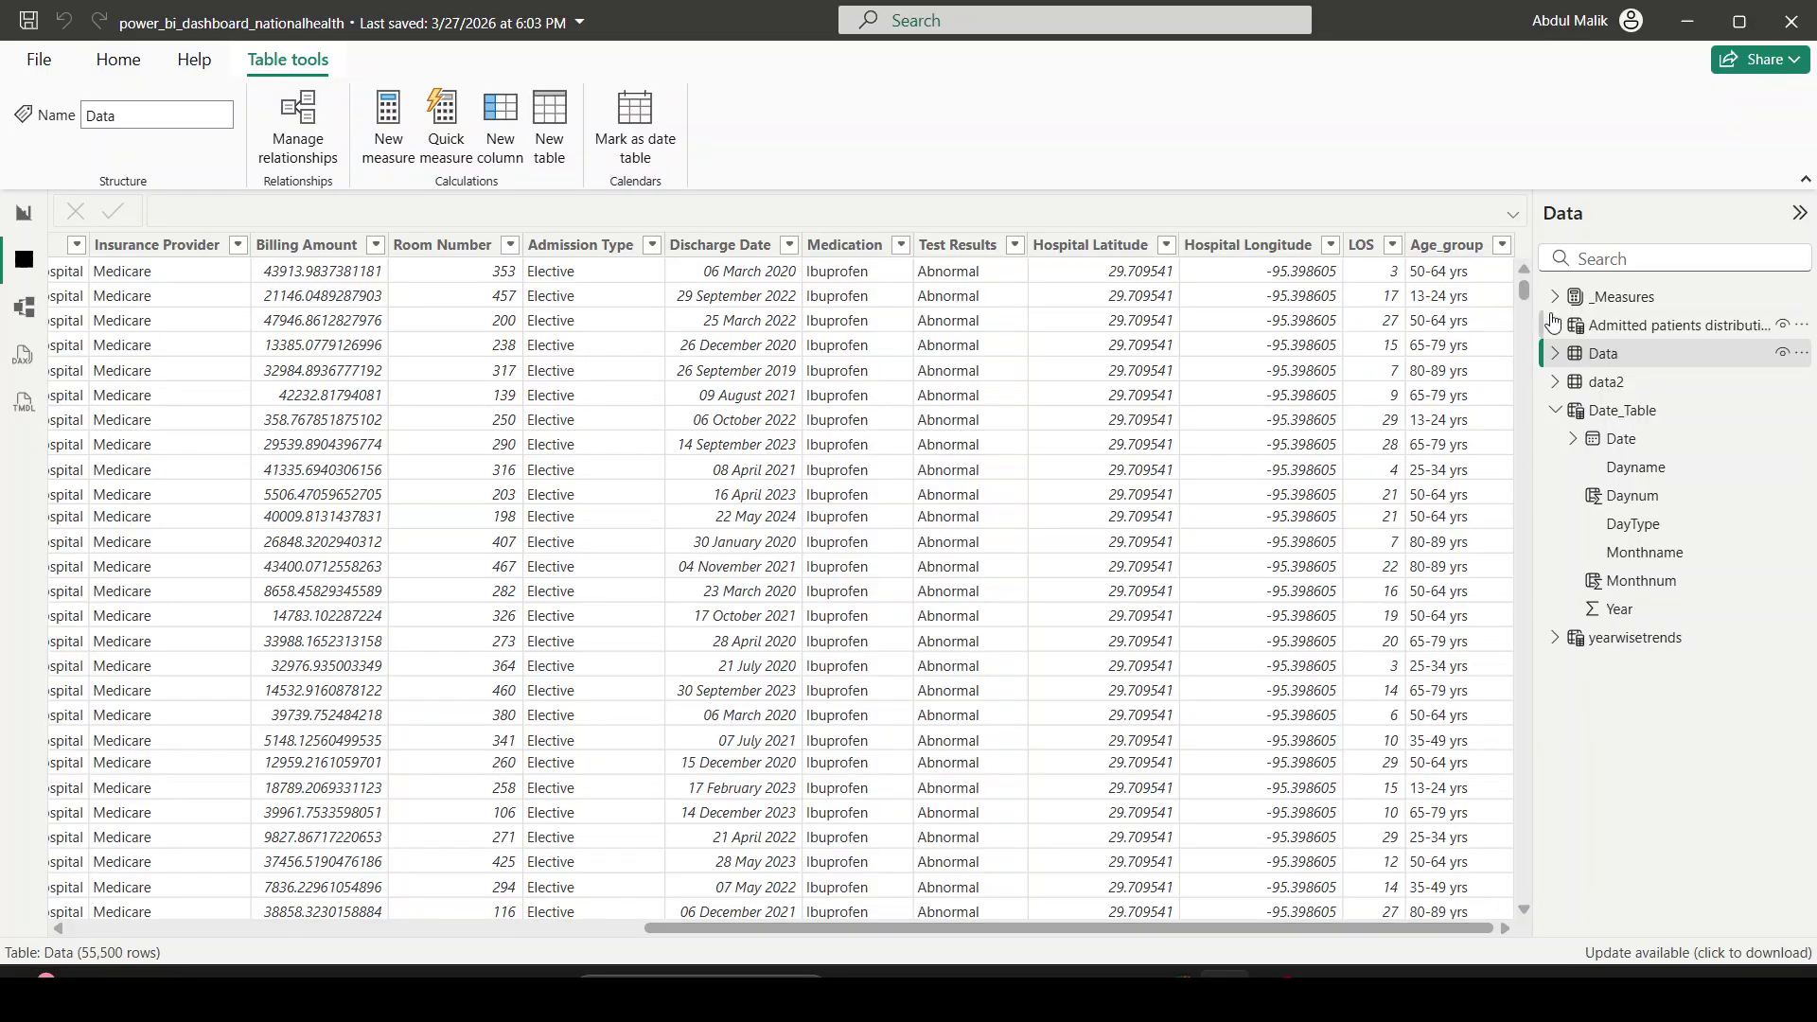
right_click(1627, 352)
left_click(1550, 392)
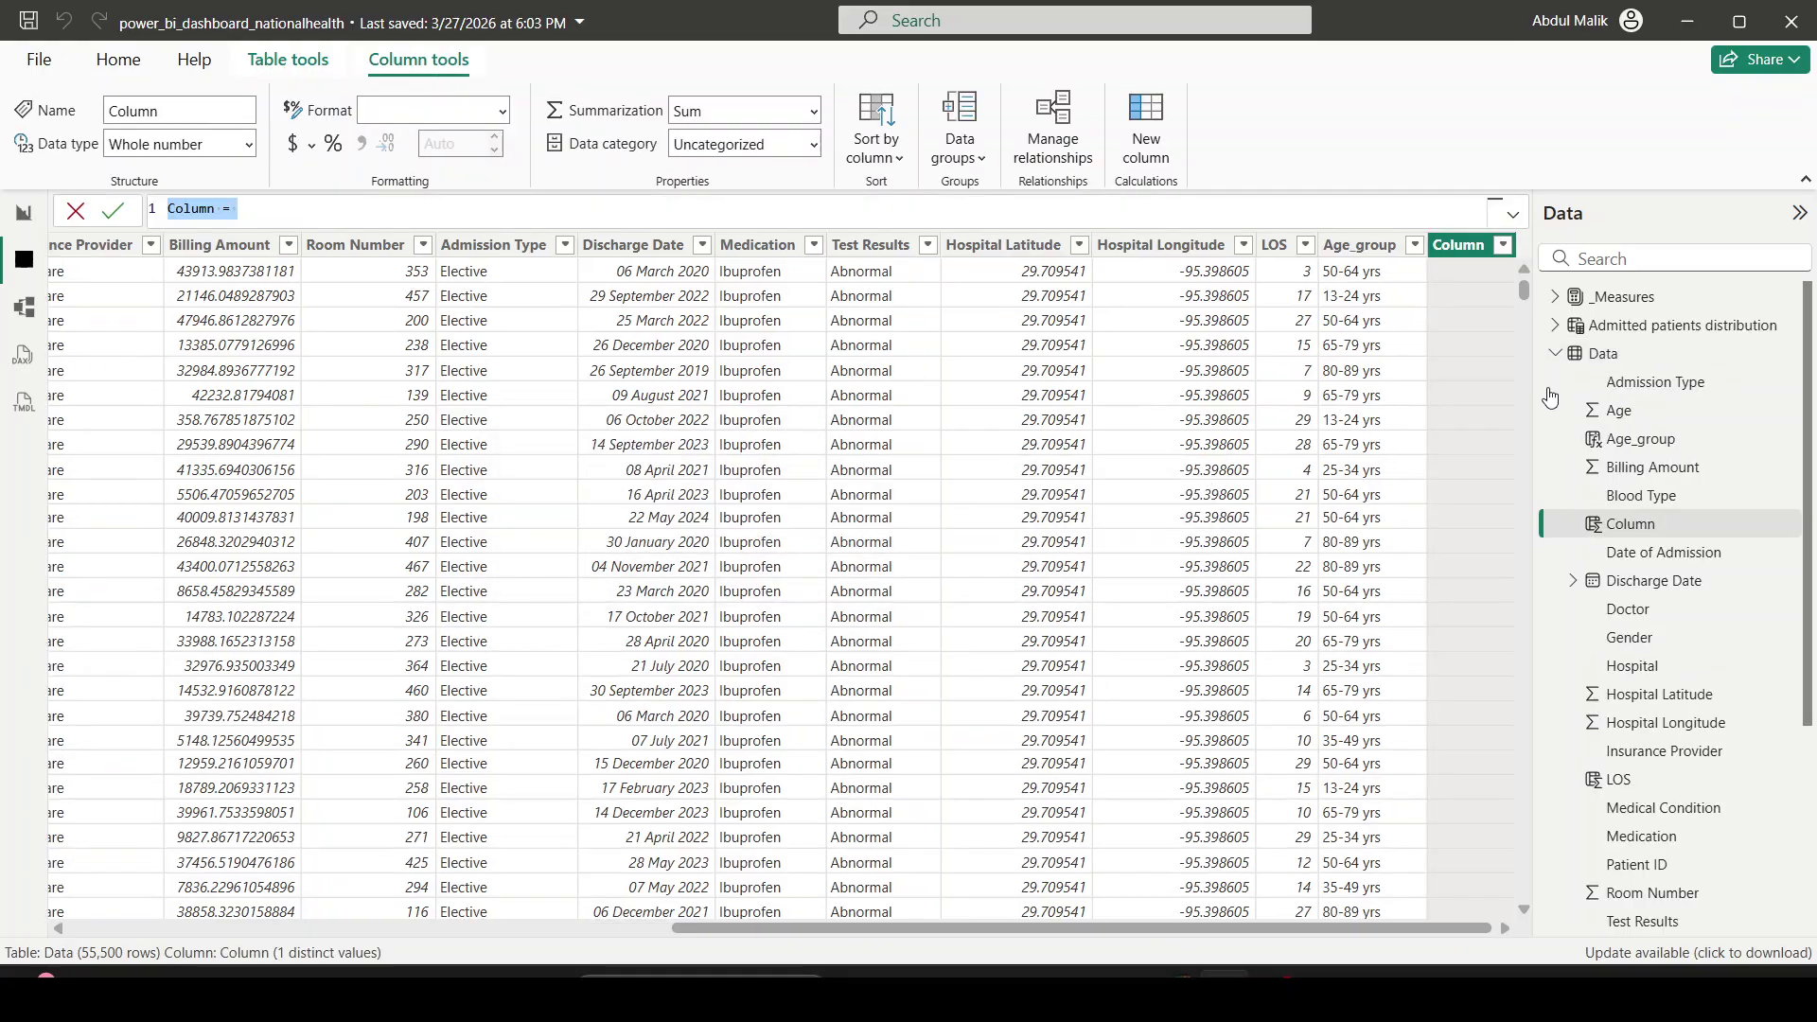
type("x")
key("BackSpace")
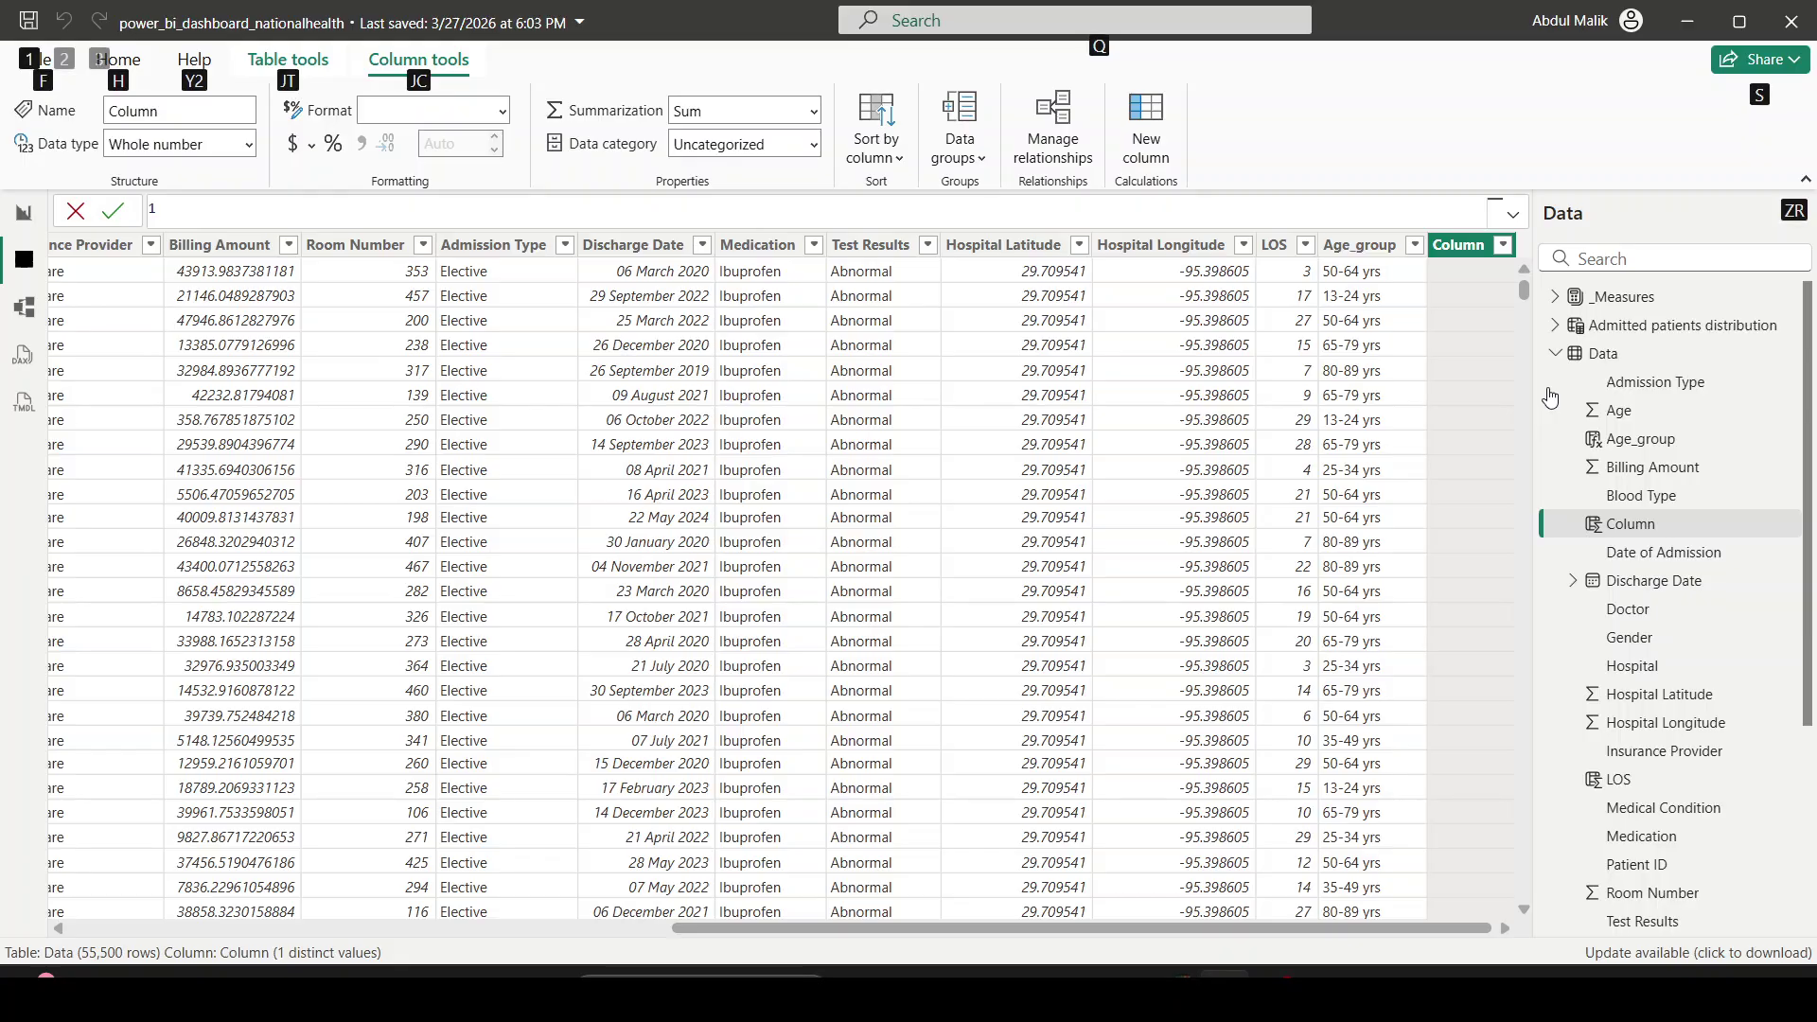
Step: Check the reference's Length of Stay donut, and begin the column formula in Power BI as Length_of_stay_type = SWITCH(true(),
key("alt+Tab")
key("alt+Tab")
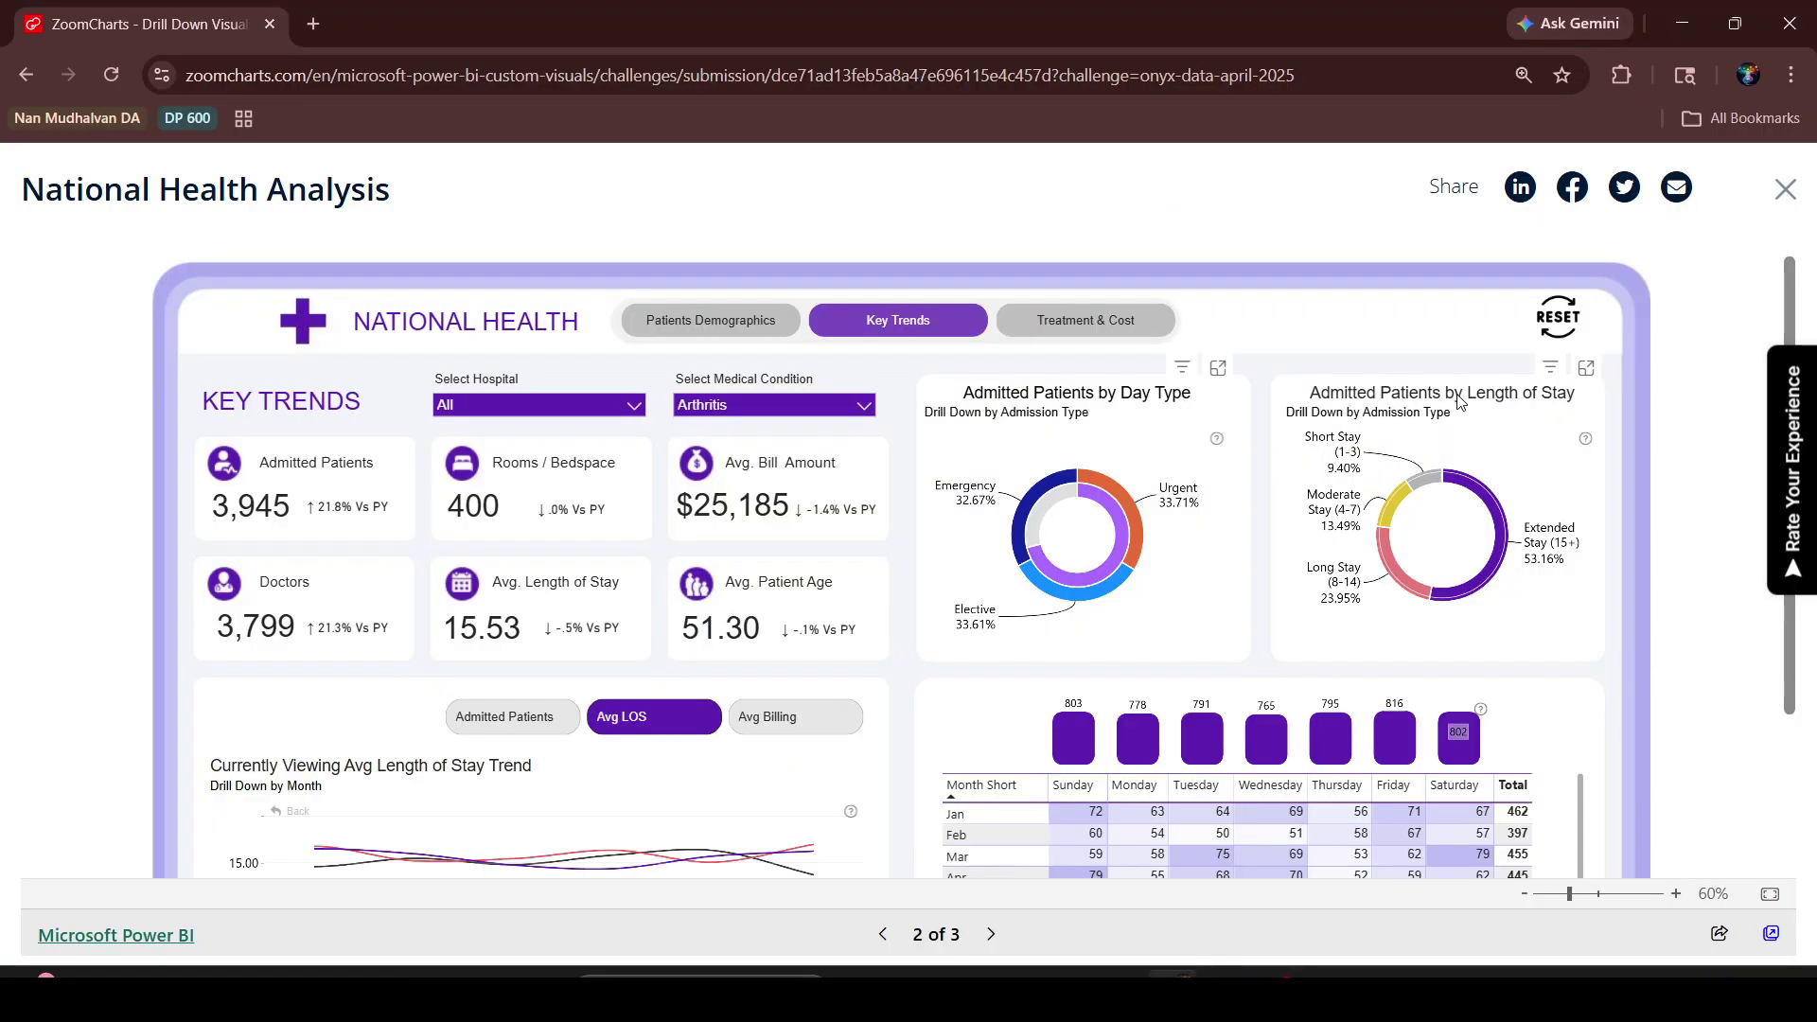
key("alt+Tab")
type("L")
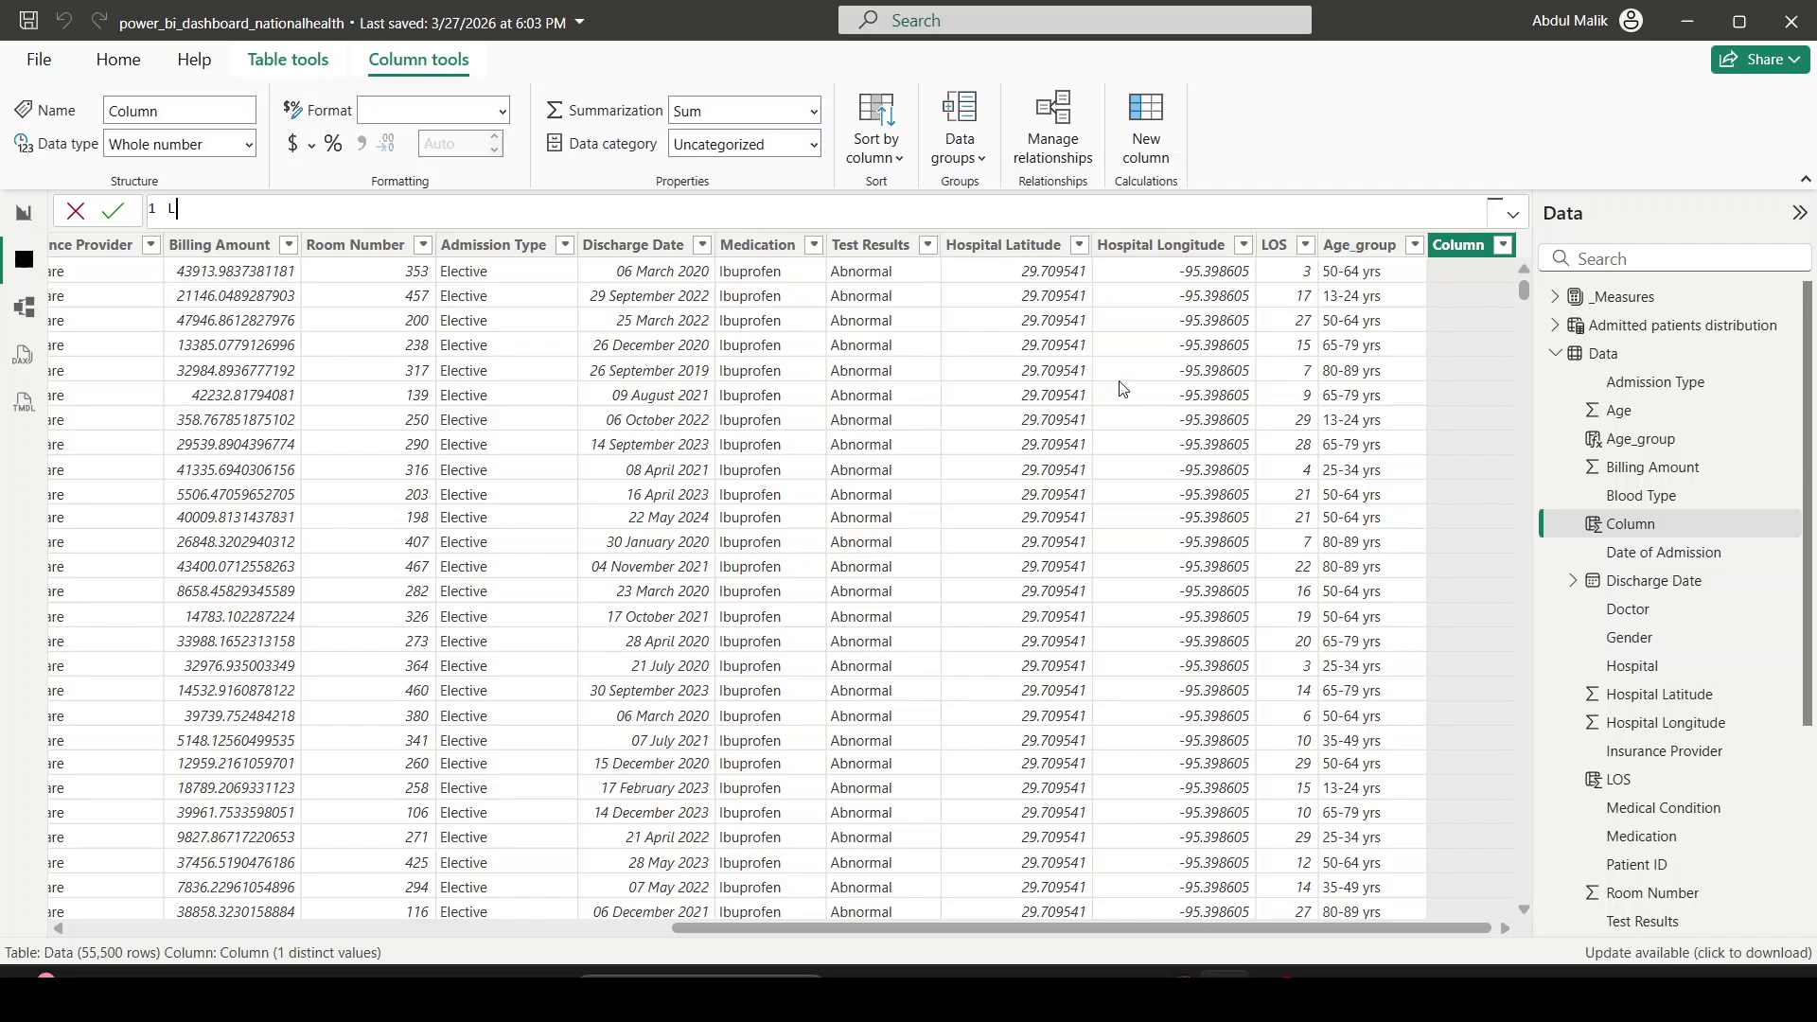
type("ength_of_stay_tyep")
key("BackSpace")
key("BackSpace")
type("pe = SWITCH(")
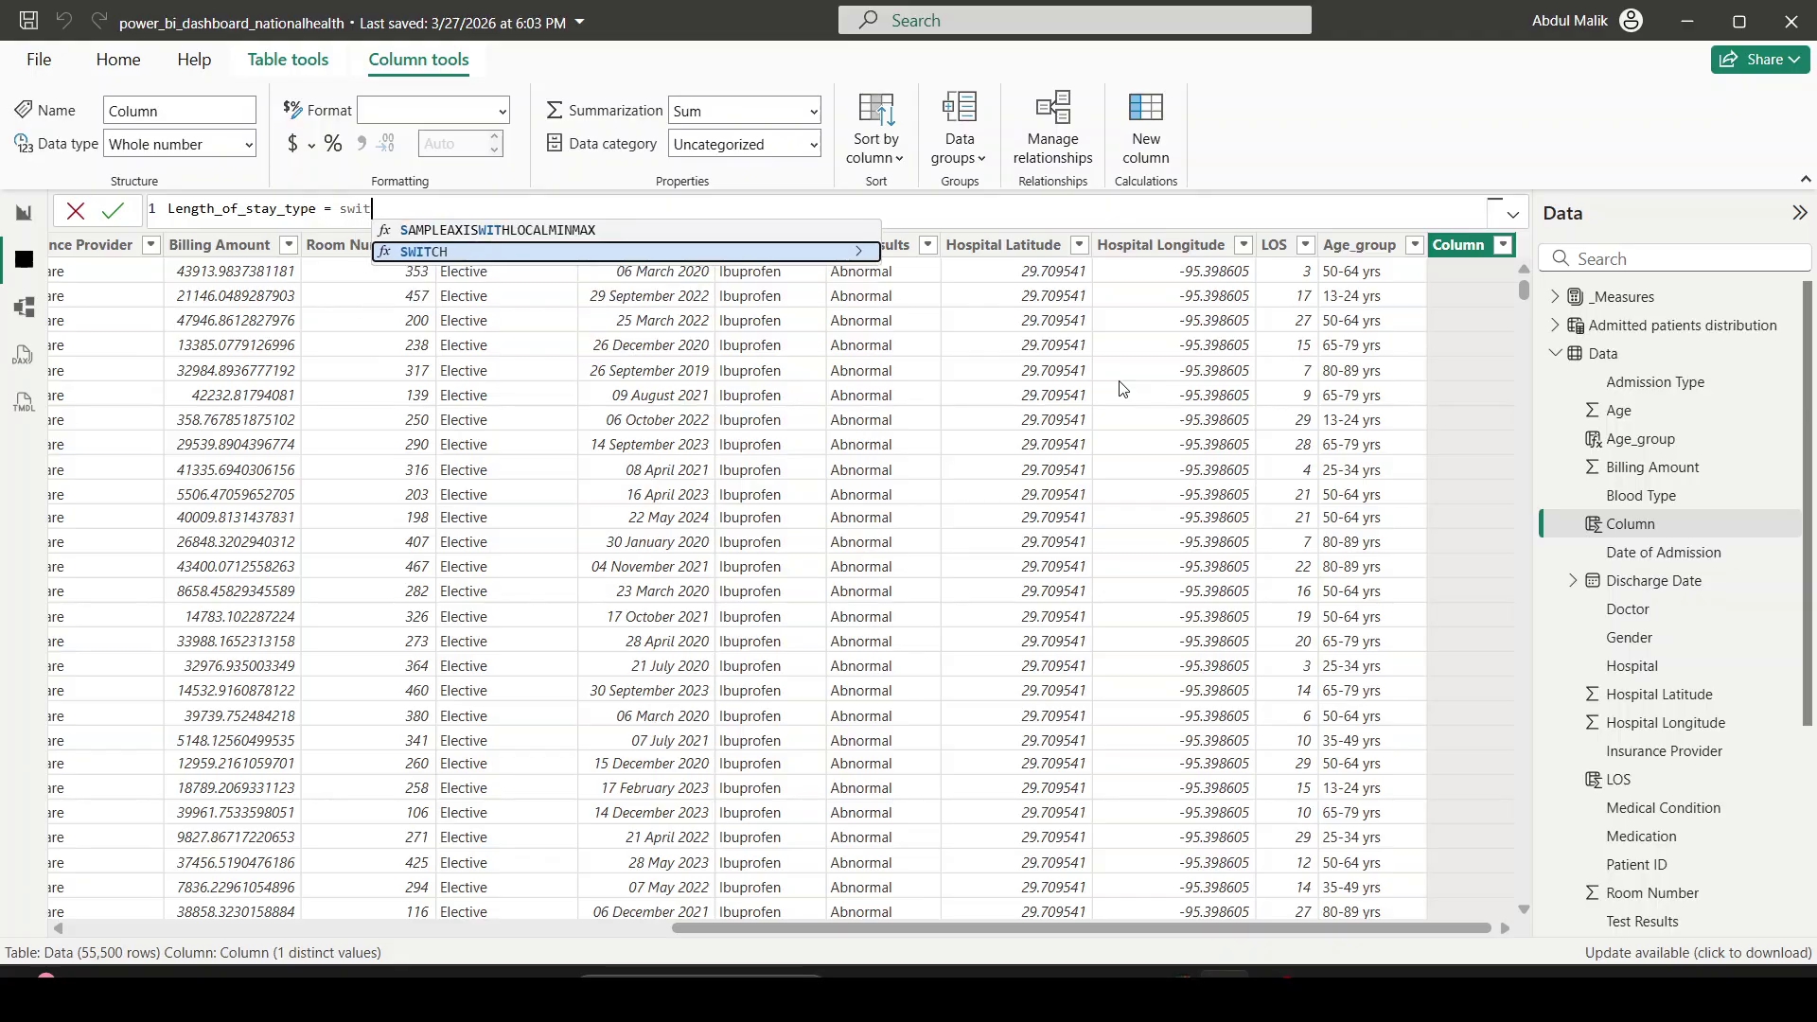
type("tru")
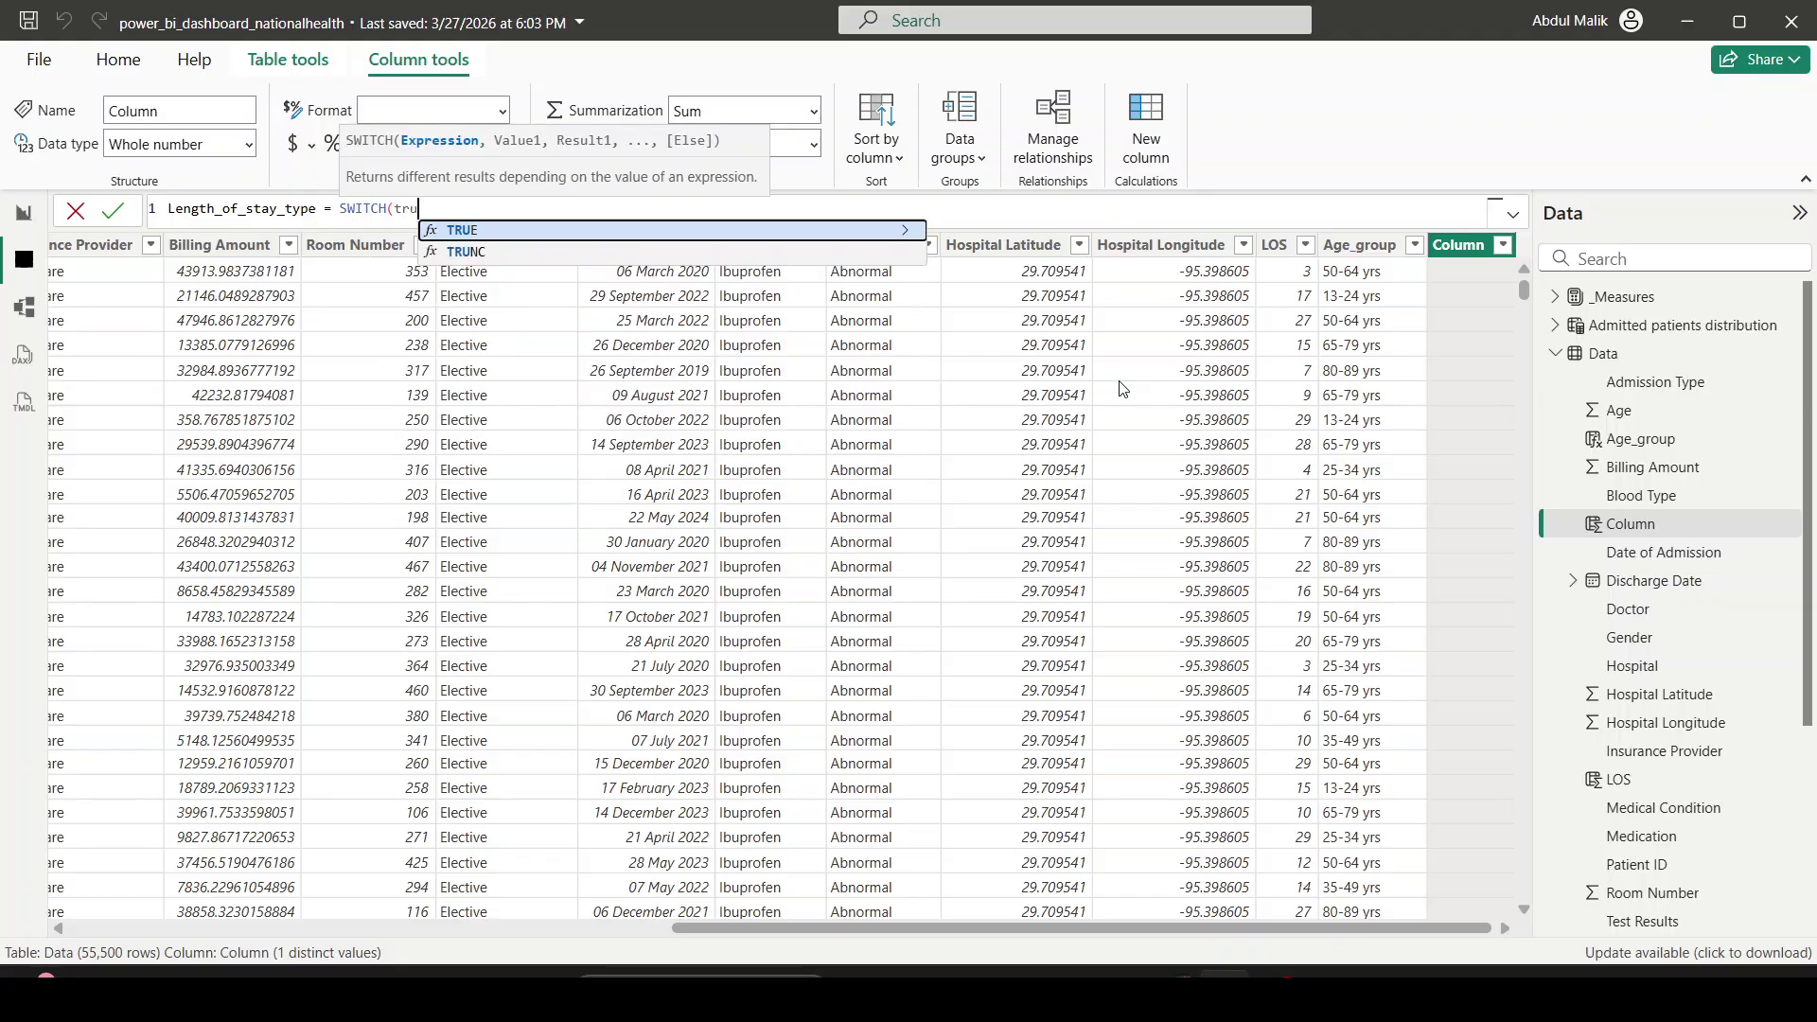
type("e(),")
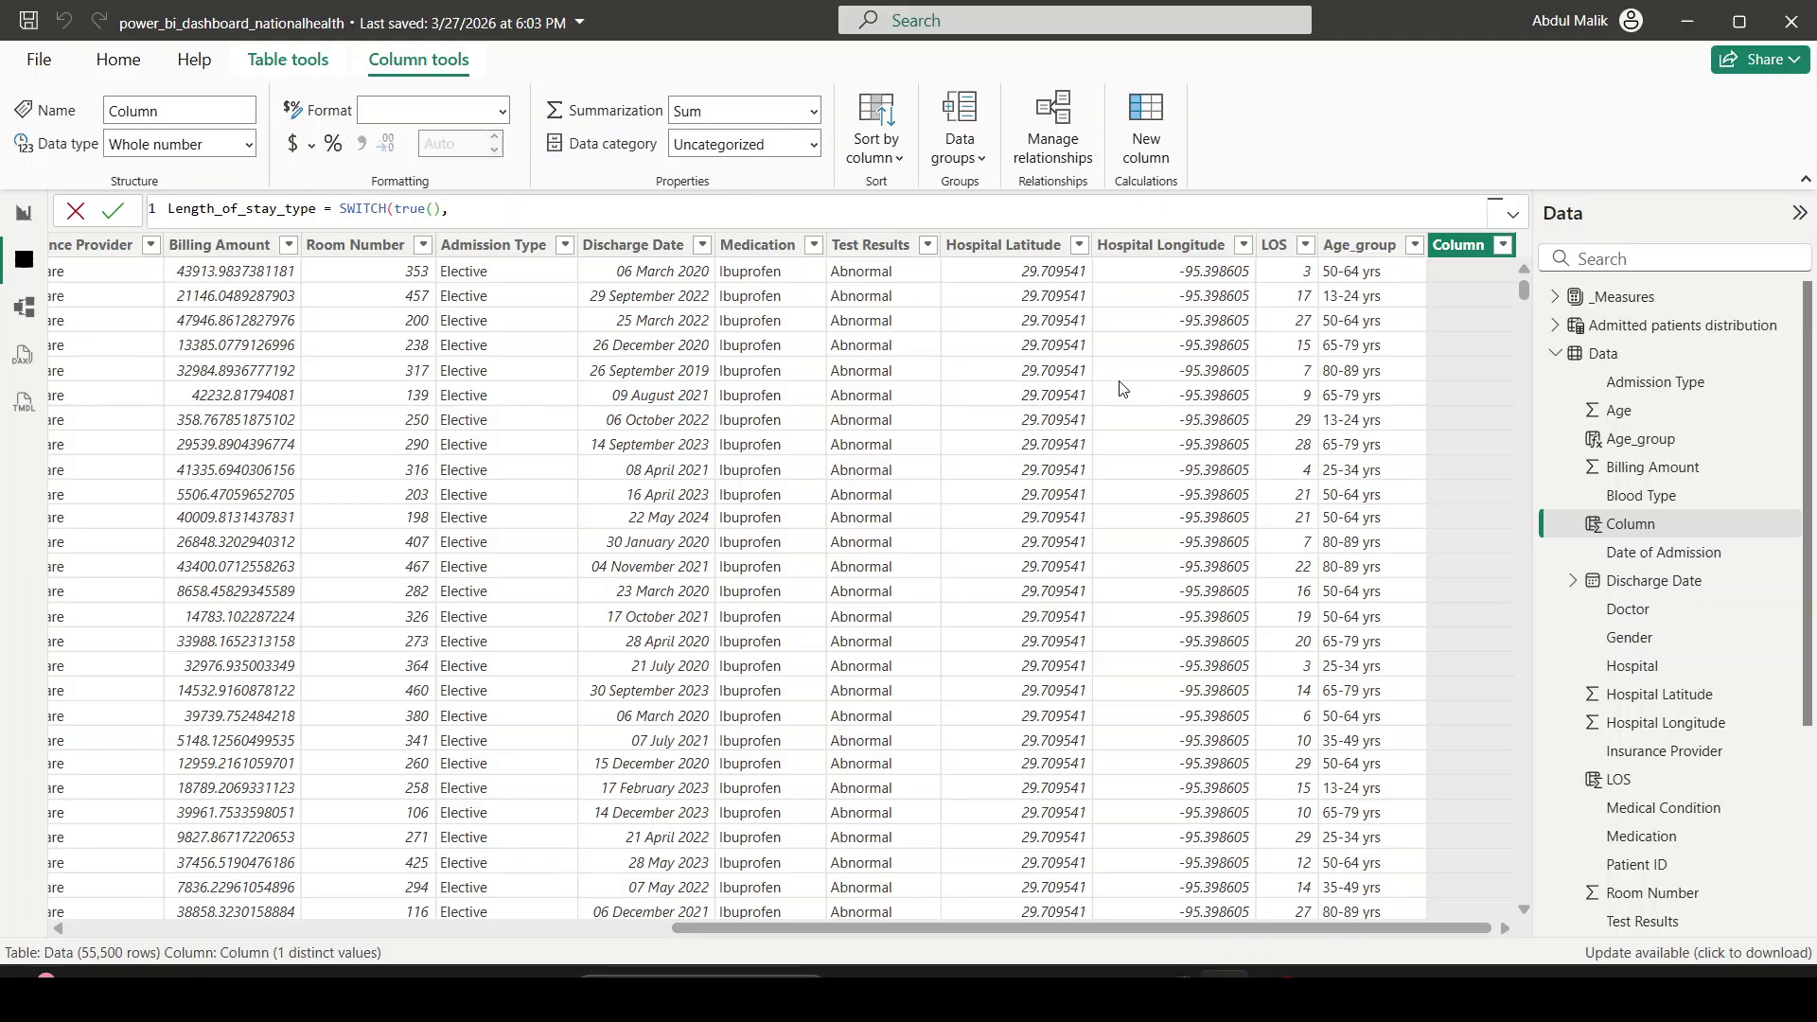
Step: Check the reference's Length of Stay donut, and add the condition and(Data[LOS]>=1,Data[LOS]<=3) to the SWITCH formula in Power BI
key("alt+Tab")
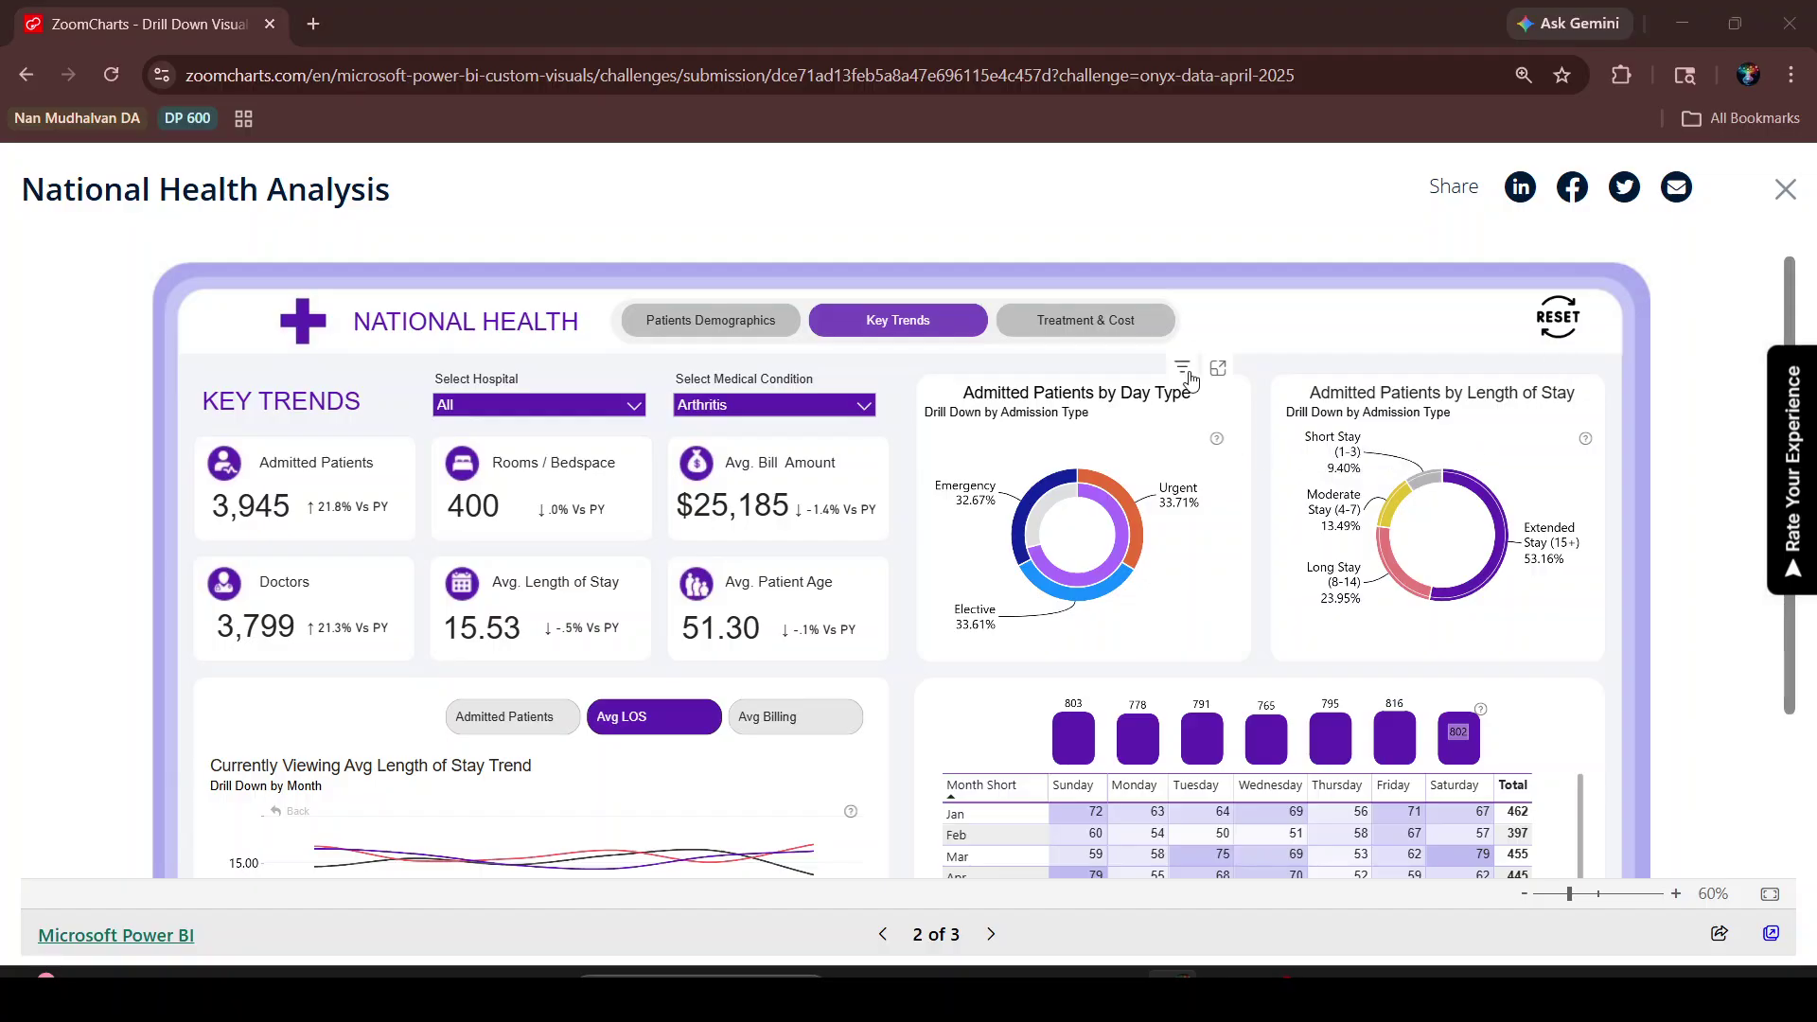
key("alt+Tab")
type("los")
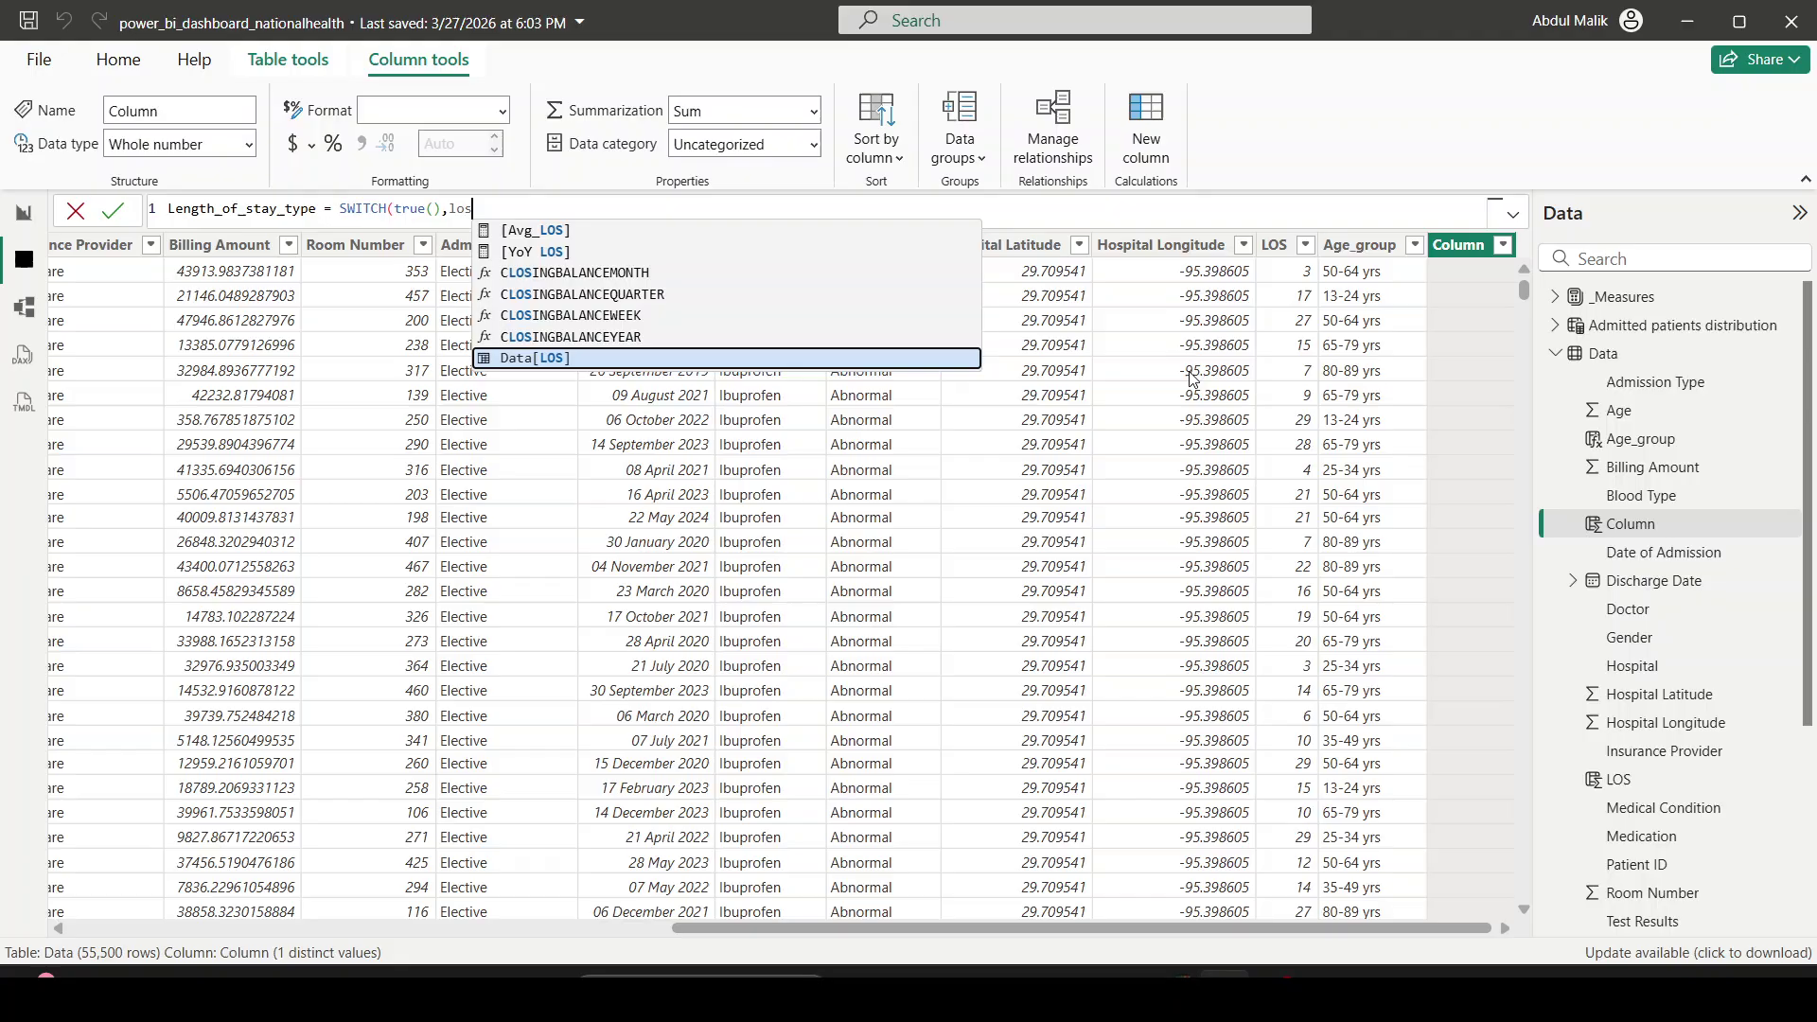
key("Tab")
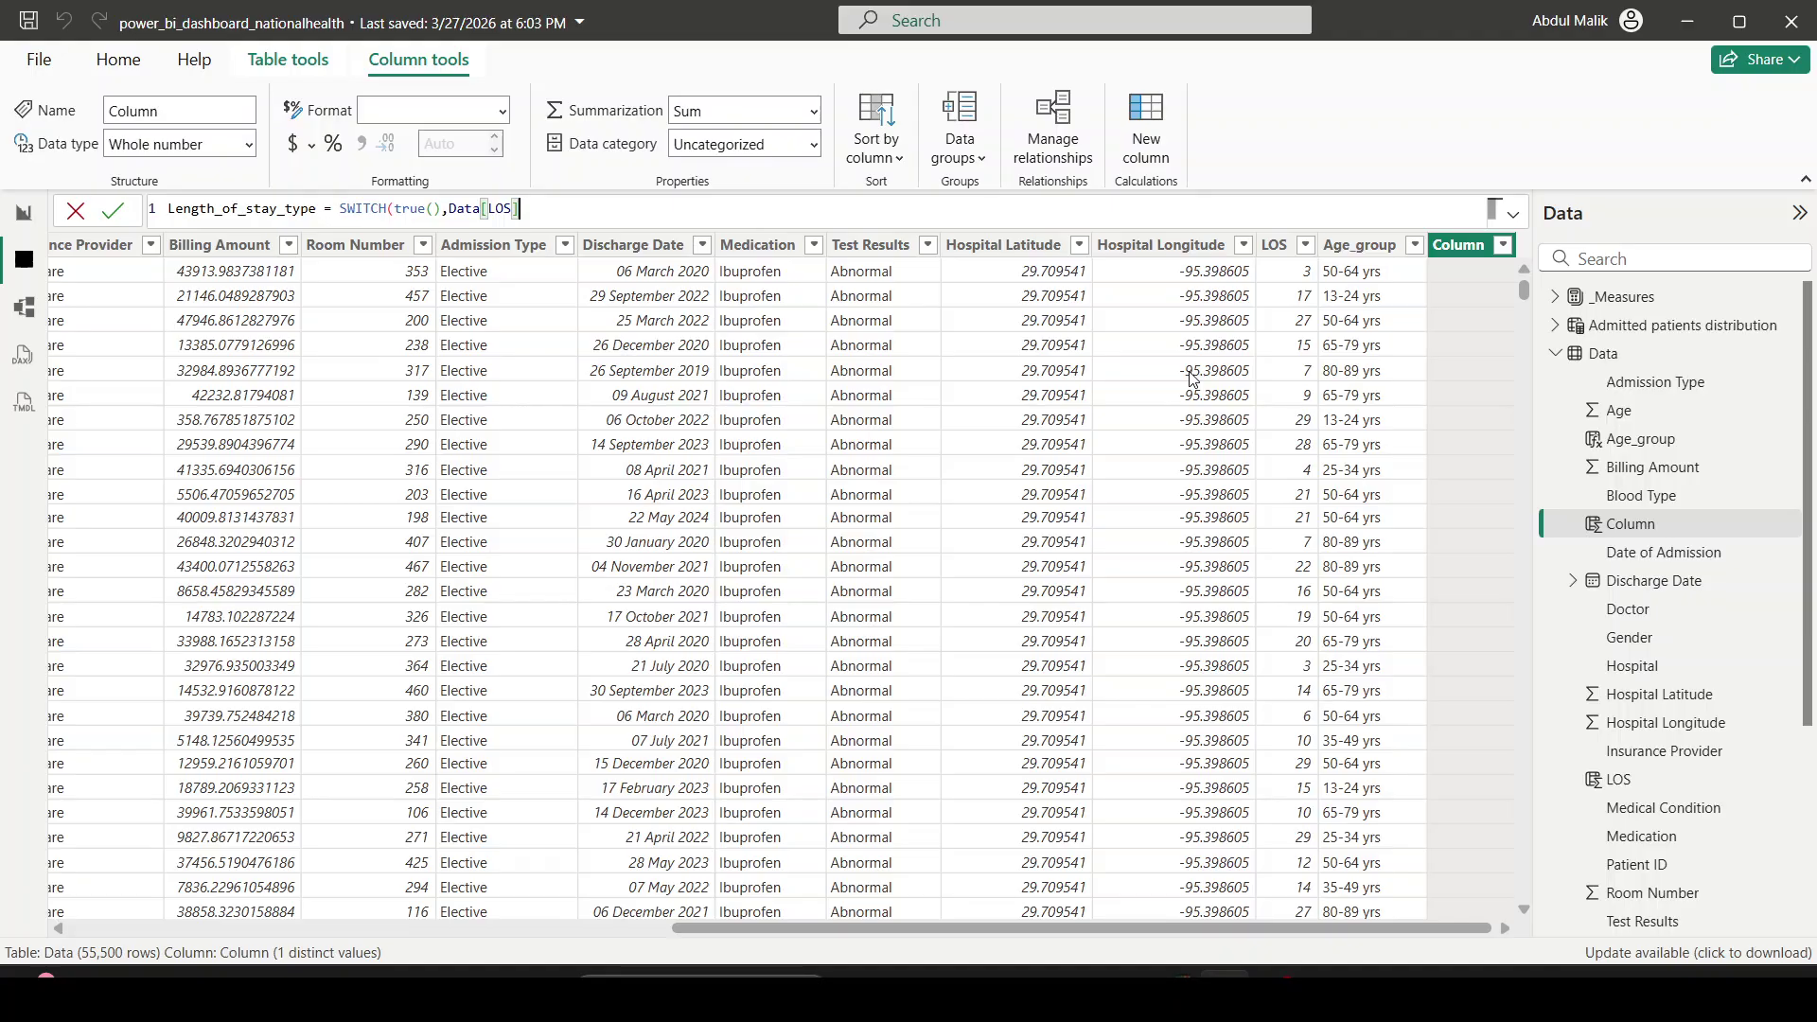
type(">=1,")
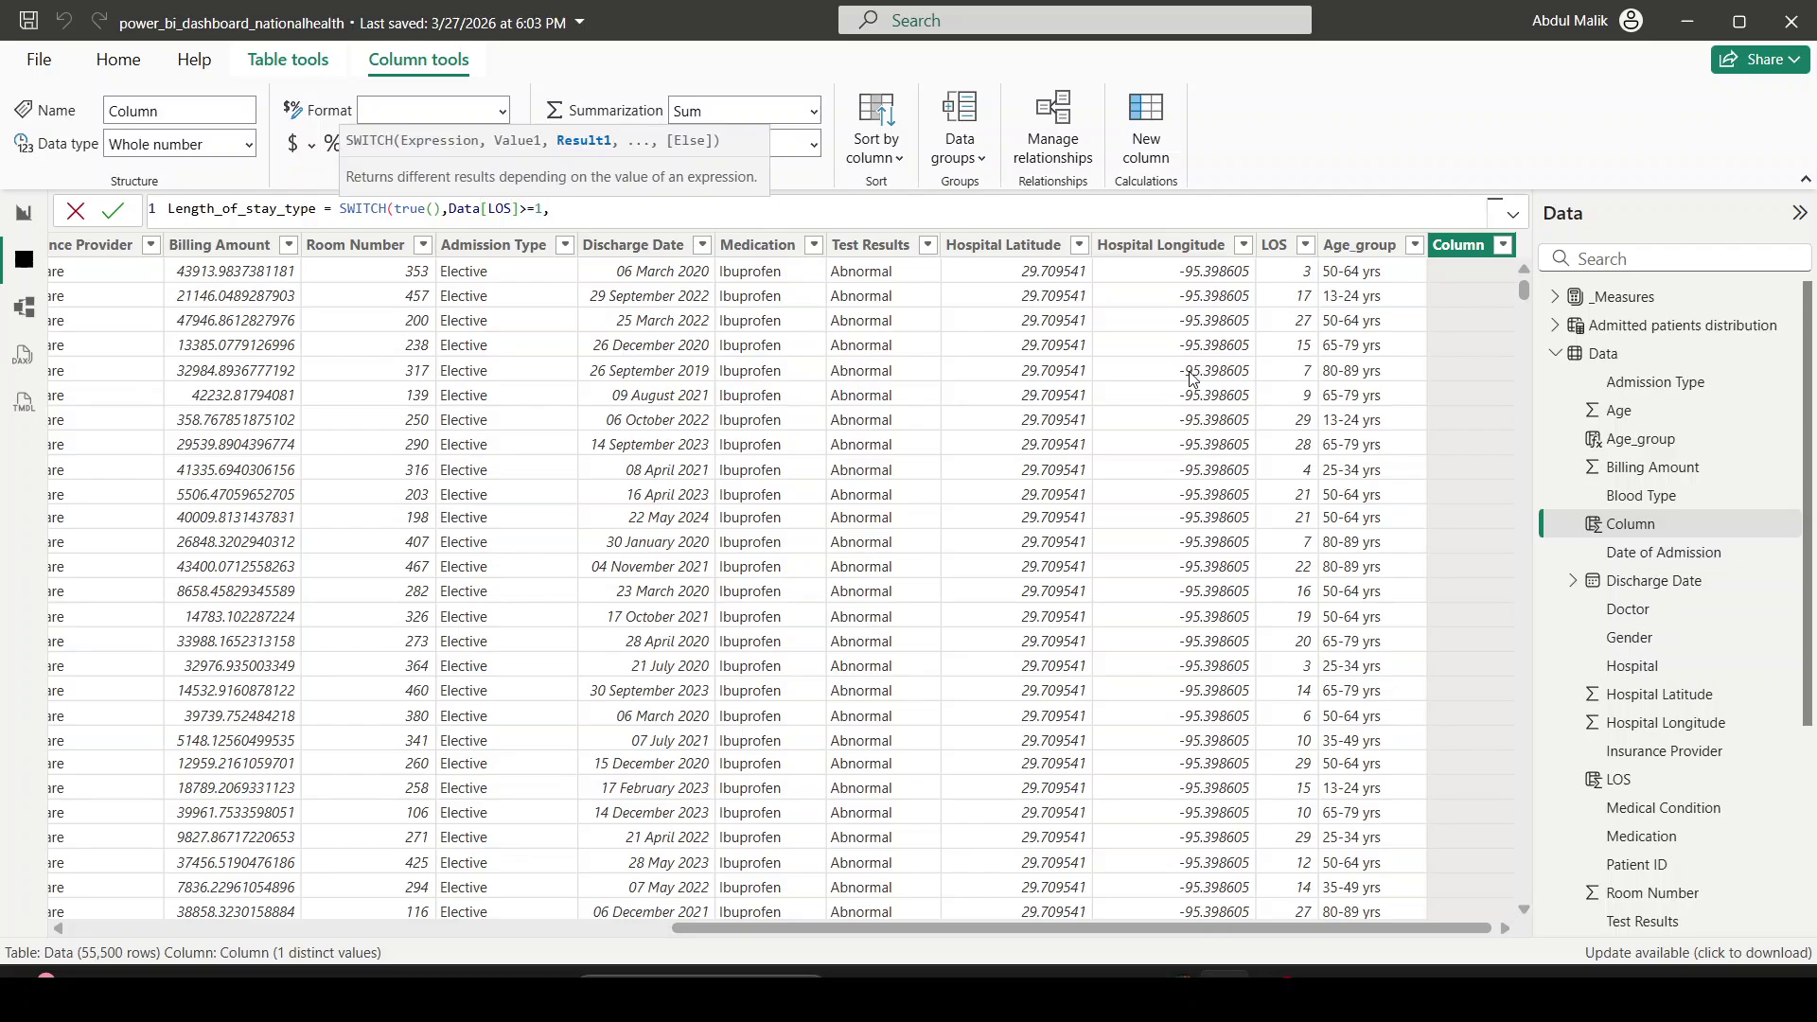
type("los")
key("Tab")
type("<=3)")
left_click(451, 204)
type("and(")
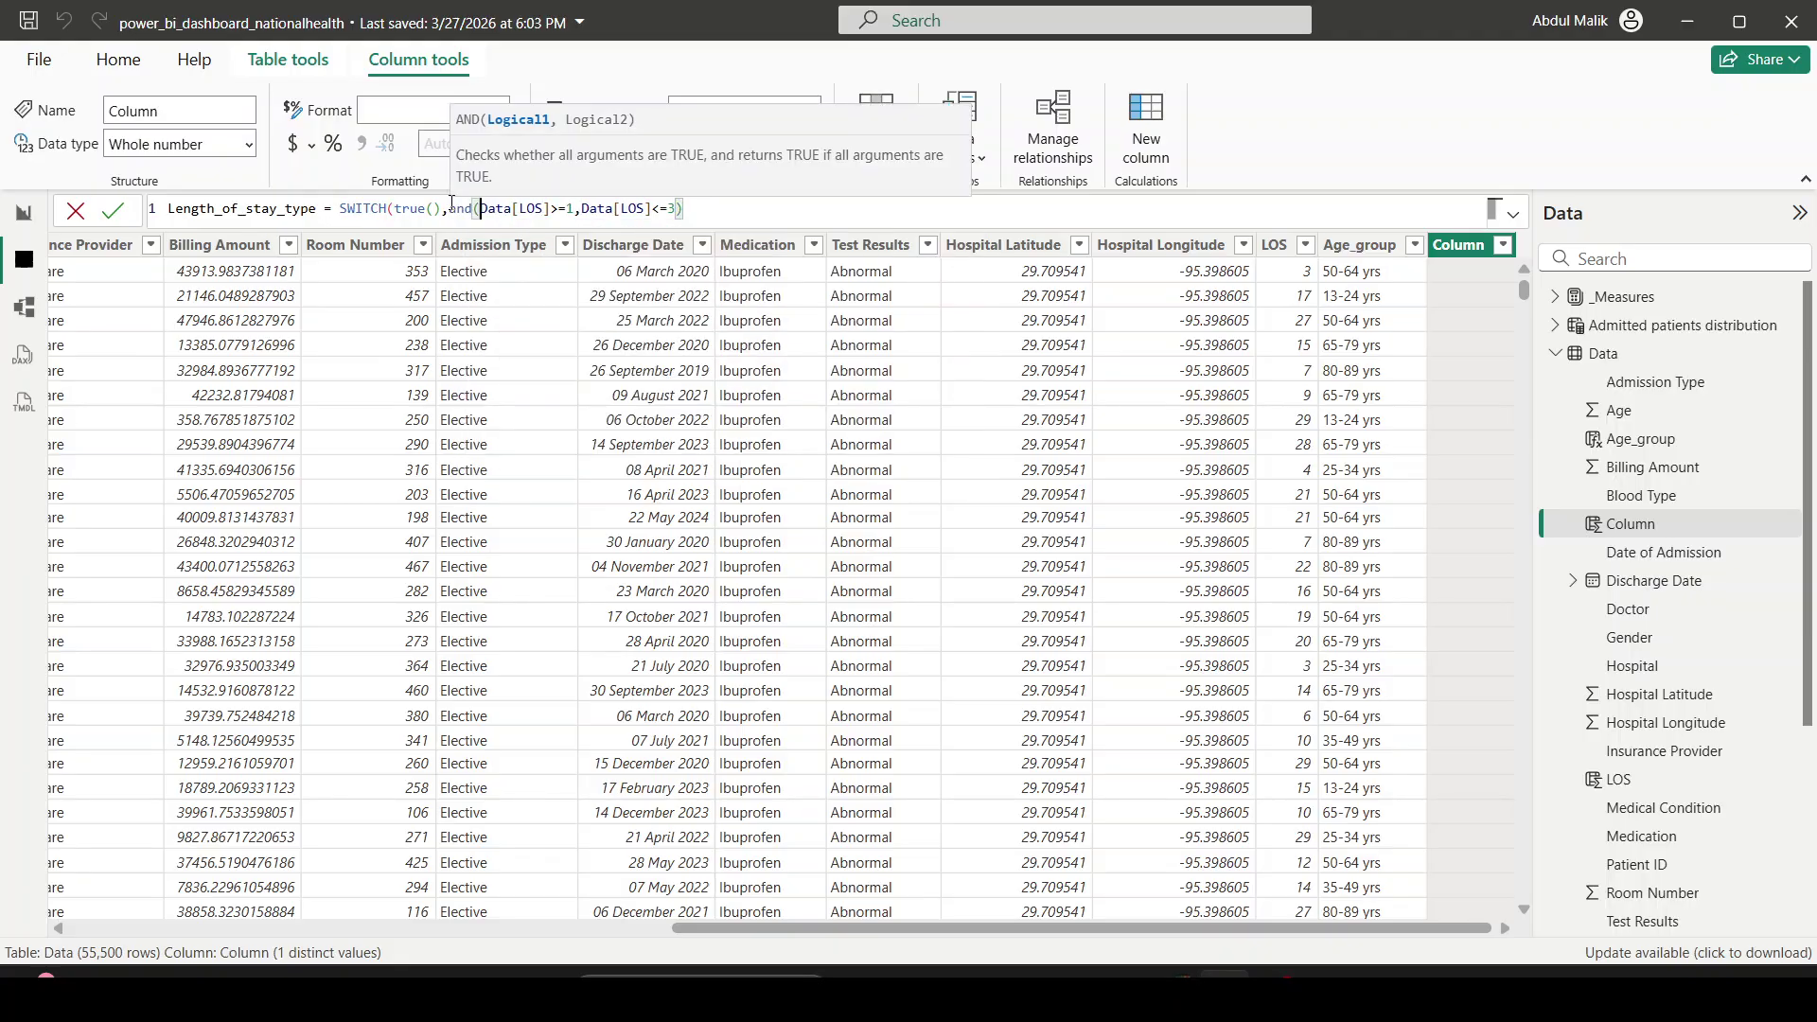
Step: Give the first condition the result "Short Stay (1-3)" followed by a comma, checking the label against the browser reference
left_click(711, 207)
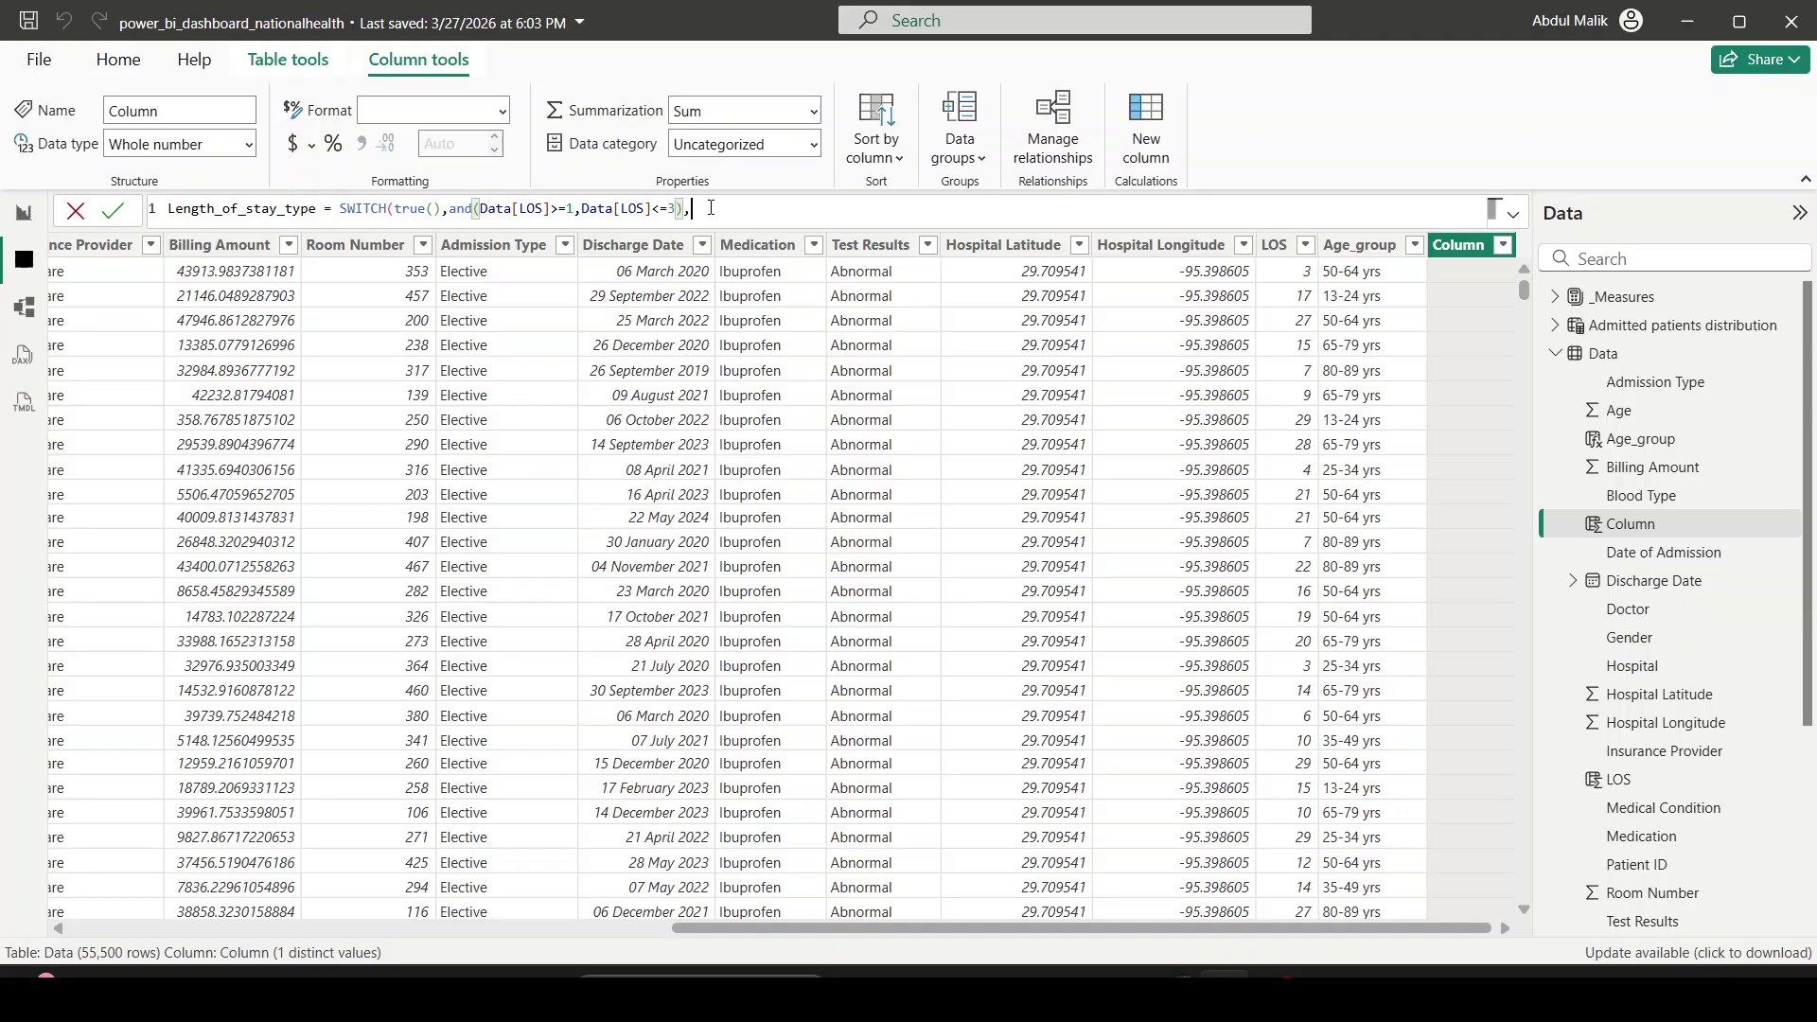
type(",\"Short")
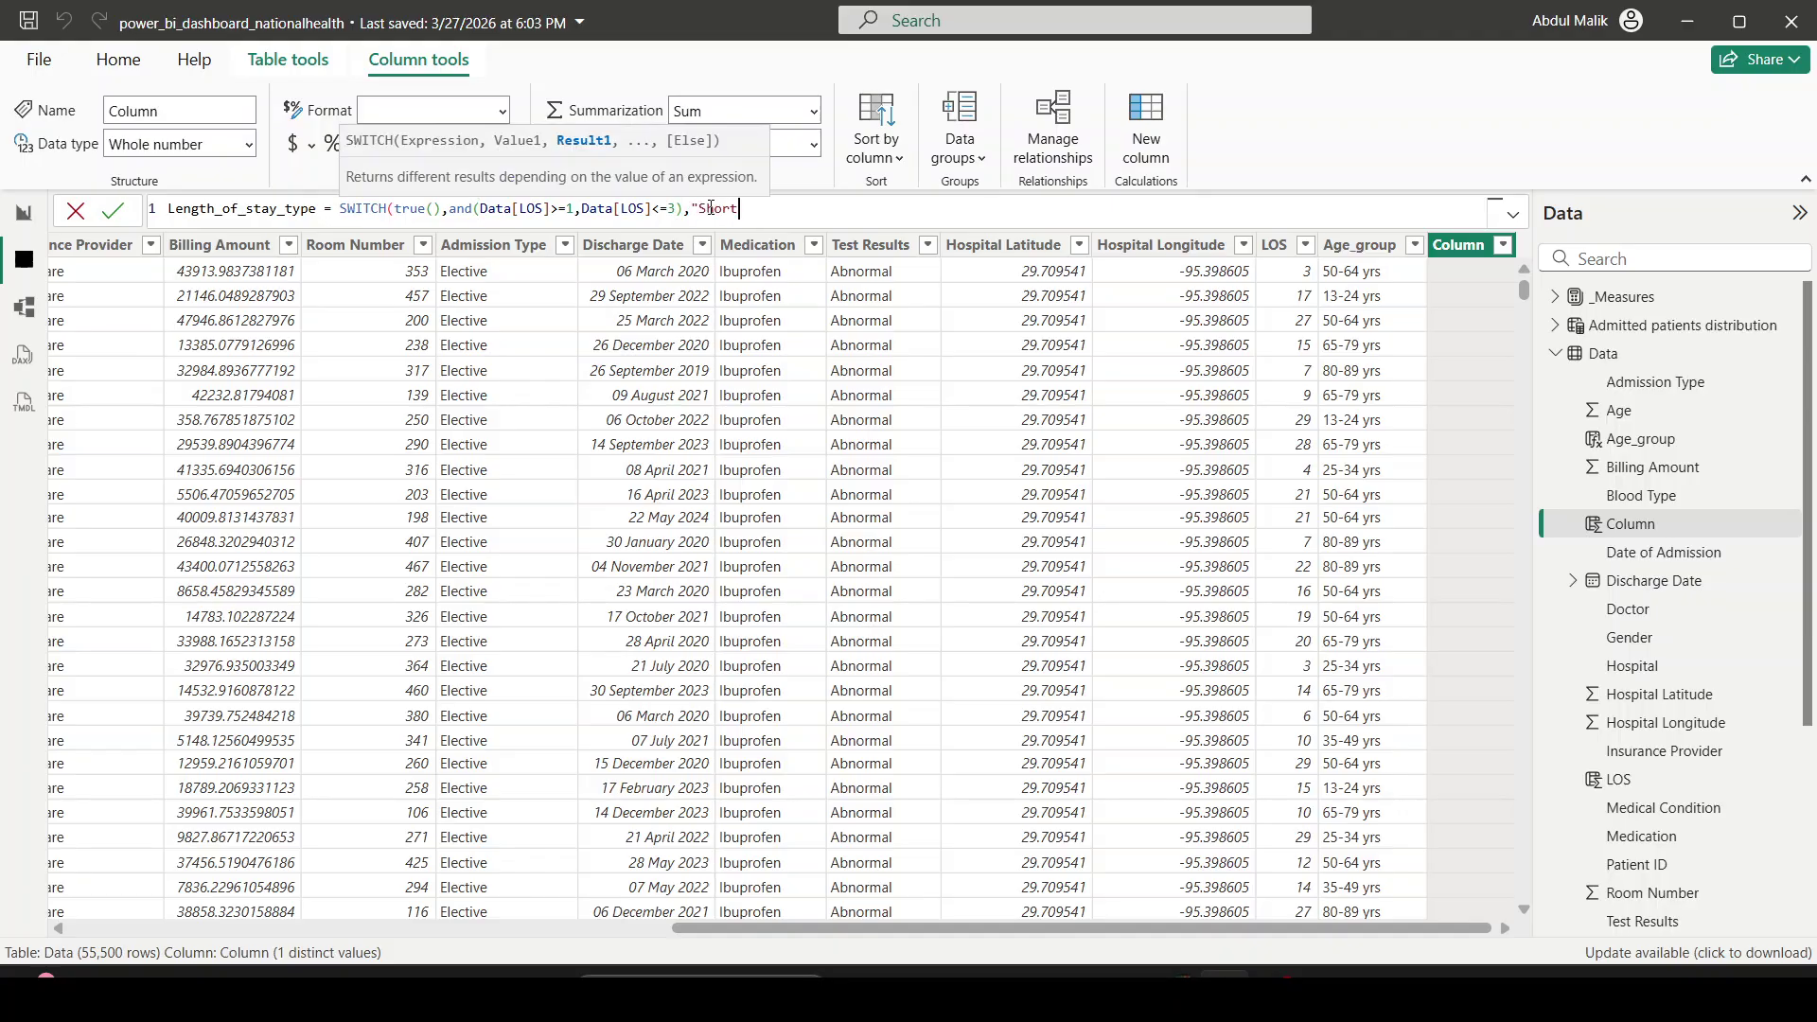
type(" Stay (1-3)")
key("alt+Tab")
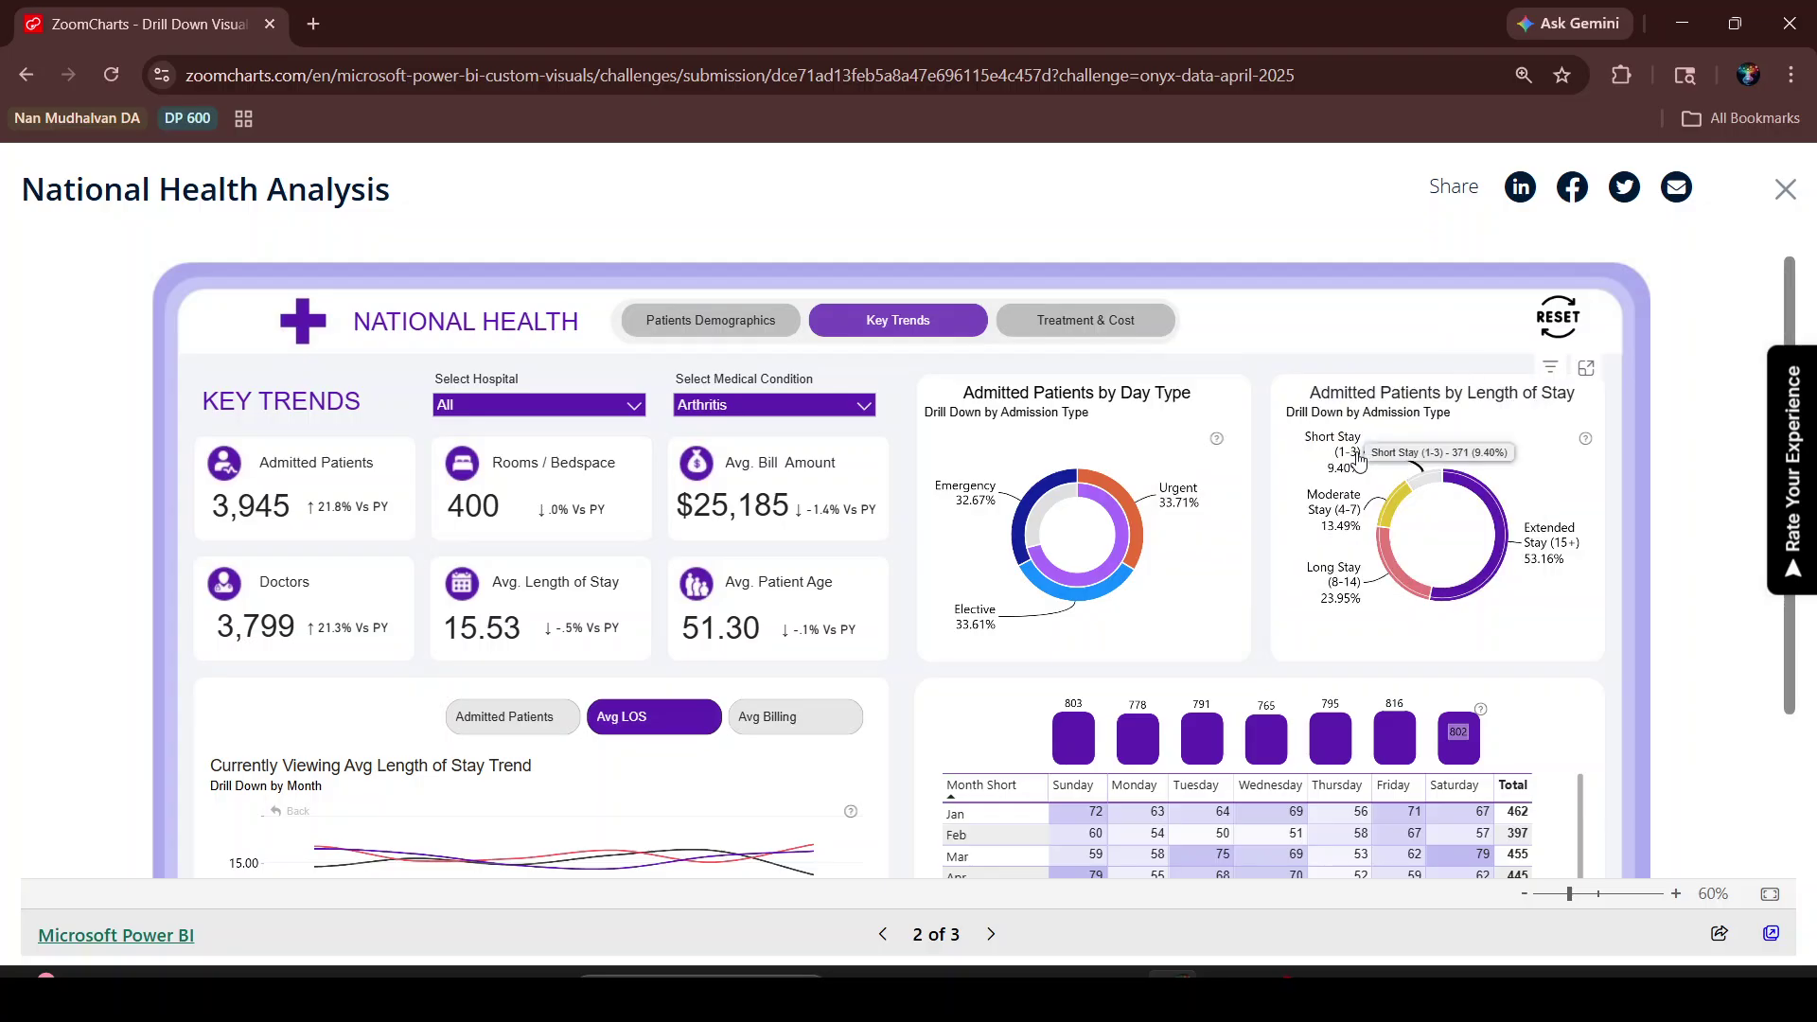
key("alt+Tab")
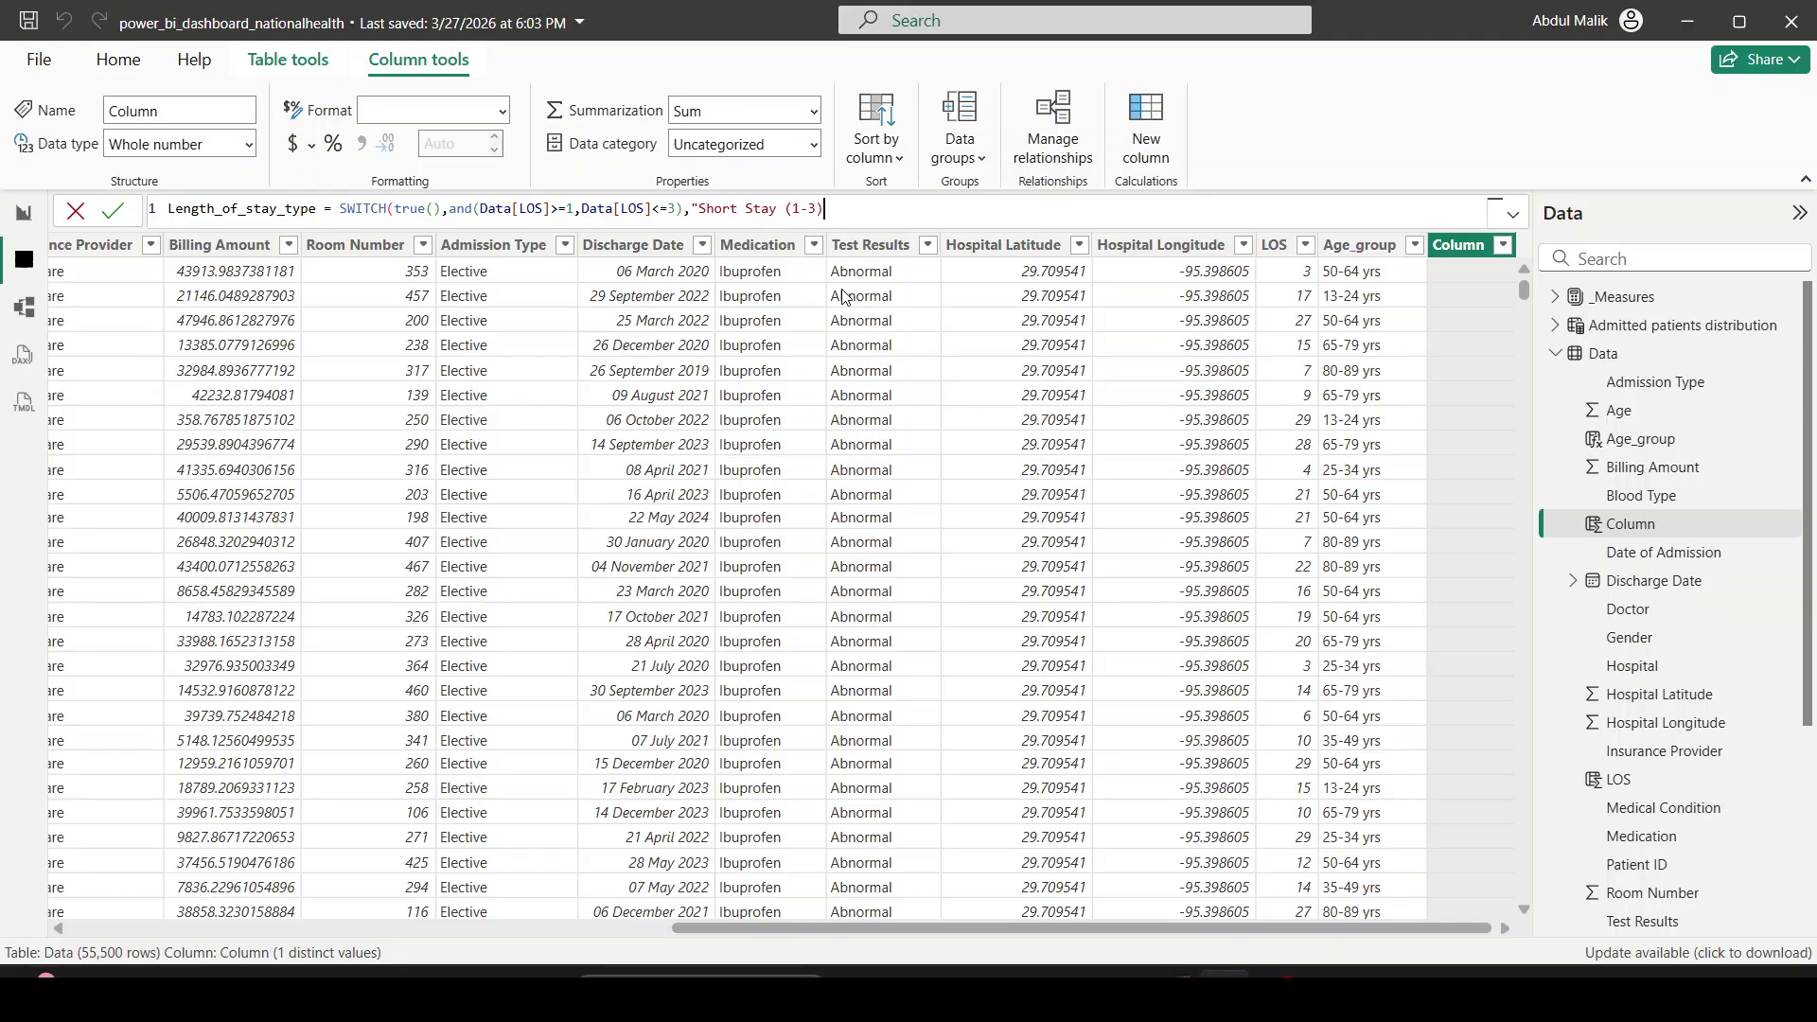
type("\"")
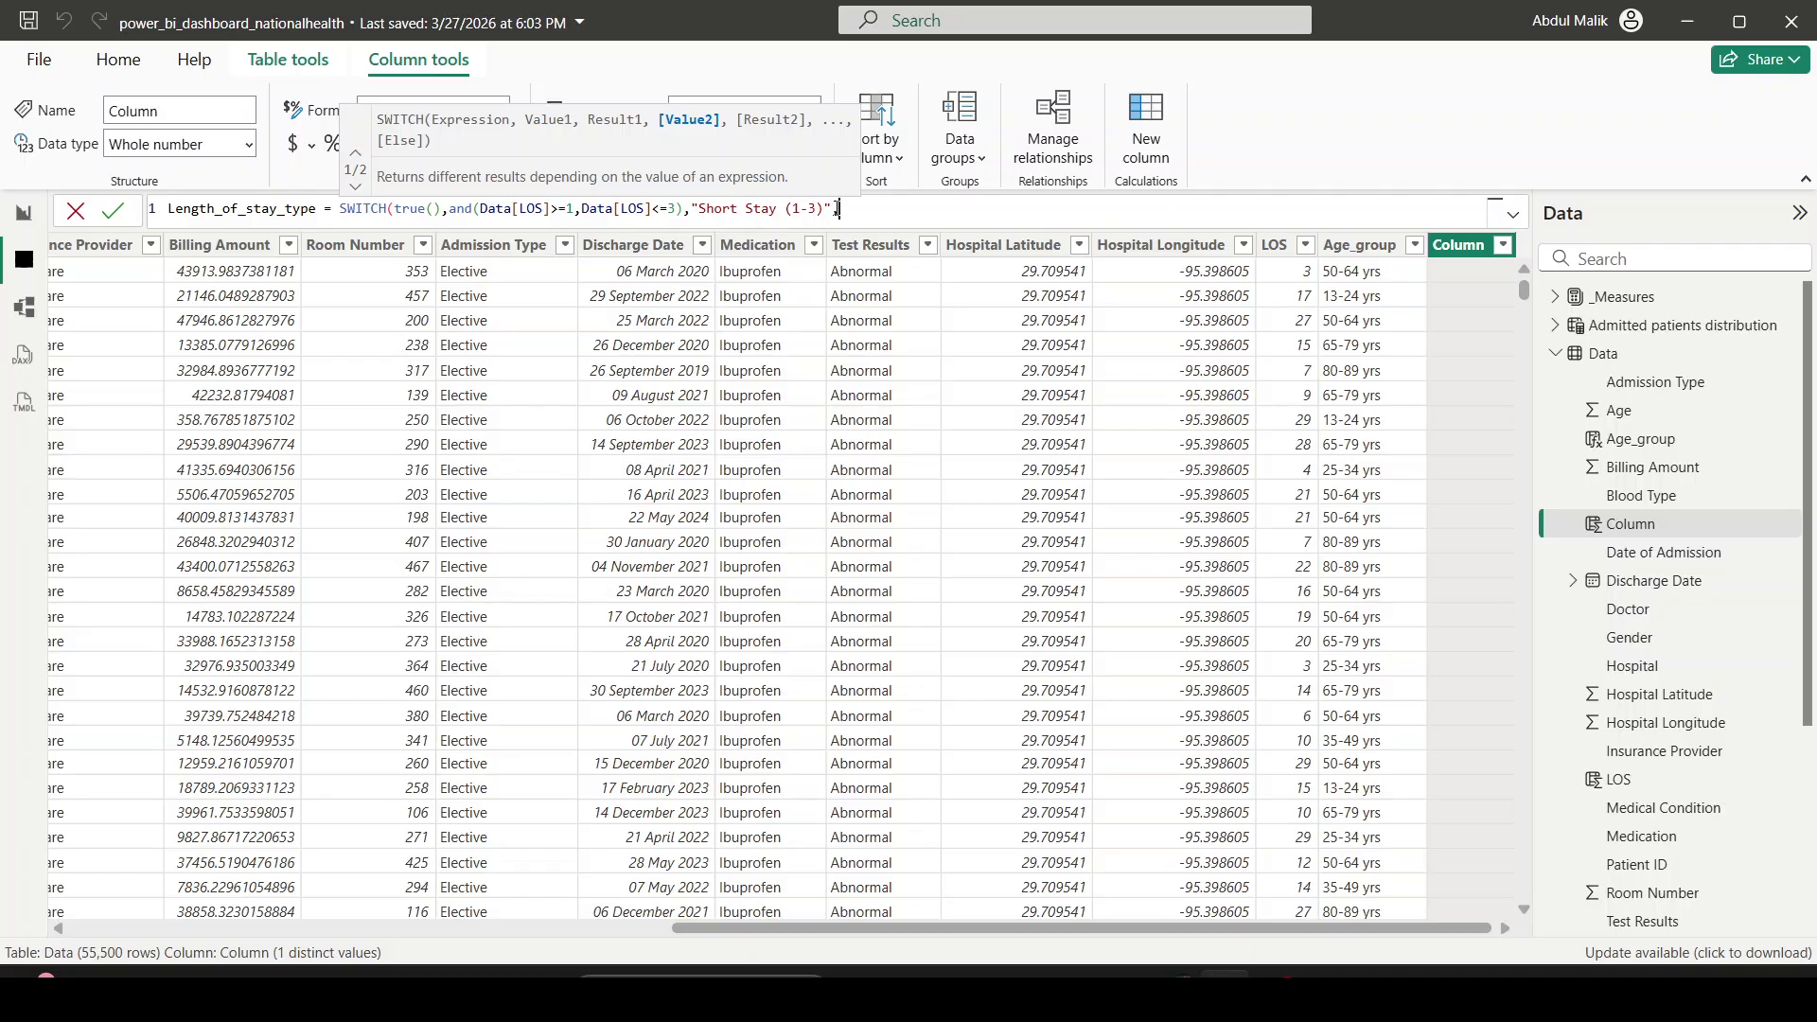
type(",")
Step: Copy the Short Stay condition and its result, and paste the pair twice at the end of the formula
left_click_drag(832, 208, 451, 208)
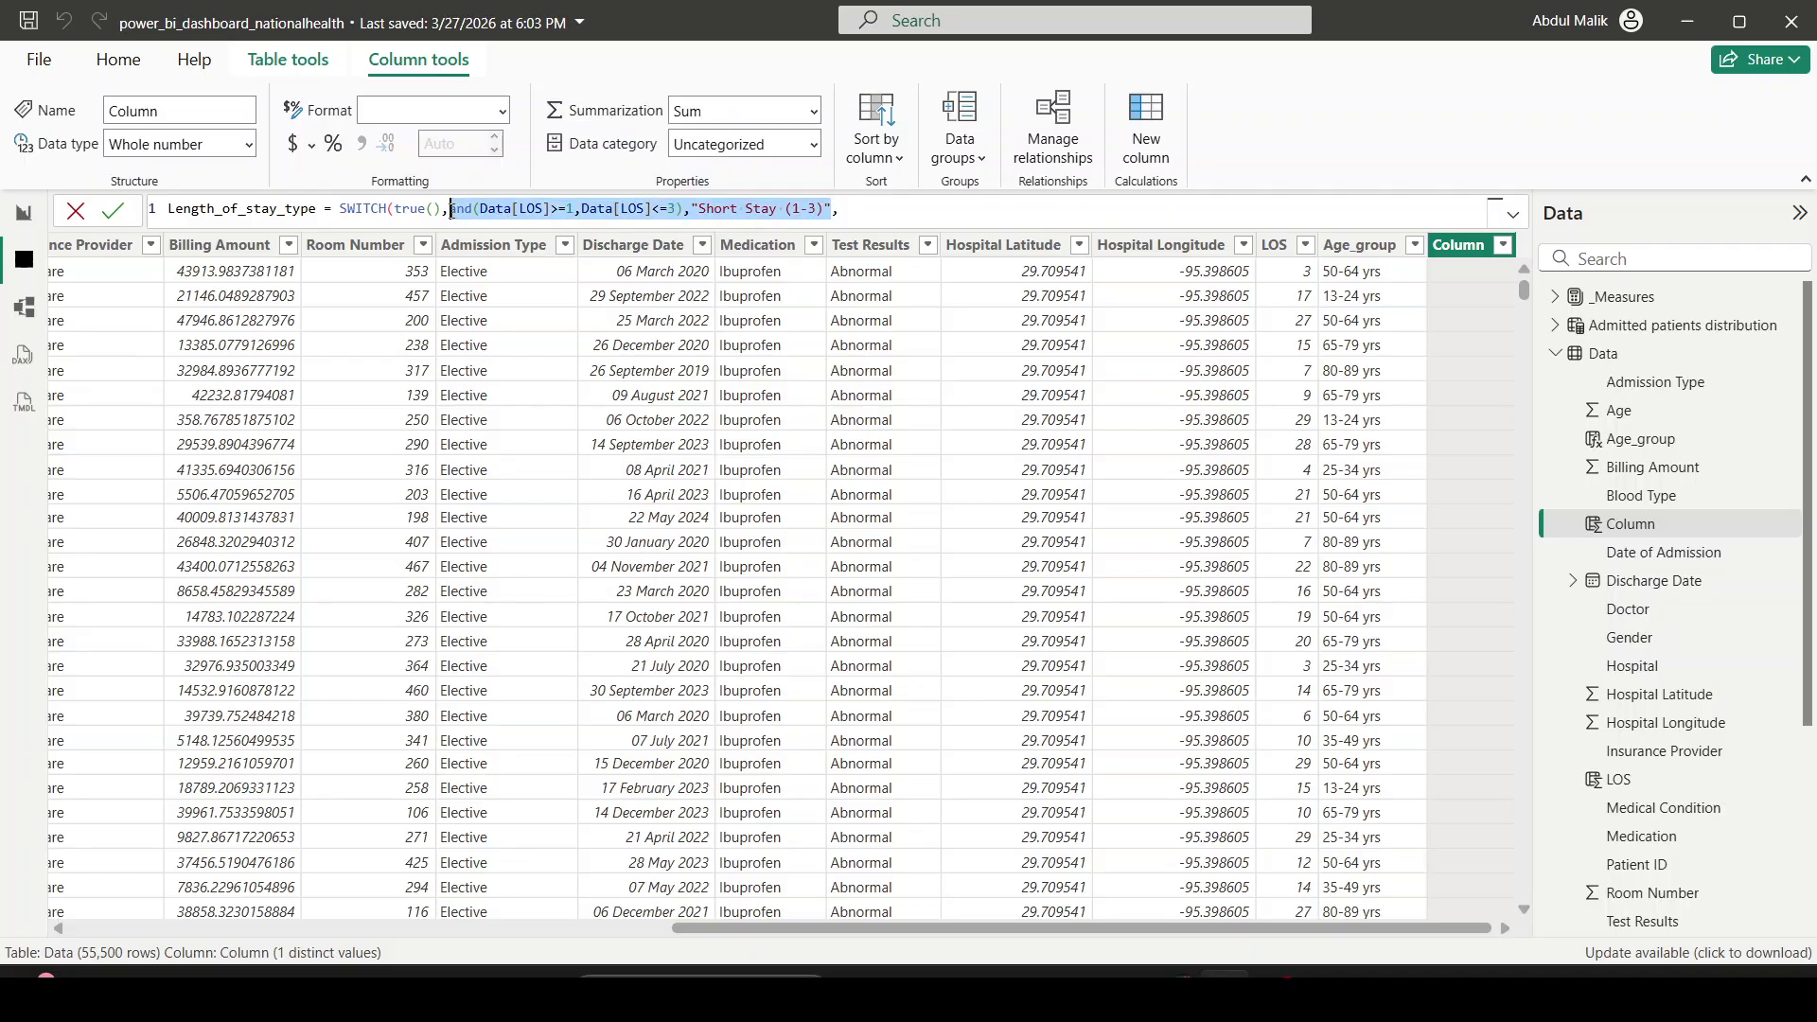
left_click(865, 212)
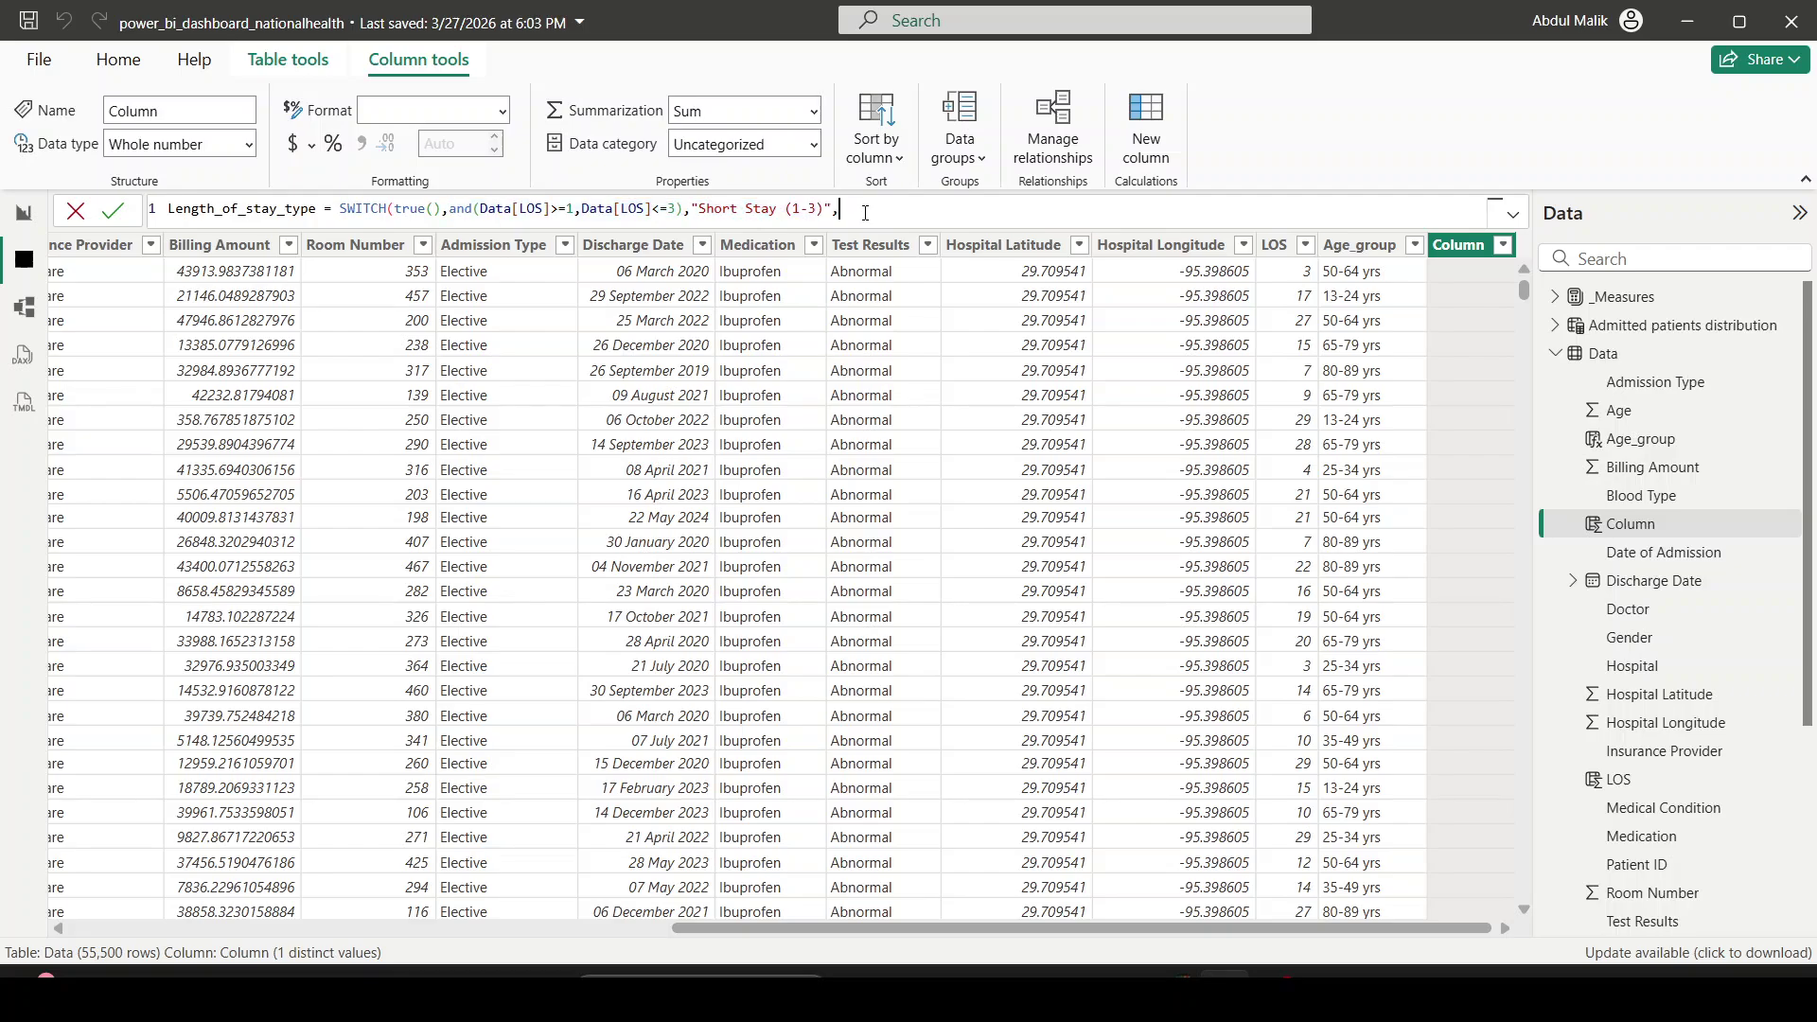
type("and(Data[LOS]>=1,Data[LOS]<=3),\"Short Stay (1-3)\",")
type("and(Data[LOS]>=1,Data[LOS]<=3),\"Short Stay (1-3)\",")
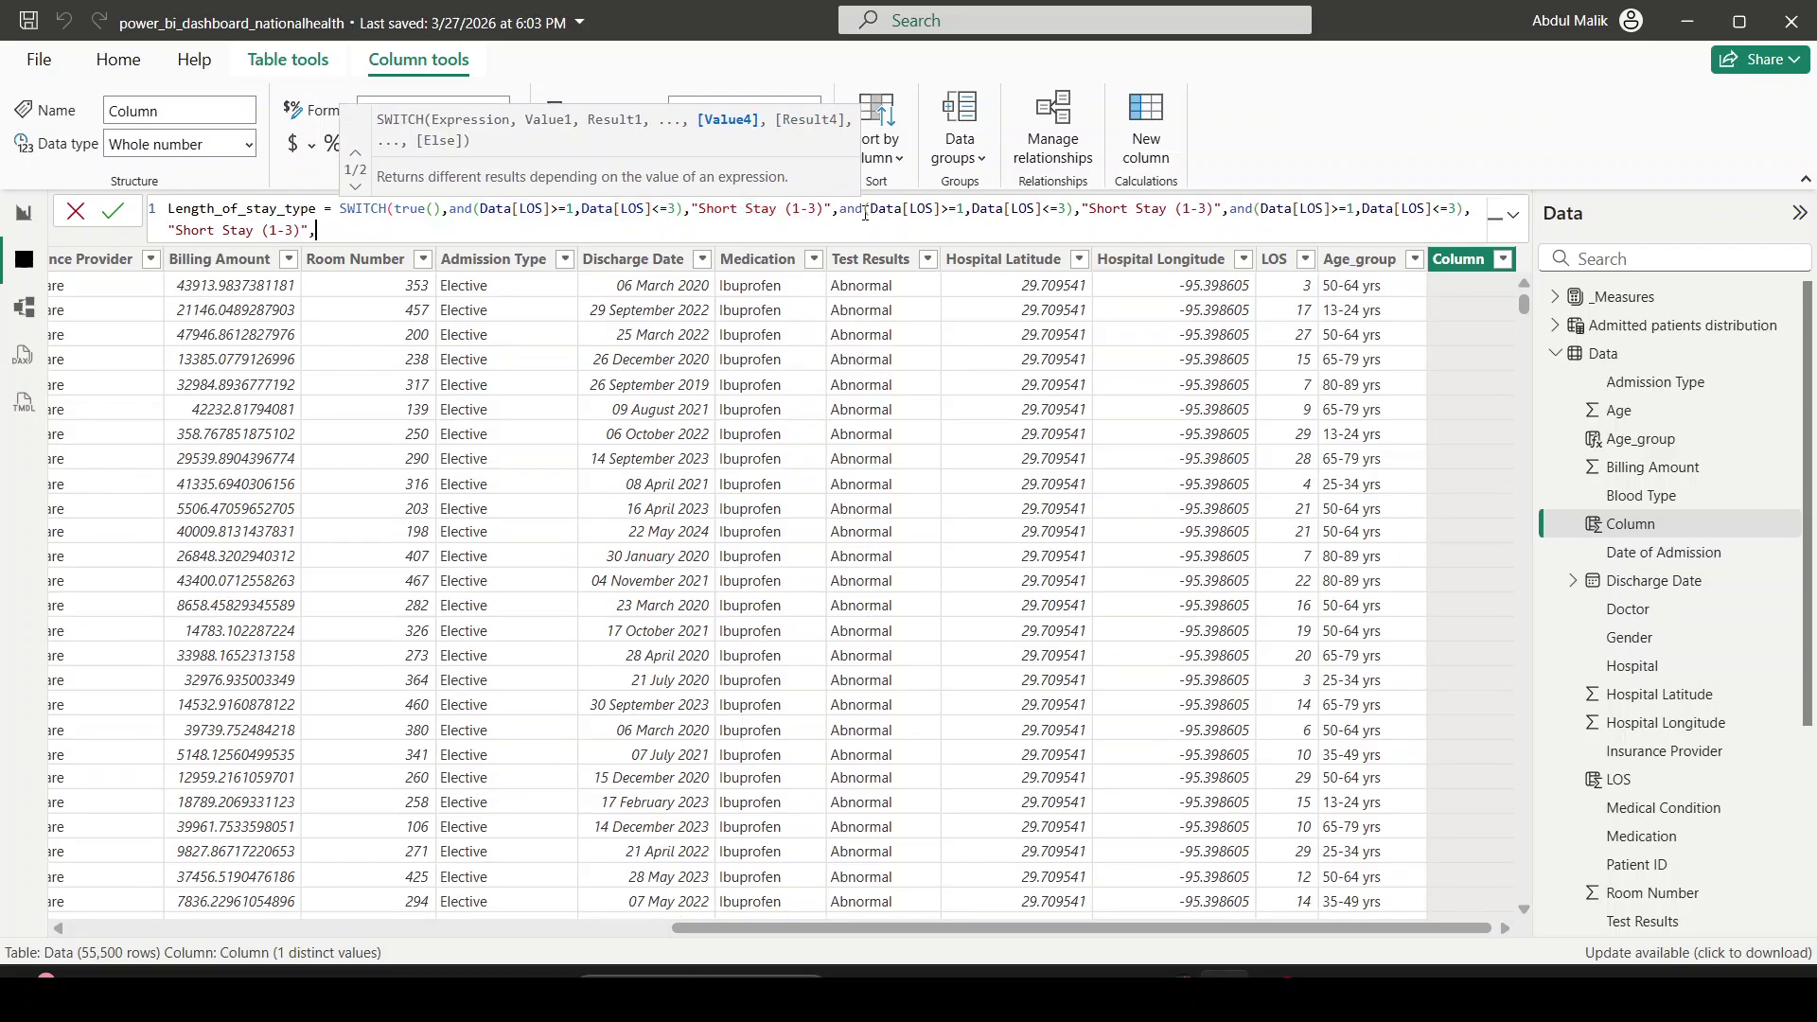
Step: Change the second condition to Data[LOS]>=4 and Data[LOS]<=7, checking the range in the browser reference
double_click(963, 212)
type("4")
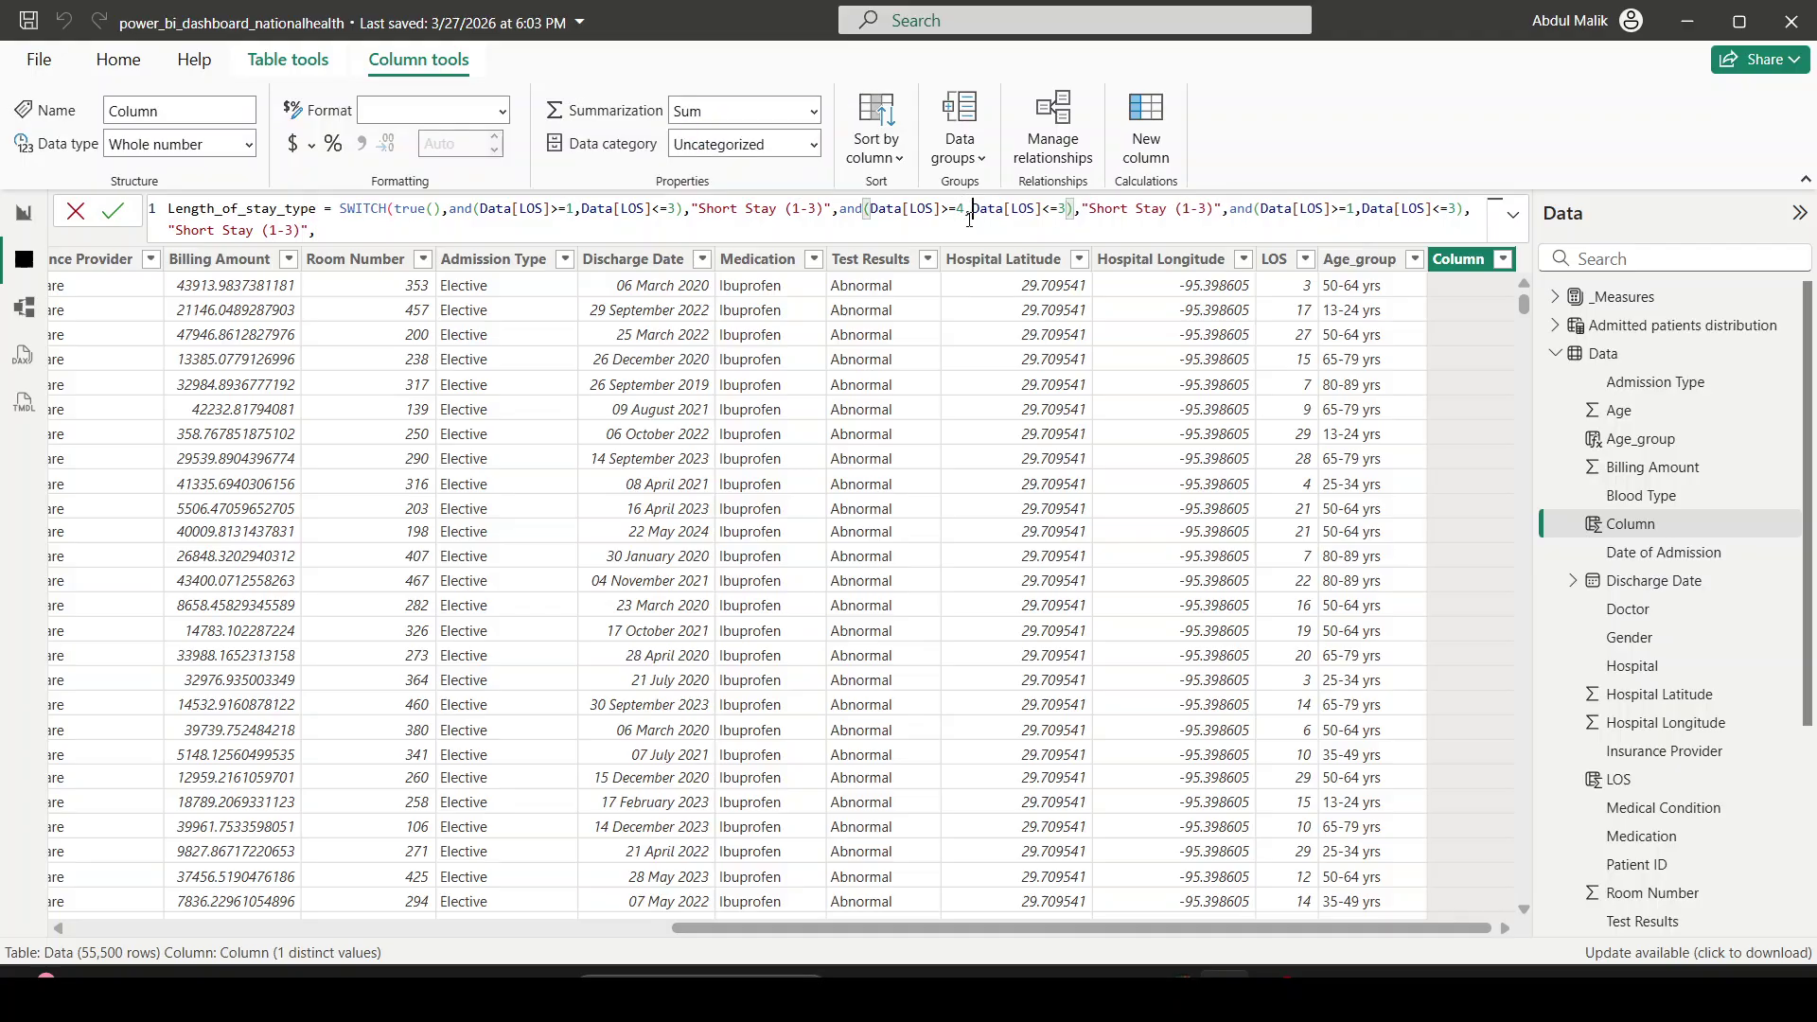
key("Right")
key("Right")
key("Right")
key("Right")
key("Right")
key("Right")
key("Right")
key("BackSpace")
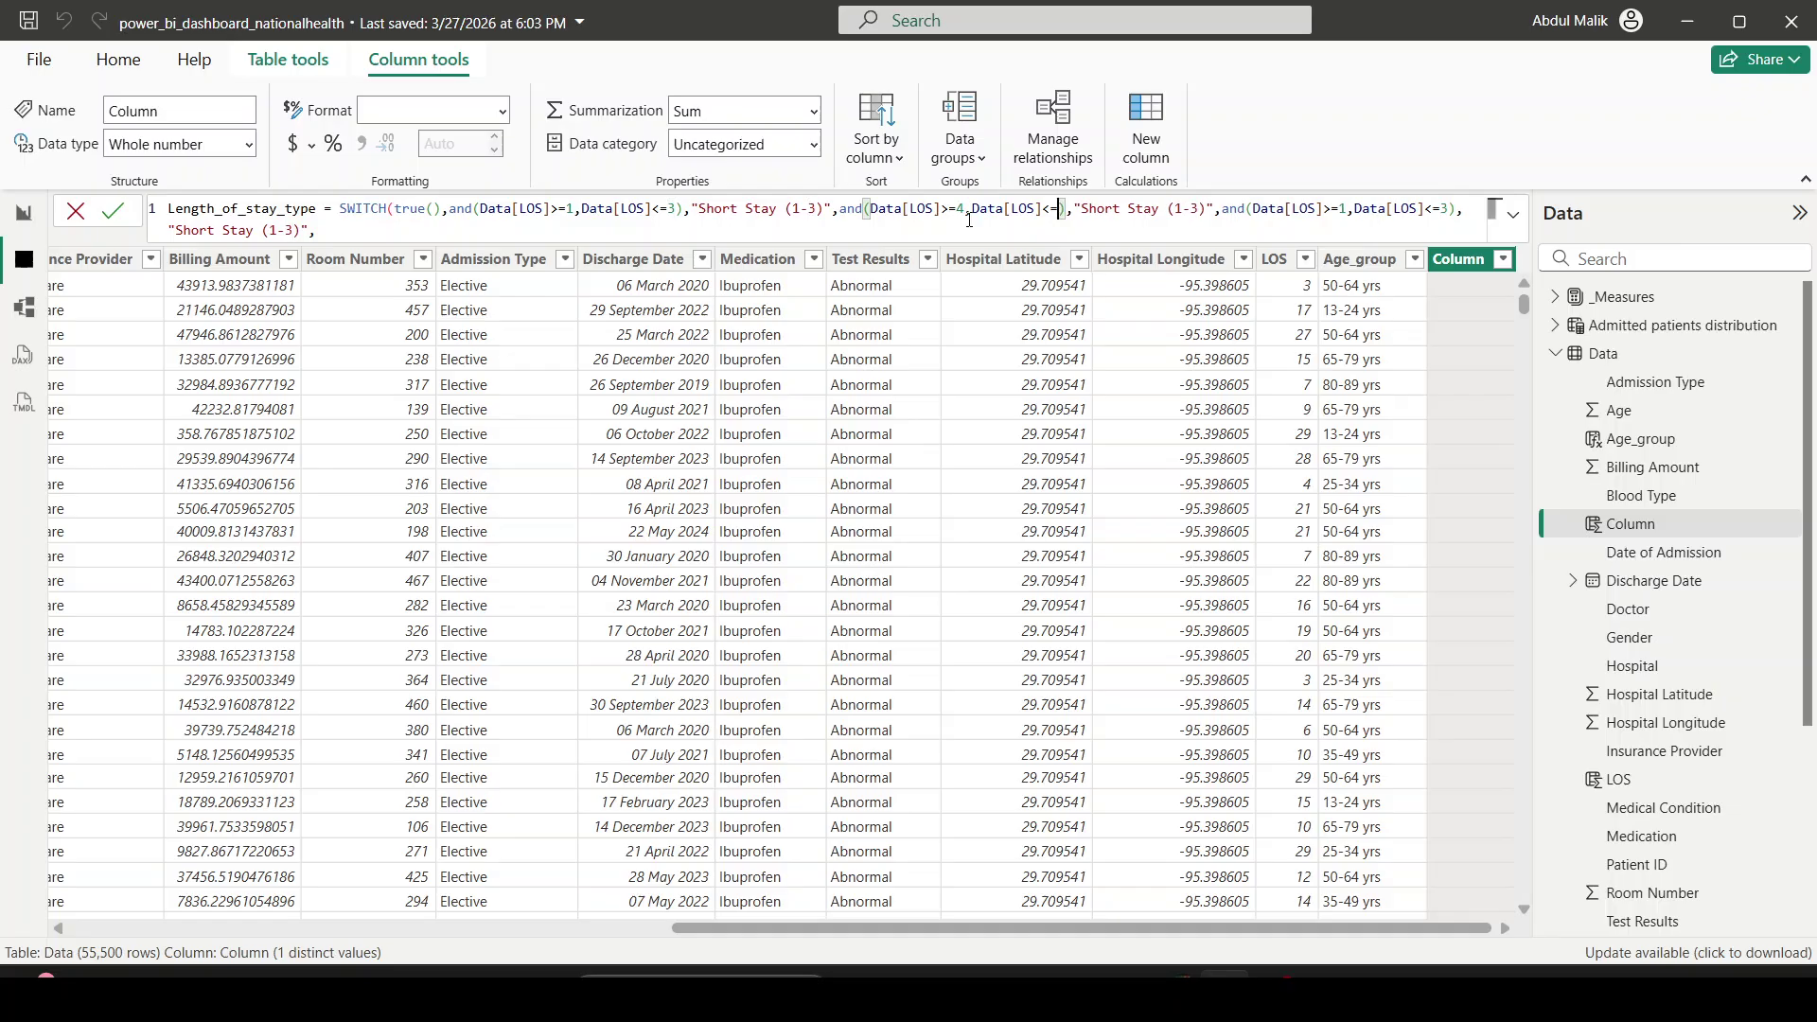
key("alt+Tab")
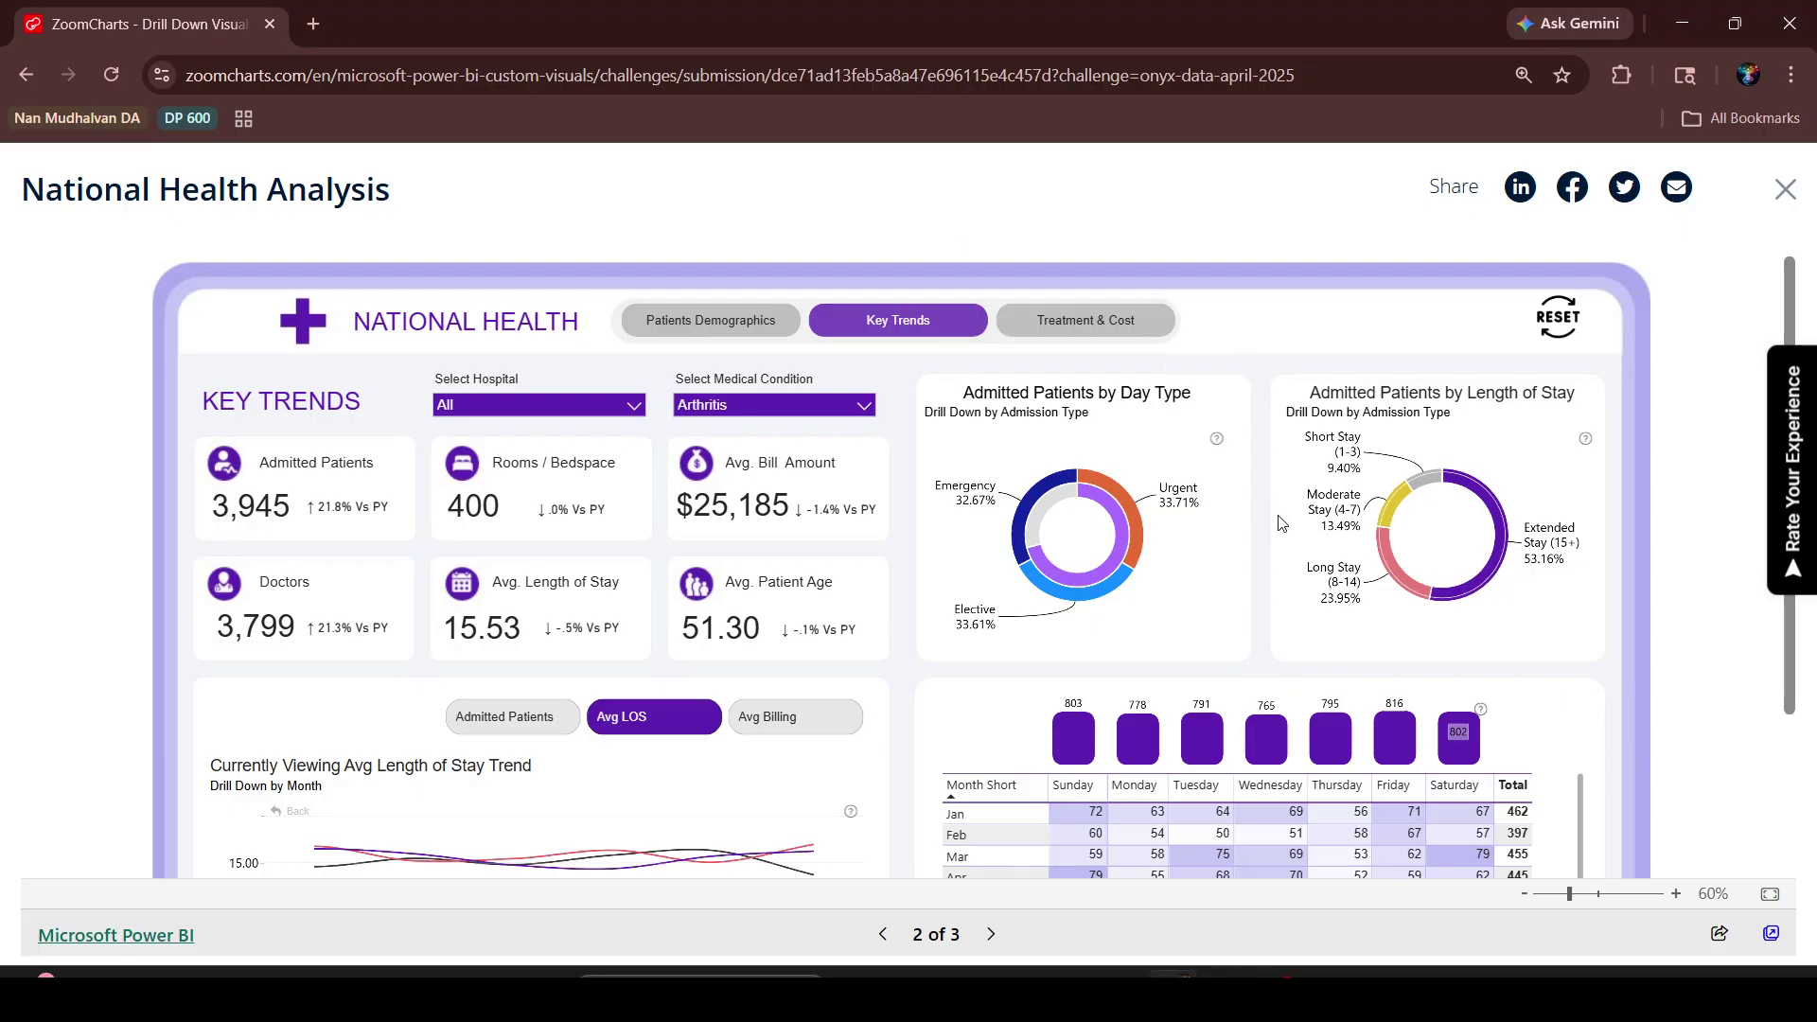
key("alt+Tab")
type("7")
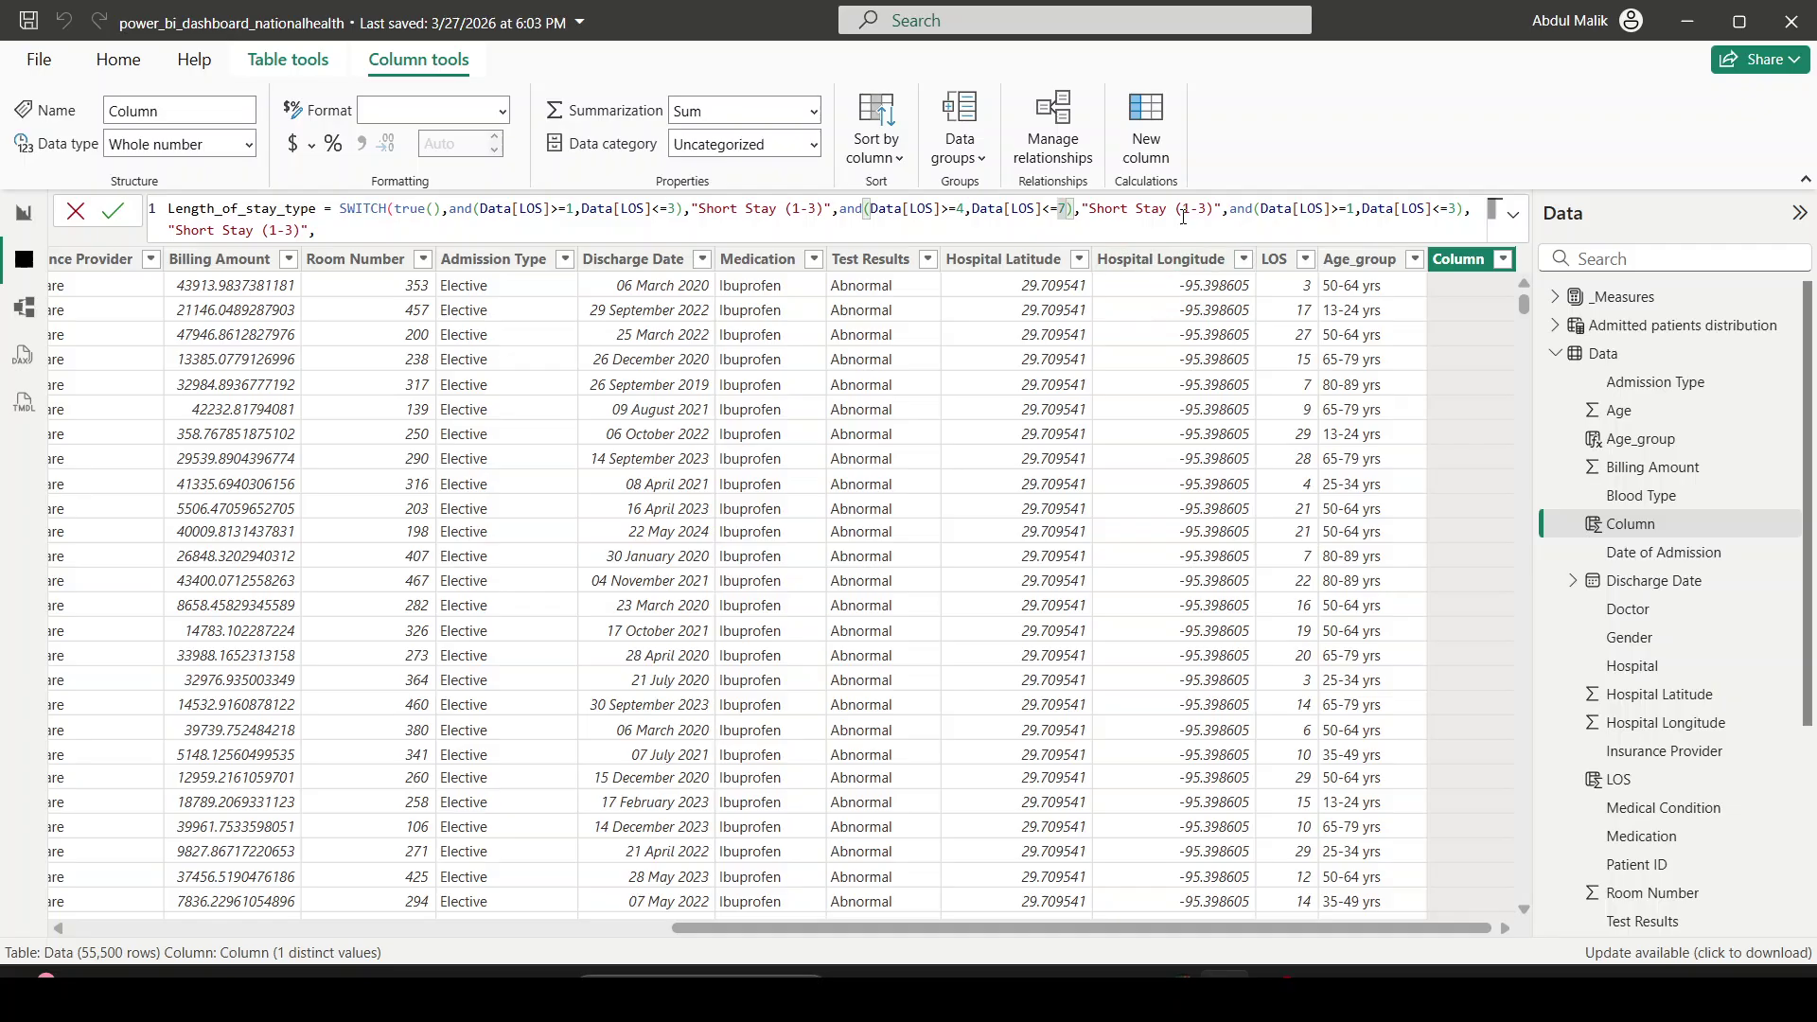
type(")")
Step: Change the second condition's result label to "Moderate Stay (4-7)"
double_click(1113, 208)
type("Moderate")
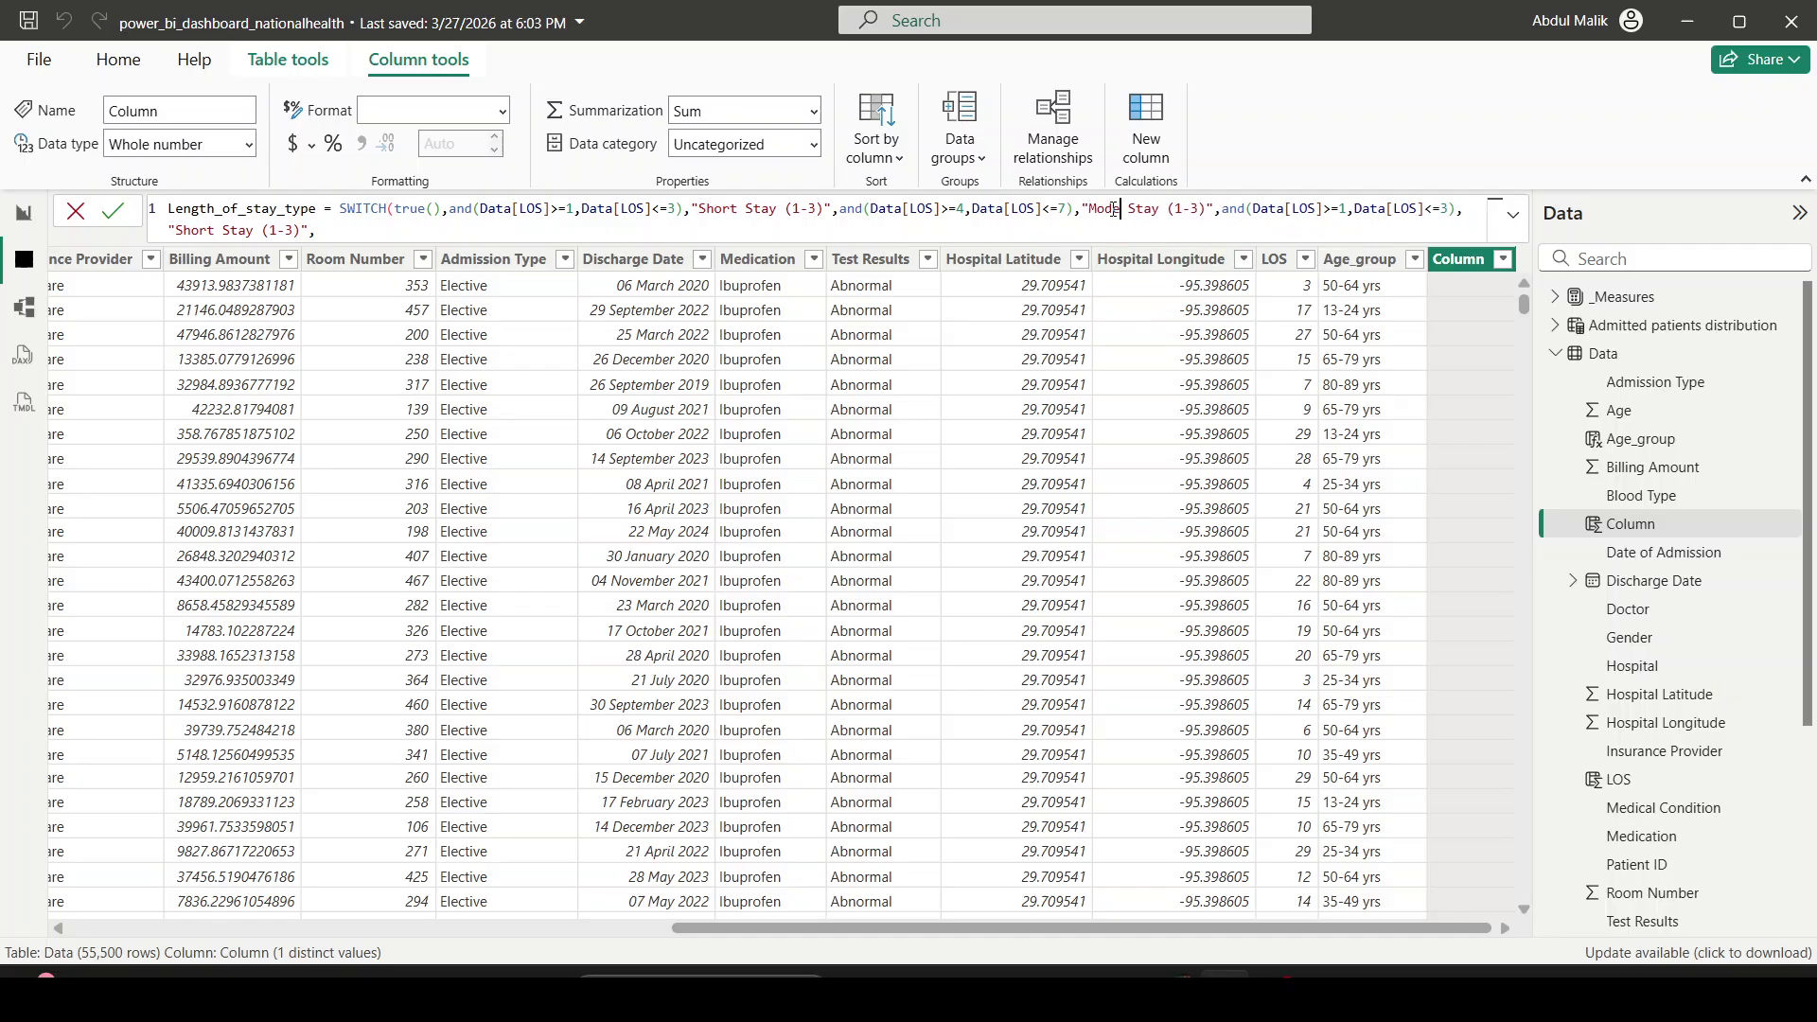
double_click(1211, 208)
type("4")
key("Right")
key("Right")
key("Right")
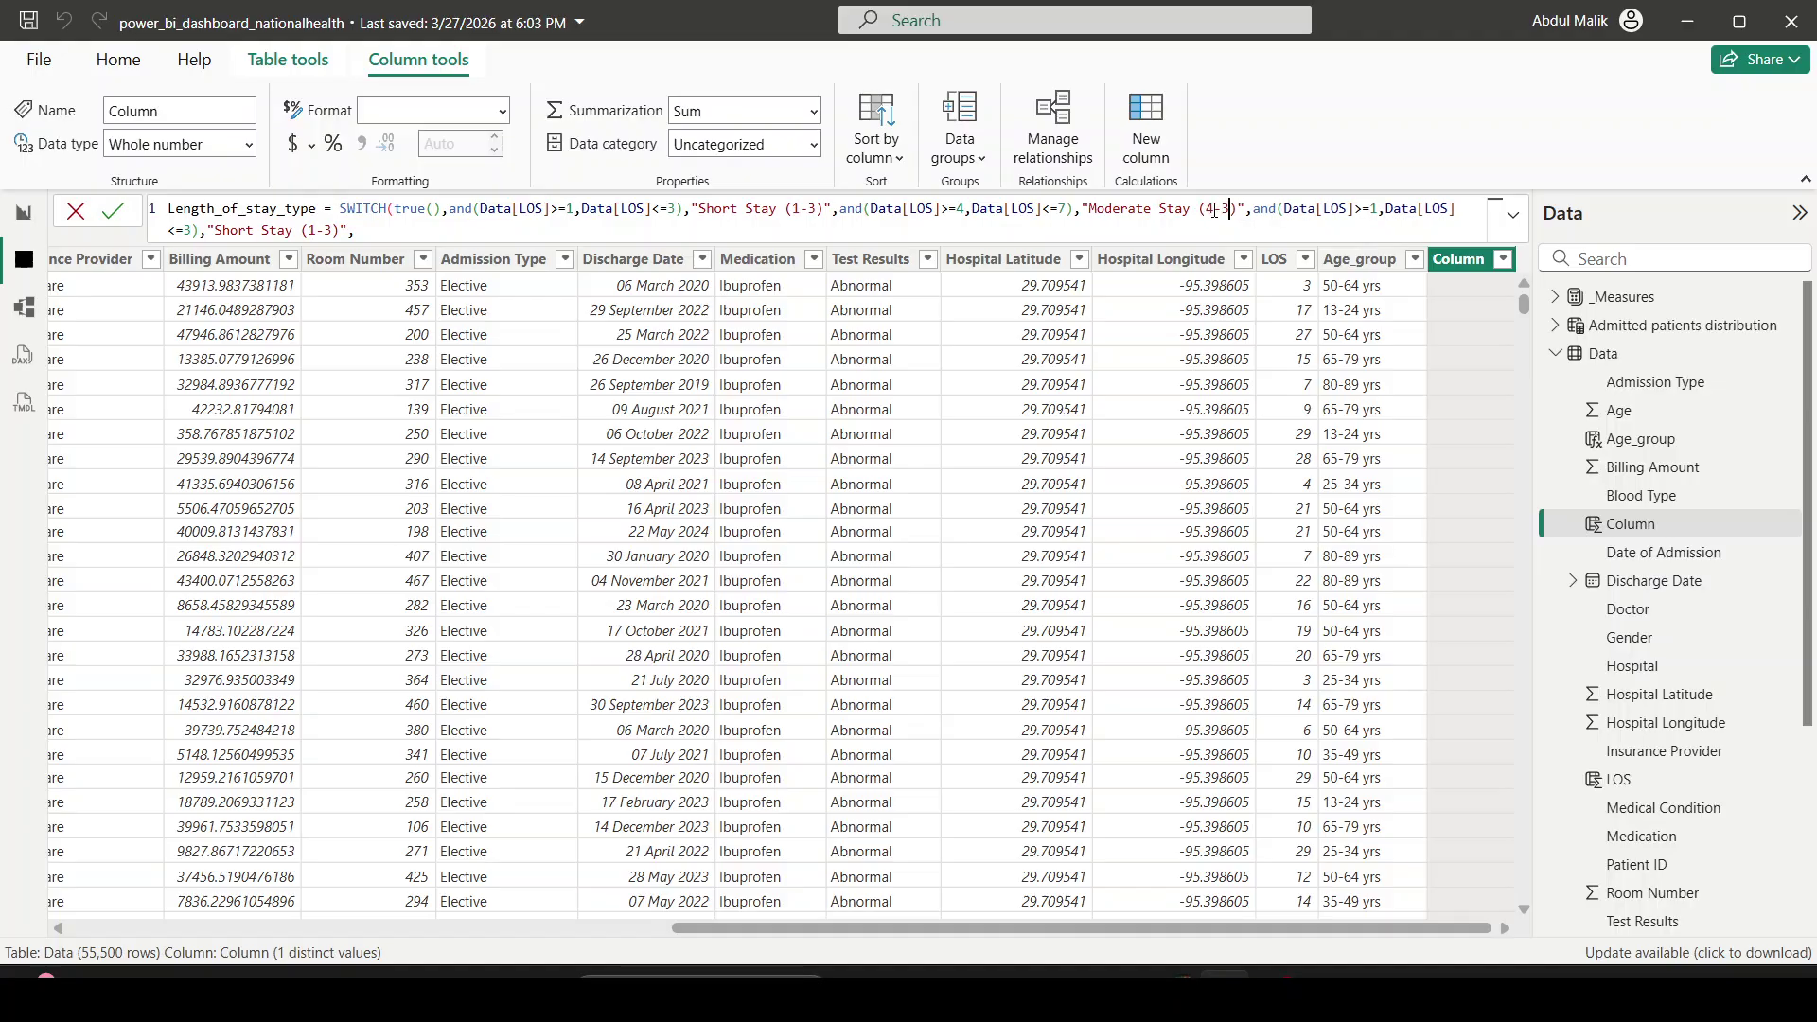
key("BackSpace")
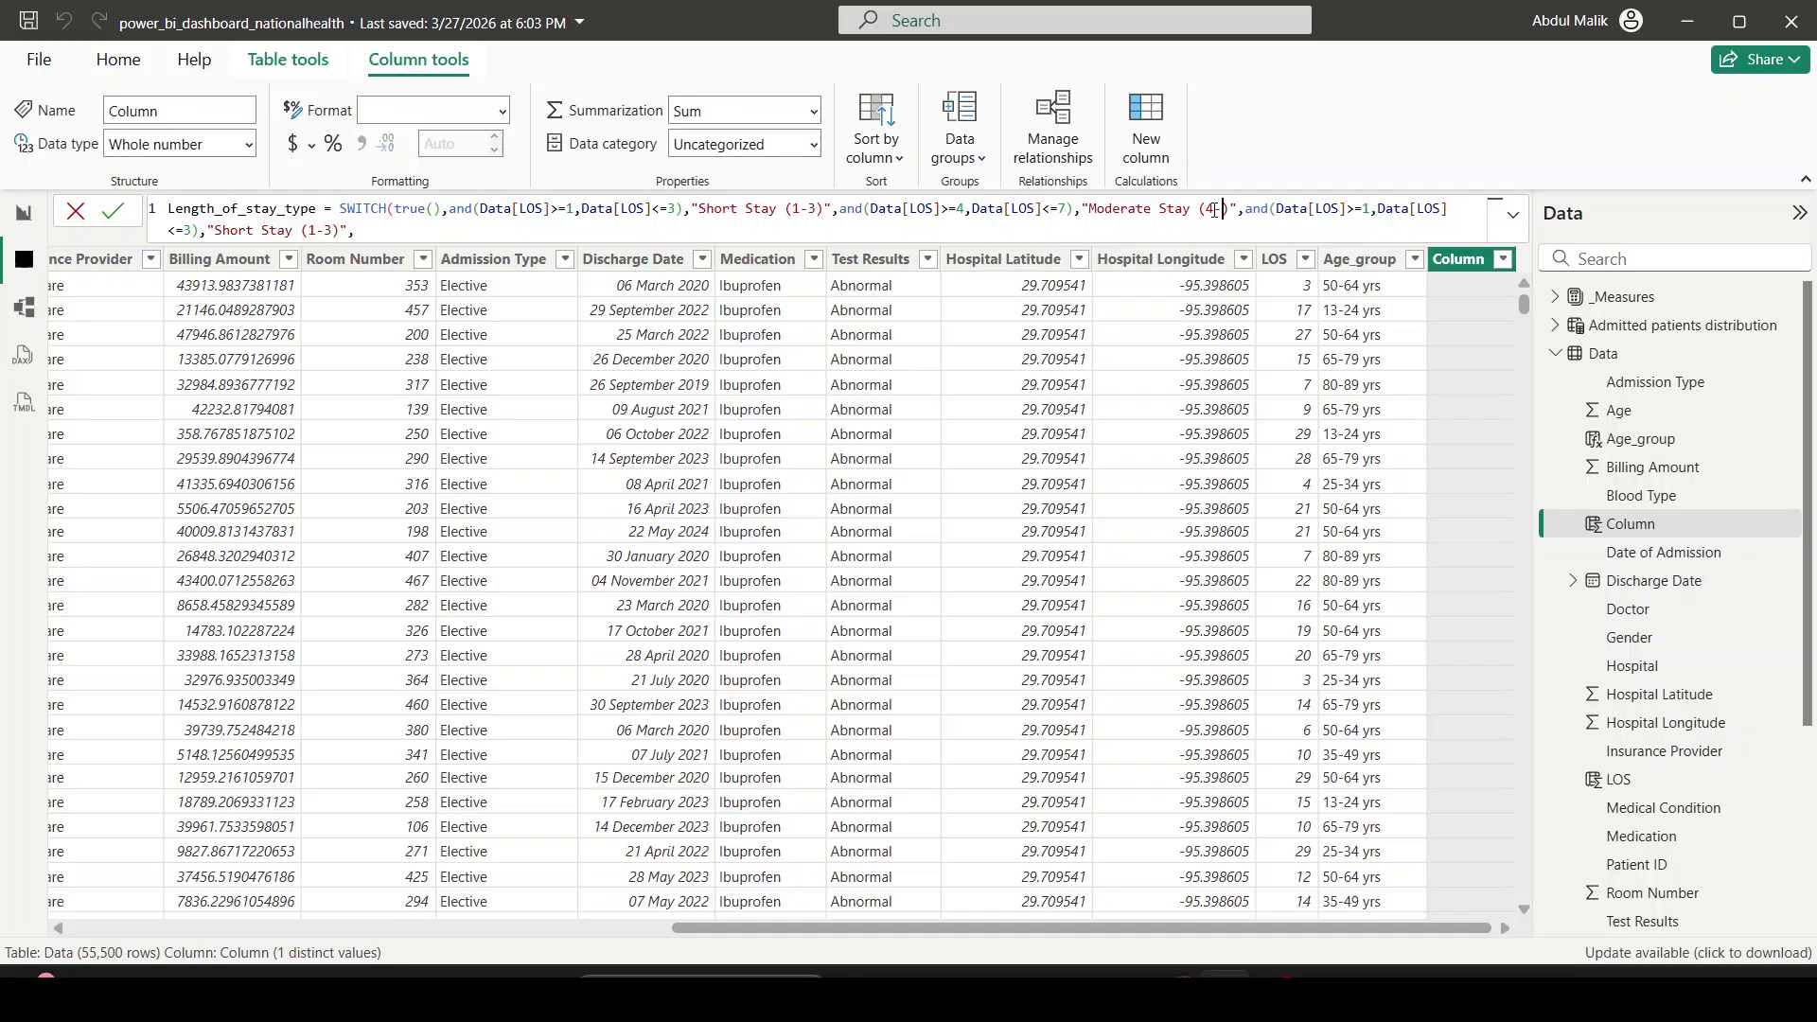
type("7")
Step: Check the next range in the browser reference, and change the third condition to Data[LOS]>=8 and Data[LOS]<=14
key("alt+Tab")
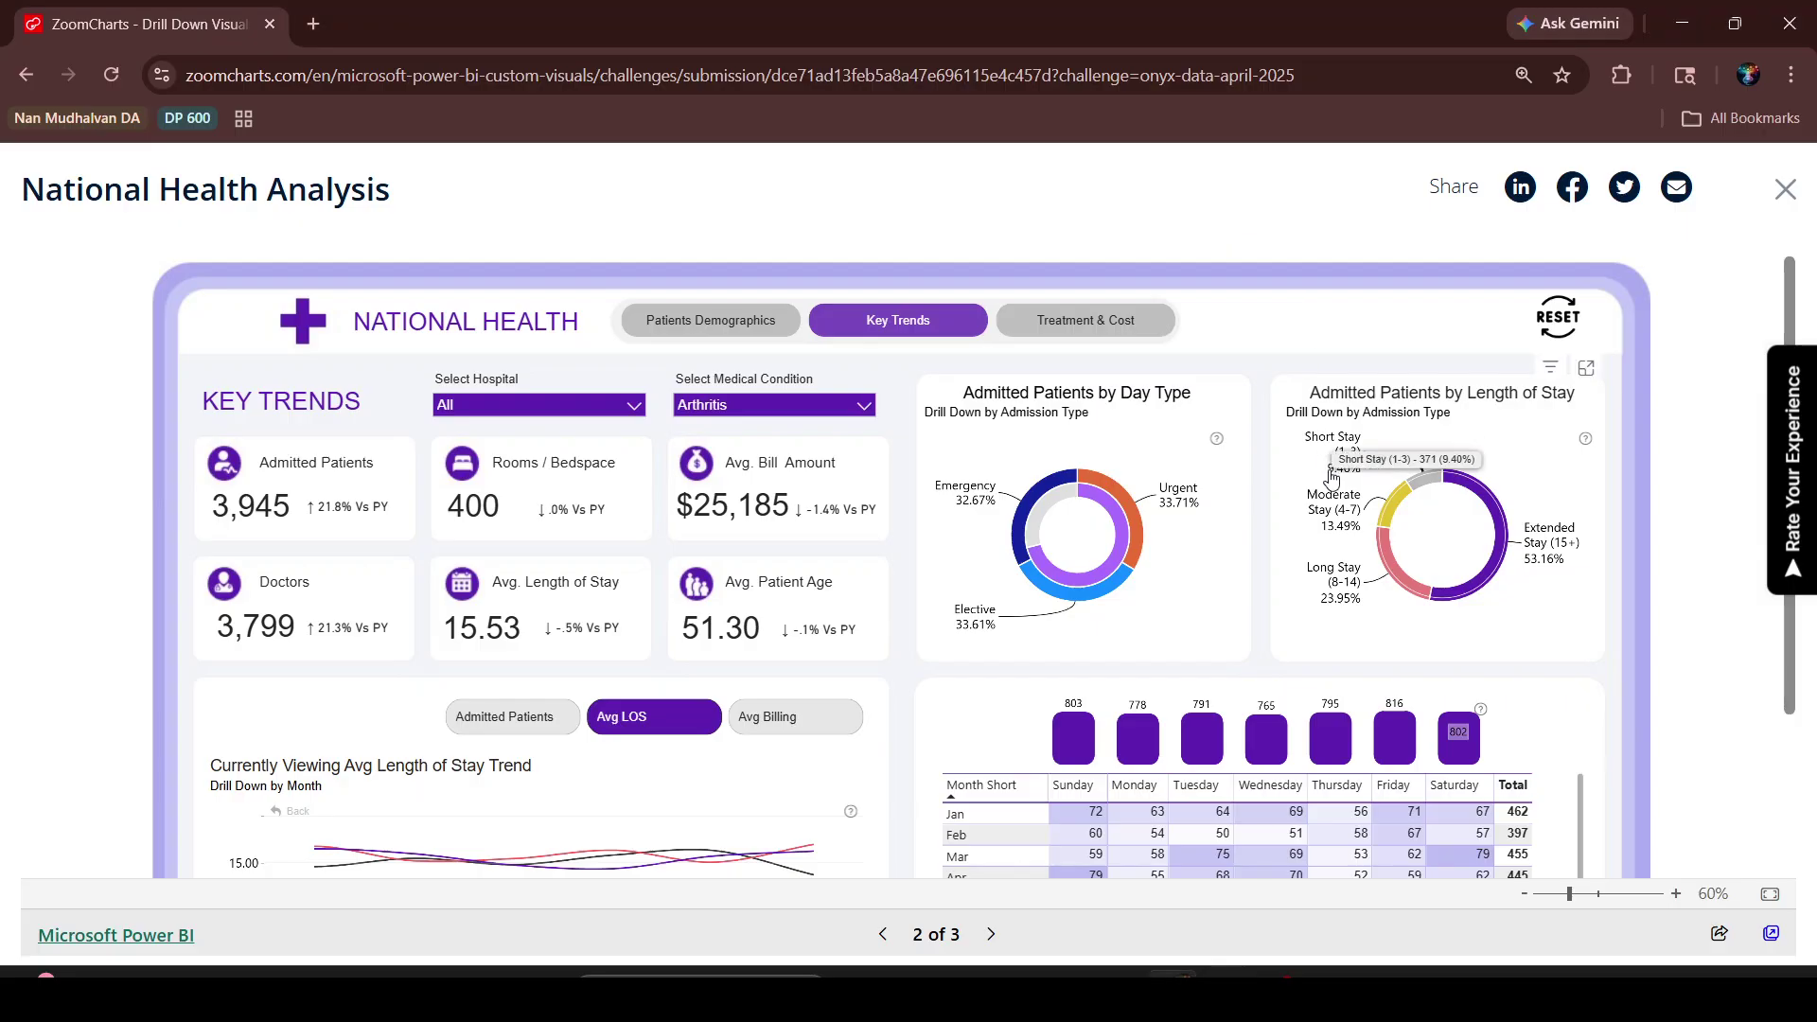
key("alt+Tab")
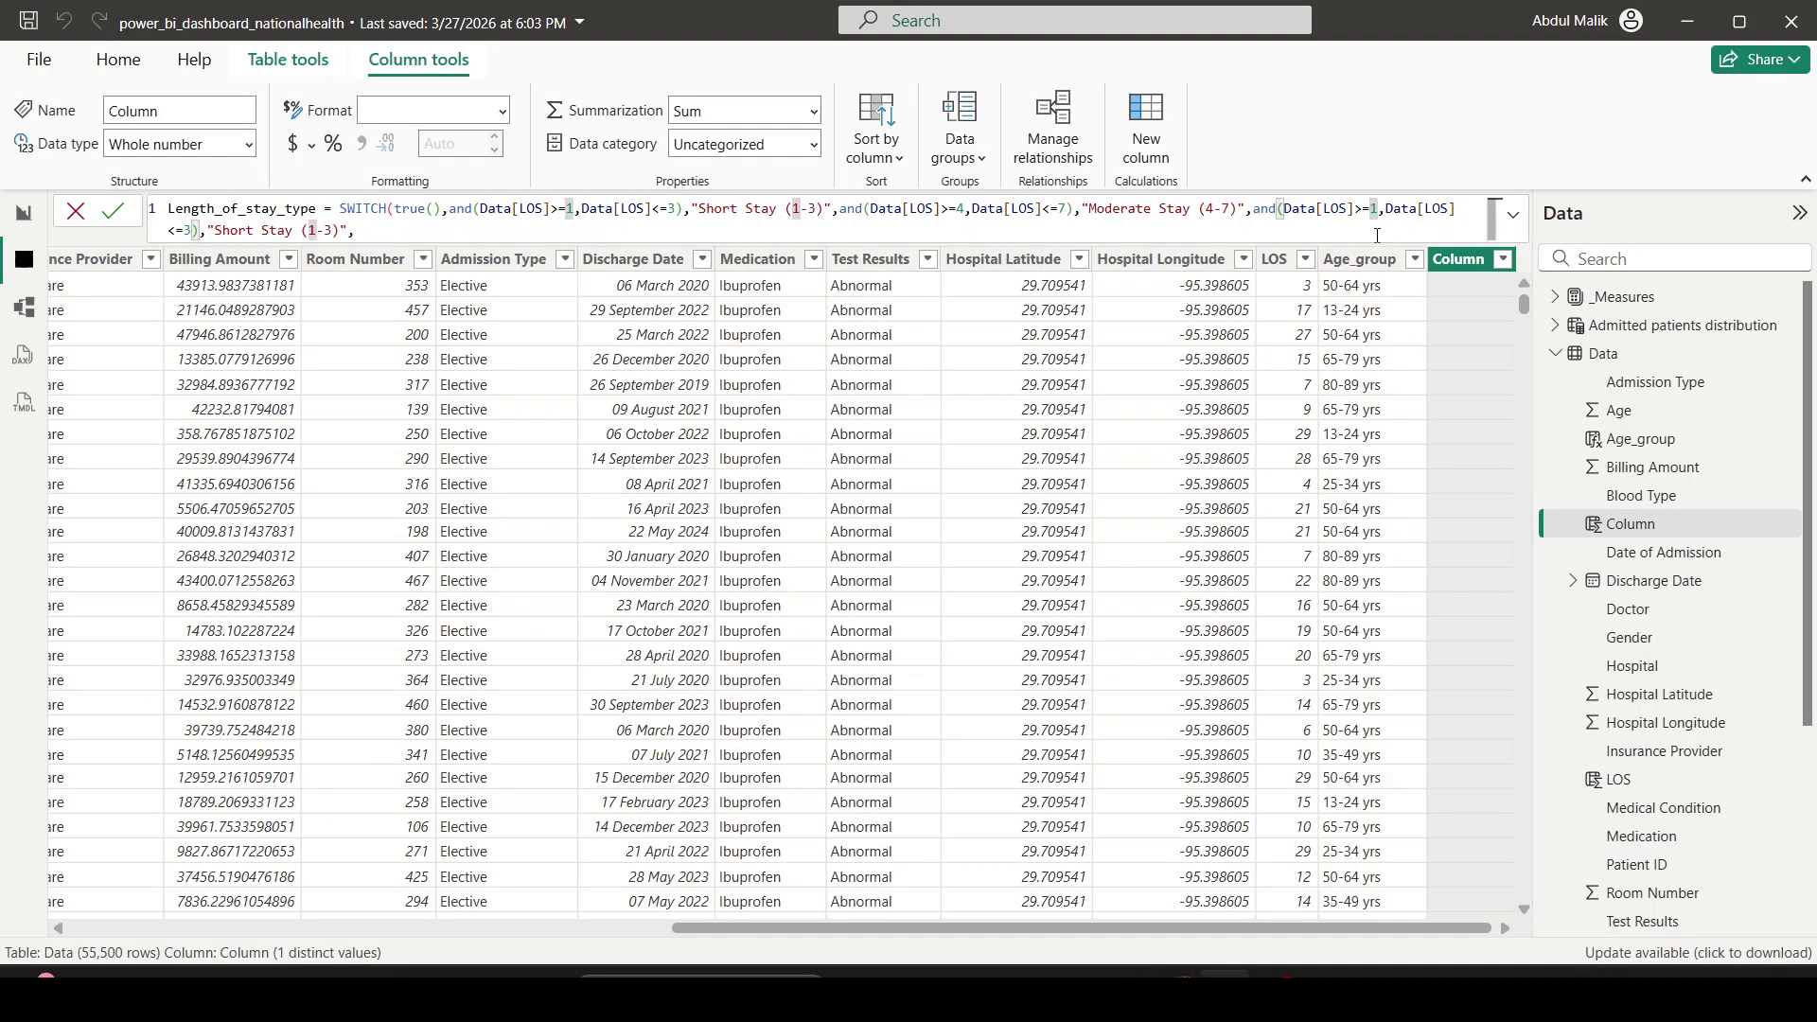
key("alt+Tab")
key("alt+Tab")
type("8")
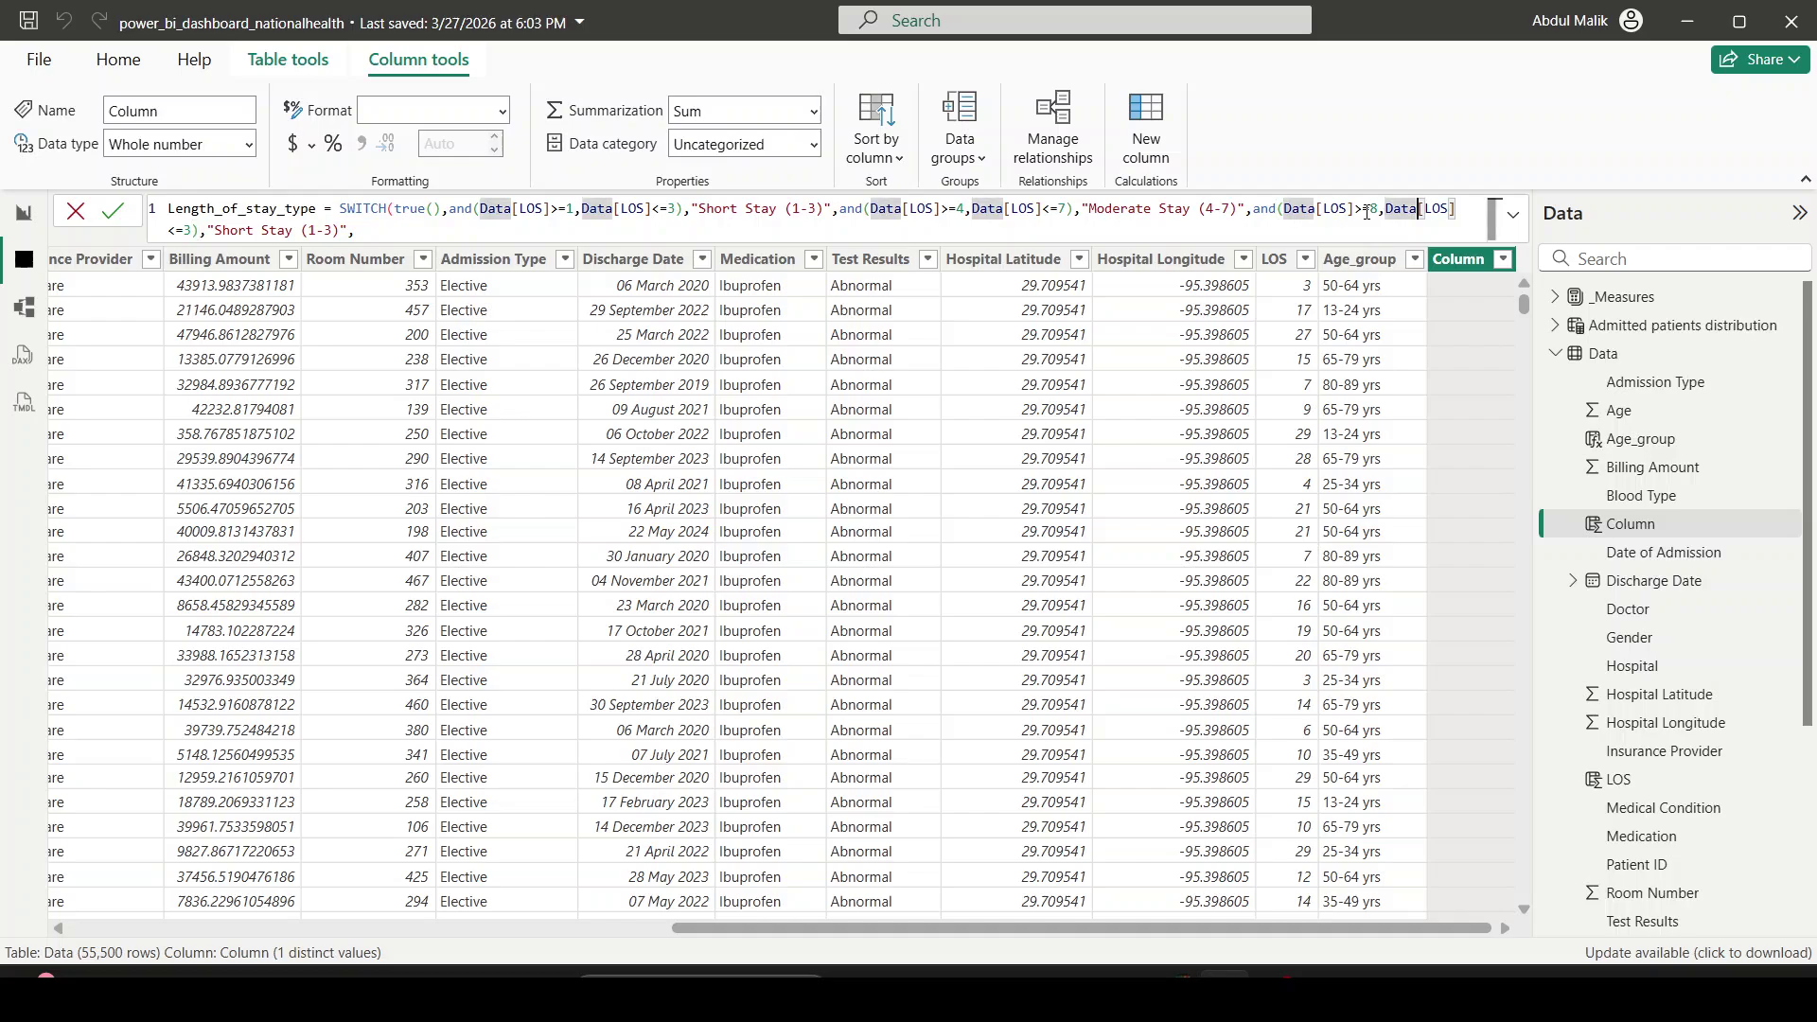
double_click(190, 230)
type("14")
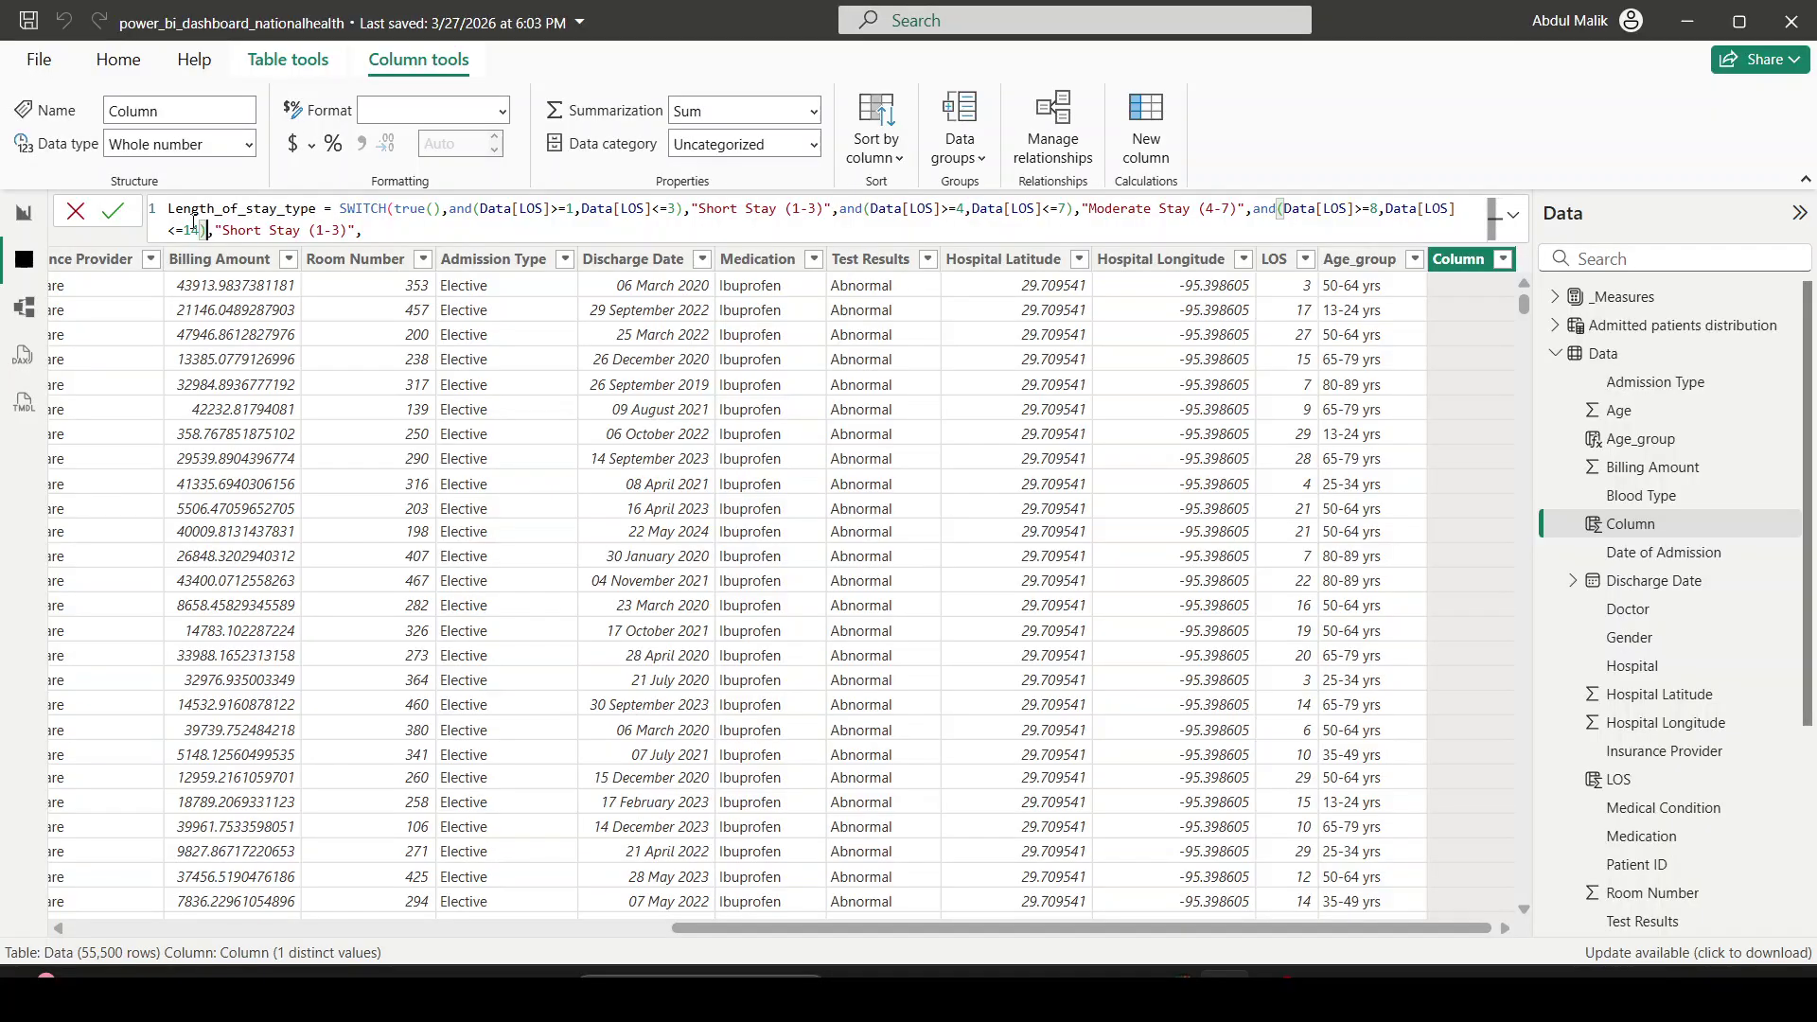
Step: Change the third result label to "Long Stay (8-14)" and close the SWITCH with the default result "Extended Stay (15+)"
double_click(235, 228)
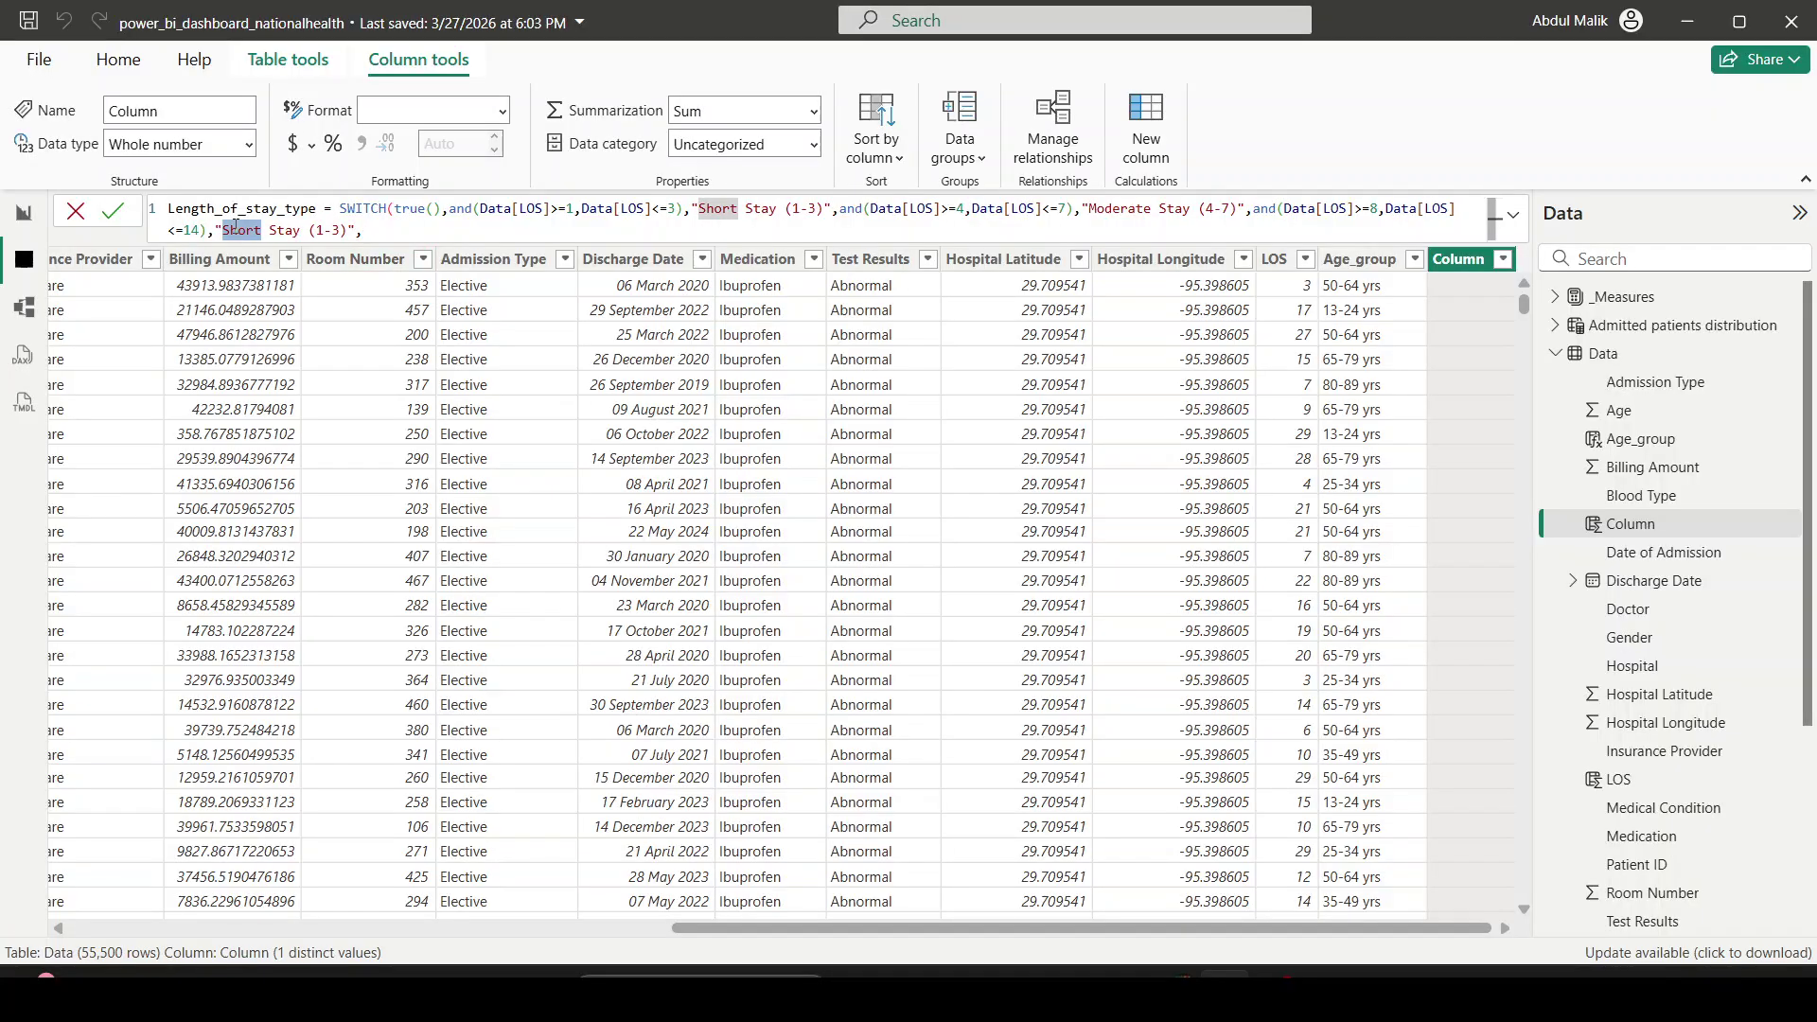
type("Long")
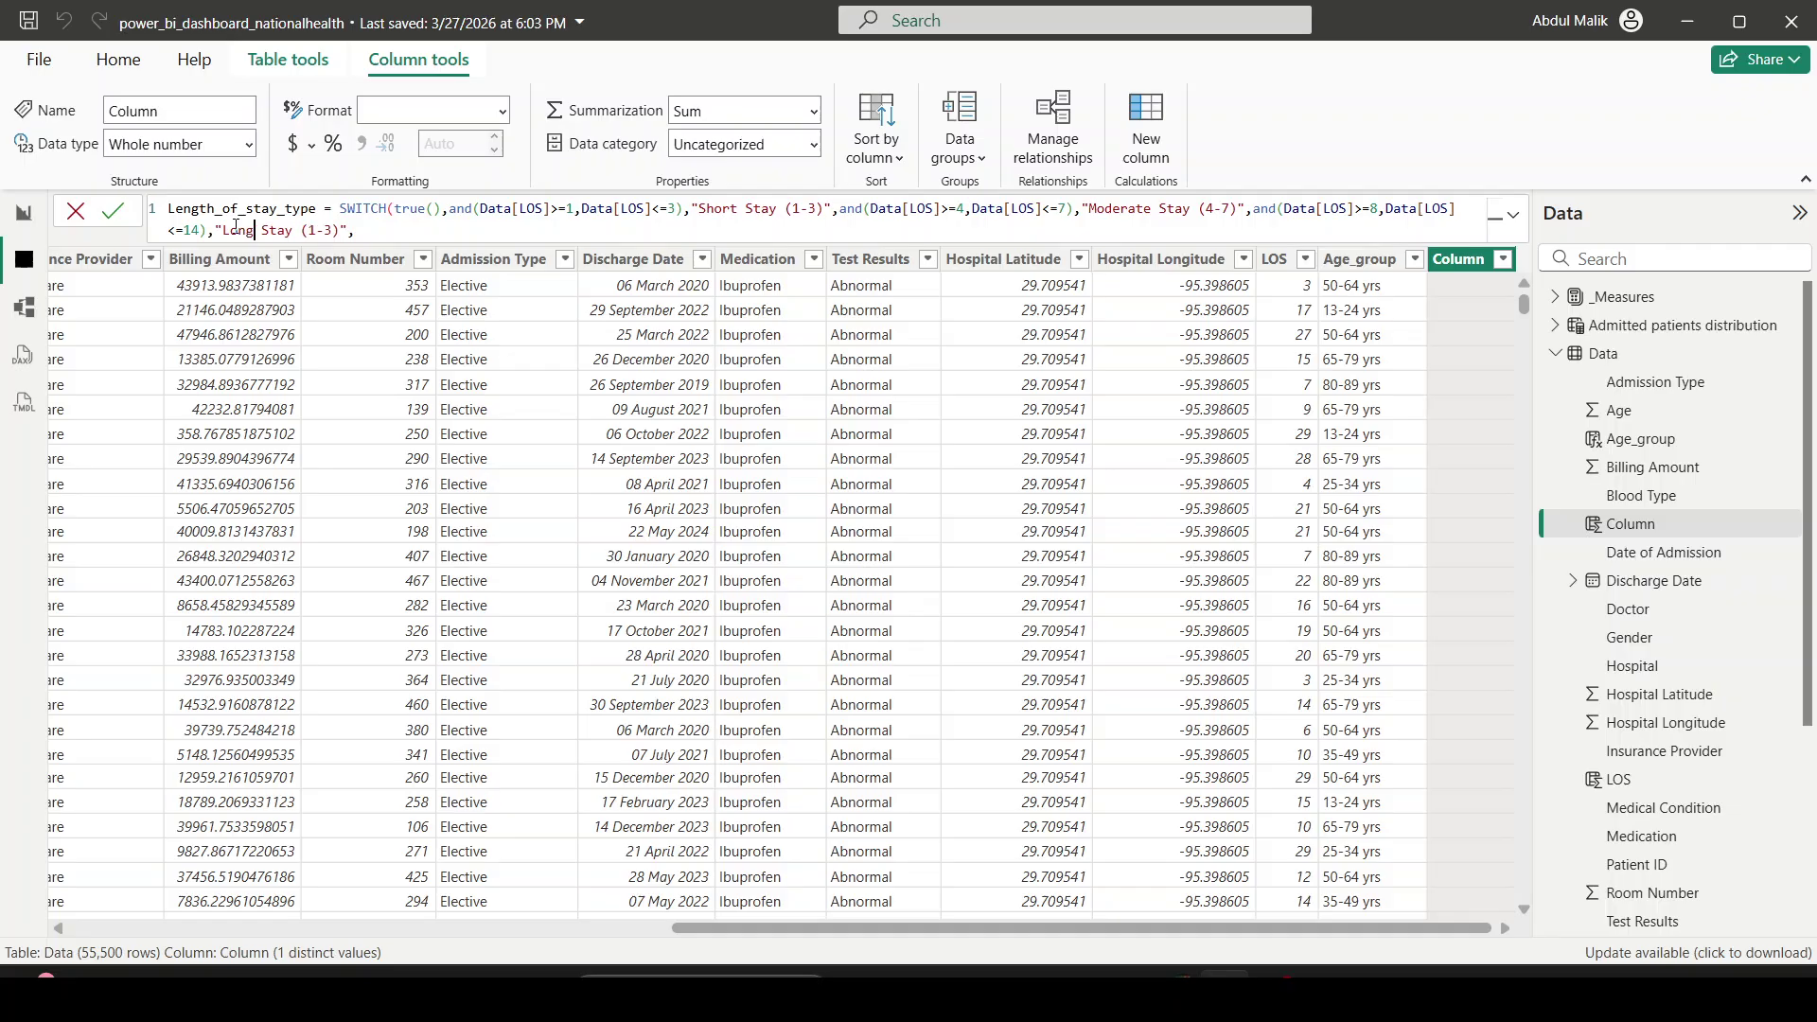
double_click(317, 229)
type("8")
key("Right")
key("Right")
key("BackSpace")
type("14)\",\"Extended Stay (15")
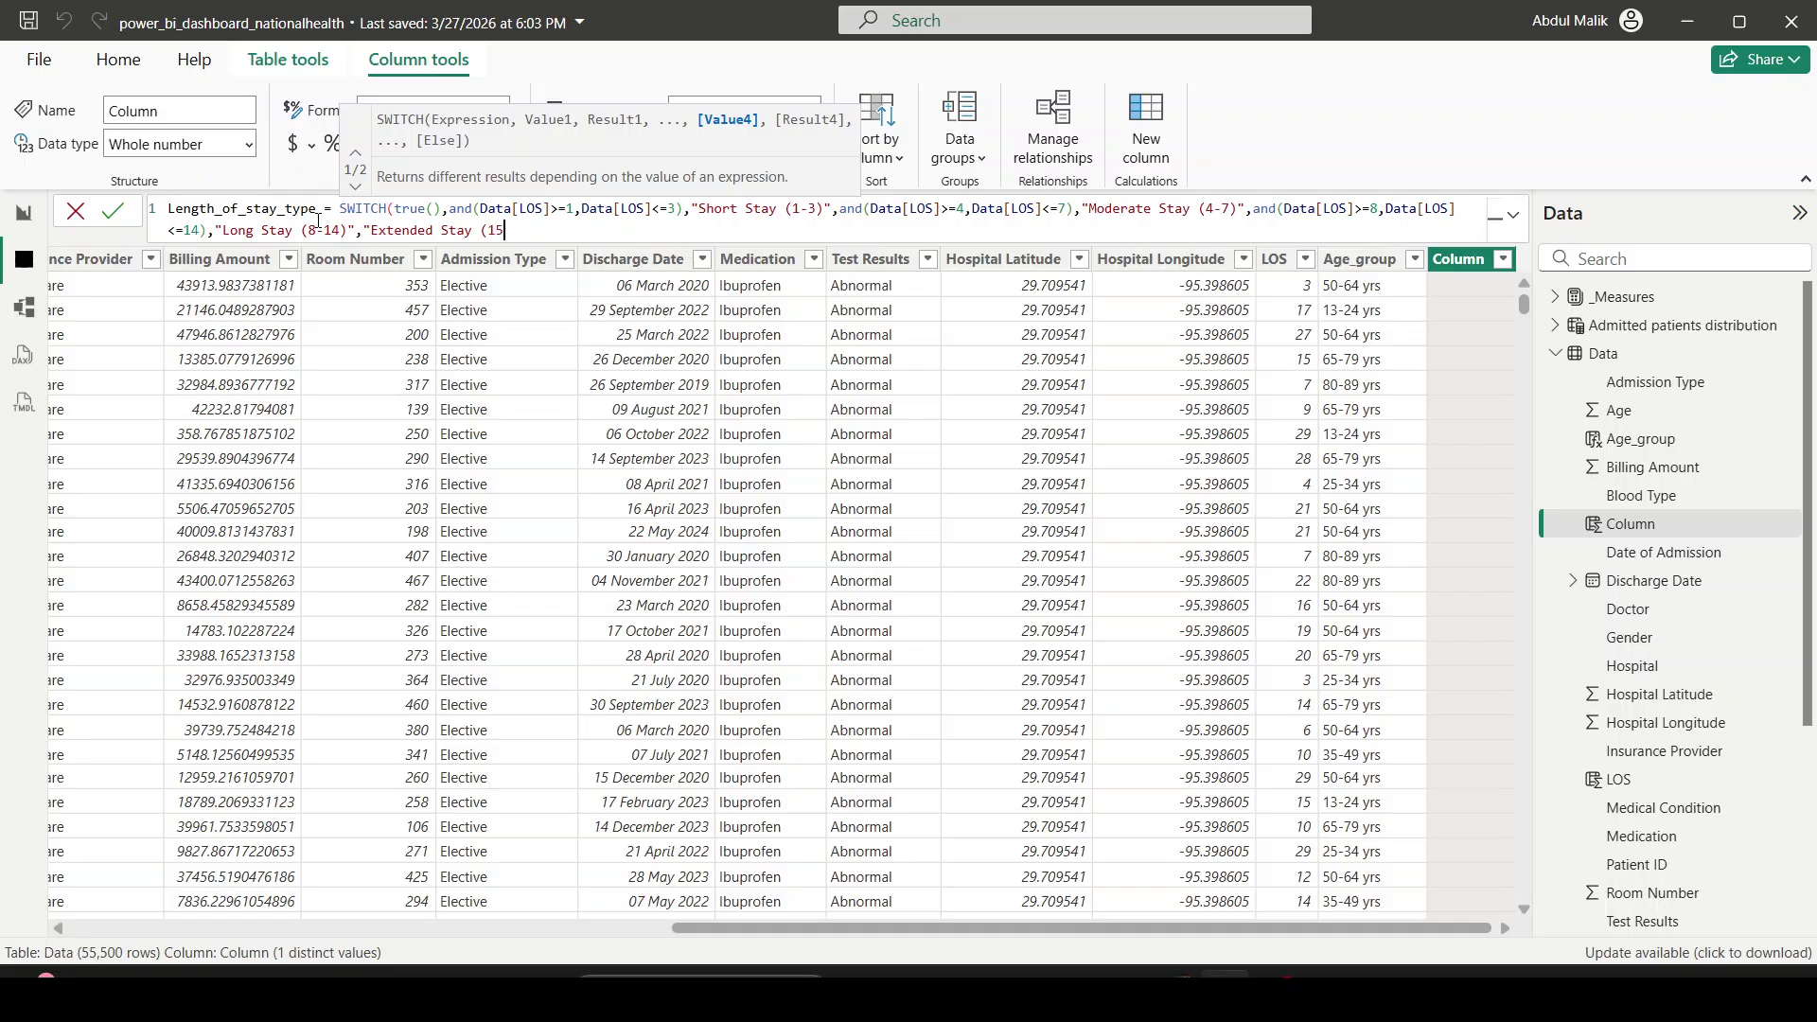
type("+)\")")
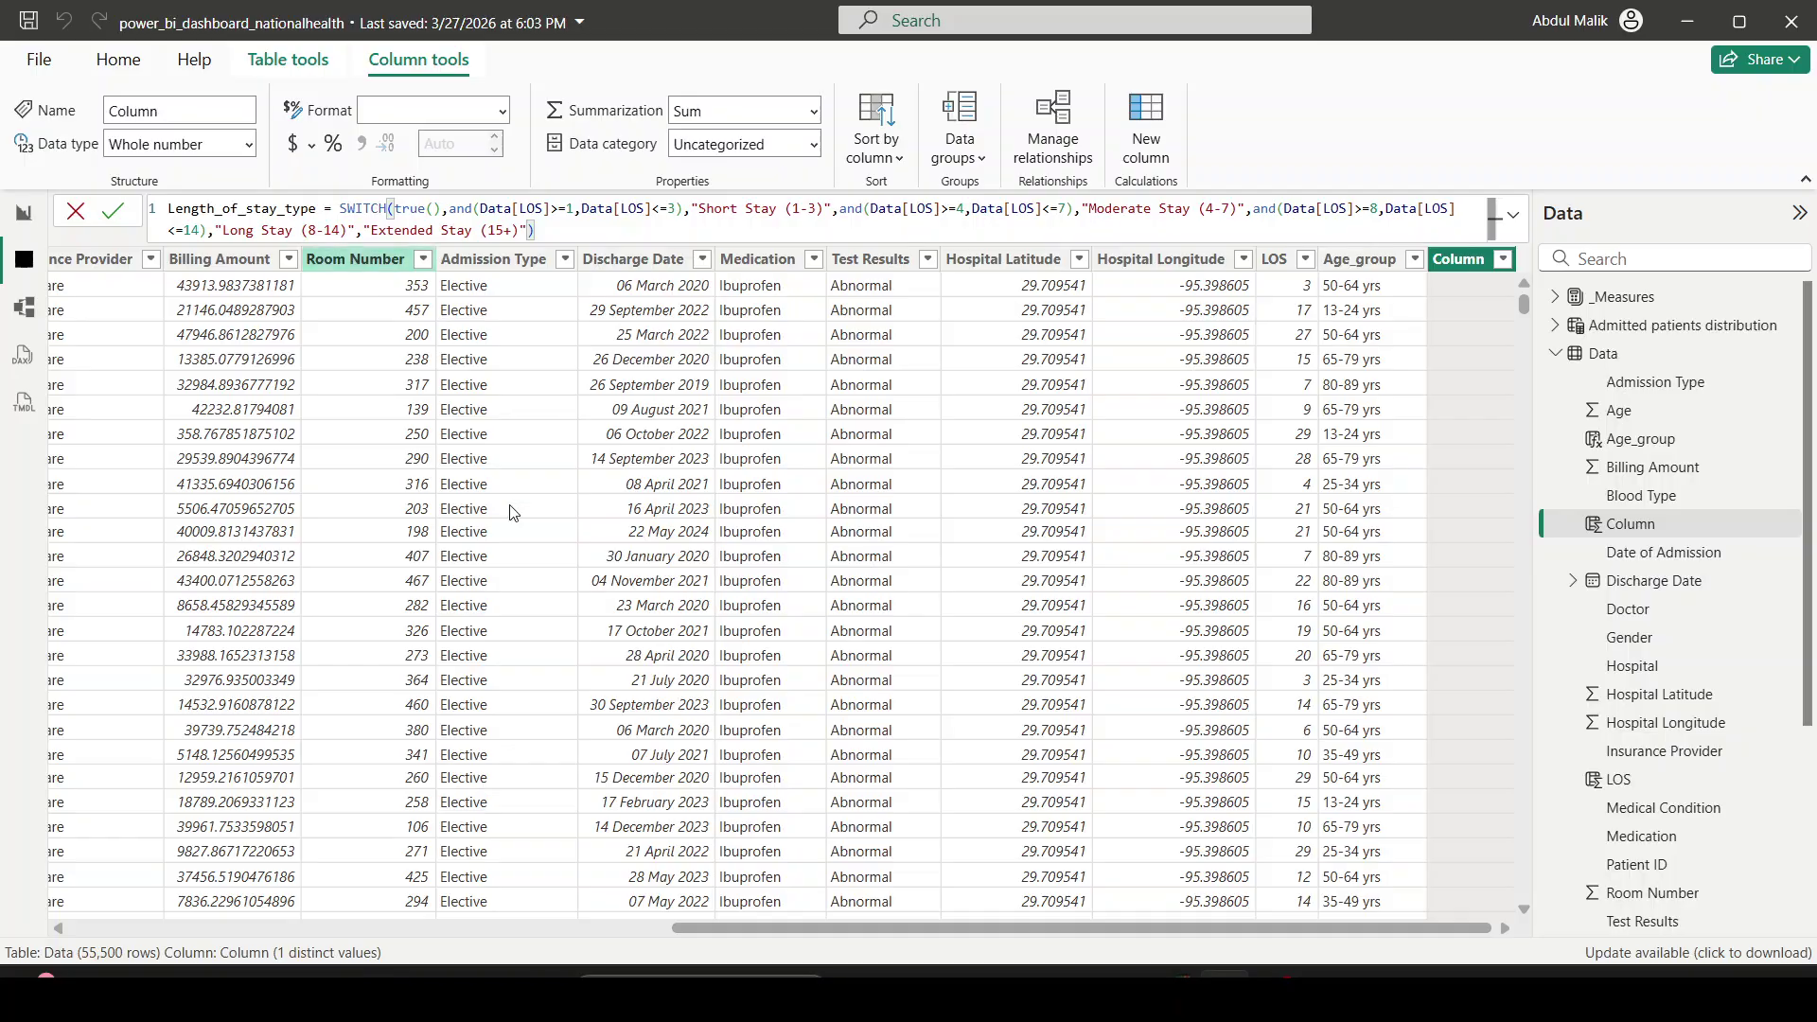
left_click(1277, 992)
left_click(1794, 653)
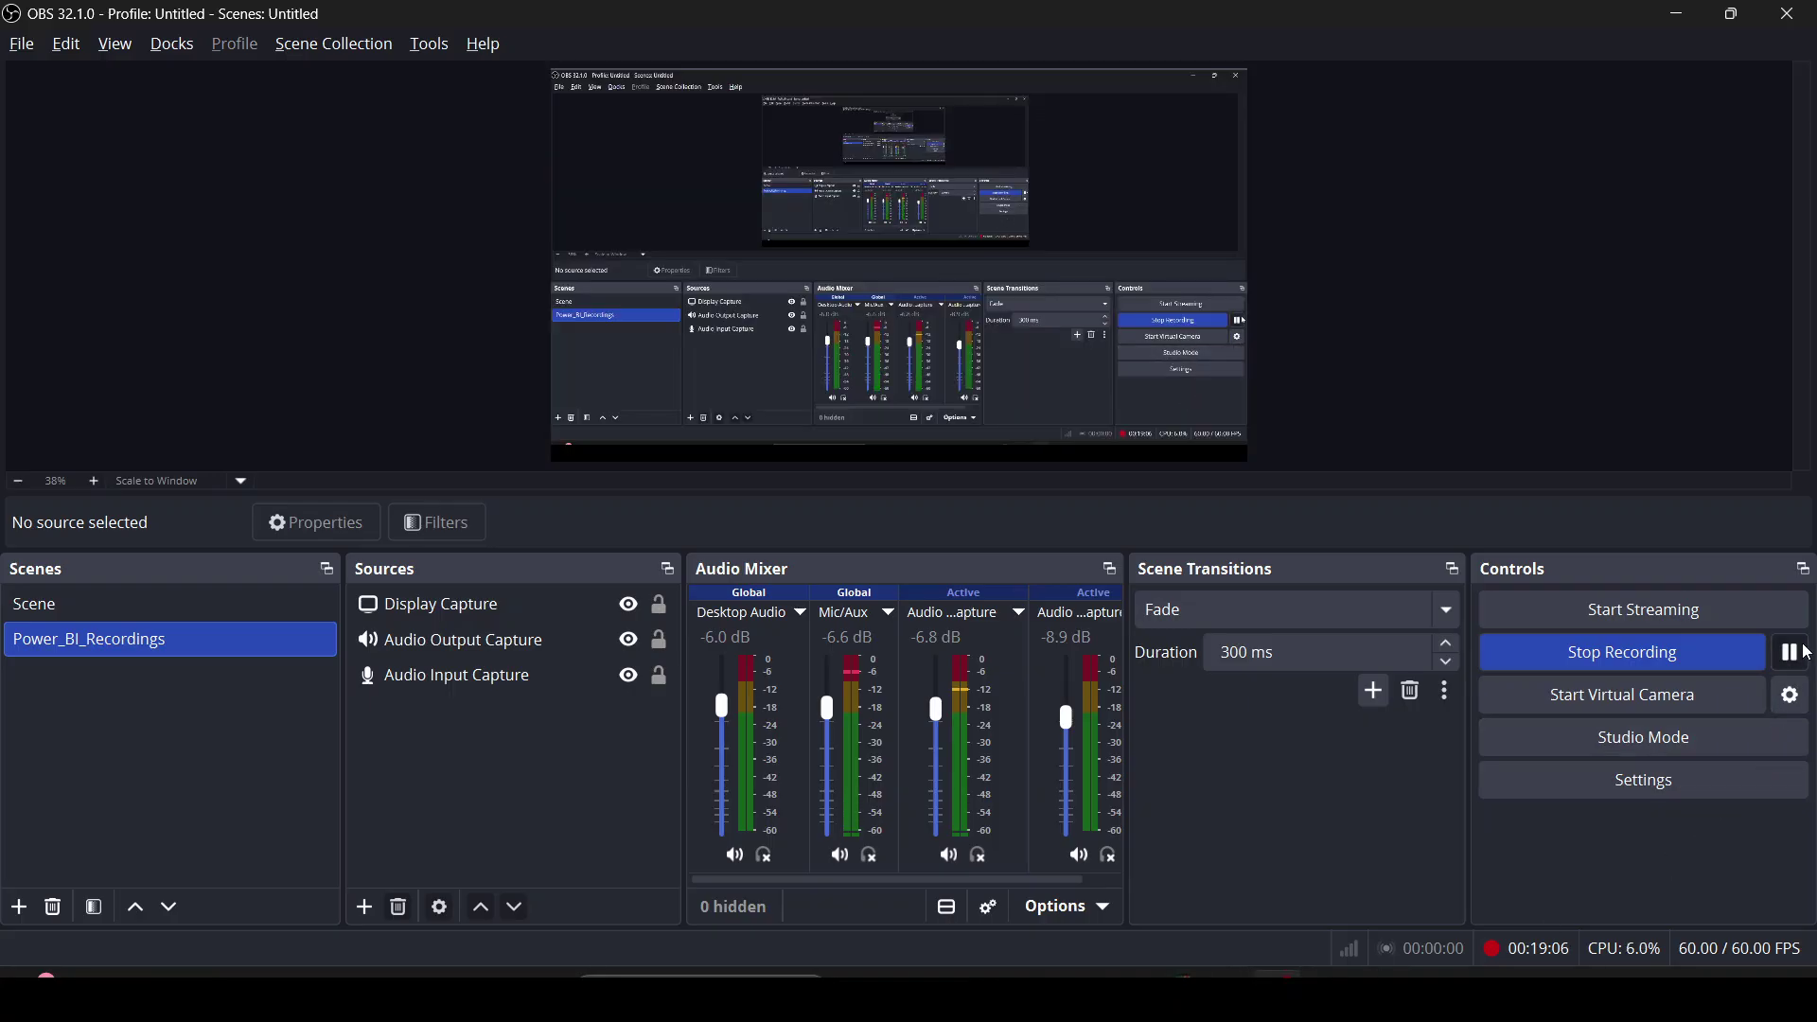
left_click(1224, 992)
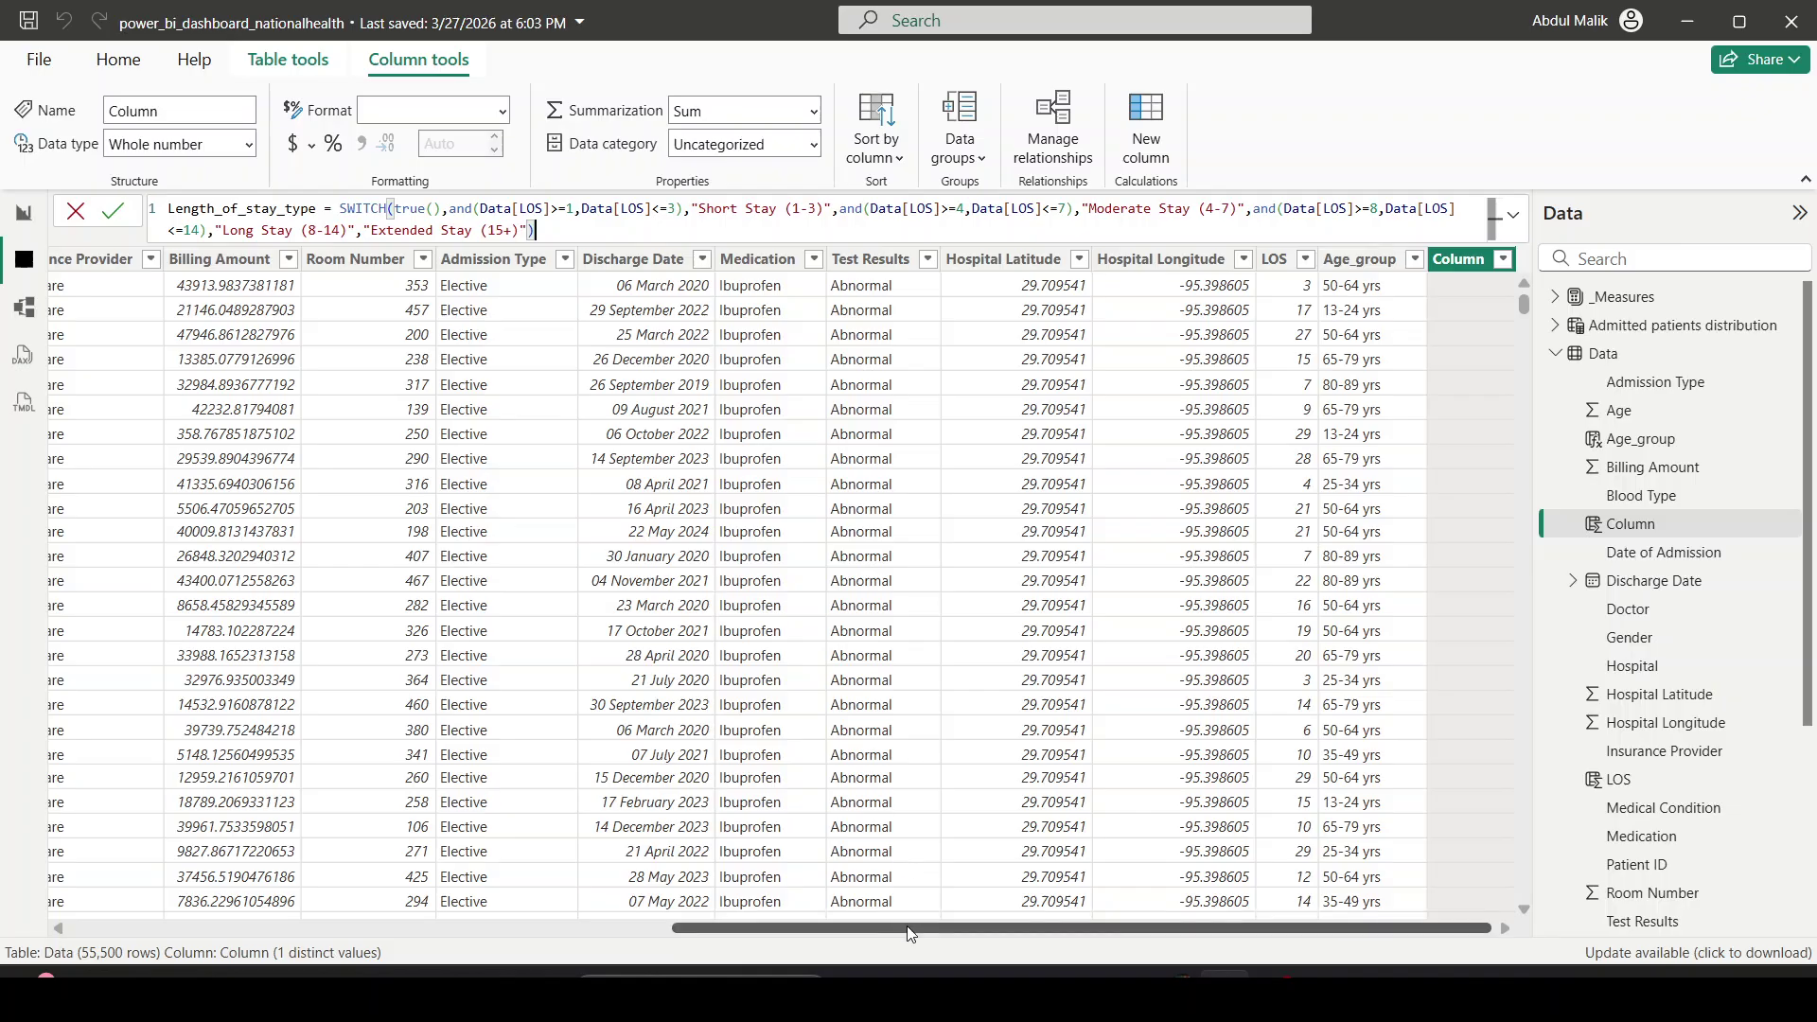
Step: Review the formula's first AND condition, and commit the Length_of_stay_type calculated column
left_click_drag(861, 928, 1147, 923)
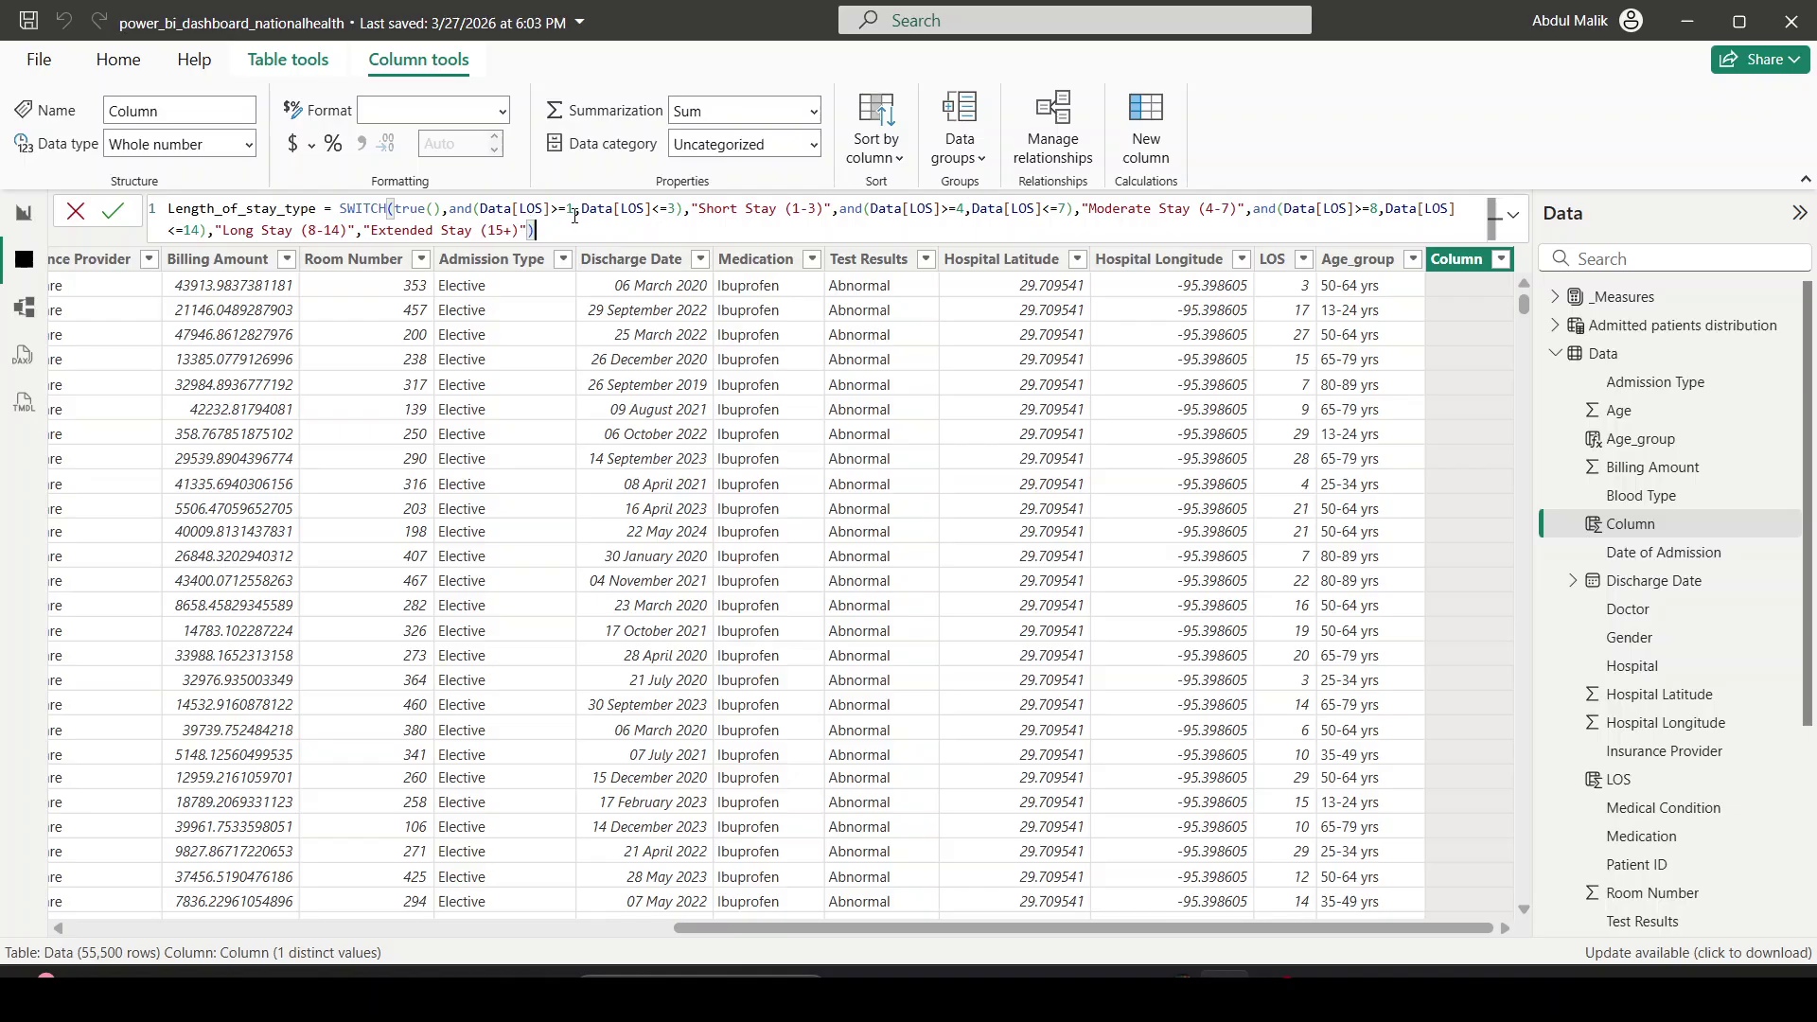
left_click_drag(574, 216, 480, 212)
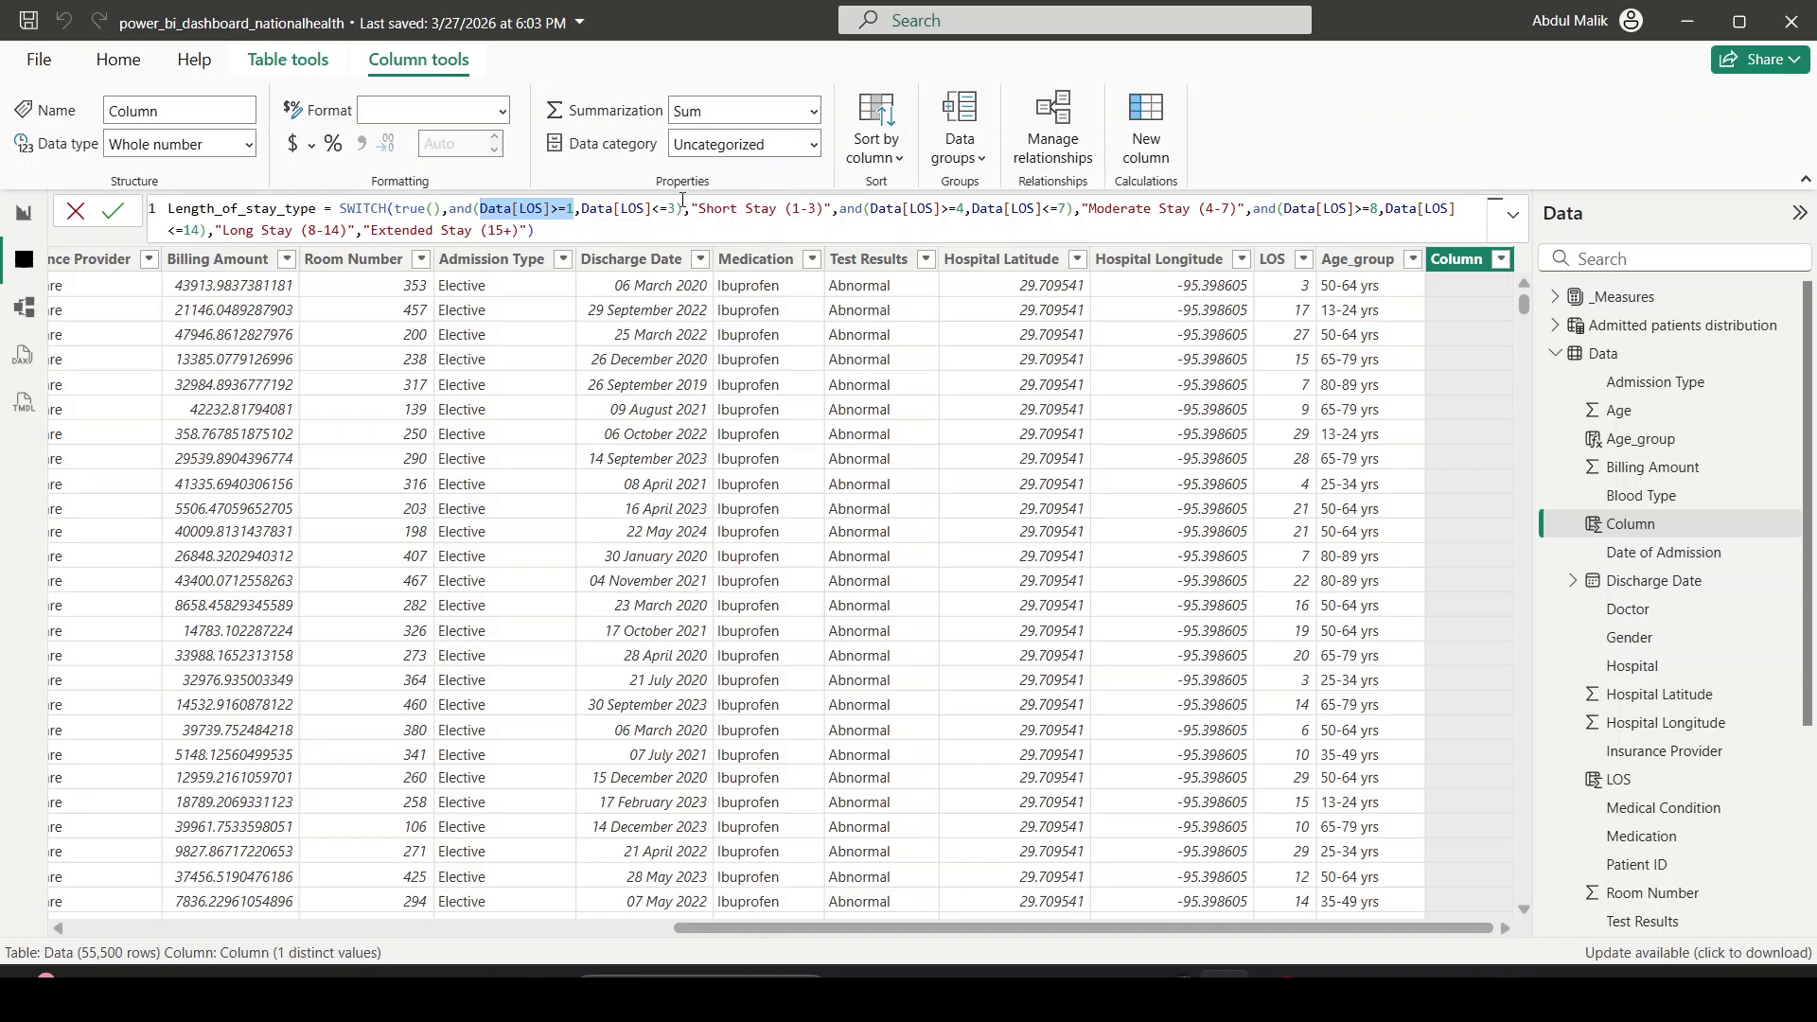
left_click_drag(684, 210, 456, 210)
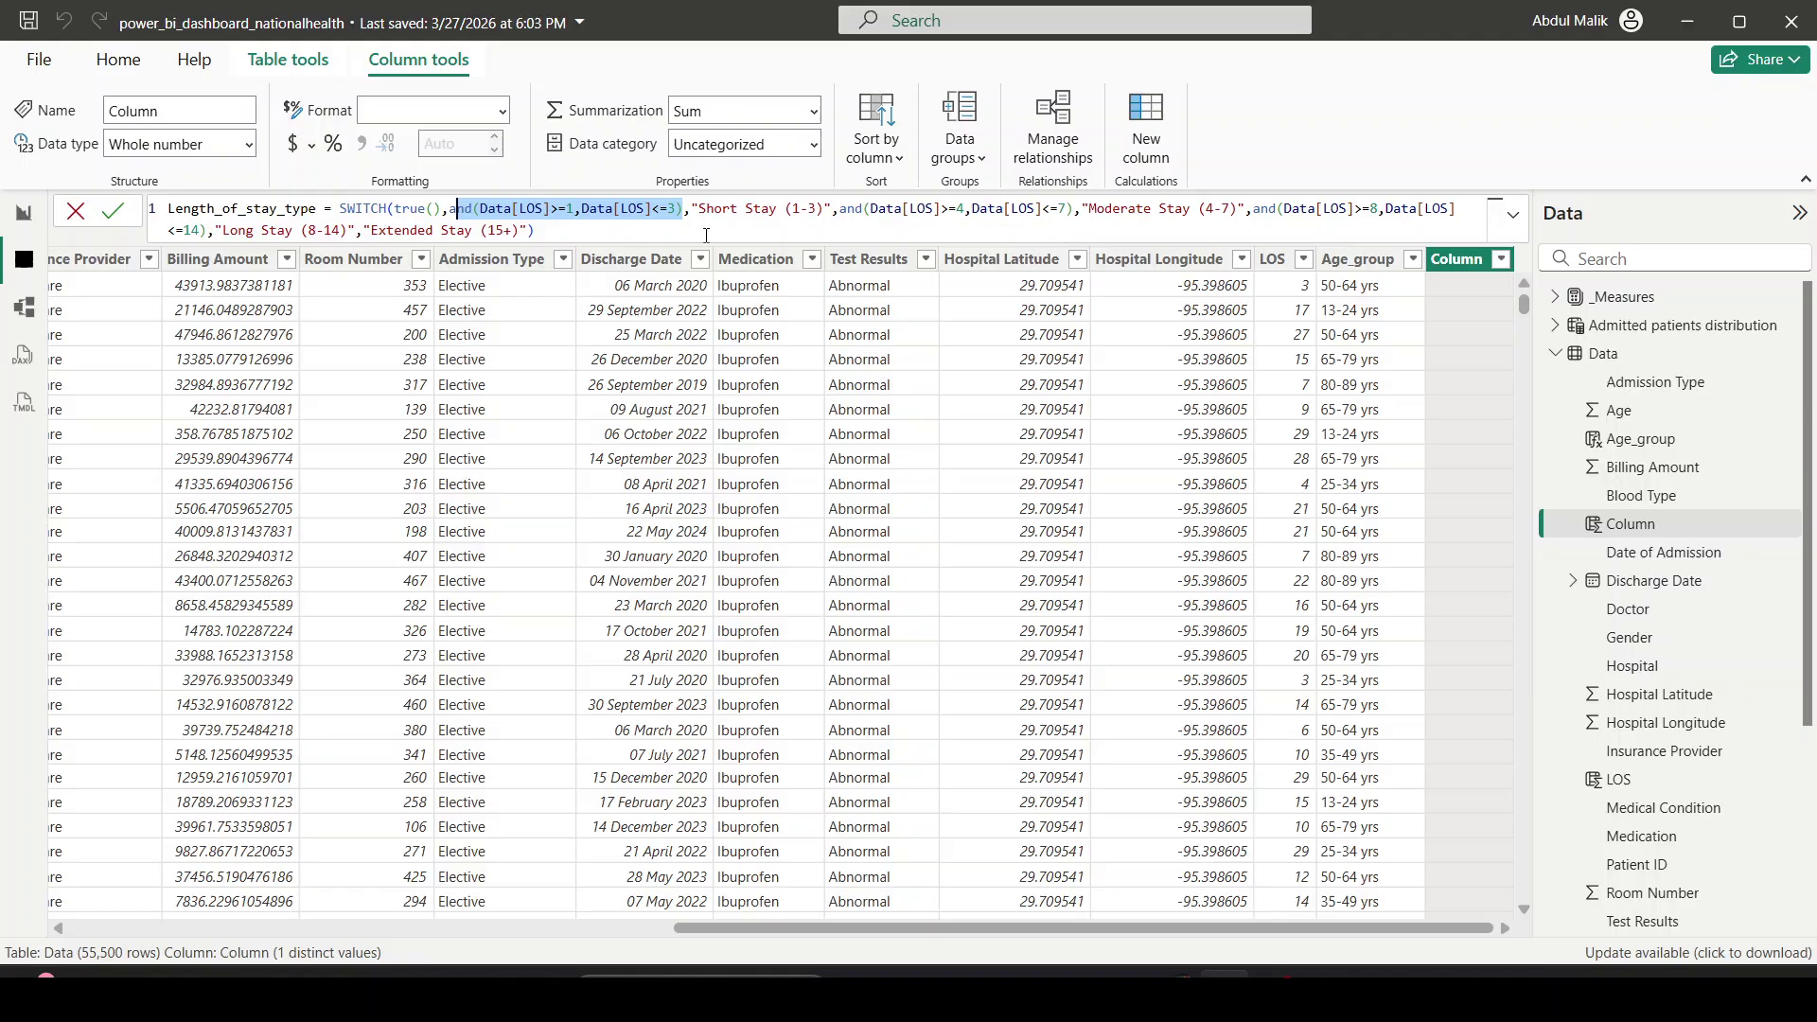
left_click(574, 209)
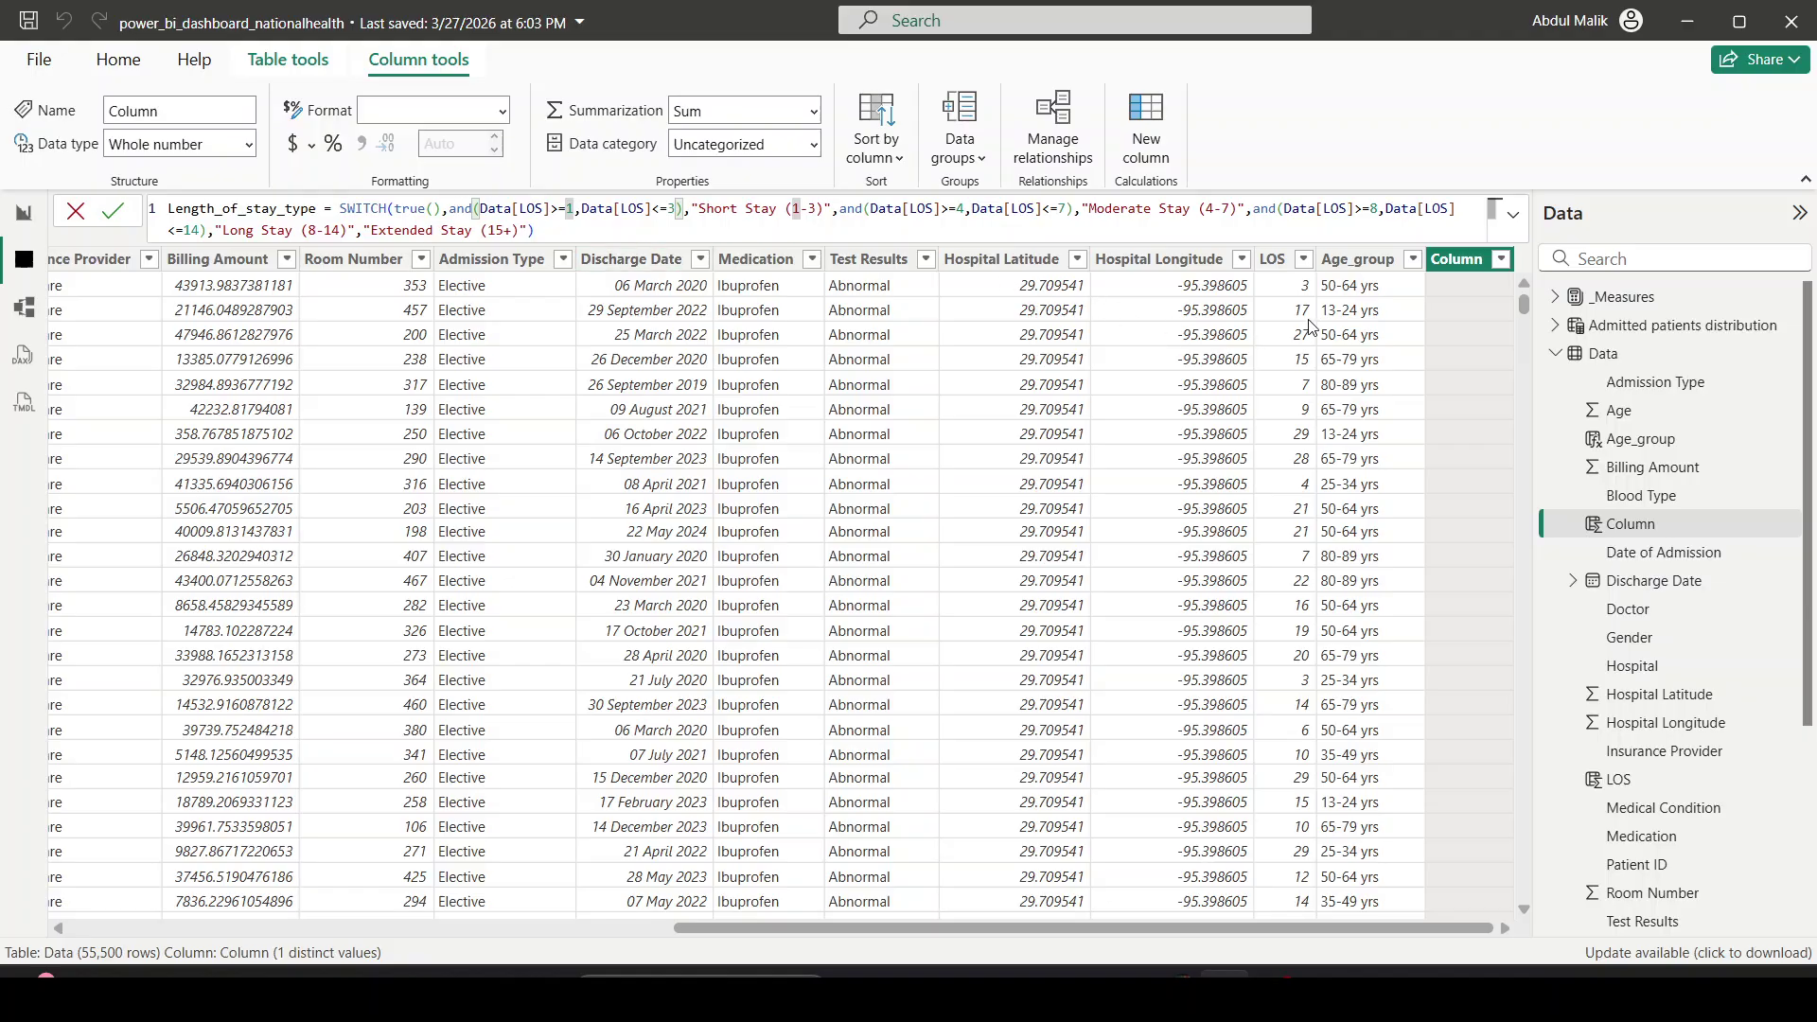
left_click(112, 211)
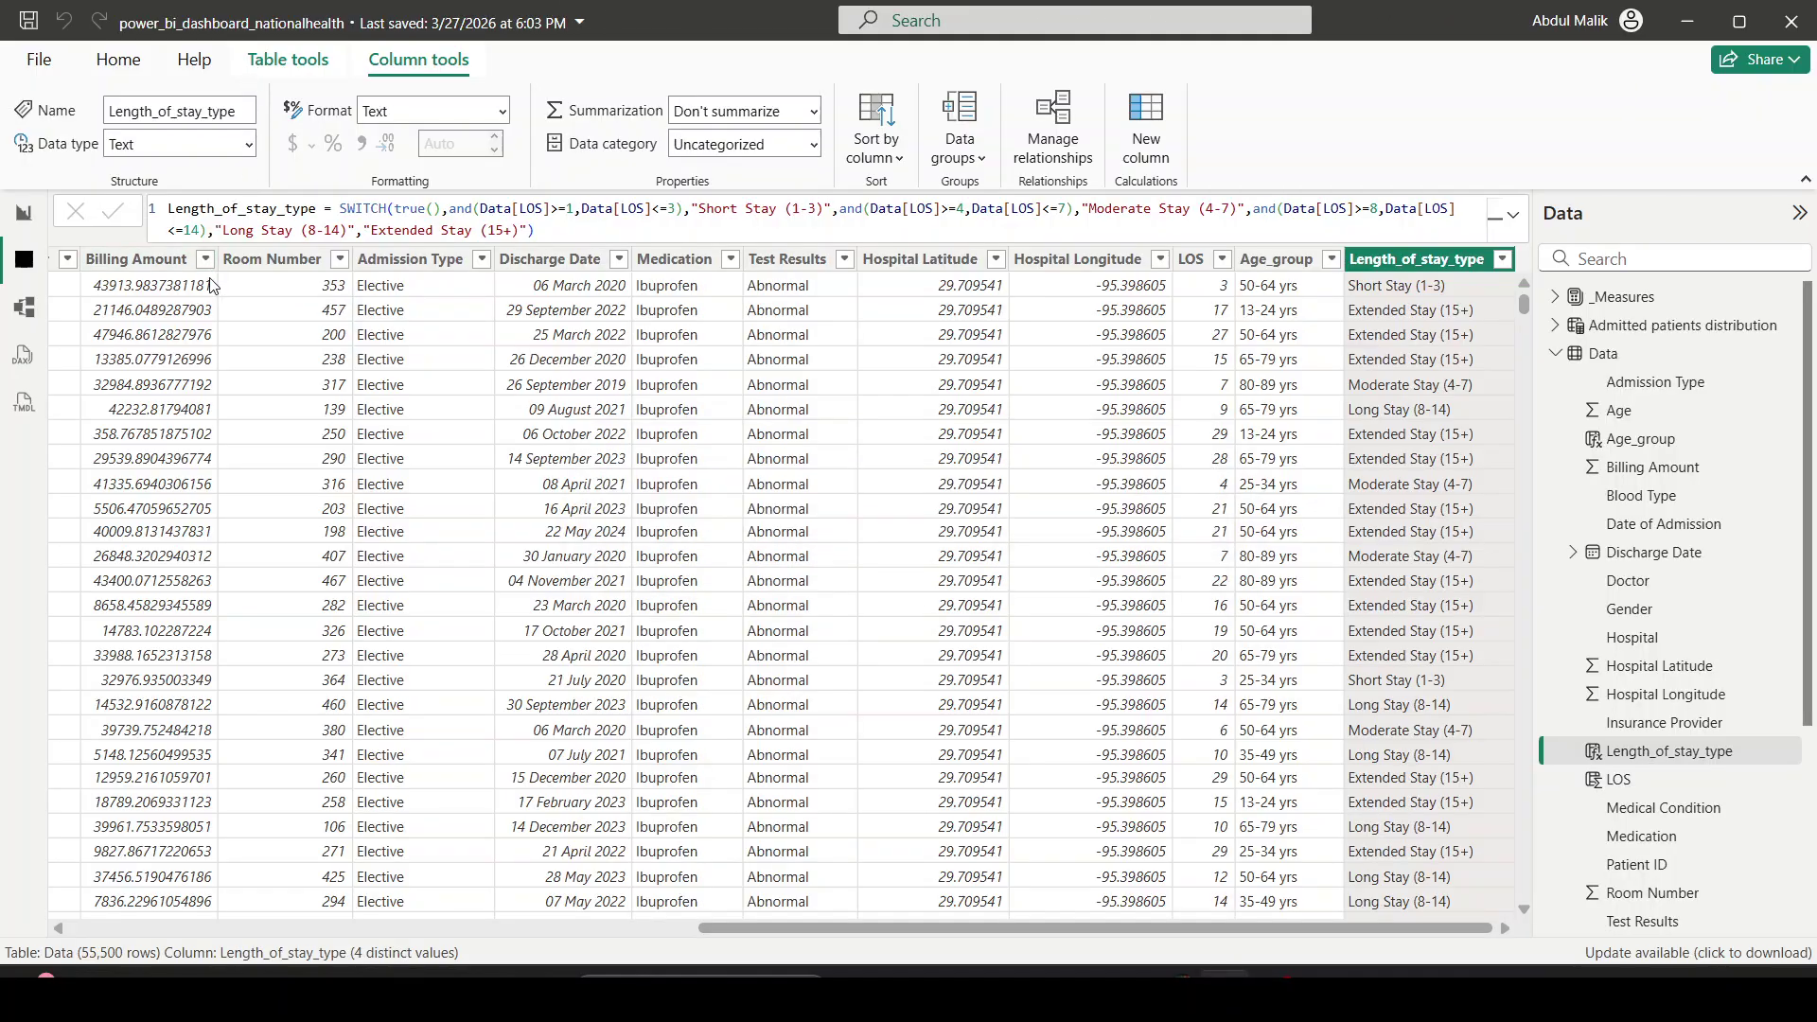
Step: In the report's second donut, replace DayType with Length_of_stay_type above Admission Type in the legend, and widen the visual toward the DayType donut
left_click(26, 213)
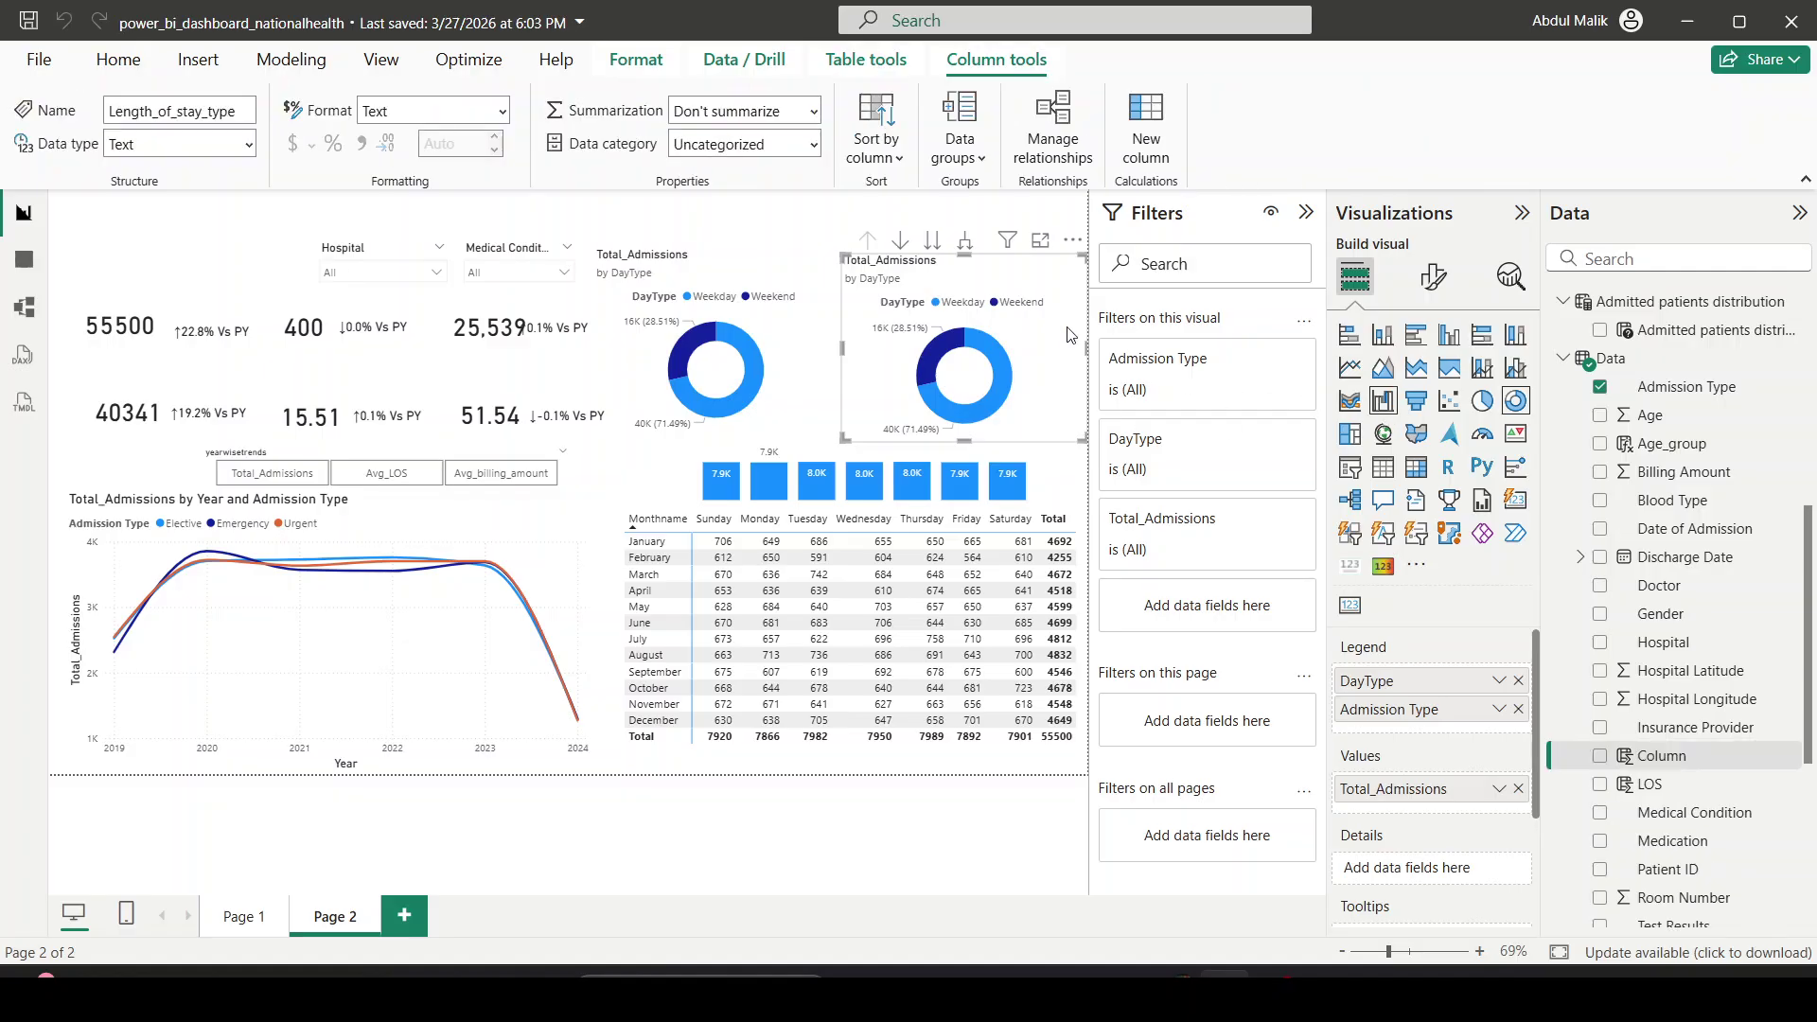
left_click(1519, 681)
scroll(1700, 556, "down", 3)
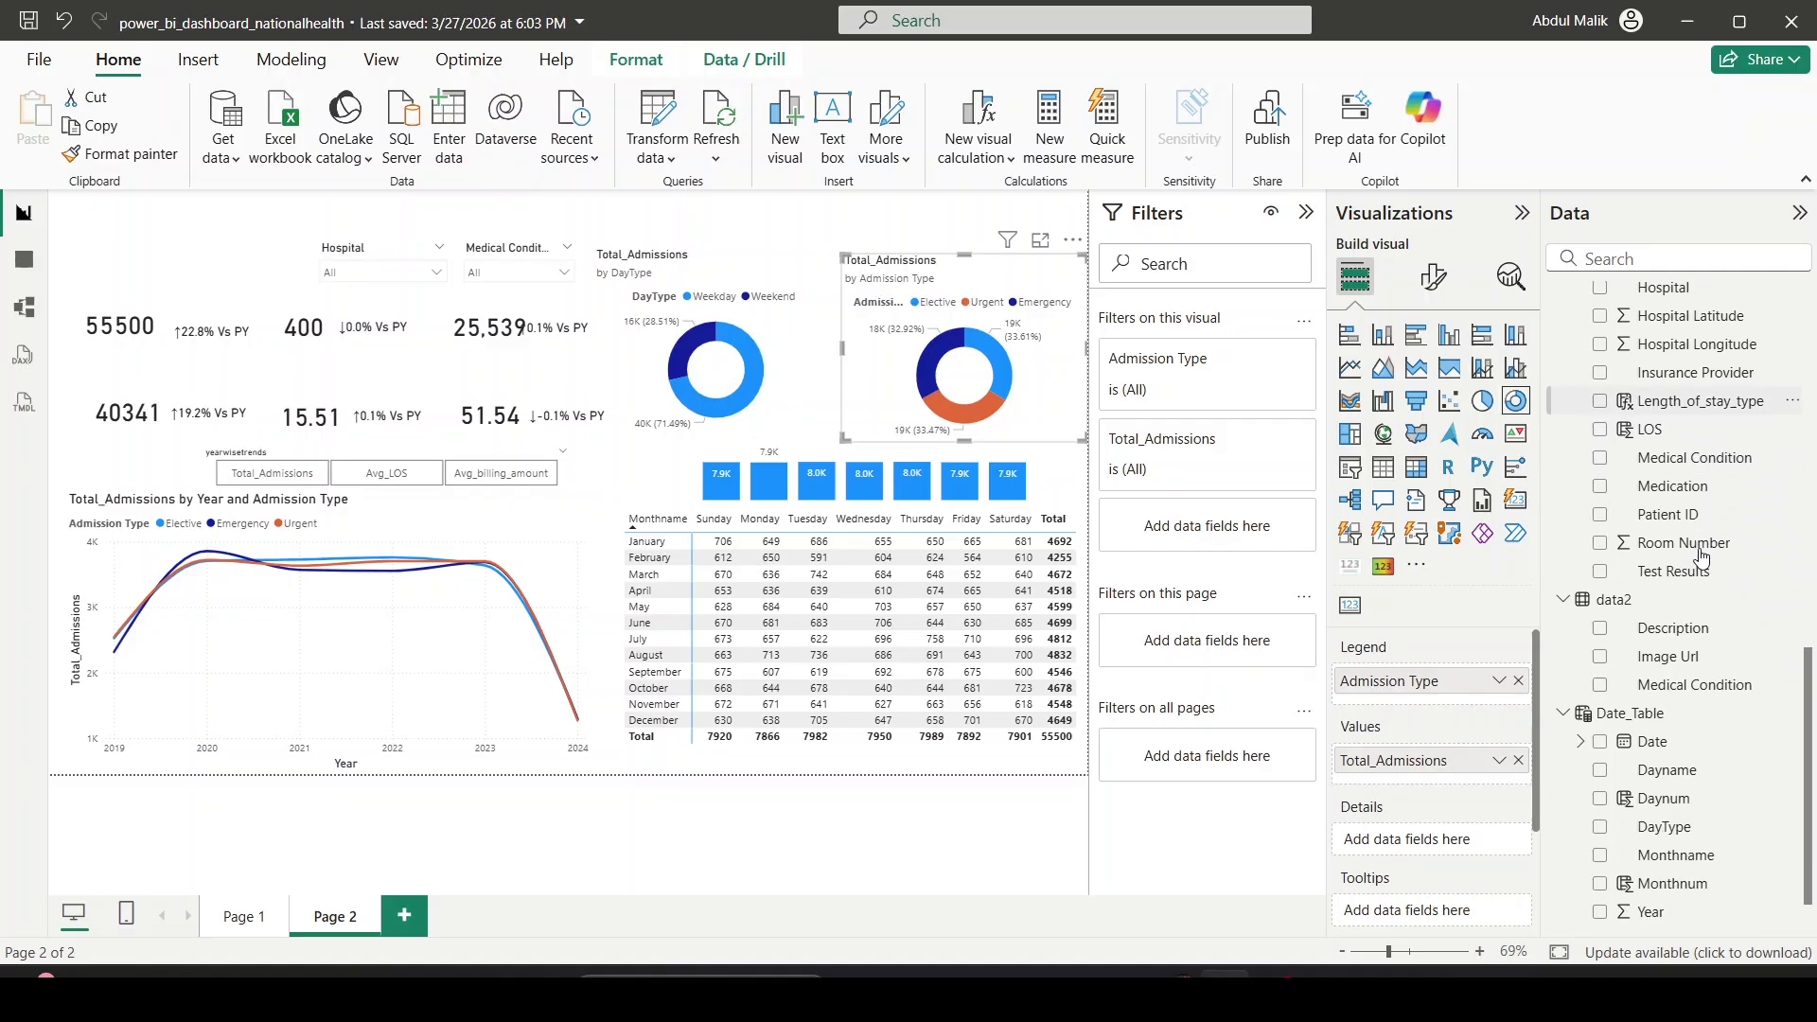
scroll(1700, 556, "up", 5)
left_click_drag(1700, 644, 1429, 672)
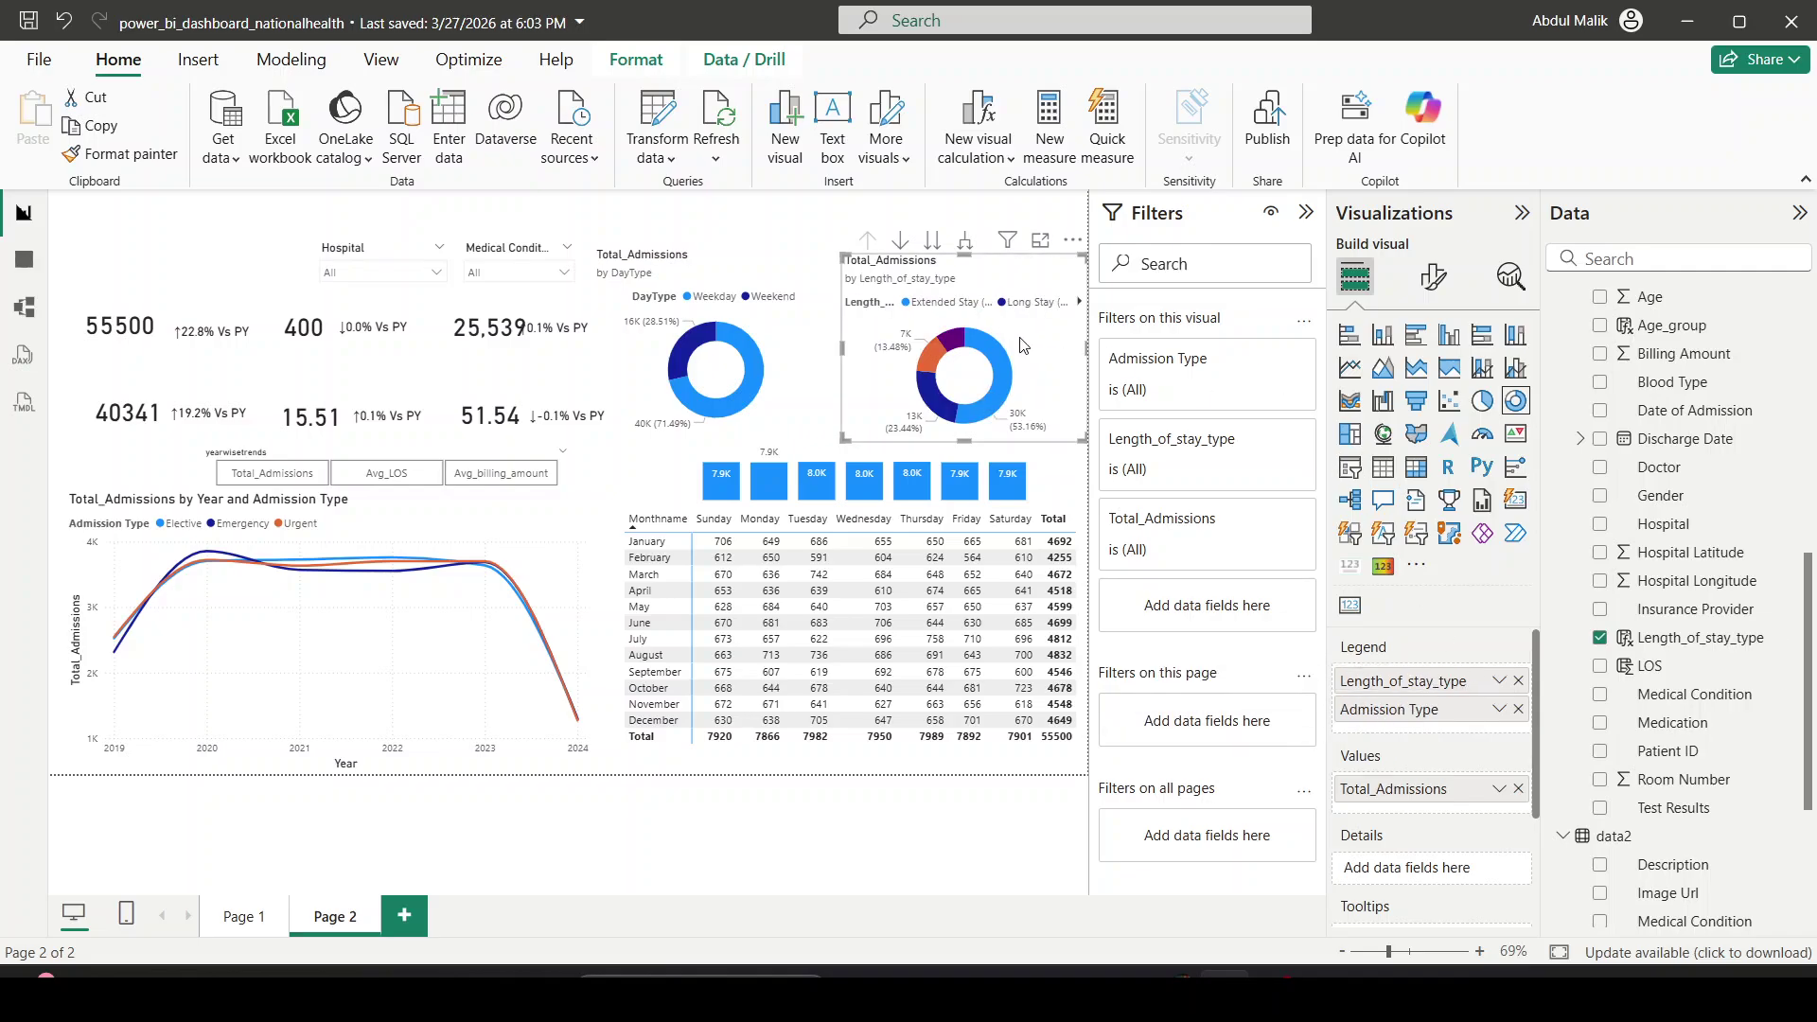
left_click_drag(841, 441, 795, 451)
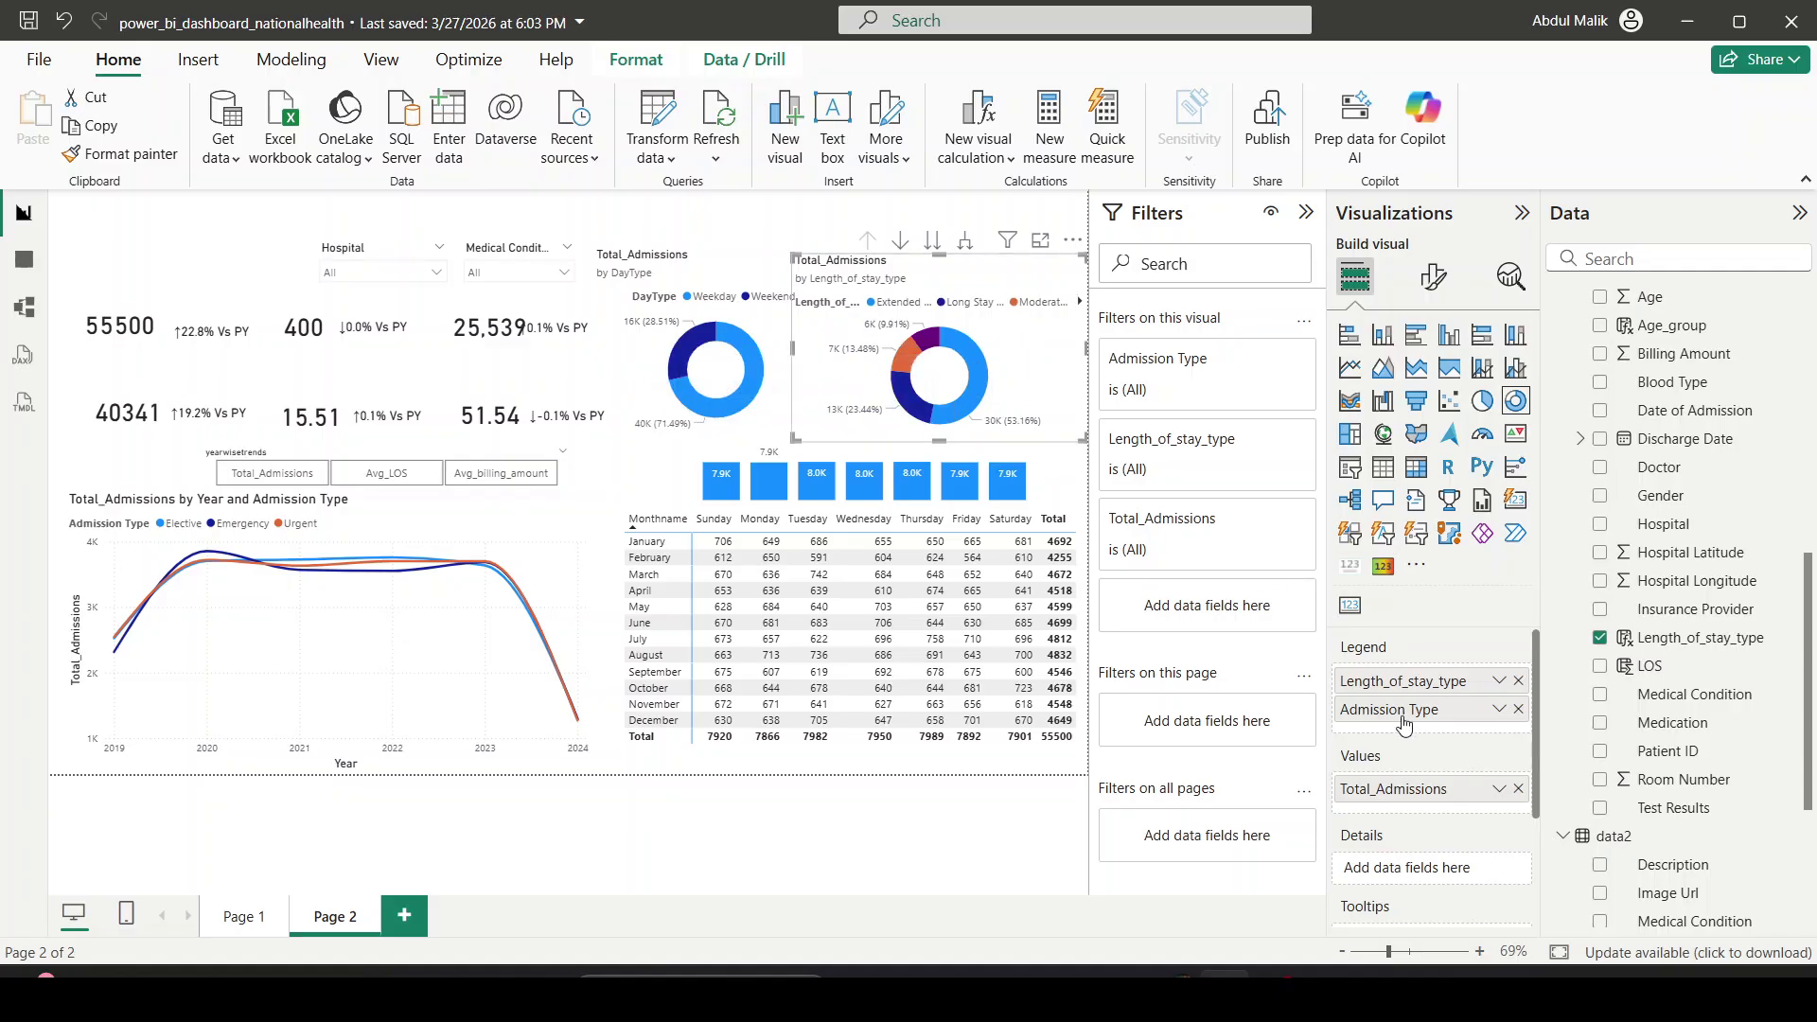
Step: Test the Length_of_stay_type donut's hierarchy by showing the Admission Type level and drilling into the Short Stay (1-3) slice, returning to the top level each time
left_click(936, 242)
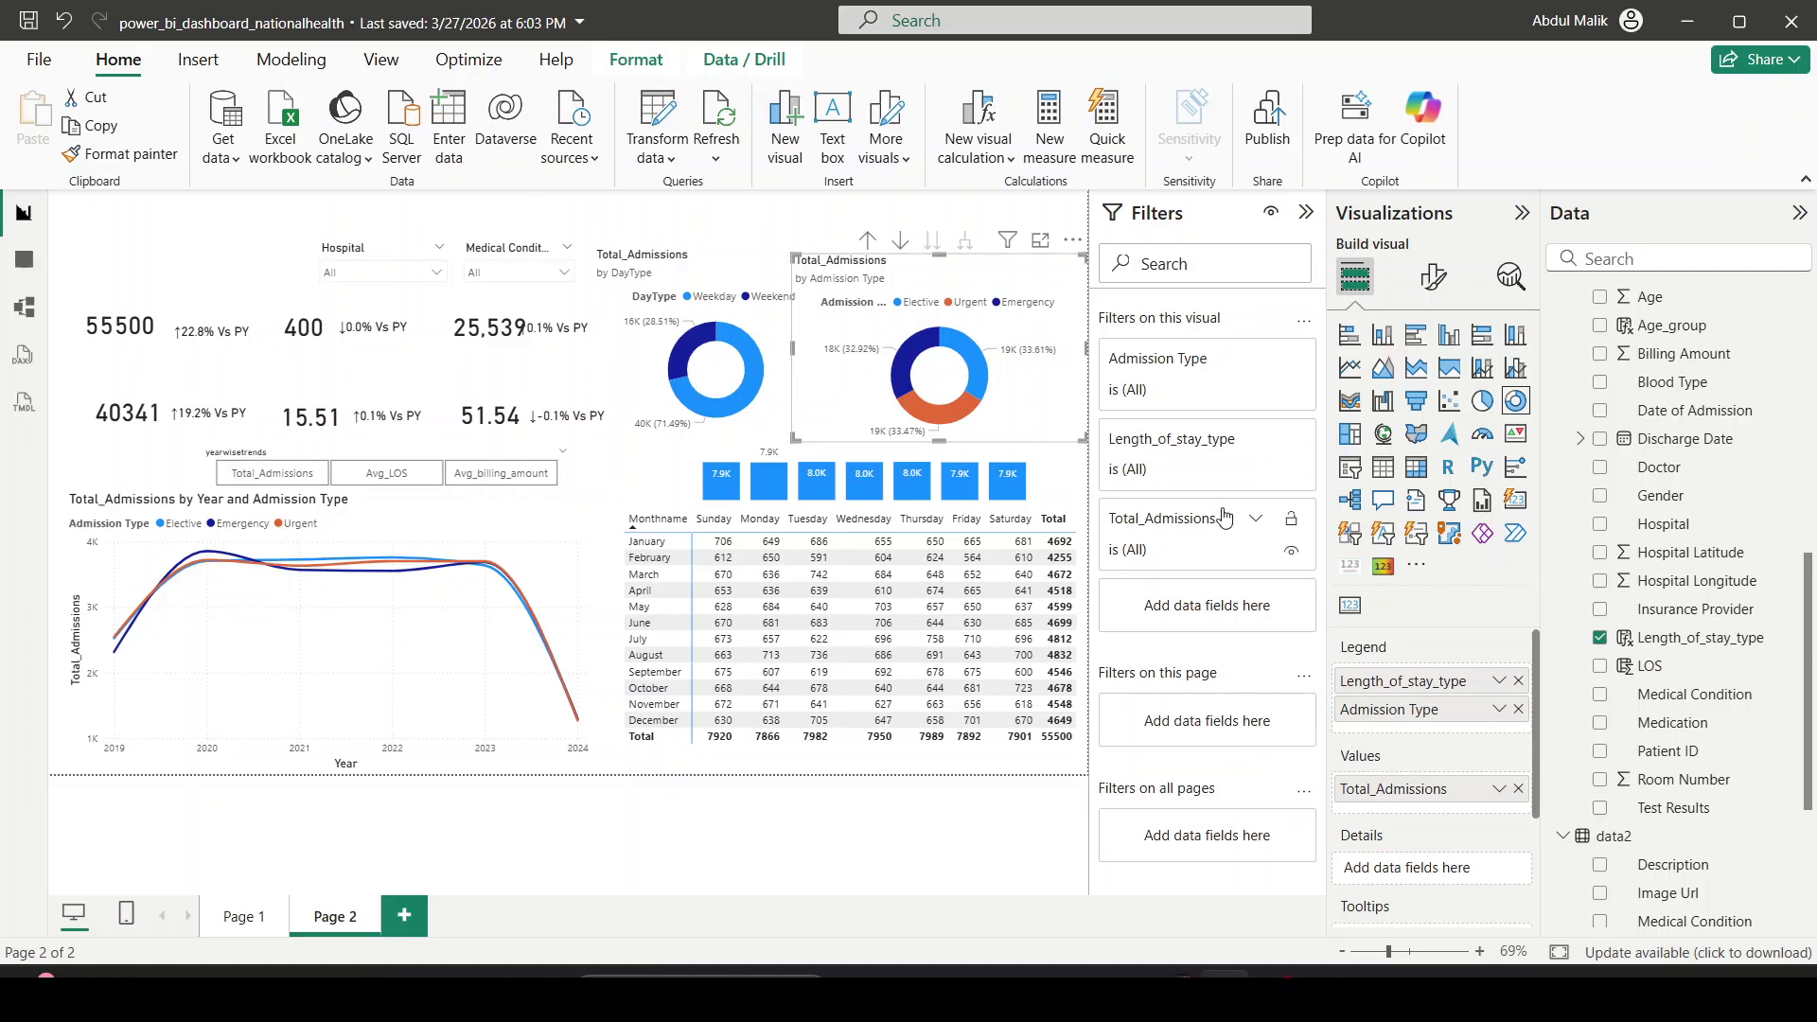
left_click(868, 239)
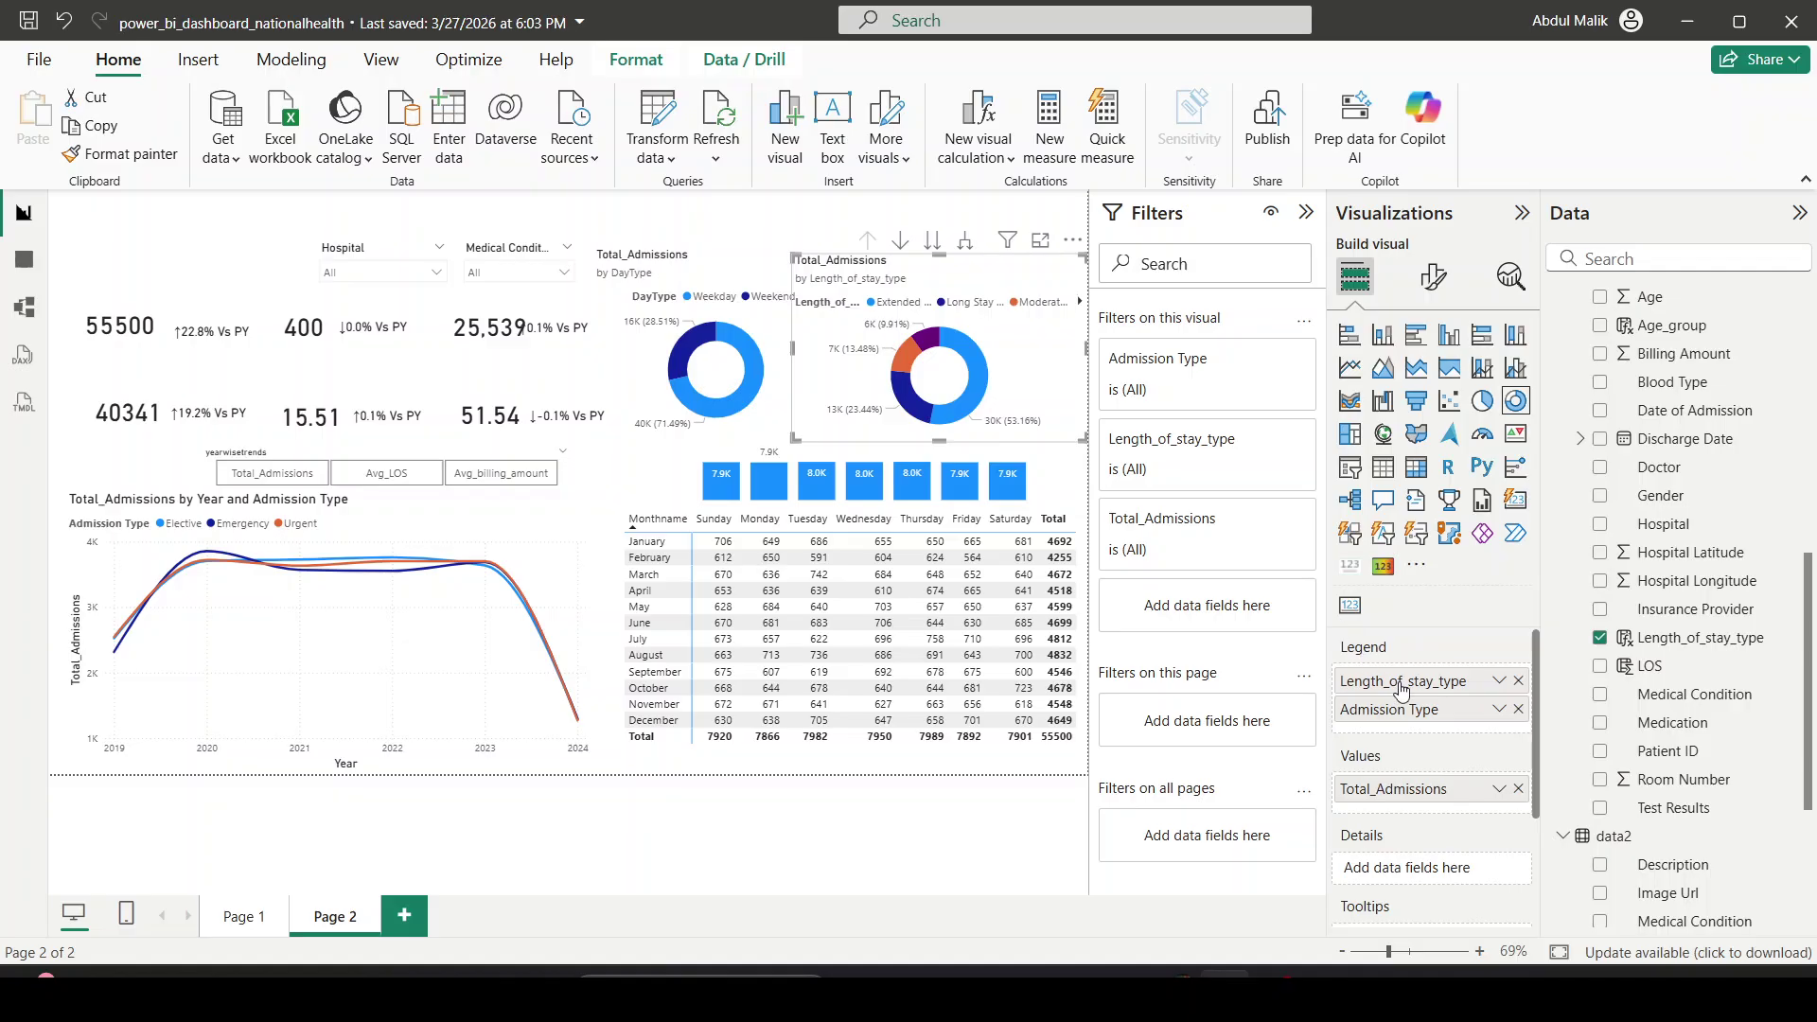
left_click(901, 241)
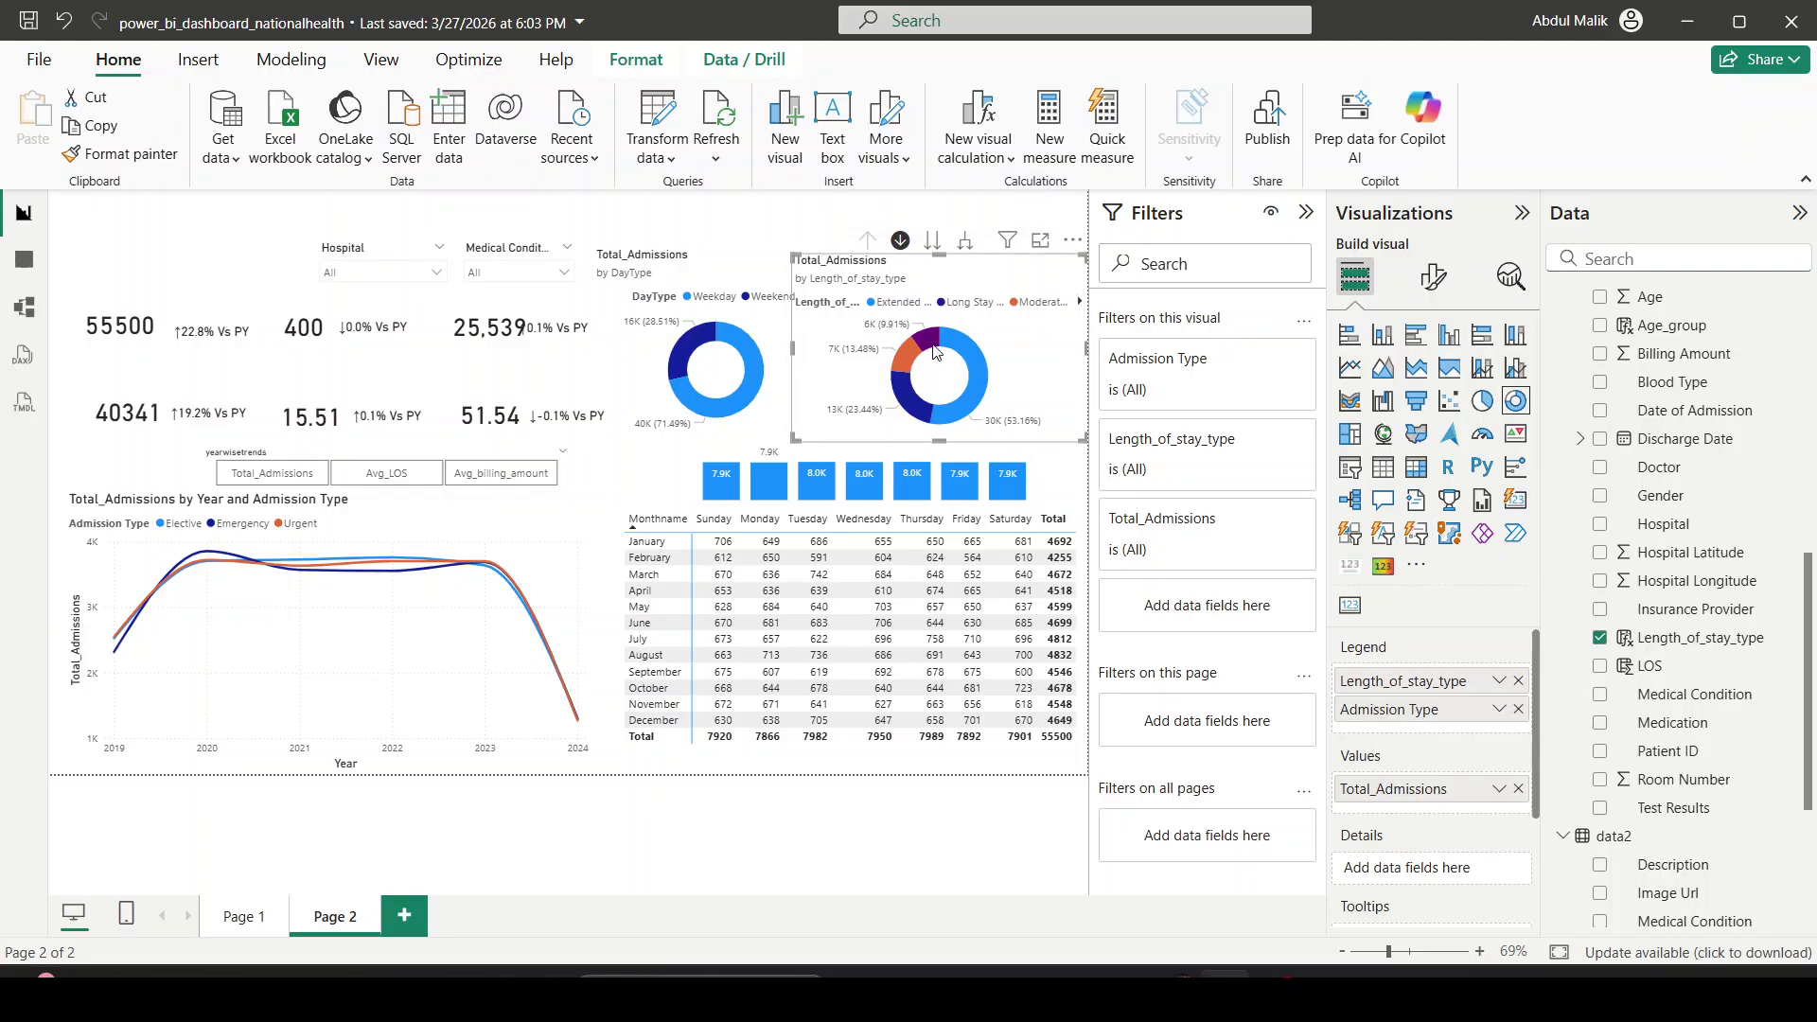
mouse_move(932, 347)
left_click(932, 346)
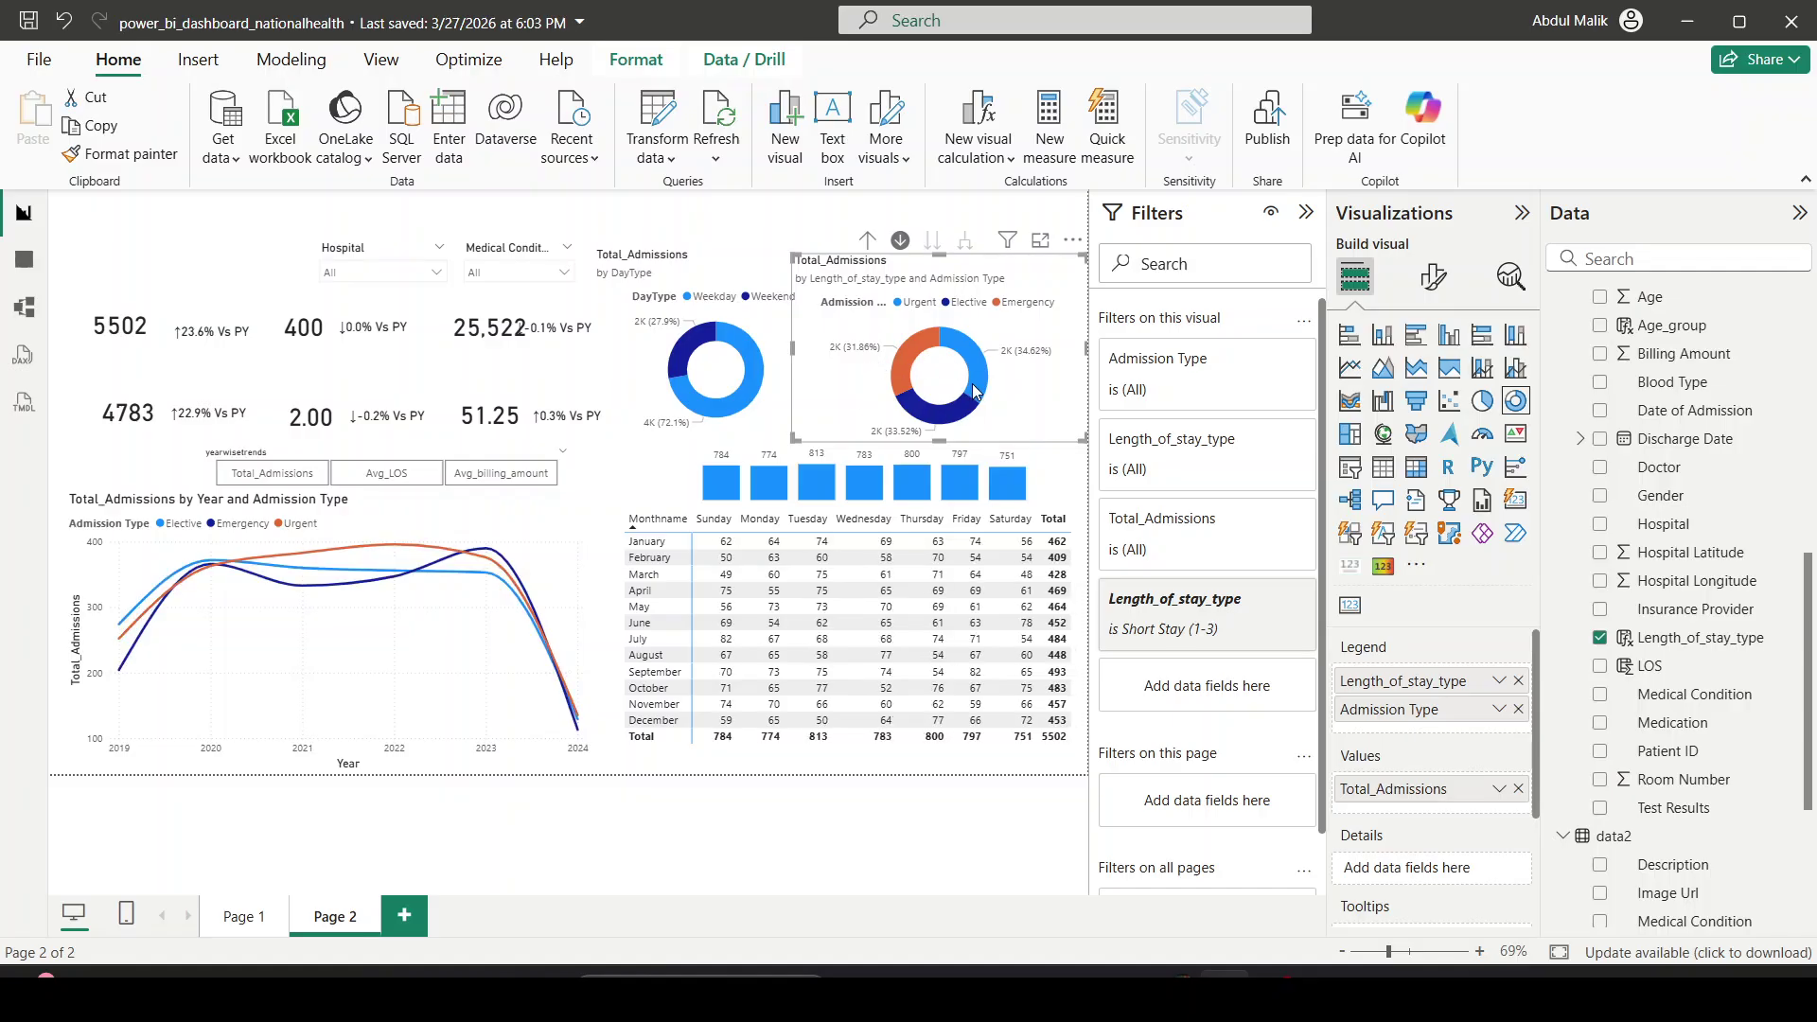
left_click(900, 239)
left_click(876, 241)
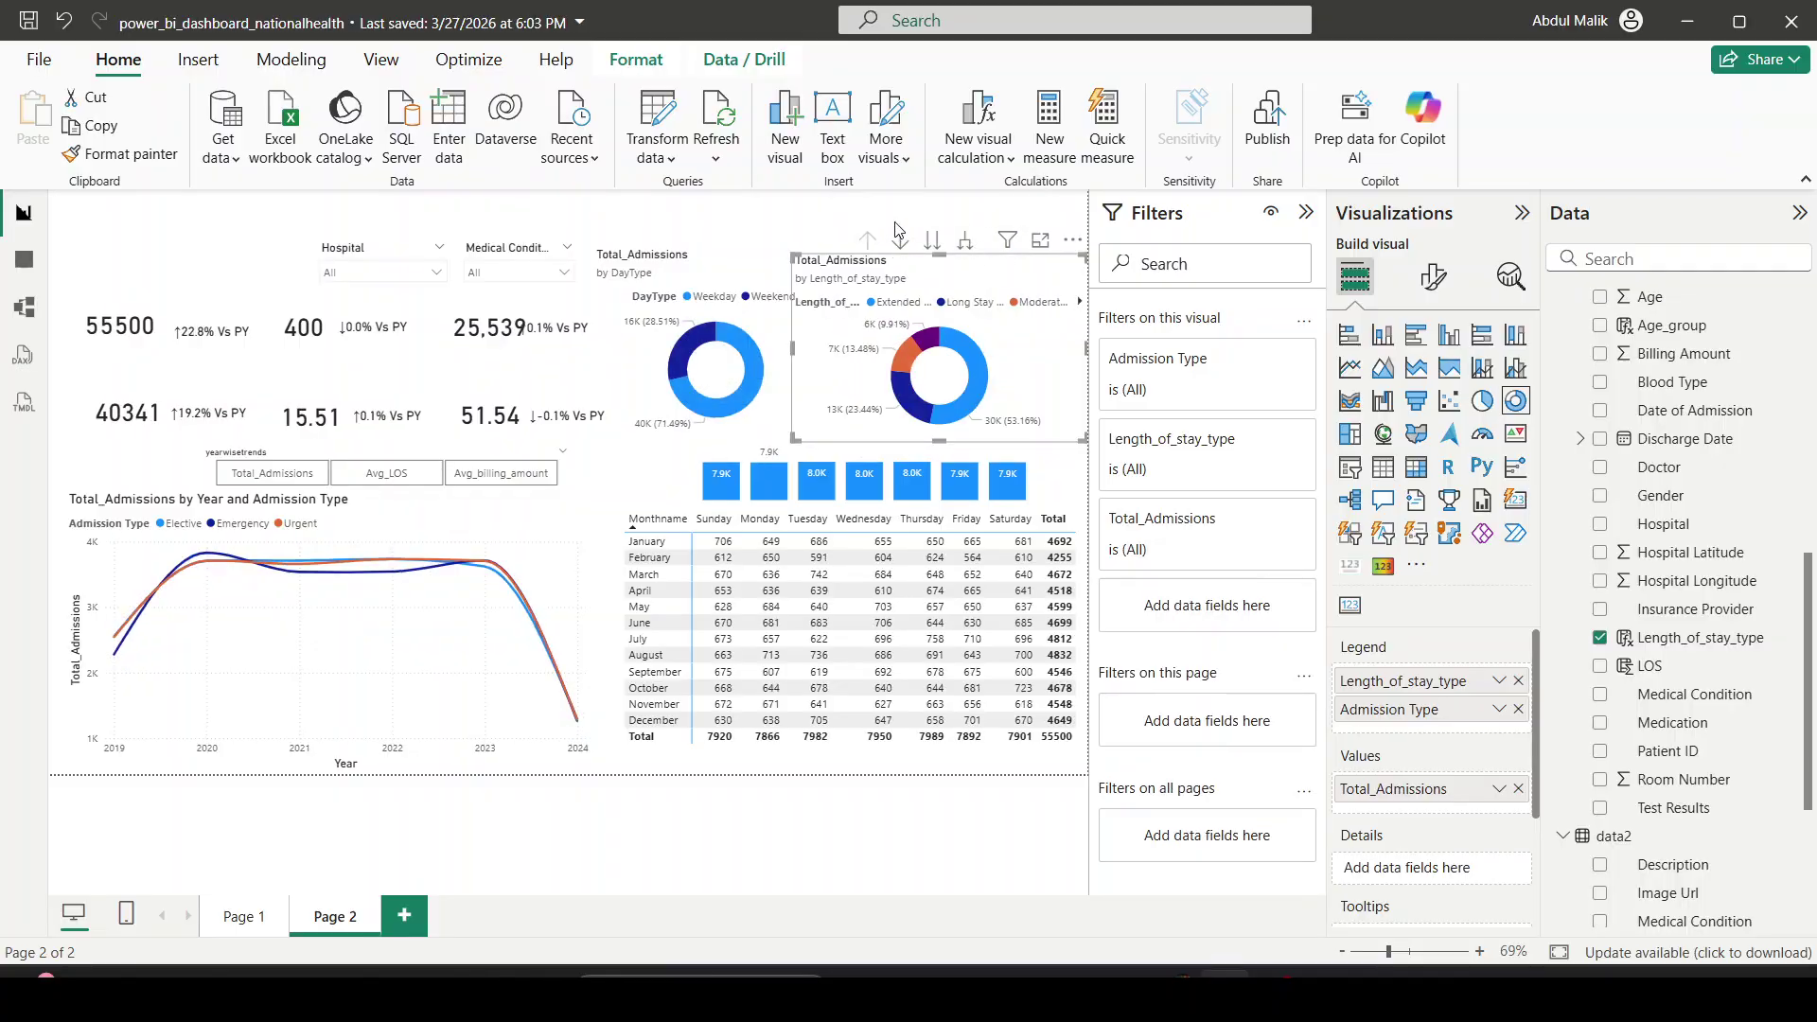
left_click(783, 204)
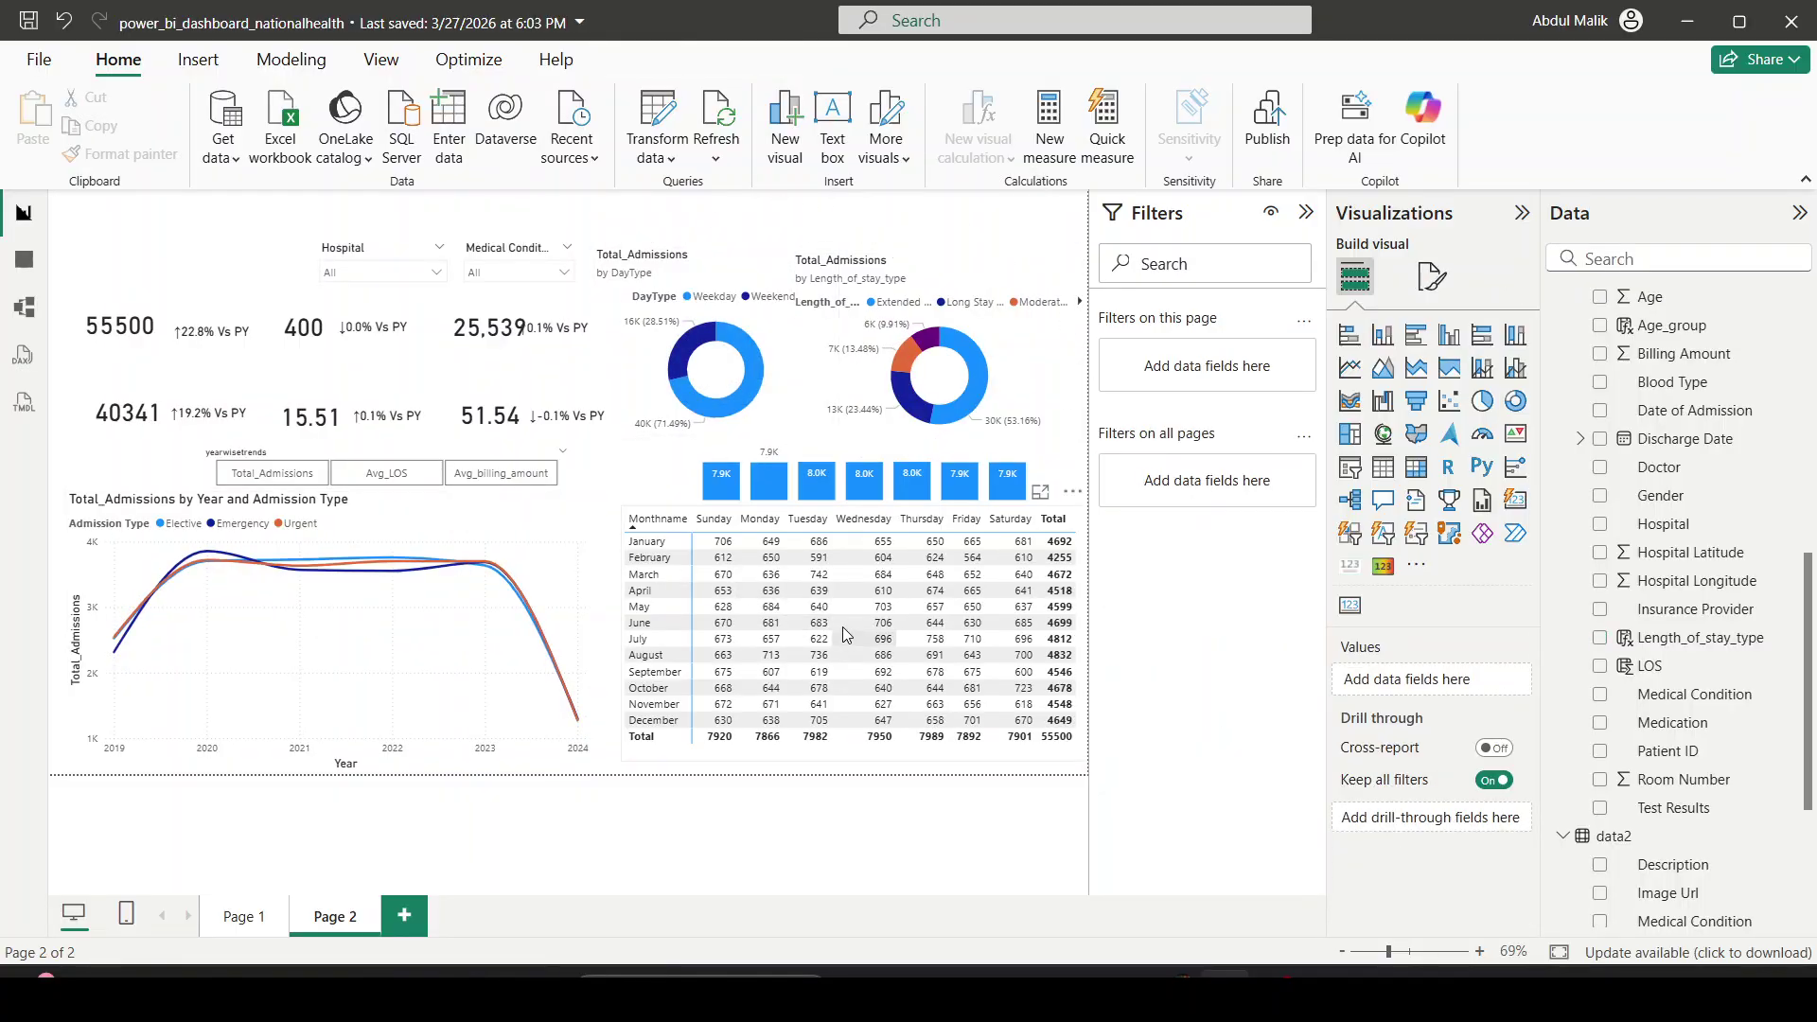